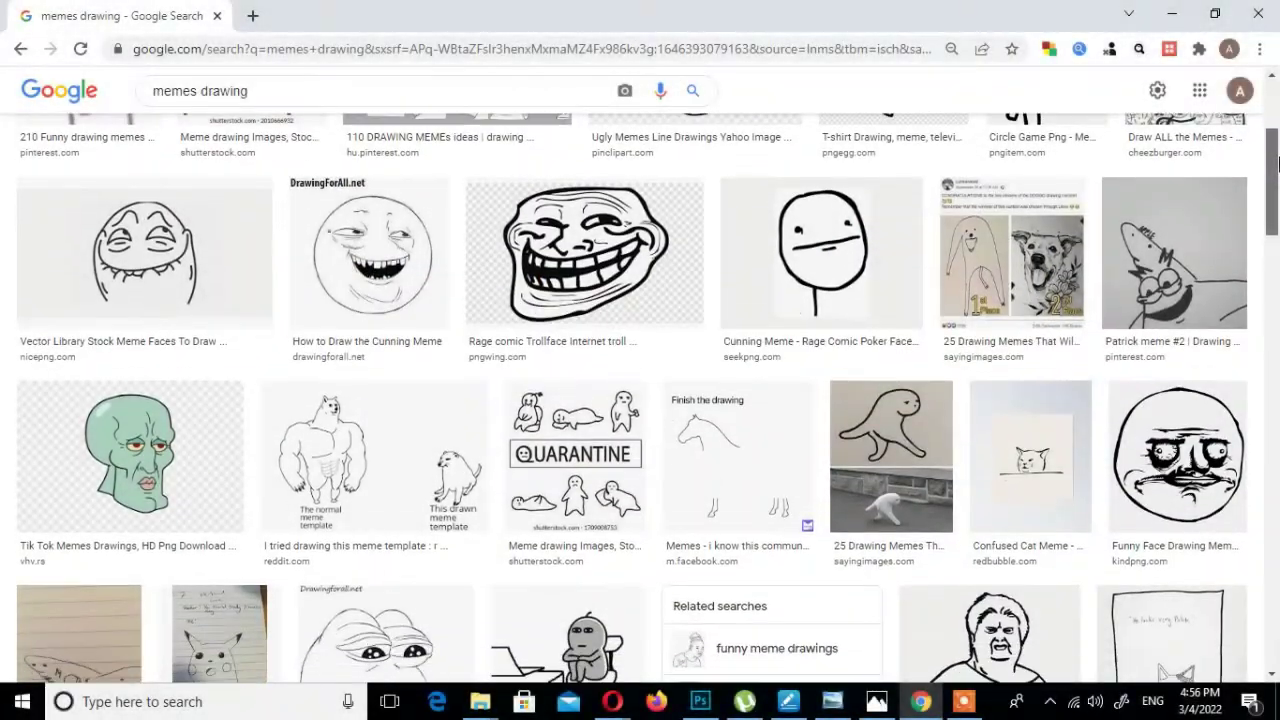
# Draw a horizontal line and Alt-drag copies of it down the canvas
pyautogui.moveTo(1271, 155); pyautogui.dragTo(1277, 248)
pyautogui.scroll(-1, 1277, 248)
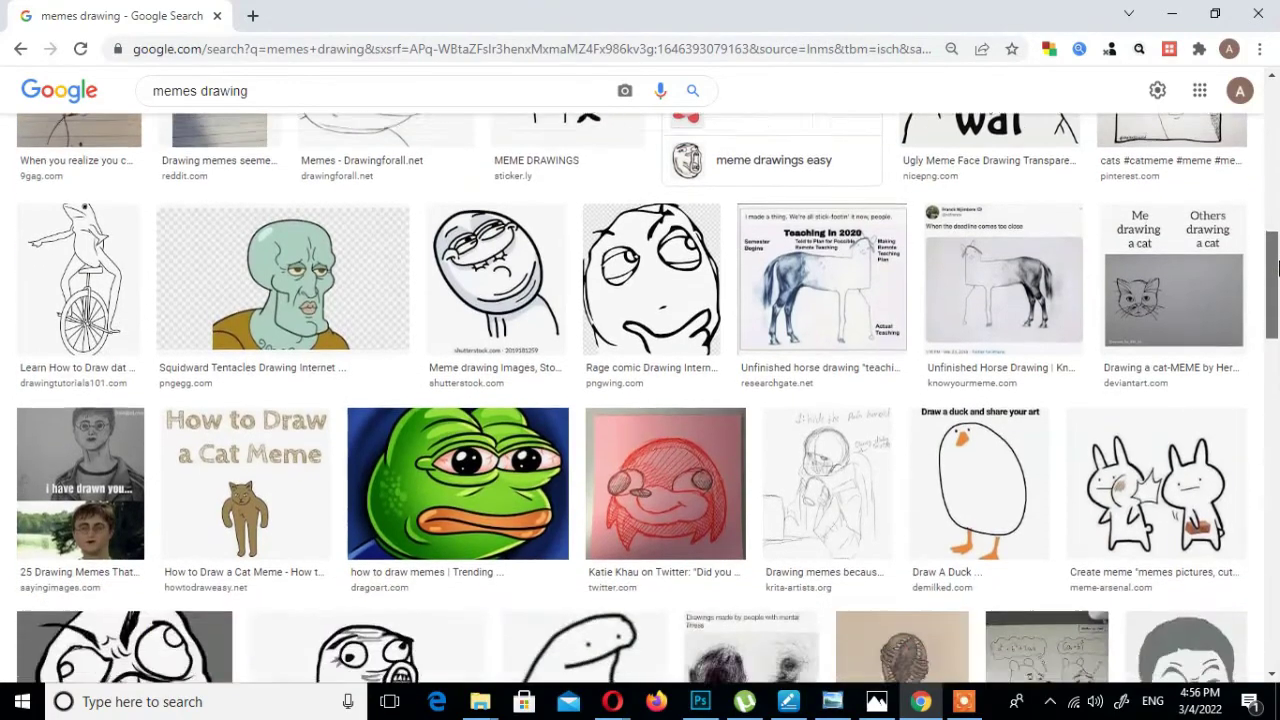
pyautogui.moveTo(1277, 243); pyautogui.dragTo(1277, 425)
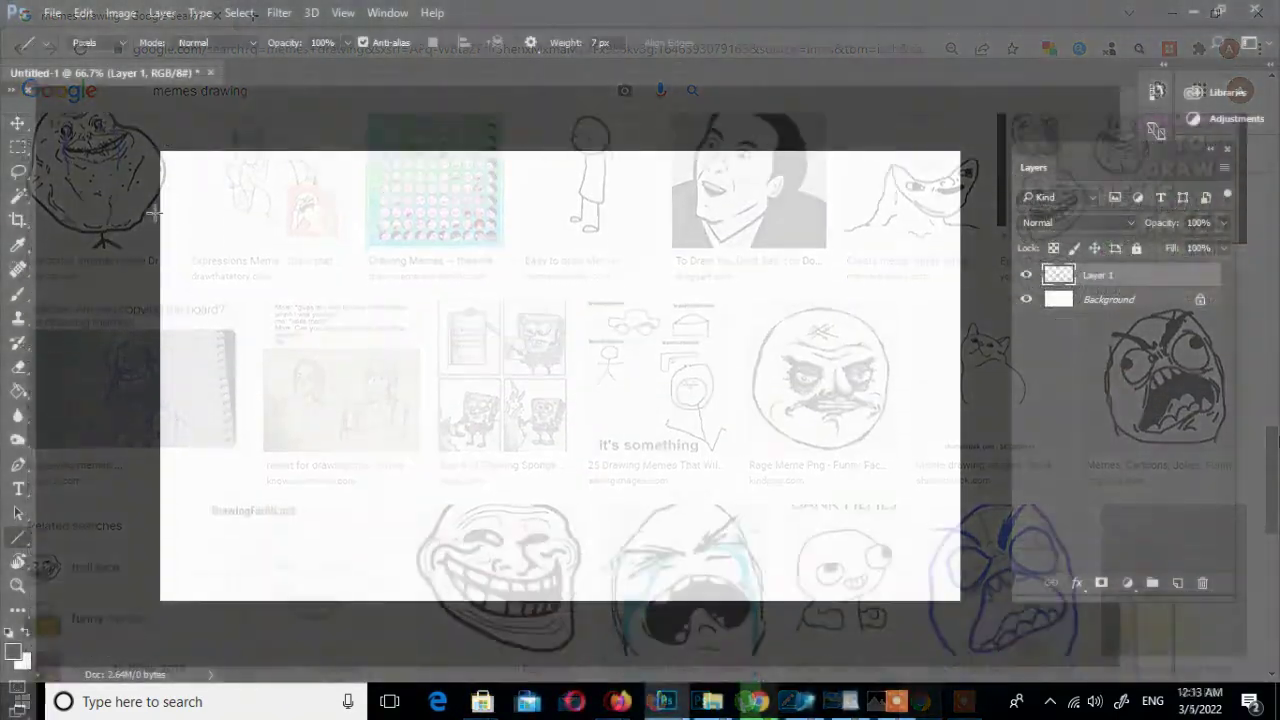
pyautogui.press('v')
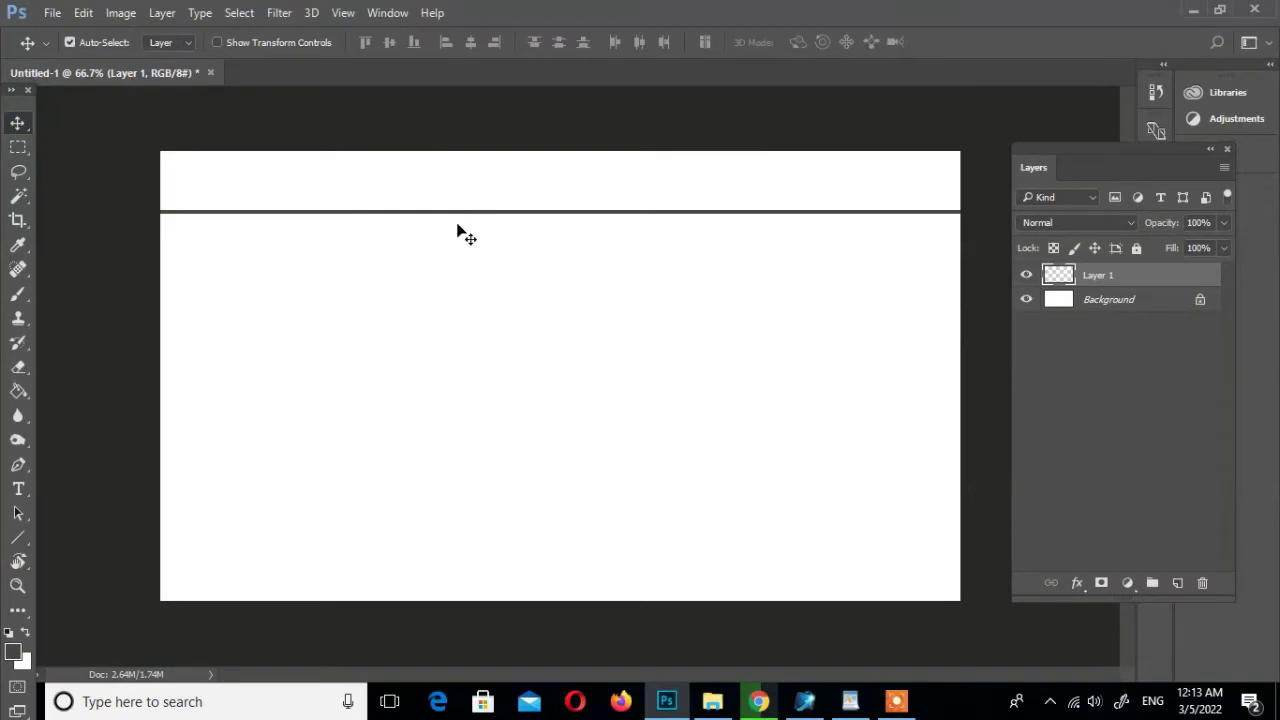
pyautogui.moveTo(465, 218)
pyautogui.mouseDown()
pyautogui.moveTo(480, 351)
pyautogui.moveTo(451, 363)
pyautogui.moveTo(474, 431)
pyautogui.moveTo(445, 196)
pyautogui.mouseUp()
pyautogui.moveTo(455, 354); pyautogui.dragTo(455, 349)
pyautogui.moveTo(427, 424)
pyautogui.mouseDown()
pyautogui.moveTo(434, 406)
pyautogui.moveTo(451, 407)
pyautogui.moveTo(451, 486)
pyautogui.moveTo(451, 401)
pyautogui.moveTo(491, 406)
pyautogui.moveTo(492, 551)
pyautogui.mouseUp()
pyautogui.moveTo(507, 416); pyautogui.dragTo(511, 413)
pyautogui.click(405, 205)
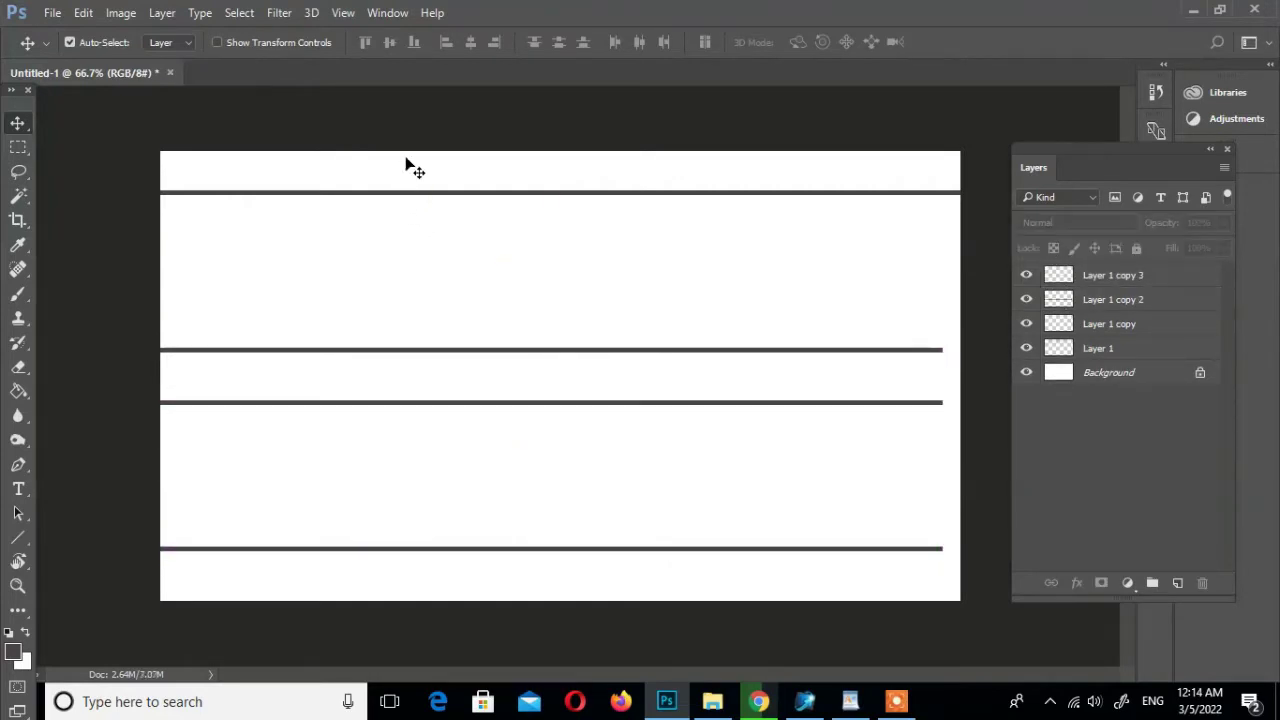
# Delete two extra lines, even the spacing, and duplicate four lines to fill the lower canvas
pyautogui.moveTo(448, 197); pyautogui.dragTo(457, 249)
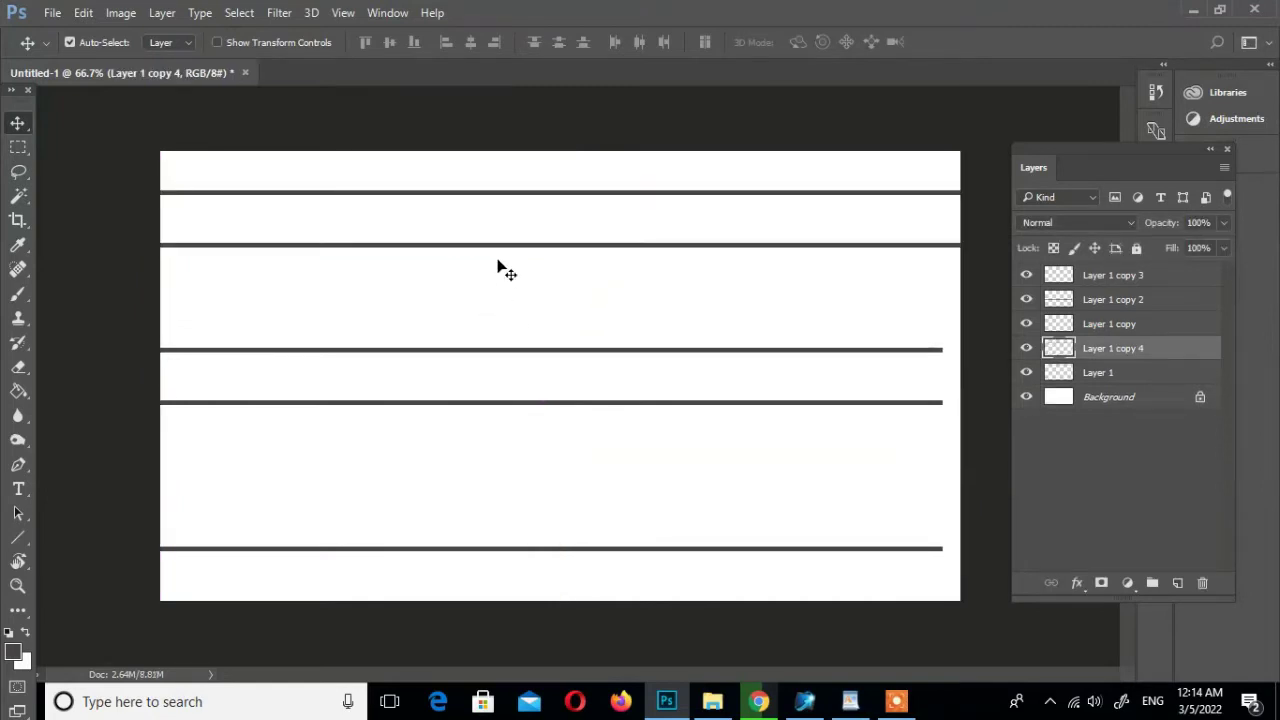
pyautogui.moveTo(505, 246)
pyautogui.mouseDown()
pyautogui.moveTo(505, 316)
pyautogui.moveTo(508, 233)
pyautogui.mouseUp()
pyautogui.click(500, 316)
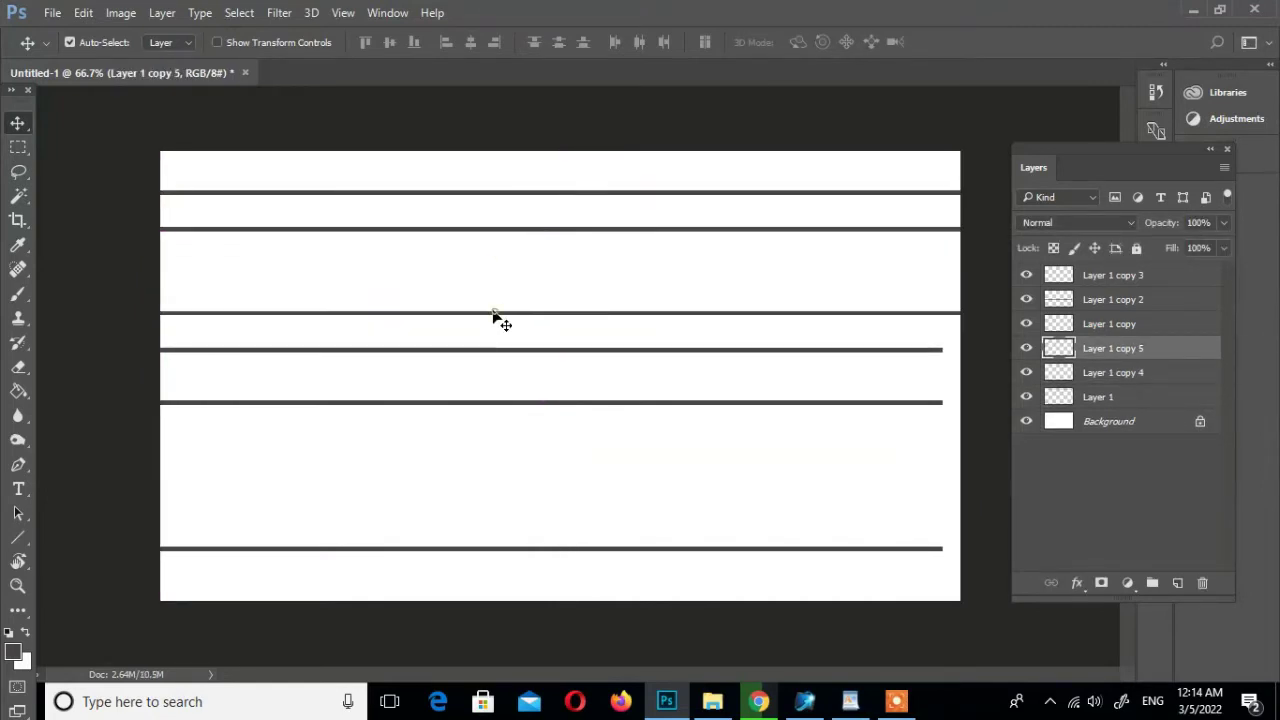
pyautogui.click(929, 350)
pyautogui.click(951, 404)
pyautogui.press('Delete')
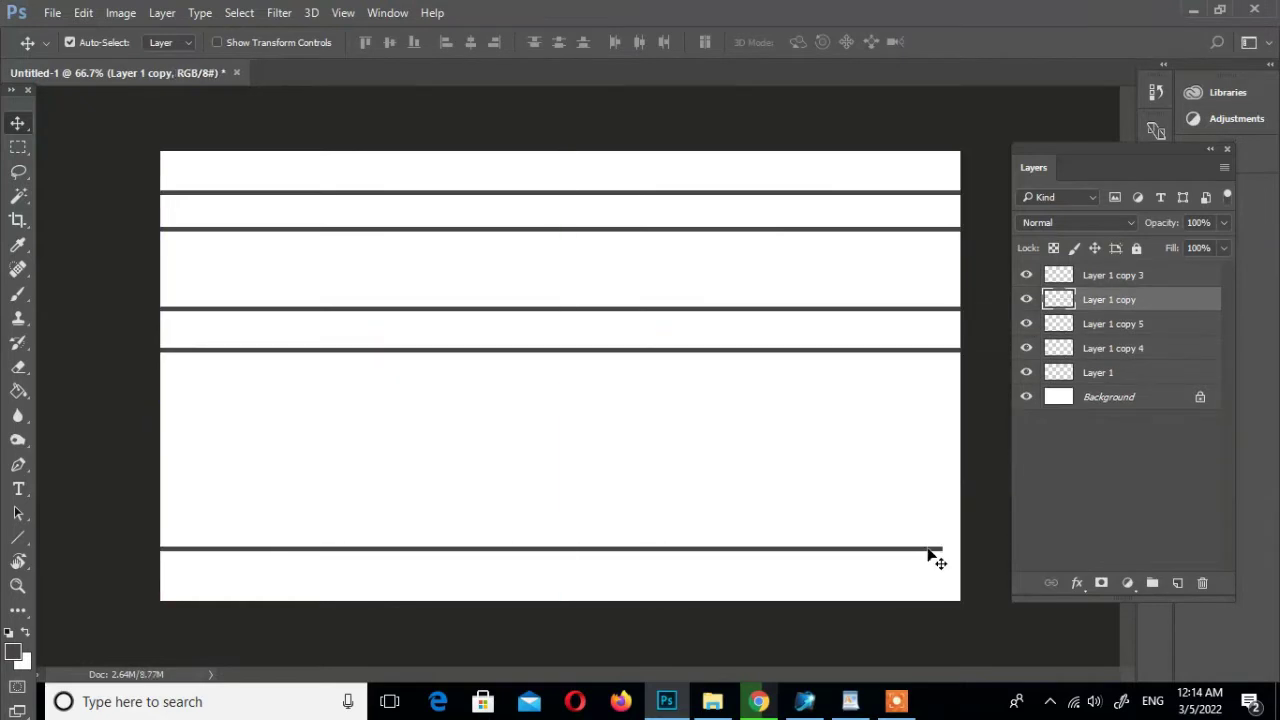
pyautogui.click(929, 550)
pyautogui.press('Delete')
pyautogui.moveTo(456, 310); pyautogui.dragTo(461, 315)
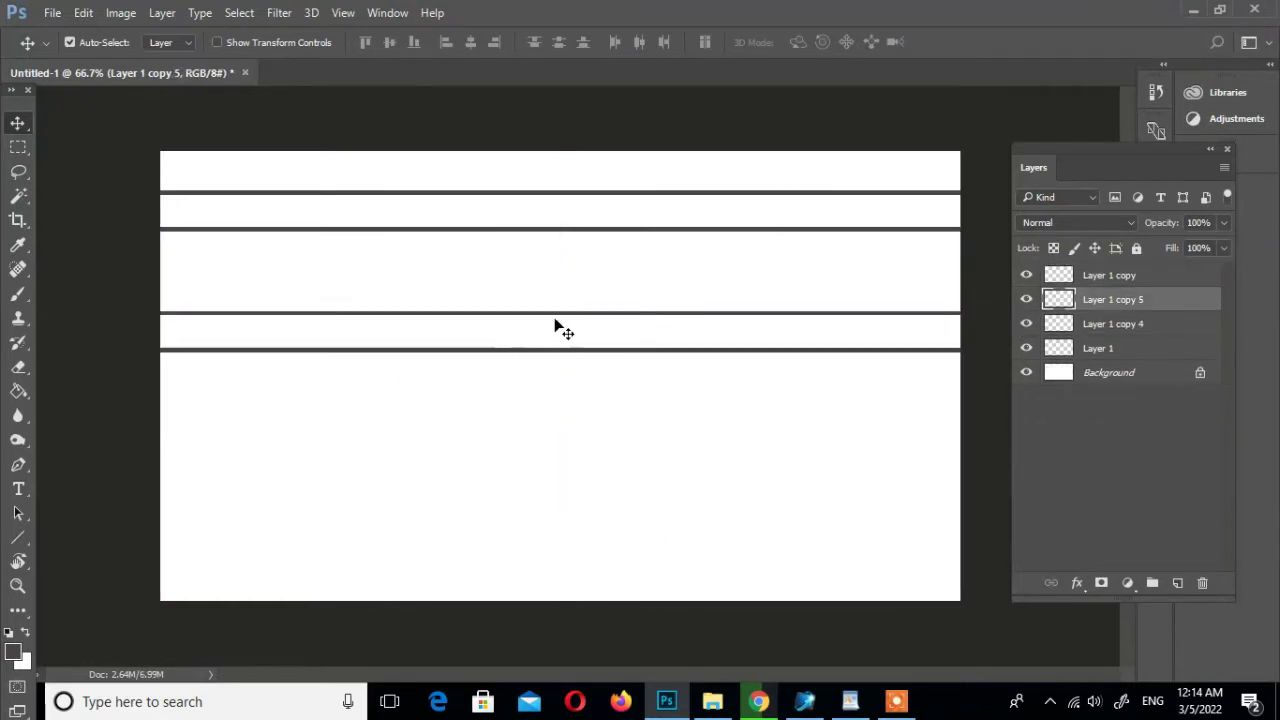
pyautogui.keyDown('shift'); pyautogui.click(1100, 275); pyautogui.keyUp('shift')
pyautogui.keyDown('shift'); pyautogui.click(1098, 348); pyautogui.keyUp('shift')
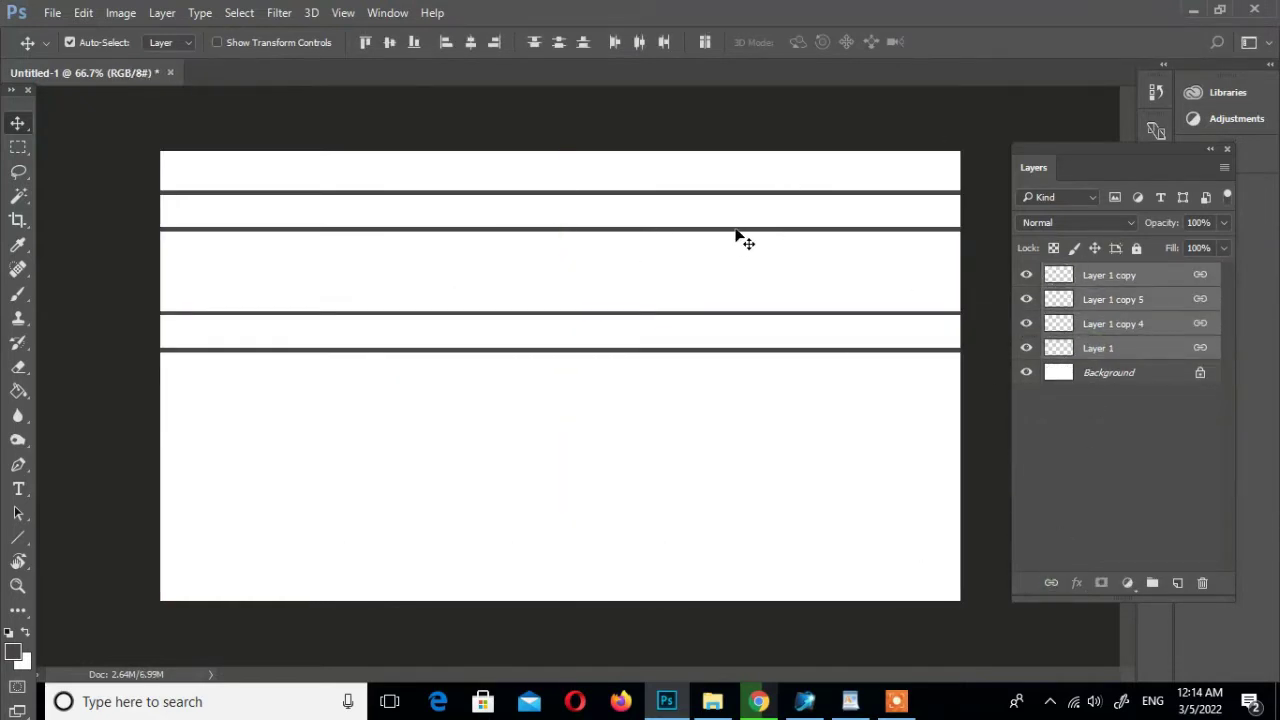
pyautogui.moveTo(757, 494); pyautogui.dragTo(632, 403)
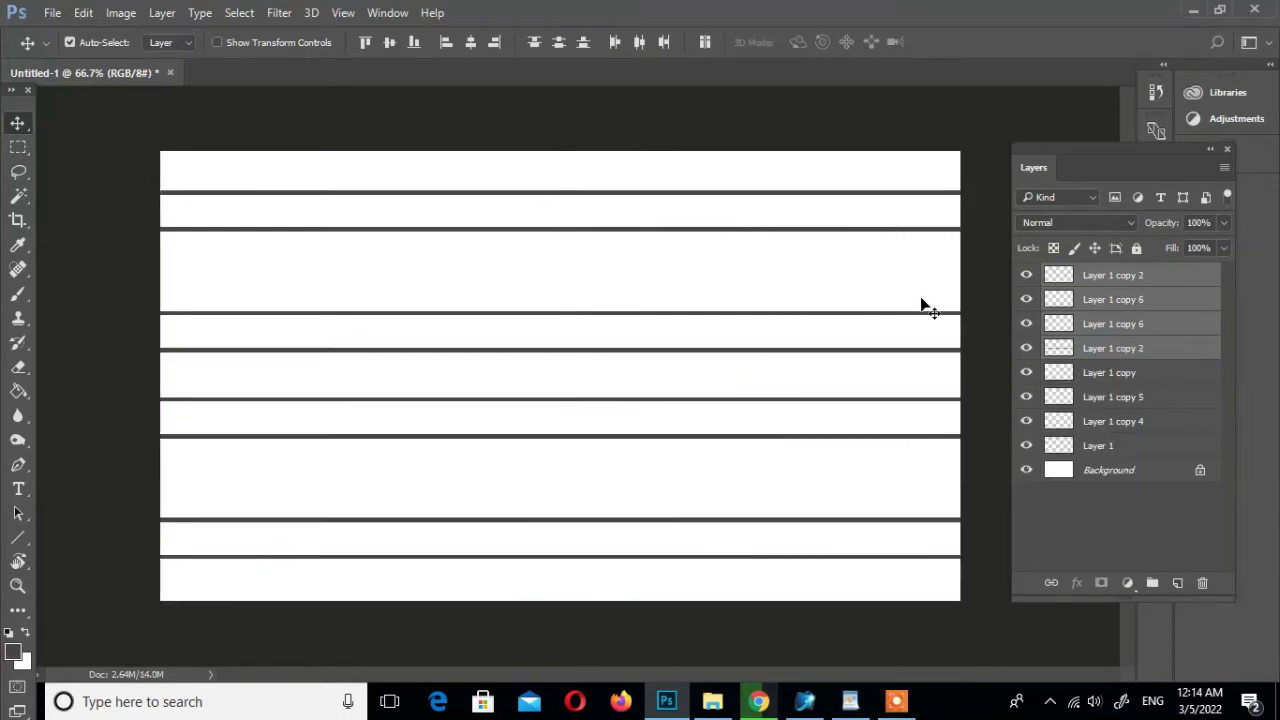
# Merge all the line layers into one faint grey layer at 32% opacity
pyautogui.click(1098, 445)
pyautogui.keyDown('shift'); pyautogui.click(1108, 348); pyautogui.keyUp('shift')
pyautogui.keyDown('shift'); pyautogui.click(1105, 288); pyautogui.keyUp('shift')
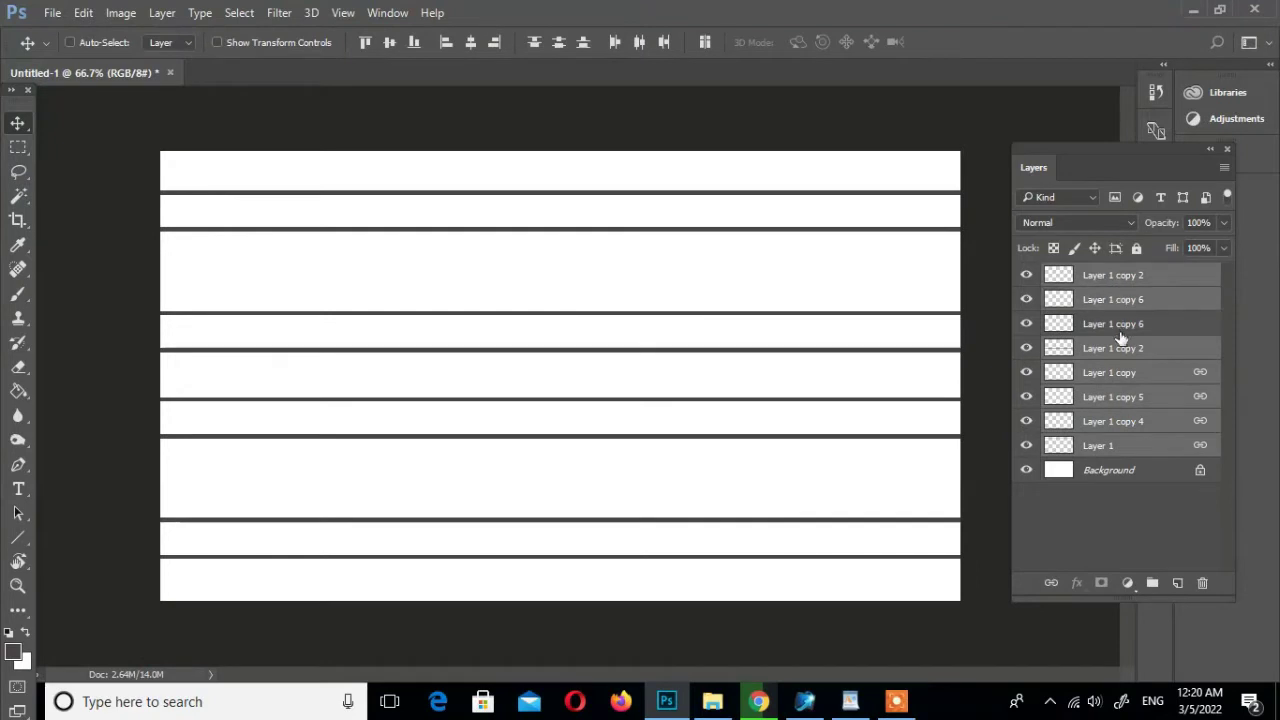
pyautogui.rightClick(1091, 525)
pyautogui.click(815, 632)
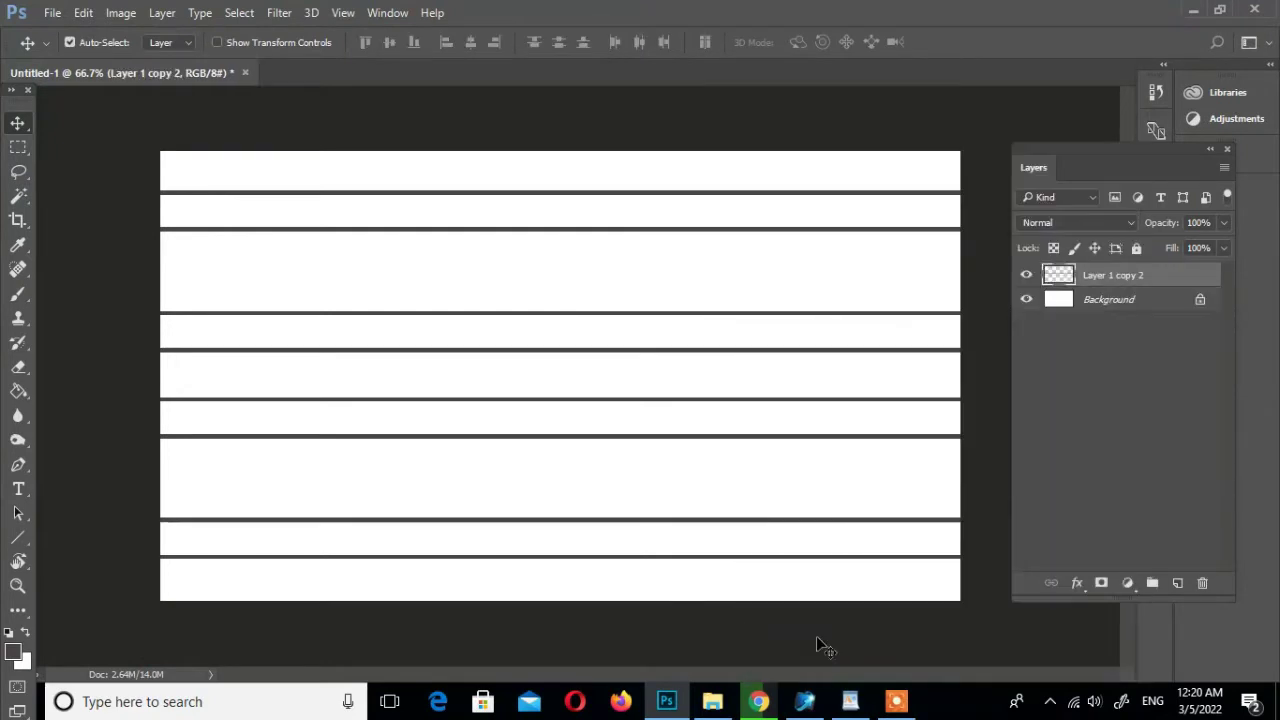
pyautogui.moveTo(1224, 222); pyautogui.dragTo(697, 392)
pyautogui.press('z')
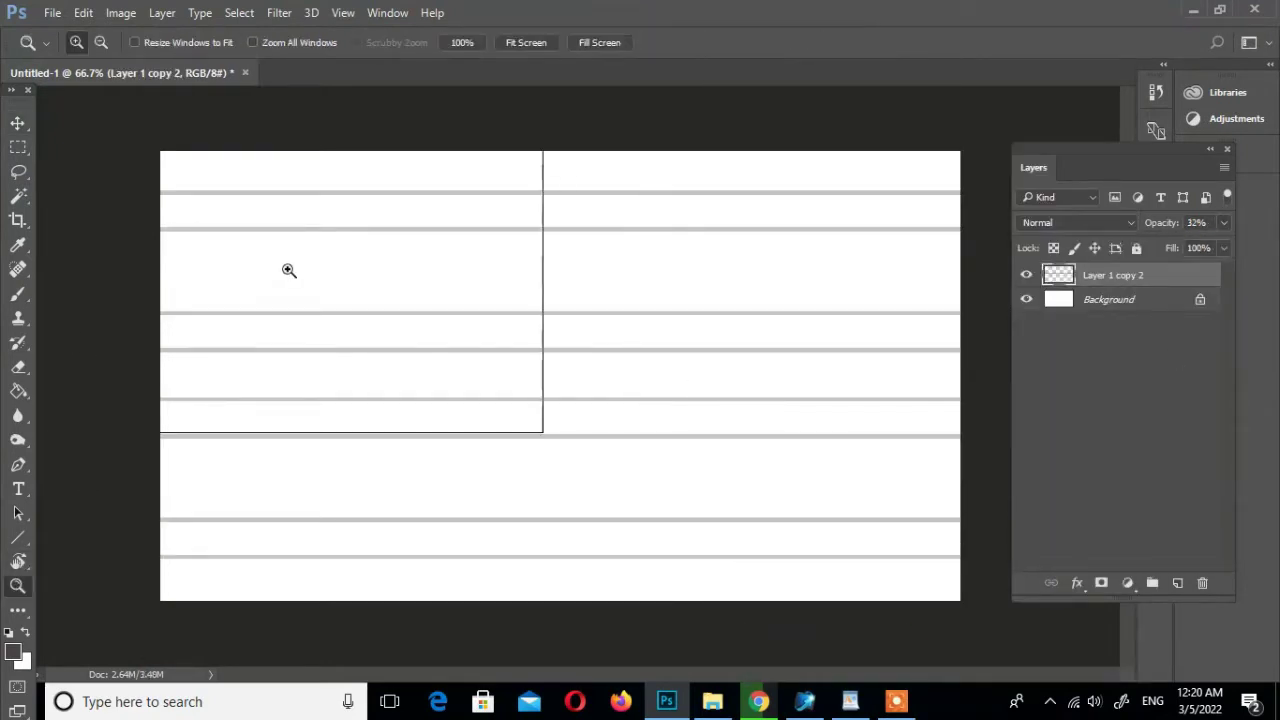
pyautogui.click(286, 271)
# Add a new sketch layer with a black brush and fade the guide lines to 13%
pyautogui.press('b')
pyautogui.press('d')
pyautogui.hotkey('ctrl', 'shift', 'alt', 'n')
pyautogui.hotkey('ctrl', 'shift', 'alt', 'n')
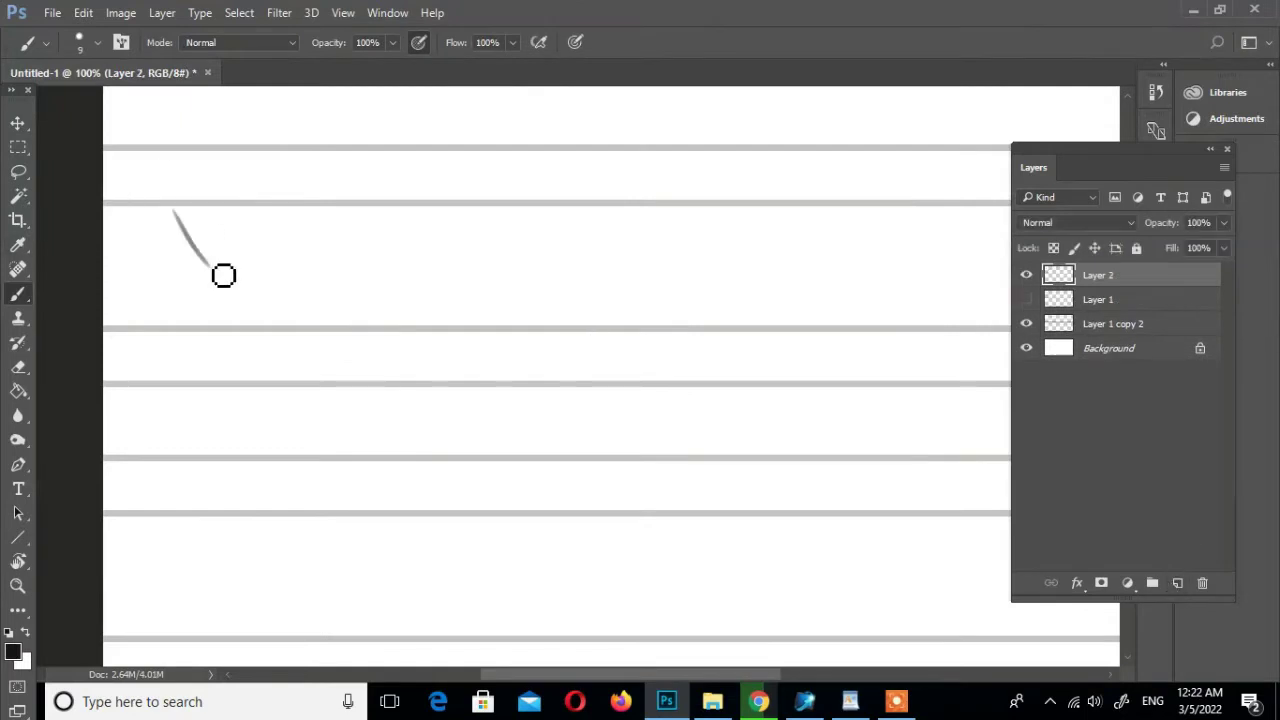
pyautogui.moveTo(218, 266)
pyautogui.mouseDown()
pyautogui.moveTo(280, 205)
pyautogui.moveTo(171, 229)
pyautogui.moveTo(280, 214)
pyautogui.mouseUp()
pyautogui.click(1113, 323)
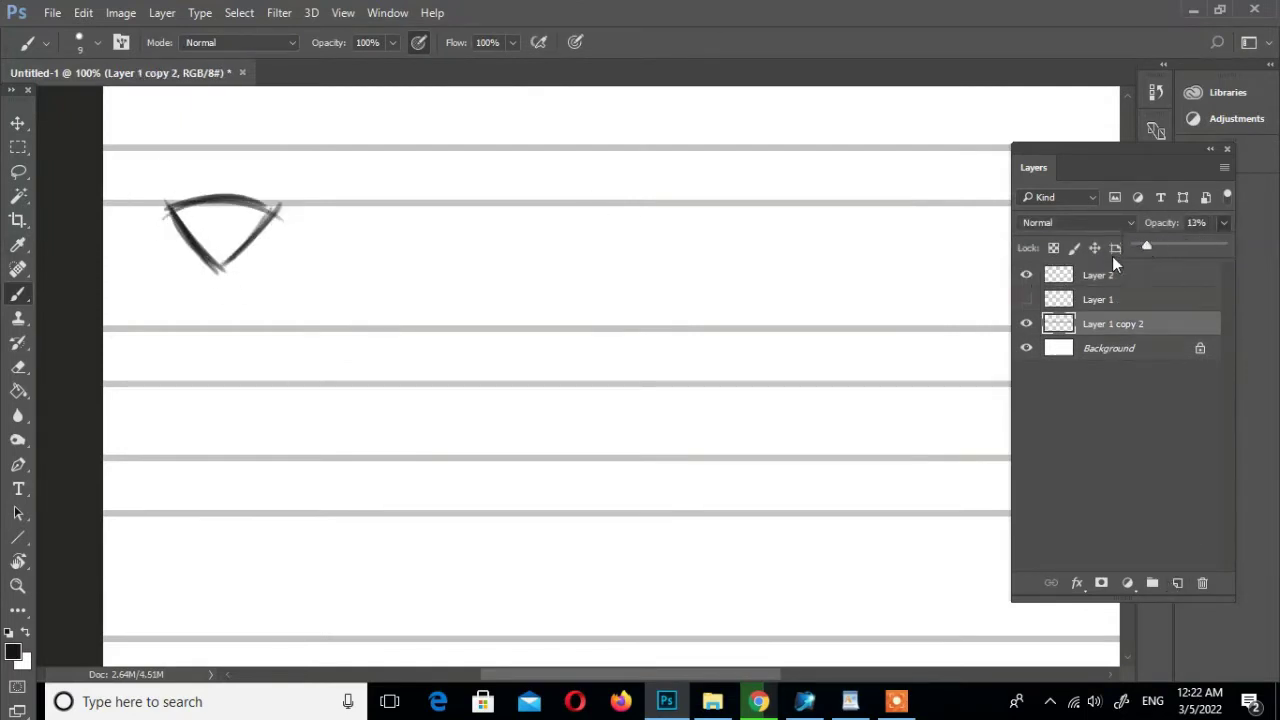
pyautogui.press('Return')
pyautogui.click(1026, 275)
pyautogui.click(1097, 275)
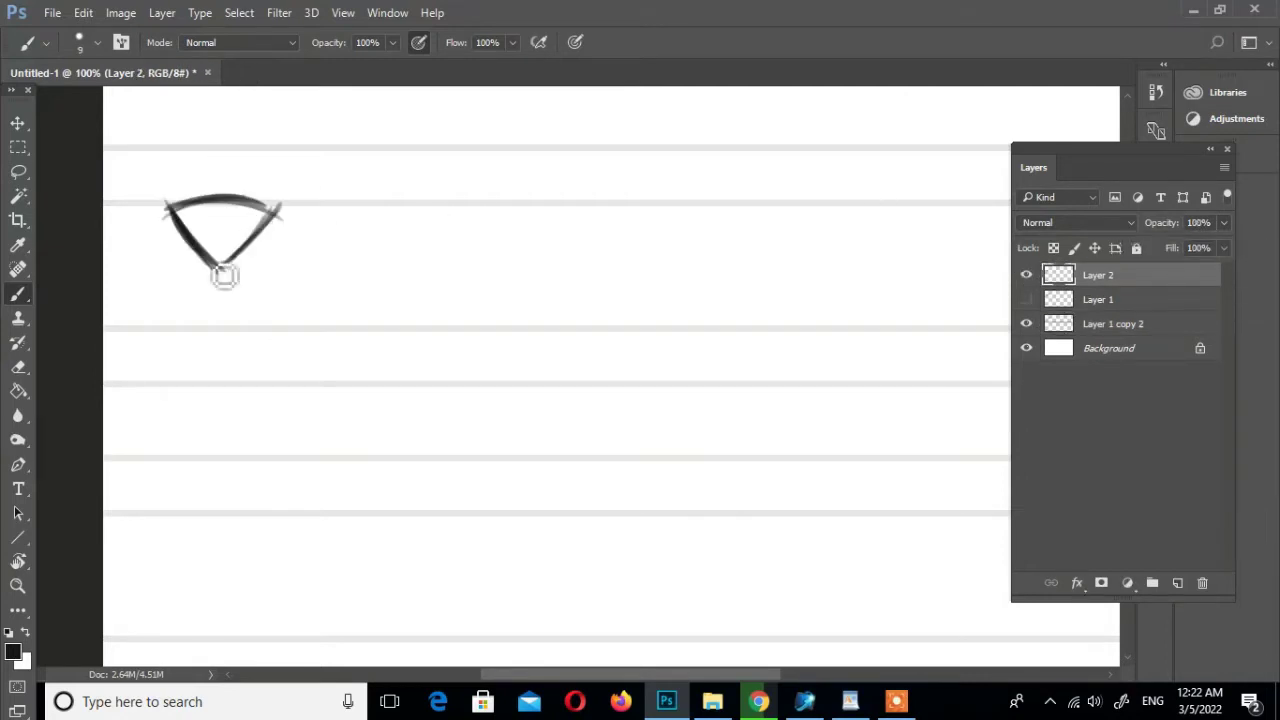
# Sketch the long-eared creature's neck, body, feet, ears, smile and arm
pyautogui.moveTo(209, 258)
pyautogui.mouseDown()
pyautogui.moveTo(196, 320)
pyautogui.moveTo(240, 256)
pyautogui.moveTo(238, 322)
pyautogui.moveTo(189, 374)
pyautogui.mouseUp()
pyautogui.moveTo(237, 318)
pyautogui.mouseDown()
pyautogui.moveTo(271, 357)
pyautogui.moveTo(182, 370)
pyautogui.moveTo(176, 395)
pyautogui.mouseUp()
pyautogui.moveTo(245, 372); pyautogui.dragTo(258, 392)
pyautogui.moveTo(116, 143)
pyautogui.mouseDown()
pyautogui.moveTo(187, 222)
pyautogui.moveTo(120, 148)
pyautogui.mouseUp()
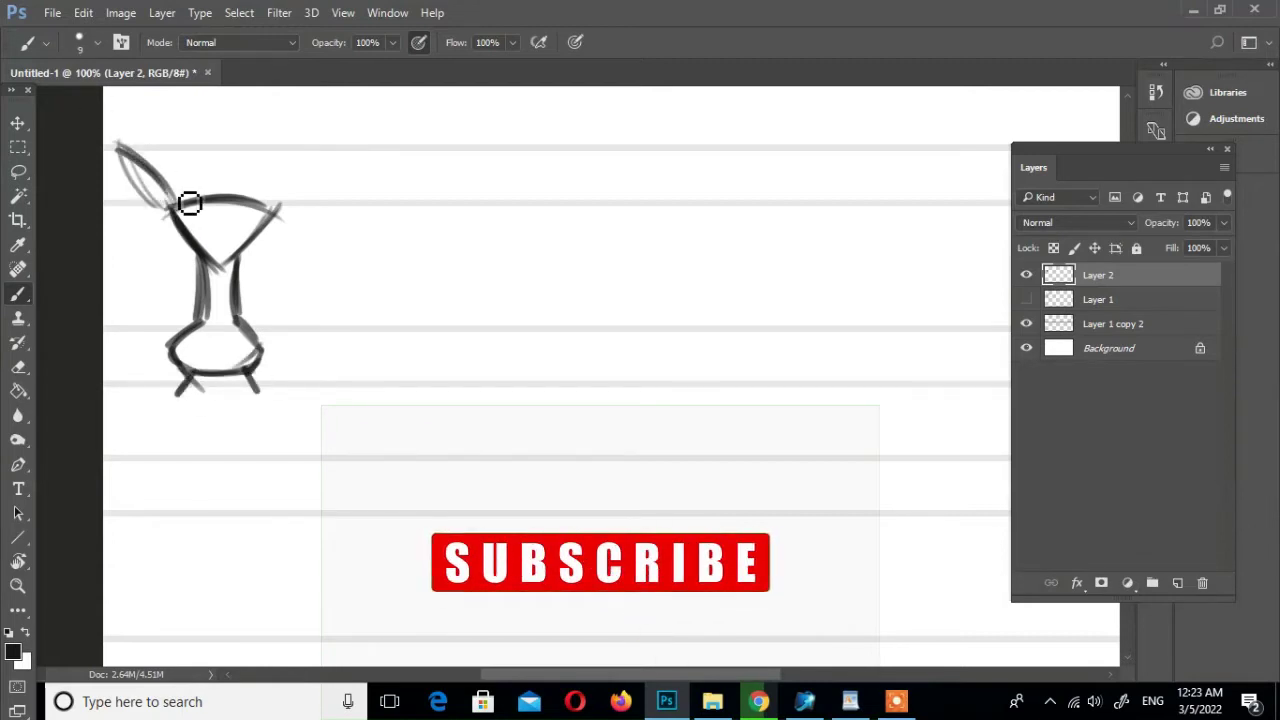
pyautogui.moveTo(186, 200); pyautogui.dragTo(137, 163)
pyautogui.moveTo(262, 205)
pyautogui.mouseDown()
pyautogui.moveTo(330, 150)
pyautogui.moveTo(278, 212)
pyautogui.mouseUp()
pyautogui.moveTo(118, 148); pyautogui.dragTo(176, 212)
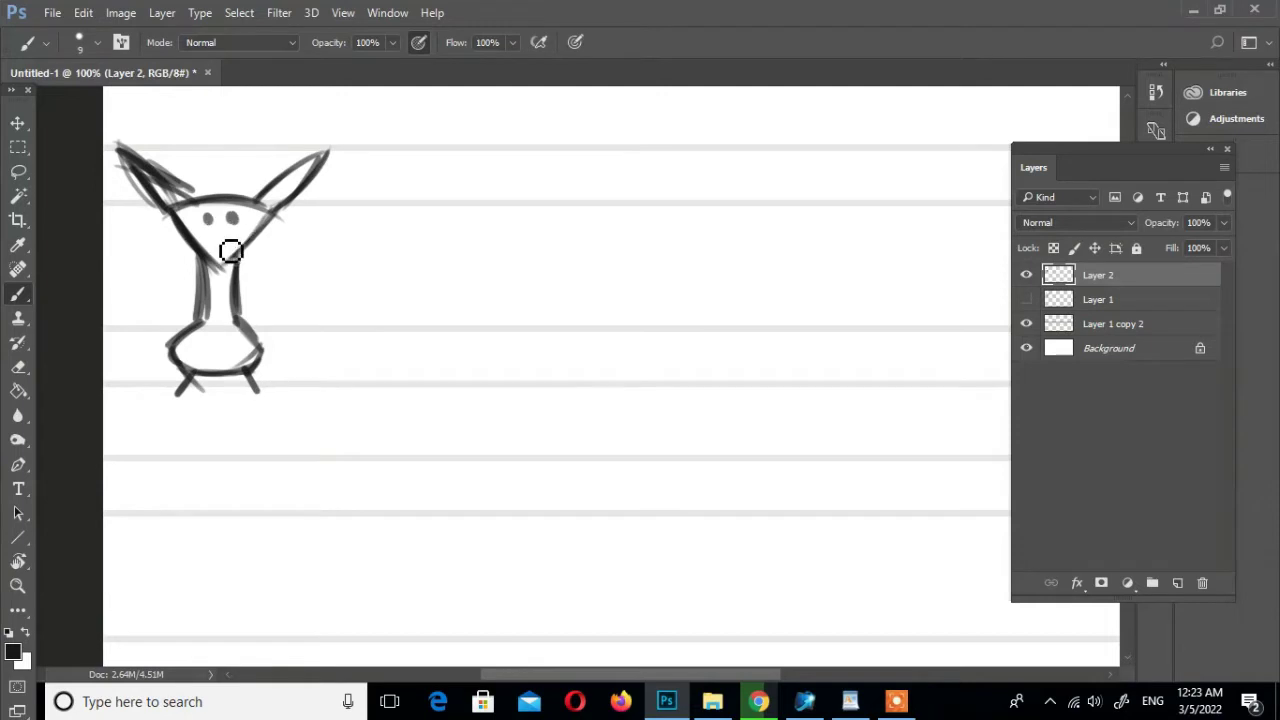
pyautogui.moveTo(204, 238)
pyautogui.mouseDown()
pyautogui.moveTo(235, 237)
pyautogui.moveTo(180, 308)
pyautogui.mouseUp()
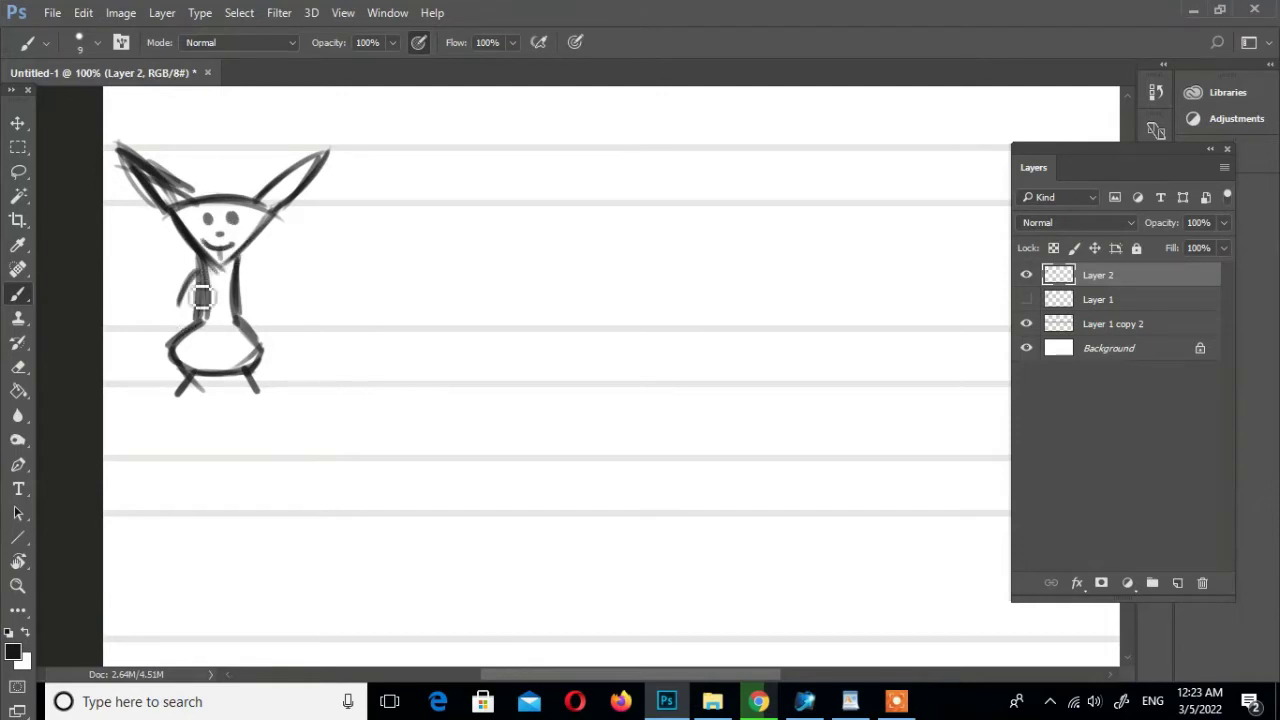
pyautogui.moveTo(238, 266); pyautogui.dragTo(246, 288)
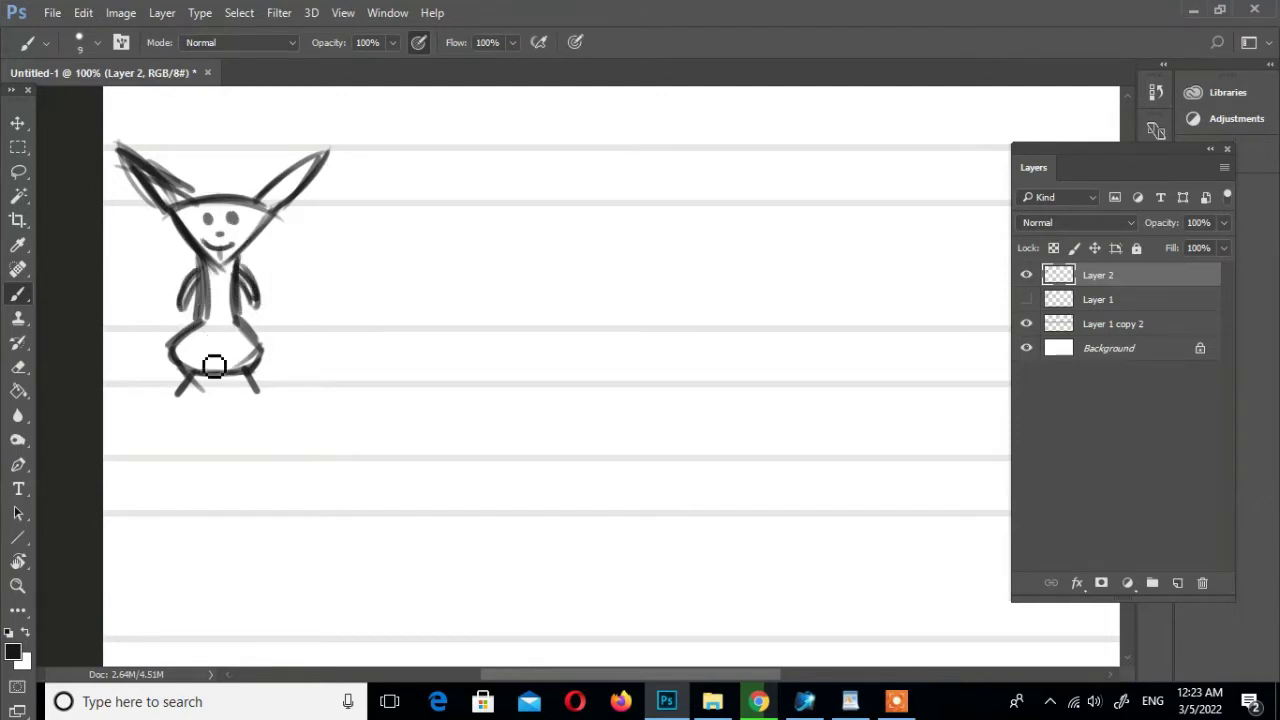
pyautogui.moveTo(214, 366)
pyautogui.mouseDown()
pyautogui.moveTo(180, 394)
pyautogui.moveTo(256, 348)
pyautogui.moveTo(262, 394)
pyautogui.mouseUp()
pyautogui.moveTo(208, 248); pyautogui.dragTo(204, 326)
pyautogui.moveTo(236, 266); pyautogui.dragTo(252, 246)
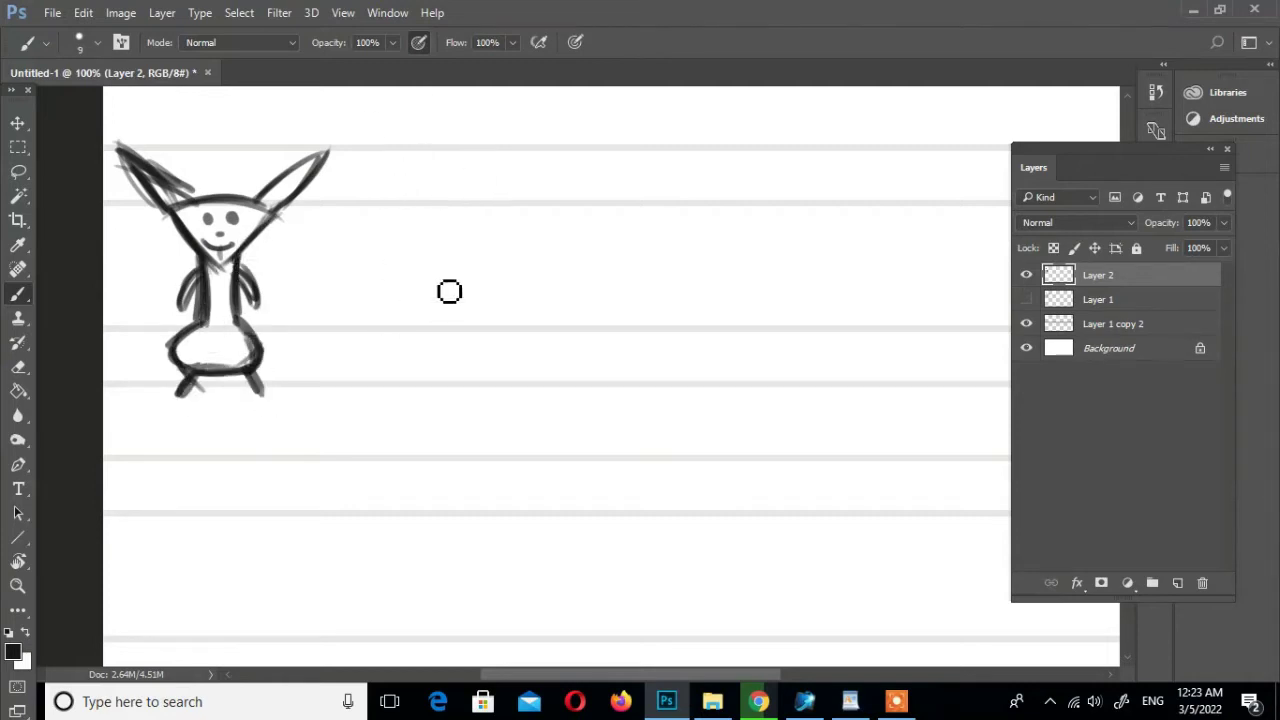
# Sketch a bold circle outline for the round face
pyautogui.moveTo(341, 251); pyautogui.dragTo(470, 290)
pyautogui.hotkey('ctrl', 'z')
pyautogui.moveTo(388, 312)
pyautogui.mouseDown()
pyautogui.moveTo(446, 183)
pyautogui.moveTo(480, 282)
pyautogui.mouseUp()
pyautogui.moveTo(405, 158)
pyautogui.mouseDown()
pyautogui.moveTo(471, 317)
pyautogui.moveTo(470, 190)
pyautogui.mouseUp()
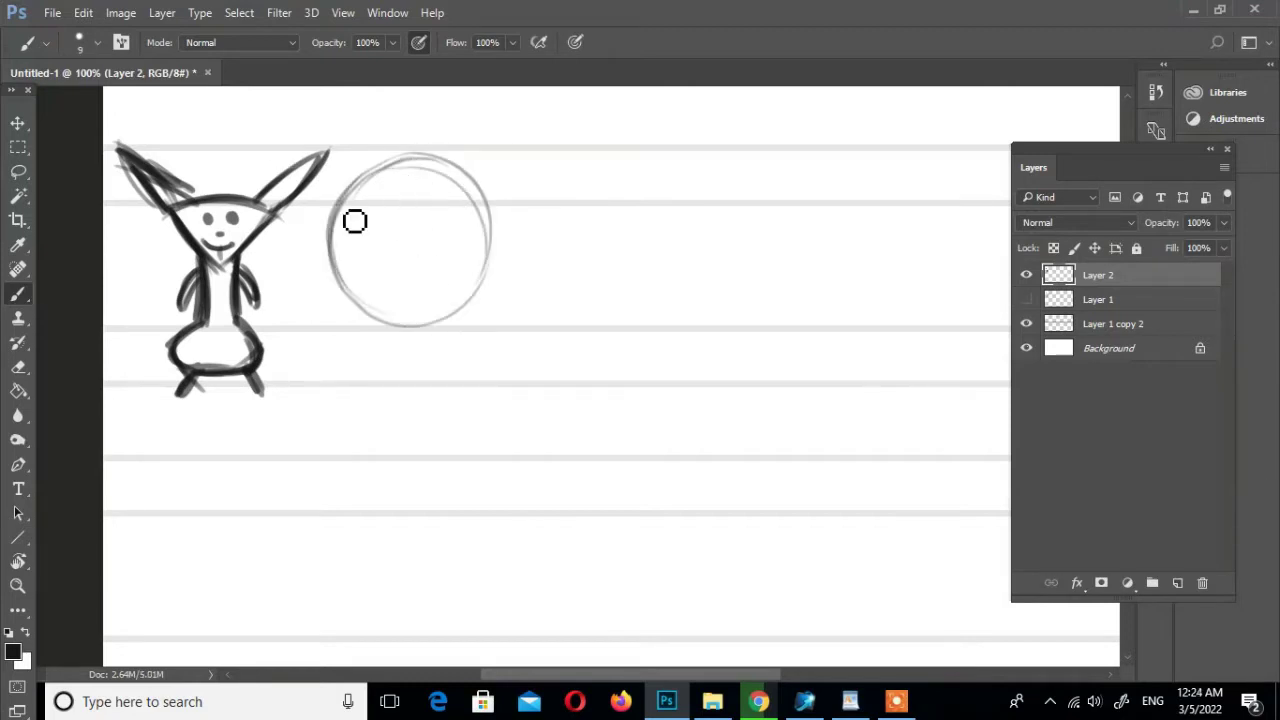
pyautogui.moveTo(355, 221)
pyautogui.mouseDown()
pyautogui.moveTo(434, 237)
pyautogui.moveTo(380, 206)
pyautogui.moveTo(369, 183)
pyautogui.mouseUp()
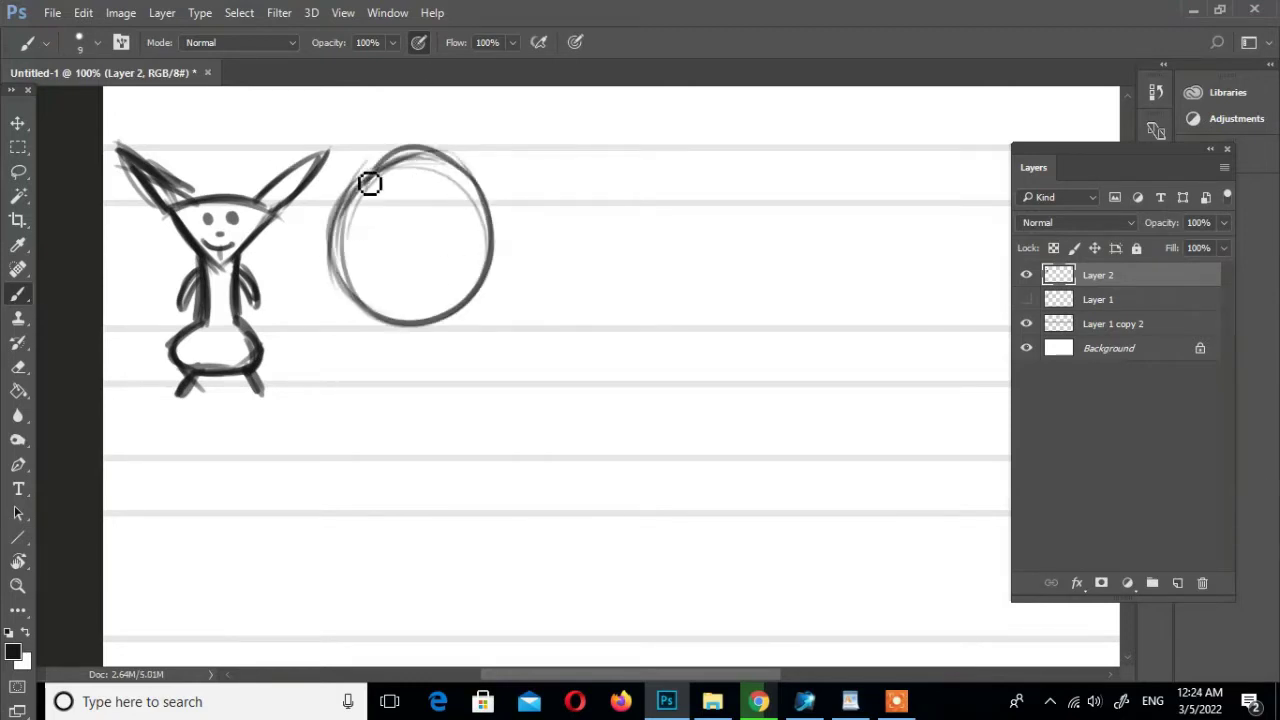
pyautogui.moveTo(412, 323)
pyautogui.mouseDown()
pyautogui.moveTo(497, 246)
pyautogui.moveTo(440, 283)
pyautogui.moveTo(421, 261)
pyautogui.mouseUp()
pyautogui.moveTo(430, 166); pyautogui.dragTo(382, 306)
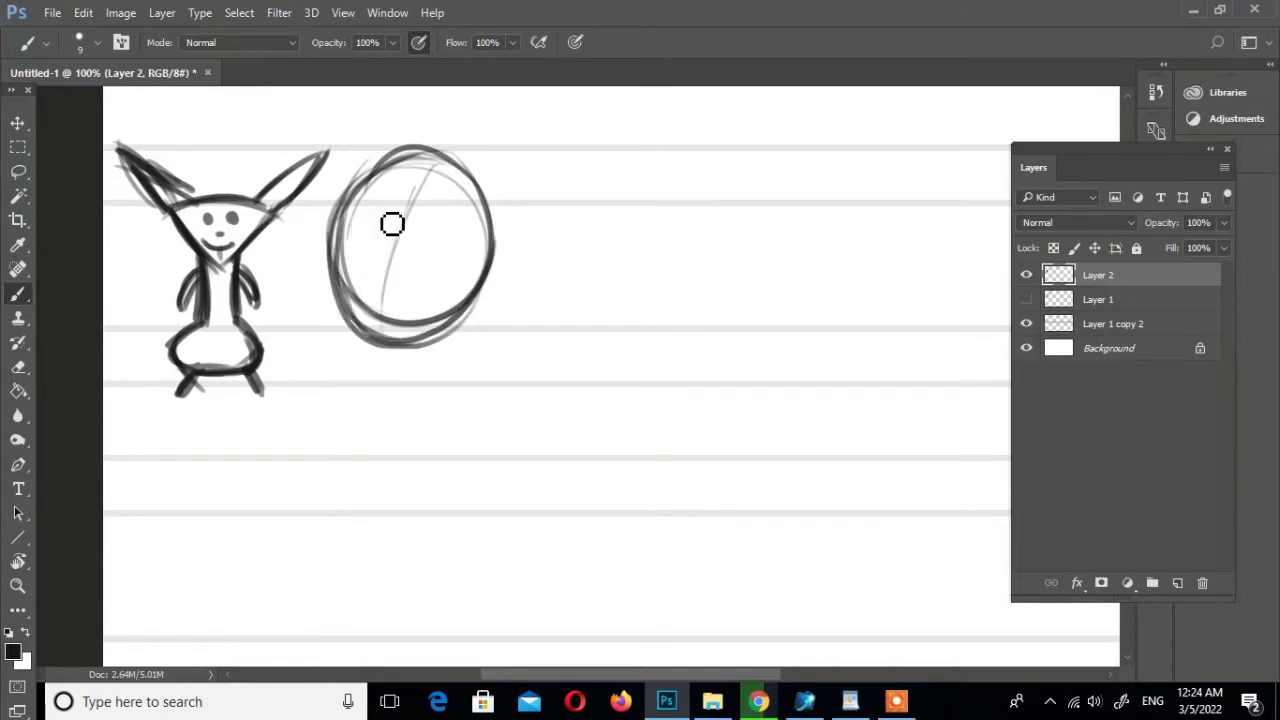
# Give the round face eyes, a wide toothy grin, a darker chin and an ear
pyautogui.moveTo(353, 192); pyautogui.dragTo(477, 232)
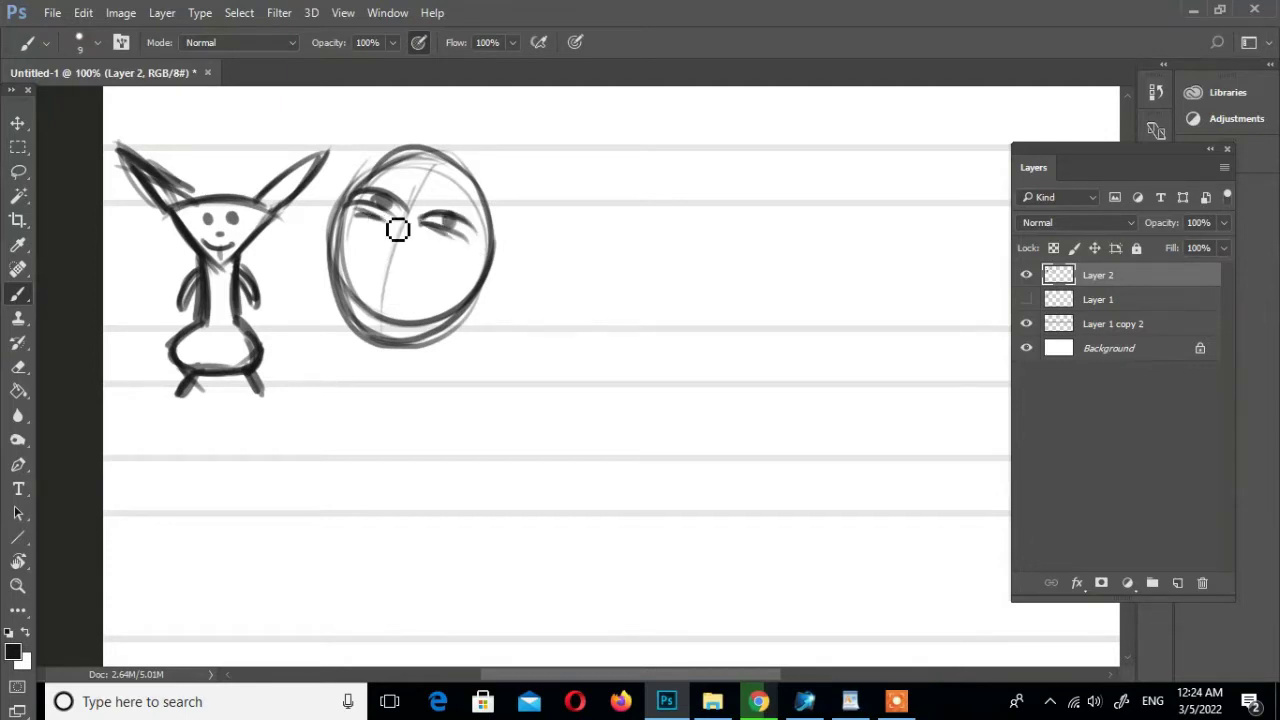
pyautogui.moveTo(358, 234); pyautogui.dragTo(466, 237)
pyautogui.moveTo(372, 250); pyautogui.dragTo(470, 248)
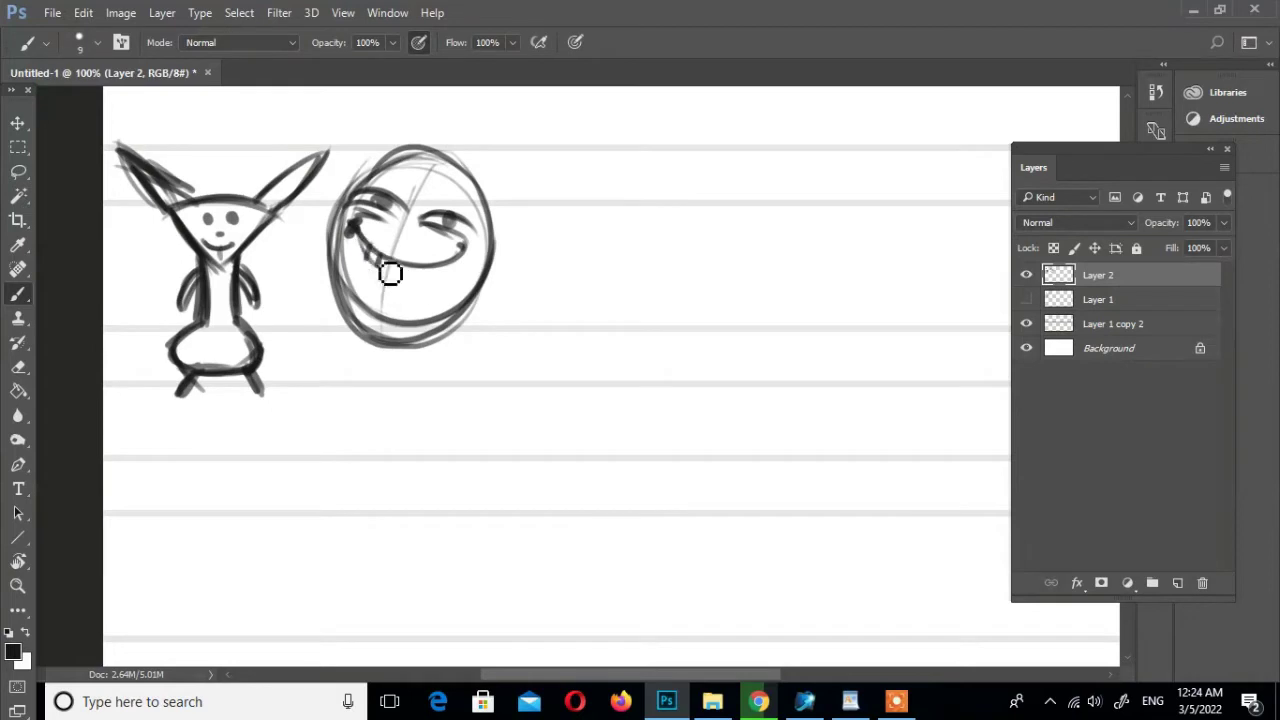
pyautogui.moveTo(368, 257)
pyautogui.mouseDown()
pyautogui.moveTo(437, 277)
pyautogui.moveTo(418, 287)
pyautogui.mouseUp()
pyautogui.moveTo(433, 201); pyautogui.dragTo(470, 222)
pyautogui.moveTo(357, 329); pyautogui.dragTo(424, 318)
pyautogui.moveTo(370, 215); pyautogui.dragTo(325, 290)
pyautogui.moveTo(490, 240)
pyautogui.mouseDown()
pyautogui.moveTo(503, 265)
pyautogui.moveTo(490, 290)
pyautogui.mouseUp()
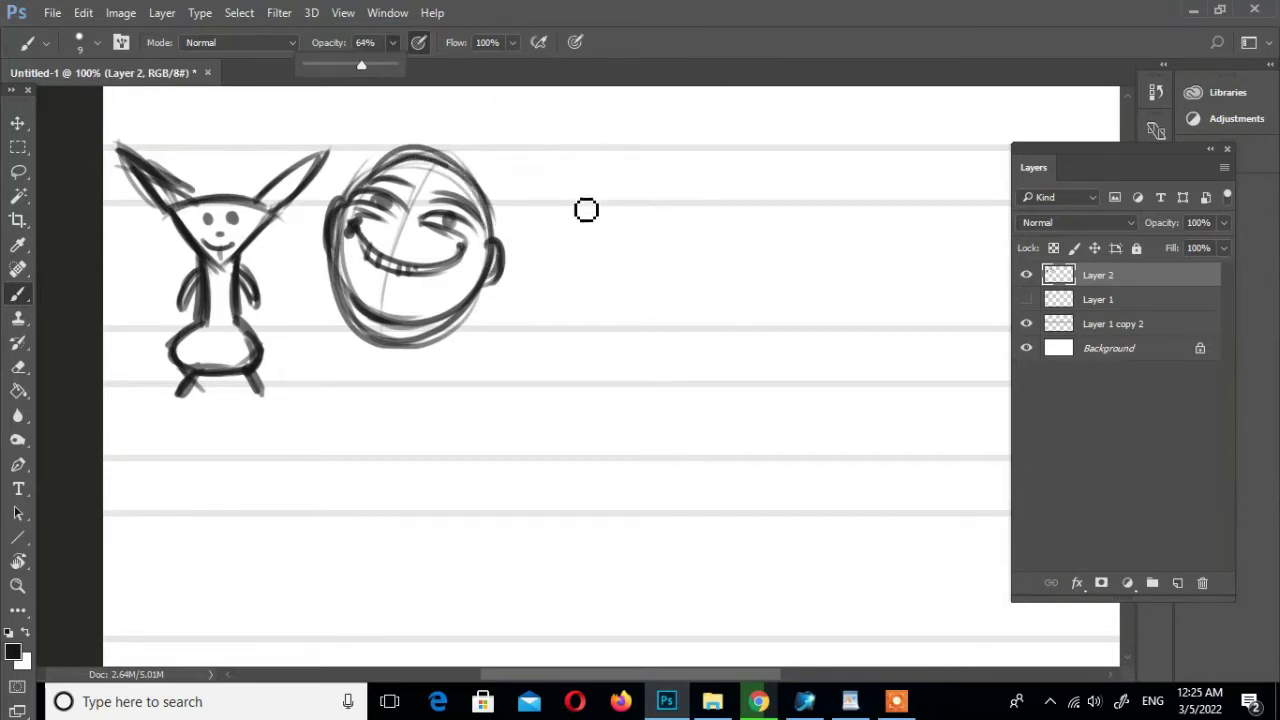
# Sketch the third character's tall arch-shaped head with guide crosslines
pyautogui.moveTo(572, 155); pyautogui.dragTo(576, 310)
pyautogui.moveTo(572, 168); pyautogui.dragTo(684, 305)
pyautogui.moveTo(680, 214)
pyautogui.mouseDown()
pyautogui.moveTo(632, 323)
pyautogui.moveTo(688, 292)
pyautogui.mouseUp()
pyautogui.moveTo(592, 168)
pyautogui.mouseDown()
pyautogui.moveTo(686, 200)
pyautogui.moveTo(540, 214)
pyautogui.mouseUp()
pyautogui.moveTo(606, 158); pyautogui.dragTo(621, 331)
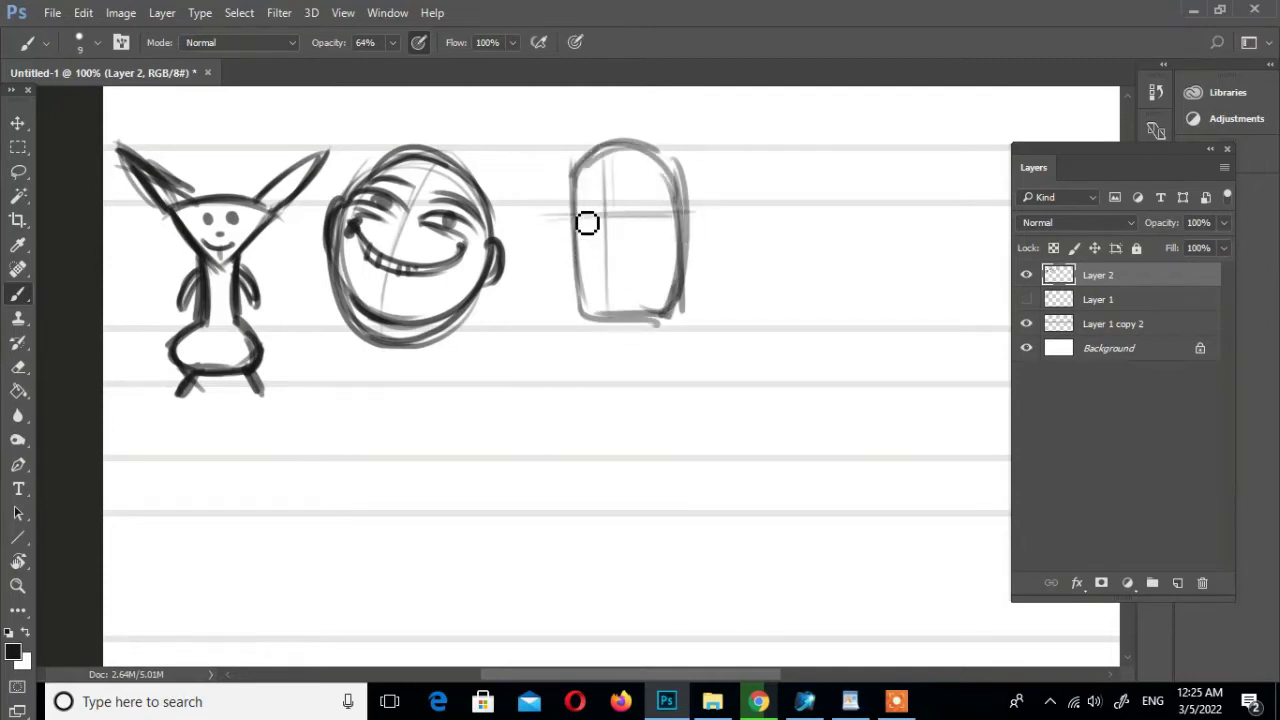
# Add eyes, a mouth, curly hair and a shirt collar to the third face
pyautogui.moveTo(572, 217); pyautogui.dragTo(600, 216)
pyautogui.moveTo(618, 216); pyautogui.dragTo(660, 214)
pyautogui.moveTo(575, 212); pyautogui.dragTo(602, 216)
pyautogui.moveTo(620, 216); pyautogui.dragTo(663, 217)
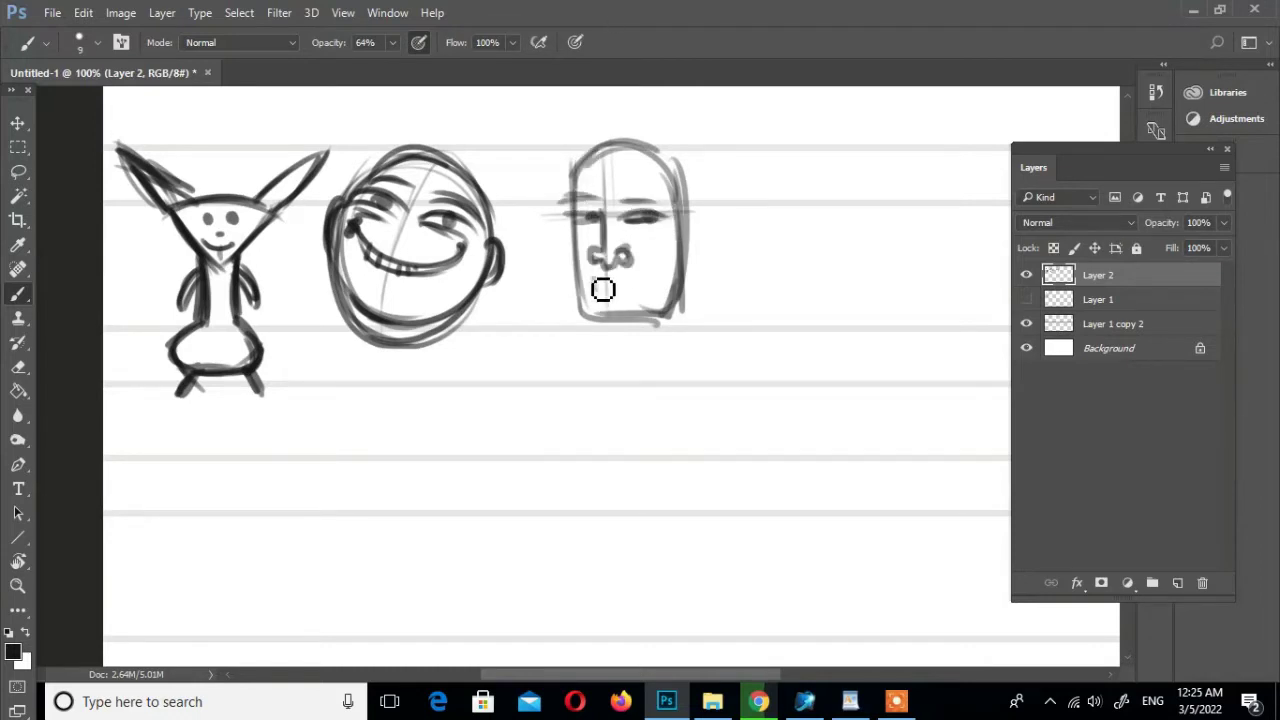
pyautogui.moveTo(592, 275)
pyautogui.mouseDown()
pyautogui.moveTo(654, 273)
pyautogui.moveTo(707, 389)
pyautogui.mouseUp()
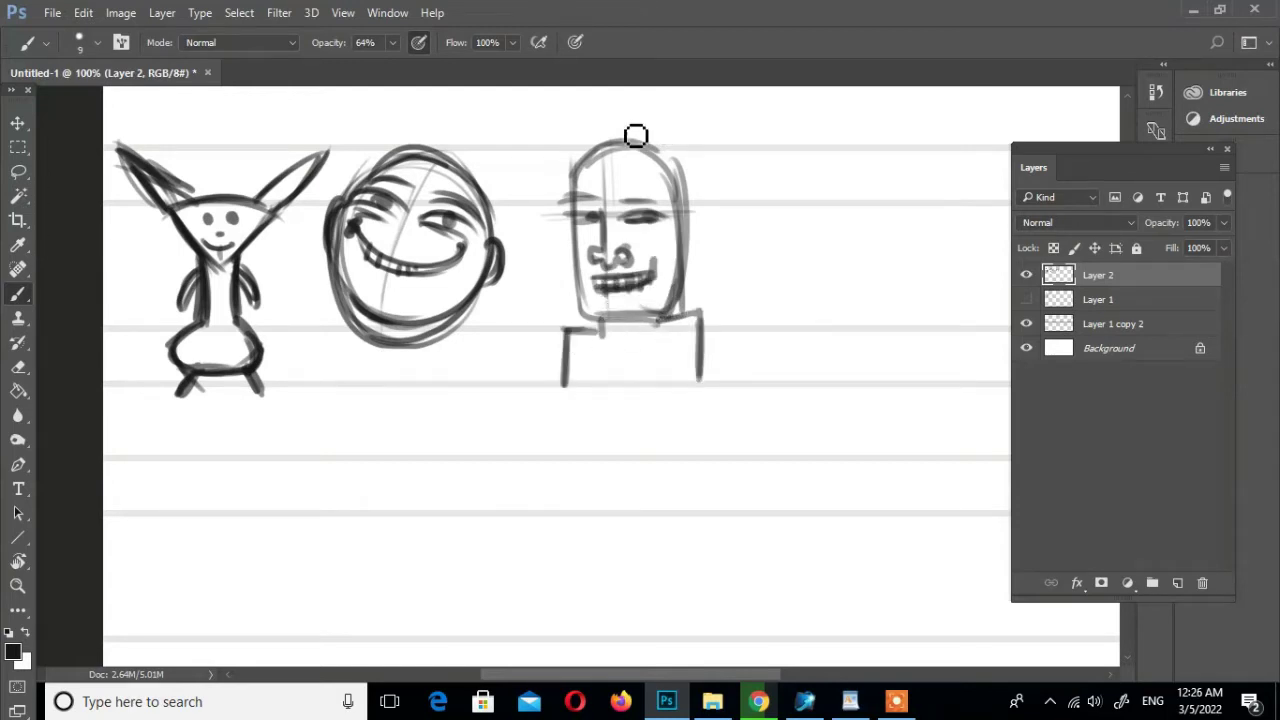
pyautogui.moveTo(585, 151)
pyautogui.mouseDown()
pyautogui.moveTo(566, 149)
pyautogui.moveTo(637, 131)
pyautogui.moveTo(617, 157)
pyautogui.moveTo(650, 152)
pyautogui.moveTo(676, 176)
pyautogui.moveTo(658, 199)
pyautogui.mouseUp()
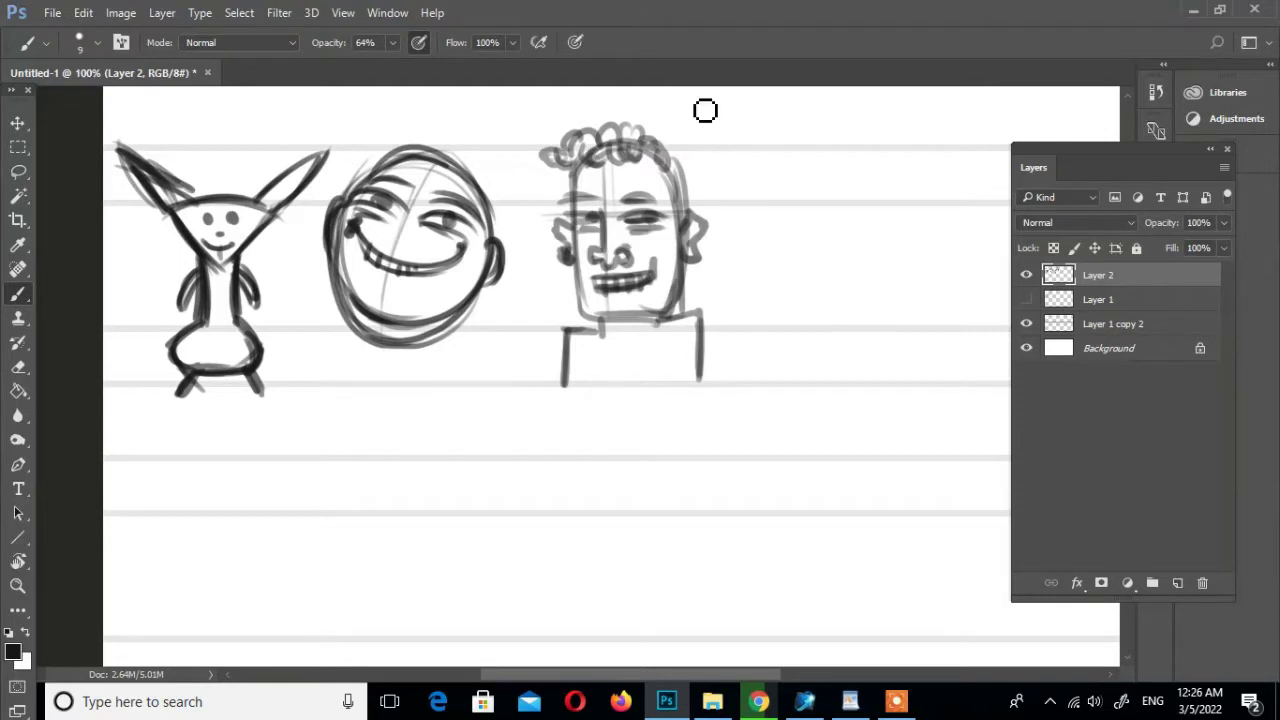
pyautogui.moveTo(700, 298)
pyautogui.mouseDown()
pyautogui.moveTo(663, 329)
pyautogui.moveTo(620, 325)
pyautogui.moveTo(640, 345)
pyautogui.mouseUp()
pyautogui.moveTo(586, 376); pyautogui.dragTo(588, 392)
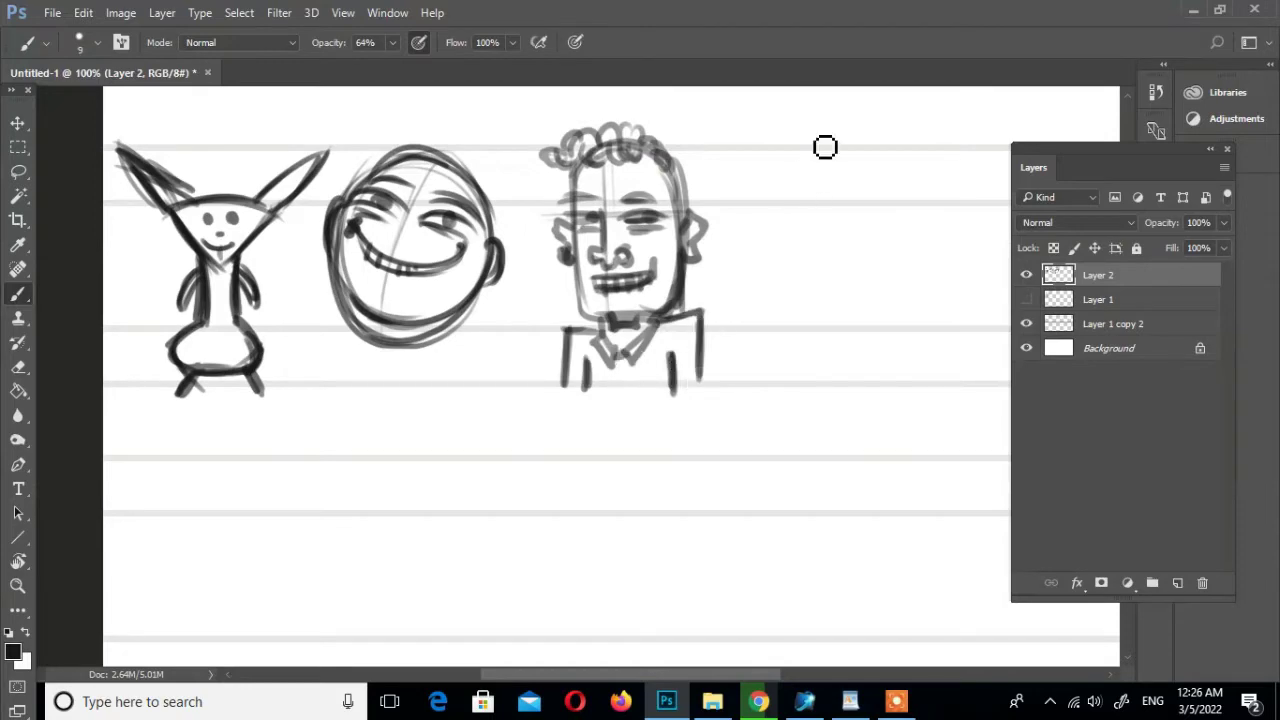
# Sketch a fourth long-haired, wide-eyed face with fingers gripping a ledge
pyautogui.moveTo(815, 324); pyautogui.dragTo(663, 309)
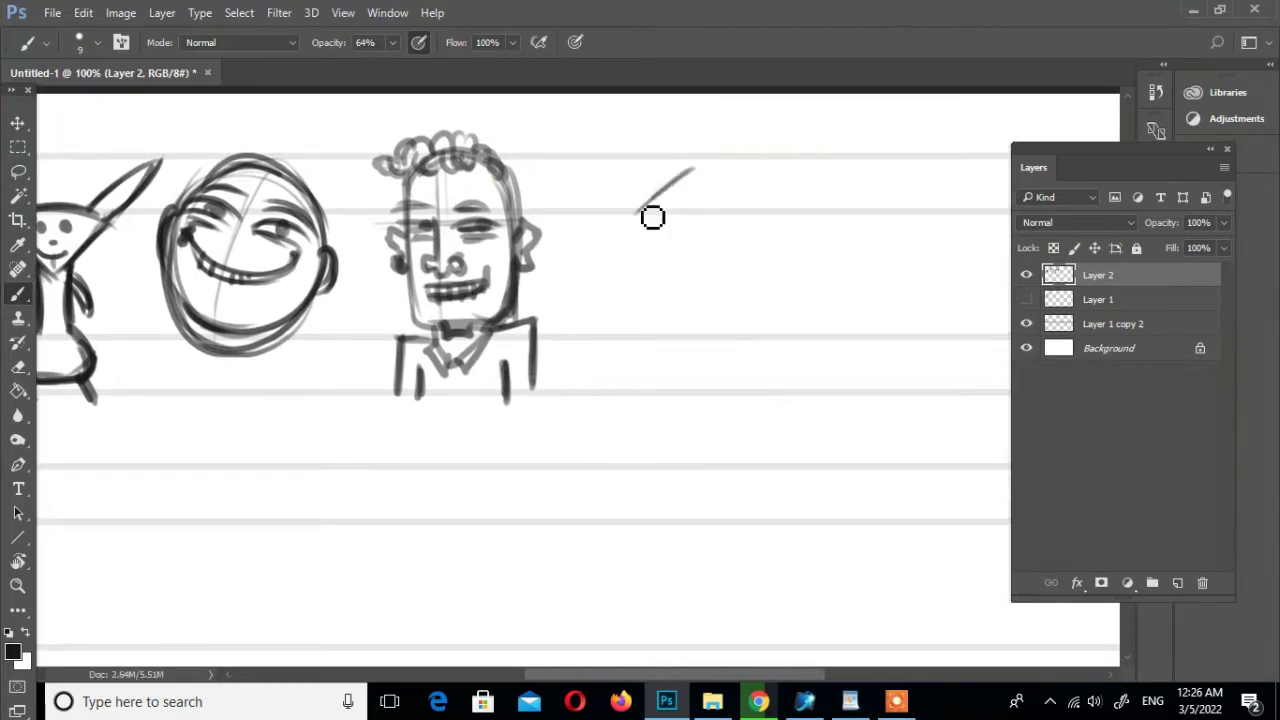
pyautogui.moveTo(652, 217)
pyautogui.mouseDown()
pyautogui.moveTo(706, 191)
pyautogui.moveTo(663, 251)
pyautogui.moveTo(740, 191)
pyautogui.moveTo(776, 244)
pyautogui.moveTo(641, 360)
pyautogui.mouseUp()
pyautogui.moveTo(634, 230)
pyautogui.mouseDown()
pyautogui.moveTo(761, 186)
pyautogui.moveTo(769, 363)
pyautogui.moveTo(786, 214)
pyautogui.mouseUp()
pyautogui.moveTo(700, 195)
pyautogui.mouseDown()
pyautogui.moveTo(705, 268)
pyautogui.moveTo(691, 266)
pyautogui.moveTo(749, 269)
pyautogui.moveTo(754, 226)
pyautogui.moveTo(737, 263)
pyautogui.moveTo(745, 200)
pyautogui.mouseUp()
pyautogui.moveTo(705, 208); pyautogui.dragTo(700, 245)
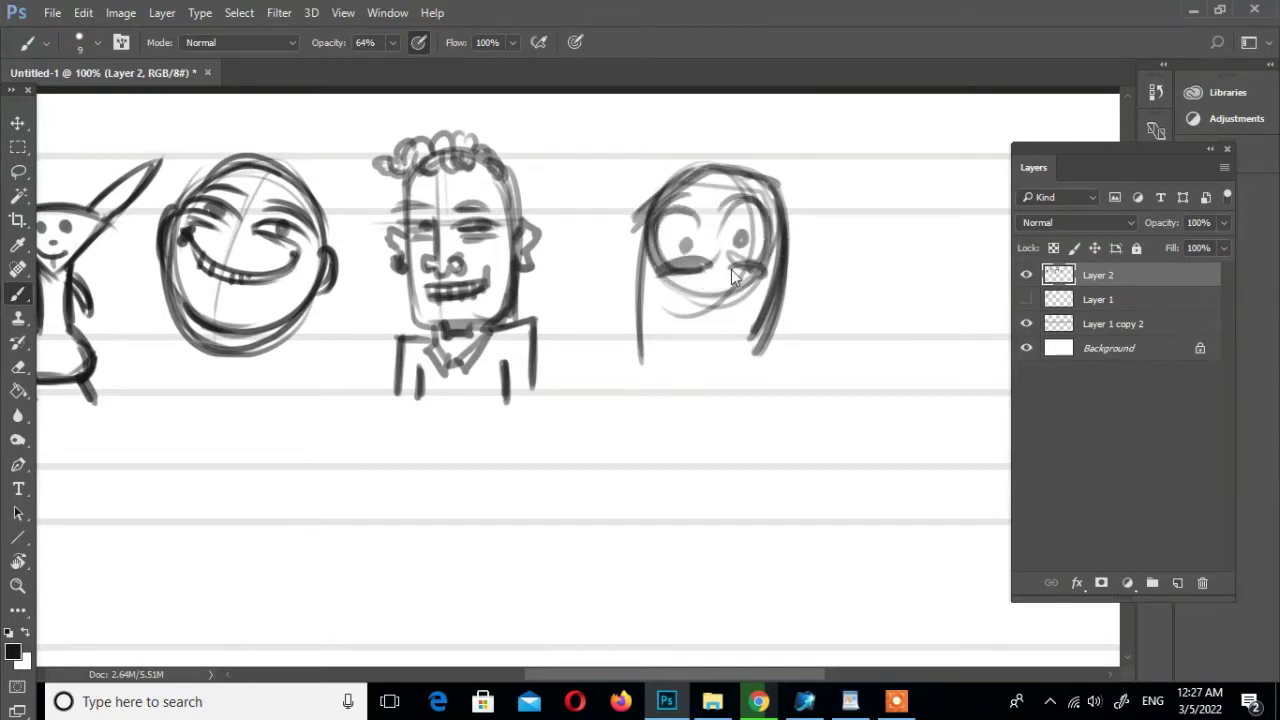
pyautogui.moveTo(664, 296)
pyautogui.mouseDown()
pyautogui.moveTo(713, 306)
pyautogui.moveTo(686, 307)
pyautogui.moveTo(772, 284)
pyautogui.mouseUp()
pyautogui.moveTo(662, 212); pyautogui.dragTo(698, 207)
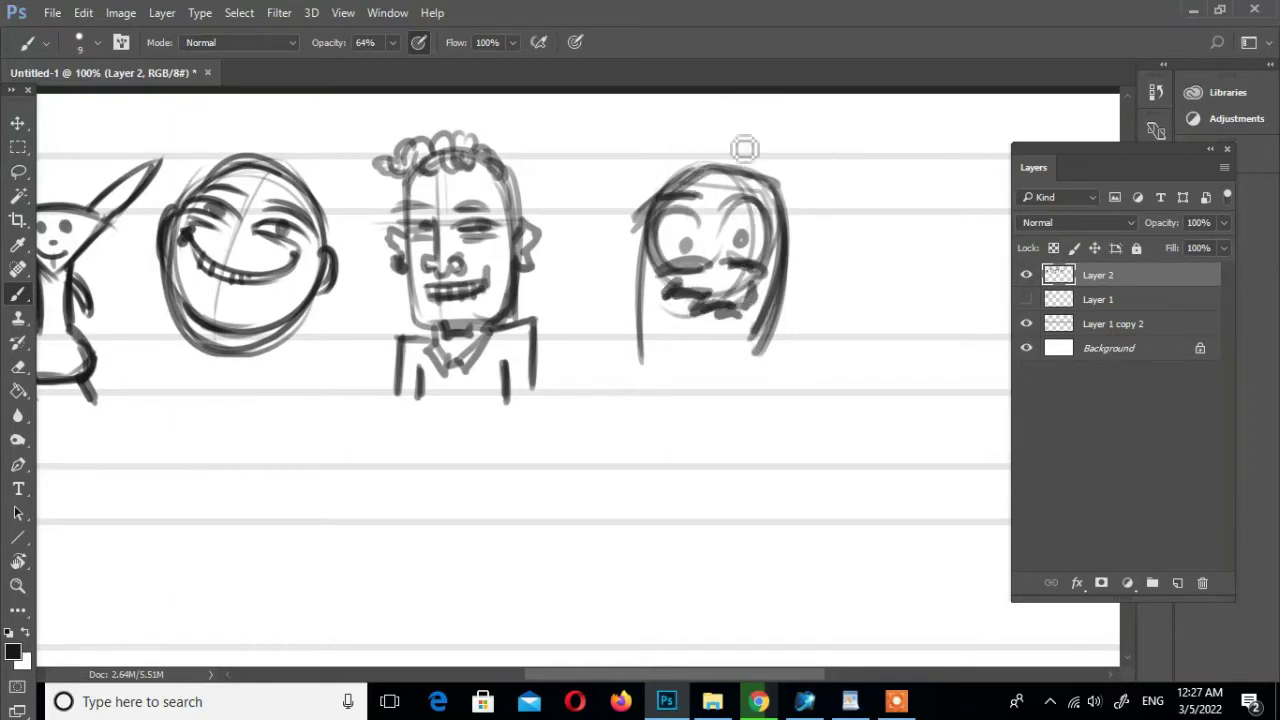
pyautogui.moveTo(586, 344); pyautogui.dragTo(826, 346)
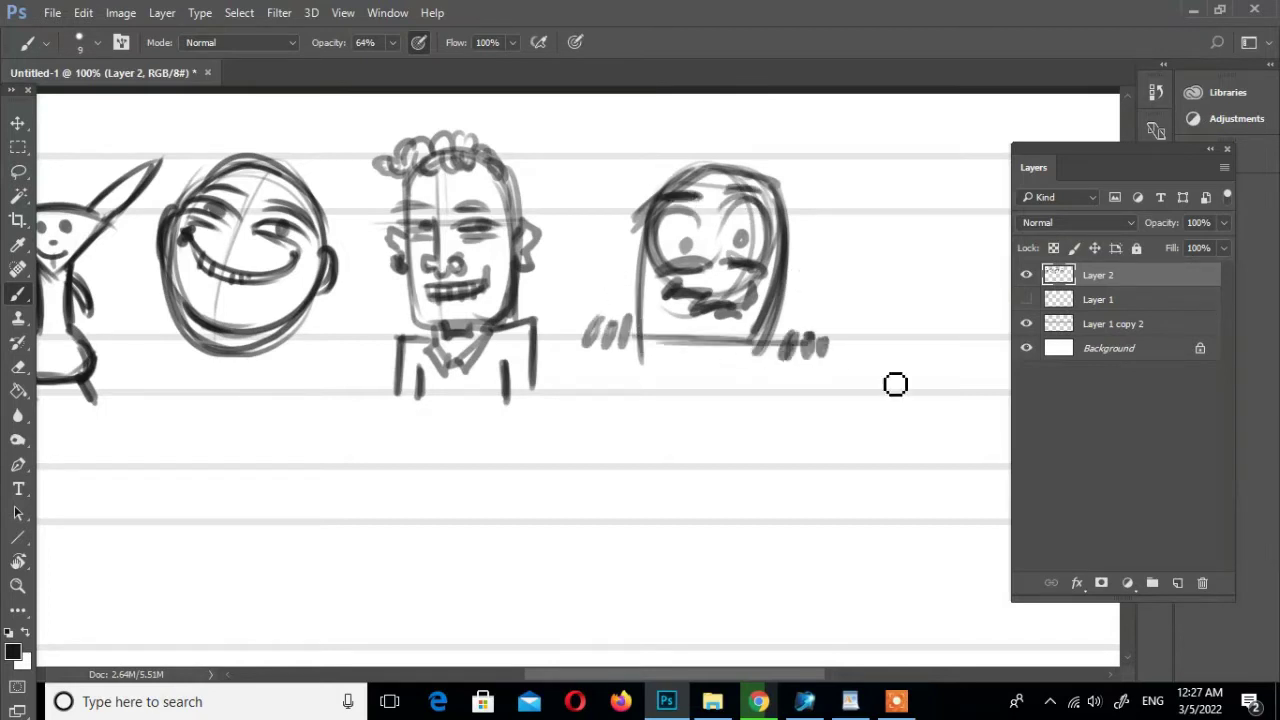
pyautogui.moveTo(895, 384)
pyautogui.mouseDown()
pyautogui.moveTo(746, 351)
pyautogui.moveTo(746, 414)
pyautogui.mouseUp()
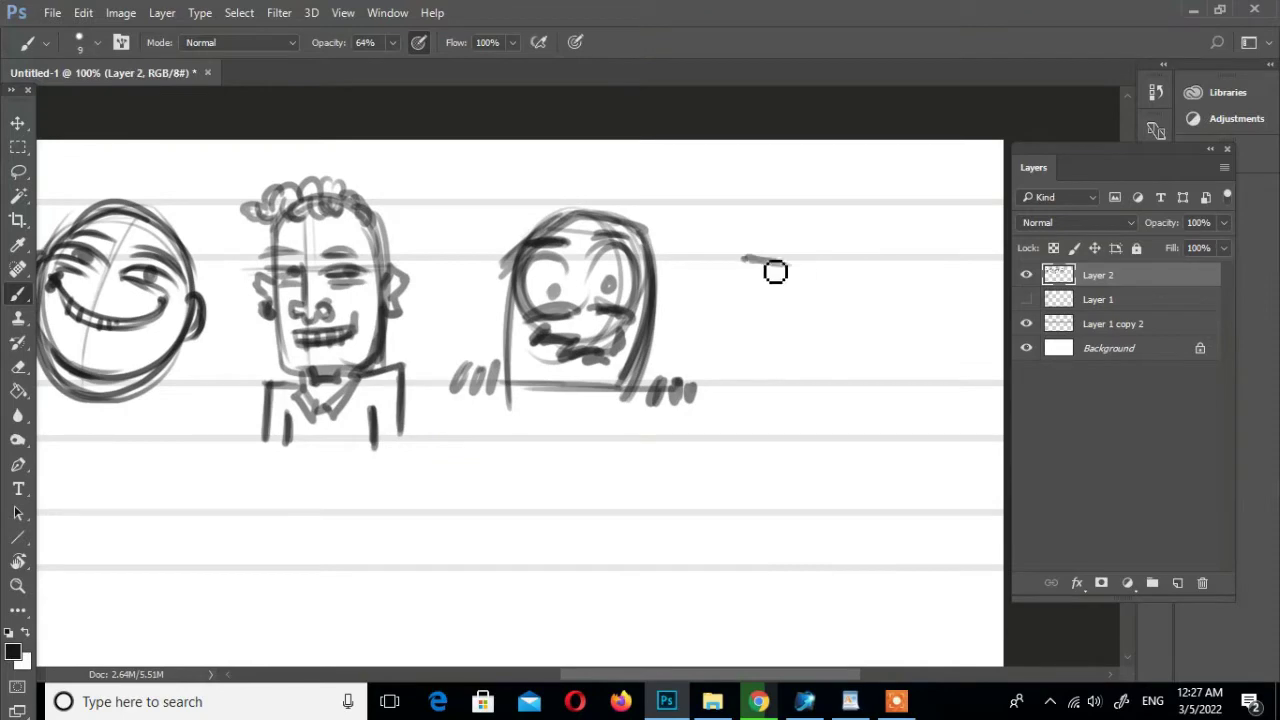
# Sketch a chicken with comb, beak, wings, a clawed leg and a hatched chest
pyautogui.moveTo(752, 262)
pyautogui.mouseDown()
pyautogui.moveTo(750, 380)
pyautogui.moveTo(830, 365)
pyautogui.mouseUp()
pyautogui.moveTo(770, 297); pyautogui.dragTo(785, 293)
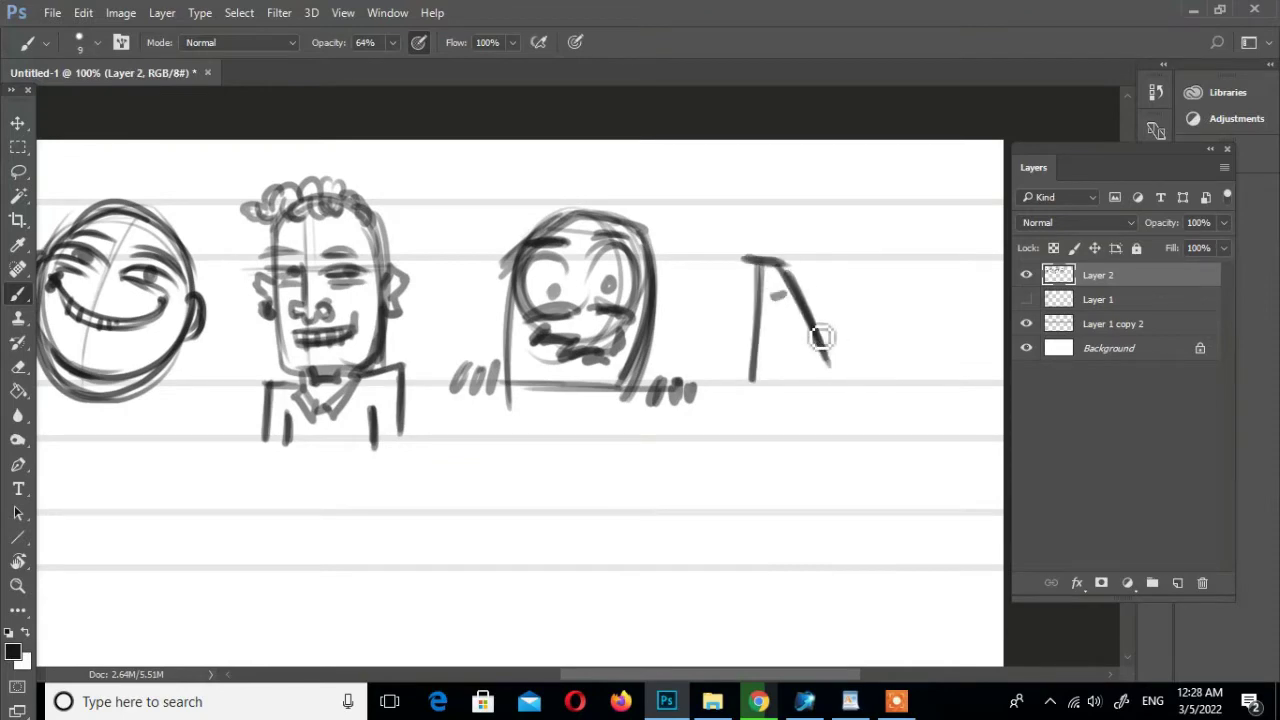
pyautogui.moveTo(820, 337); pyautogui.dragTo(769, 413)
pyautogui.moveTo(750, 345); pyautogui.dragTo(720, 350)
pyautogui.moveTo(820, 345)
pyautogui.mouseDown()
pyautogui.moveTo(831, 337)
pyautogui.moveTo(894, 366)
pyautogui.mouseUp()
pyautogui.moveTo(785, 430); pyautogui.dragTo(720, 405)
pyautogui.moveTo(720, 440); pyautogui.dragTo(743, 461)
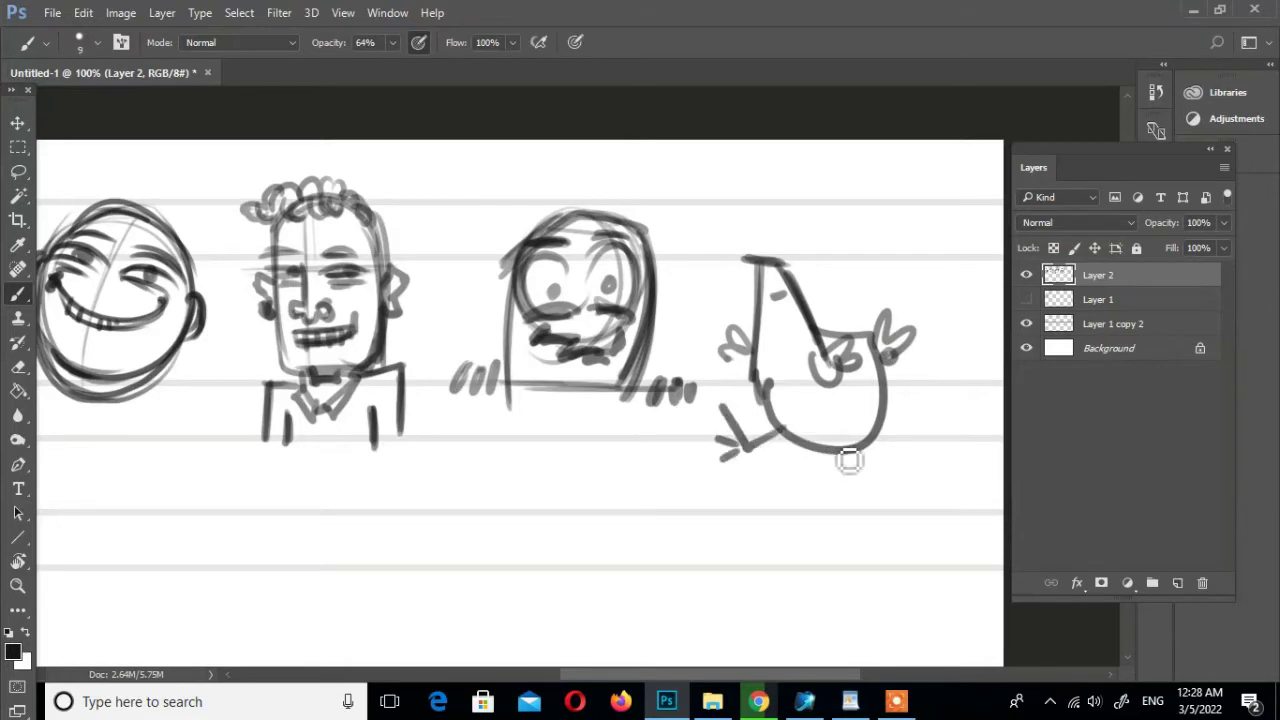
pyautogui.moveTo(765, 258)
pyautogui.mouseDown()
pyautogui.moveTo(803, 272)
pyautogui.moveTo(748, 372)
pyautogui.mouseUp()
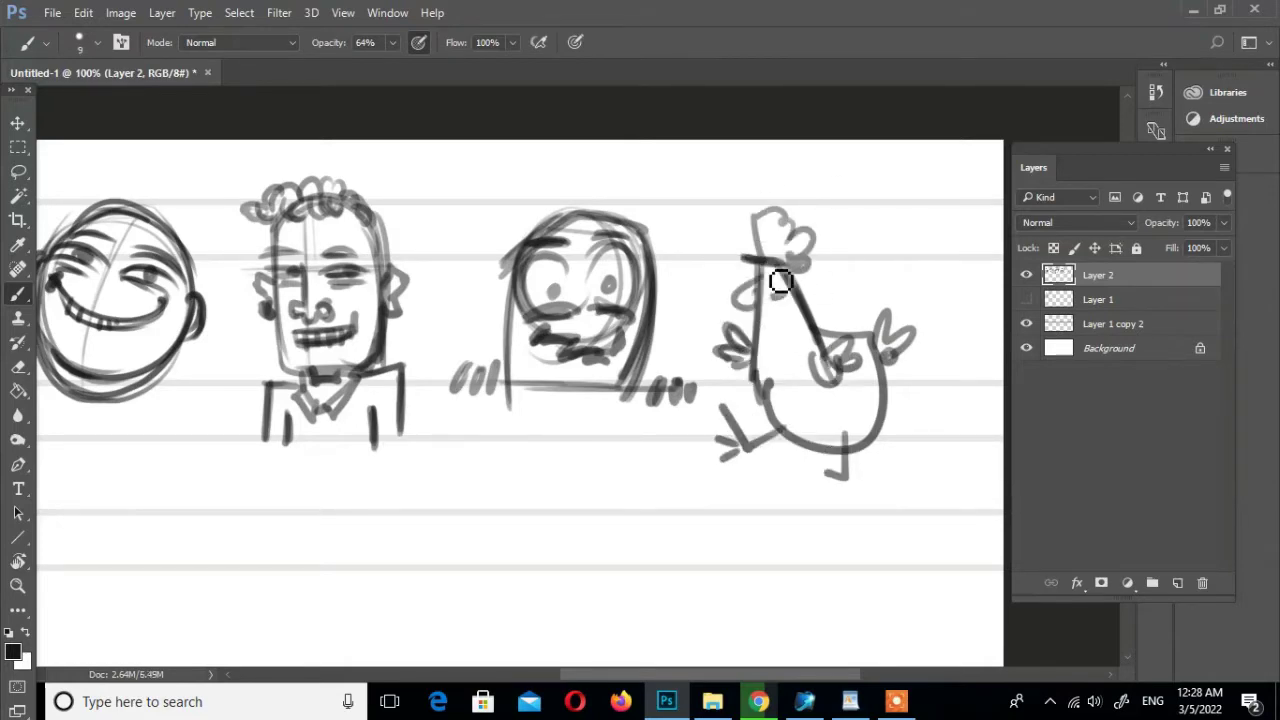
pyautogui.moveTo(770, 315); pyautogui.dragTo(805, 350)
pyautogui.moveTo(885, 318); pyautogui.dragTo(899, 342)
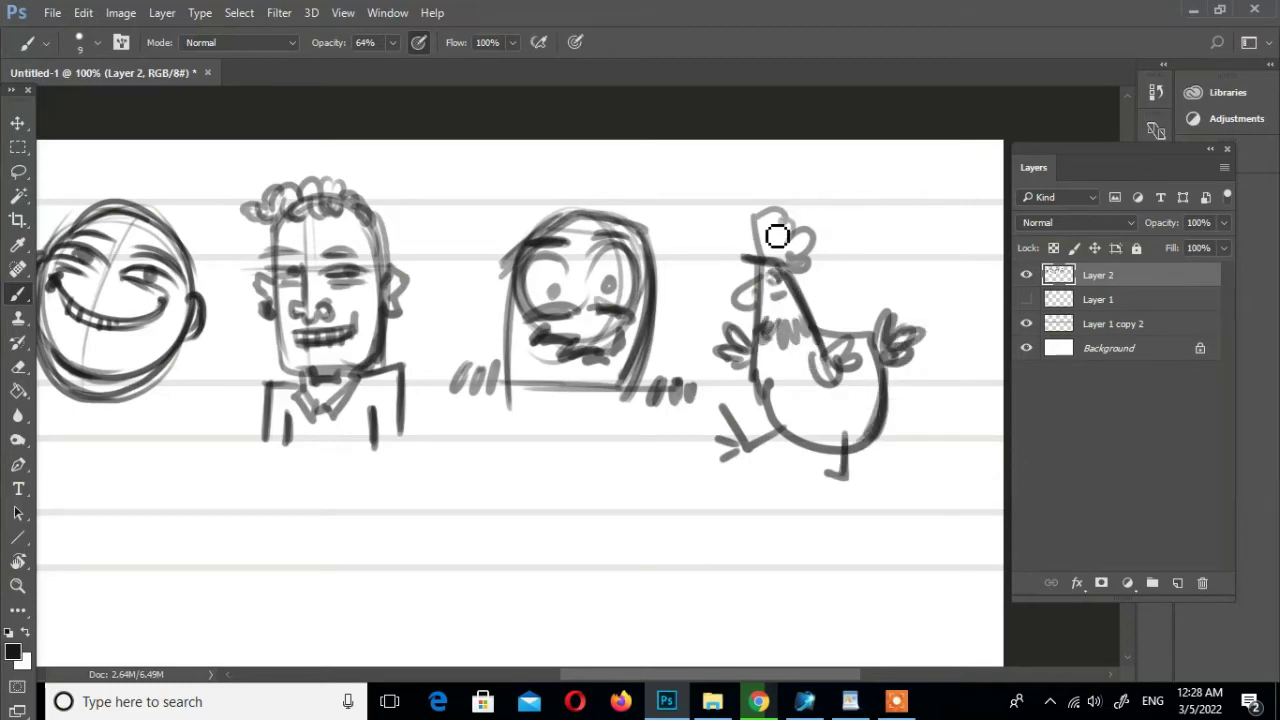
# In the next row down, start the snake's C-curved head, back and eye
pyautogui.moveTo(622, 582); pyautogui.dragTo(765, 420)
pyautogui.moveTo(125, 362)
pyautogui.mouseDown()
pyautogui.moveTo(385, 308)
pyautogui.moveTo(345, 372)
pyautogui.mouseUp()
pyautogui.moveTo(352, 286); pyautogui.dragTo(412, 364)
pyautogui.moveTo(302, 335)
pyautogui.mouseDown()
pyautogui.moveTo(388, 252)
pyautogui.moveTo(410, 366)
pyautogui.mouseUp()
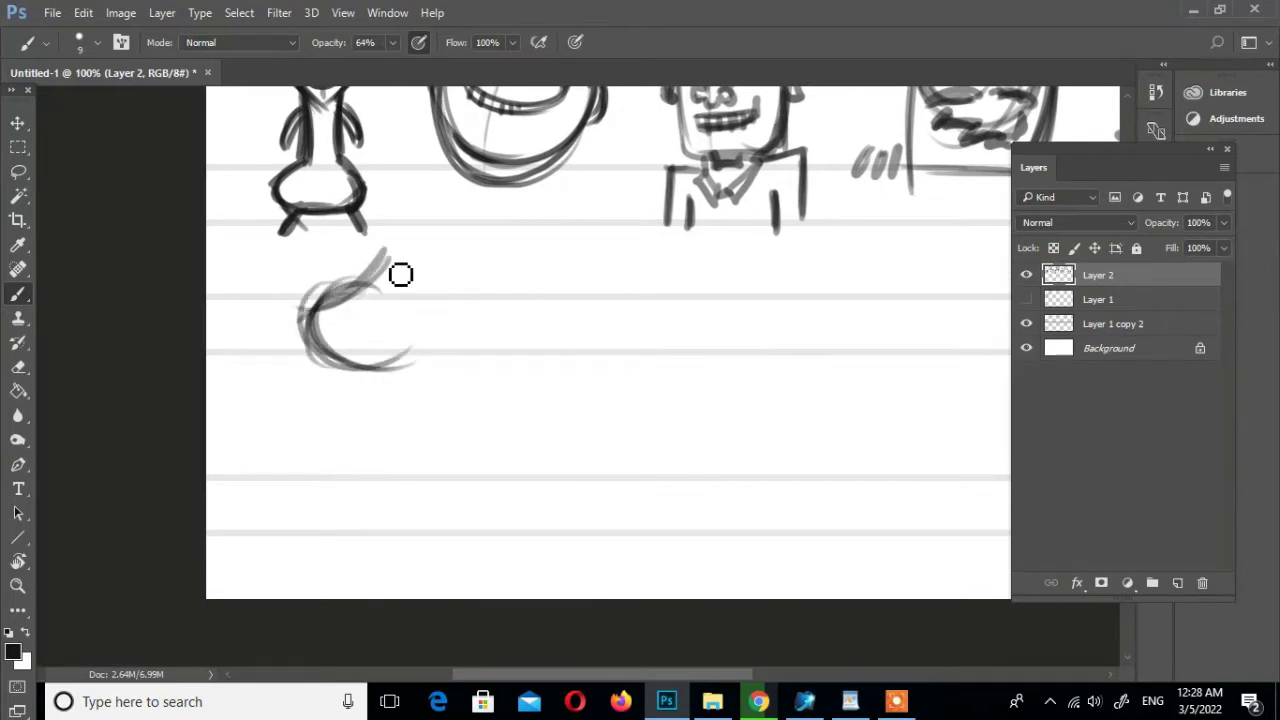
pyautogui.moveTo(360, 292); pyautogui.dragTo(422, 465)
pyautogui.moveTo(352, 344); pyautogui.dragTo(378, 458)
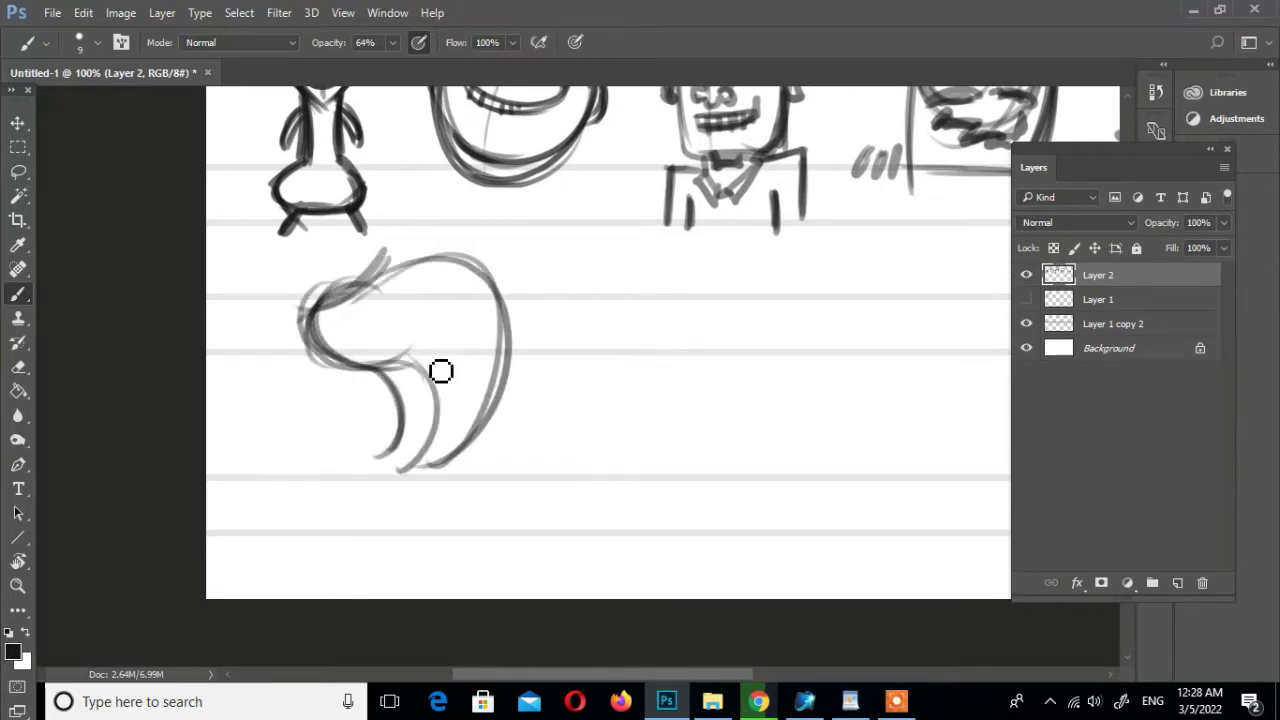
pyautogui.moveTo(440, 371); pyautogui.dragTo(410, 480)
pyautogui.moveTo(420, 300)
pyautogui.mouseDown()
pyautogui.moveTo(372, 303)
pyautogui.moveTo(374, 328)
pyautogui.moveTo(420, 290)
pyautogui.moveTo(349, 346)
pyautogui.moveTo(418, 300)
pyautogui.mouseUp()
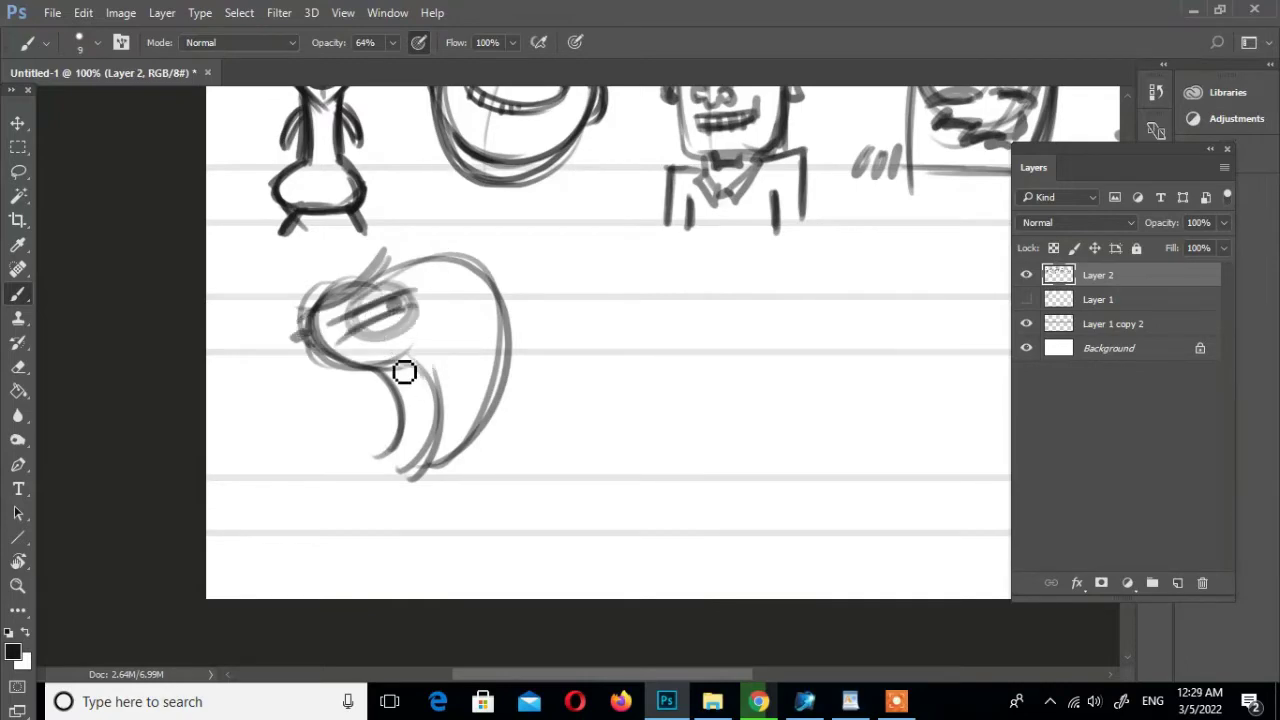
# Add a head curl, lower body, feet, belly stripes and a raised arm to the snake
pyautogui.moveTo(738, 303); pyautogui.dragTo(706, 343)
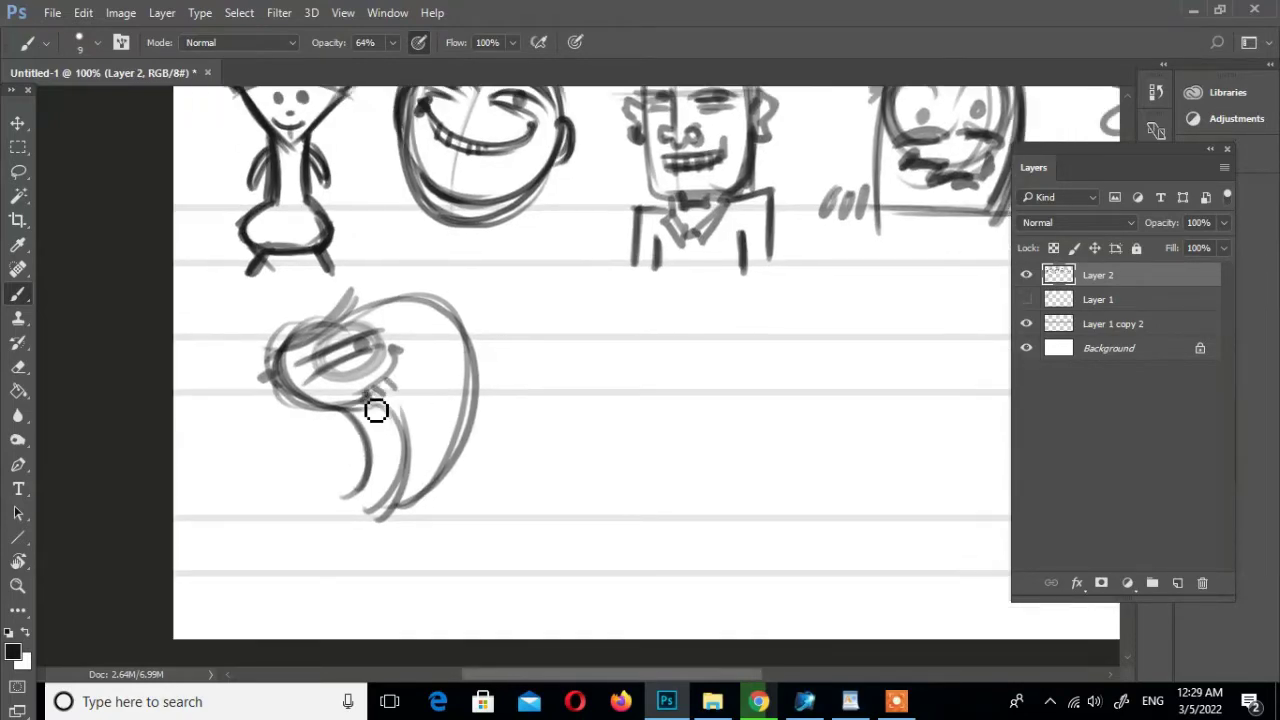
pyautogui.moveTo(596, 401); pyautogui.dragTo(613, 346)
pyautogui.moveTo(425, 300)
pyautogui.mouseDown()
pyautogui.moveTo(454, 306)
pyautogui.moveTo(468, 262)
pyautogui.mouseUp()
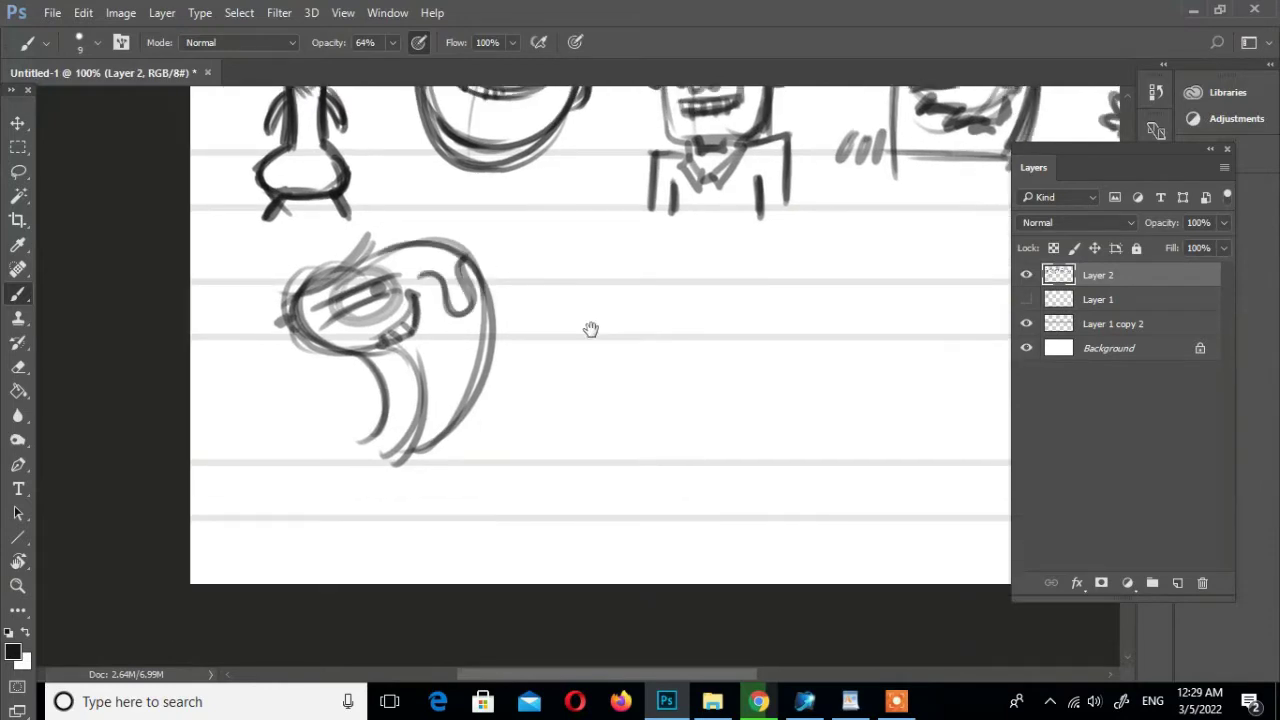
pyautogui.moveTo(590, 330); pyautogui.dragTo(605, 285)
pyautogui.moveTo(428, 355); pyautogui.dragTo(380, 440)
pyautogui.moveTo(455, 385)
pyautogui.mouseDown()
pyautogui.moveTo(374, 431)
pyautogui.moveTo(430, 401)
pyautogui.mouseUp()
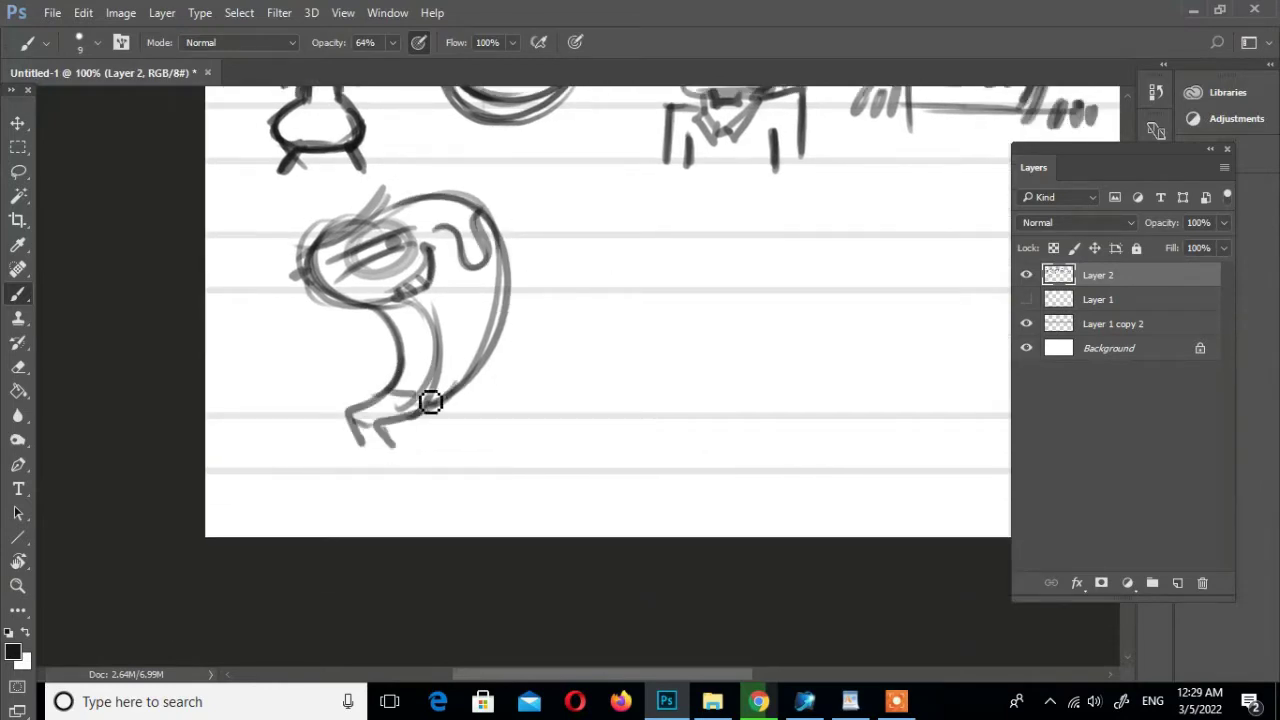
pyautogui.moveTo(405, 352); pyautogui.dragTo(432, 330)
pyautogui.moveTo(526, 315)
pyautogui.mouseDown()
pyautogui.moveTo(534, 380)
pyautogui.moveTo(552, 262)
pyautogui.moveTo(566, 298)
pyautogui.mouseUp()
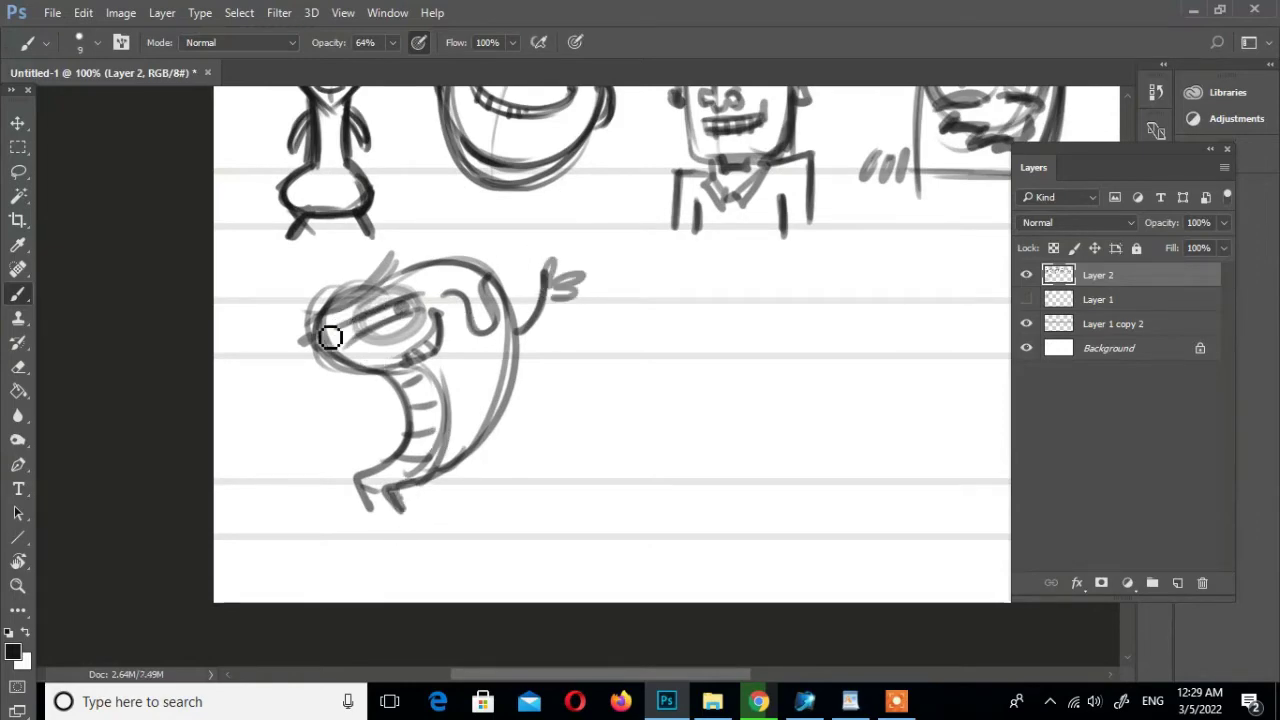
pyautogui.moveTo(330, 337)
pyautogui.mouseDown()
pyautogui.moveTo(349, 300)
pyautogui.moveTo(432, 268)
pyautogui.mouseUp()
pyautogui.moveTo(608, 355)
pyautogui.mouseDown()
pyautogui.moveTo(578, 370)
pyautogui.moveTo(586, 312)
pyautogui.mouseUp()
# Draw the snake's tail and darken its body, tail and head outlines
pyautogui.moveTo(340, 445)
pyautogui.mouseDown()
pyautogui.moveTo(486, 486)
pyautogui.moveTo(453, 457)
pyautogui.moveTo(480, 488)
pyautogui.mouseUp()
pyautogui.moveTo(490, 295); pyautogui.dragTo(451, 409)
pyautogui.moveTo(310, 315); pyautogui.dragTo(306, 340)
pyautogui.moveTo(256, 292); pyautogui.dragTo(318, 352)
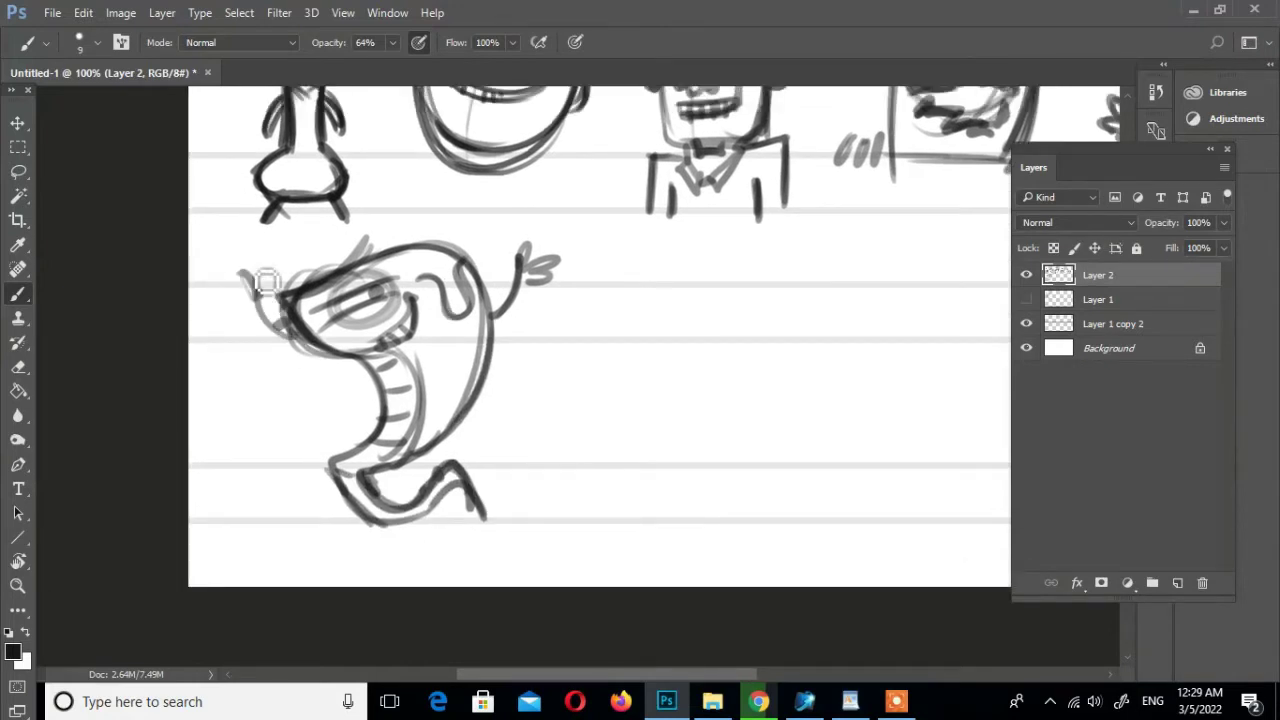
pyautogui.moveTo(266, 282); pyautogui.dragTo(296, 336)
# Draw a closed oval body outline to the right of the snake
pyautogui.moveTo(468, 344); pyautogui.dragTo(430, 302)
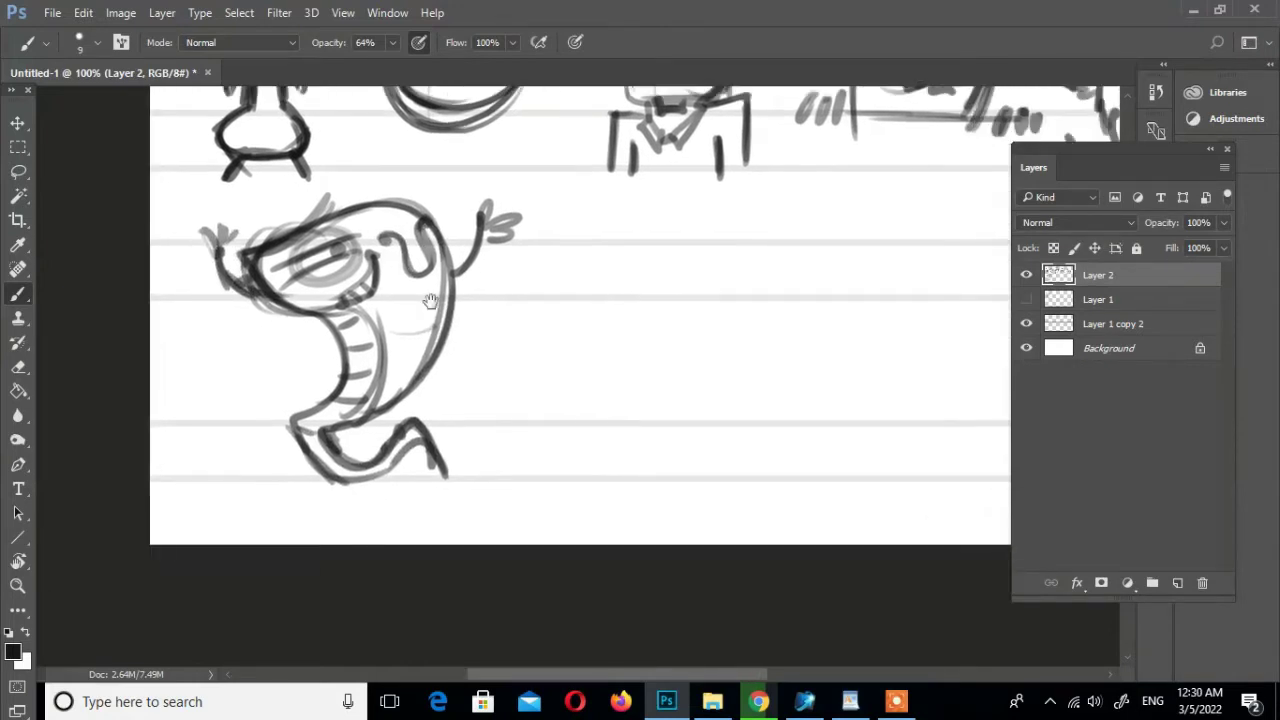
pyautogui.moveTo(790, 283); pyautogui.dragTo(691, 309)
pyautogui.moveTo(476, 432)
pyautogui.mouseDown()
pyautogui.moveTo(534, 289)
pyautogui.moveTo(608, 451)
pyautogui.moveTo(510, 440)
pyautogui.mouseUp()
pyautogui.moveTo(460, 402); pyautogui.dragTo(585, 445)
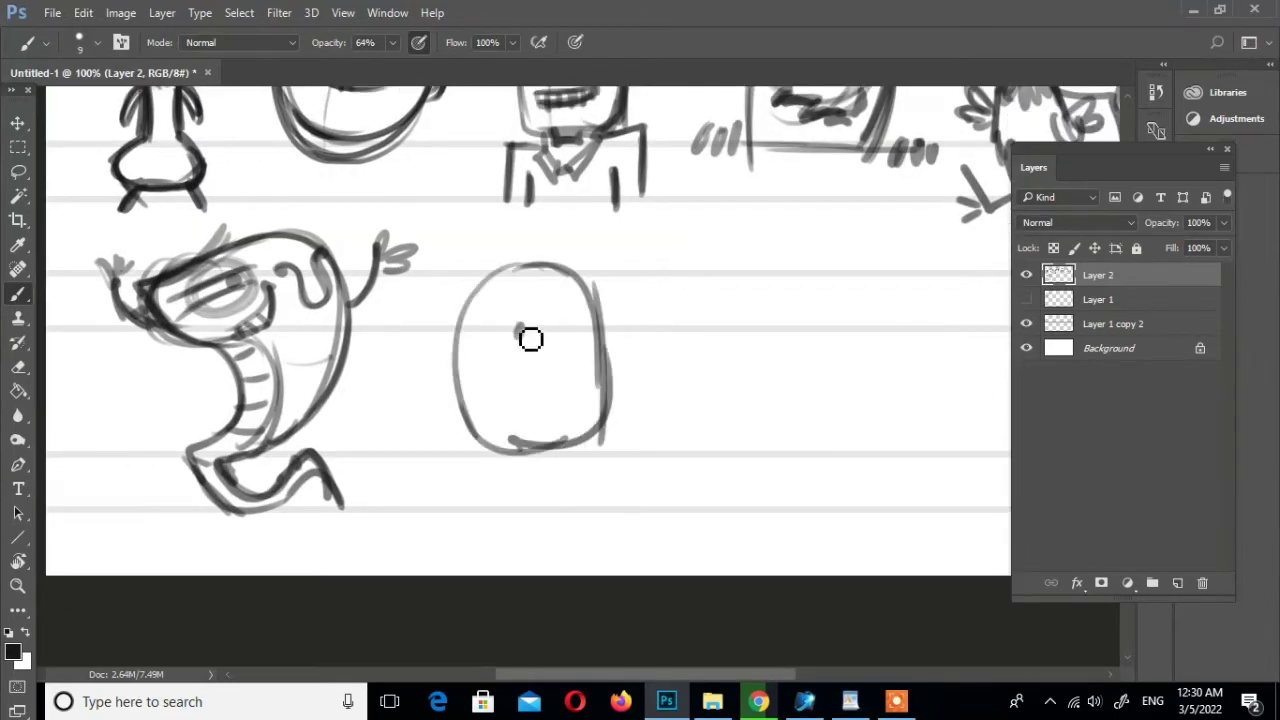
# Brush a trial mouth, hair tuft, arm and legs on the oval, then undo them
pyautogui.moveTo(480, 382); pyautogui.dragTo(598, 376)
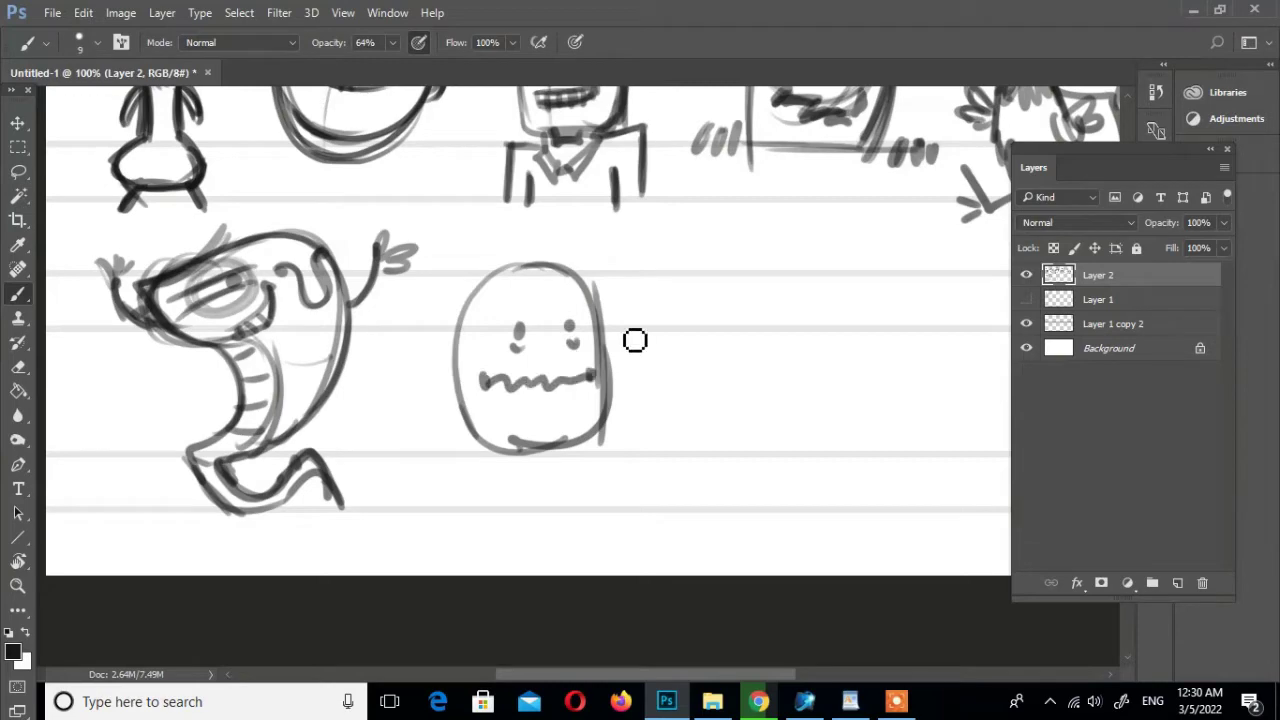
pyautogui.moveTo(520, 275); pyautogui.dragTo(584, 264)
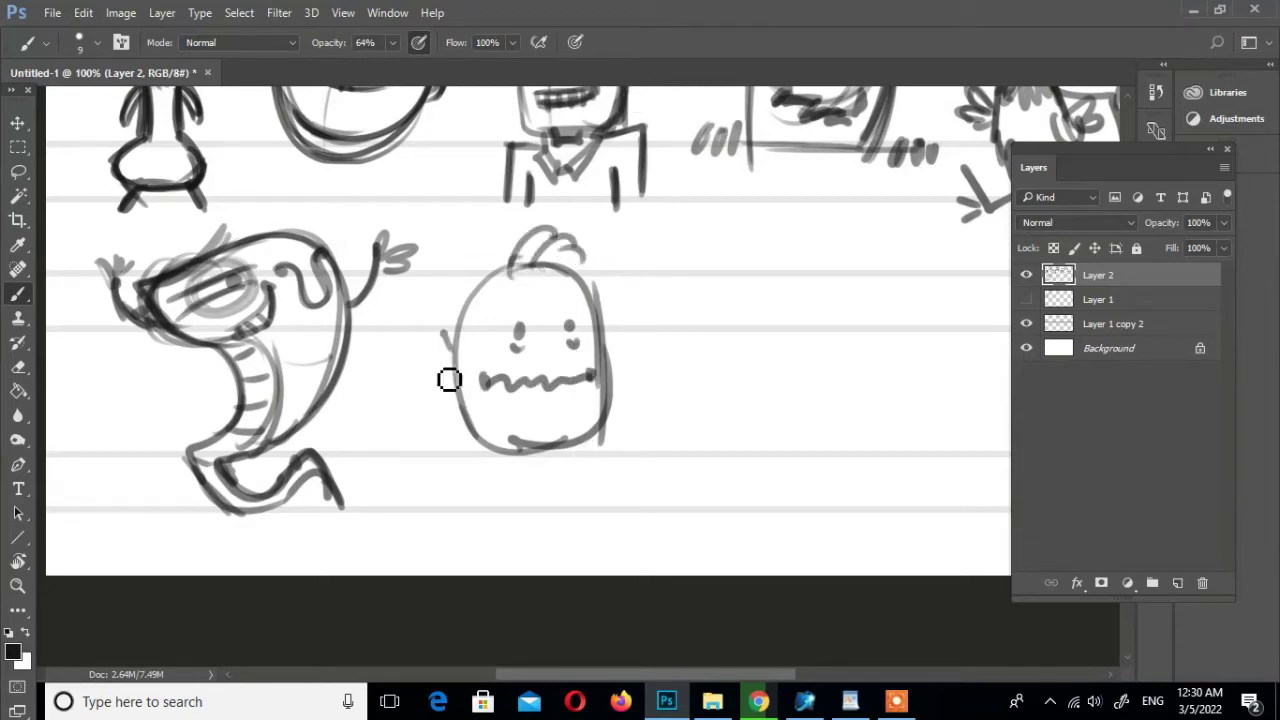
pyautogui.hotkey('ctrl', 'z')
pyautogui.moveTo(415, 377); pyautogui.dragTo(449, 345)
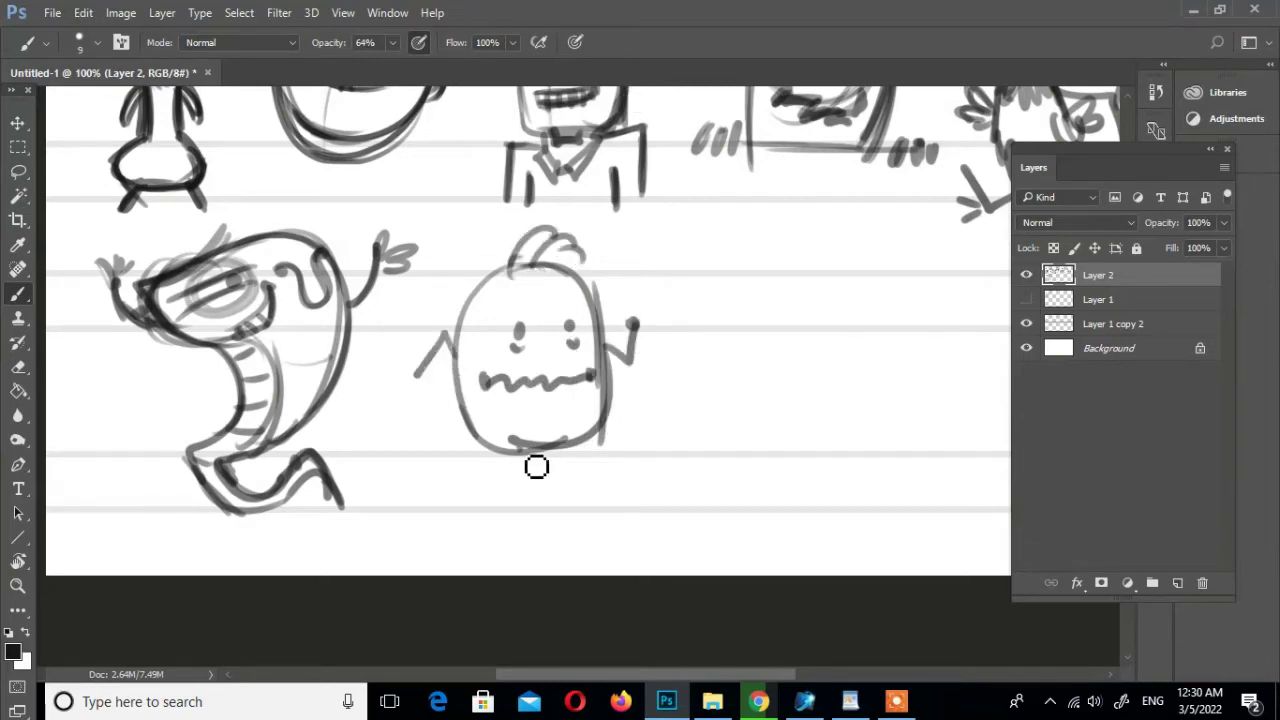
pyautogui.moveTo(600, 437); pyautogui.dragTo(632, 456)
pyautogui.moveTo(429, 443); pyautogui.dragTo(507, 474)
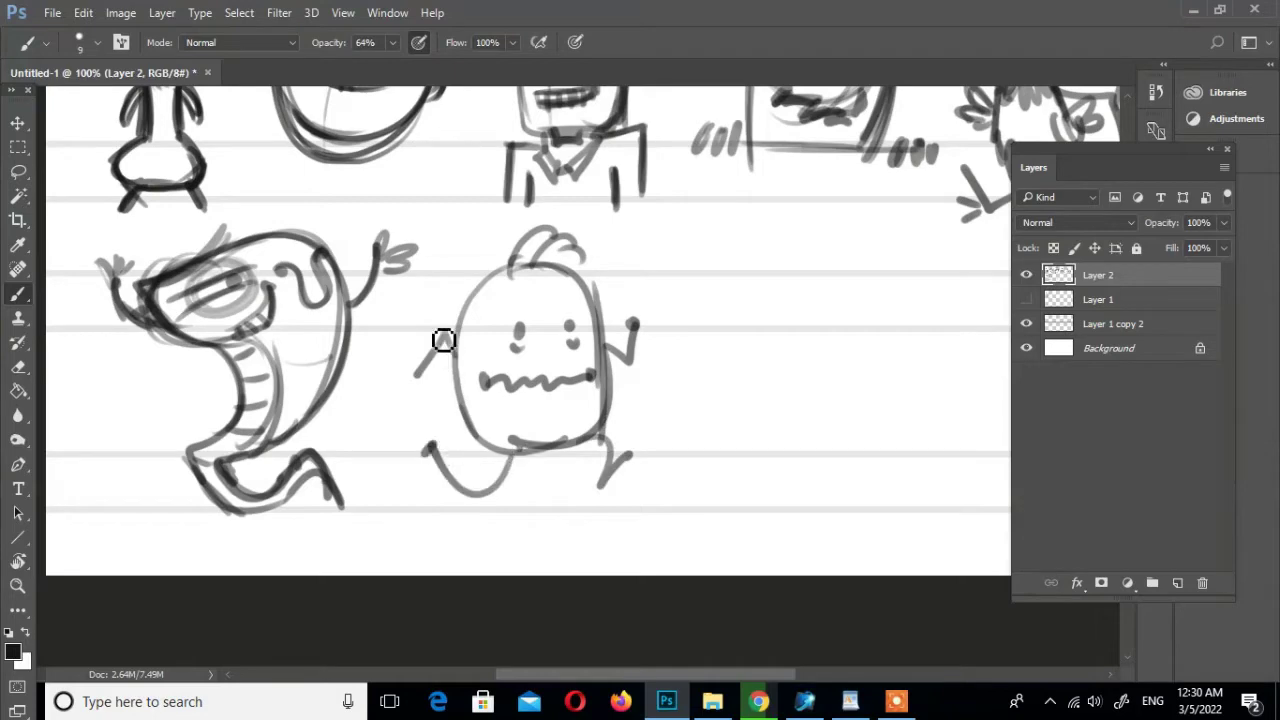
pyautogui.hotkey('ctrl', 'alt', 'z')
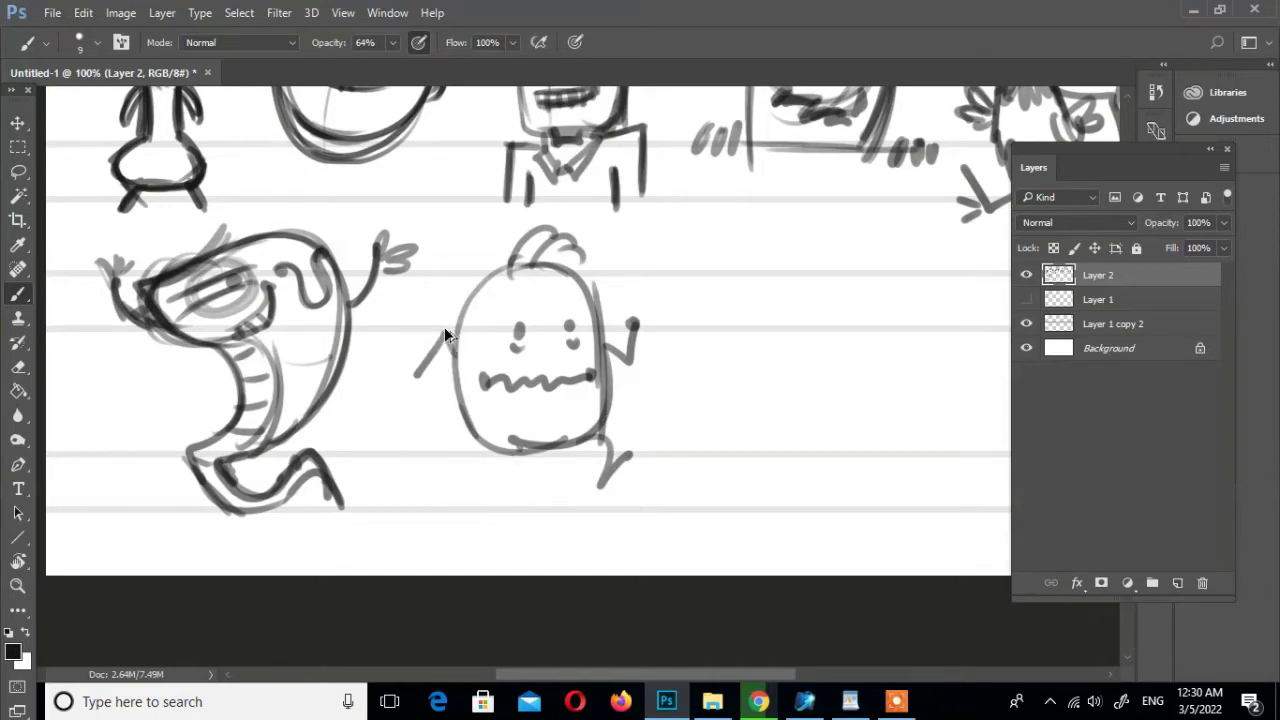
pyautogui.hotkey('ctrl', 'alt', 'z')
pyautogui.hotkey('ctrl', 'alt', 'z')
pyautogui.hotkey('ctrl', 'alt', 'z')
pyautogui.hotkey('ctrl', 'alt', 'z')
pyautogui.hotkey('ctrl', 'alt', 'z')
# Redraw the oval as an egg with a body band, hair sprout, side line, two legs and eyebrows
pyautogui.moveTo(462, 376); pyautogui.dragTo(598, 373)
pyautogui.moveTo(520, 273); pyautogui.dragTo(578, 262)
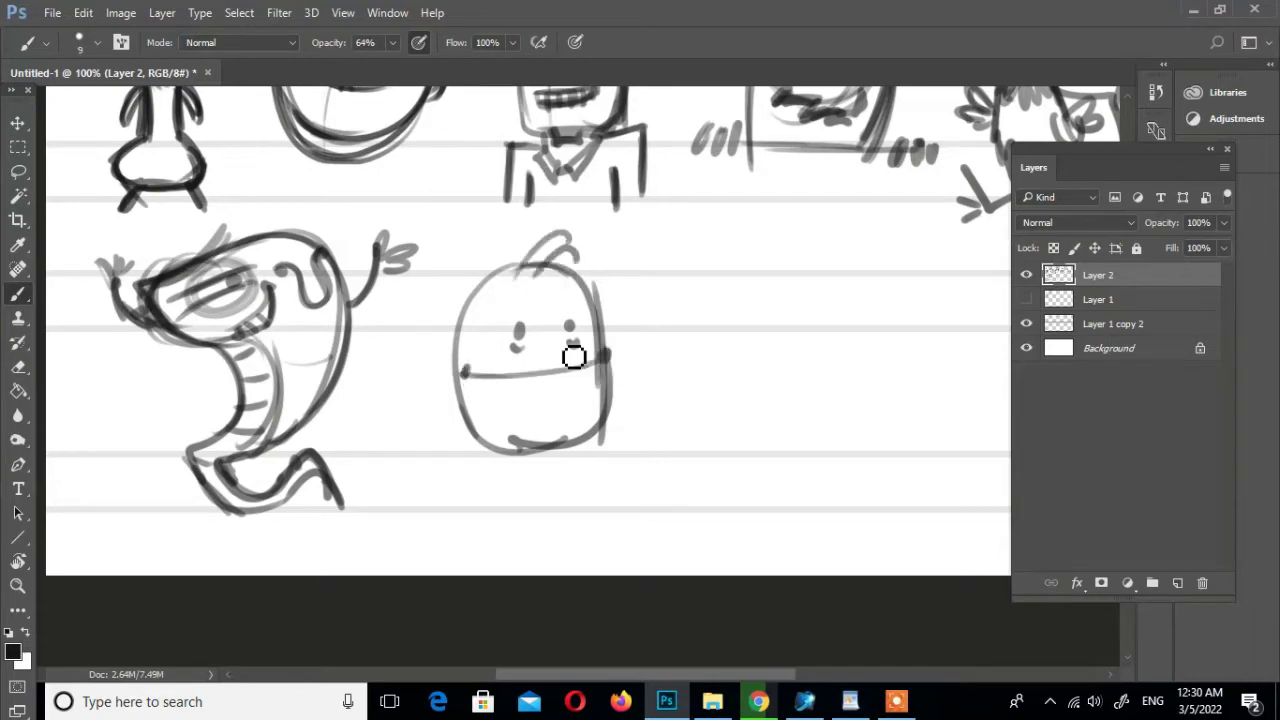
pyautogui.moveTo(458, 388); pyautogui.dragTo(477, 490)
pyautogui.moveTo(515, 452); pyautogui.dragTo(523, 533)
pyautogui.moveTo(560, 452)
pyautogui.mouseDown()
pyautogui.moveTo(561, 520)
pyautogui.moveTo(531, 519)
pyautogui.moveTo(572, 516)
pyautogui.mouseUp()
pyautogui.moveTo(604, 388); pyautogui.dragTo(598, 487)
pyautogui.moveTo(506, 300); pyautogui.dragTo(532, 291)
pyautogui.moveTo(556, 297); pyautogui.dragTo(578, 292)
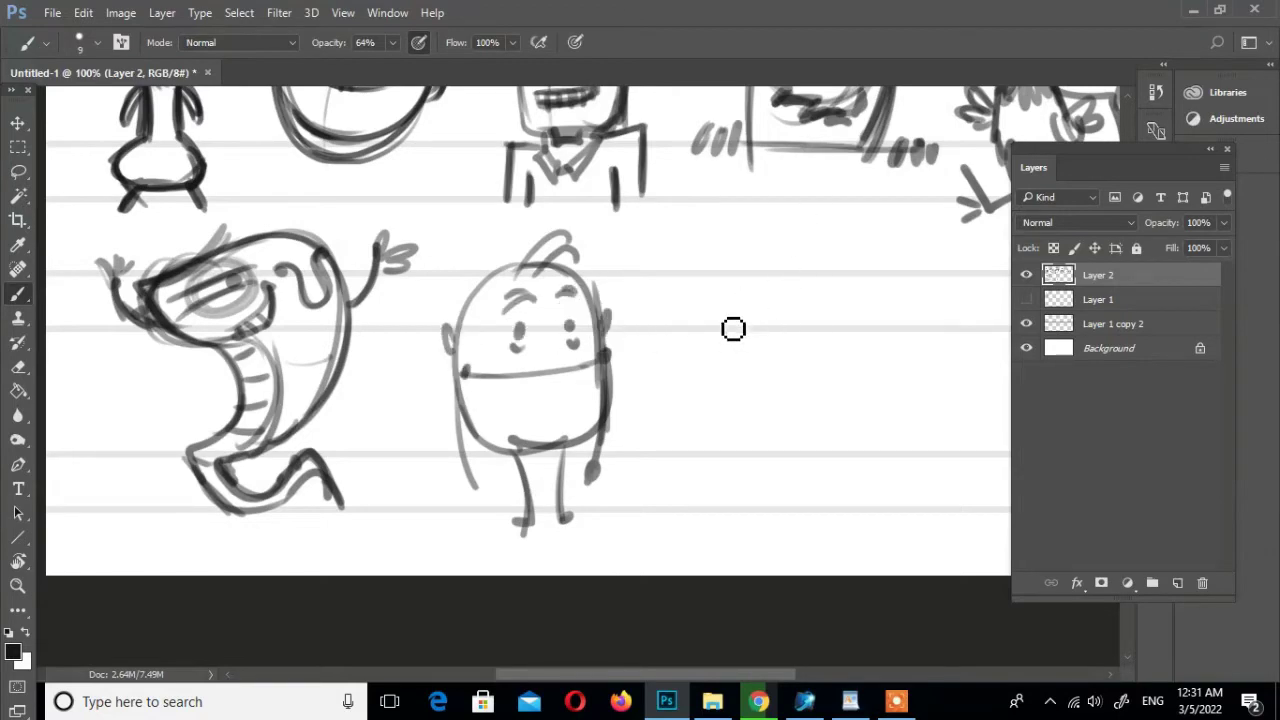
# Pan right and begin a new rounded outline beside the egg character
pyautogui.moveTo(858, 362); pyautogui.dragTo(638, 368)
pyautogui.moveTo(580, 266); pyautogui.dragTo(589, 280)
pyautogui.hotkey('ctrl', 'z')
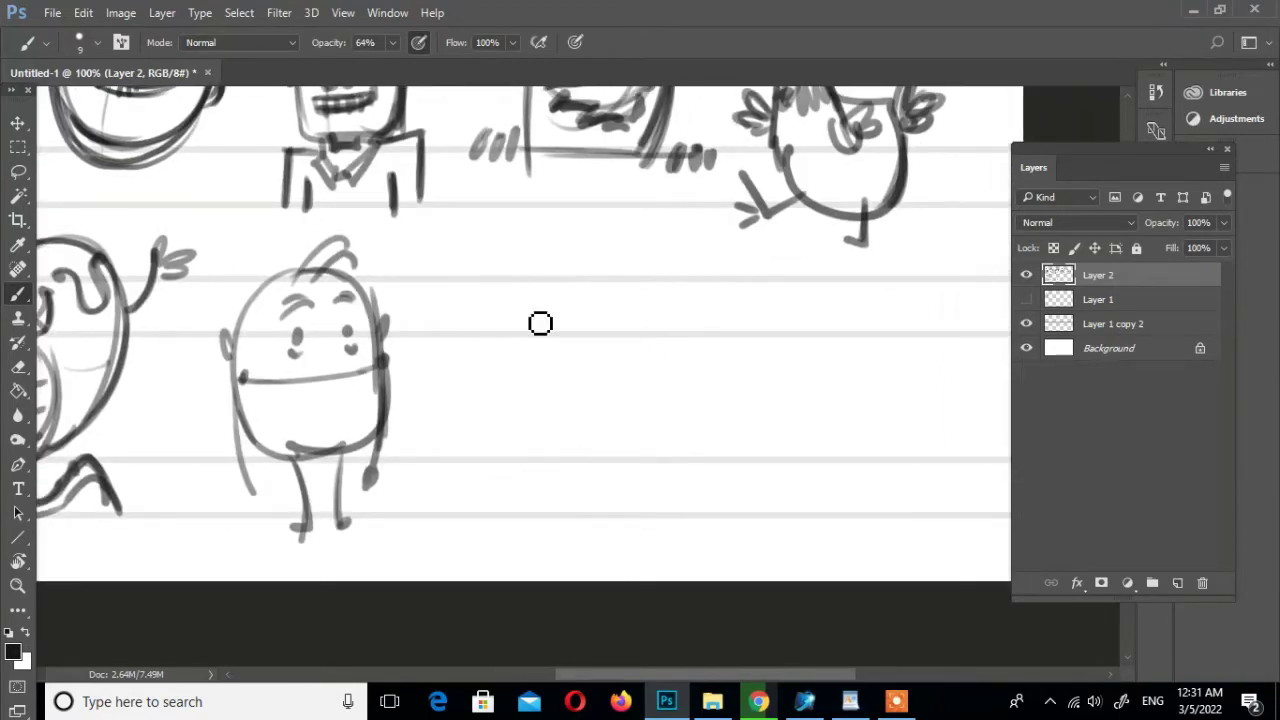
pyautogui.moveTo(483, 415)
pyautogui.mouseDown()
pyautogui.moveTo(620, 446)
pyautogui.moveTo(485, 345)
pyautogui.mouseUp()
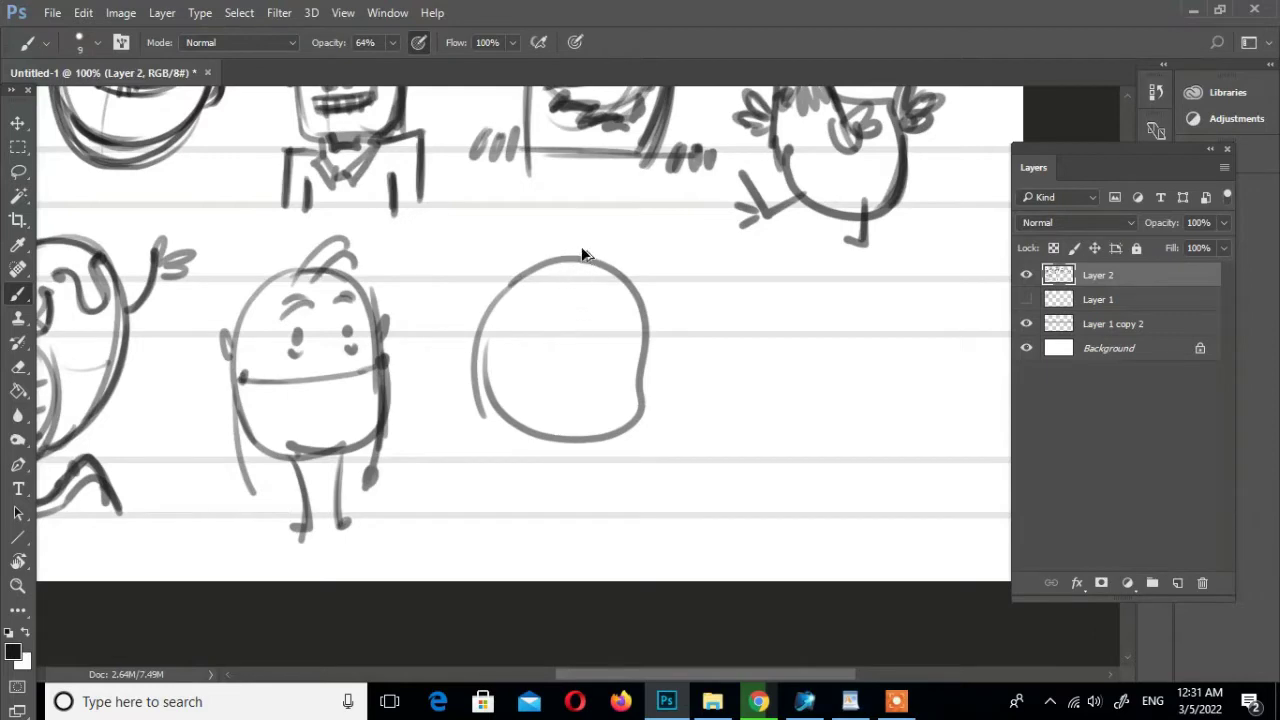
# Replace the old oval with a round head that has big eyes, a curved mouth, hair and small wings
pyautogui.hotkey('ctrl', 'z')
pyautogui.hotkey('ctrl', 'z')
pyautogui.hotkey('ctrl', 'z')
pyautogui.moveTo(530, 262)
pyautogui.mouseDown()
pyautogui.moveTo(480, 350)
pyautogui.moveTo(534, 274)
pyautogui.moveTo(574, 466)
pyautogui.moveTo(630, 418)
pyautogui.moveTo(560, 445)
pyautogui.mouseUp()
pyautogui.moveTo(546, 283); pyautogui.dragTo(560, 340)
pyautogui.moveTo(615, 295)
pyautogui.mouseDown()
pyautogui.moveTo(626, 337)
pyautogui.moveTo(600, 300)
pyautogui.moveTo(630, 330)
pyautogui.mouseUp()
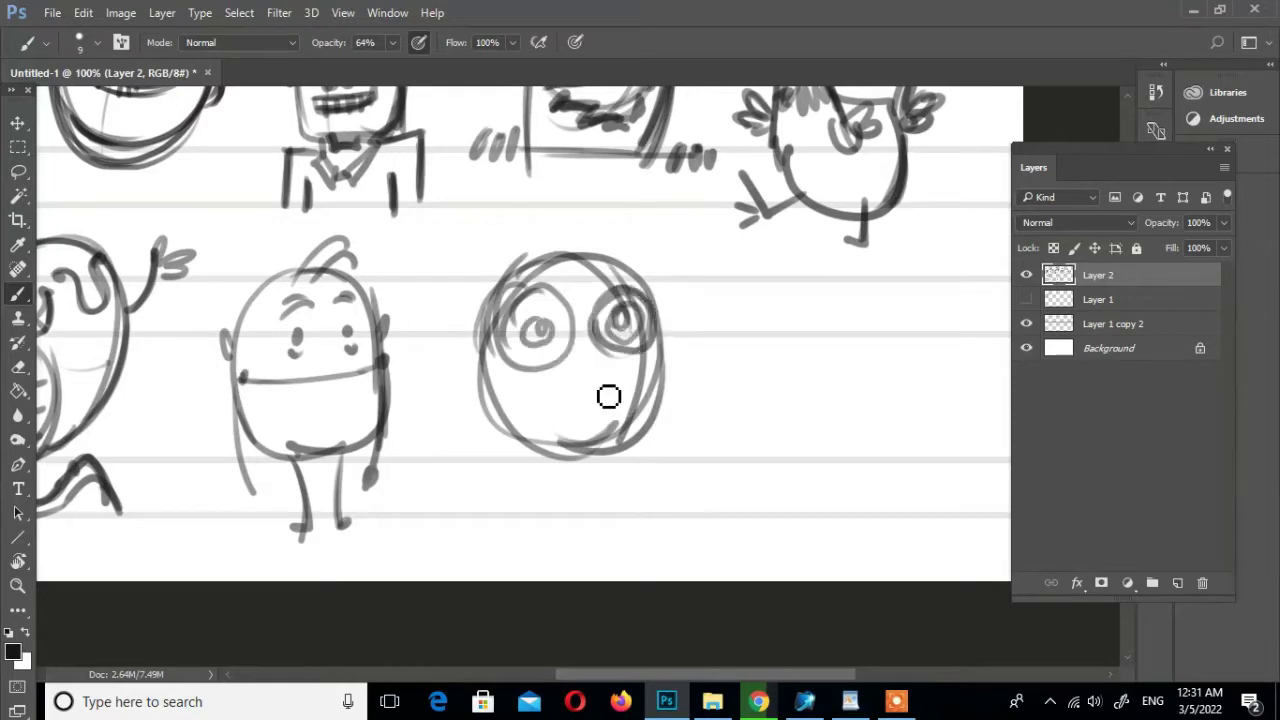
pyautogui.moveTo(516, 381); pyautogui.dragTo(654, 355)
pyautogui.moveTo(556, 258); pyautogui.dragTo(470, 325)
pyautogui.moveTo(640, 310)
pyautogui.mouseDown()
pyautogui.moveTo(709, 243)
pyautogui.moveTo(680, 312)
pyautogui.mouseUp()
# Draw legs, feet and a bar between them under the round face
pyautogui.scroll(-1, 591, 383)
pyautogui.moveTo(516, 386)
pyautogui.mouseDown()
pyautogui.moveTo(500, 446)
pyautogui.moveTo(546, 440)
pyautogui.mouseUp()
pyautogui.moveTo(617, 396)
pyautogui.mouseDown()
pyautogui.moveTo(643, 434)
pyautogui.moveTo(688, 392)
pyautogui.mouseUp()
pyautogui.moveTo(545, 440); pyautogui.dragTo(522, 476)
pyautogui.moveTo(617, 400); pyautogui.dragTo(650, 484)
pyautogui.moveTo(562, 462); pyautogui.dragTo(640, 456)
# Add the belly curve, darken the legs and feet, and draw a raised arm with fingers
pyautogui.moveTo(556, 430); pyautogui.dragTo(612, 428)
pyautogui.moveTo(505, 430); pyautogui.dragTo(470, 446)
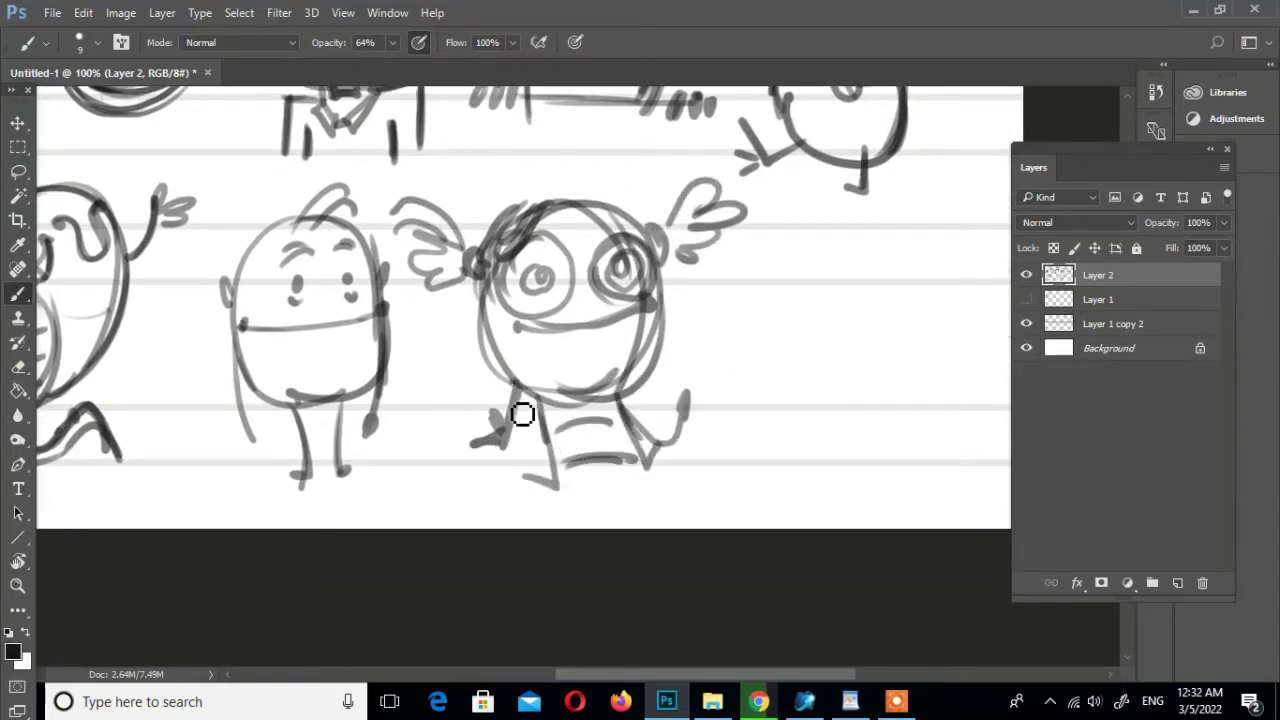
pyautogui.moveTo(636, 406)
pyautogui.mouseDown()
pyautogui.moveTo(571, 488)
pyautogui.moveTo(586, 509)
pyautogui.moveTo(528, 495)
pyautogui.mouseUp()
pyautogui.moveTo(630, 455); pyautogui.dragTo(677, 483)
pyautogui.moveTo(560, 440); pyautogui.dragTo(614, 397)
pyautogui.moveTo(660, 345)
pyautogui.mouseDown()
pyautogui.moveTo(709, 300)
pyautogui.moveTo(690, 268)
pyautogui.mouseUp()
pyautogui.moveTo(700, 292); pyautogui.dragTo(631, 396)
# Pan right and begin a new oval head beside the winged character
pyautogui.moveTo(938, 377)
pyautogui.mouseDown()
pyautogui.moveTo(840, 386)
pyautogui.moveTo(831, 455)
pyautogui.mouseUp()
pyautogui.moveTo(714, 375); pyautogui.dragTo(740, 431)
pyautogui.hotkey('ctrl', 'z')
pyautogui.moveTo(737, 330)
pyautogui.mouseDown()
pyautogui.moveTo(775, 495)
pyautogui.moveTo(789, 491)
pyautogui.moveTo(710, 490)
pyautogui.mouseUp()
pyautogui.moveTo(695, 390); pyautogui.dragTo(710, 462)
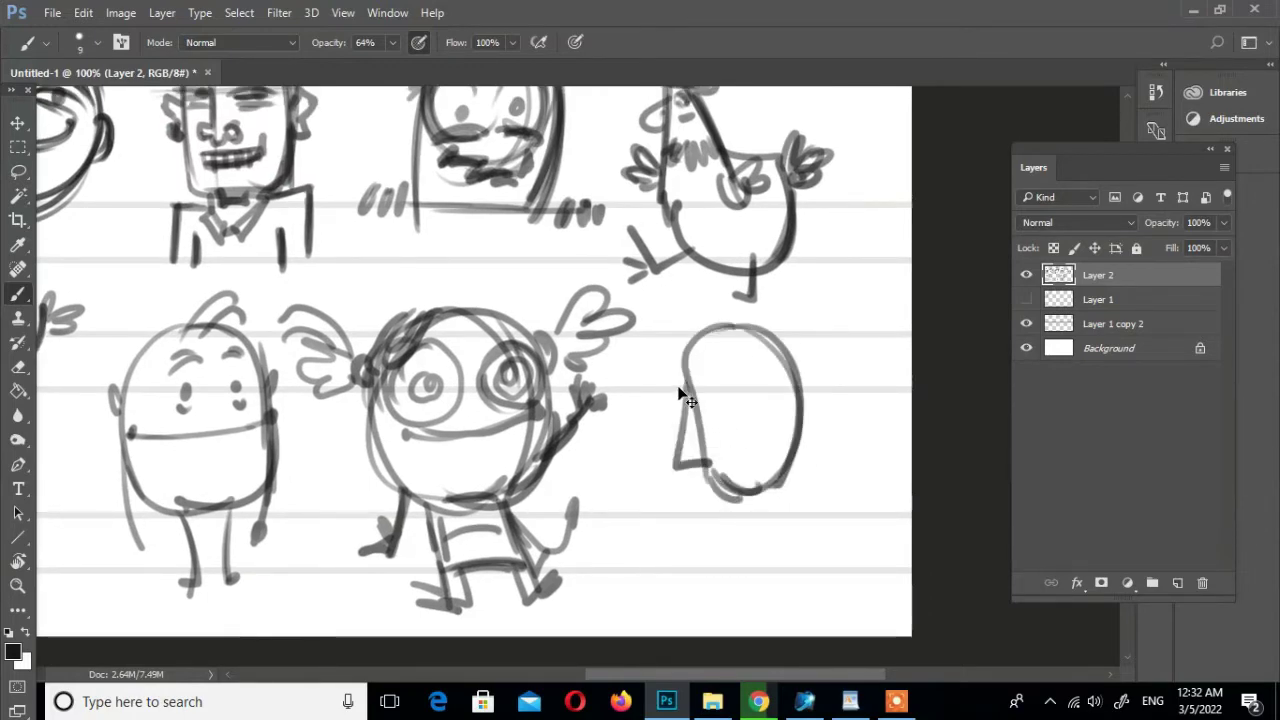
# Redraw the oval's left side and jaw, and add wavy hair, an eye line and nose
pyautogui.hotkey('ctrl', 'z')
pyautogui.moveTo(684, 372); pyautogui.dragTo(712, 468)
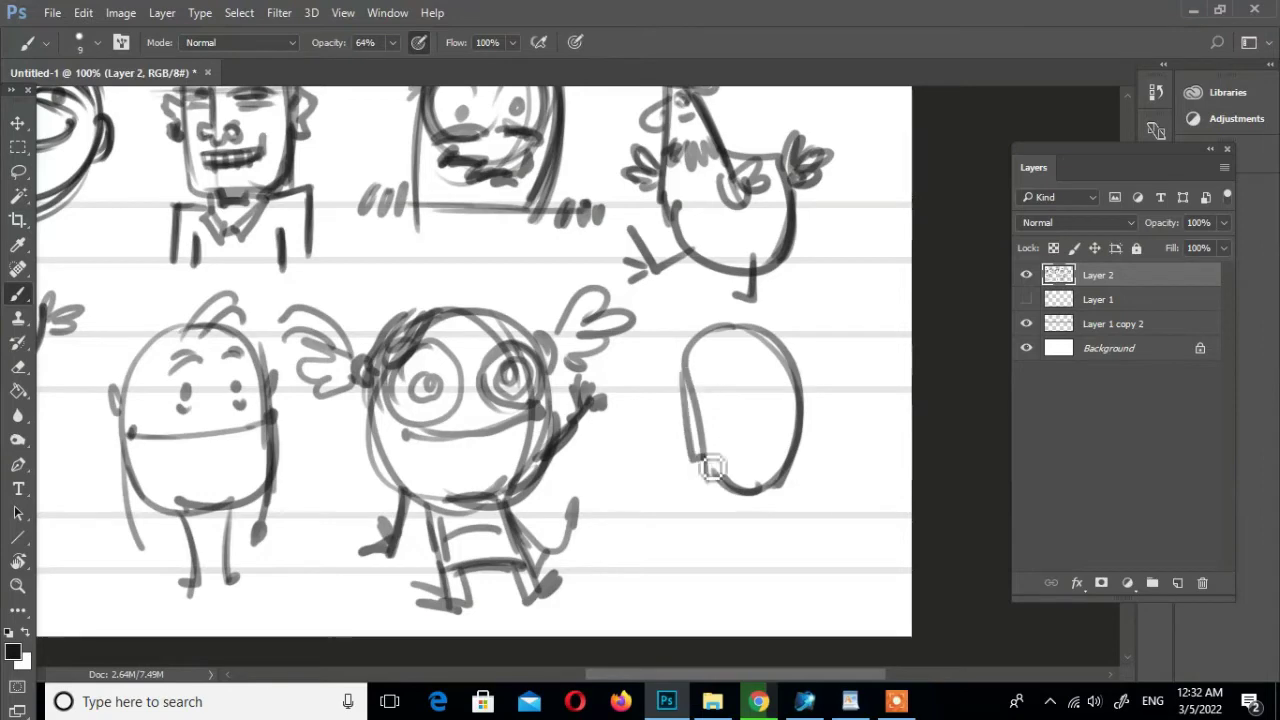
pyautogui.moveTo(700, 400)
pyautogui.mouseDown()
pyautogui.moveTo(738, 388)
pyautogui.moveTo(750, 400)
pyautogui.mouseUp()
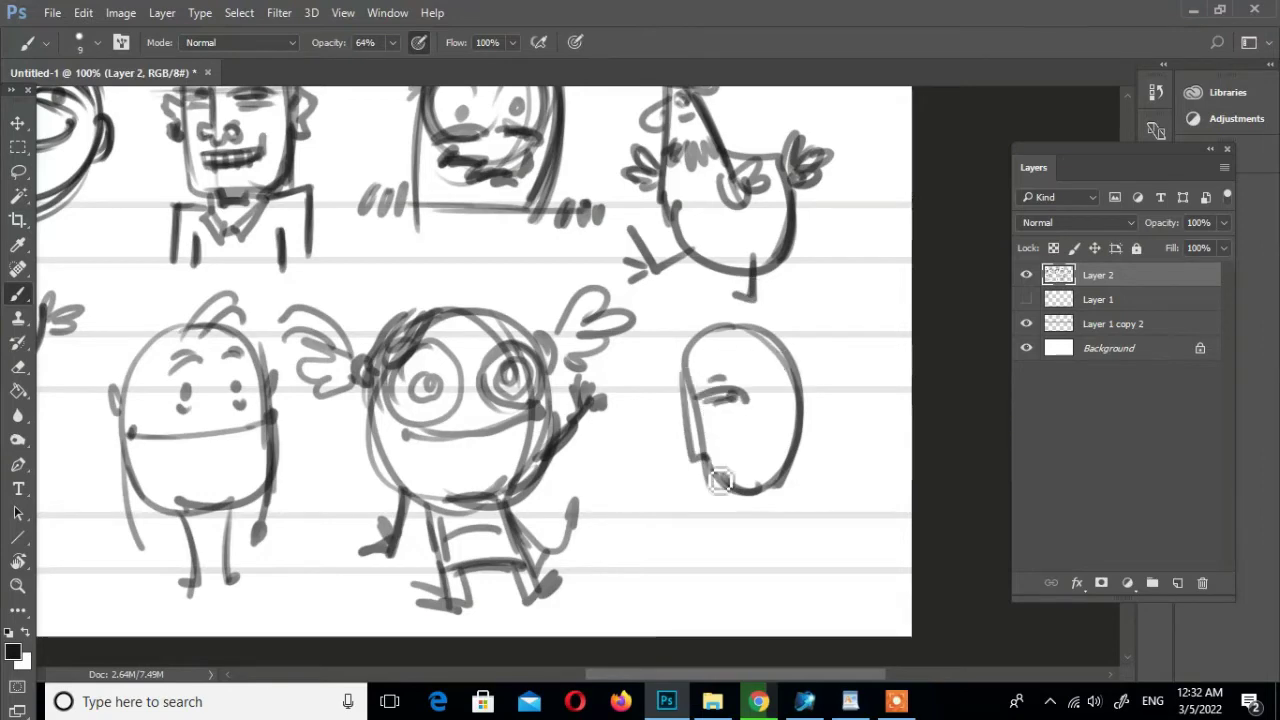
pyautogui.moveTo(720, 481)
pyautogui.mouseDown()
pyautogui.moveTo(777, 477)
pyautogui.moveTo(795, 420)
pyautogui.mouseUp()
pyautogui.moveTo(710, 352); pyautogui.dragTo(866, 311)
pyautogui.moveTo(766, 338)
pyautogui.mouseDown()
pyautogui.moveTo(830, 357)
pyautogui.moveTo(846, 340)
pyautogui.mouseUp()
pyautogui.moveTo(700, 398)
pyautogui.mouseDown()
pyautogui.moveTo(744, 398)
pyautogui.moveTo(782, 430)
pyautogui.mouseUp()
pyautogui.moveTo(760, 352); pyautogui.dragTo(830, 340)
pyautogui.moveTo(694, 320); pyautogui.dragTo(782, 325)
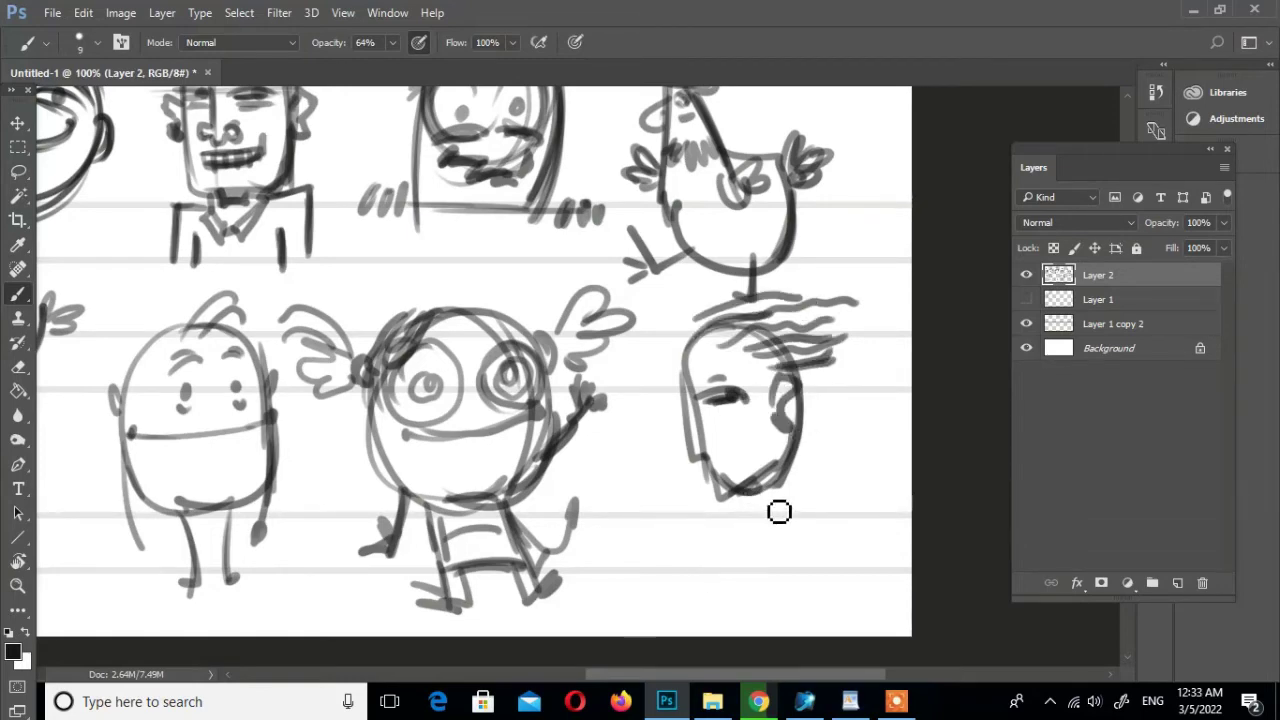
# Add neck and finger strokes below the chin, darken the jaw, and add forehead hair
pyautogui.moveTo(754, 506); pyautogui.dragTo(732, 584)
pyautogui.moveTo(780, 487); pyautogui.dragTo(792, 590)
pyautogui.moveTo(752, 508); pyautogui.dragTo(736, 590)
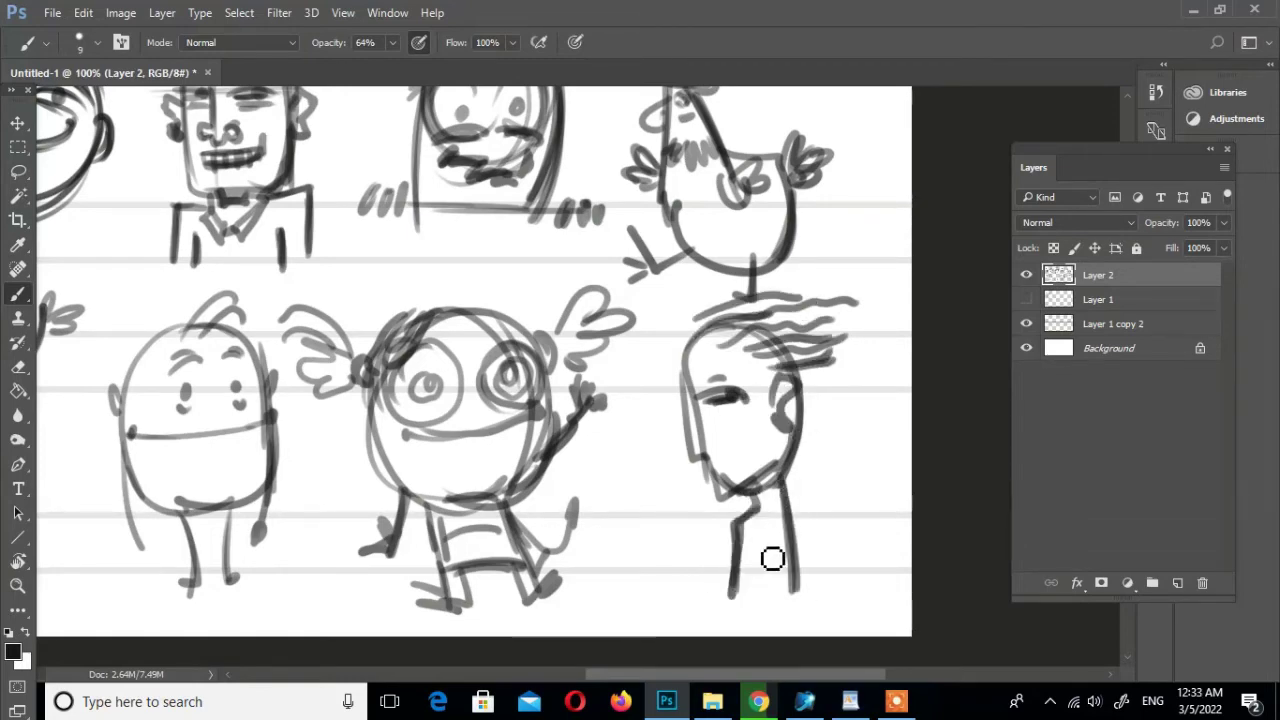
pyautogui.moveTo(762, 540)
pyautogui.mouseDown()
pyautogui.moveTo(770, 610)
pyautogui.moveTo(796, 612)
pyautogui.mouseUp()
pyautogui.moveTo(688, 395)
pyautogui.mouseDown()
pyautogui.moveTo(707, 474)
pyautogui.moveTo(736, 462)
pyautogui.moveTo(728, 494)
pyautogui.moveTo(745, 477)
pyautogui.moveTo(726, 489)
pyautogui.mouseUp()
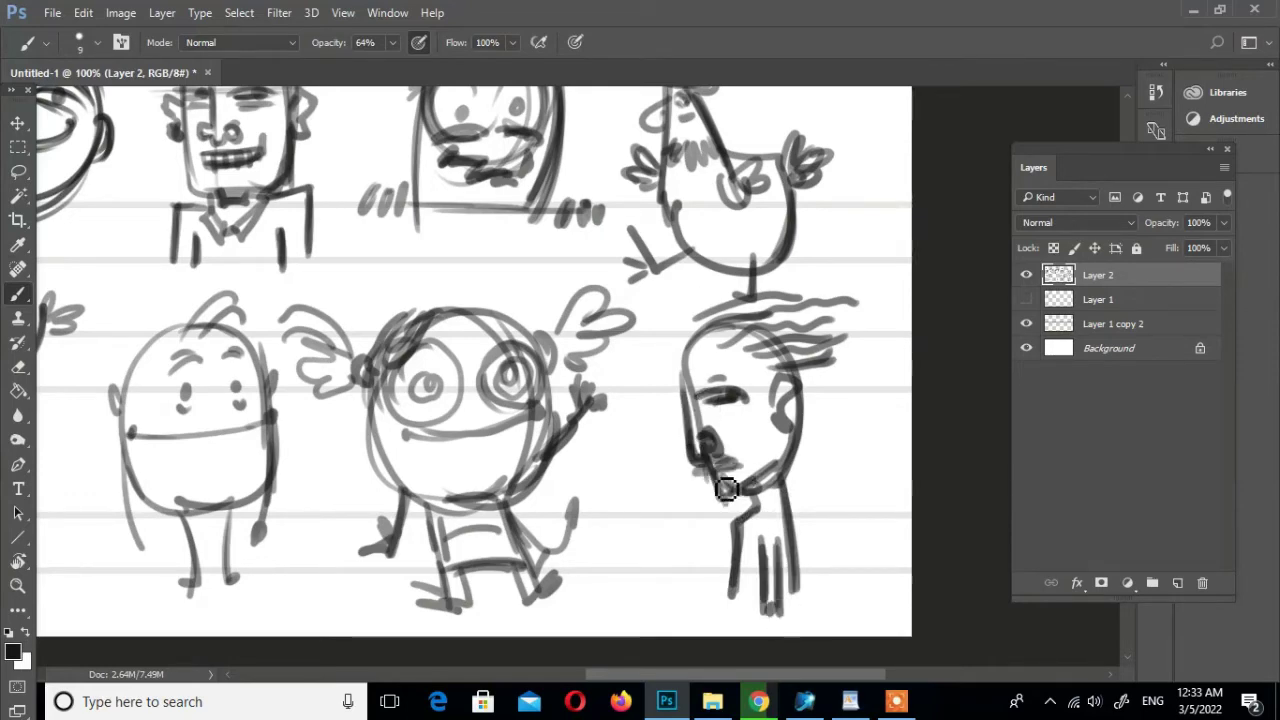
pyautogui.moveTo(772, 312); pyautogui.dragTo(720, 334)
pyautogui.moveTo(640, 360)
pyautogui.mouseDown()
pyautogui.moveTo(730, 326)
pyautogui.moveTo(748, 336)
pyautogui.moveTo(722, 400)
pyautogui.mouseUp()
pyautogui.press('z')
pyautogui.keyDown('alt'); pyautogui.click(768, 421); pyautogui.keyUp('alt')
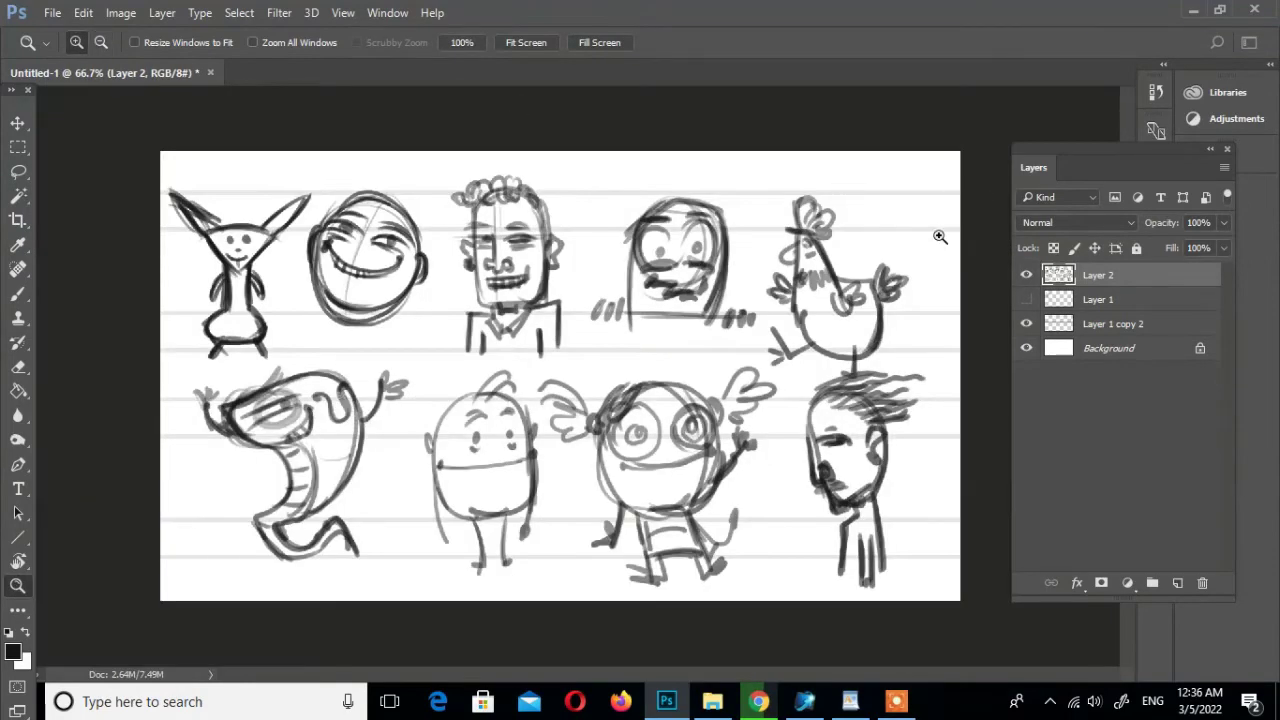
# Set the sketch layer's opacity to 40% and zoom to 200% on the bunny
pyautogui.moveTo(1218, 226); pyautogui.dragTo(1104, 229)
pyautogui.click(296, 299)
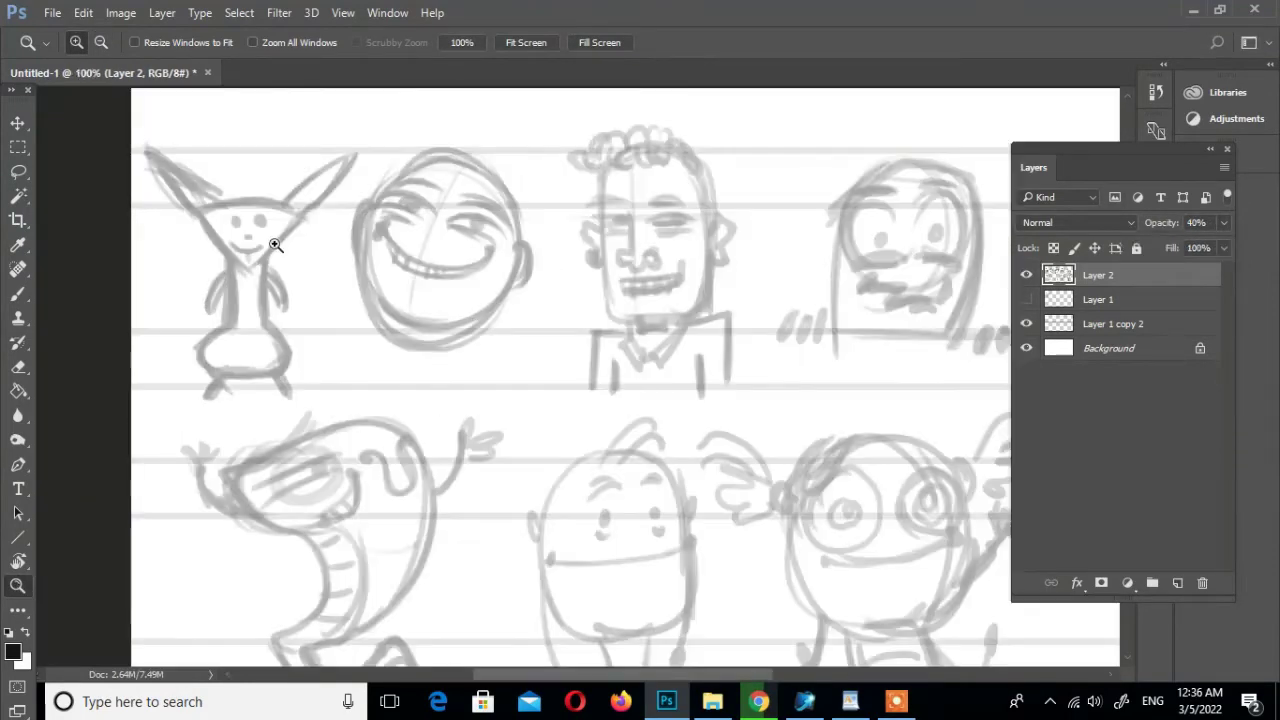
pyautogui.click(296, 299)
pyautogui.keyDown('alt'); pyautogui.click(400, 329); pyautogui.keyUp('alt')
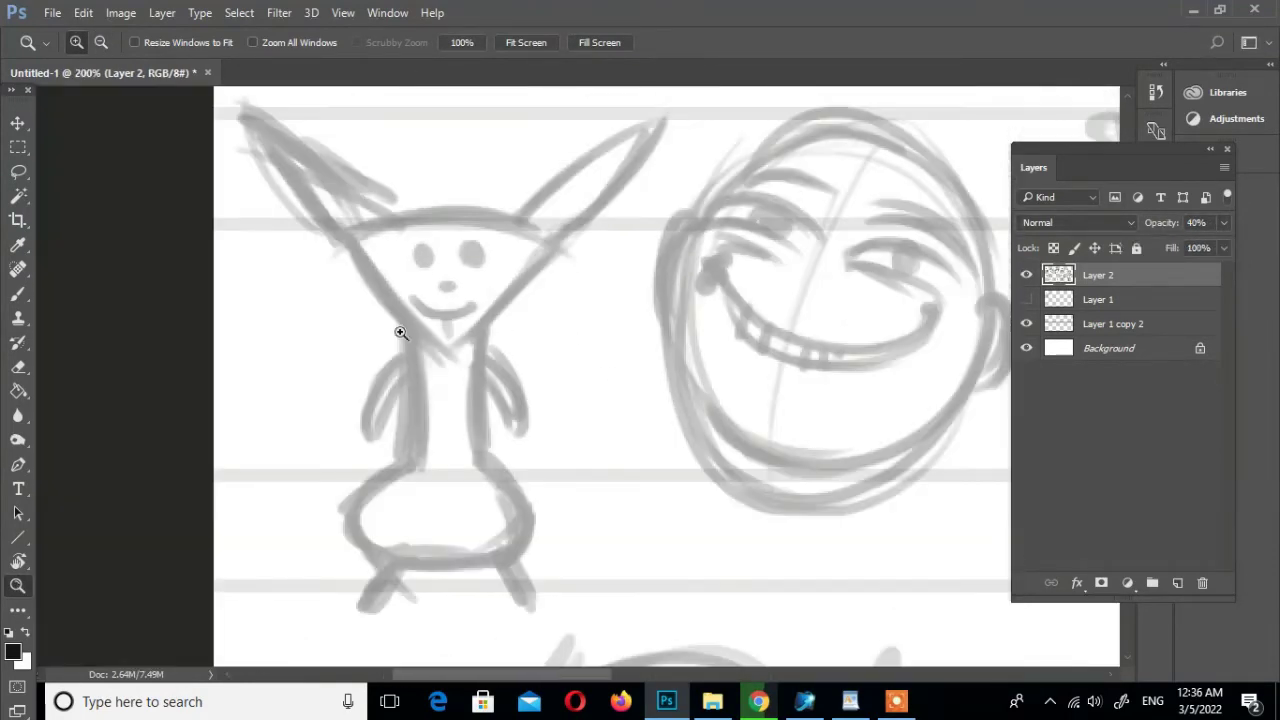
# Pick black as the brush colour, add Layer 3 and set brush opacity to 100%
pyautogui.press('b')
pyautogui.click(13, 651)
pyautogui.click(826, 151)
pyautogui.hotkey('ctrl', 'shift', 'alt', 'n')
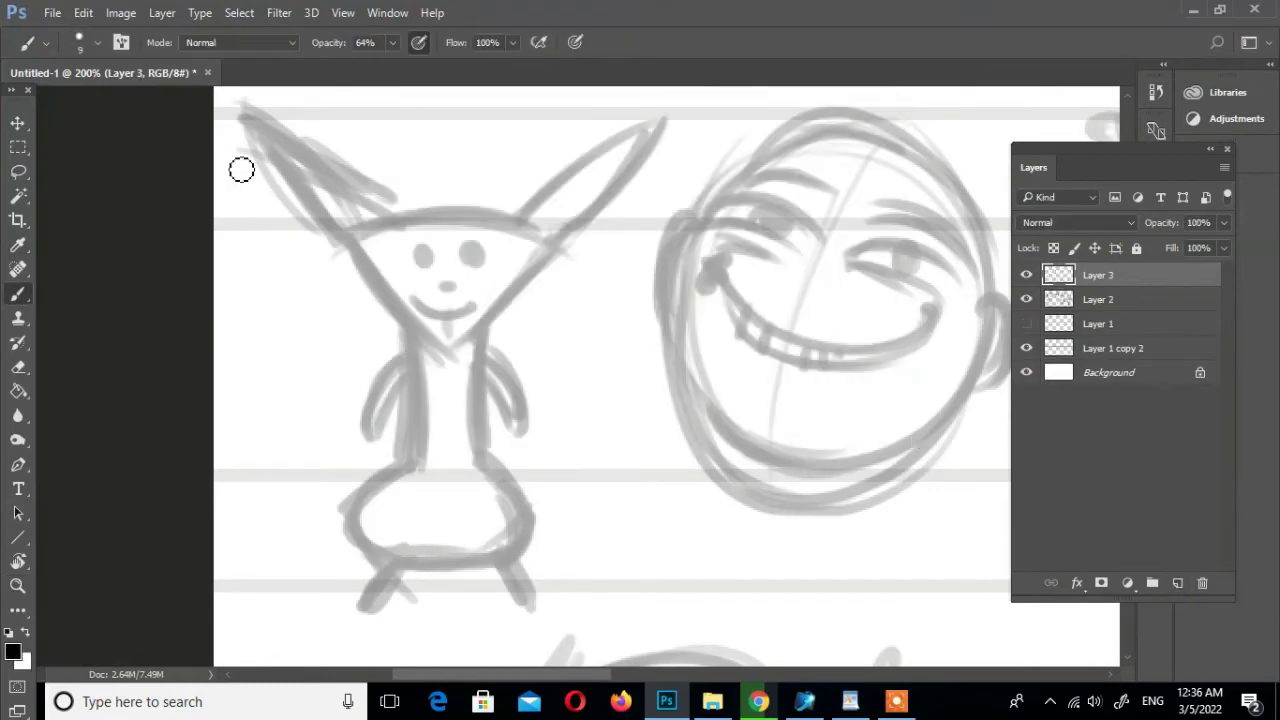
pyautogui.moveTo(245, 108); pyautogui.dragTo(315, 185)
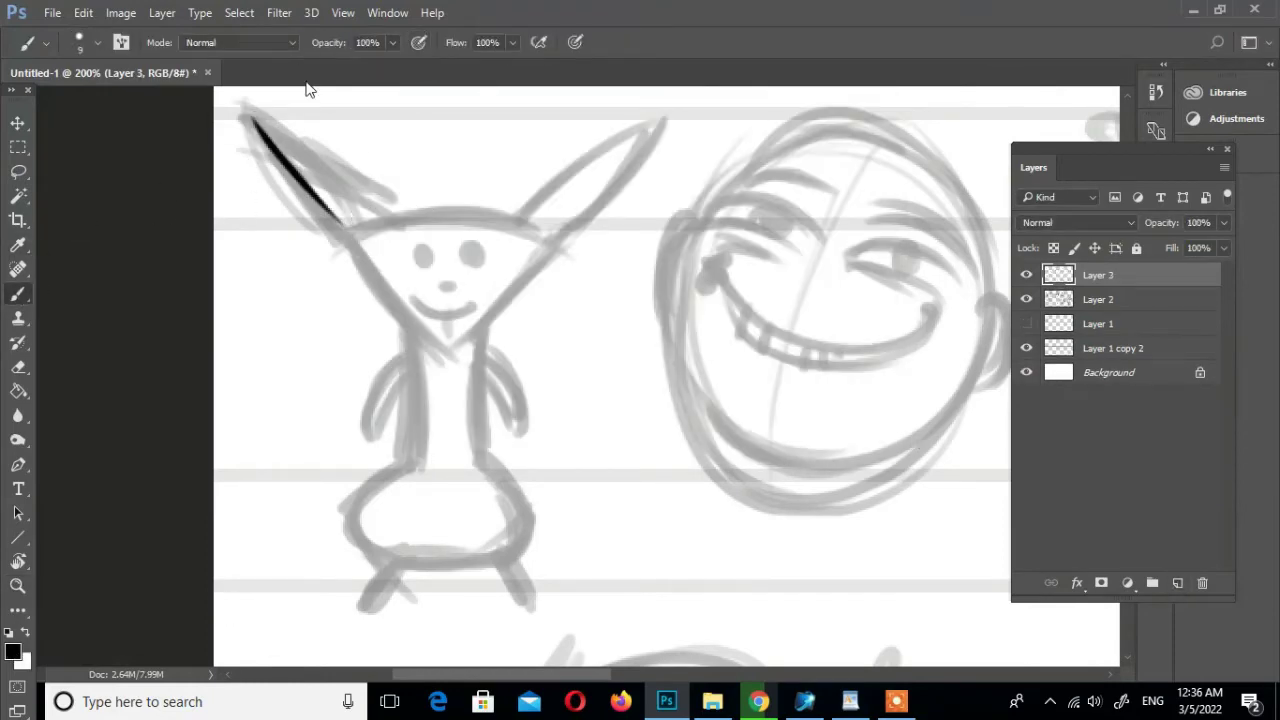
# Ink the bunny's left and right ear outlines in black, undoing stray strokes
pyautogui.hotkey('ctrl', 'z')
pyautogui.moveTo(246, 121); pyautogui.dragTo(355, 256)
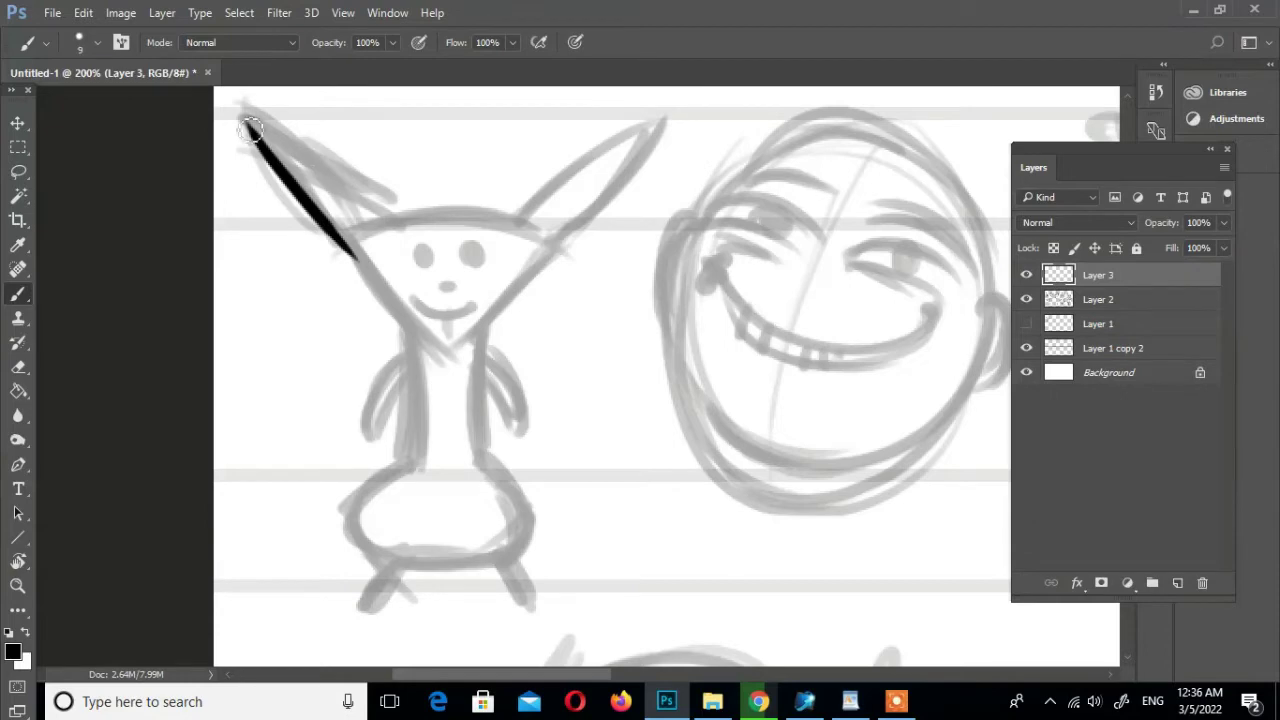
pyautogui.moveTo(246, 121)
pyautogui.mouseDown()
pyautogui.moveTo(355, 250)
pyautogui.moveTo(375, 238)
pyautogui.mouseUp()
pyautogui.hotkey('ctrl', 'z')
pyautogui.hotkey('ctrl', 'z')
pyautogui.moveTo(557, 246)
pyautogui.mouseDown()
pyautogui.moveTo(521, 298)
pyautogui.moveTo(671, 149)
pyautogui.mouseUp()
pyautogui.hotkey('ctrl', 'z')
pyautogui.moveTo(488, 278)
pyautogui.mouseDown()
pyautogui.moveTo(640, 177)
pyautogui.moveTo(526, 285)
pyautogui.moveTo(660, 164)
pyautogui.moveTo(505, 300)
pyautogui.mouseUp()
pyautogui.hotkey('ctrl', 'z')
pyautogui.hotkey('ctrl', 'z')
pyautogui.hotkey('ctrl', 'z')
pyautogui.moveTo(630, 174)
pyautogui.mouseDown()
pyautogui.moveTo(510, 308)
pyautogui.moveTo(558, 231)
pyautogui.mouseUp()
# Ink the head's lower sides, the top between the ears, and the nose and mouth
pyautogui.moveTo(362, 222); pyautogui.dragTo(430, 312)
pyautogui.moveTo(538, 216); pyautogui.dragTo(466, 314)
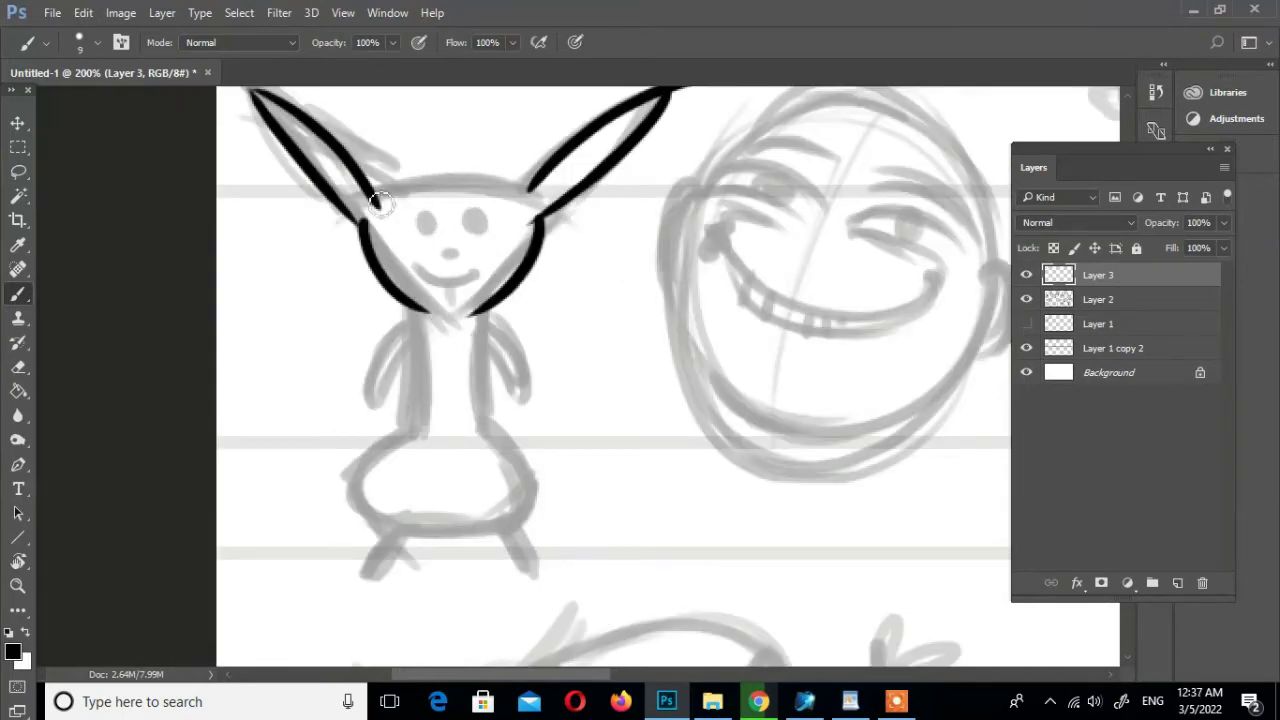
pyautogui.moveTo(378, 203); pyautogui.dragTo(518, 198)
pyautogui.moveTo(561, 243); pyautogui.dragTo(561, 213)
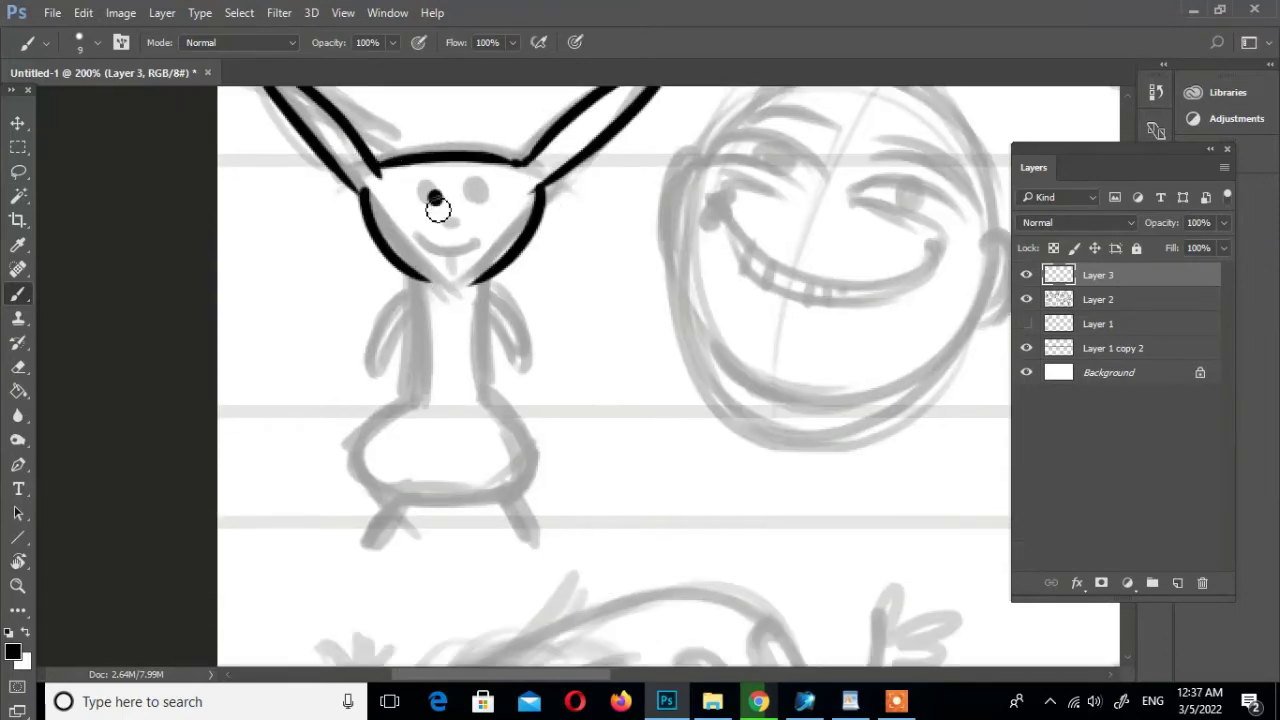
pyautogui.moveTo(445, 226); pyautogui.dragTo(455, 280)
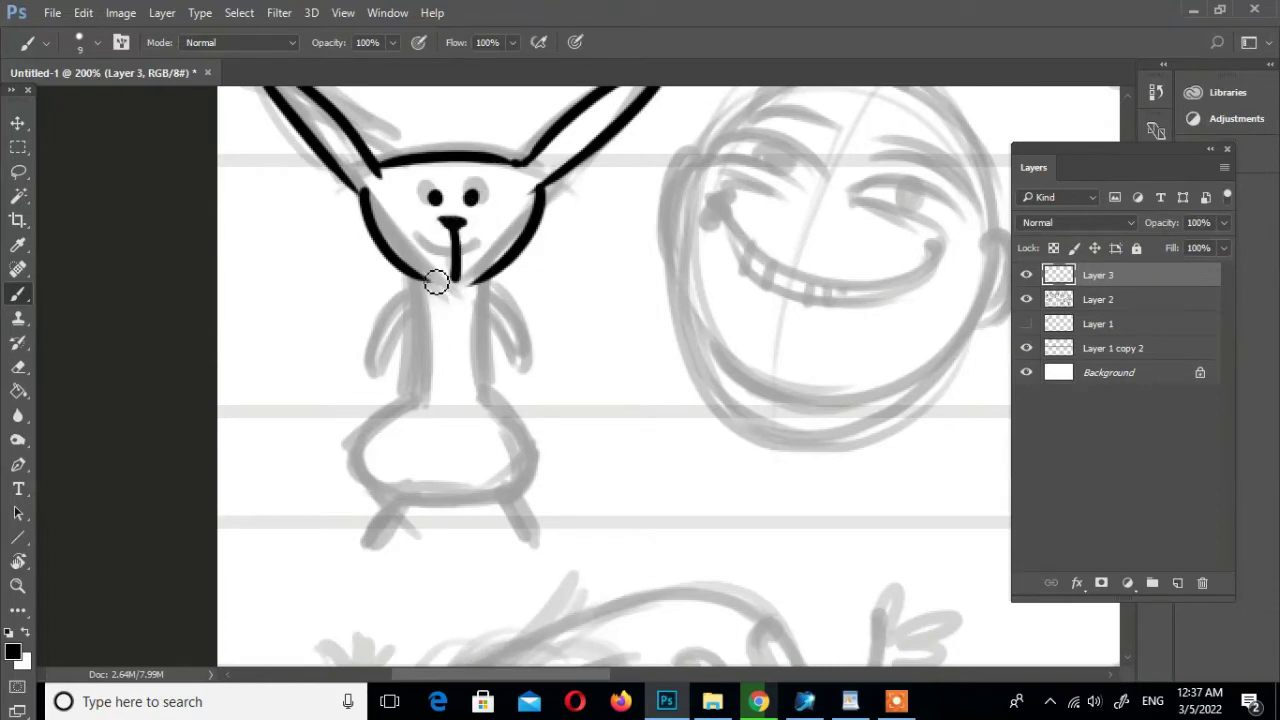
# Ink the bunny's arms, body sides, lower body curve, feet and bottom line
pyautogui.moveTo(377, 349); pyautogui.dragTo(372, 368)
pyautogui.moveTo(416, 288); pyautogui.dragTo(434, 215)
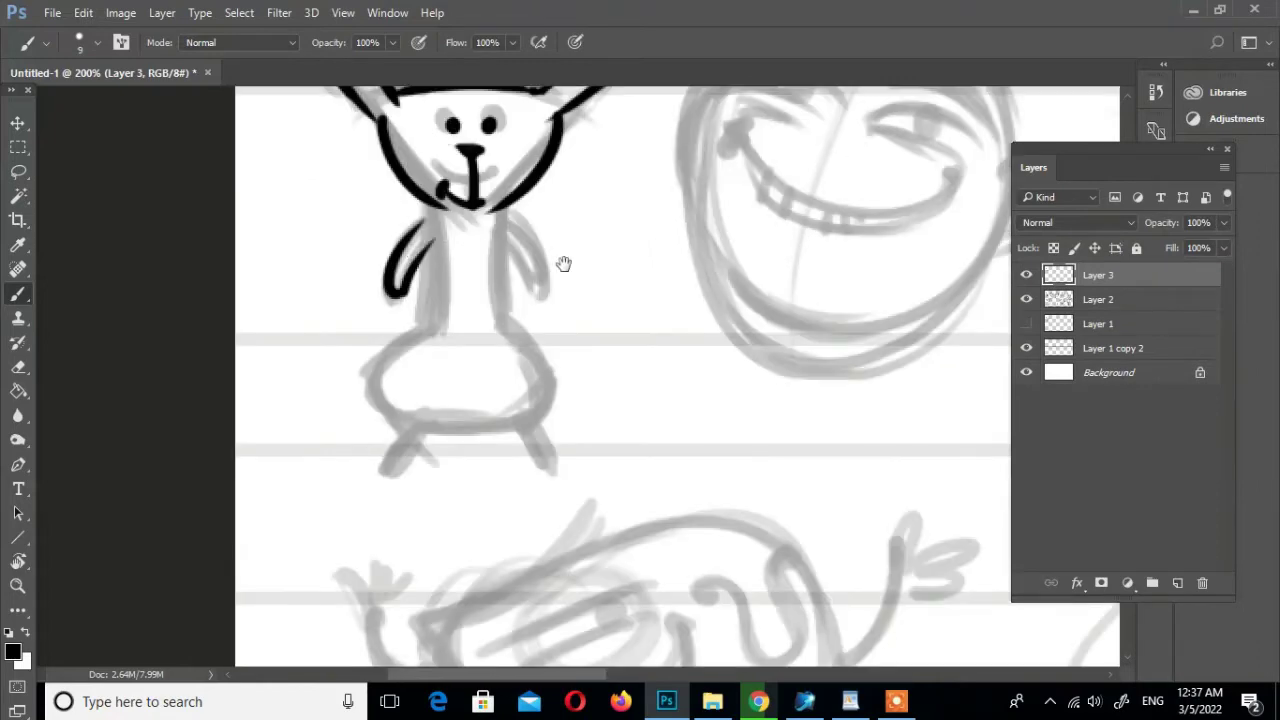
pyautogui.moveTo(564, 263); pyautogui.dragTo(537, 330)
pyautogui.moveTo(408, 280); pyautogui.dragTo(393, 402)
pyautogui.moveTo(470, 282)
pyautogui.mouseDown()
pyautogui.moveTo(512, 372)
pyautogui.moveTo(476, 376)
pyautogui.mouseUp()
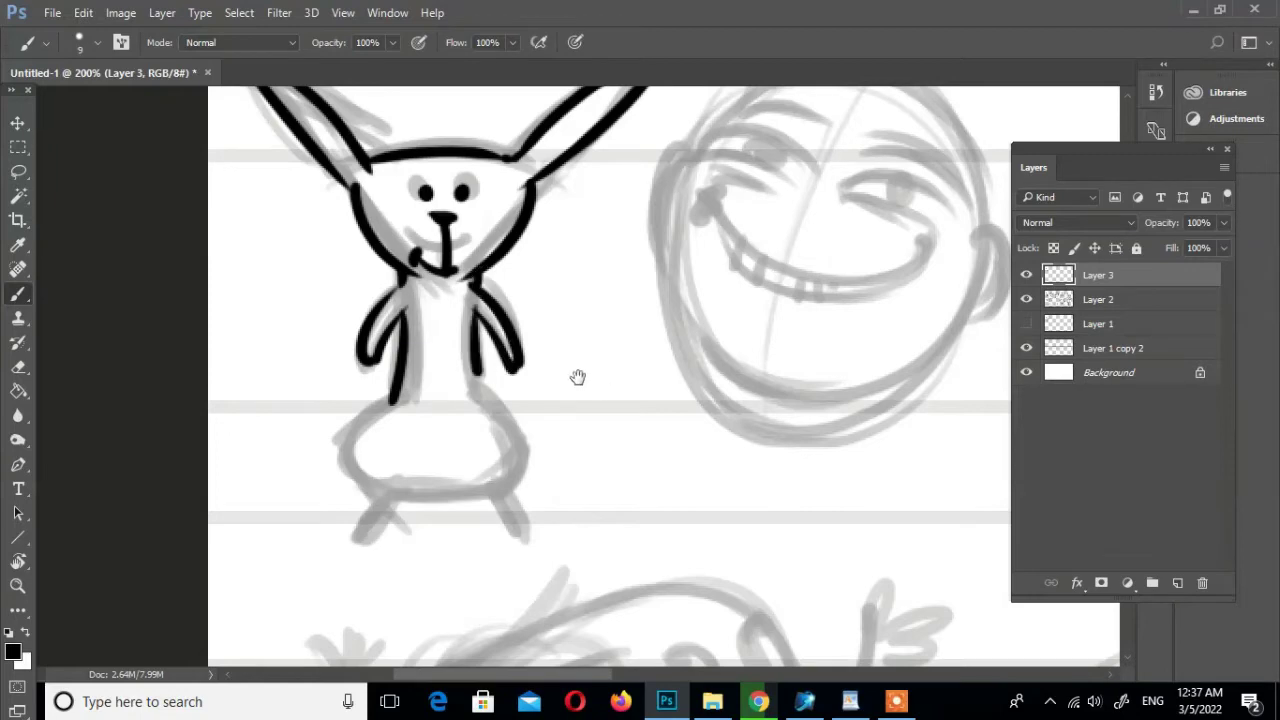
pyautogui.moveTo(577, 376)
pyautogui.mouseDown()
pyautogui.moveTo(557, 231)
pyautogui.moveTo(620, 280)
pyautogui.mouseUp()
pyautogui.moveTo(443, 306); pyautogui.dragTo(448, 395)
pyautogui.moveTo(523, 297)
pyautogui.mouseDown()
pyautogui.moveTo(503, 409)
pyautogui.moveTo(522, 396)
pyautogui.mouseUp()
pyautogui.moveTo(651, 257); pyautogui.dragTo(638, 442)
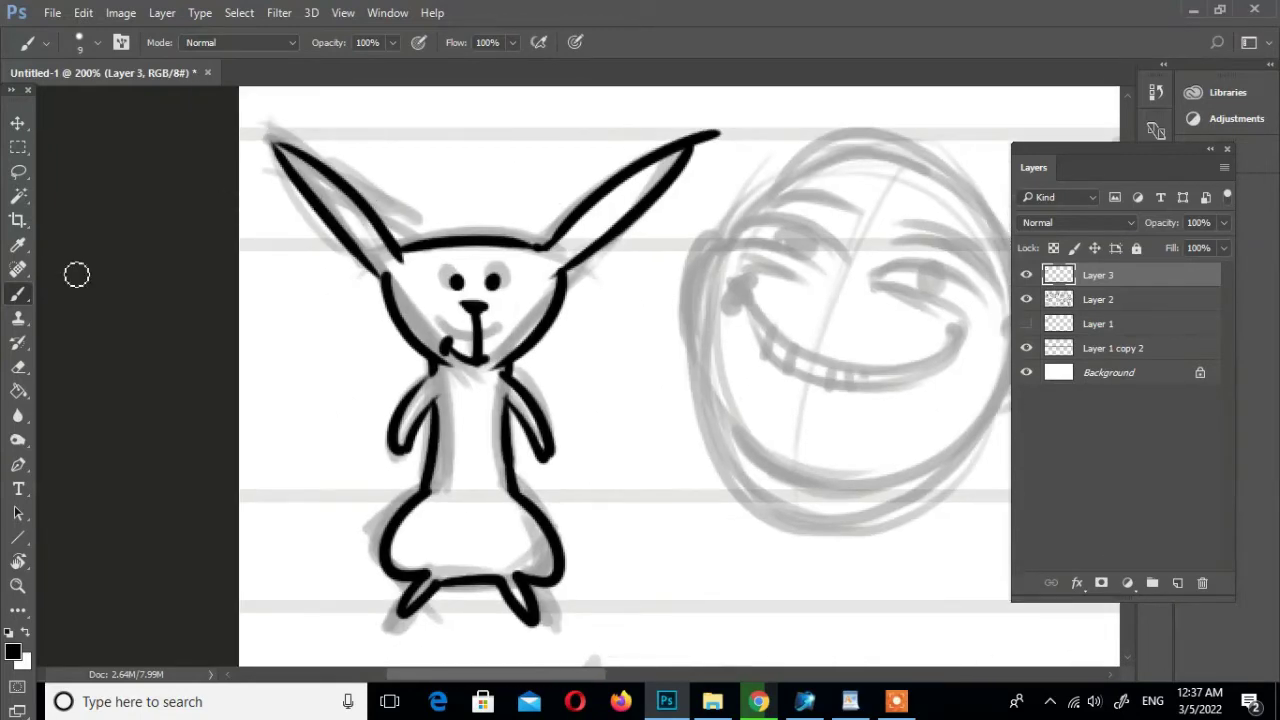
# Trim the right ear's tip with the eraser and zoom out to review the whole sheet
pyautogui.press('e')
pyautogui.moveTo(719, 132); pyautogui.dragTo(706, 126)
pyautogui.scroll(-2, 143, 220)
pyautogui.press('b')
pyautogui.scroll(1, 425, 340)
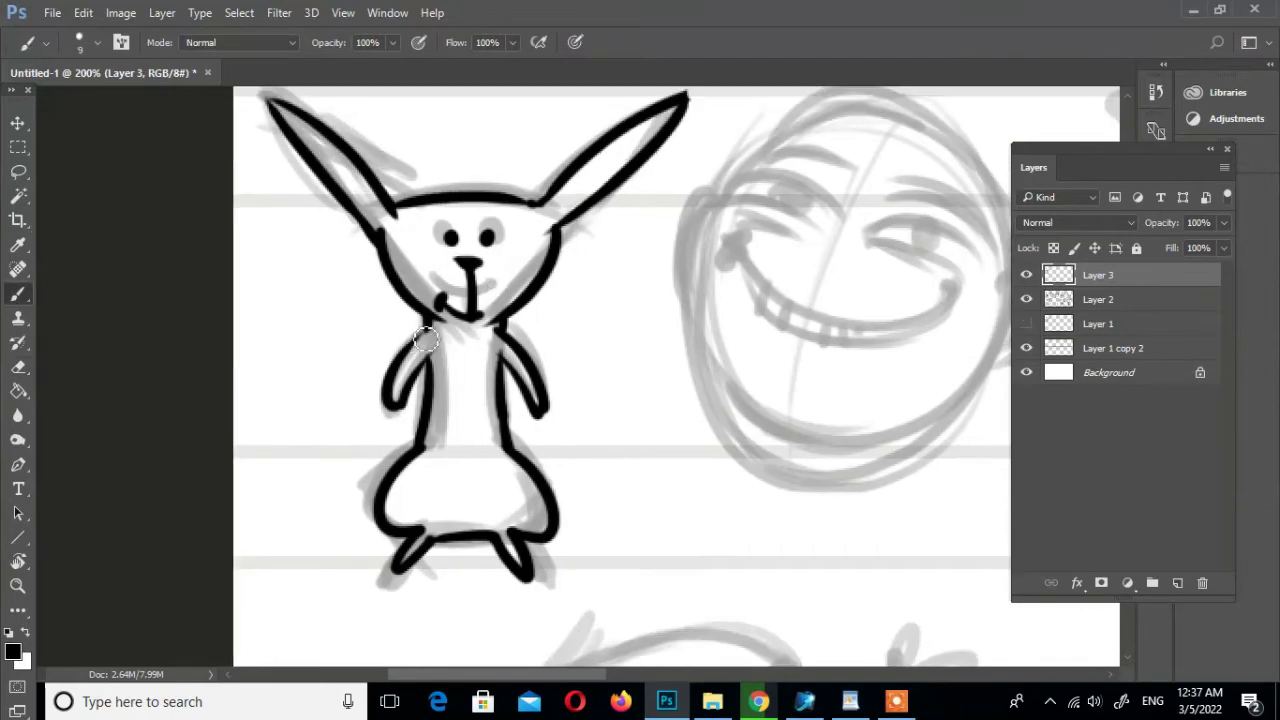
pyautogui.click(18, 585)
pyautogui.scroll(-3, 195, 200)
pyautogui.scroll(2, 200, 190)
# Erase the left ear's black outline and re-ink it with the brush
pyautogui.scroll(1, 230, 185)
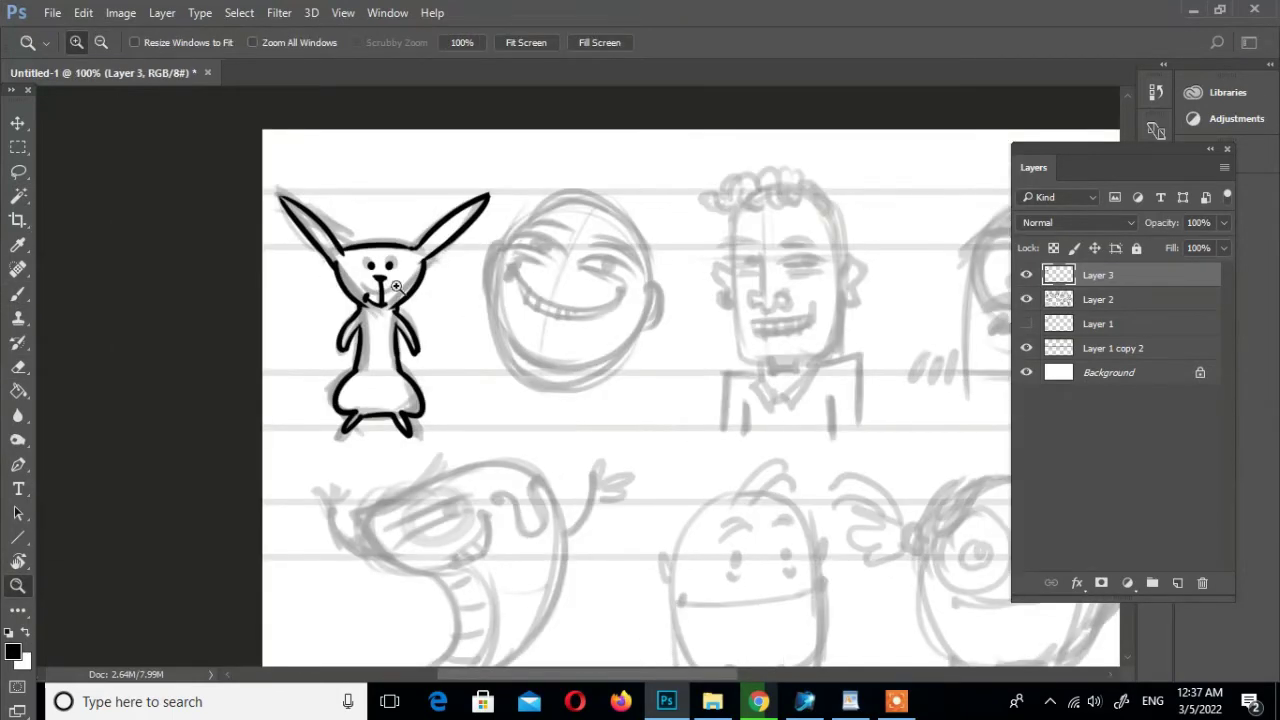
pyautogui.scroll(1, 230, 185)
pyautogui.press('e')
pyautogui.moveTo(186, 120); pyautogui.dragTo(289, 214)
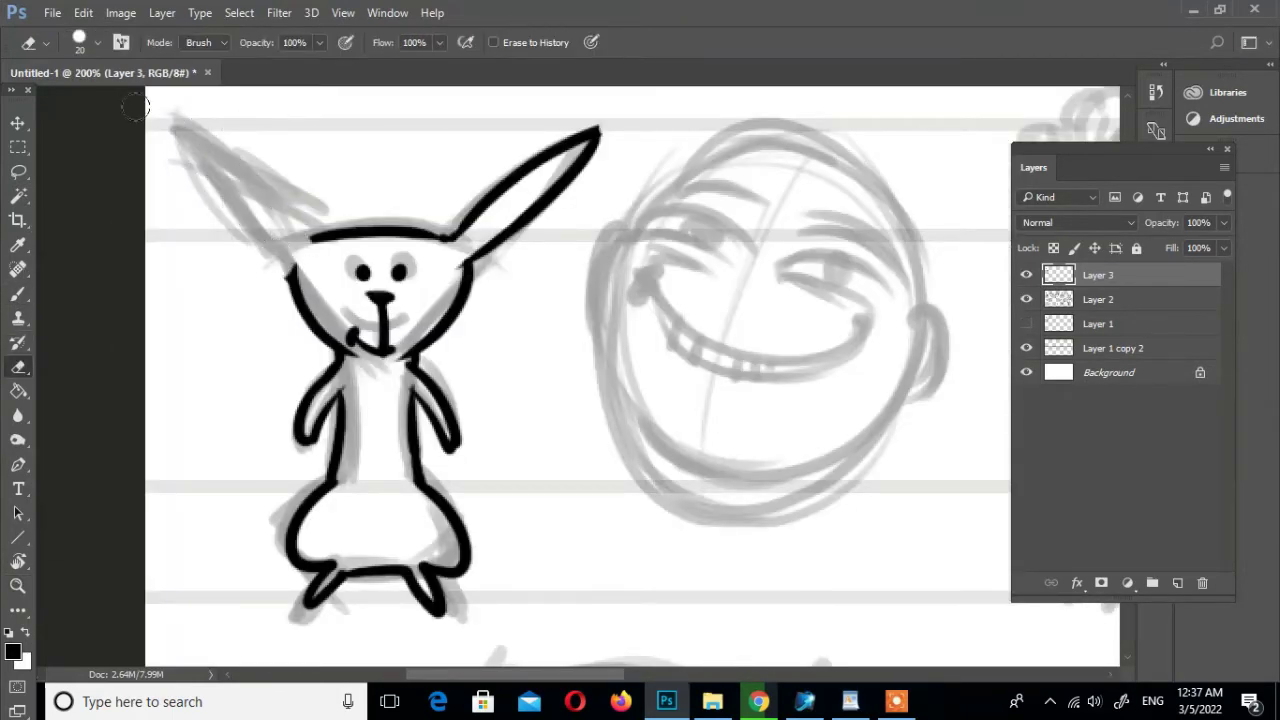
pyautogui.press('b')
pyautogui.scroll(2, 240, 160)
pyautogui.moveTo(218, 193)
pyautogui.mouseDown()
pyautogui.moveTo(330, 338)
pyautogui.moveTo(360, 305)
pyautogui.mouseUp()
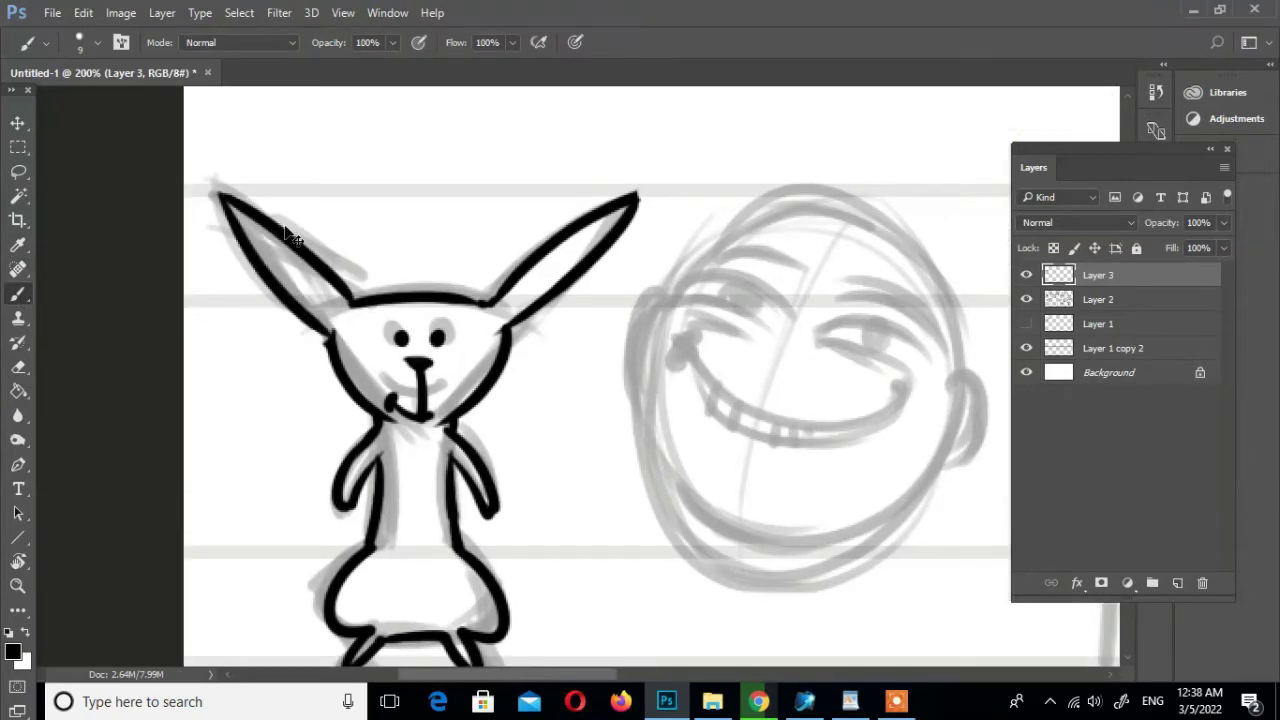
# Ink the grinning troll face's eye lines, wide smile and row of teeth
pyautogui.moveTo(843, 233)
pyautogui.mouseDown()
pyautogui.moveTo(705, 233)
pyautogui.moveTo(543, 178)
pyautogui.mouseUp()
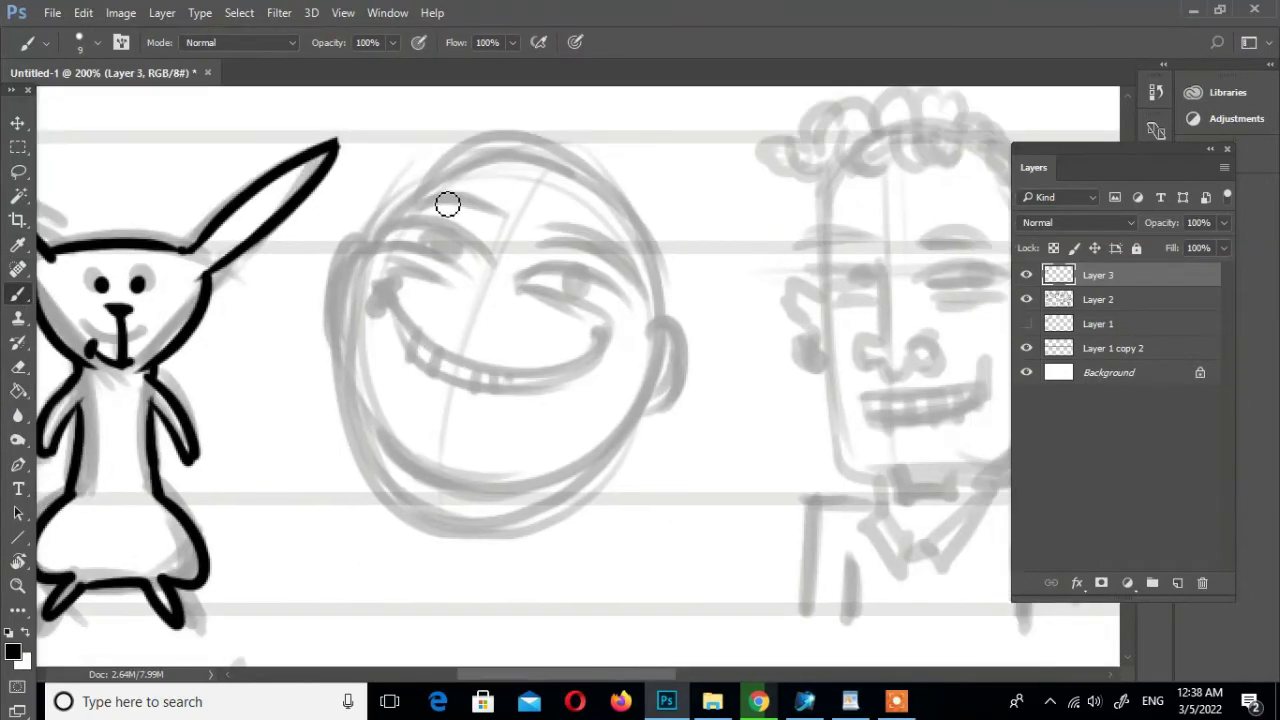
pyautogui.moveTo(408, 203)
pyautogui.mouseDown()
pyautogui.moveTo(508, 212)
pyautogui.moveTo(638, 255)
pyautogui.mouseUp()
pyautogui.scroll(-2, 663, 197)
pyautogui.moveTo(518, 228); pyautogui.dragTo(630, 266)
pyautogui.moveTo(382, 175); pyautogui.dragTo(488, 216)
pyautogui.moveTo(478, 201); pyautogui.dragTo(512, 245)
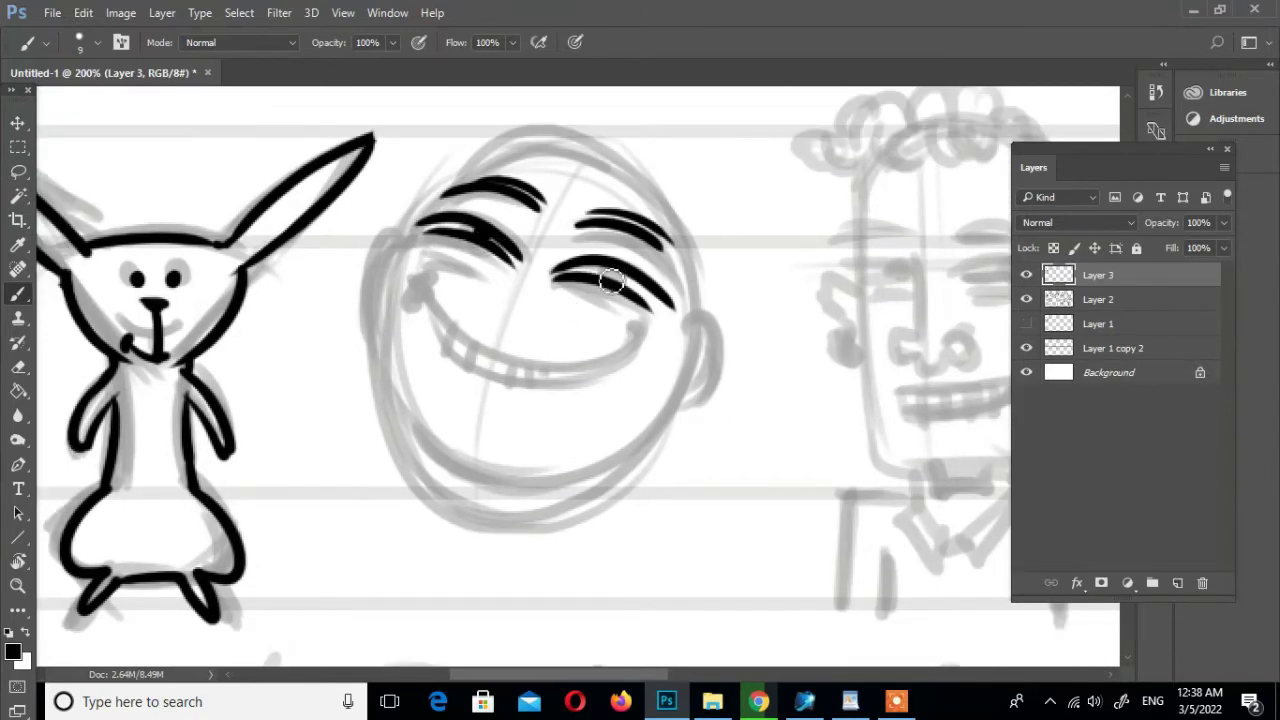
pyautogui.moveTo(420, 238); pyautogui.dragTo(488, 266)
pyautogui.moveTo(573, 318); pyautogui.dragTo(561, 264)
pyautogui.moveTo(411, 235); pyautogui.dragTo(623, 289)
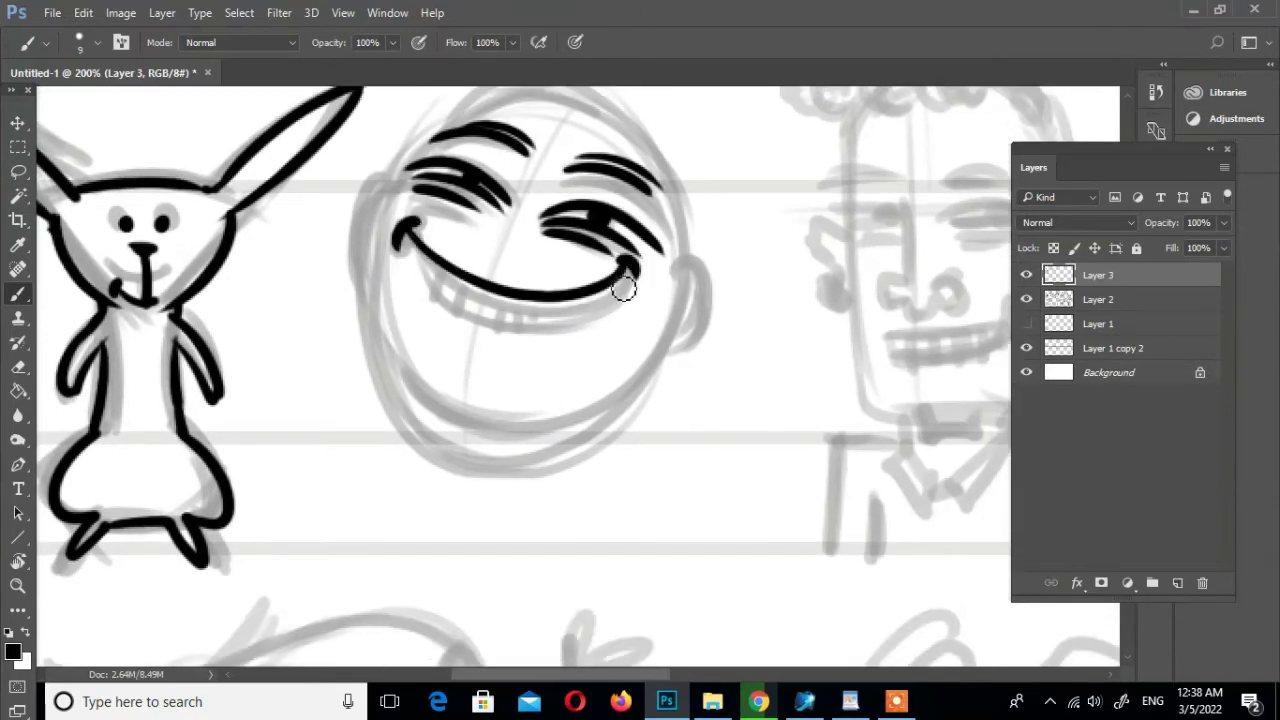
pyautogui.moveTo(432, 262)
pyautogui.mouseDown()
pyautogui.moveTo(470, 300)
pyautogui.moveTo(524, 318)
pyautogui.moveTo(630, 290)
pyautogui.moveTo(652, 262)
pyautogui.mouseUp()
pyautogui.moveTo(500, 300); pyautogui.dragTo(490, 340)
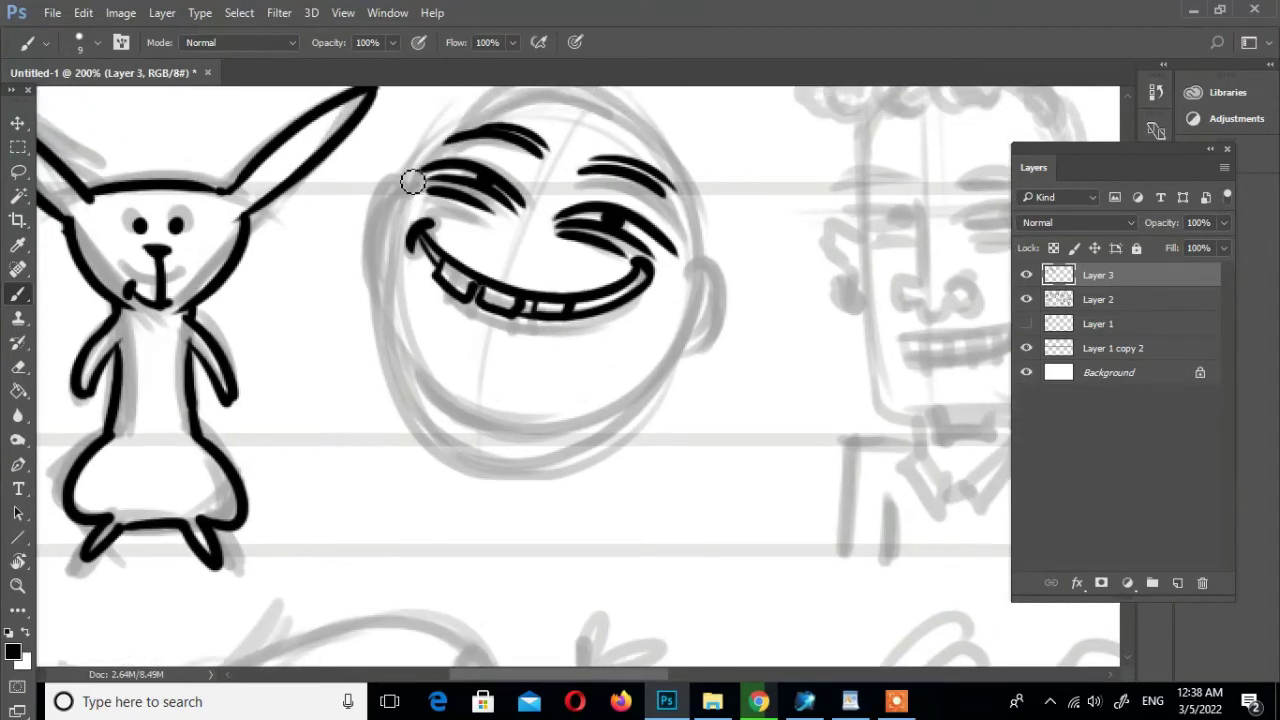
# Ink the troll's cheek, right ear, head outline and jaw, thickening the top and right side
pyautogui.moveTo(410, 180); pyautogui.dragTo(372, 270)
pyautogui.moveTo(700, 272); pyautogui.dragTo(712, 350)
pyautogui.moveTo(712, 360); pyautogui.dragTo(680, 427)
pyautogui.moveTo(378, 242)
pyautogui.mouseDown()
pyautogui.moveTo(640, 215)
pyautogui.moveTo(665, 318)
pyautogui.moveTo(667, 215)
pyautogui.moveTo(655, 320)
pyautogui.mouseUp()
pyautogui.moveTo(400, 385); pyautogui.dragTo(635, 350)
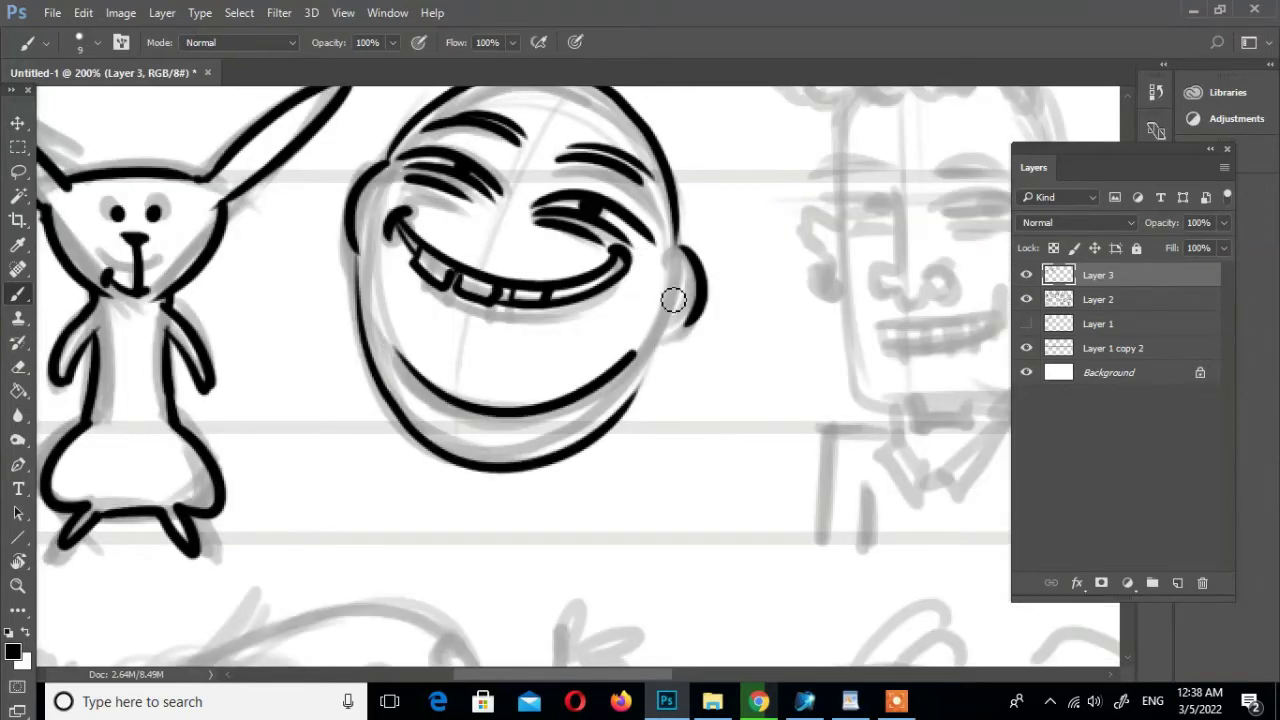
pyautogui.moveTo(693, 265); pyautogui.dragTo(620, 455)
pyautogui.moveTo(703, 241); pyautogui.dragTo(693, 291)
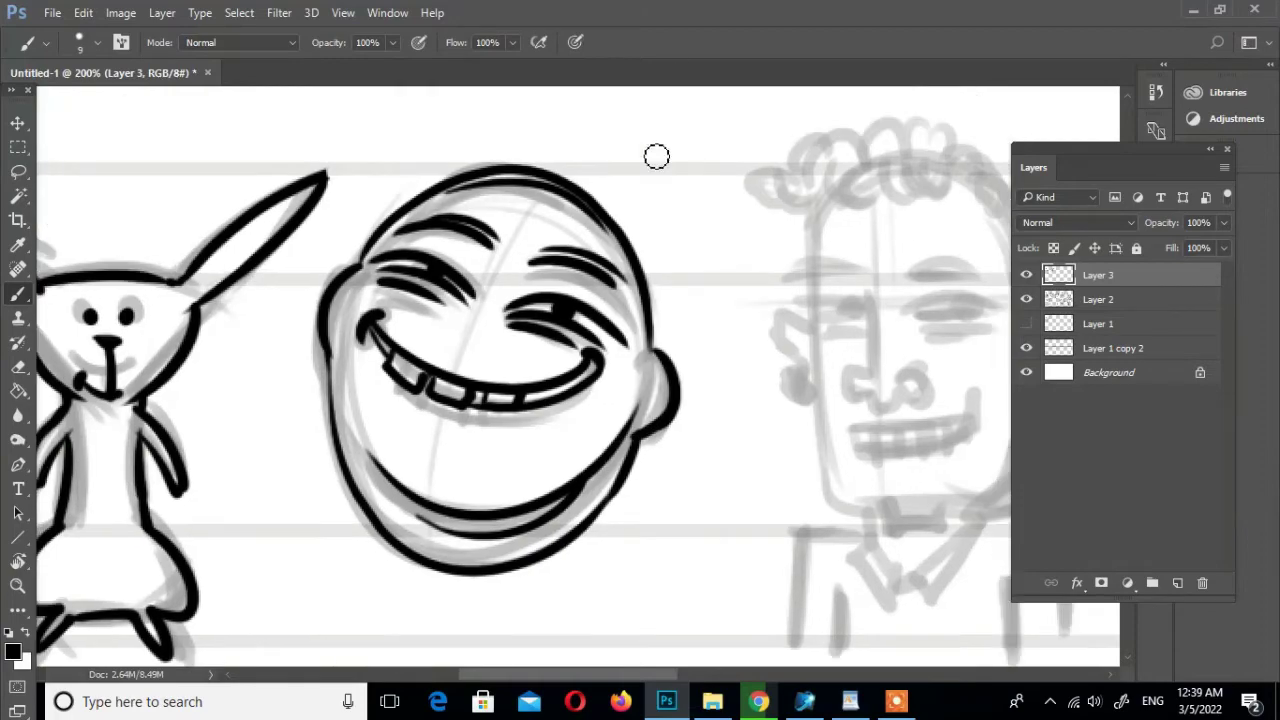
pyautogui.moveTo(445, 177); pyautogui.dragTo(631, 255)
pyautogui.moveTo(476, 151); pyautogui.dragTo(645, 295)
pyautogui.moveTo(558, 333); pyautogui.dragTo(546, 247)
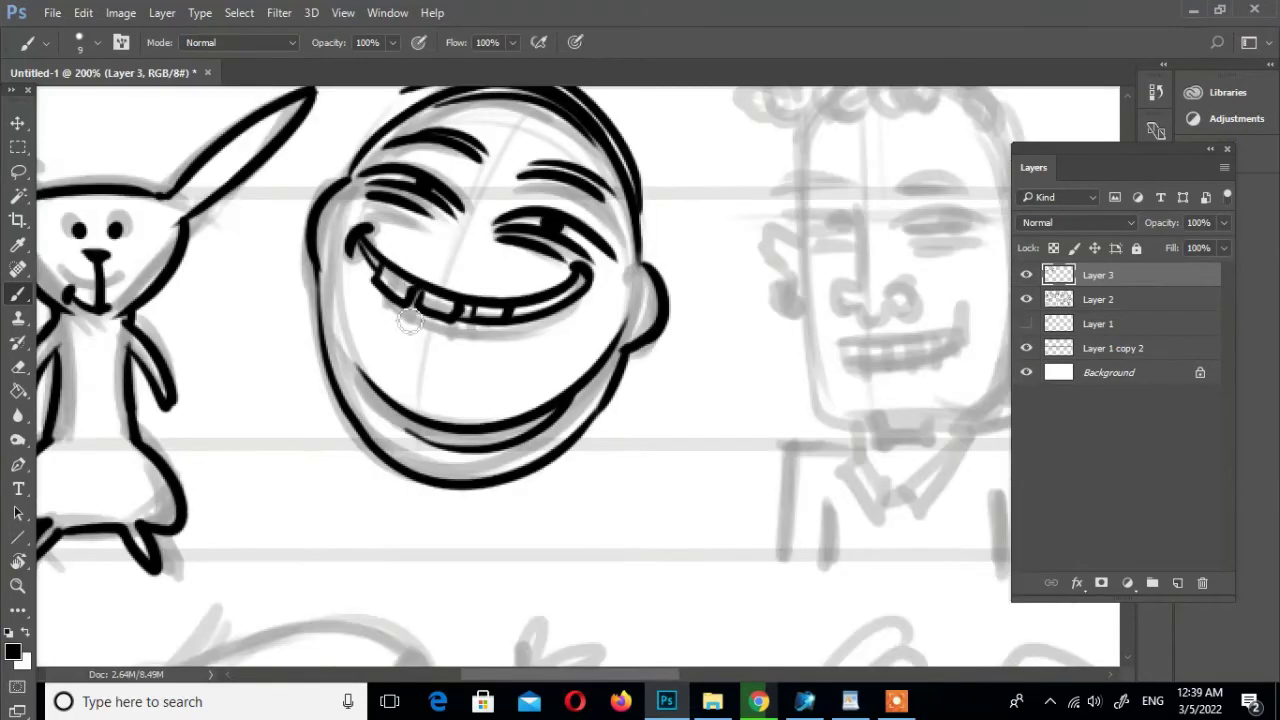
# Ink the man's eyebrows, nose, eyes with pupils and toothy mouth
pyautogui.hotkey('ctrl', '0')
pyautogui.scroll(2, 506, 234)
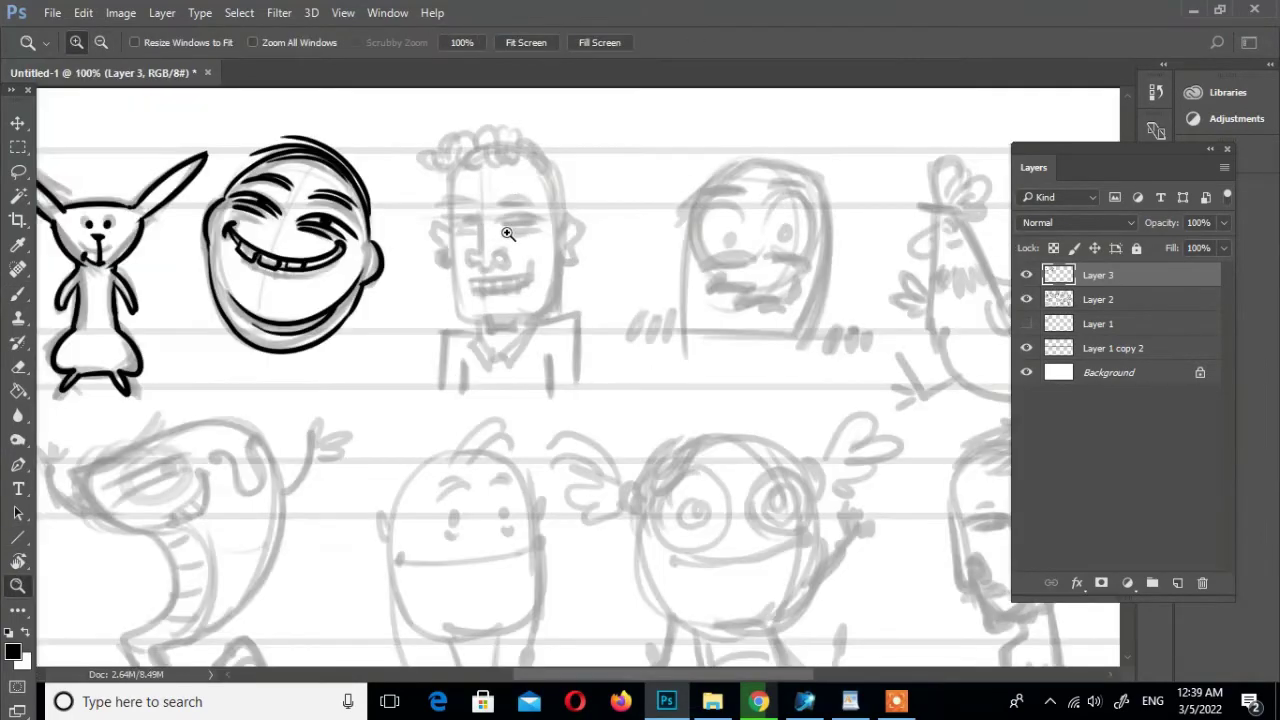
pyautogui.scroll(2, 643, 353)
pyautogui.moveTo(643, 353); pyautogui.dragTo(609, 294)
pyautogui.moveTo(446, 167); pyautogui.dragTo(432, 131)
pyautogui.moveTo(345, 184); pyautogui.dragTo(546, 184)
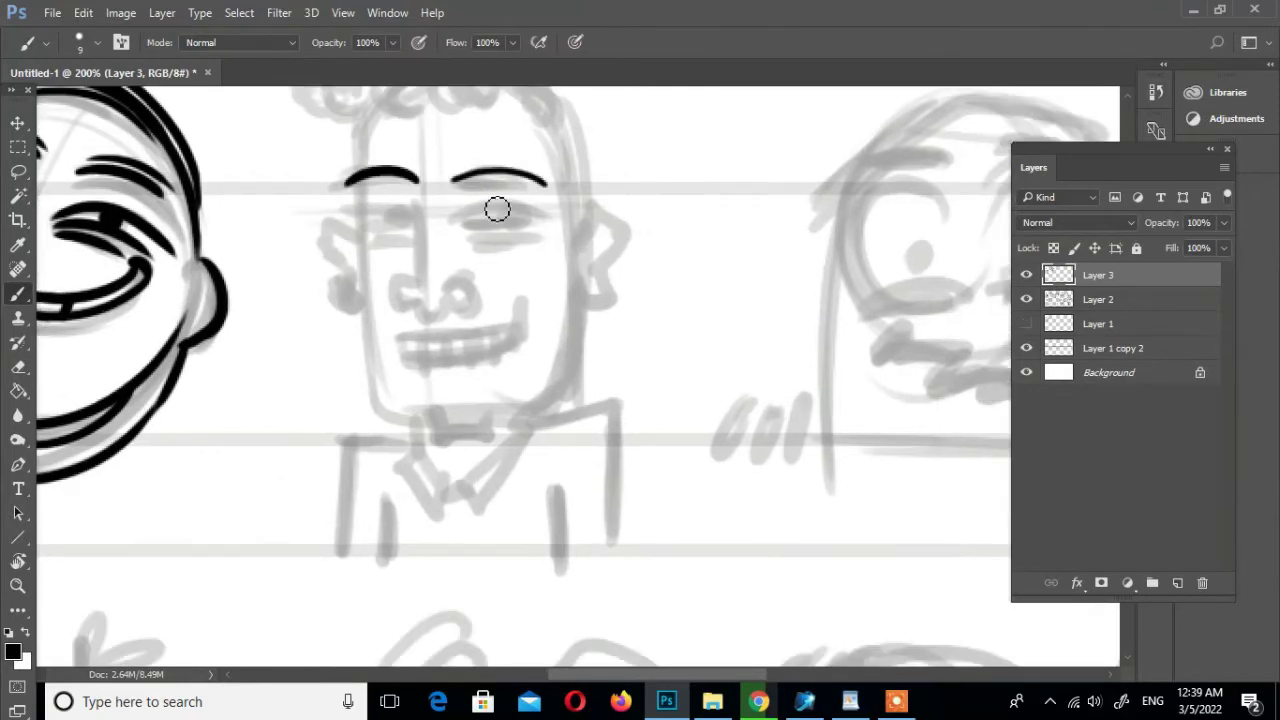
pyautogui.moveTo(421, 207)
pyautogui.mouseDown()
pyautogui.moveTo(423, 286)
pyautogui.moveTo(455, 318)
pyautogui.moveTo(472, 285)
pyautogui.mouseUp()
pyautogui.moveTo(452, 215)
pyautogui.mouseDown()
pyautogui.moveTo(549, 223)
pyautogui.moveTo(506, 222)
pyautogui.mouseUp()
pyautogui.moveTo(362, 222); pyautogui.dragTo(416, 226)
pyautogui.moveTo(392, 218)
pyautogui.mouseDown()
pyautogui.moveTo(410, 226)
pyautogui.moveTo(404, 142)
pyautogui.mouseUp()
pyautogui.moveTo(388, 290)
pyautogui.mouseDown()
pyautogui.moveTo(515, 262)
pyautogui.moveTo(512, 251)
pyautogui.moveTo(558, 299)
pyautogui.moveTo(558, 342)
pyautogui.mouseUp()
# Ink the man's face contour, both ears, right jaw line and chin
pyautogui.moveTo(404, 144)
pyautogui.mouseDown()
pyautogui.moveTo(368, 392)
pyautogui.moveTo(440, 468)
pyautogui.mouseUp()
pyautogui.moveTo(618, 179); pyautogui.dragTo(588, 189)
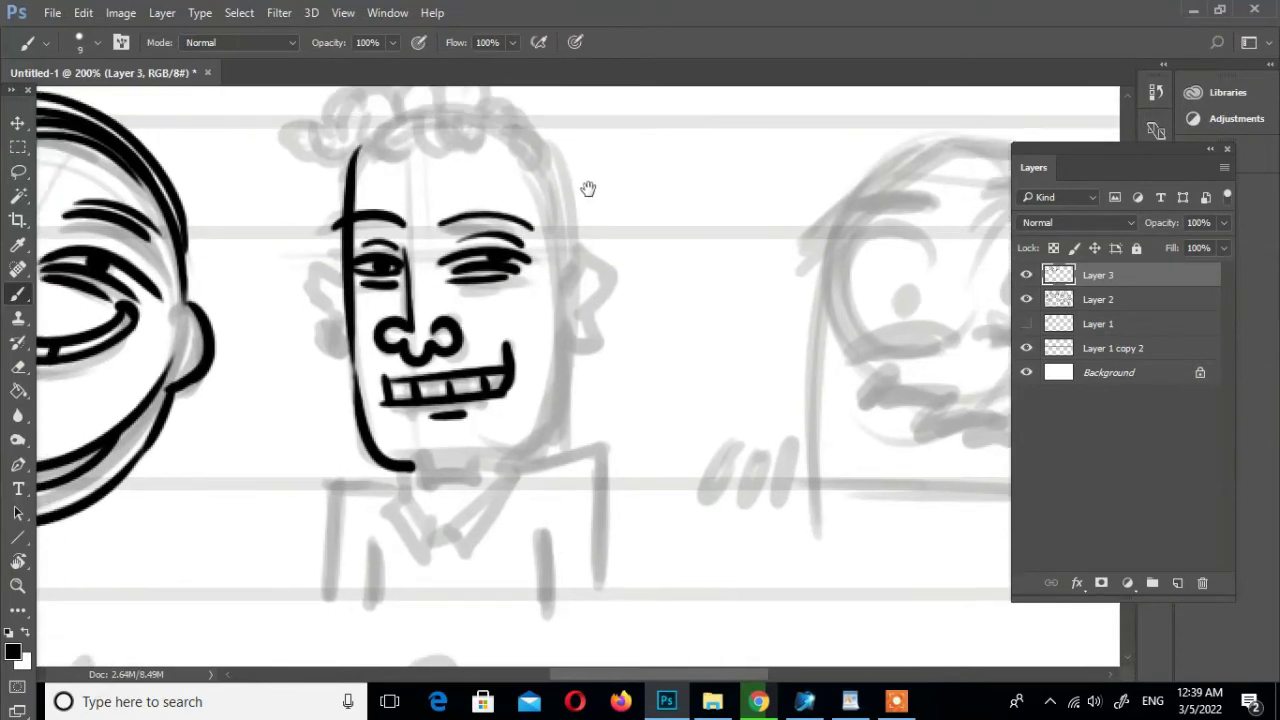
pyautogui.moveTo(557, 146); pyautogui.dragTo(568, 272)
pyautogui.moveTo(590, 288)
pyautogui.mouseDown()
pyautogui.moveTo(577, 254)
pyautogui.moveTo(606, 263)
pyautogui.moveTo(566, 312)
pyautogui.mouseUp()
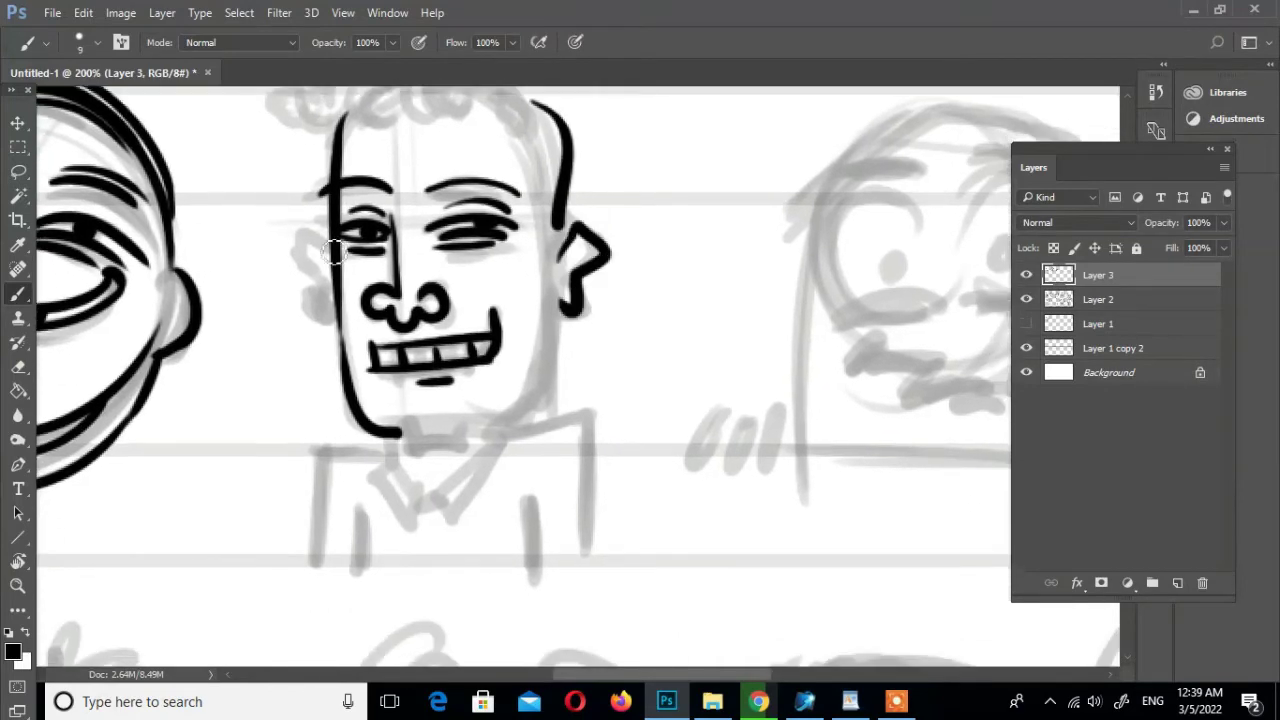
pyautogui.moveTo(338, 232); pyautogui.dragTo(322, 318)
pyautogui.moveTo(566, 285)
pyautogui.mouseDown()
pyautogui.moveTo(512, 432)
pyautogui.moveTo(525, 297)
pyautogui.mouseUp()
pyautogui.moveTo(428, 282); pyautogui.dragTo(492, 278)
# Ink the man's shoulders, shirt collar, tie and body sides, then zoom out to 100%
pyautogui.moveTo(455, 315)
pyautogui.mouseDown()
pyautogui.moveTo(451, 397)
pyautogui.moveTo(350, 475)
pyautogui.mouseUp()
pyautogui.moveTo(535, 368)
pyautogui.mouseDown()
pyautogui.moveTo(615, 495)
pyautogui.moveTo(618, 400)
pyautogui.mouseUp()
pyautogui.moveTo(430, 290); pyautogui.dragTo(468, 345)
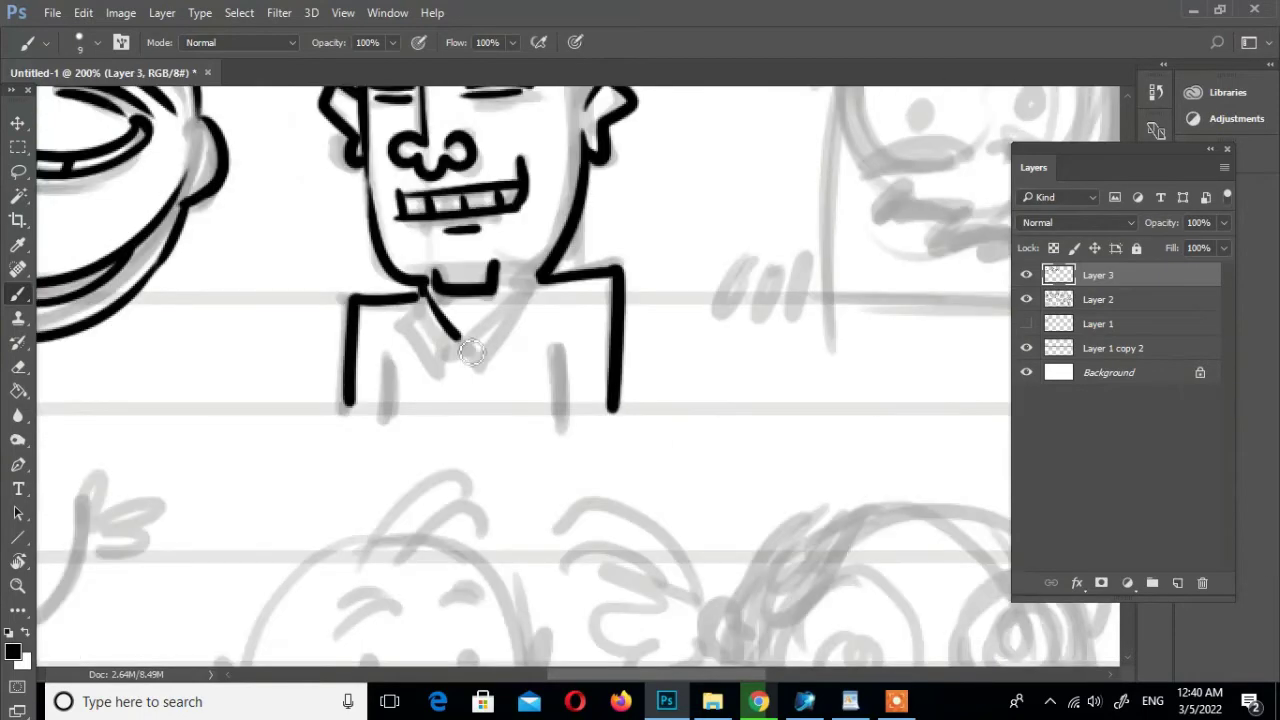
pyautogui.moveTo(412, 312); pyautogui.dragTo(460, 362)
pyautogui.moveTo(540, 276)
pyautogui.mouseDown()
pyautogui.moveTo(500, 374)
pyautogui.moveTo(456, 342)
pyautogui.mouseUp()
pyautogui.moveTo(390, 350); pyautogui.dragTo(392, 430)
pyautogui.moveTo(557, 345); pyautogui.dragTo(558, 440)
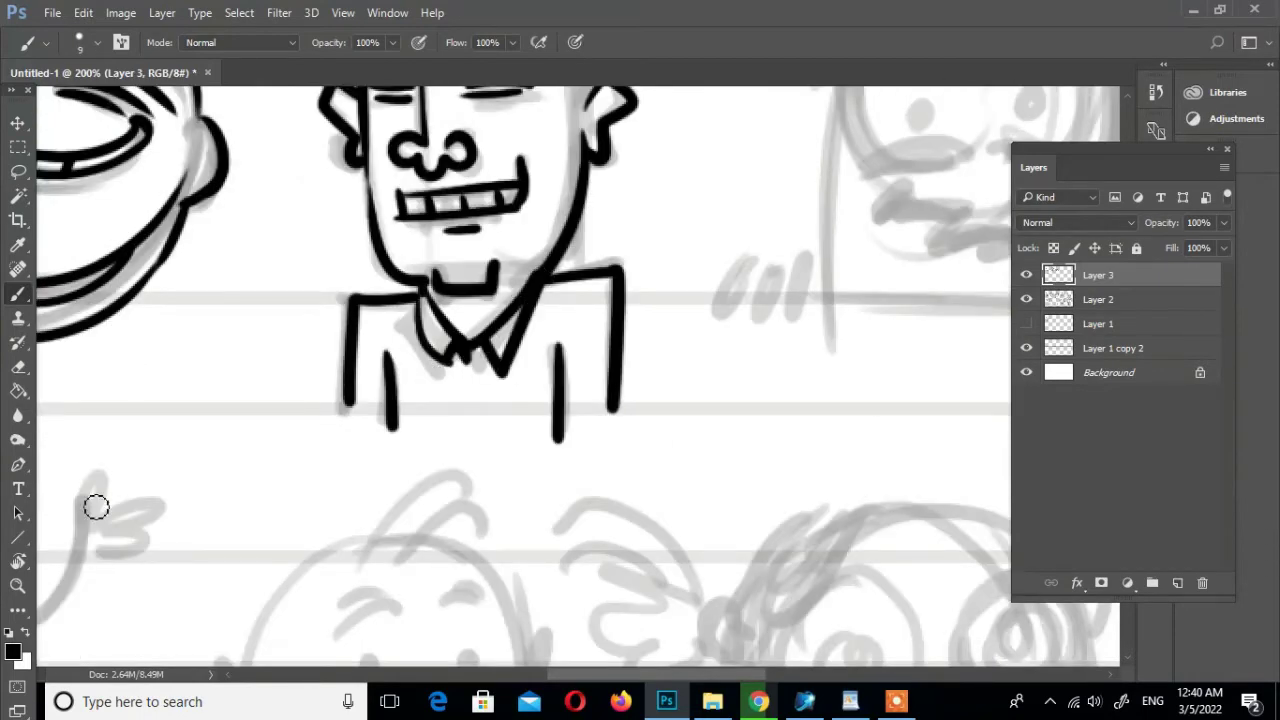
pyautogui.press('z')
pyautogui.keyDown('alt'); pyautogui.click(435, 308); pyautogui.keyUp('alt')
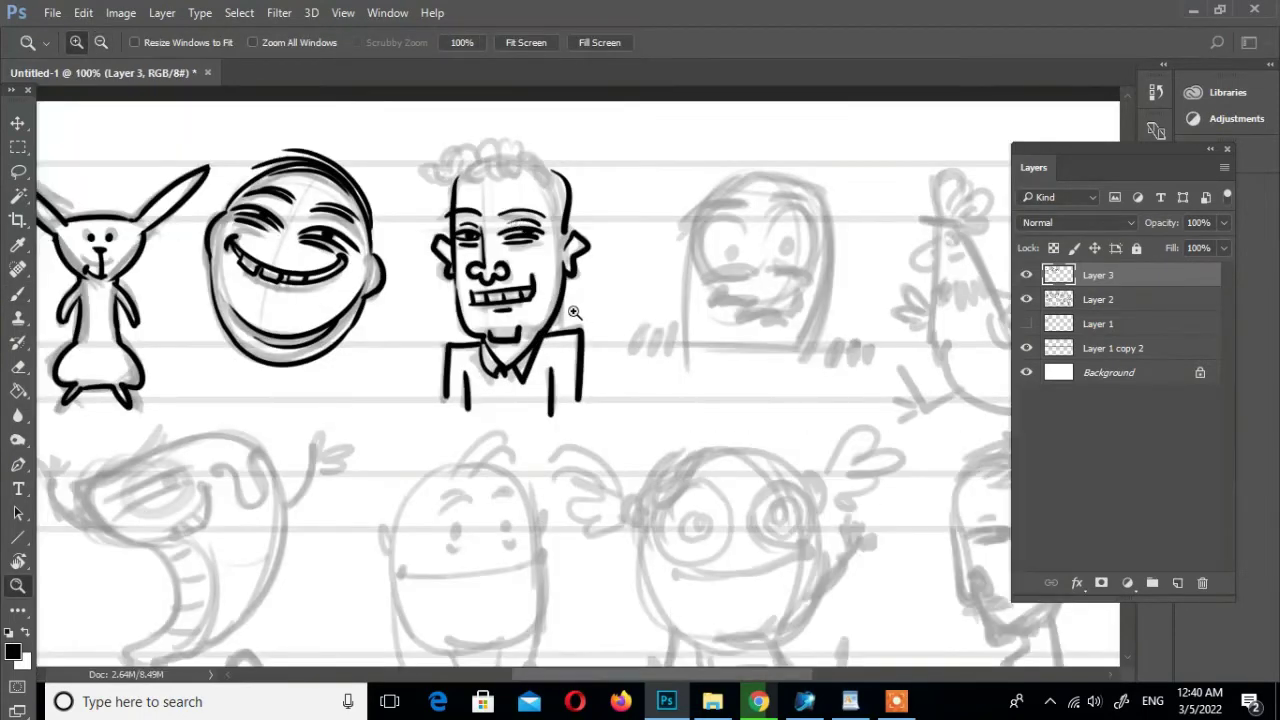
# Ink curly hair across the top of the man's head
pyautogui.moveTo(573, 313); pyautogui.dragTo(585, 353)
pyautogui.press('b')
pyautogui.moveTo(440, 230)
pyautogui.mouseDown()
pyautogui.moveTo(530, 190)
pyautogui.moveTo(546, 220)
pyautogui.moveTo(590, 225)
pyautogui.mouseUp()
pyautogui.moveTo(875, 312)
pyautogui.mouseDown()
pyautogui.moveTo(628, 300)
pyautogui.moveTo(798, 280)
pyautogui.mouseUp()
# Ink the hooded character's eyebrows, both eyes and head outline, redoing a misdrawn eye
pyautogui.moveTo(674, 219); pyautogui.dragTo(650, 257)
pyautogui.moveTo(688, 250); pyautogui.dragTo(738, 246)
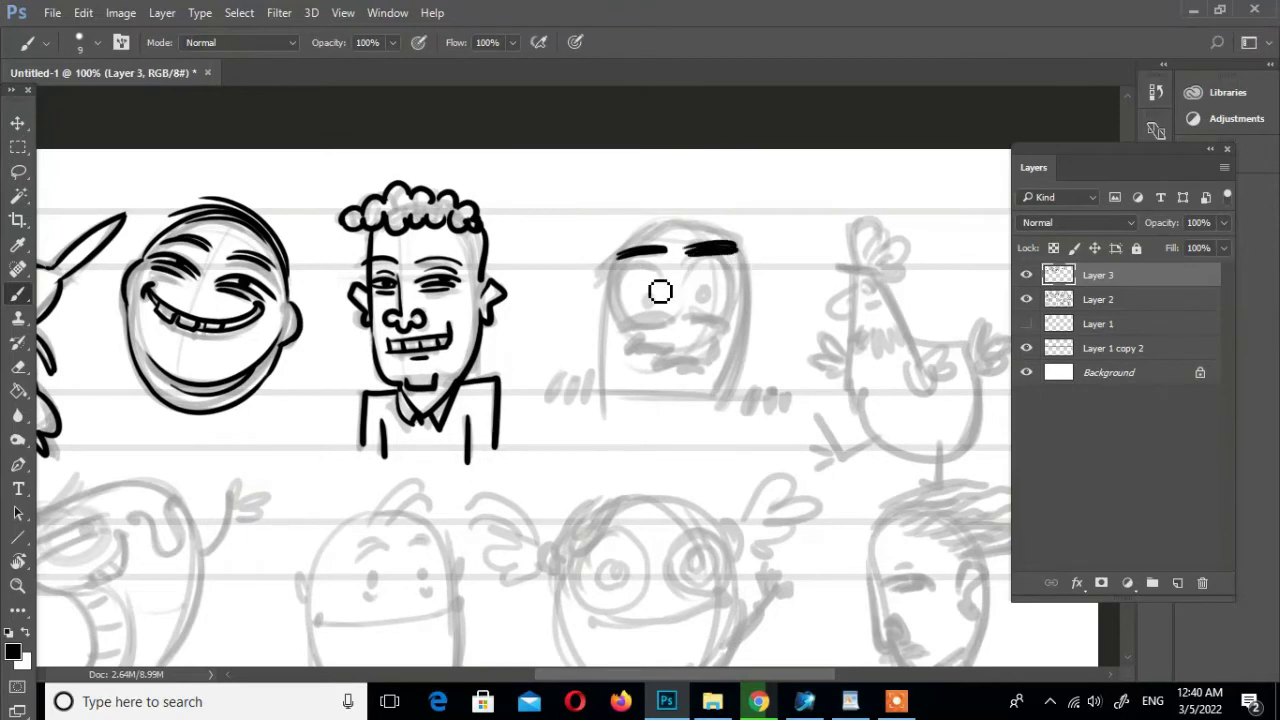
pyautogui.moveTo(658, 267); pyautogui.dragTo(657, 319)
pyautogui.hotkey('ctrl', 'z')
pyautogui.moveTo(658, 267); pyautogui.dragTo(657, 319)
pyautogui.moveTo(696, 258); pyautogui.dragTo(702, 322)
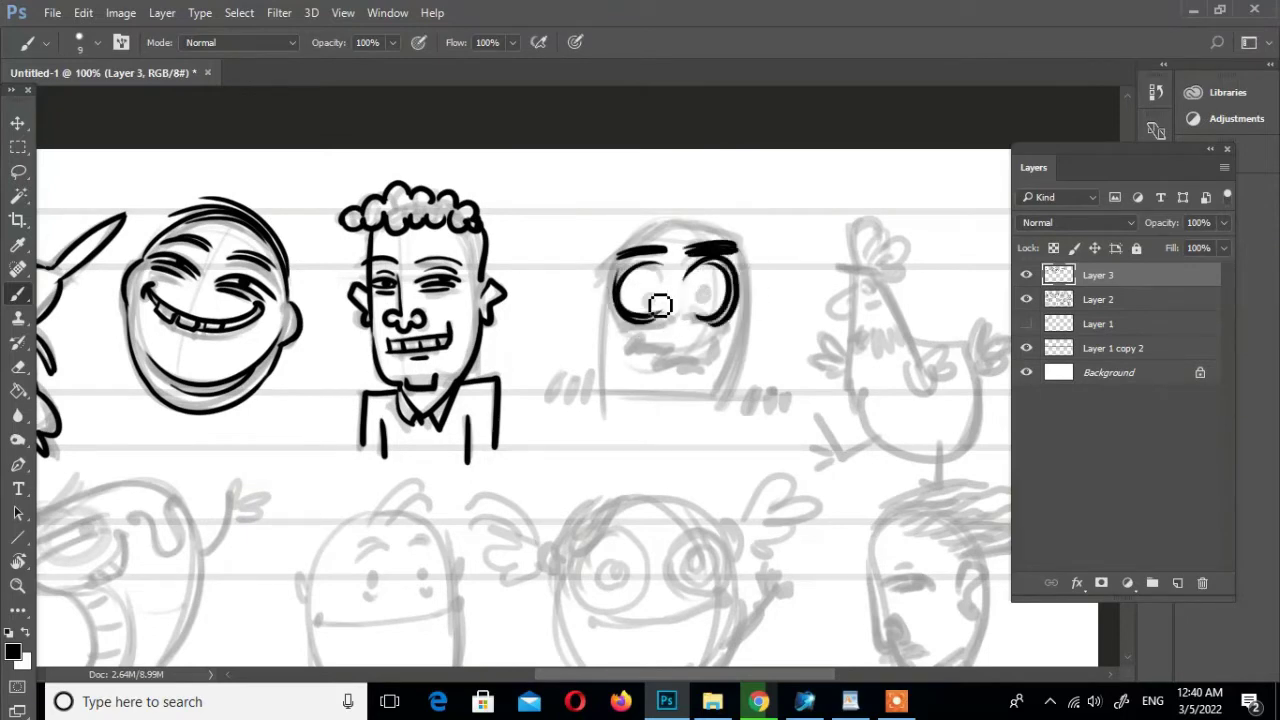
pyautogui.scroll(-2, 666, 330)
pyautogui.moveTo(645, 257); pyautogui.dragTo(708, 298)
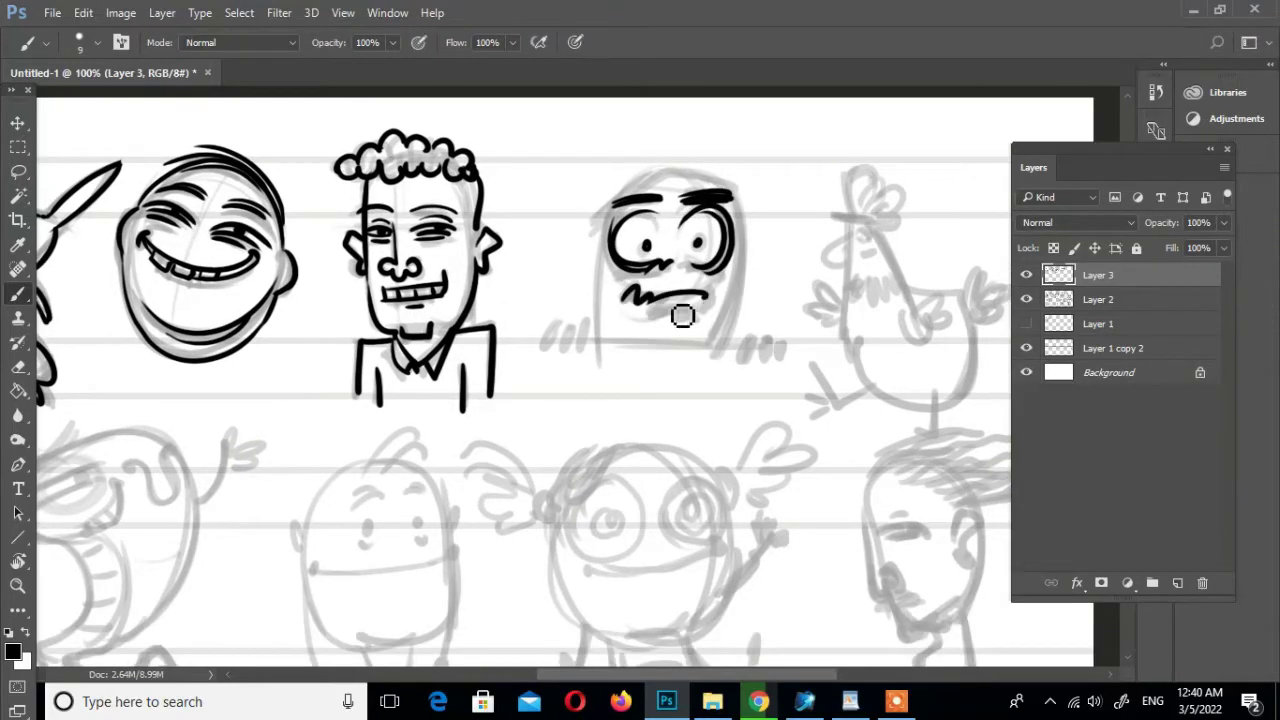
pyautogui.moveTo(680, 172)
pyautogui.mouseDown()
pyautogui.moveTo(606, 240)
pyautogui.moveTo(598, 362)
pyautogui.moveTo(757, 234)
pyautogui.moveTo(718, 362)
pyautogui.mouseUp()
# Ink grass tufts on both sides and touch up the hooded character's eyebrow and left eye
pyautogui.scroll(-2, 583, 273)
pyautogui.moveTo(540, 300); pyautogui.dragTo(575, 290)
pyautogui.moveTo(736, 300); pyautogui.dragTo(790, 290)
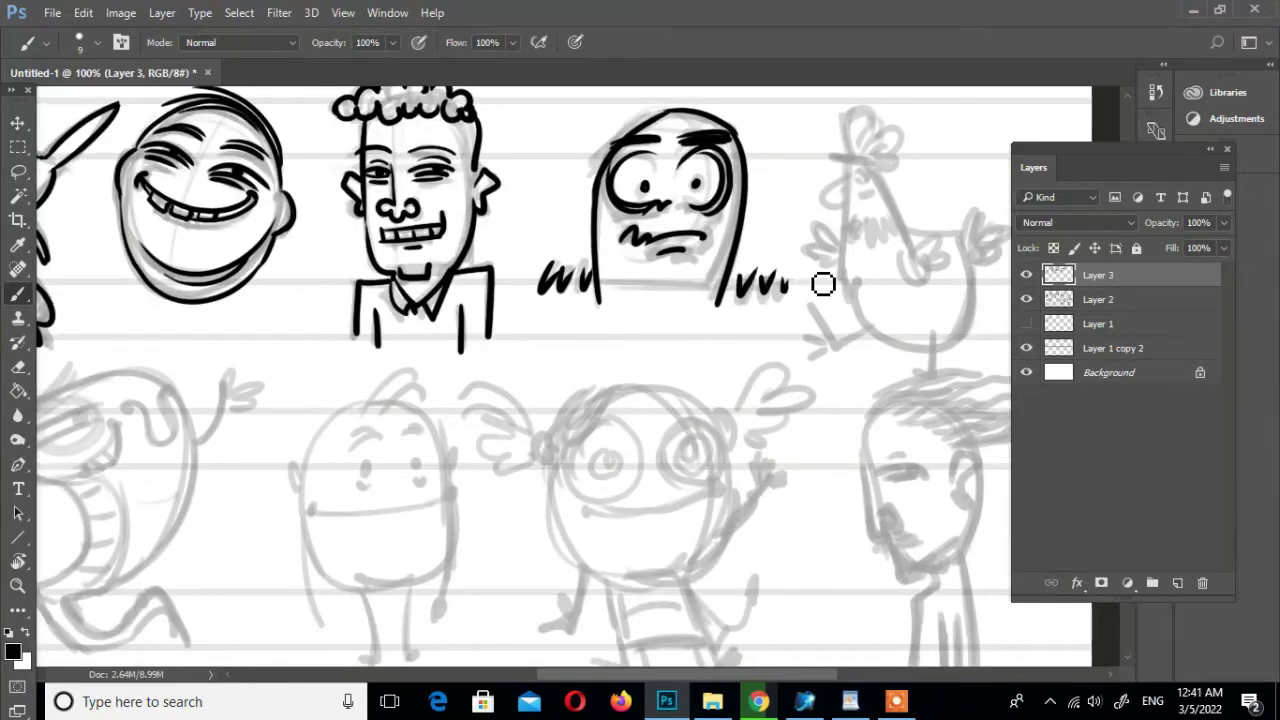
pyautogui.scroll(1, 800, 220)
pyautogui.hscroll(1, 800, 220)
pyautogui.moveTo(716, 252); pyautogui.dragTo(700, 256)
pyautogui.moveTo(622, 168); pyautogui.dragTo(578, 210)
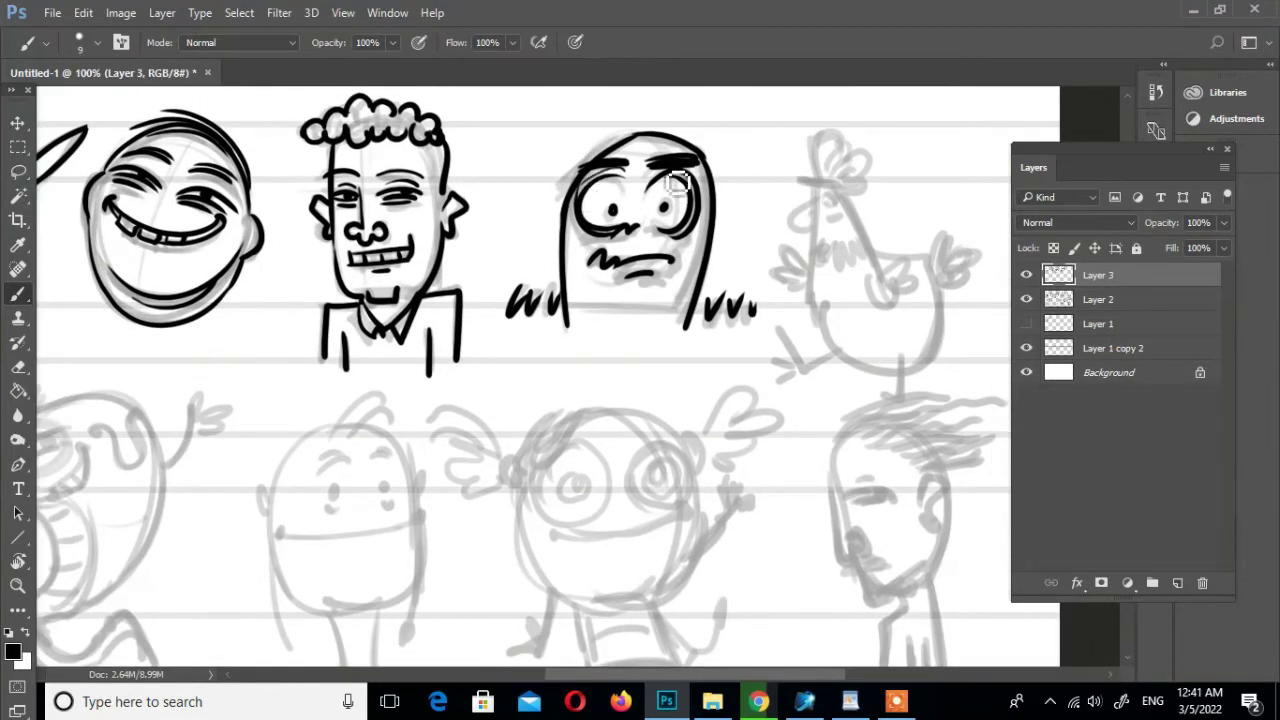
pyautogui.scroll(1, 667, 160)
pyautogui.hscroll(4, 671, 177)
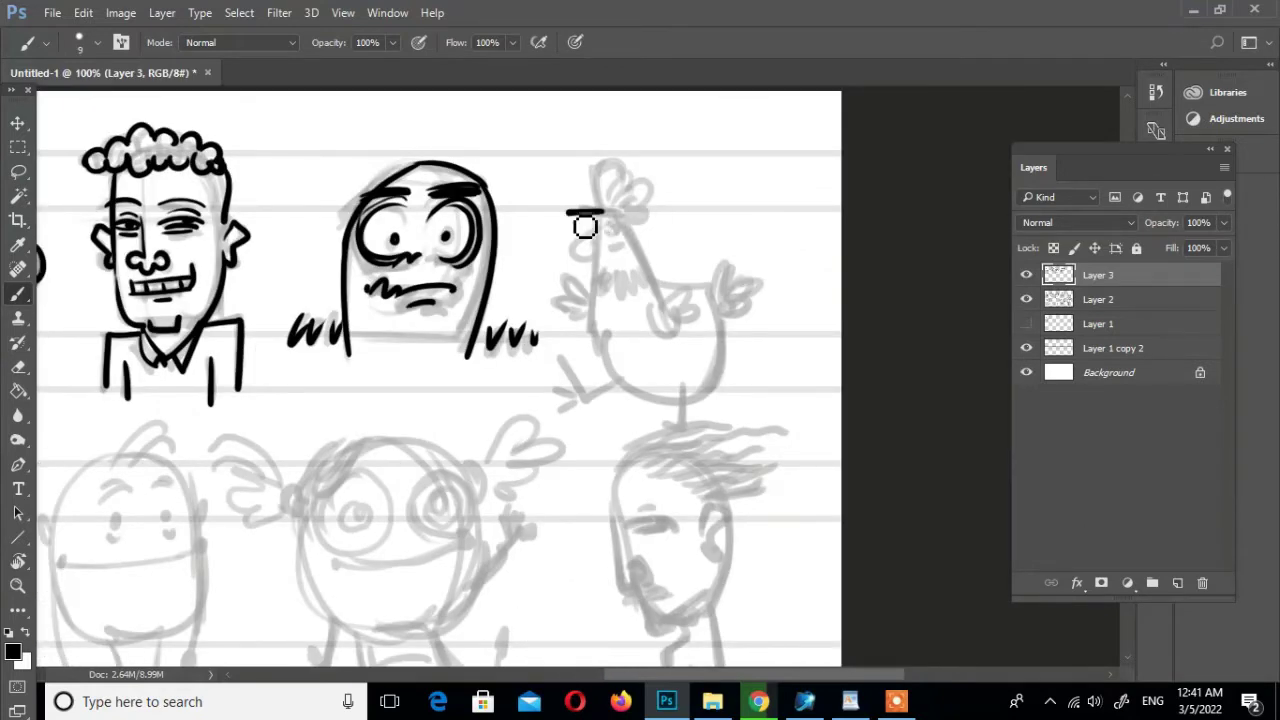
# Ink the chicken's comb, eye, beak, wattle, wings, neck and belly curve
pyautogui.moveTo(600, 211); pyautogui.dragTo(651, 206)
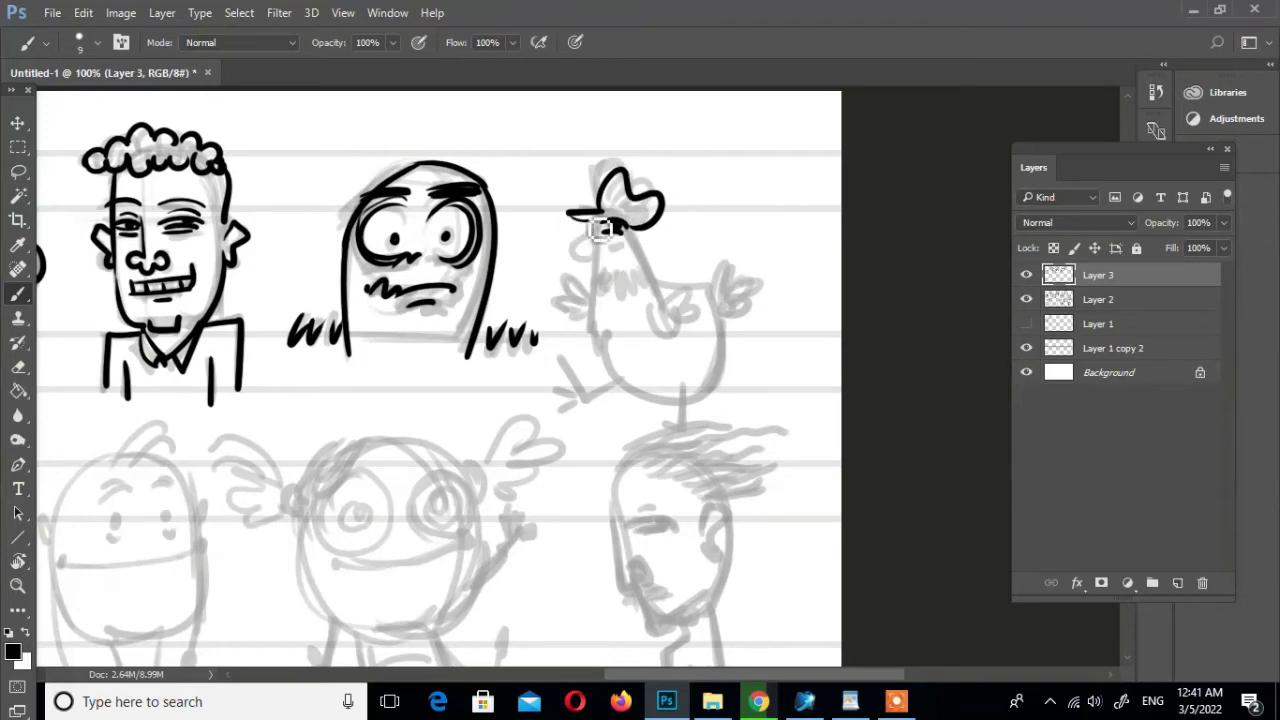
pyautogui.moveTo(599, 245); pyautogui.dragTo(608, 271)
pyautogui.scroll(-1, 608, 271)
pyautogui.moveTo(570, 205)
pyautogui.mouseDown()
pyautogui.moveTo(590, 228)
pyautogui.moveTo(566, 277)
pyautogui.mouseUp()
pyautogui.moveTo(645, 235)
pyautogui.mouseDown()
pyautogui.moveTo(666, 274)
pyautogui.moveTo(642, 230)
pyautogui.mouseUp()
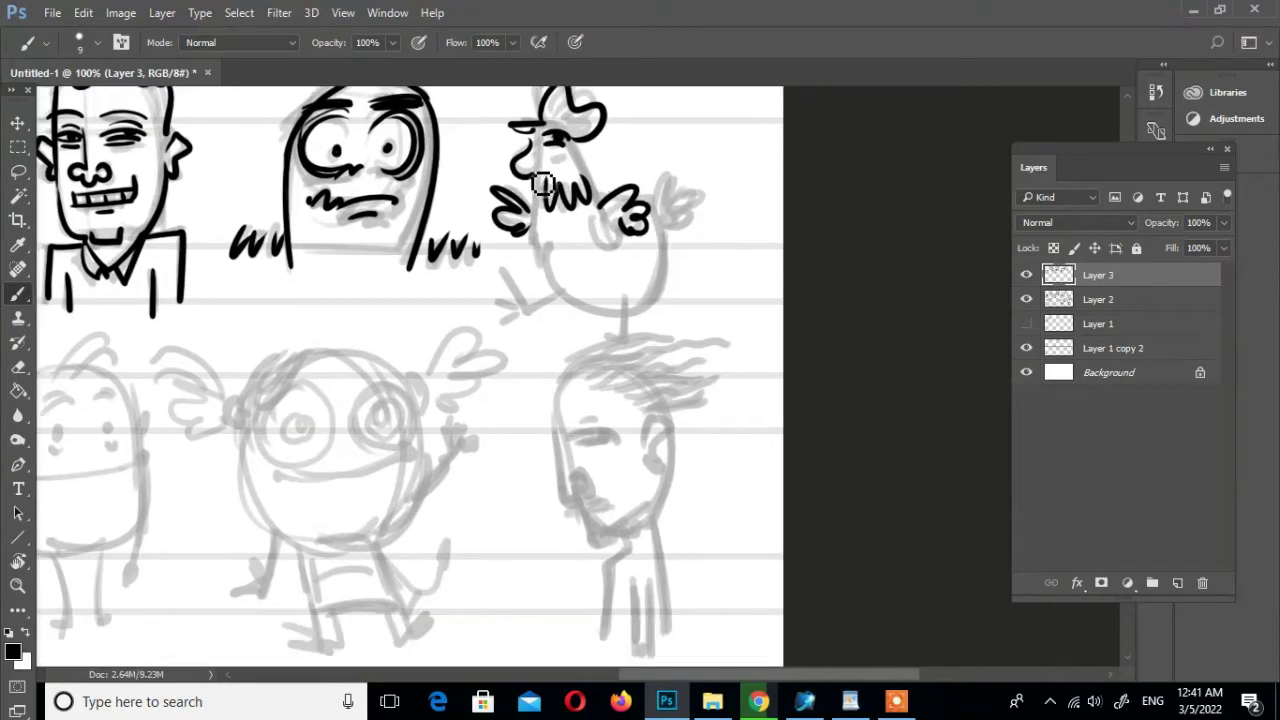
pyautogui.moveTo(530, 228); pyautogui.dragTo(568, 292)
pyautogui.moveTo(598, 186)
pyautogui.mouseDown()
pyautogui.moveTo(548, 205)
pyautogui.moveTo(562, 290)
pyautogui.moveTo(628, 318)
pyautogui.mouseUp()
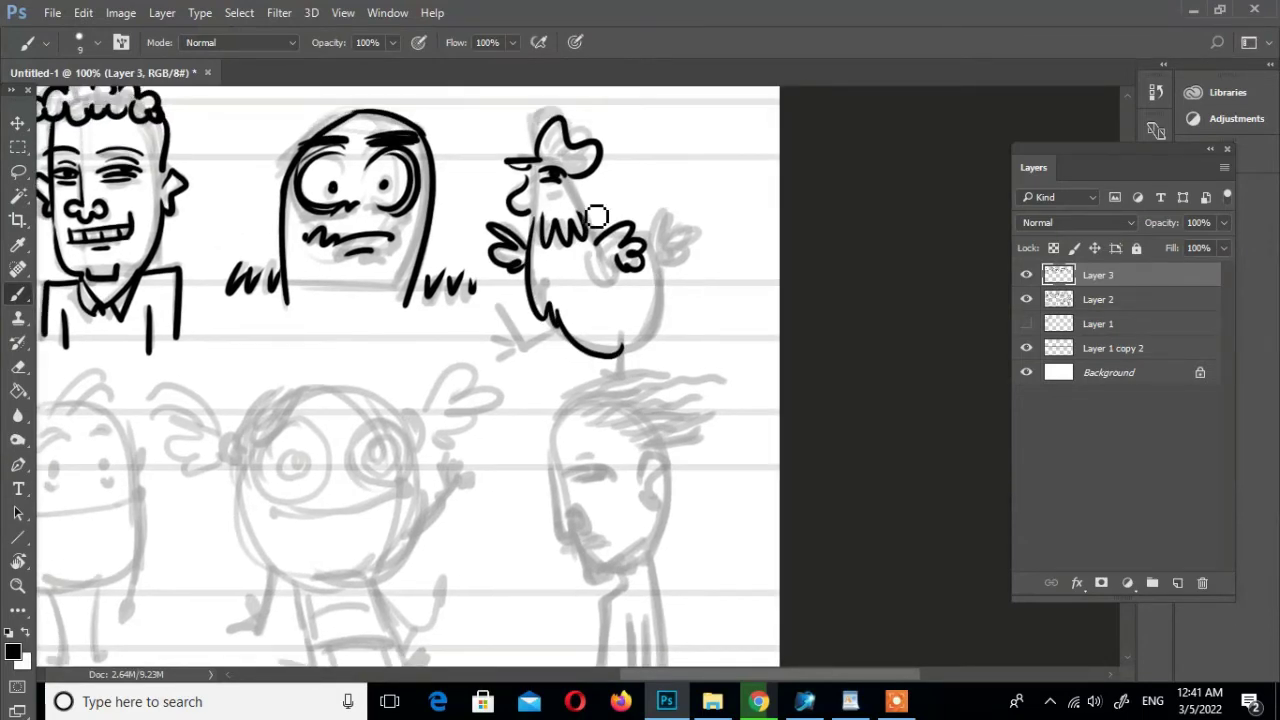
# Ink the chicken's tail feathers, right body side, leg and toes, and touch up the comb
pyautogui.hscroll(1, 631, 212)
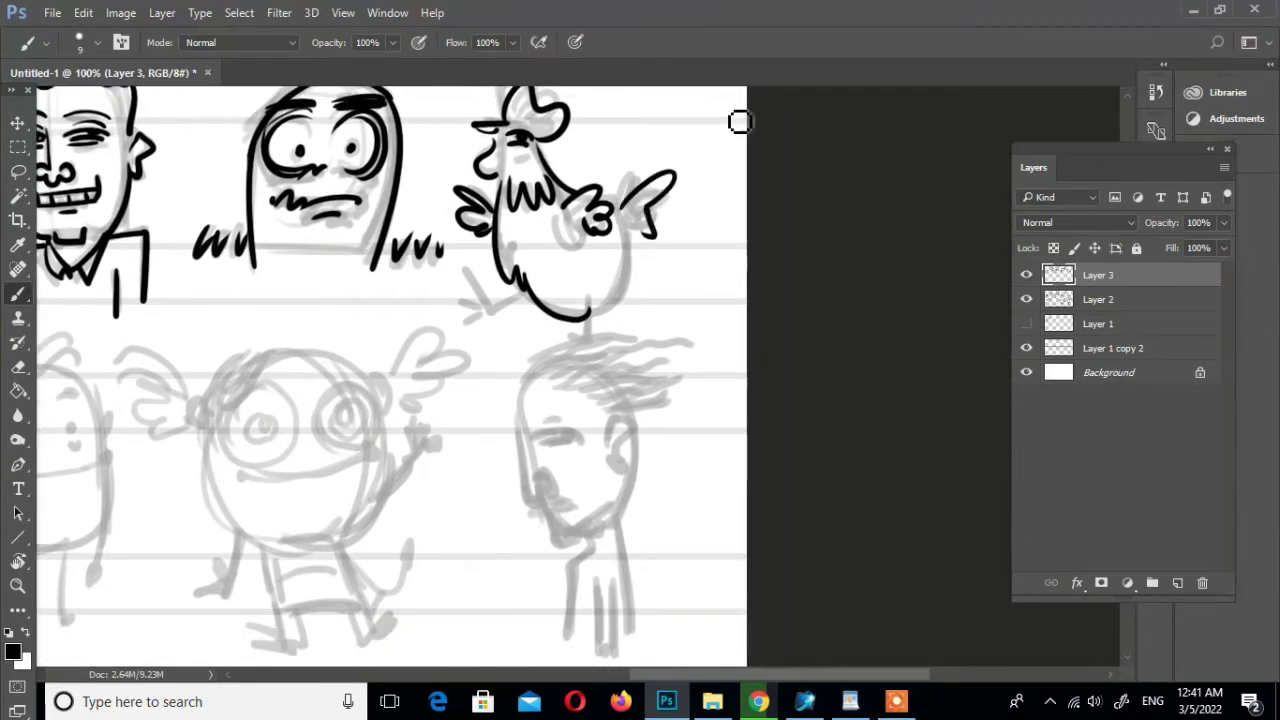
pyautogui.moveTo(630, 215)
pyautogui.mouseDown()
pyautogui.moveTo(668, 195)
pyautogui.moveTo(592, 322)
pyautogui.mouseUp()
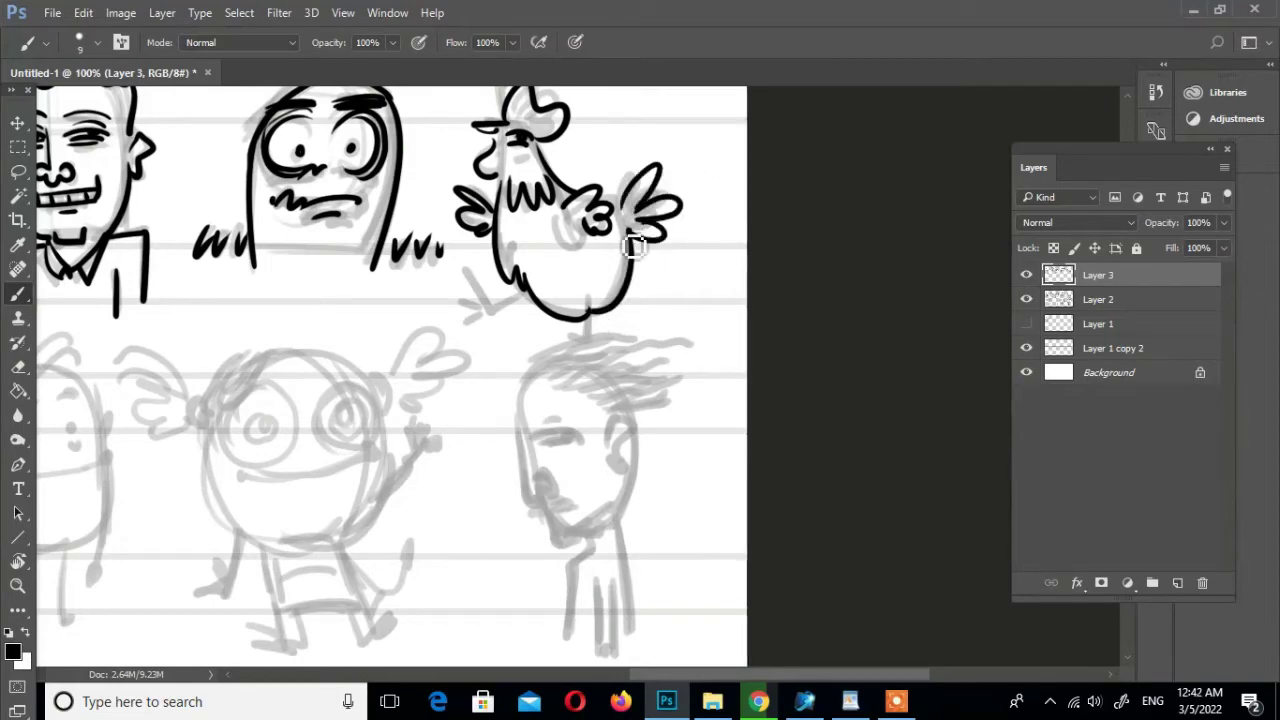
pyautogui.moveTo(569, 227)
pyautogui.mouseDown()
pyautogui.moveTo(625, 215)
pyautogui.moveTo(619, 250)
pyautogui.moveTo(540, 320)
pyautogui.moveTo(515, 325)
pyautogui.moveTo(519, 273)
pyautogui.mouseUp()
pyautogui.moveTo(626, 262); pyautogui.dragTo(598, 320)
pyautogui.moveTo(590, 158); pyautogui.dragTo(612, 258)
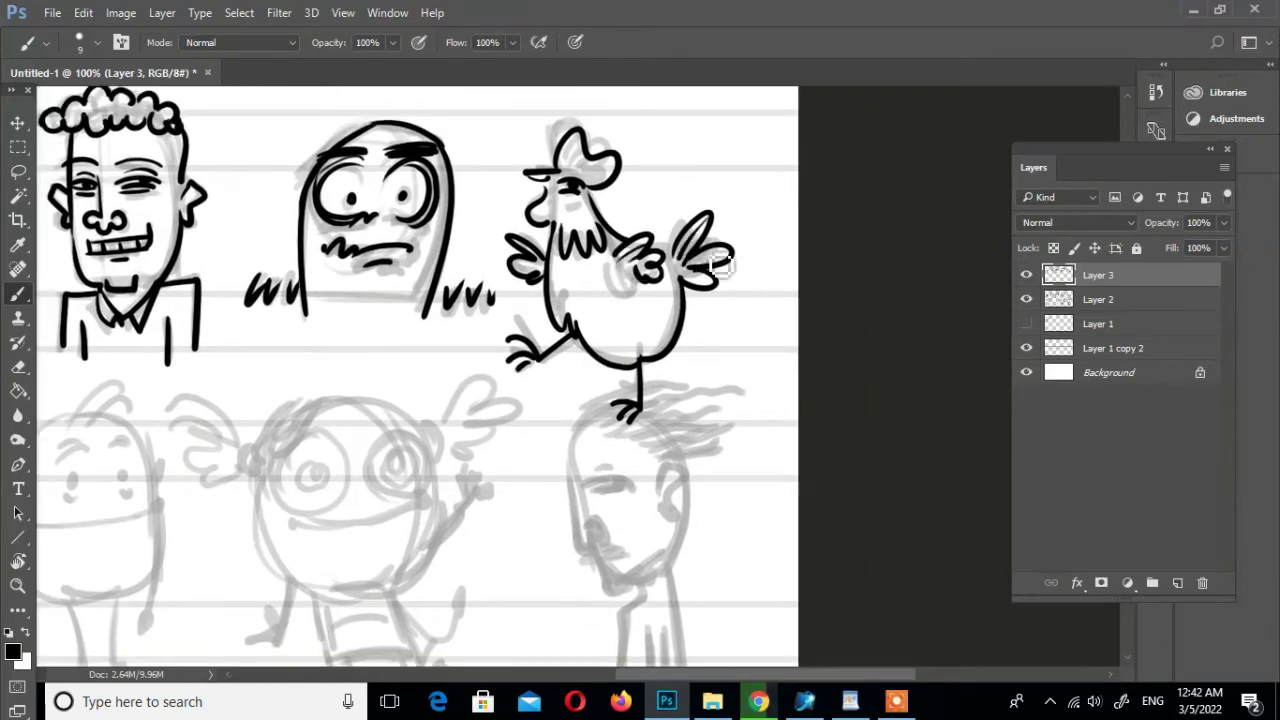
pyautogui.moveTo(580, 396)
pyautogui.mouseDown()
pyautogui.moveTo(758, 241)
pyautogui.moveTo(772, 360)
pyautogui.moveTo(812, 402)
pyautogui.mouseUp()
pyautogui.moveTo(825, 170); pyautogui.dragTo(870, 240)
# Ink the cobra's head arc, eye with lids and pupil, and wavy mouth and neck
pyautogui.moveTo(456, 528)
pyautogui.mouseDown()
pyautogui.moveTo(790, 308)
pyautogui.moveTo(650, 478)
pyautogui.mouseUp()
pyautogui.moveTo(466, 457); pyautogui.dragTo(578, 259)
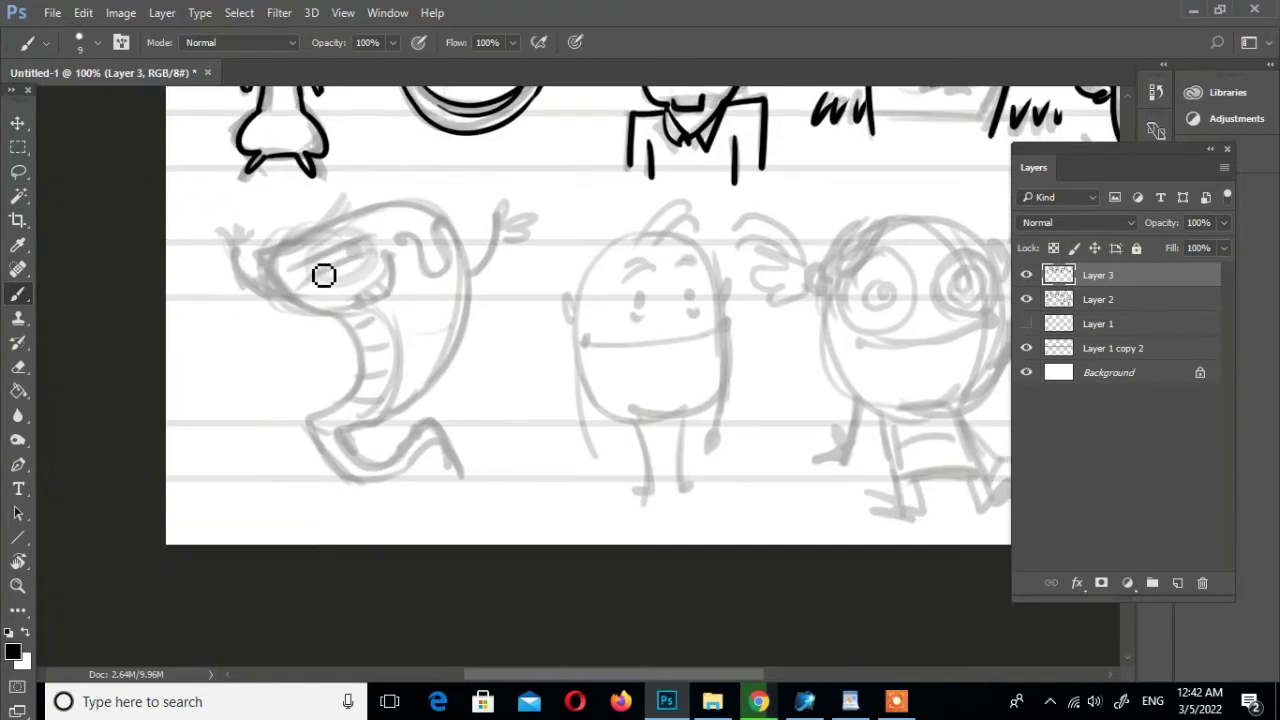
pyautogui.moveTo(310, 272)
pyautogui.mouseDown()
pyautogui.moveTo(372, 242)
pyautogui.moveTo(378, 252)
pyautogui.moveTo(378, 236)
pyautogui.mouseUp()
pyautogui.moveTo(345, 242)
pyautogui.mouseDown()
pyautogui.moveTo(356, 250)
pyautogui.moveTo(346, 300)
pyautogui.mouseUp()
pyautogui.moveTo(398, 266)
pyautogui.mouseDown()
pyautogui.moveTo(357, 311)
pyautogui.moveTo(396, 266)
pyautogui.mouseUp()
pyautogui.hotkey('ctrl', 'z')
pyautogui.moveTo(263, 262)
pyautogui.mouseDown()
pyautogui.moveTo(340, 329)
pyautogui.moveTo(357, 395)
pyautogui.moveTo(388, 286)
pyautogui.moveTo(477, 334)
pyautogui.moveTo(365, 437)
pyautogui.moveTo(348, 472)
pyautogui.moveTo(357, 488)
pyautogui.moveTo(428, 451)
pyautogui.moveTo(457, 470)
pyautogui.mouseUp()
# Undo a stray stroke, cancel an accidental crop, then ink the cobra's head spiral and belly stripes
pyautogui.hotkey('ctrl', 'z')
pyautogui.press('c')
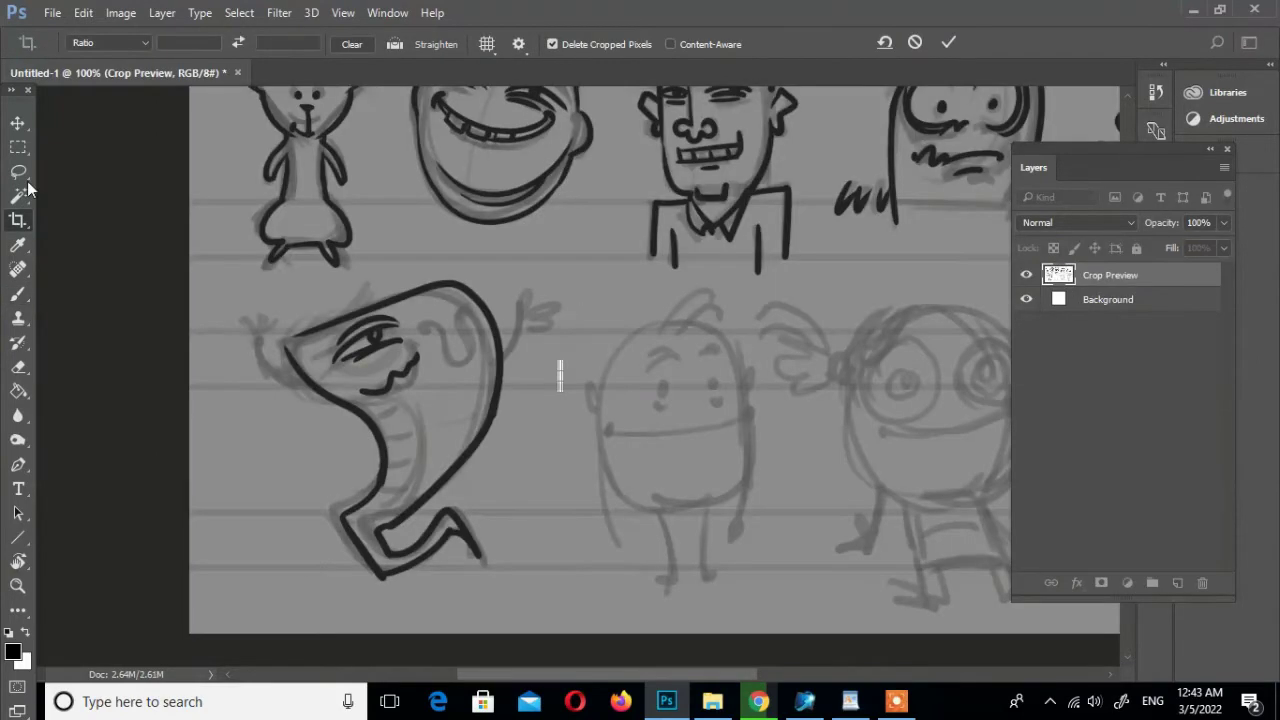
pyautogui.press('Escape')
pyautogui.press('b')
pyautogui.moveTo(460, 268)
pyautogui.mouseDown()
pyautogui.moveTo(429, 251)
pyautogui.moveTo(455, 262)
pyautogui.mouseUp()
pyautogui.moveTo(290, 258); pyautogui.dragTo(262, 256)
pyautogui.moveTo(372, 330)
pyautogui.mouseDown()
pyautogui.moveTo(394, 326)
pyautogui.moveTo(398, 376)
pyautogui.mouseUp()
pyautogui.moveTo(364, 396)
pyautogui.mouseDown()
pyautogui.moveTo(394, 392)
pyautogui.moveTo(386, 404)
pyautogui.mouseUp()
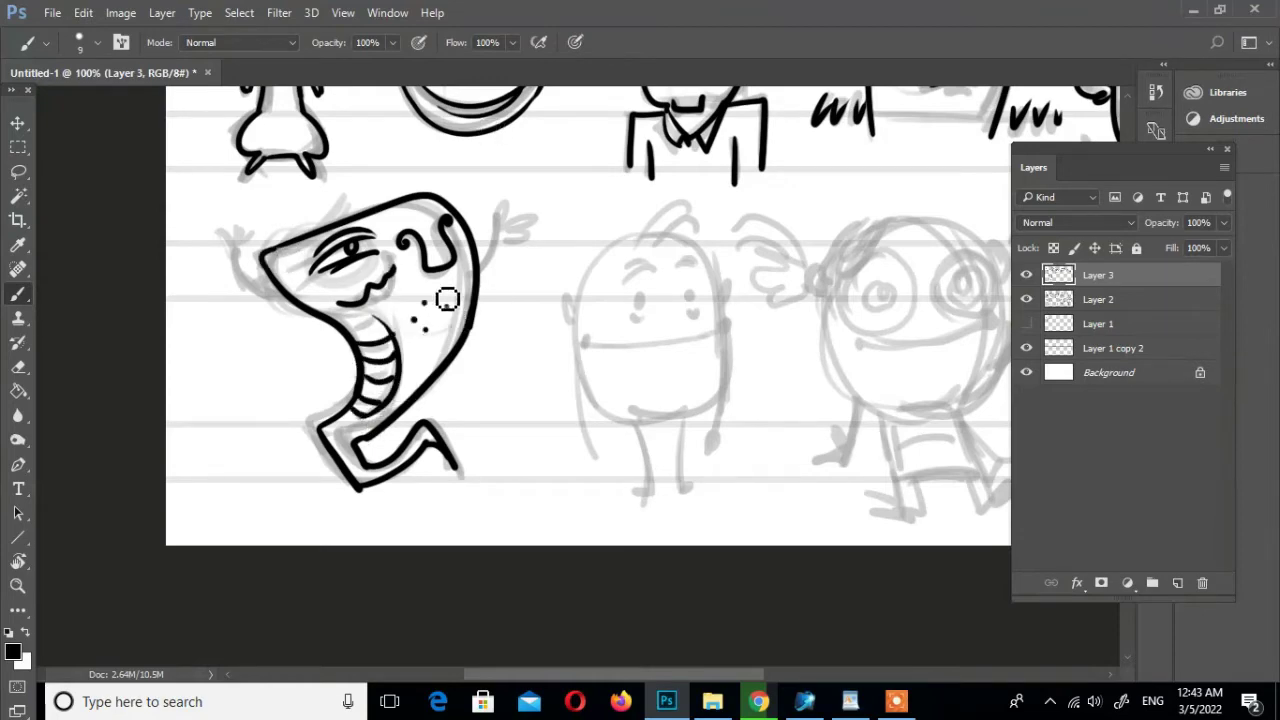
# Dot six spots on the cobra's hood, ink its raised arms and hatch tail stripes
pyautogui.click(438, 288)
pyautogui.click(451, 282)
pyautogui.click(463, 288)
pyautogui.click(446, 302)
pyautogui.click(458, 300)
pyautogui.click(462, 314)
pyautogui.moveTo(482, 258)
pyautogui.mouseDown()
pyautogui.moveTo(503, 206)
pyautogui.moveTo(534, 214)
pyautogui.mouseUp()
pyautogui.hotkey('ctrl', 'z')
pyautogui.moveTo(292, 310); pyautogui.dragTo(228, 264)
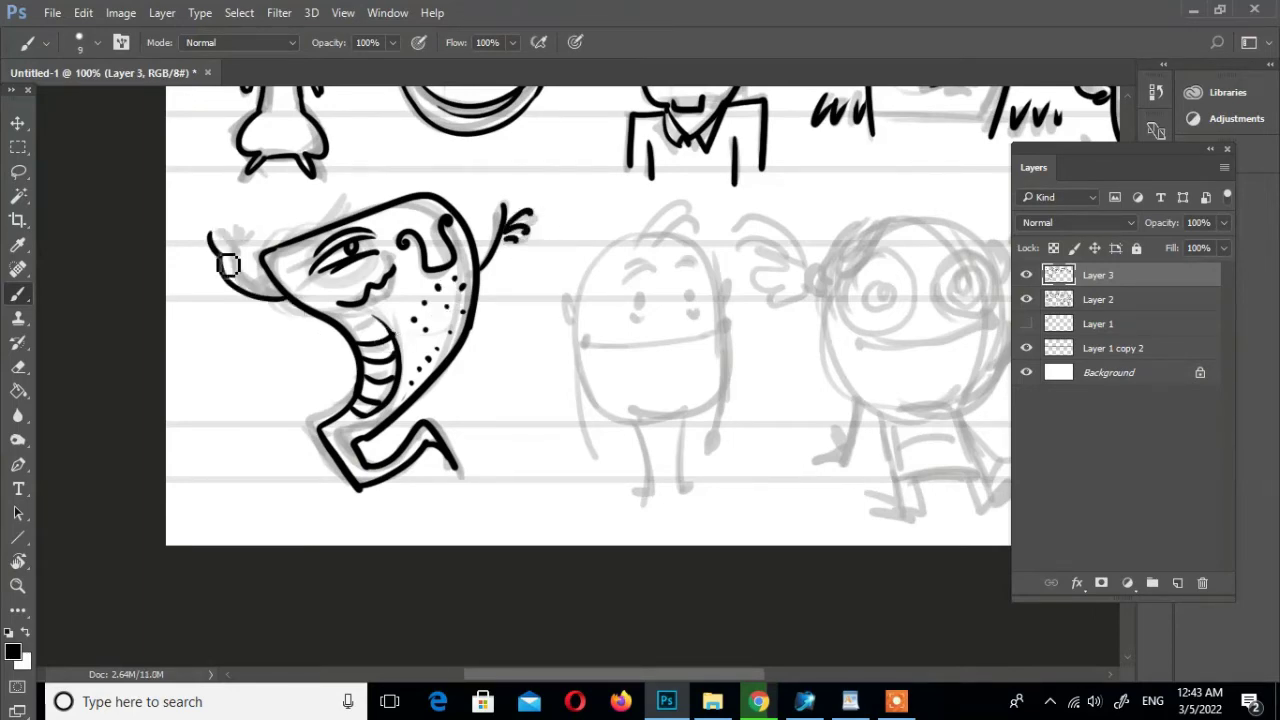
pyautogui.moveTo(340, 436)
pyautogui.mouseDown()
pyautogui.moveTo(366, 424)
pyautogui.moveTo(372, 456)
pyautogui.mouseUp()
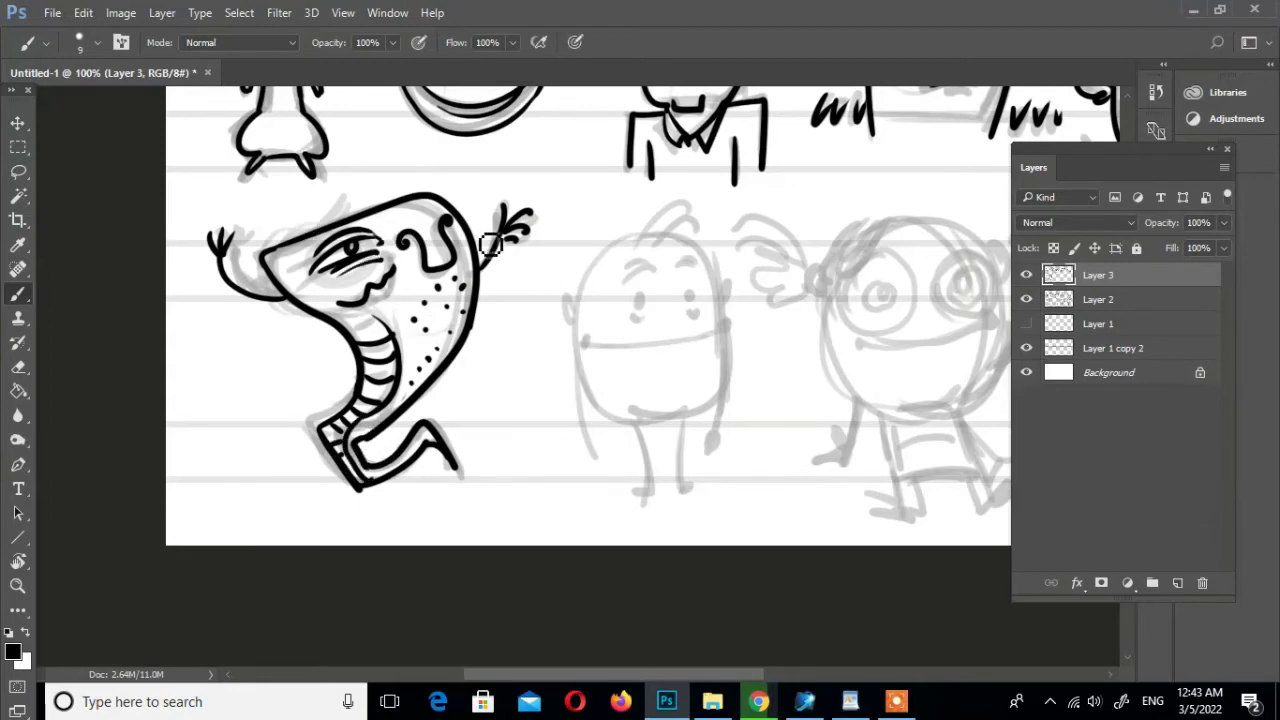
# Outline the egg-shaped character's head, closing its bottom curve
pyautogui.hscroll(2, 537, 223)
pyautogui.moveTo(541, 230)
pyautogui.mouseDown()
pyautogui.moveTo(515, 392)
pyautogui.moveTo(622, 373)
pyautogui.mouseUp()
pyautogui.moveTo(507, 397); pyautogui.dragTo(622, 375)
# Ink the egg character's eyebrow, mouth, both ears and hair strokes in black
pyautogui.moveTo(514, 256)
pyautogui.mouseDown()
pyautogui.moveTo(545, 251)
pyautogui.moveTo(536, 285)
pyautogui.moveTo(578, 280)
pyautogui.mouseUp()
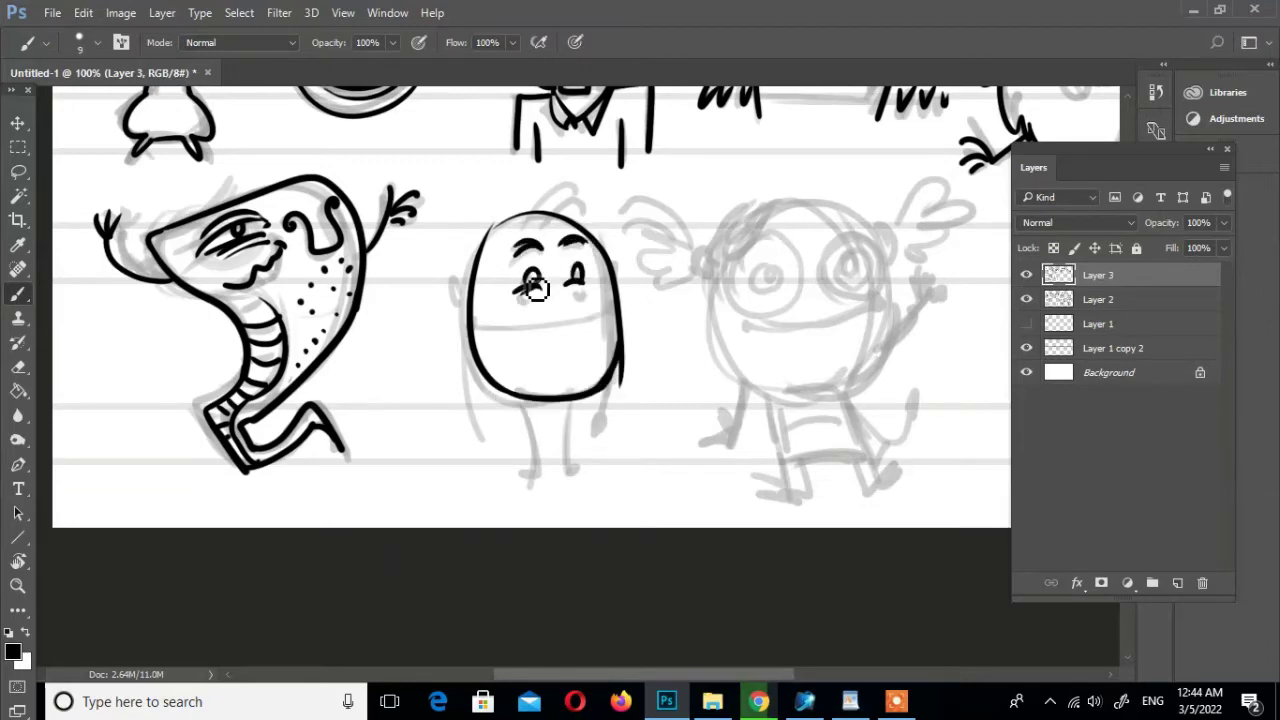
pyautogui.moveTo(478, 327); pyautogui.dragTo(605, 322)
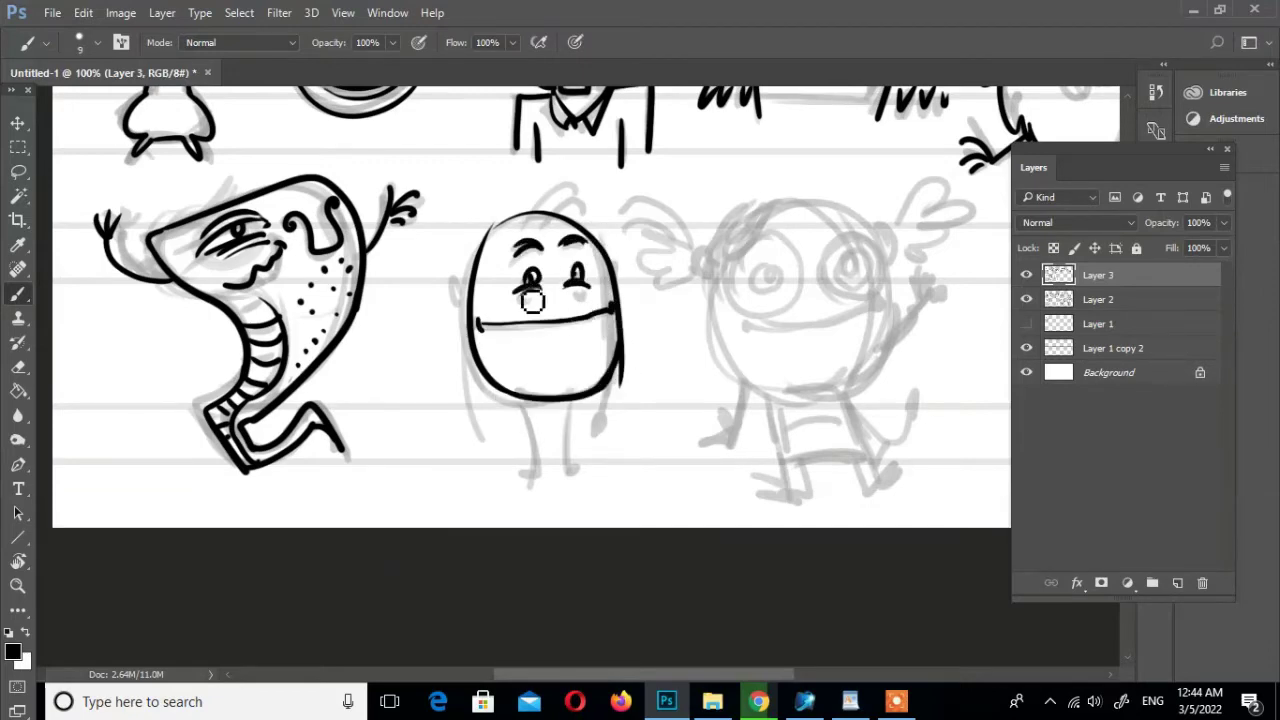
pyautogui.moveTo(455, 289); pyautogui.dragTo(460, 313)
pyautogui.moveTo(624, 282); pyautogui.dragTo(630, 298)
pyautogui.moveTo(536, 210); pyautogui.dragTo(590, 196)
pyautogui.moveTo(556, 211); pyautogui.dragTo(585, 203)
# Extend the egg character's sides into black legs and feet
pyautogui.scroll(-3, 460, 265)
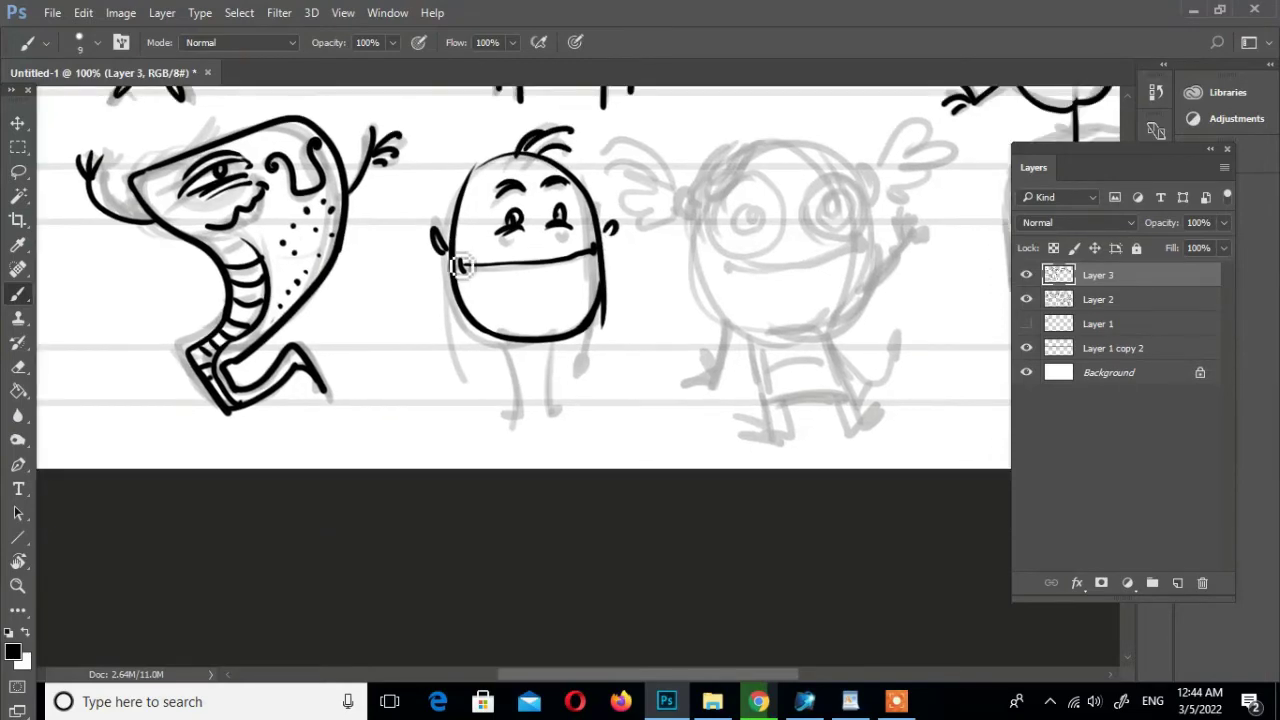
pyautogui.moveTo(455, 268); pyautogui.dragTo(462, 392)
pyautogui.moveTo(603, 292); pyautogui.dragTo(597, 391)
pyautogui.moveTo(506, 338); pyautogui.dragTo(497, 420)
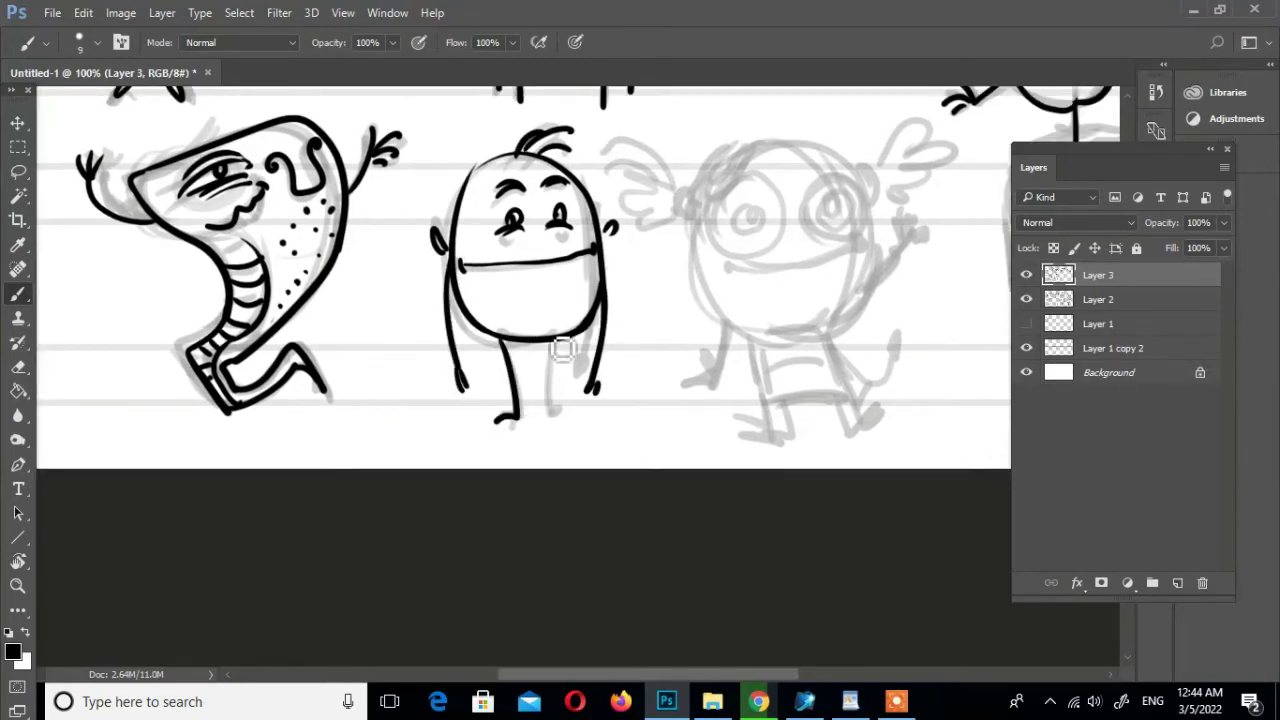
pyautogui.moveTo(562, 348); pyautogui.dragTo(562, 416)
# Ink the round character's two eyes with spiral pupils and its smile
pyautogui.scroll(2, 500, 300)
pyautogui.hscroll(3, 500, 300)
pyautogui.moveTo(458, 258)
pyautogui.mouseDown()
pyautogui.moveTo(449, 343)
pyautogui.moveTo(478, 292)
pyautogui.moveTo(470, 268)
pyautogui.moveTo(551, 323)
pyautogui.mouseUp()
pyautogui.moveTo(458, 290); pyautogui.dragTo(440, 296)
pyautogui.moveTo(560, 290); pyautogui.dragTo(540, 290)
pyautogui.scroll(-1, 540, 300)
pyautogui.moveTo(428, 320)
pyautogui.mouseDown()
pyautogui.moveTo(425, 333)
pyautogui.moveTo(577, 305)
pyautogui.mouseUp()
# Outline the round head with an ear bump and feathered wings on both sides
pyautogui.moveTo(392, 245)
pyautogui.mouseDown()
pyautogui.moveTo(447, 203)
pyautogui.moveTo(471, 405)
pyautogui.moveTo(580, 280)
pyautogui.mouseUp()
pyautogui.moveTo(395, 272); pyautogui.dragTo(557, 382)
pyautogui.moveTo(385, 250)
pyautogui.mouseDown()
pyautogui.moveTo(395, 278)
pyautogui.moveTo(315, 220)
pyautogui.mouseUp()
pyautogui.moveTo(315, 235)
pyautogui.mouseDown()
pyautogui.moveTo(370, 285)
pyautogui.moveTo(310, 222)
pyautogui.mouseUp()
pyautogui.moveTo(382, 270); pyautogui.dragTo(315, 265)
pyautogui.moveTo(580, 235)
pyautogui.mouseDown()
pyautogui.moveTo(626, 194)
pyautogui.moveTo(645, 215)
pyautogui.mouseUp()
pyautogui.moveTo(645, 215); pyautogui.dragTo(593, 238)
# Re-ink the pigtailed character's head, then trace its two legs and claw feet
pyautogui.moveTo(390, 270); pyautogui.dragTo(530, 210)
pyautogui.scroll(-3, 423, 323)
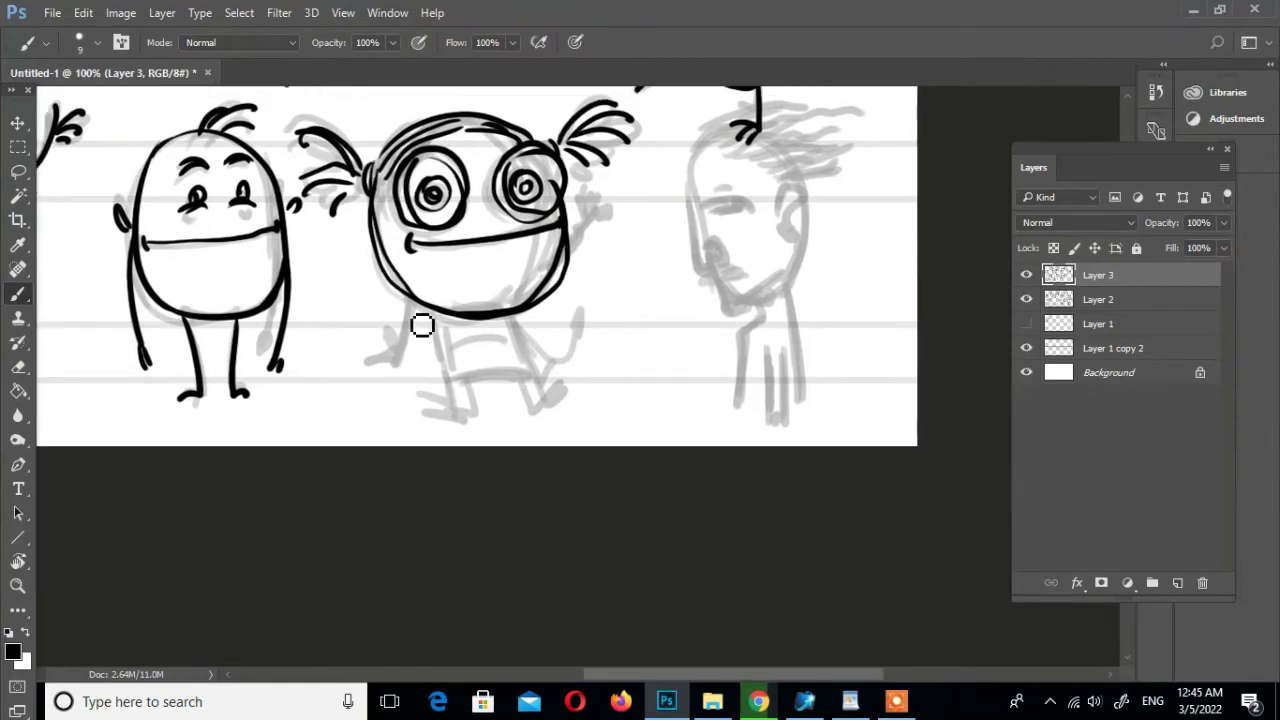
pyautogui.moveTo(412, 300)
pyautogui.mouseDown()
pyautogui.moveTo(400, 385)
pyautogui.moveTo(366, 381)
pyautogui.moveTo(460, 405)
pyautogui.mouseUp()
pyautogui.moveTo(515, 318); pyautogui.dragTo(572, 402)
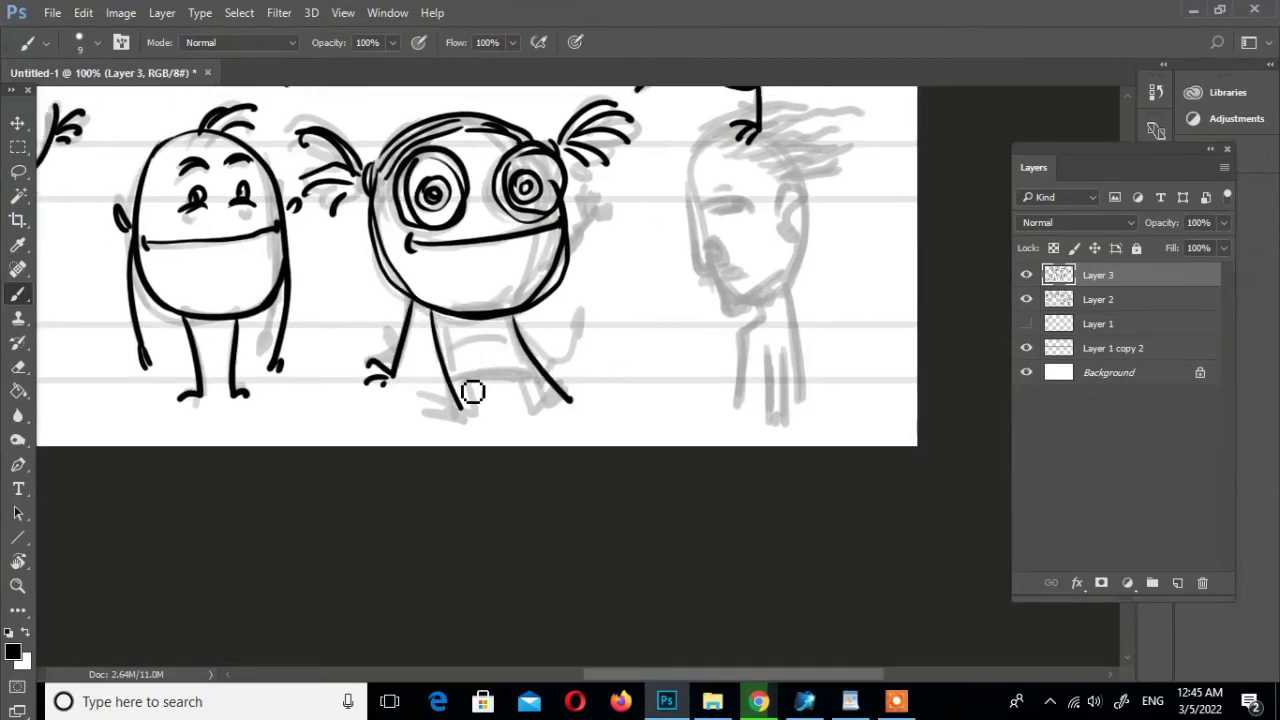
pyautogui.moveTo(478, 398)
pyautogui.mouseDown()
pyautogui.moveTo(531, 371)
pyautogui.moveTo(598, 372)
pyautogui.moveTo(415, 420)
pyautogui.mouseUp()
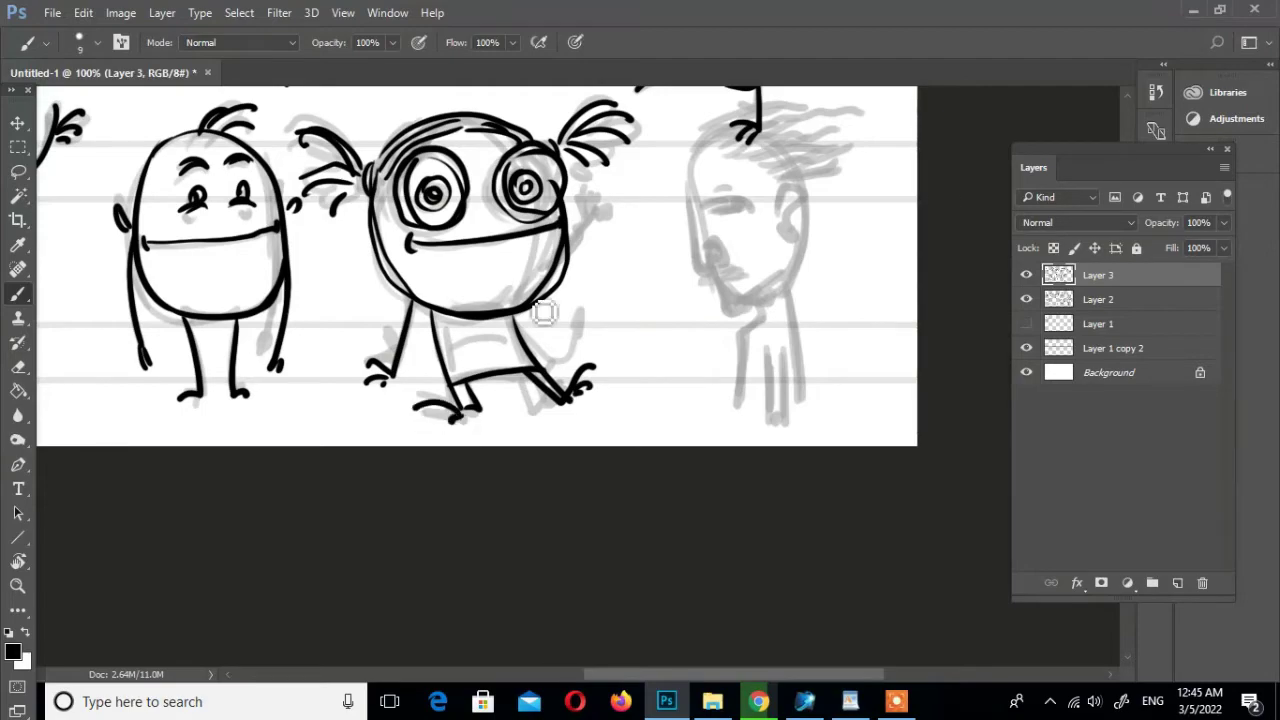
pyautogui.scroll(2, 583, 323)
pyautogui.moveTo(866, 250)
pyautogui.mouseDown()
pyautogui.moveTo(692, 288)
pyautogui.moveTo(763, 400)
pyautogui.moveTo(684, 268)
pyautogui.mouseUp()
# Return to Layer 3 and ink the profile man's eyebrow and head outline
pyautogui.press('v')
pyautogui.click(1098, 299)
pyautogui.press('b')
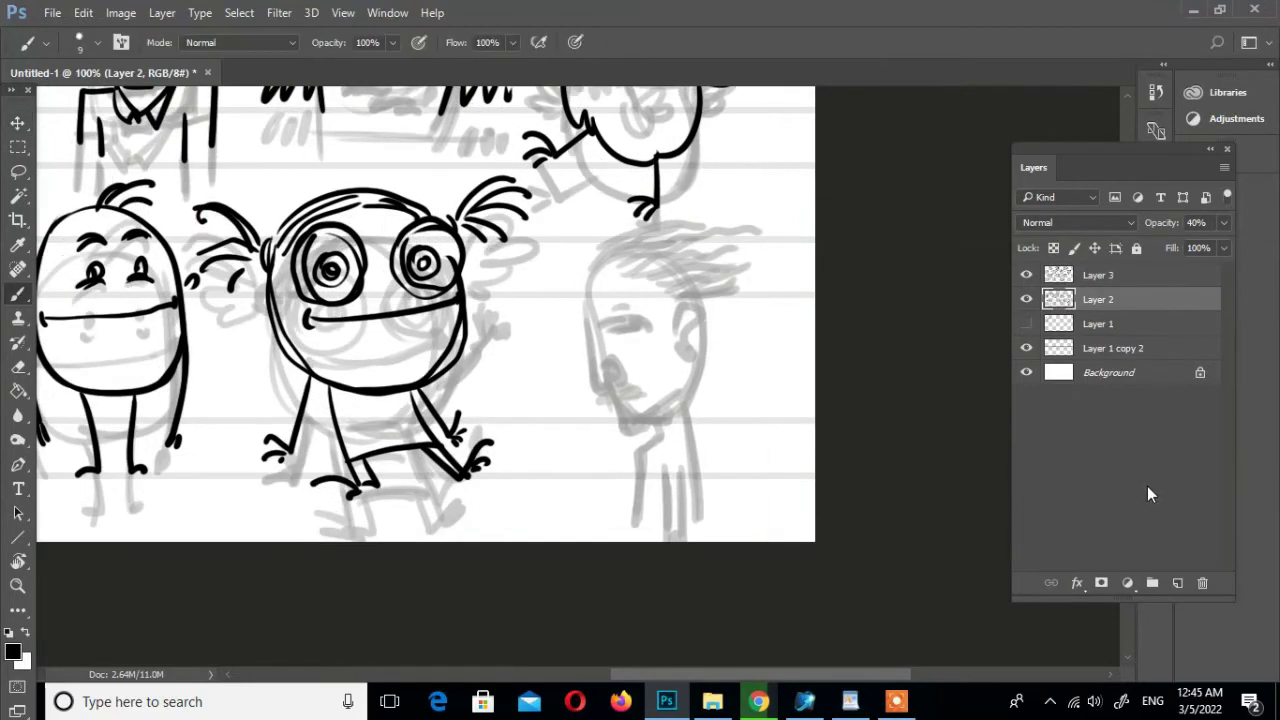
pyautogui.click(1117, 275)
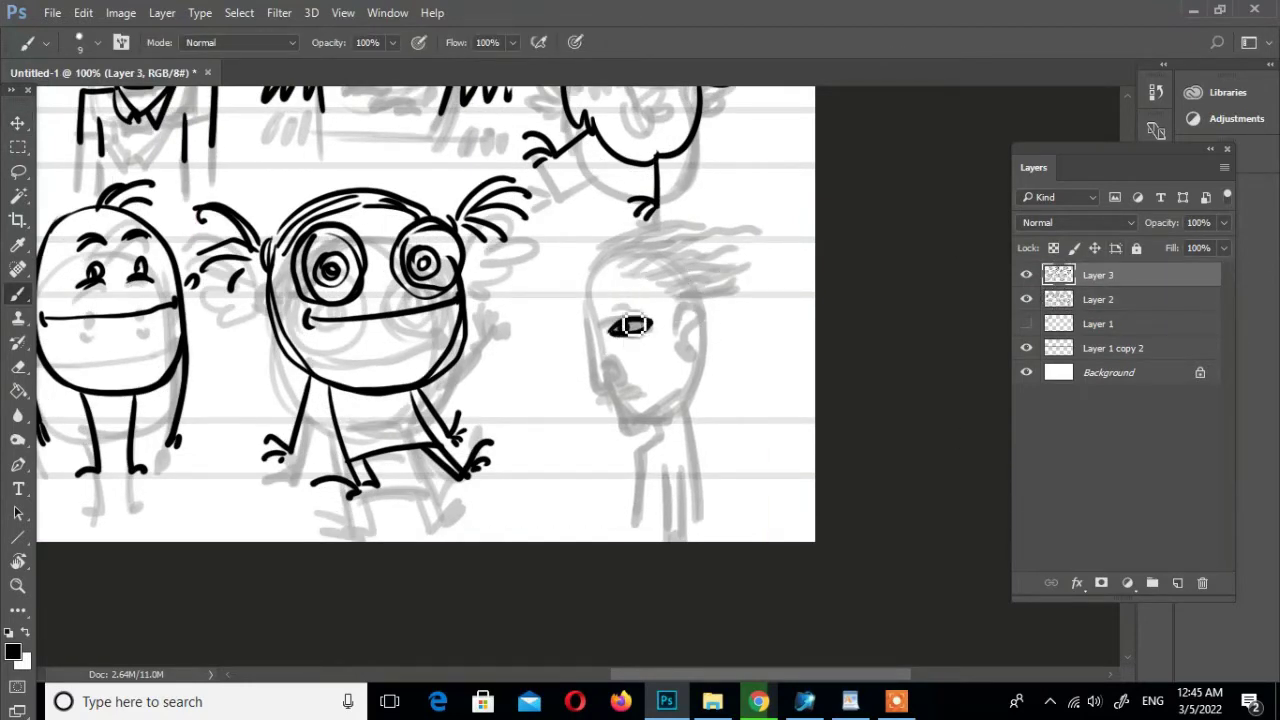
pyautogui.moveTo(603, 307)
pyautogui.mouseDown()
pyautogui.moveTo(643, 309)
pyautogui.moveTo(606, 409)
pyautogui.moveTo(612, 372)
pyautogui.moveTo(644, 414)
pyautogui.moveTo(634, 434)
pyautogui.moveTo(667, 418)
pyautogui.mouseUp()
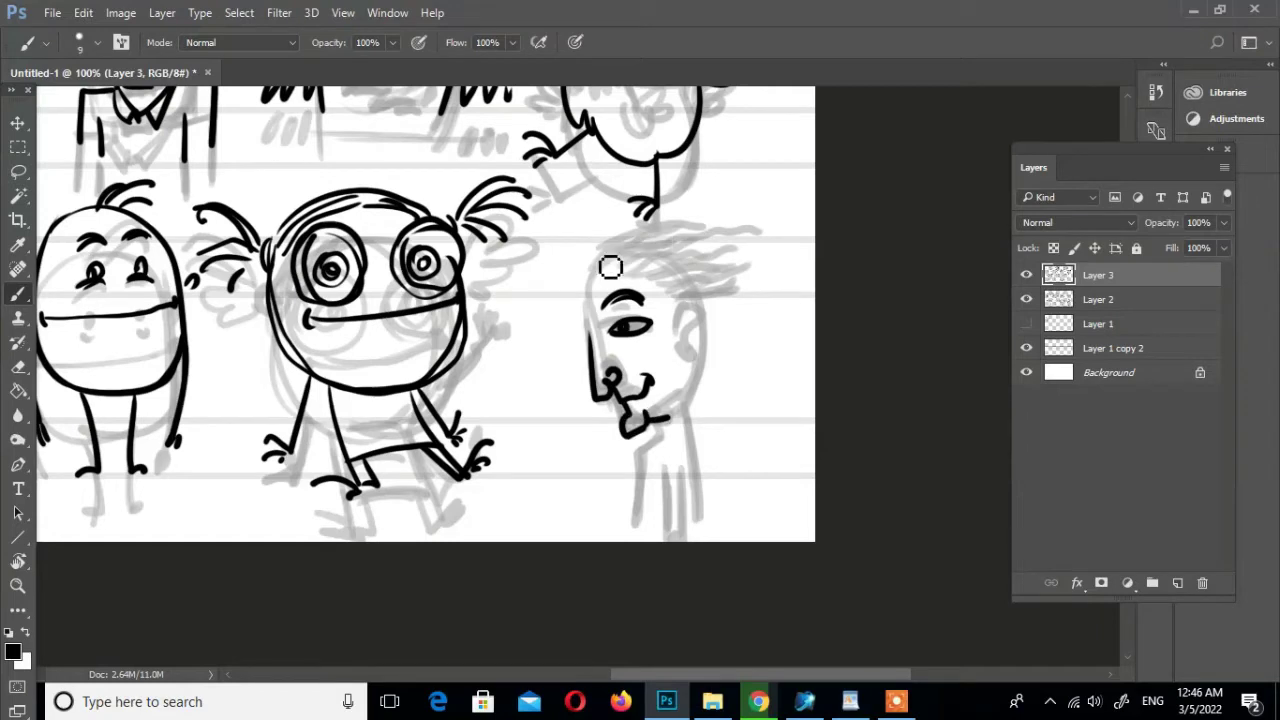
pyautogui.moveTo(622, 246)
pyautogui.mouseDown()
pyautogui.moveTo(586, 300)
pyautogui.moveTo(709, 240)
pyautogui.mouseUp()
# Ink the profile man's wavy hair strokes and question-mark-shaped ear
pyautogui.moveTo(634, 280)
pyautogui.mouseDown()
pyautogui.moveTo(728, 238)
pyautogui.moveTo(734, 250)
pyautogui.mouseUp()
pyautogui.moveTo(656, 298); pyautogui.dragTo(748, 267)
pyautogui.moveTo(608, 264); pyautogui.dragTo(728, 230)
pyautogui.moveTo(642, 236); pyautogui.dragTo(704, 212)
pyautogui.moveTo(678, 322)
pyautogui.mouseDown()
pyautogui.moveTo(697, 334)
pyautogui.moveTo(688, 356)
pyautogui.moveTo(760, 302)
pyautogui.moveTo(752, 322)
pyautogui.mouseUp()
pyautogui.moveTo(692, 362); pyautogui.dragTo(748, 345)
pyautogui.moveTo(690, 390)
pyautogui.mouseDown()
pyautogui.moveTo(738, 378)
pyautogui.moveTo(667, 312)
pyautogui.moveTo(610, 456)
pyautogui.mouseUp()
# Ink the neck lines below the chin and the collar strokes
pyautogui.moveTo(670, 330)
pyautogui.mouseDown()
pyautogui.moveTo(686, 340)
pyautogui.moveTo(727, 458)
pyautogui.mouseUp()
pyautogui.scroll(2, 734, 477)
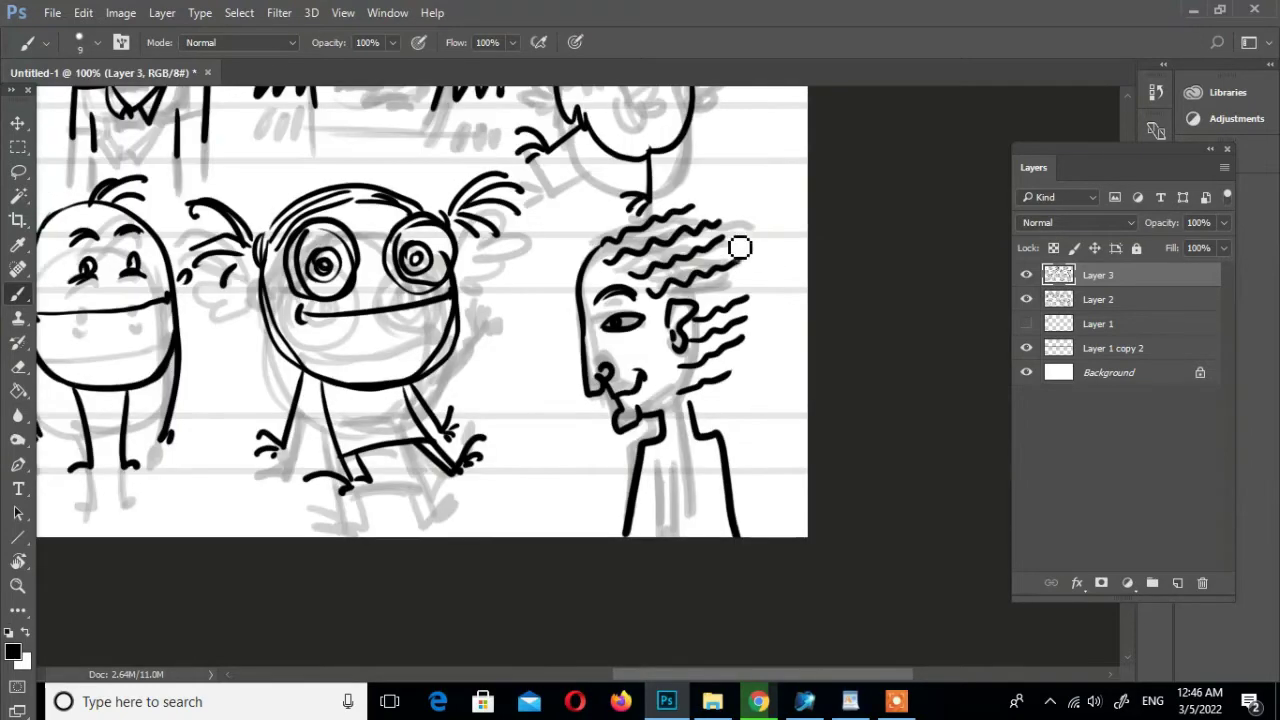
pyautogui.moveTo(658, 480); pyautogui.dragTo(648, 535)
pyautogui.scroll(1, 658, 492)
pyautogui.moveTo(664, 458); pyautogui.dragTo(700, 500)
pyautogui.moveTo(734, 452)
pyautogui.mouseDown()
pyautogui.moveTo(690, 492)
pyautogui.moveTo(722, 476)
pyautogui.mouseUp()
# Hide Layer 1 copy 2 and Layer 2 sketches and zoom to 100% on the top-left characters
pyautogui.click(1026, 348)
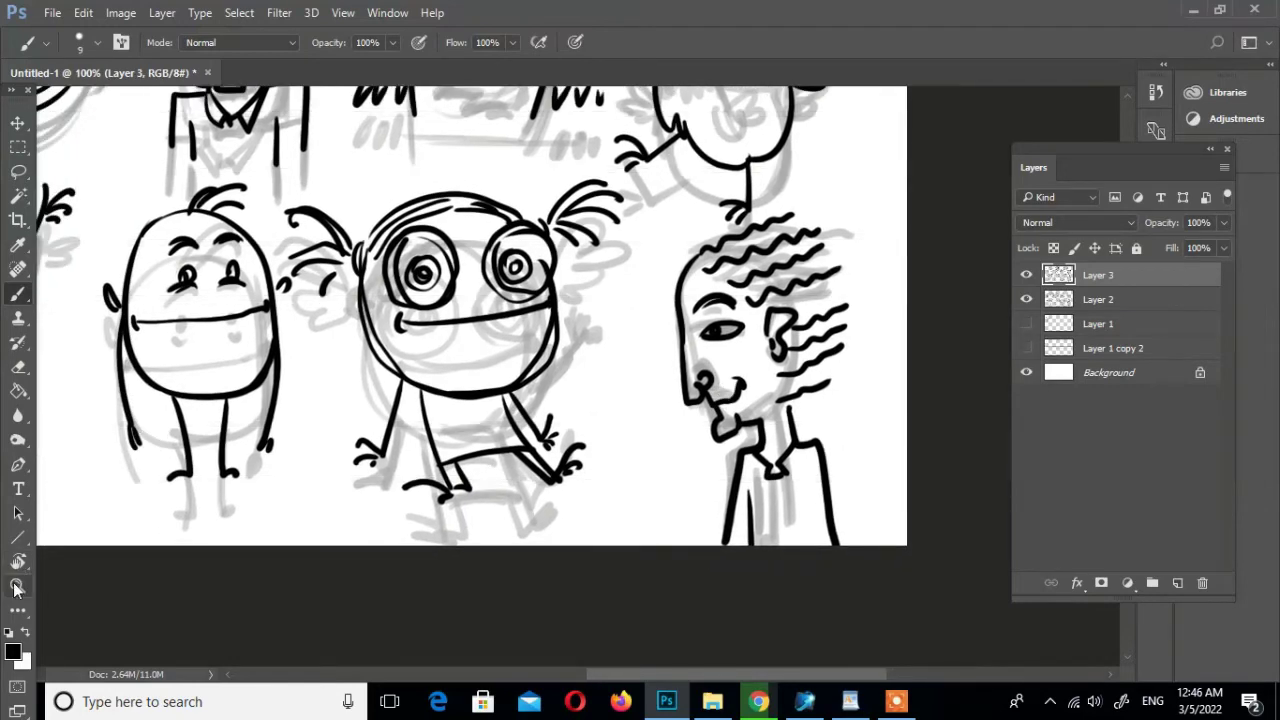
pyautogui.press('z')
pyautogui.hotkey('ctrl', '-')
pyautogui.hotkey('ctrl', '-')
pyautogui.click(1026, 299)
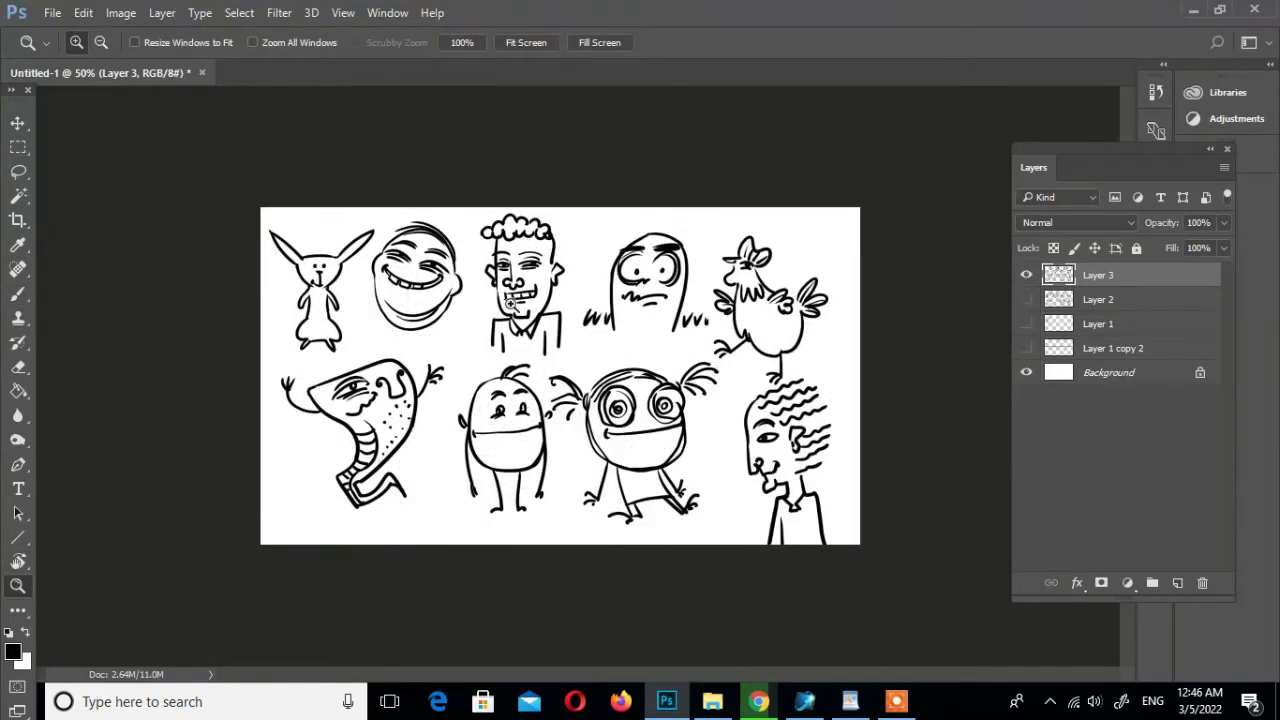
pyautogui.hotkey('ctrl', '+')
pyautogui.click(905, 700)
pyautogui.click(1222, 632)
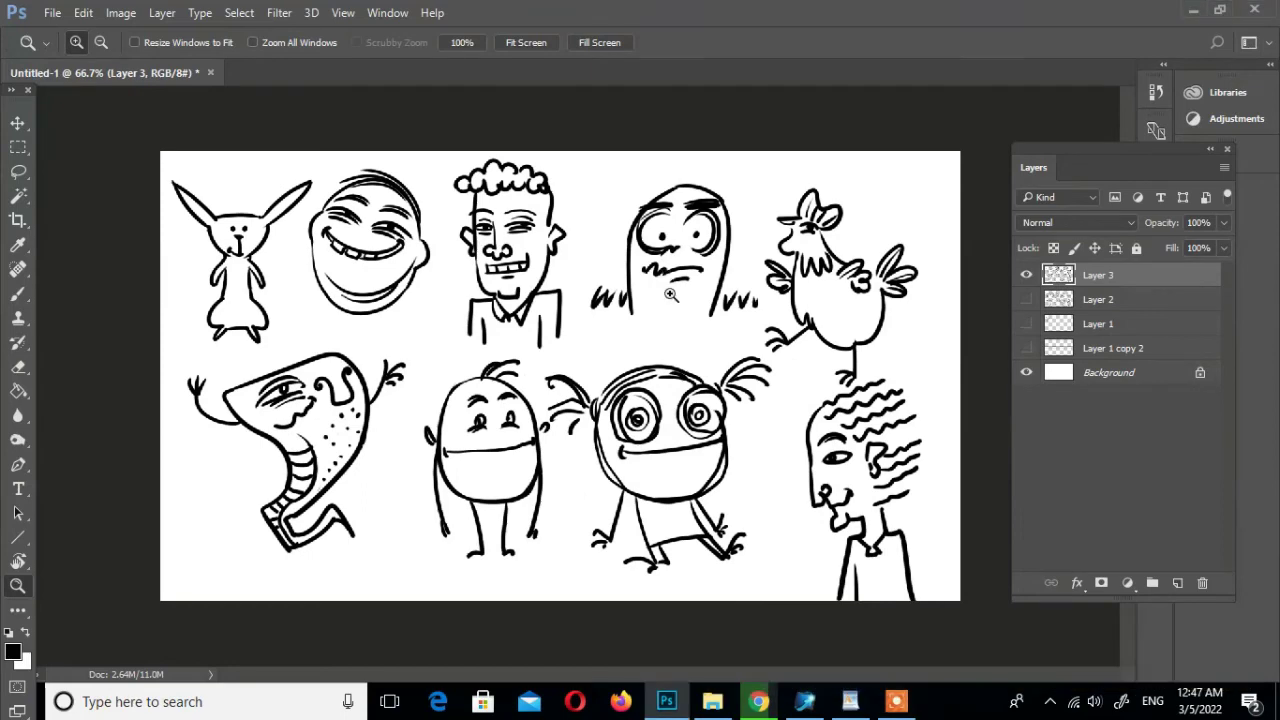
pyautogui.click(320, 245)
# Create Layer 4 for colour and set the foreground colour to orange
pyautogui.press('b')
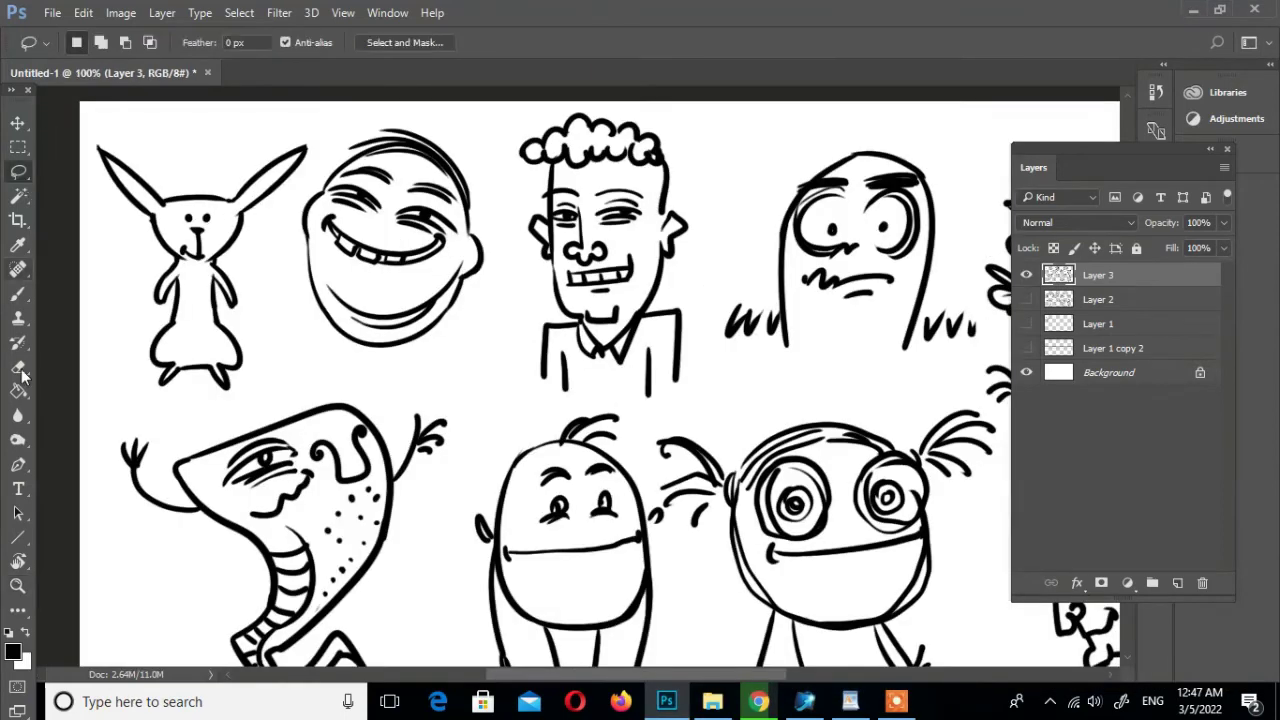
pyautogui.hotkey('ctrl', 'shift', 'alt', 'n')
pyautogui.press('i')
pyautogui.click(12, 648)
pyautogui.click(647, 385)
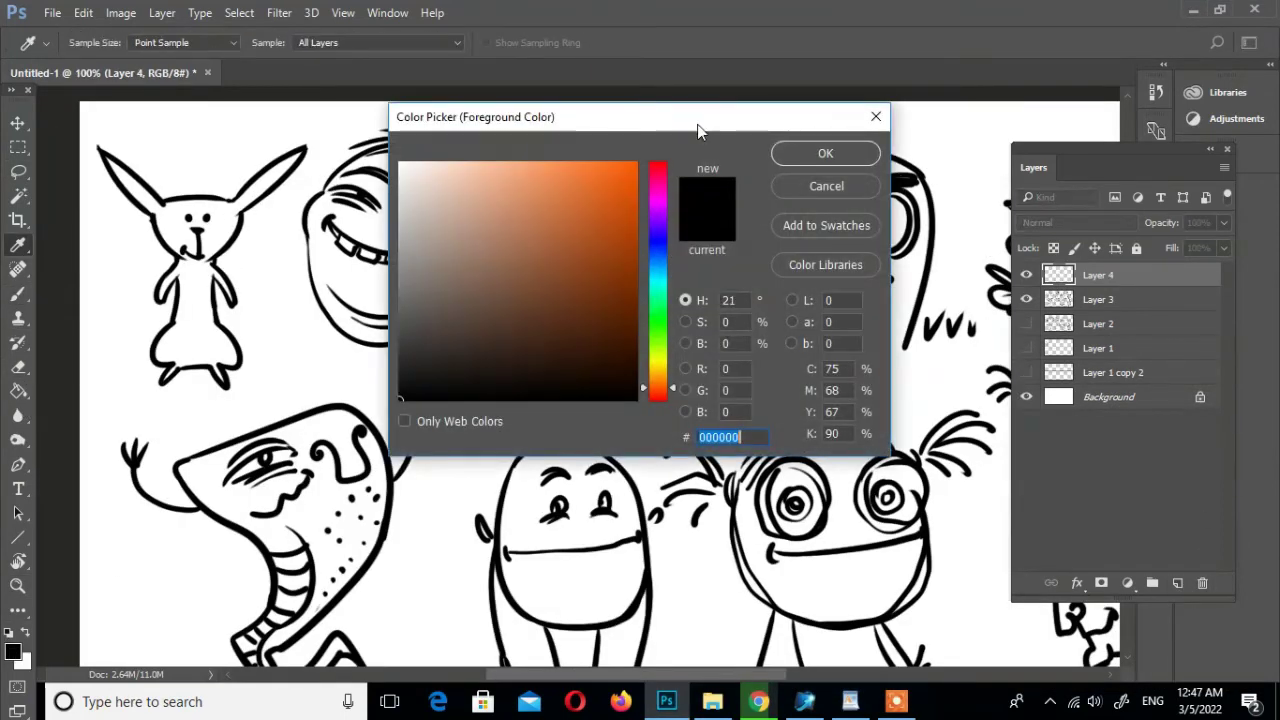
pyautogui.moveTo(697, 124); pyautogui.dragTo(899, 94)
pyautogui.click(758, 140)
pyautogui.press('Return')
pyautogui.click(18, 295)
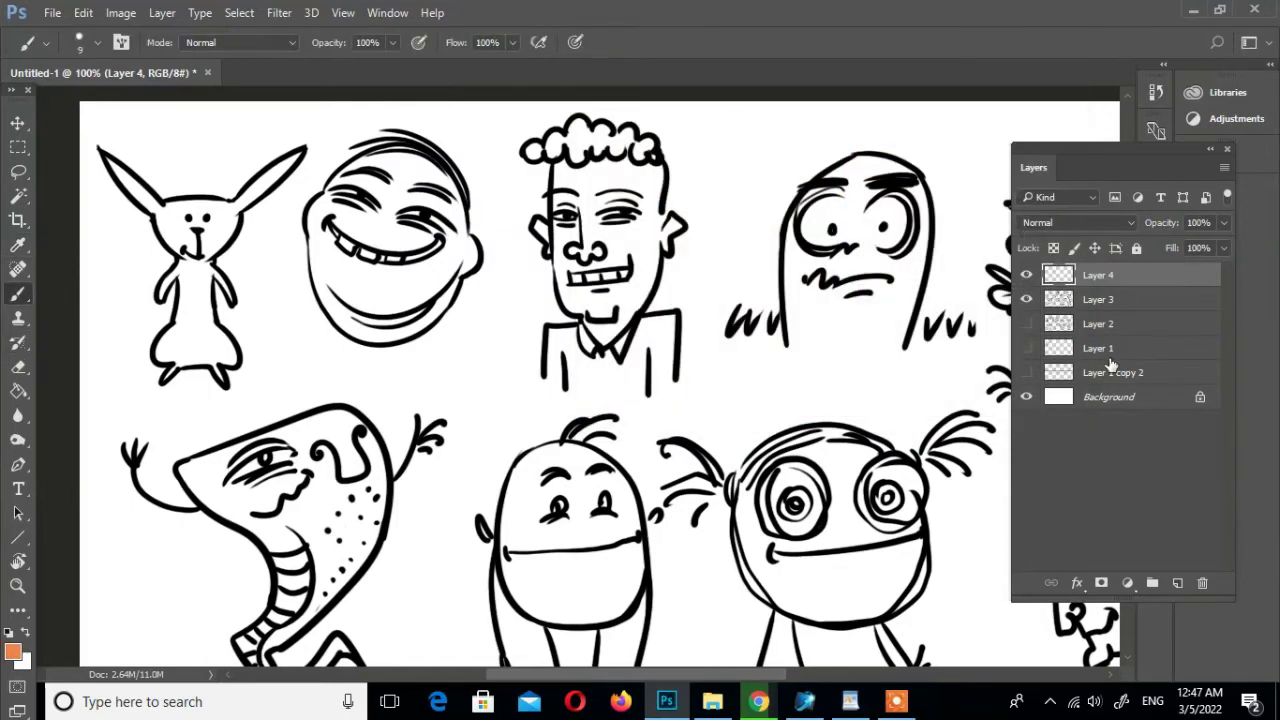
pyautogui.click(1110, 350)
pyautogui.hotkey('ctrl', 'shift', 'alt', 'n')
# Paint the grinning round face orange with a light peach highlight on its upper left
pyautogui.press(']')
pyautogui.press(']')
pyautogui.press(']')
pyautogui.moveTo(407, 193)
pyautogui.mouseDown()
pyautogui.moveTo(390, 175)
pyautogui.moveTo(350, 300)
pyautogui.moveTo(450, 300)
pyautogui.mouseUp()
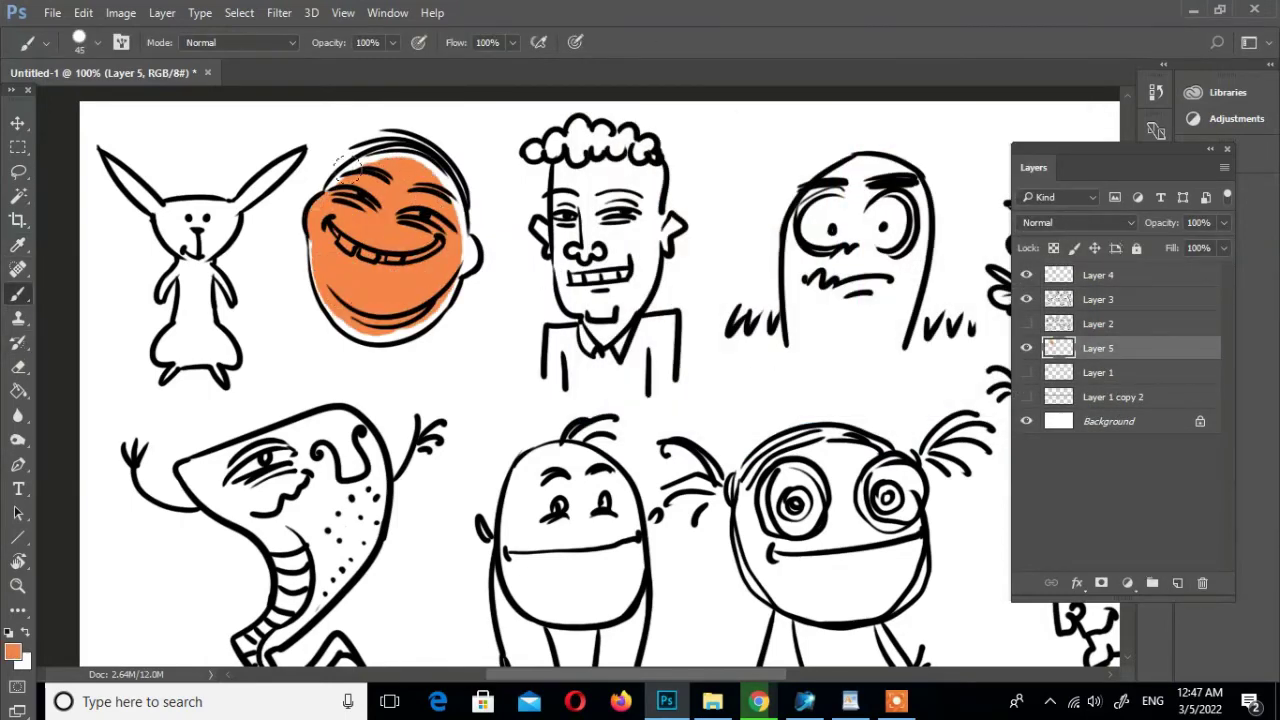
pyautogui.moveTo(348, 170); pyautogui.dragTo(432, 250)
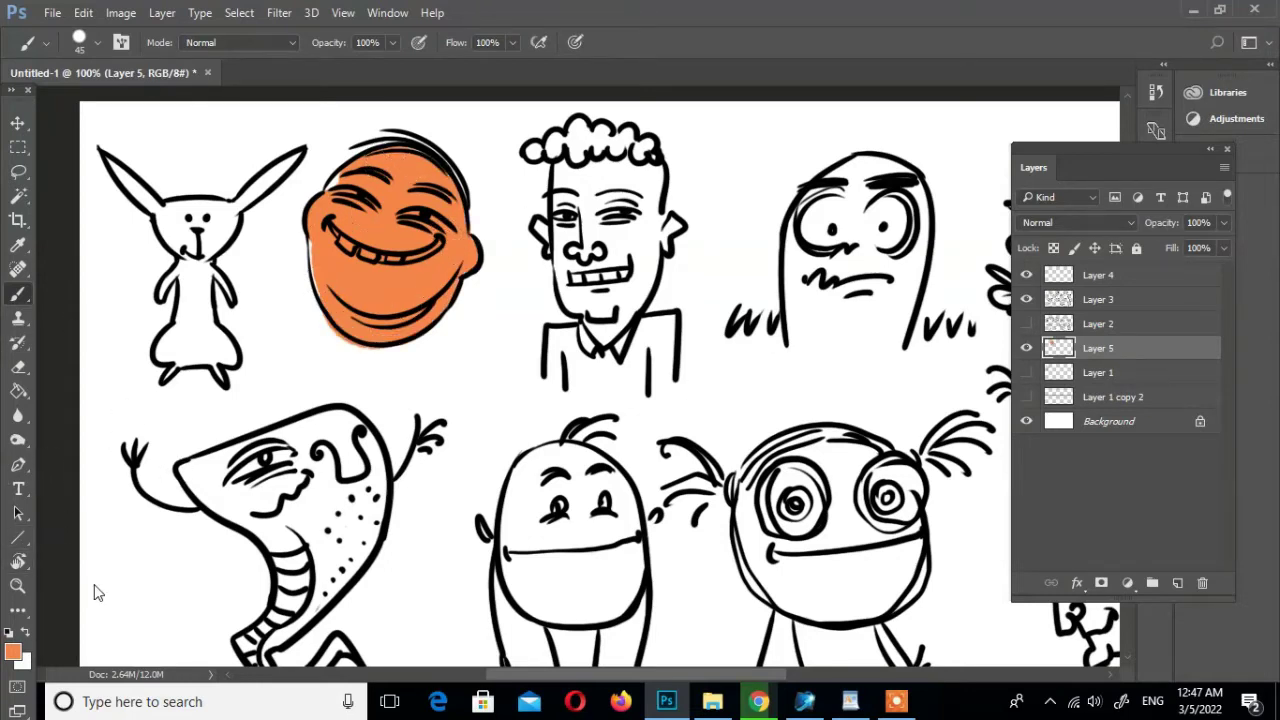
pyautogui.click(13, 651)
pyautogui.click(660, 100)
pyautogui.click(1043, 120)
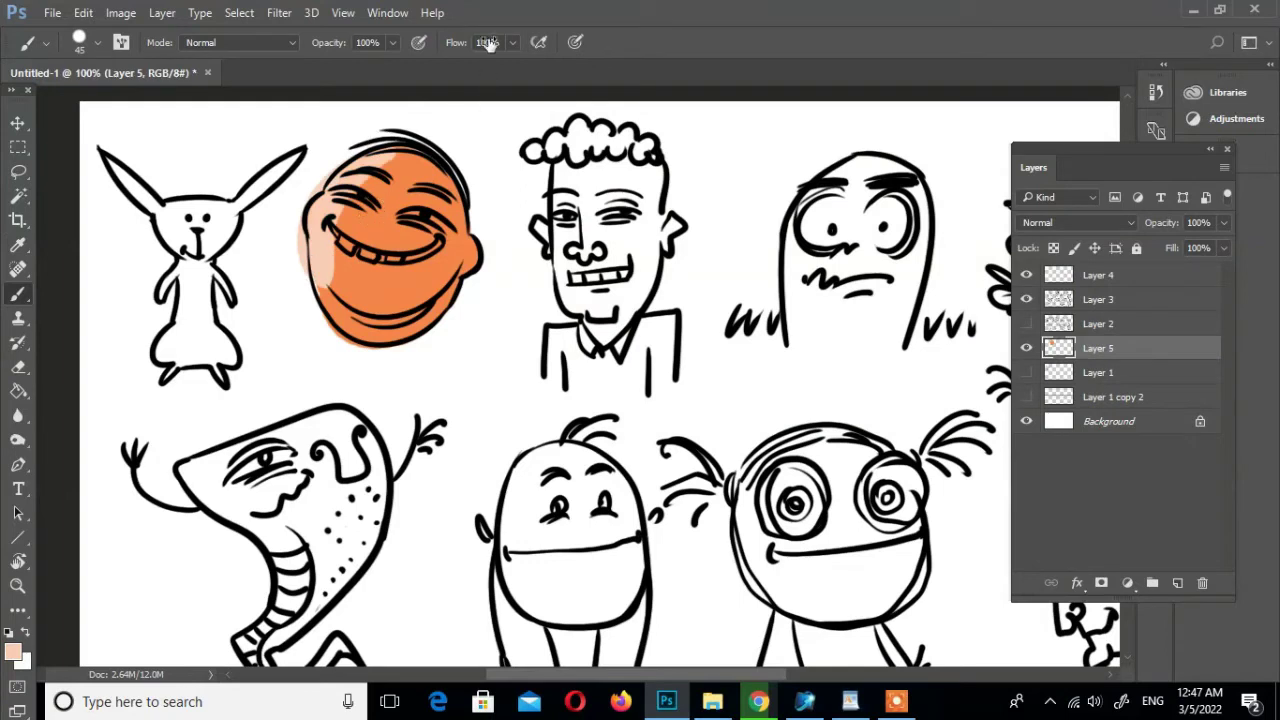
pyautogui.press('[')
pyautogui.moveTo(375, 150)
pyautogui.mouseDown()
pyautogui.moveTo(318, 228)
pyautogui.moveTo(355, 335)
pyautogui.mouseUp()
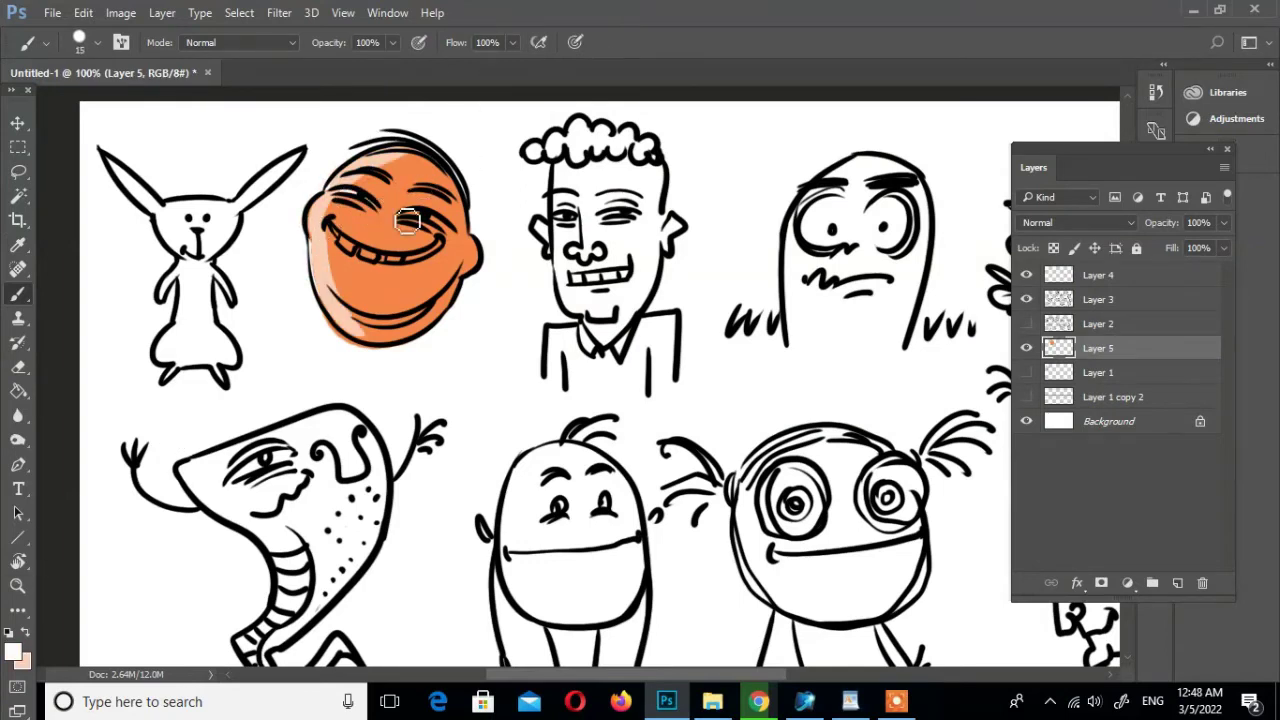
# Paint the curly-haired man's face a muted yellow-grey after trying red
pyautogui.click(13, 651)
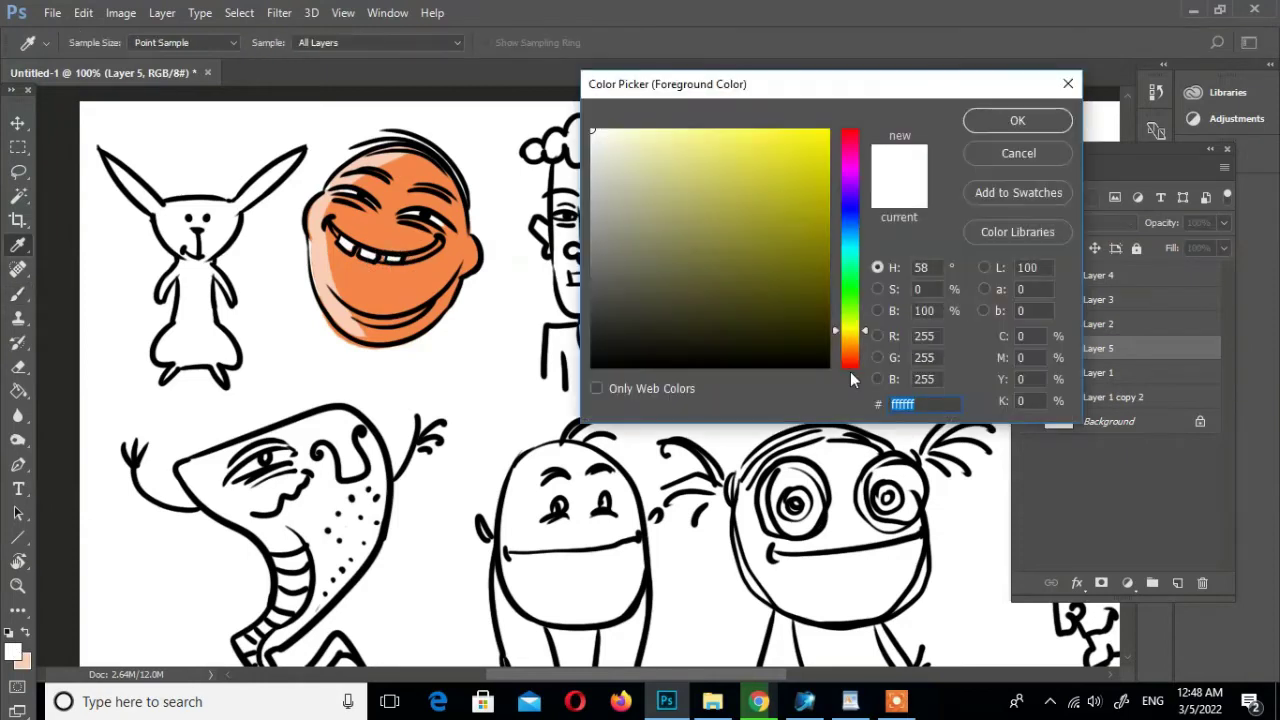
pyautogui.click(849, 360)
pyautogui.click(1021, 120)
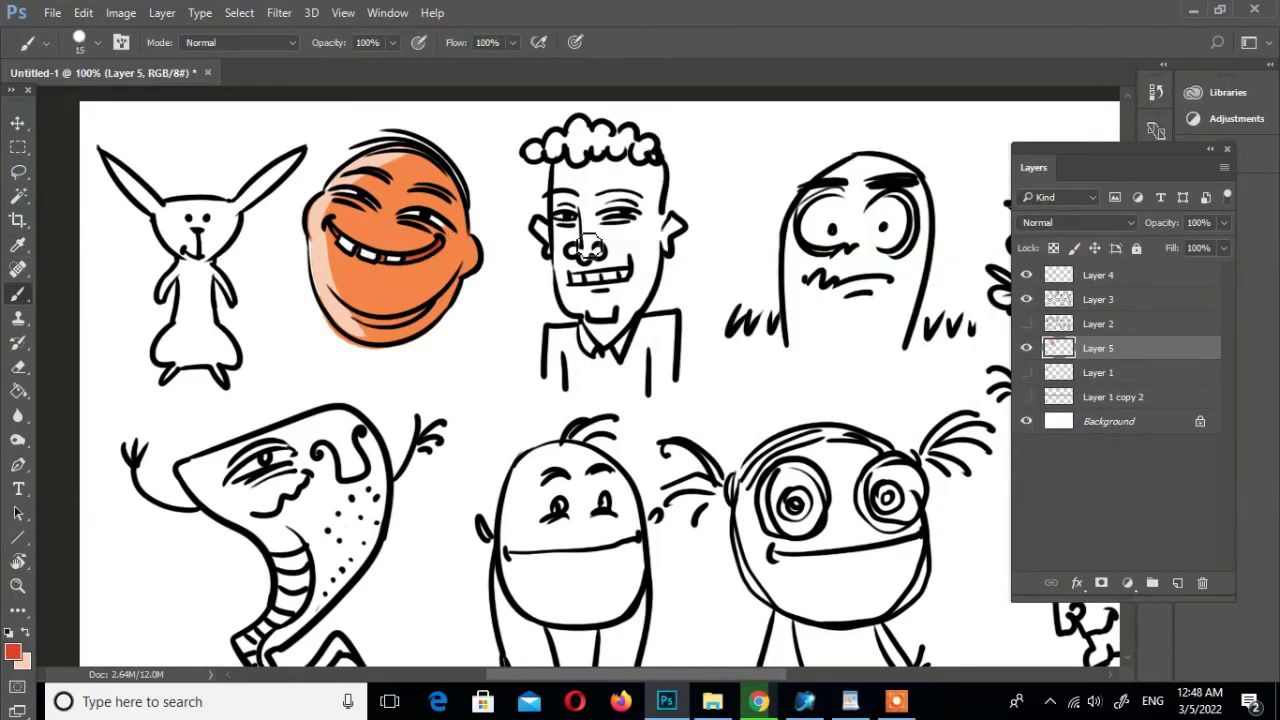
pyautogui.click(13, 651)
pyautogui.moveTo(601, 239); pyautogui.dragTo(657, 199)
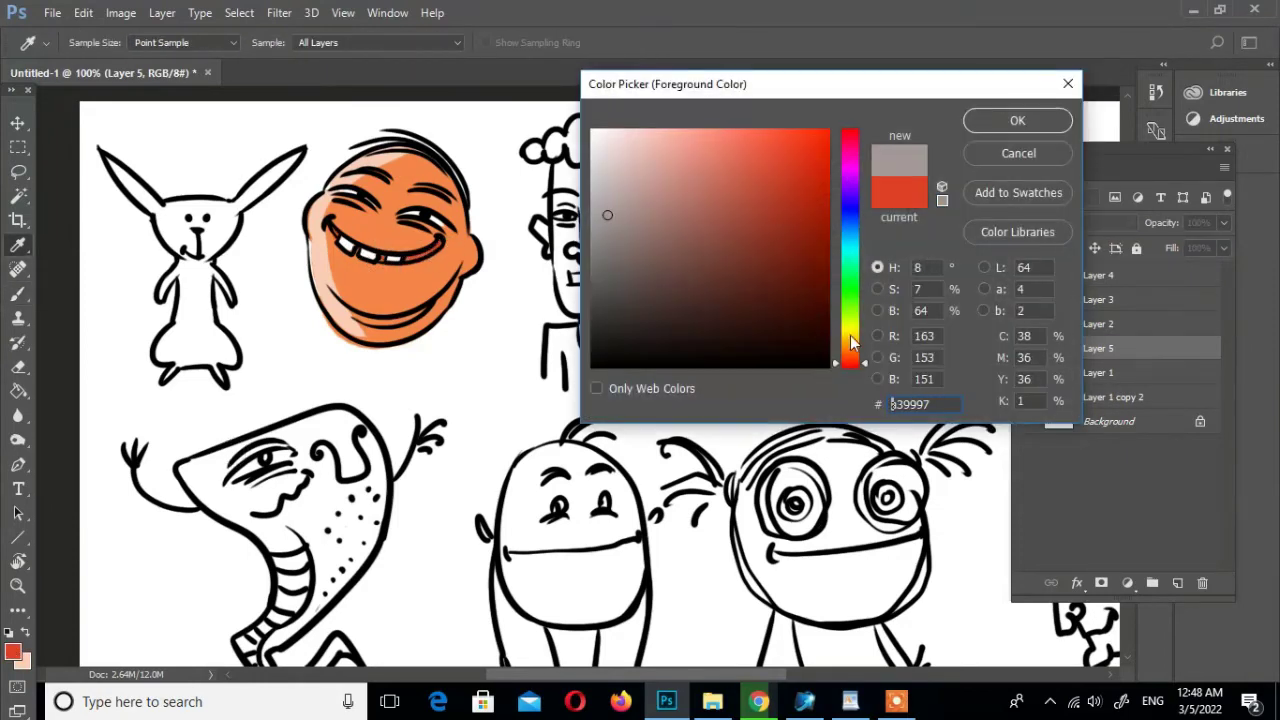
pyautogui.click(849, 334)
pyautogui.click(1017, 120)
pyautogui.click(18, 296)
pyautogui.press(']')
pyautogui.moveTo(570, 180)
pyautogui.mouseDown()
pyautogui.moveTo(595, 300)
pyautogui.moveTo(640, 170)
pyautogui.moveTo(620, 290)
pyautogui.moveTo(567, 220)
pyautogui.mouseUp()
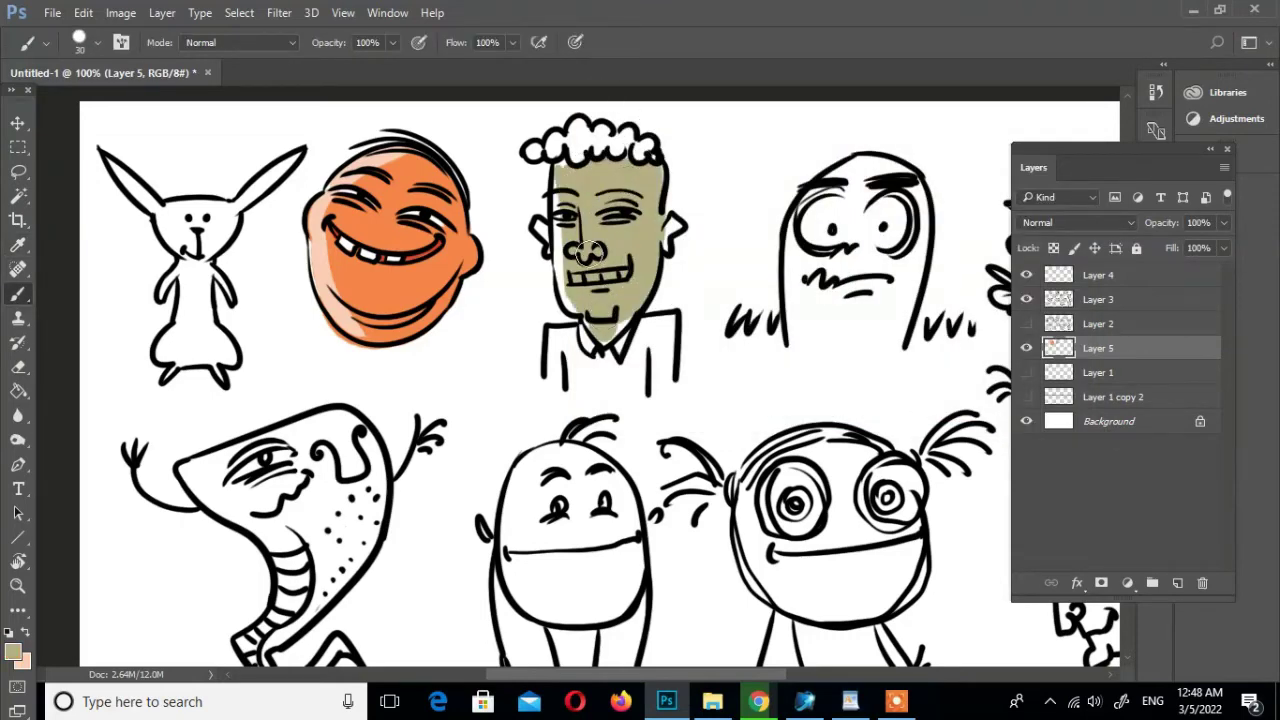
# Repaint the man's face in a saturated yellow-olive, then pick light beige
pyautogui.click(13, 651)
pyautogui.click(694, 171)
pyautogui.click(1017, 120)
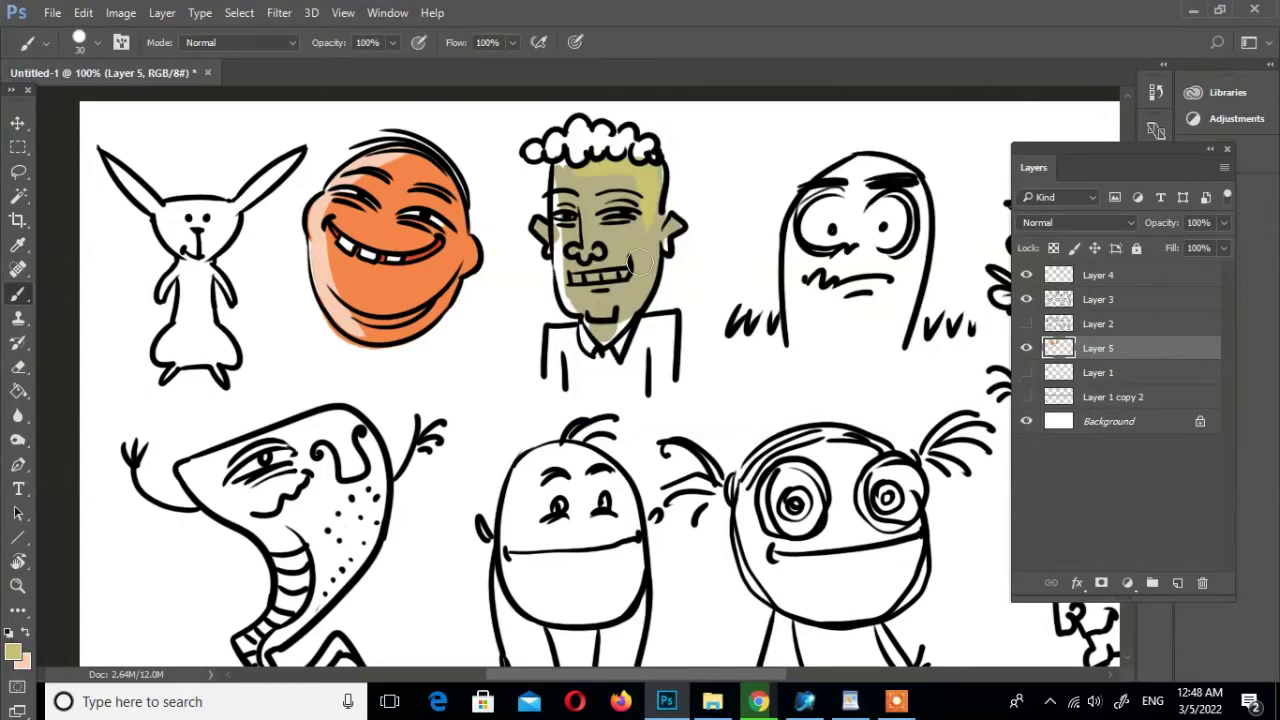
pyautogui.moveTo(640, 220); pyautogui.dragTo(620, 310)
pyautogui.moveTo(620, 265); pyautogui.dragTo(623, 318)
pyautogui.click(13, 651)
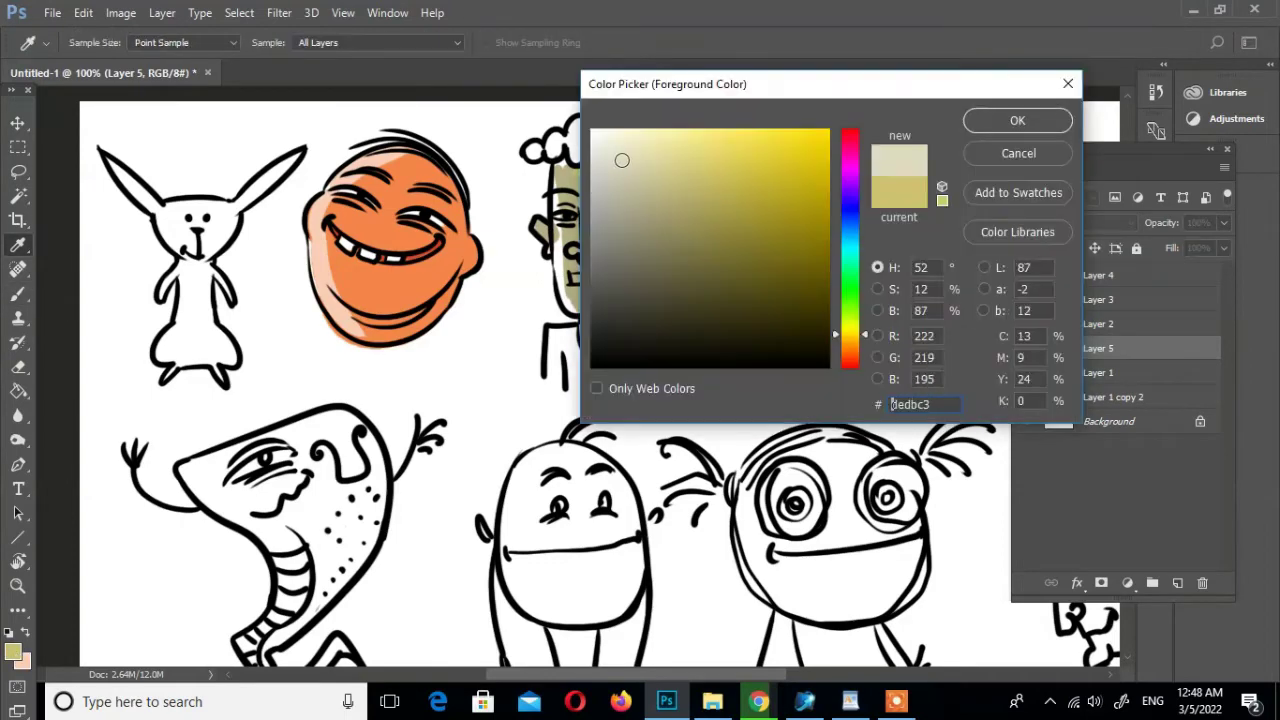
pyautogui.click(622, 161)
pyautogui.click(1017, 120)
# Paint the man's collar orange-red
pyautogui.press('i')
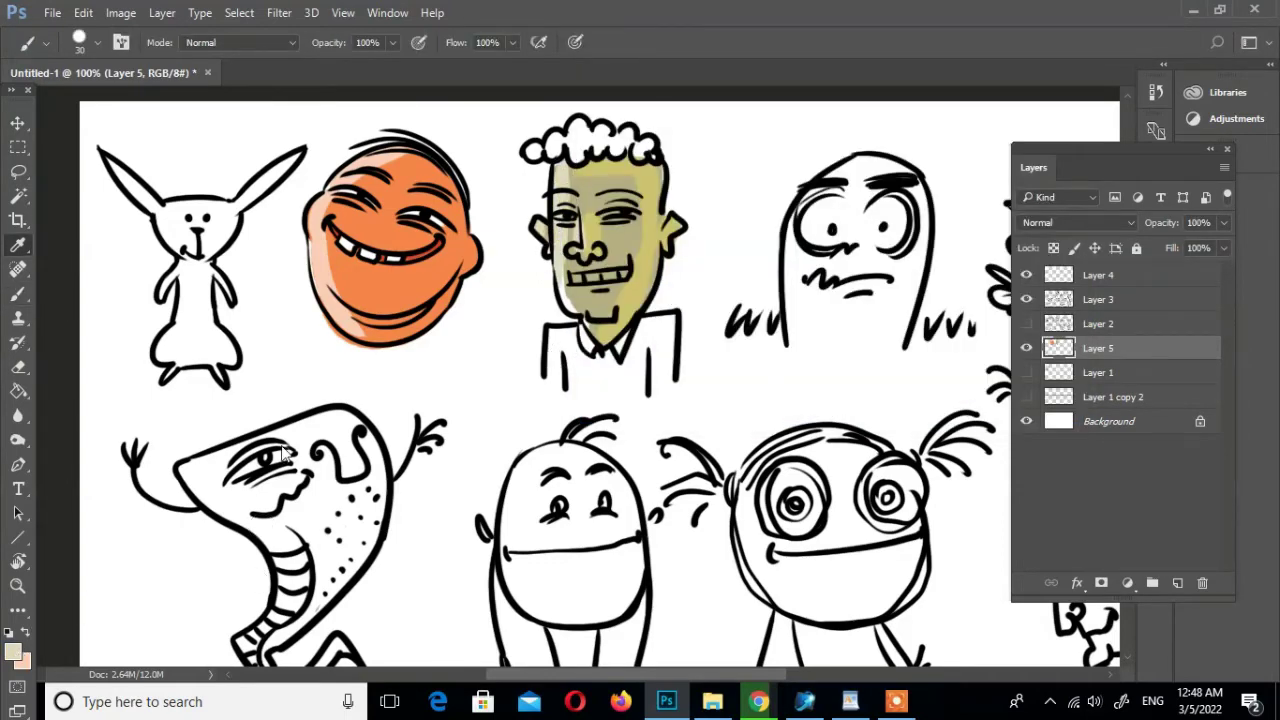
pyautogui.click(13, 651)
pyautogui.moveTo(849, 330); pyautogui.dragTo(849, 359)
pyautogui.click(815, 136)
pyautogui.click(1017, 120)
pyautogui.press('b')
pyautogui.moveTo(555, 328); pyautogui.dragTo(553, 388)
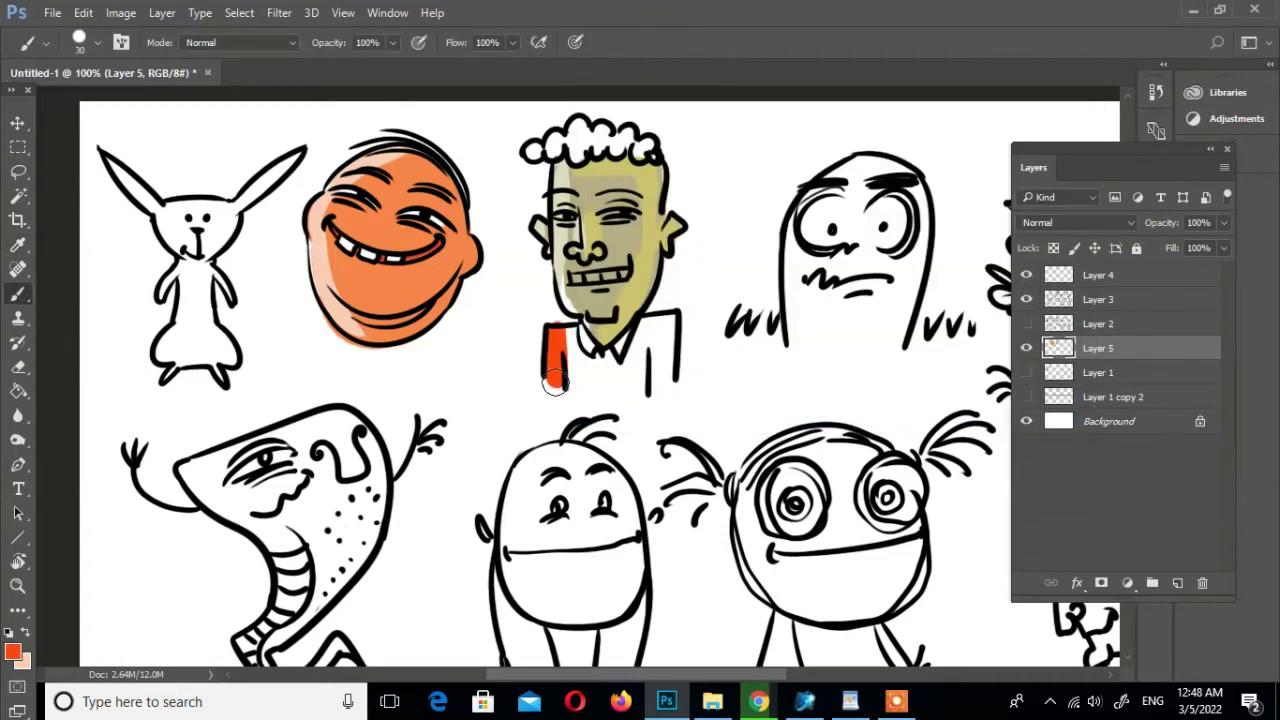
# Paint the man's collar and shirt cyan
pyautogui.click(13, 651)
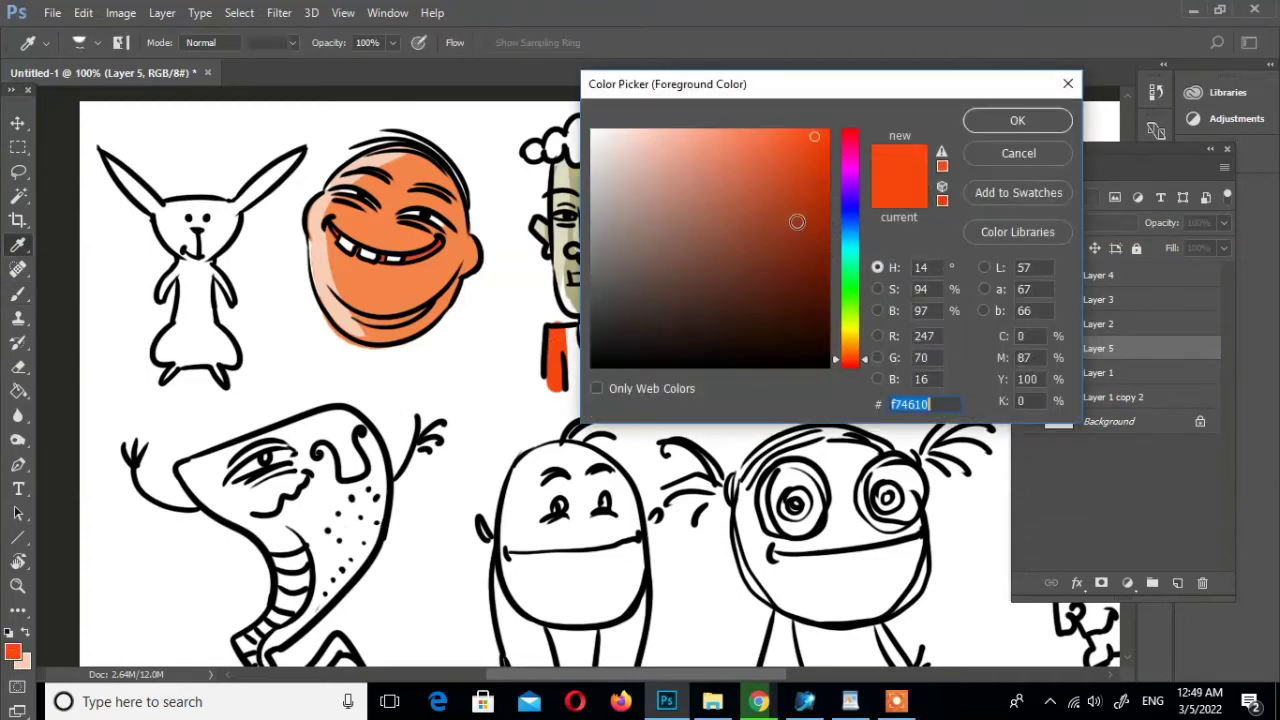
pyautogui.click(849, 243)
pyautogui.click(1017, 120)
pyautogui.moveTo(556, 332)
pyautogui.mouseDown()
pyautogui.moveTo(568, 376)
pyautogui.moveTo(640, 345)
pyautogui.mouseUp()
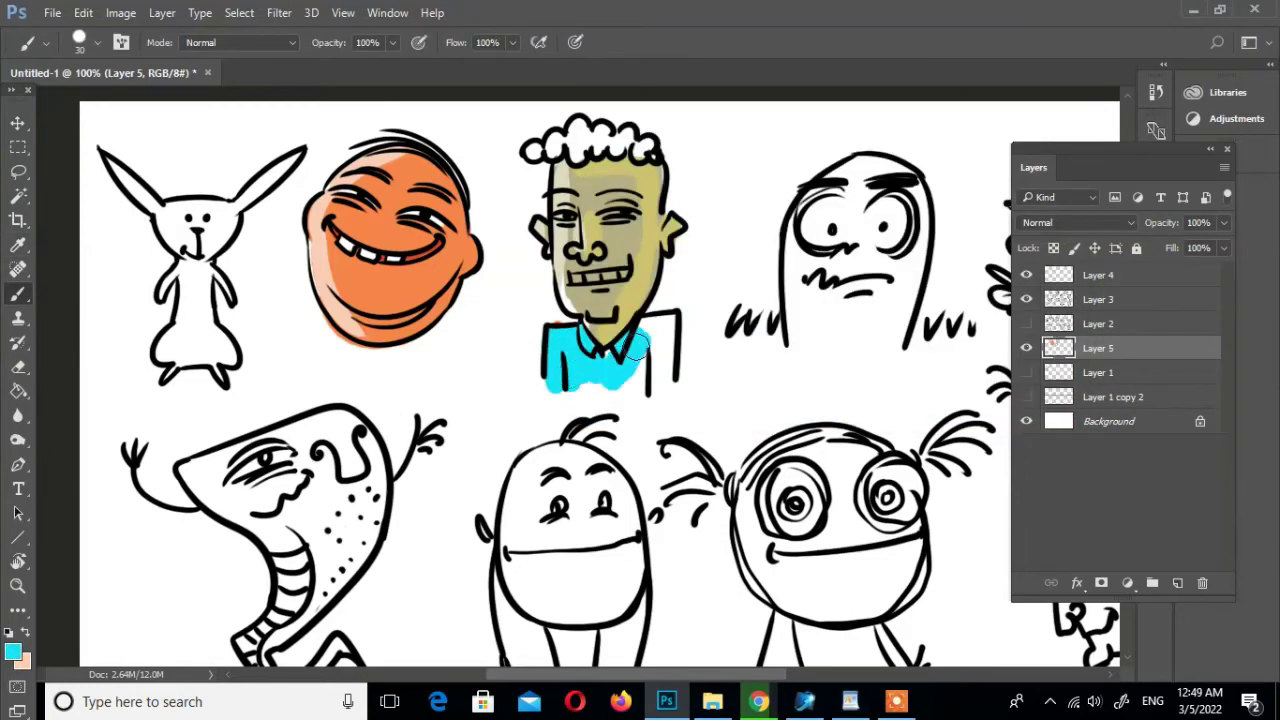
pyautogui.moveTo(600, 390)
pyautogui.mouseDown()
pyautogui.moveTo(660, 320)
pyautogui.moveTo(665, 390)
pyautogui.moveTo(647, 322)
pyautogui.mouseUp()
# Add light cyan plaid strokes to the left side of the shirt
pyautogui.press('i')
pyautogui.click(13, 651)
pyautogui.click(784, 237)
pyautogui.press('Return')
pyautogui.press('b')
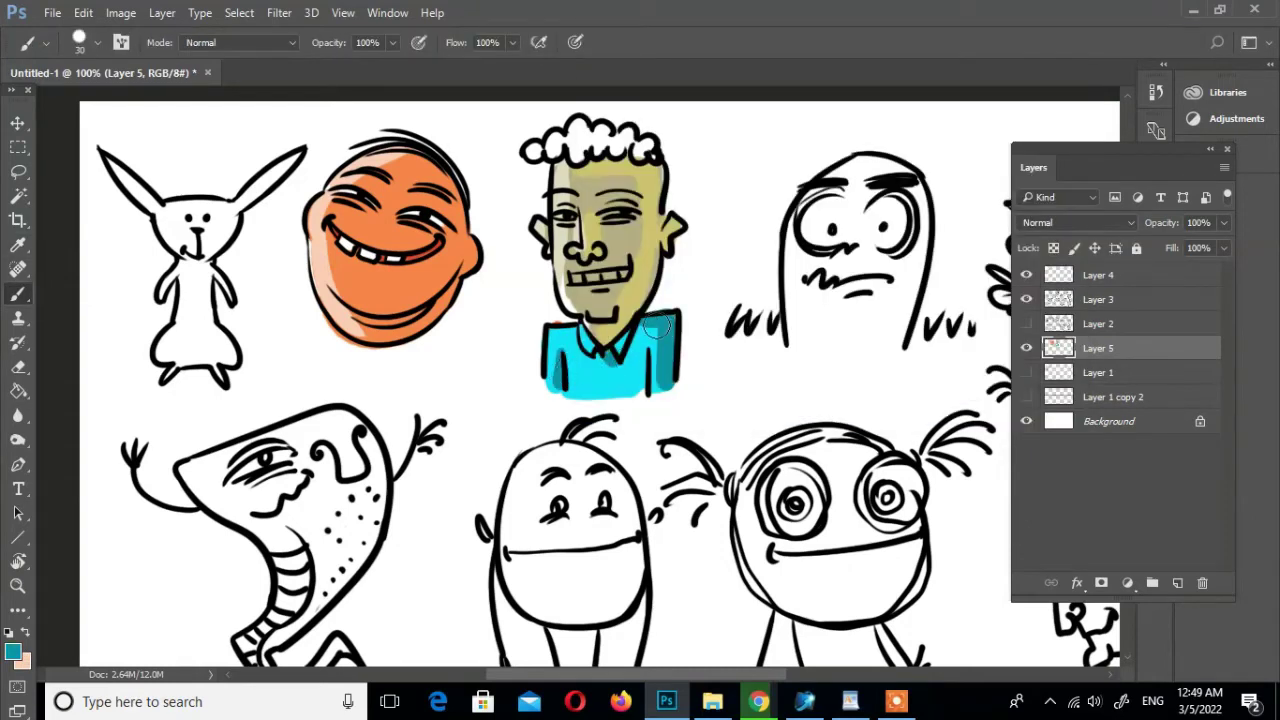
pyautogui.click(13, 651)
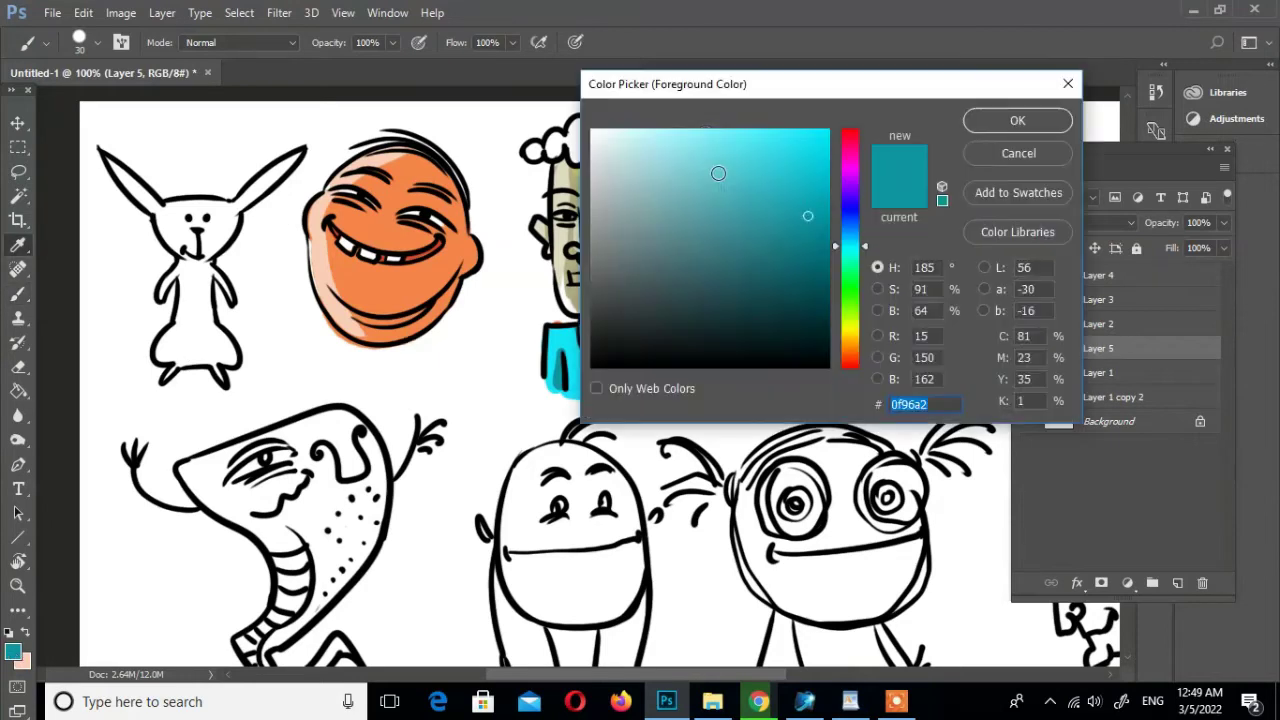
pyautogui.click(657, 137)
pyautogui.click(1006, 120)
pyautogui.moveTo(578, 339); pyautogui.dragTo(576, 373)
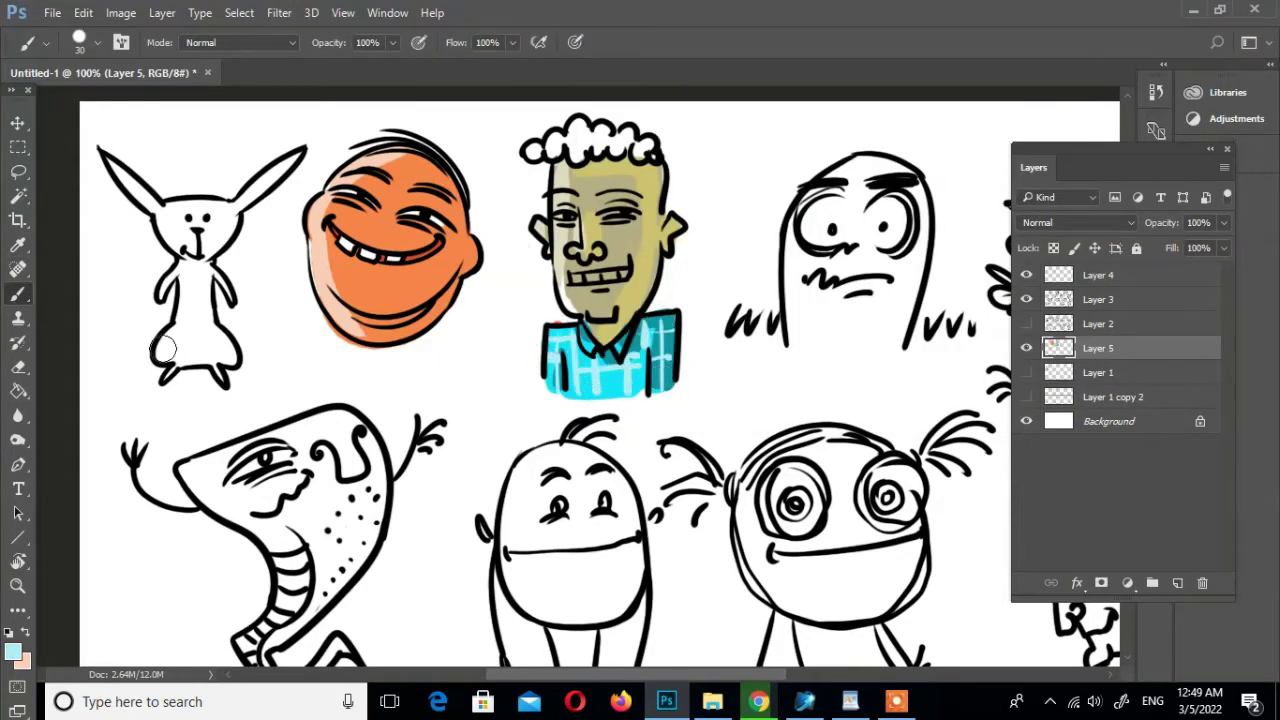
# Paint the curly hair black, then choose a new paint colour
pyautogui.click(13, 651)
pyautogui.click(610, 362)
pyautogui.click(1006, 120)
pyautogui.moveTo(610, 128)
pyautogui.mouseDown()
pyautogui.moveTo(532, 150)
pyautogui.moveTo(624, 136)
pyautogui.mouseUp()
pyautogui.click(15, 654)
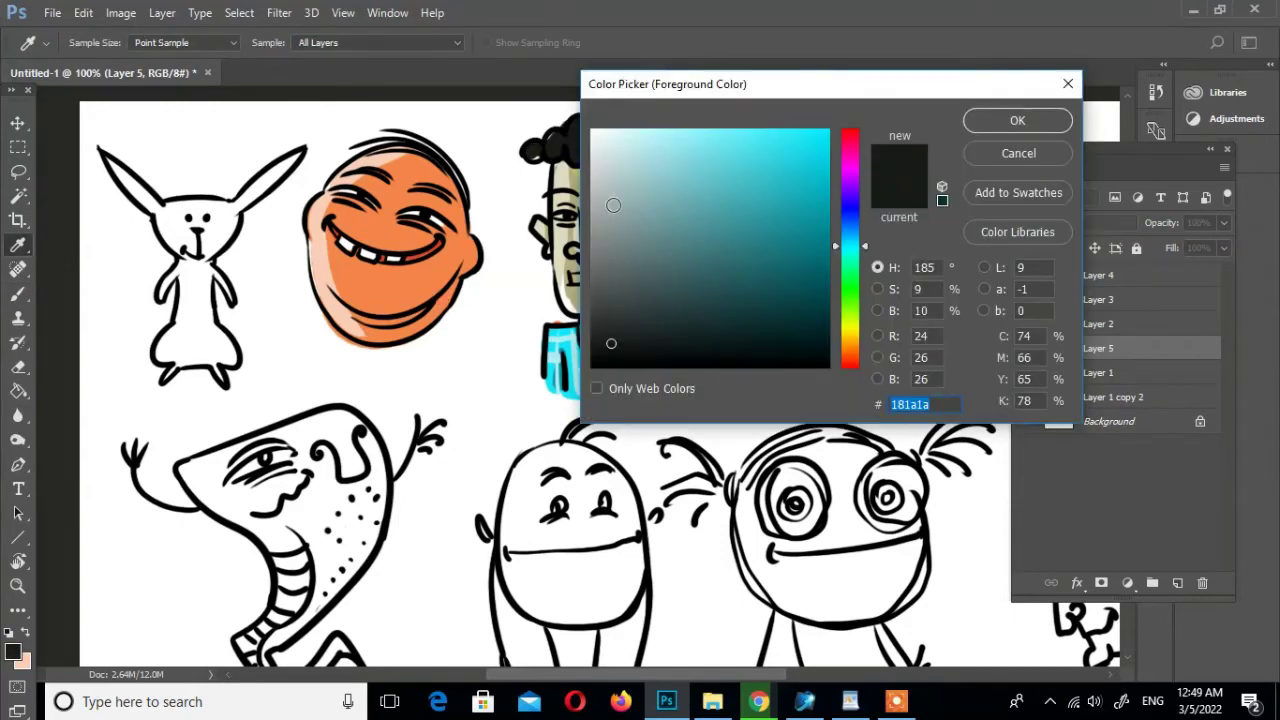
pyautogui.click(620, 150)
pyautogui.click(1006, 120)
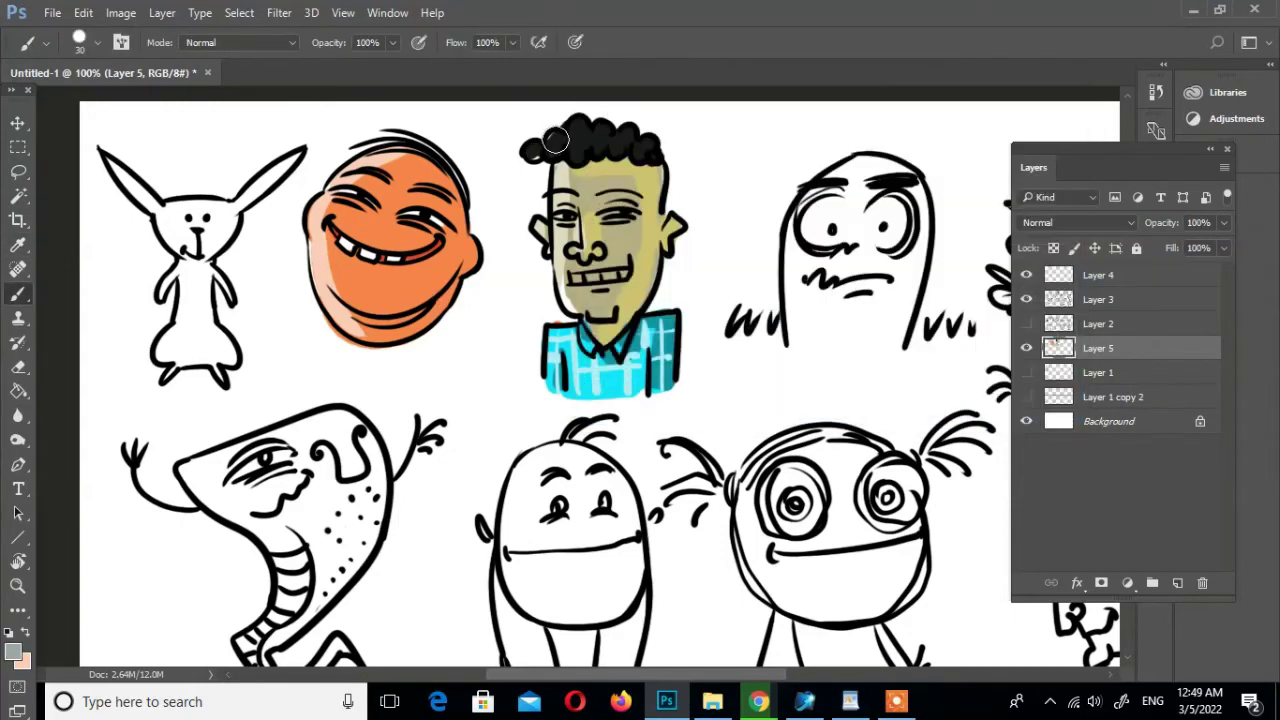
pyautogui.click(17, 270)
pyautogui.press('b')
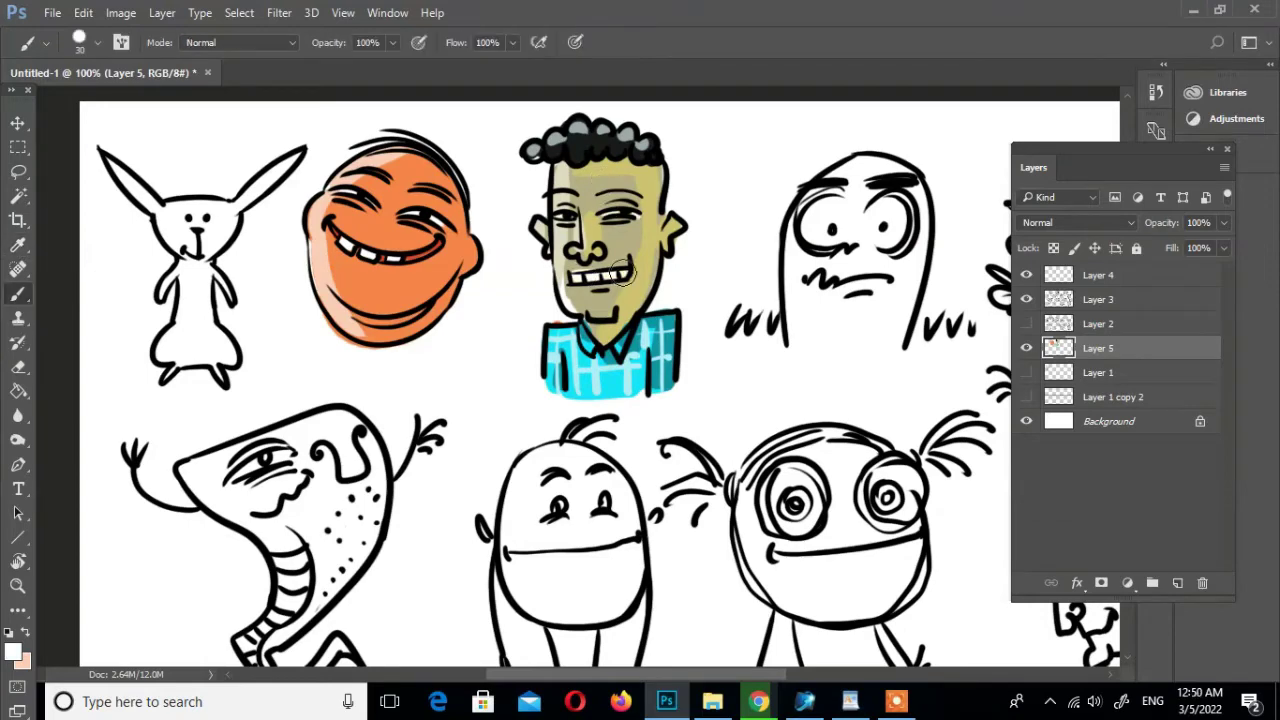
# Zoom in to inspect the plaid shirt, then zoom back out to the whole sheet
pyautogui.press('z')
pyautogui.keyDown('alt'); pyautogui.click(463, 363); pyautogui.keyUp('alt')
pyautogui.click(666, 329)
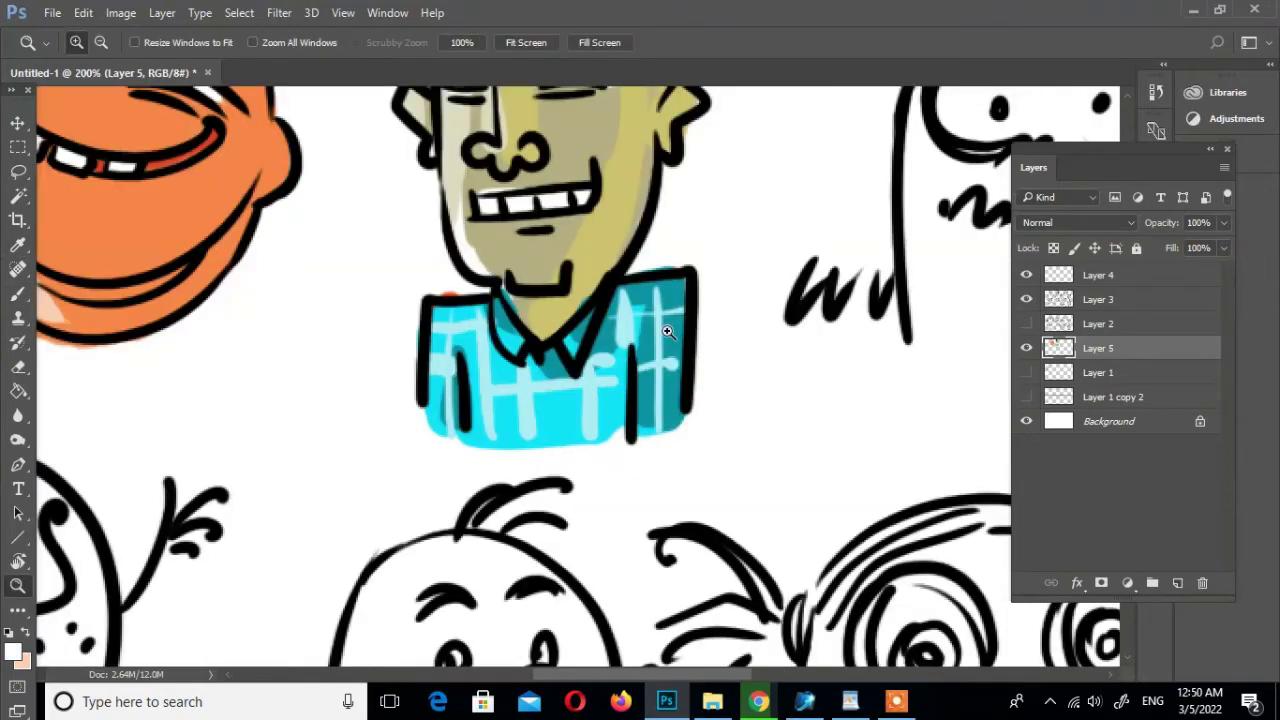
pyautogui.keyDown('alt'); pyautogui.click(210, 170); pyautogui.keyUp('alt')
# Paint the ghost-shaped monster's body light green with the brush
pyautogui.click(15, 654)
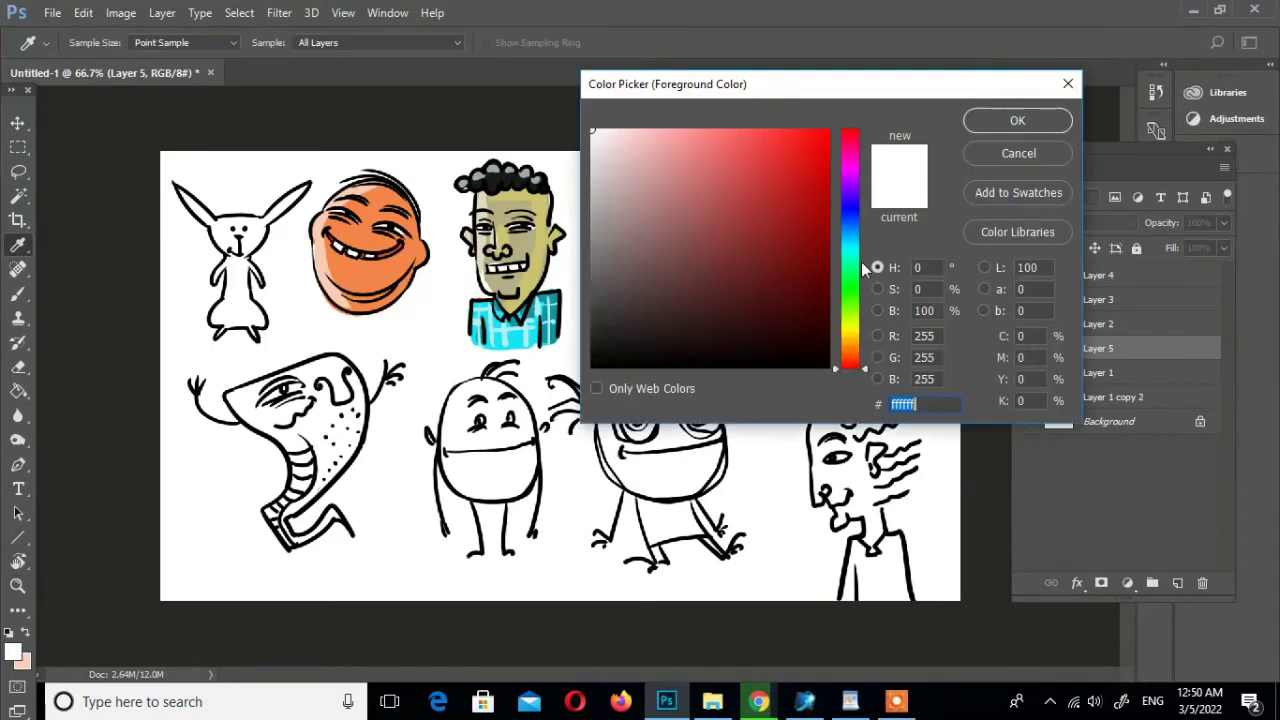
pyautogui.moveTo(854, 316); pyautogui.dragTo(854, 271)
pyautogui.click(731, 137)
pyautogui.click(1018, 120)
pyautogui.press('b')
pyautogui.moveTo(690, 215); pyautogui.dragTo(665, 290)
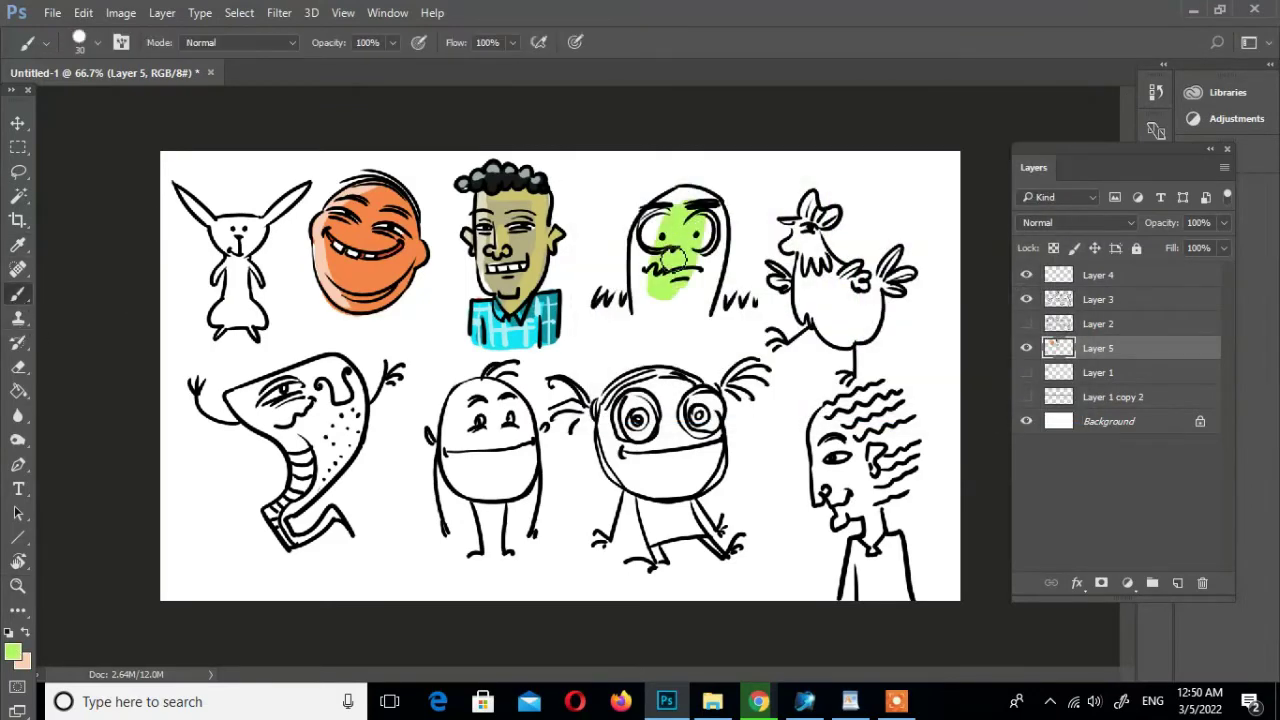
pyautogui.moveTo(640, 230)
pyautogui.mouseDown()
pyautogui.moveTo(680, 205)
pyautogui.moveTo(700, 305)
pyautogui.moveTo(715, 278)
pyautogui.mouseUp()
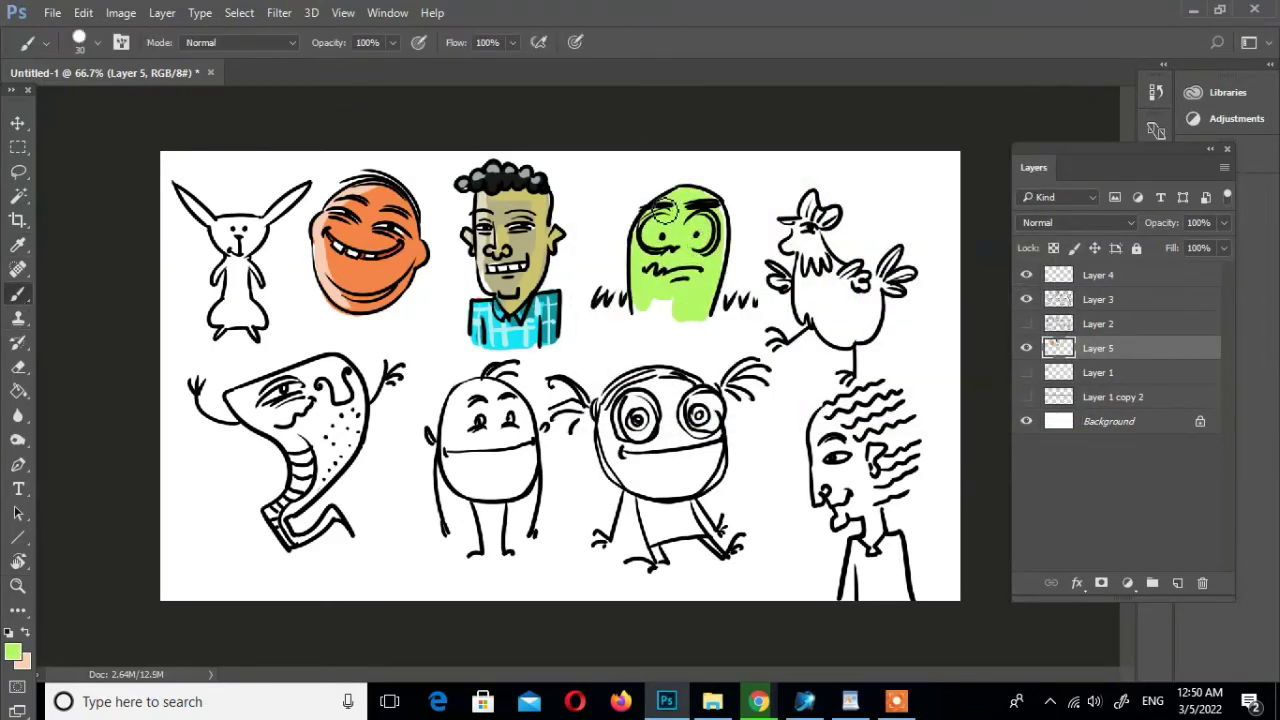
# Shade the ghost's right side and top in a darker green
pyautogui.click(13, 652)
pyautogui.click(771, 208)
pyautogui.click(1018, 120)
pyautogui.moveTo(715, 195); pyautogui.dragTo(700, 315)
pyautogui.moveTo(715, 250); pyautogui.dragTo(703, 203)
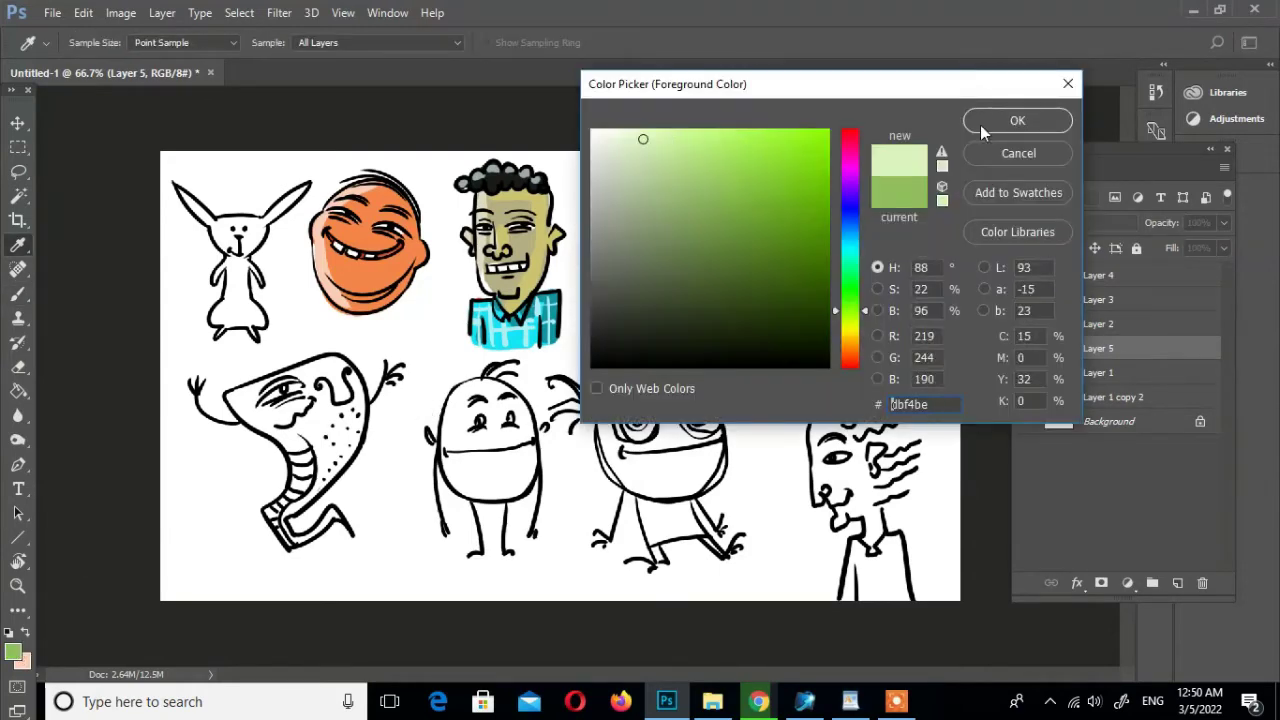
# Sample white from the canvas and paint the monster's eyes white
pyautogui.press('Return')
pyautogui.press('i')
pyautogui.click(200, 247)
pyautogui.press('b')
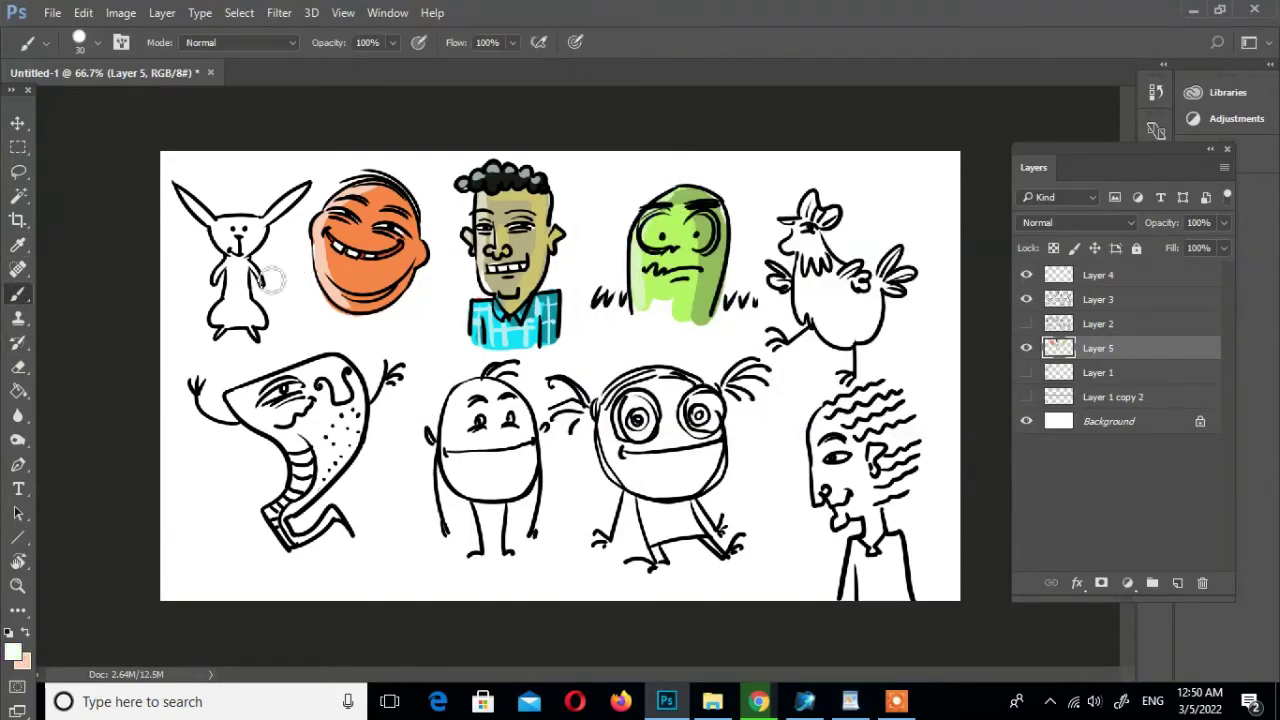
pyautogui.moveTo(655, 215); pyautogui.dragTo(670, 255)
pyautogui.moveTo(700, 215); pyautogui.dragTo(710, 255)
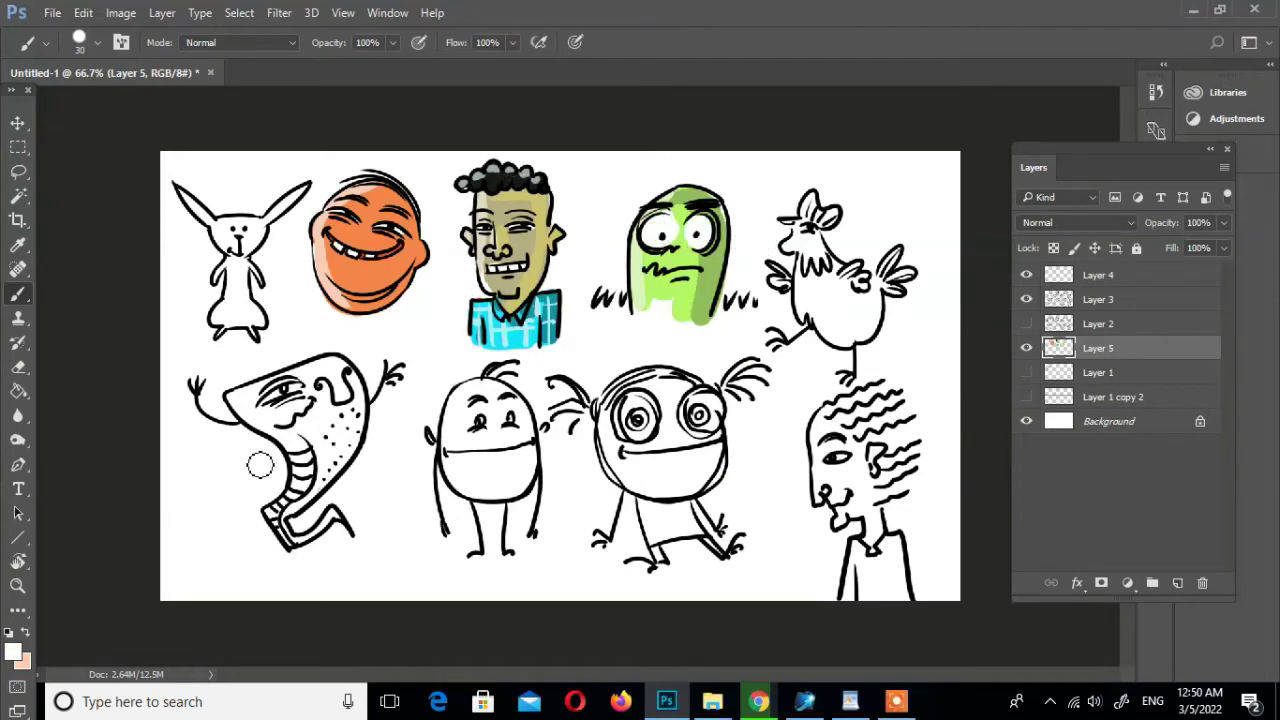
# Paint the chicken's comb red, then select yellow as the paint colour
pyautogui.click(14, 650)
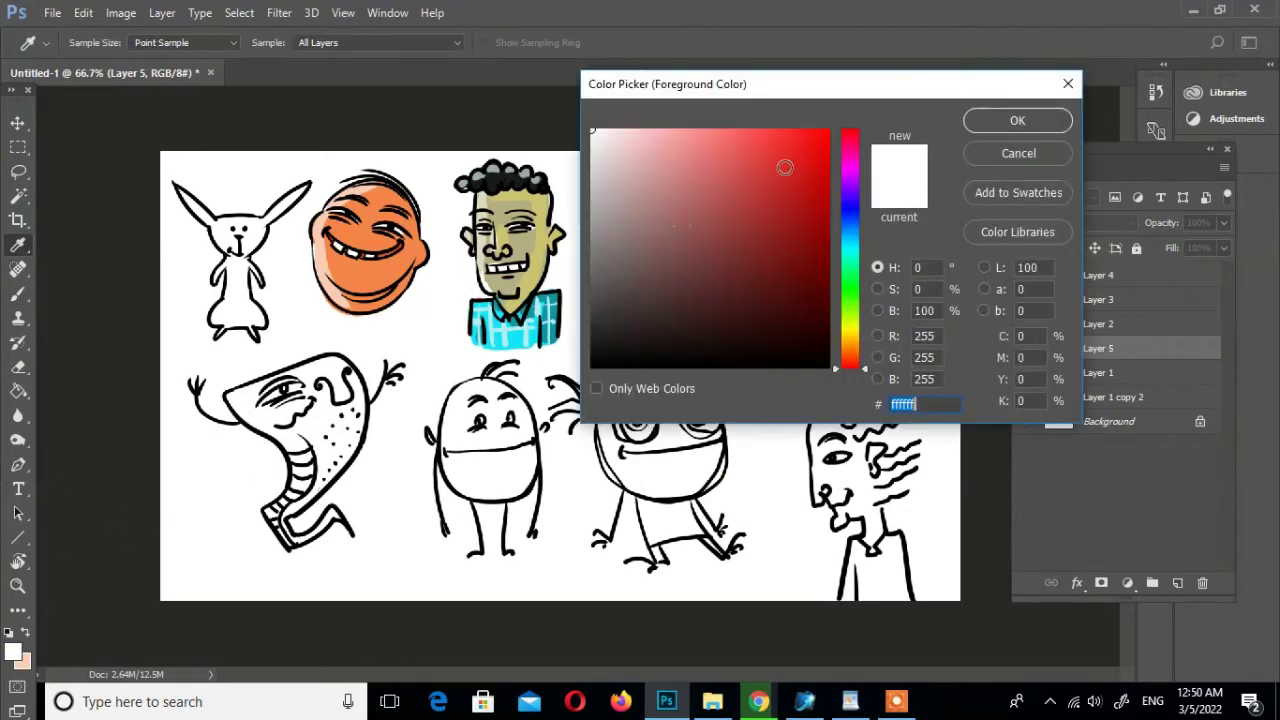
pyautogui.click(780, 166)
pyautogui.press('Return')
pyautogui.moveTo(800, 195)
pyautogui.mouseDown()
pyautogui.moveTo(815, 222)
pyautogui.moveTo(812, 310)
pyautogui.moveTo(850, 330)
pyautogui.moveTo(830, 330)
pyautogui.moveTo(833, 248)
pyautogui.moveTo(820, 236)
pyautogui.mouseUp()
pyautogui.click(14, 651)
pyautogui.click(849, 326)
pyautogui.click(814, 134)
pyautogui.press('Return')
# Paint the chicken's neck and the feathers near its right wing deep blue
pyautogui.click(14, 651)
pyautogui.click(849, 243)
pyautogui.click(1005, 120)
pyautogui.click(14, 651)
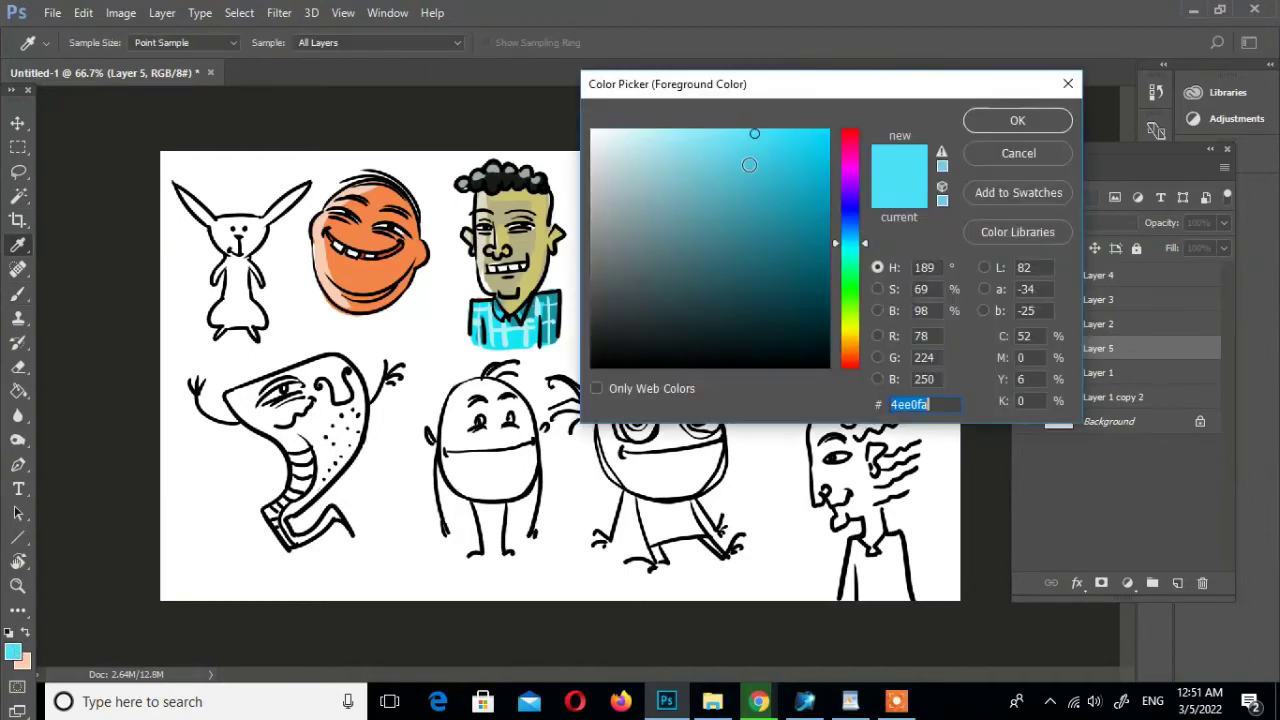
pyautogui.click(849, 250)
pyautogui.click(1017, 120)
pyautogui.moveTo(800, 250); pyautogui.dragTo(830, 278)
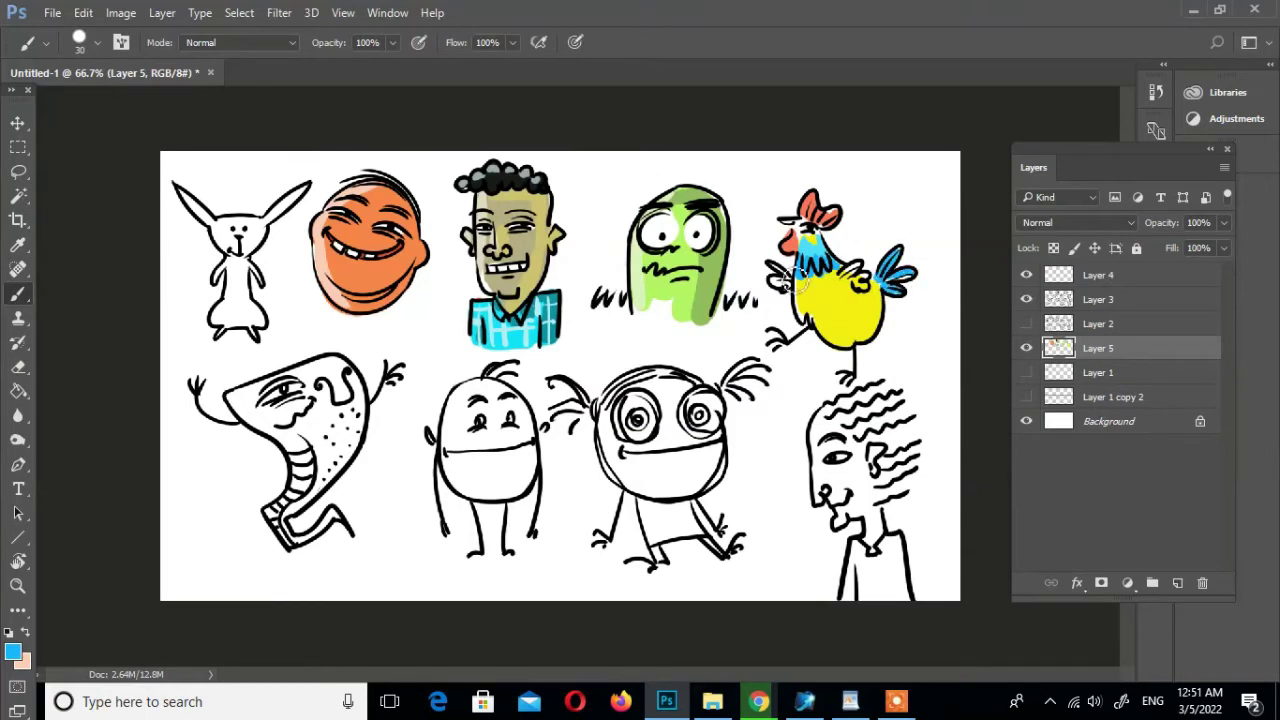
pyautogui.moveTo(872, 260); pyautogui.dragTo(858, 286)
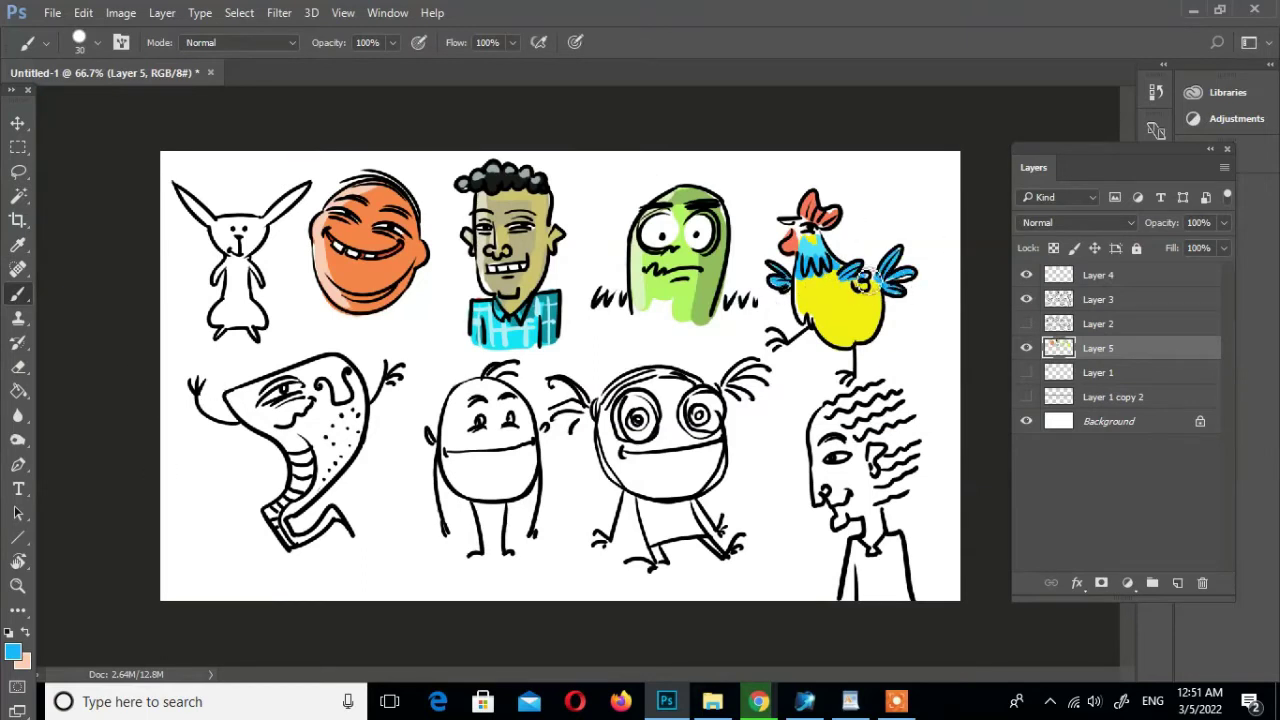
# Try red and orange colours, then brush orange across the chicken's body
pyautogui.click(14, 651)
pyautogui.click(855, 350)
pyautogui.click(980, 120)
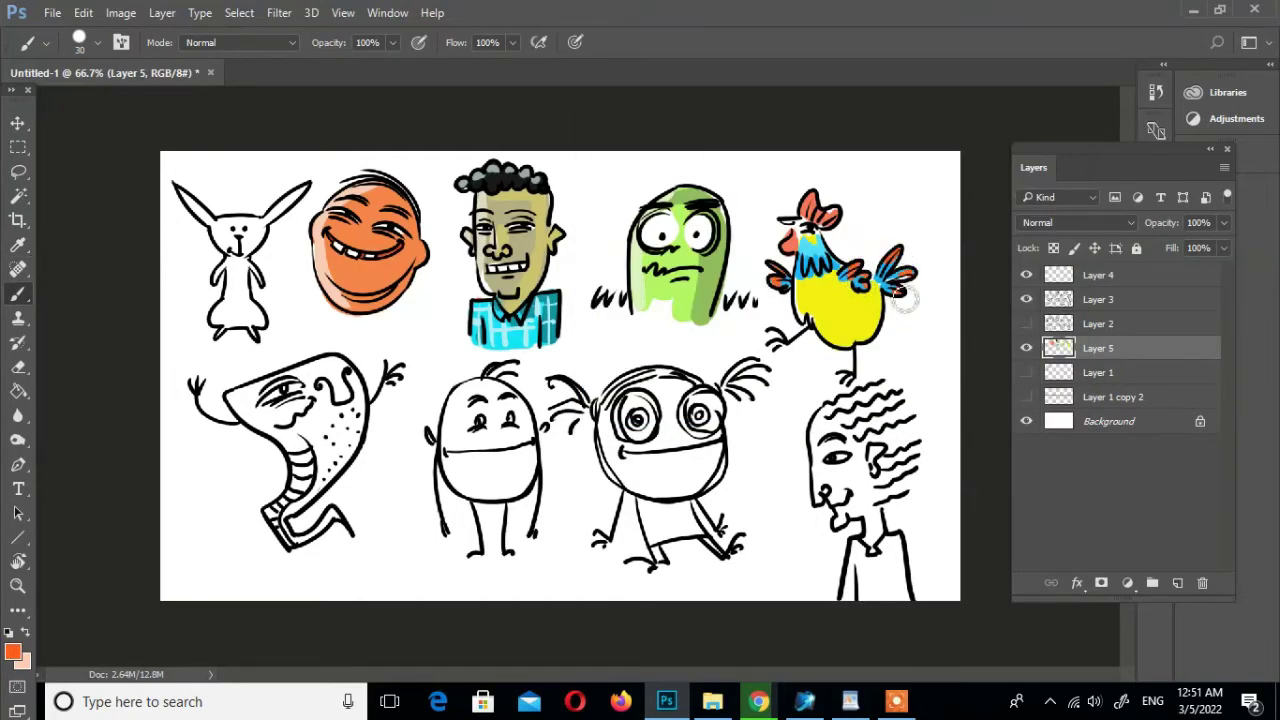
pyautogui.click(14, 651)
pyautogui.click(851, 142)
pyautogui.click(1015, 118)
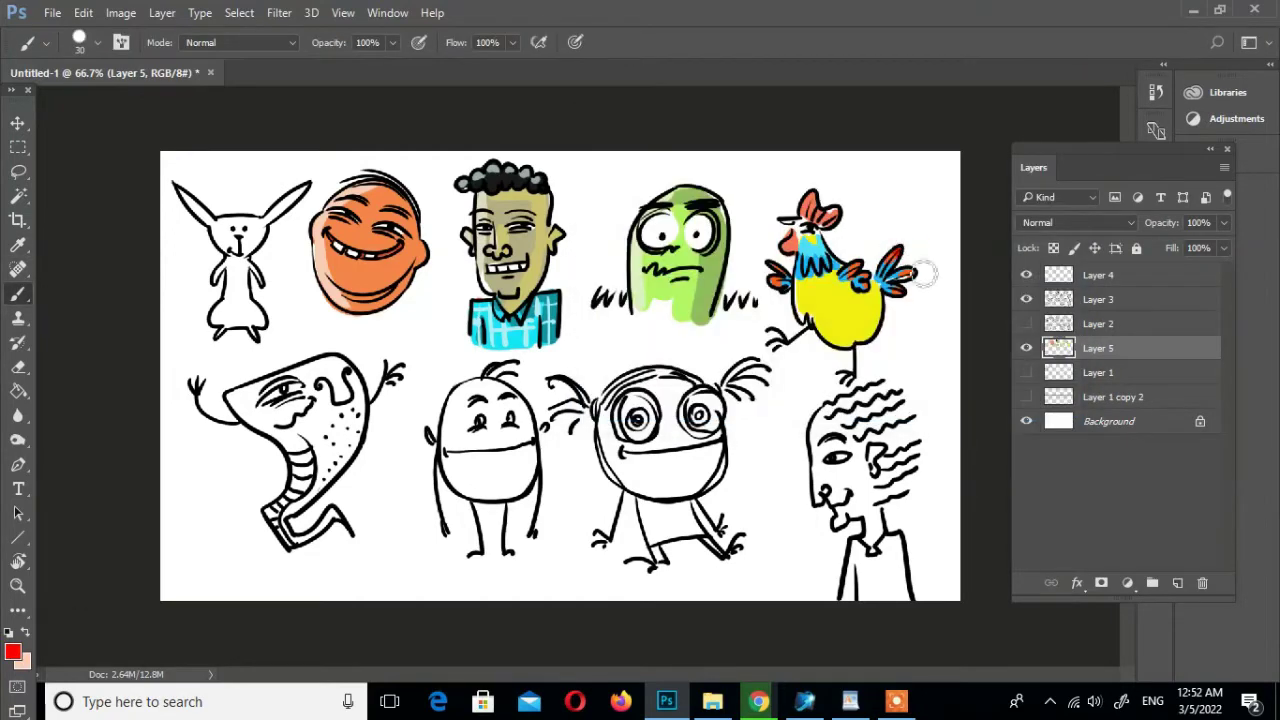
pyautogui.click(14, 651)
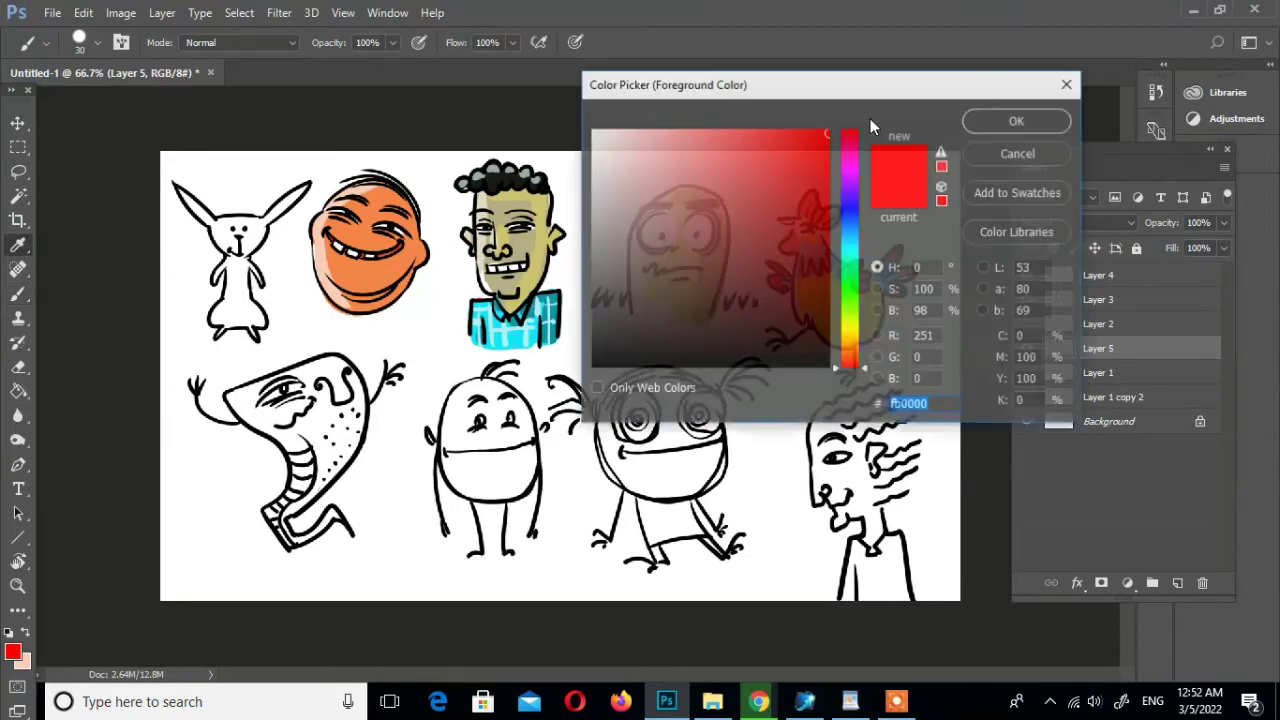
pyautogui.click(851, 340)
pyautogui.click(978, 120)
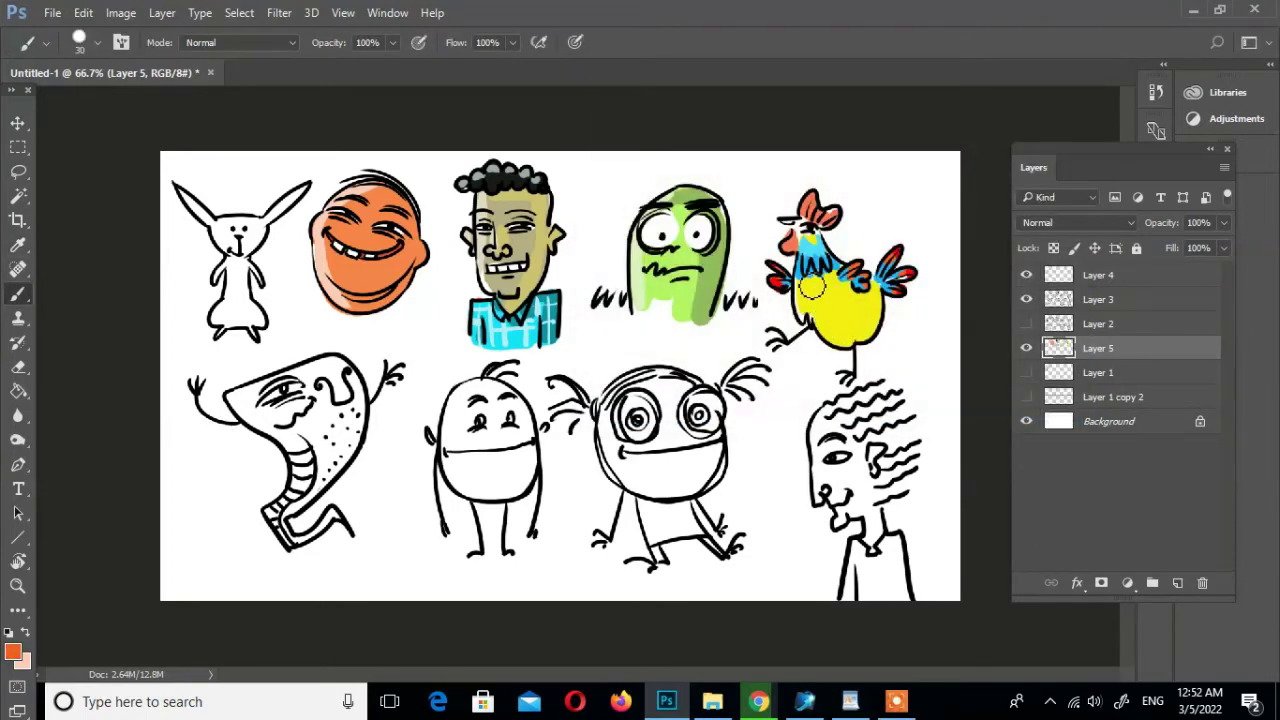
pyautogui.moveTo(811, 287)
pyautogui.mouseDown()
pyautogui.moveTo(813, 316)
pyautogui.moveTo(886, 296)
pyautogui.mouseUp()
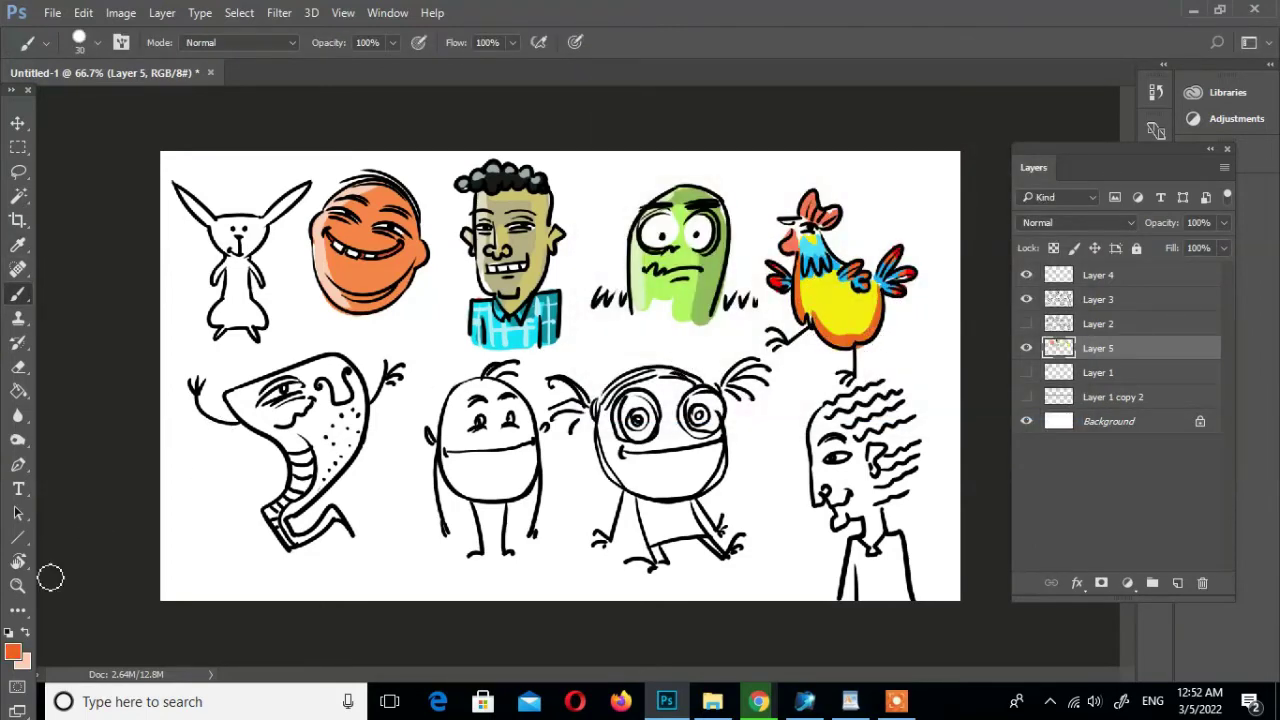
# Undo the orange strokes and switch the paint colour to light yellow
pyautogui.hotkey('ctrl', 'alt', 'z')
pyautogui.hotkey('ctrl', 'alt', 'z')
pyautogui.hotkey('ctrl', 'alt', 'z')
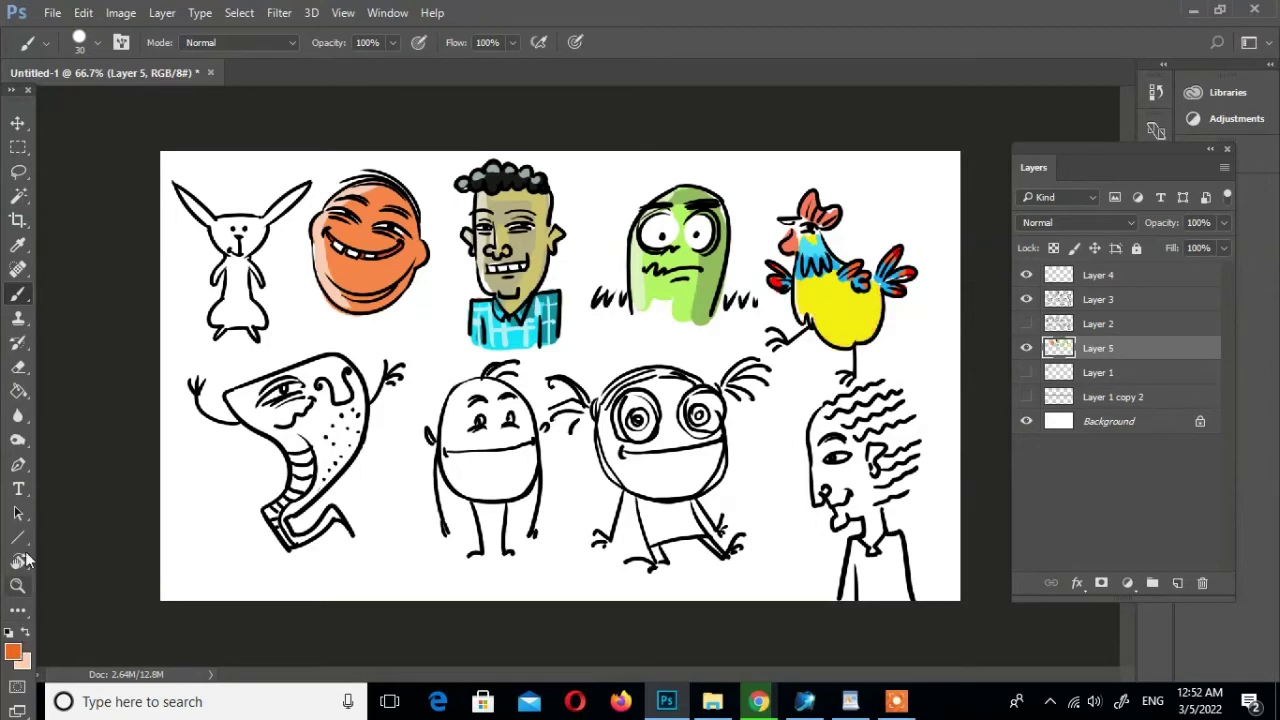
pyautogui.hotkey('ctrl', 'alt', 'z')
pyautogui.click(18, 245)
pyautogui.click(13, 652)
pyautogui.click(1014, 117)
pyautogui.press('b')
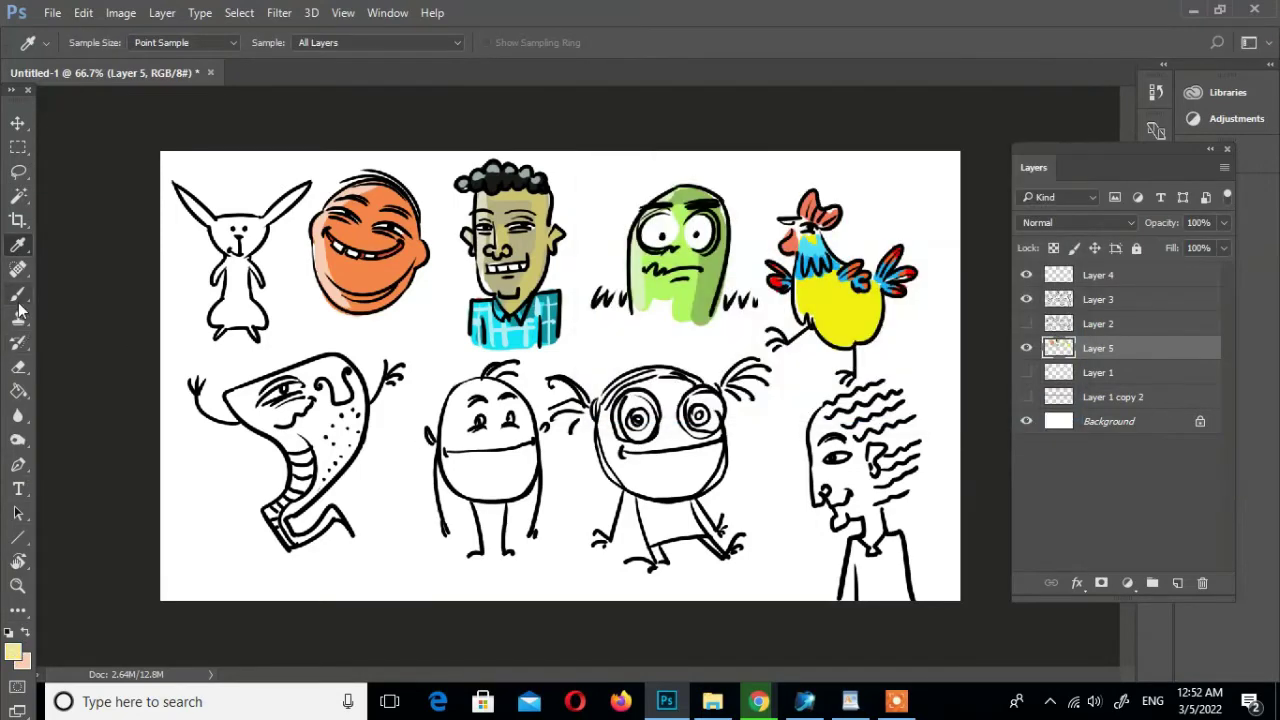
# Paint green diagonal stripes across the chicken's body
pyautogui.press('i')
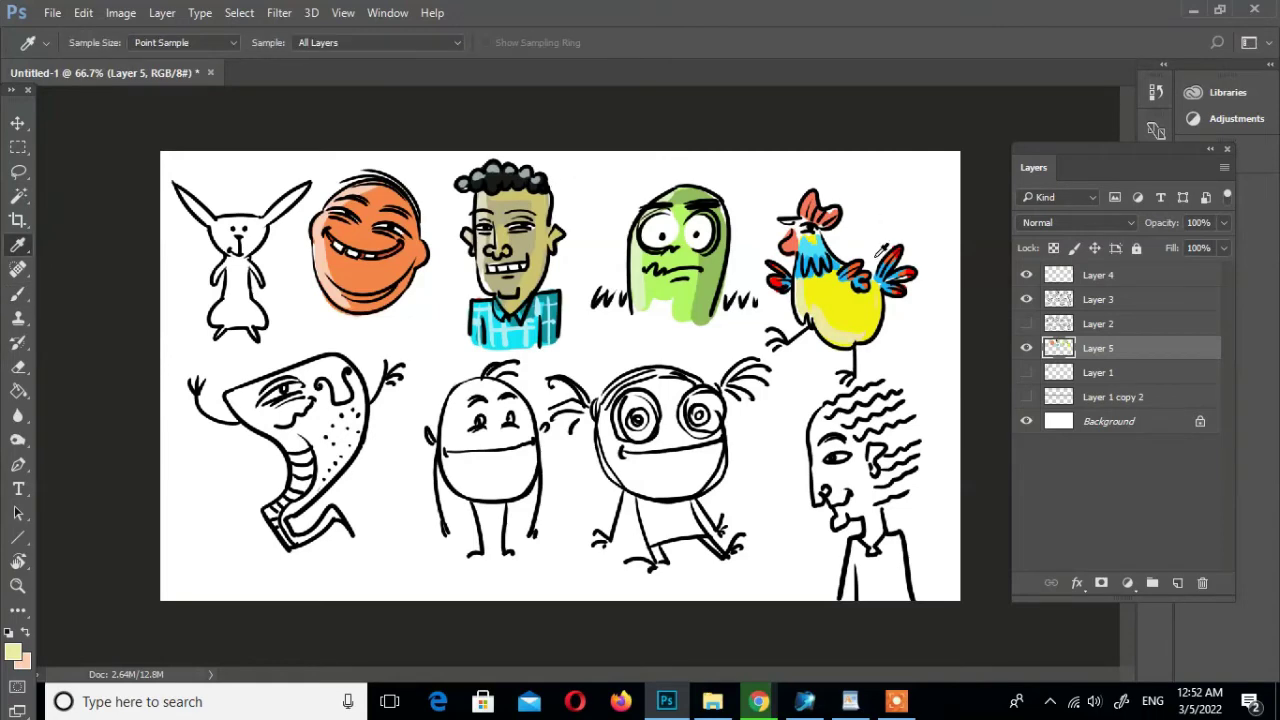
pyautogui.click(13, 652)
pyautogui.click(849, 270)
pyautogui.click(1014, 117)
pyautogui.press('b')
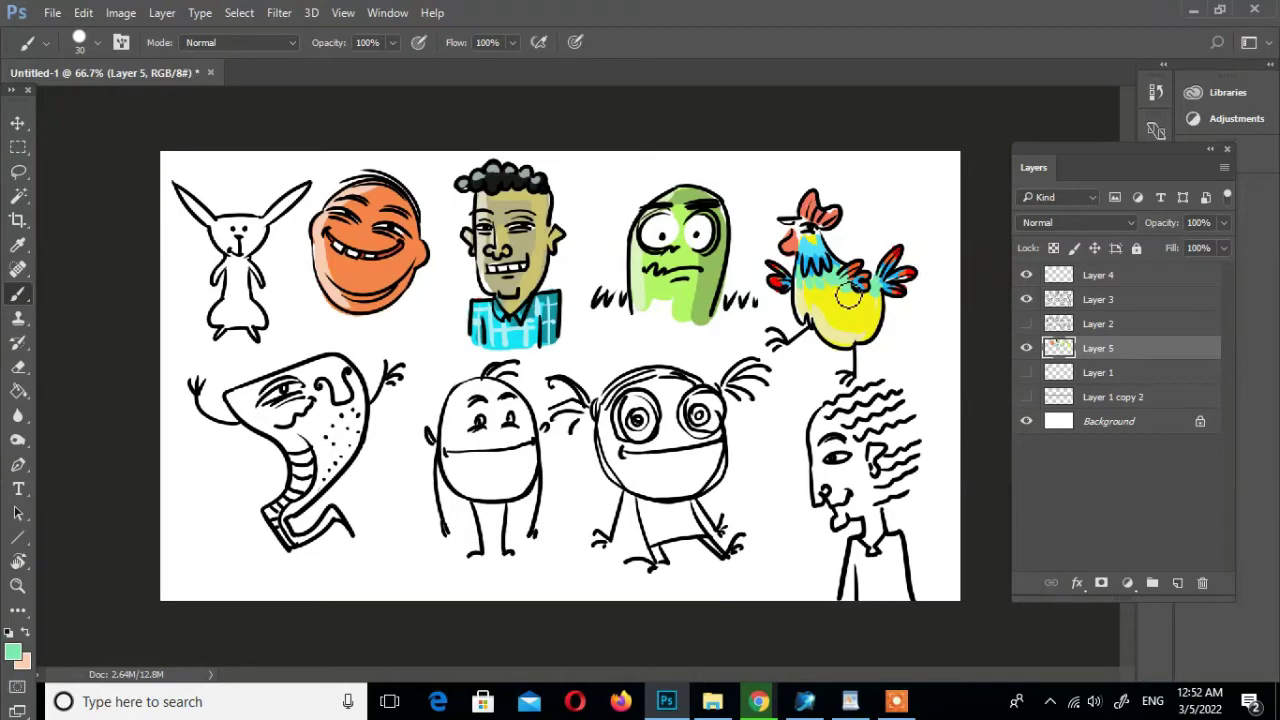
pyautogui.moveTo(846, 296)
pyautogui.mouseDown()
pyautogui.moveTo(866, 323)
pyautogui.moveTo(855, 343)
pyautogui.mouseUp()
# Paint a muted grey-pink shading across the snake's head and neck
pyautogui.click(13, 652)
pyautogui.moveTo(853, 210); pyautogui.dragTo(853, 168)
pyautogui.click(609, 214)
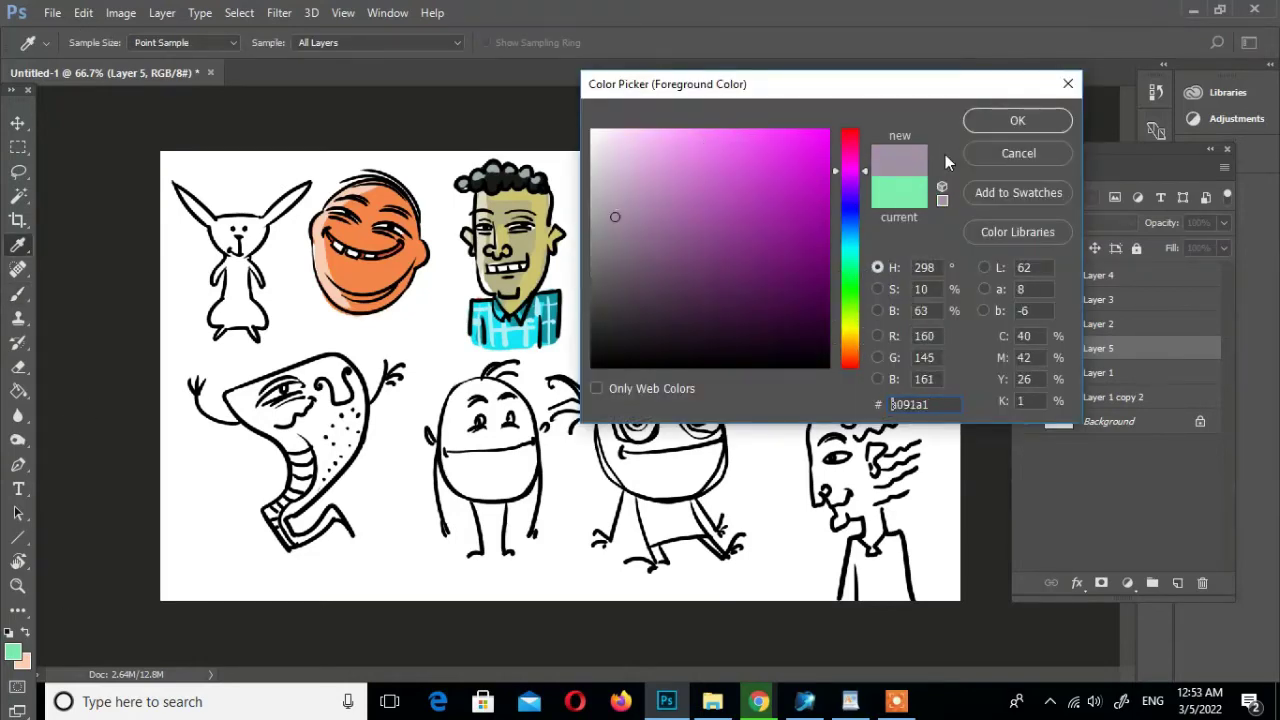
pyautogui.click(1017, 120)
pyautogui.moveTo(238, 400)
pyautogui.mouseDown()
pyautogui.moveTo(308, 449)
pyautogui.moveTo(300, 385)
pyautogui.moveTo(340, 405)
pyautogui.moveTo(350, 395)
pyautogui.moveTo(290, 515)
pyautogui.moveTo(340, 518)
pyautogui.mouseUp()
# Paint the snake's head, neck and tail light purple
pyautogui.click(13, 651)
pyautogui.click(980, 117)
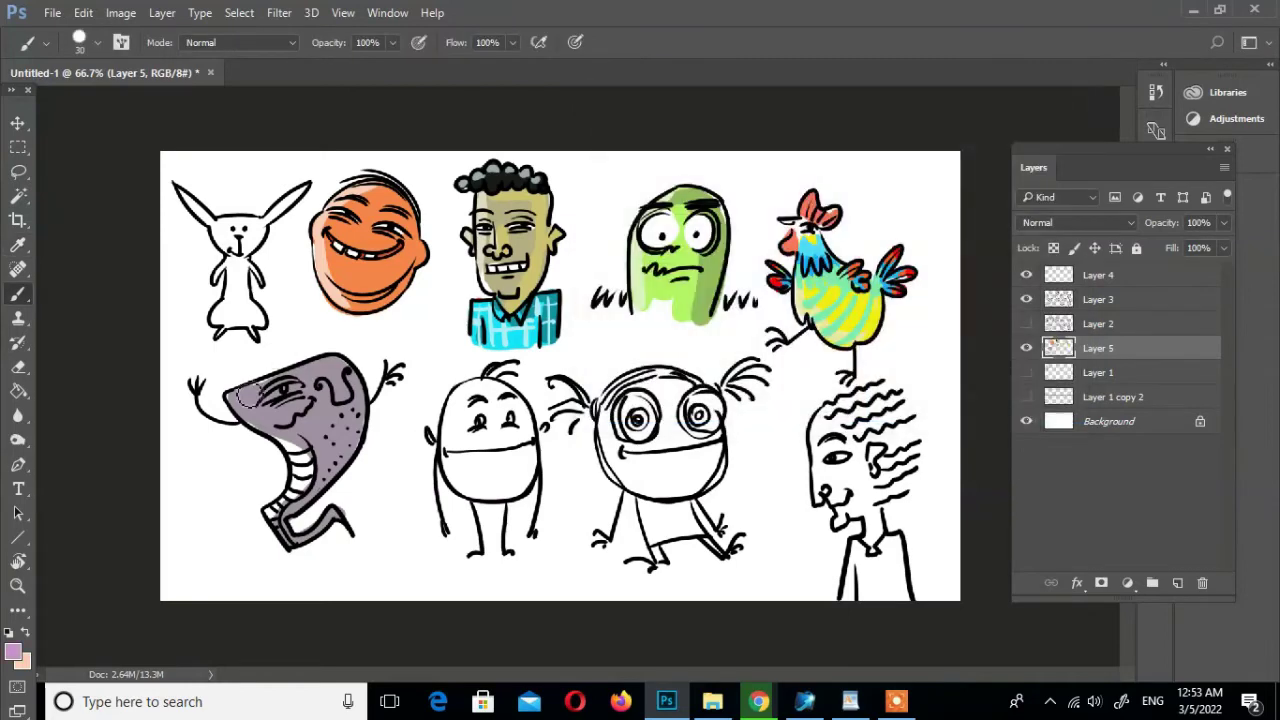
pyautogui.moveTo(240, 395)
pyautogui.mouseDown()
pyautogui.moveTo(320, 370)
pyautogui.moveTo(335, 383)
pyautogui.moveTo(345, 450)
pyautogui.mouseUp()
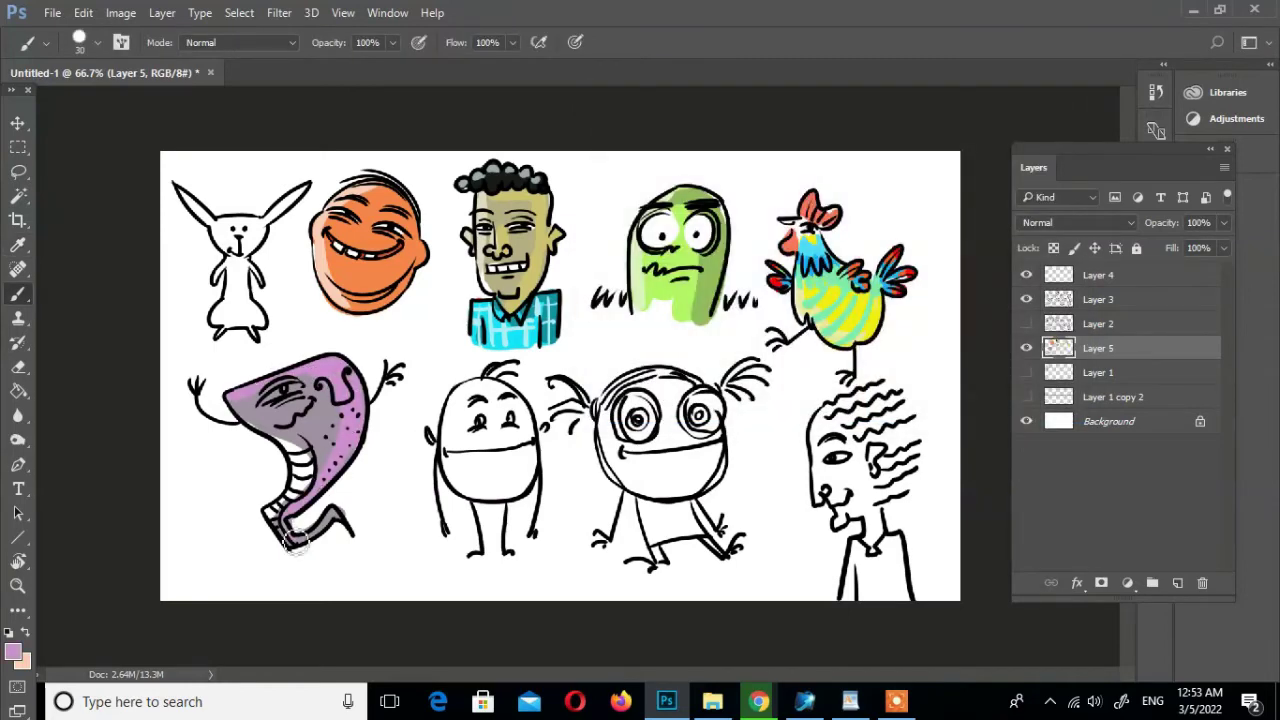
pyautogui.moveTo(295, 540); pyautogui.dragTo(345, 518)
# Paint very light pink stripes on the snake's neck
pyautogui.click(13, 651)
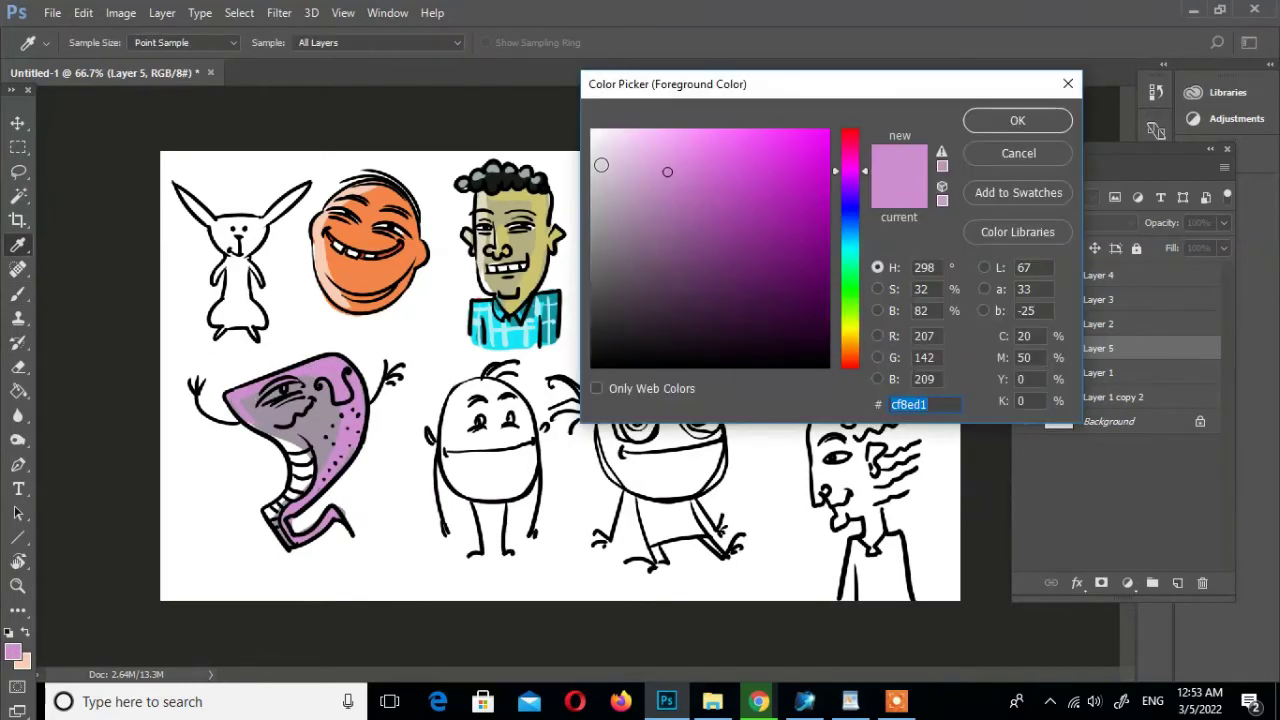
pyautogui.click(605, 150)
pyautogui.click(1017, 120)
pyautogui.moveTo(250, 408)
pyautogui.mouseDown()
pyautogui.moveTo(290, 450)
pyautogui.moveTo(300, 505)
pyautogui.mouseUp()
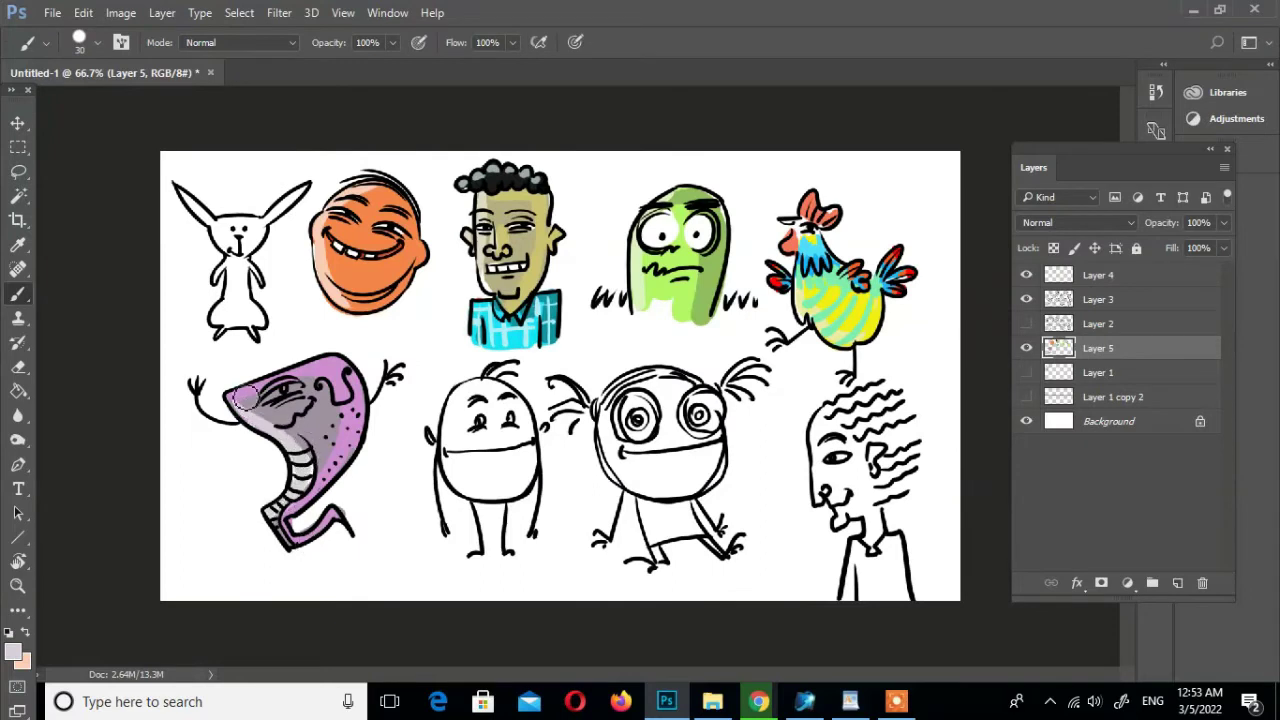
pyautogui.keyDown('alt'); pyautogui.click(275, 400); pyautogui.keyUp('alt')
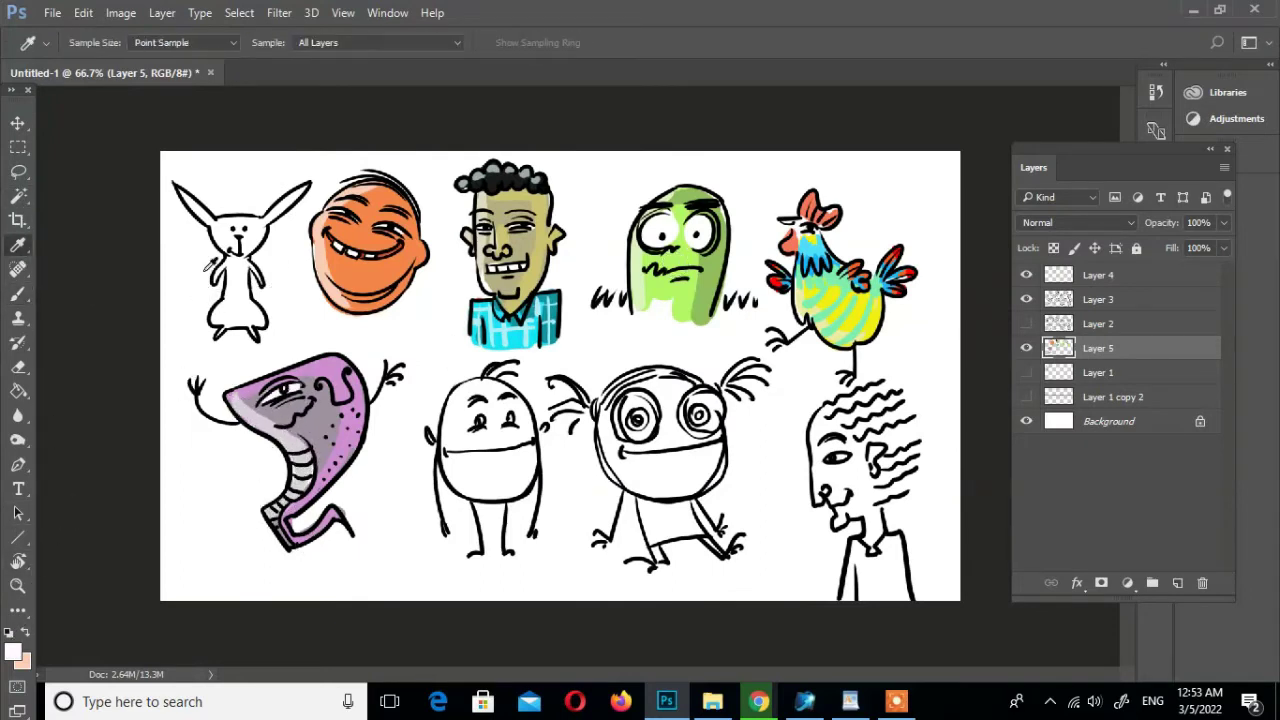
# Add a pink accent to the snake's head
pyautogui.click(13, 651)
pyautogui.click(723, 151)
pyautogui.click(977, 120)
pyautogui.moveTo(337, 371); pyautogui.dragTo(352, 431)
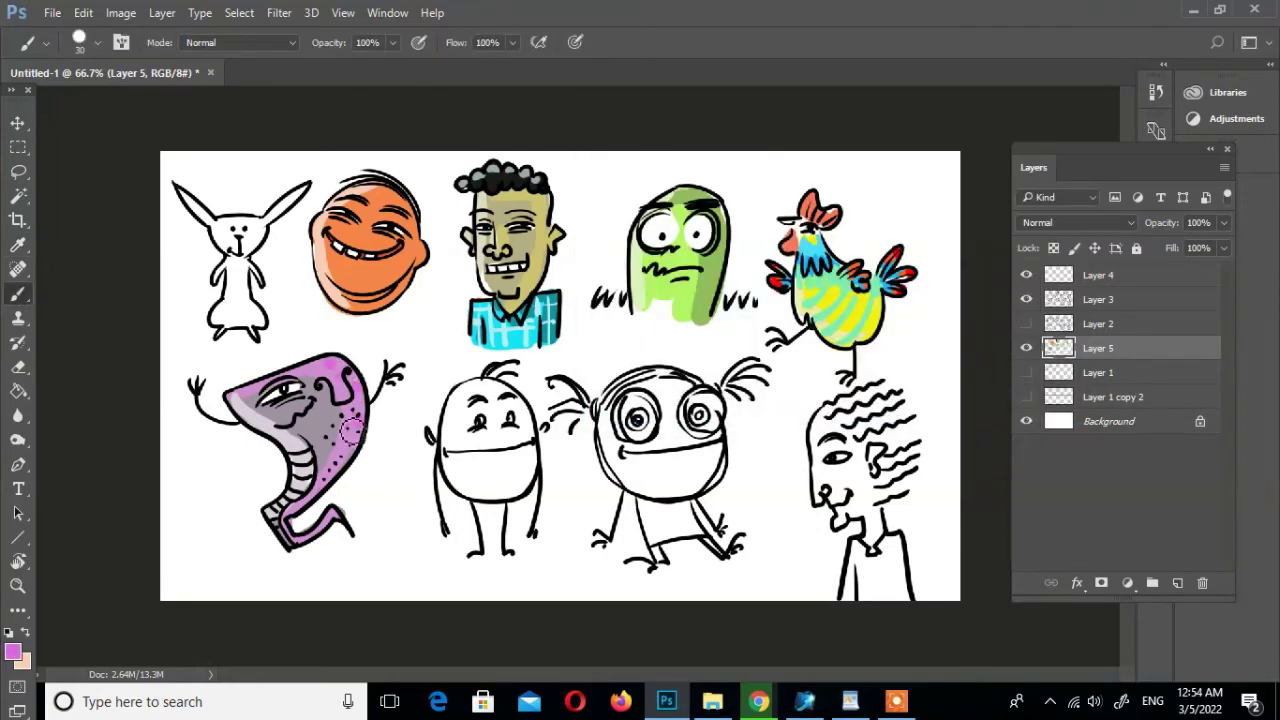
pyautogui.click(13, 651)
# Paint the oval creature's body teal
pyautogui.moveTo(849, 175); pyautogui.dragTo(849, 256)
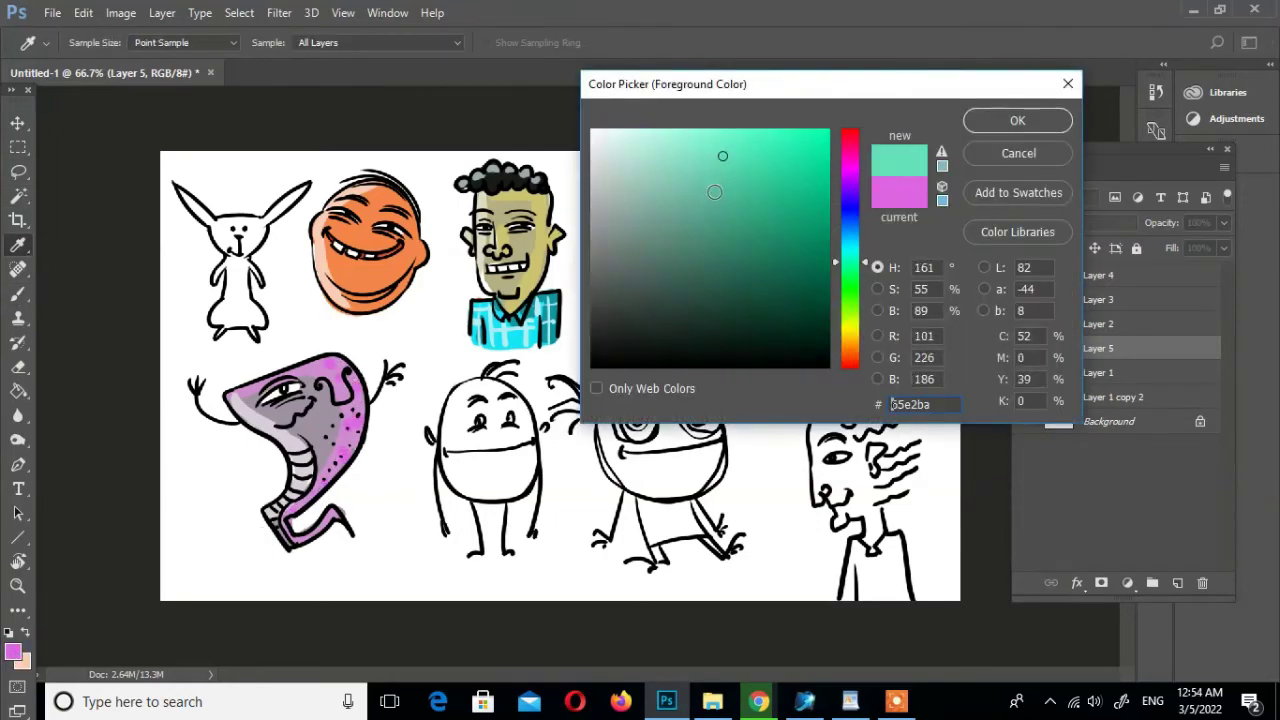
pyautogui.click(717, 191)
pyautogui.moveTo(866, 88); pyautogui.dragTo(1100, 90)
pyautogui.click(1251, 120)
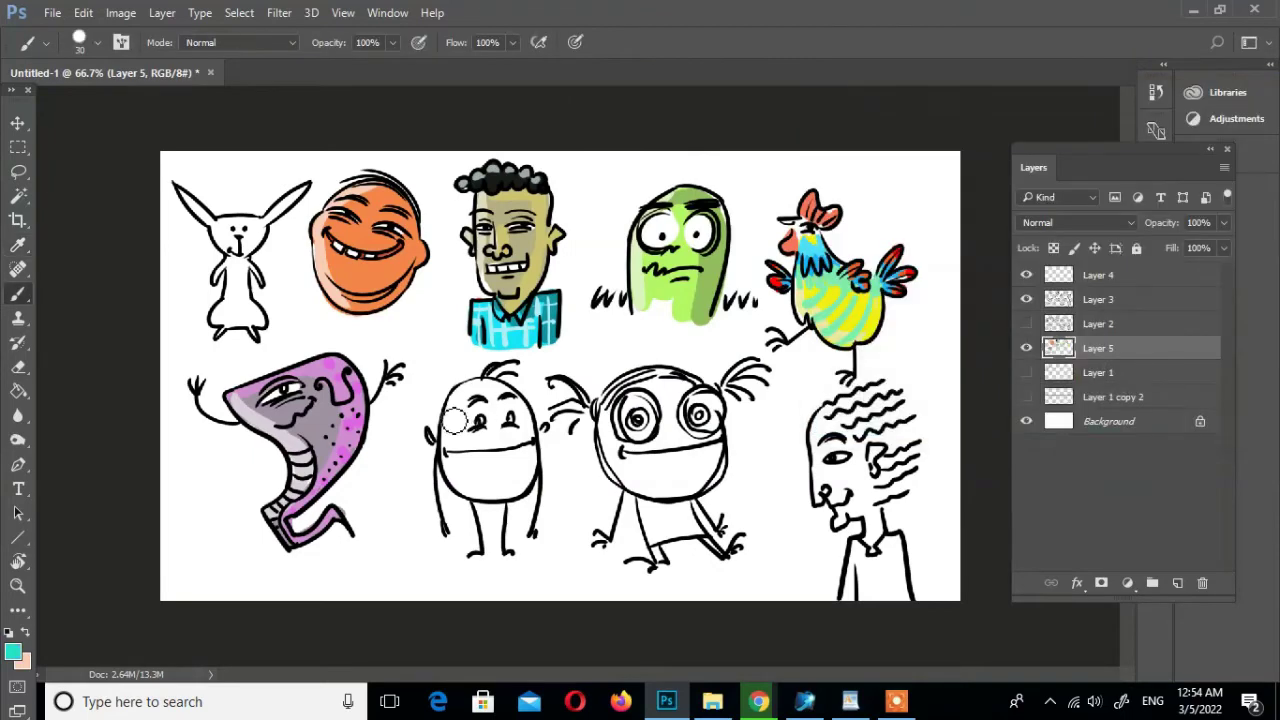
pyautogui.moveTo(465, 395)
pyautogui.mouseDown()
pyautogui.moveTo(480, 480)
pyautogui.moveTo(472, 395)
pyautogui.moveTo(510, 406)
pyautogui.mouseUp()
# Shade the teal creature's side darker, then select a lighter teal for highlights
pyautogui.click(13, 652)
pyautogui.click(591, 237)
pyautogui.click(825, 152)
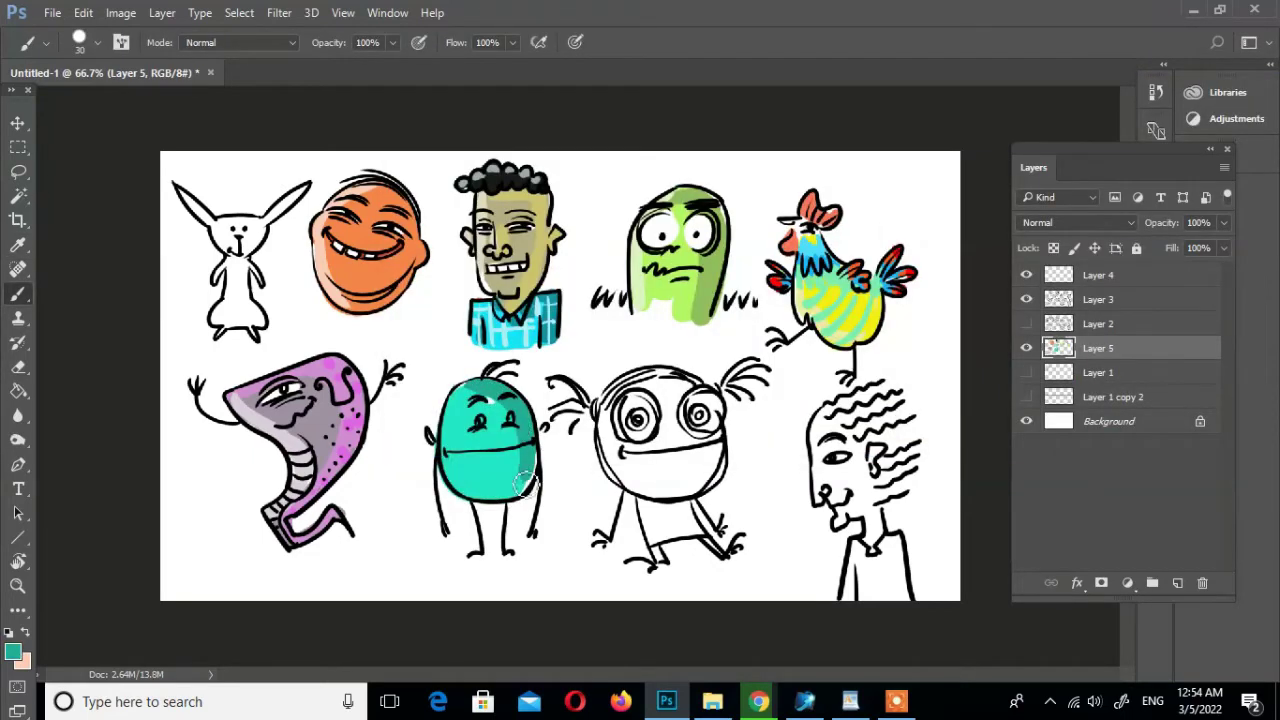
pyautogui.moveTo(524, 484); pyautogui.dragTo(459, 483)
pyautogui.moveTo(518, 425); pyautogui.dragTo(508, 472)
pyautogui.click(13, 652)
pyautogui.click(451, 190)
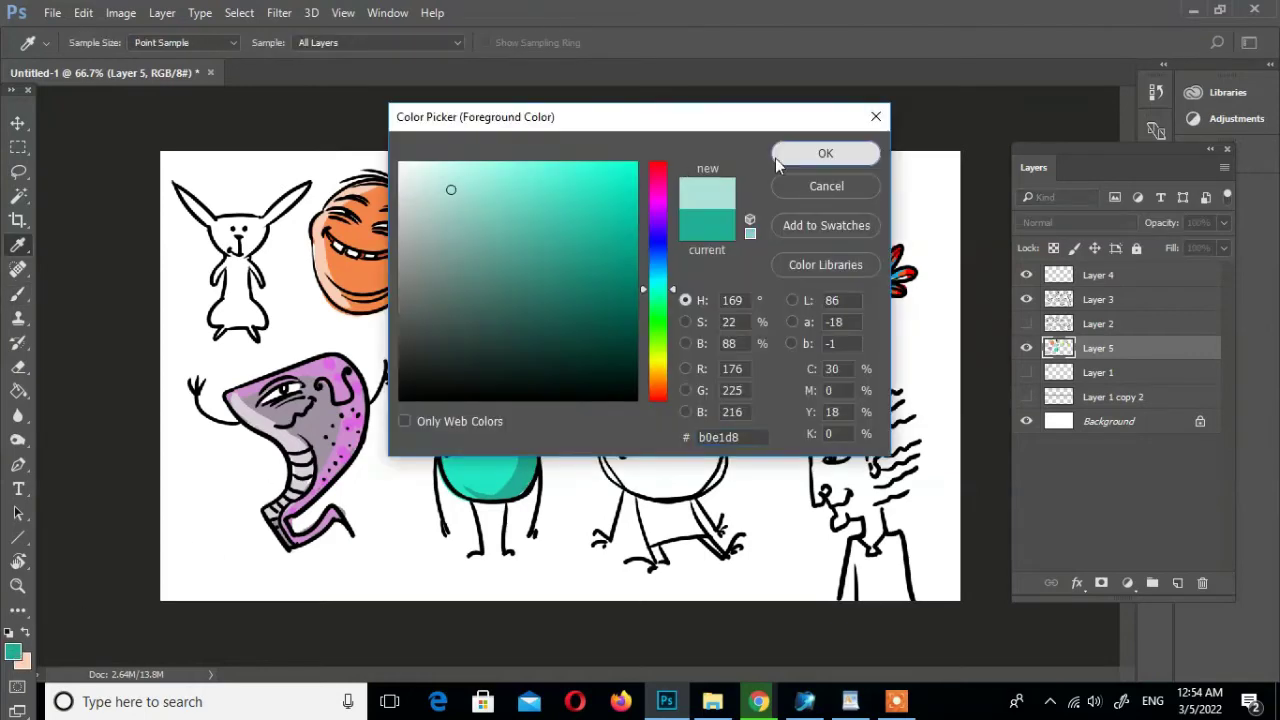
pyautogui.click(780, 160)
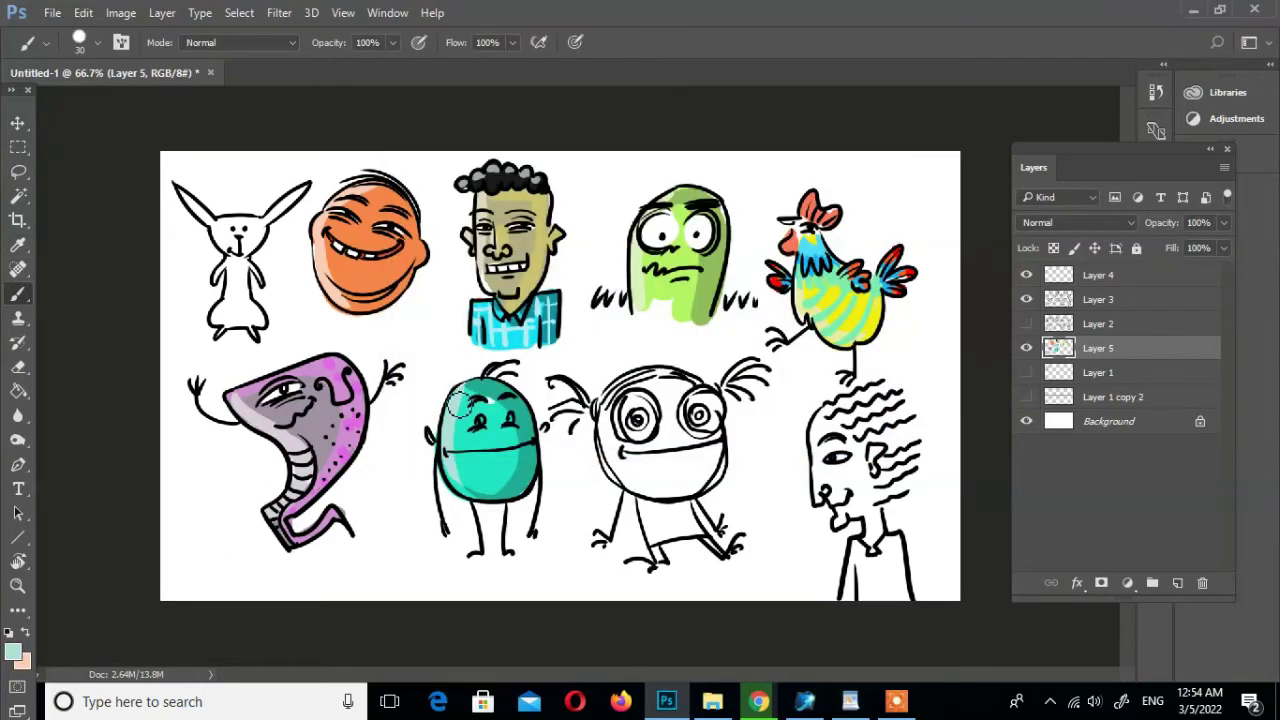
# Paint the wide-eyed creature's face pale yellow
pyautogui.click(13, 652)
pyautogui.click(603, 366)
pyautogui.click(506, 211)
pyautogui.click(825, 150)
pyautogui.moveTo(665, 376)
pyautogui.mouseDown()
pyautogui.moveTo(632, 447)
pyautogui.moveTo(700, 476)
pyautogui.mouseUp()
# Brush deeper yellow shading across the wide-eyed creature's face
pyautogui.click(13, 652)
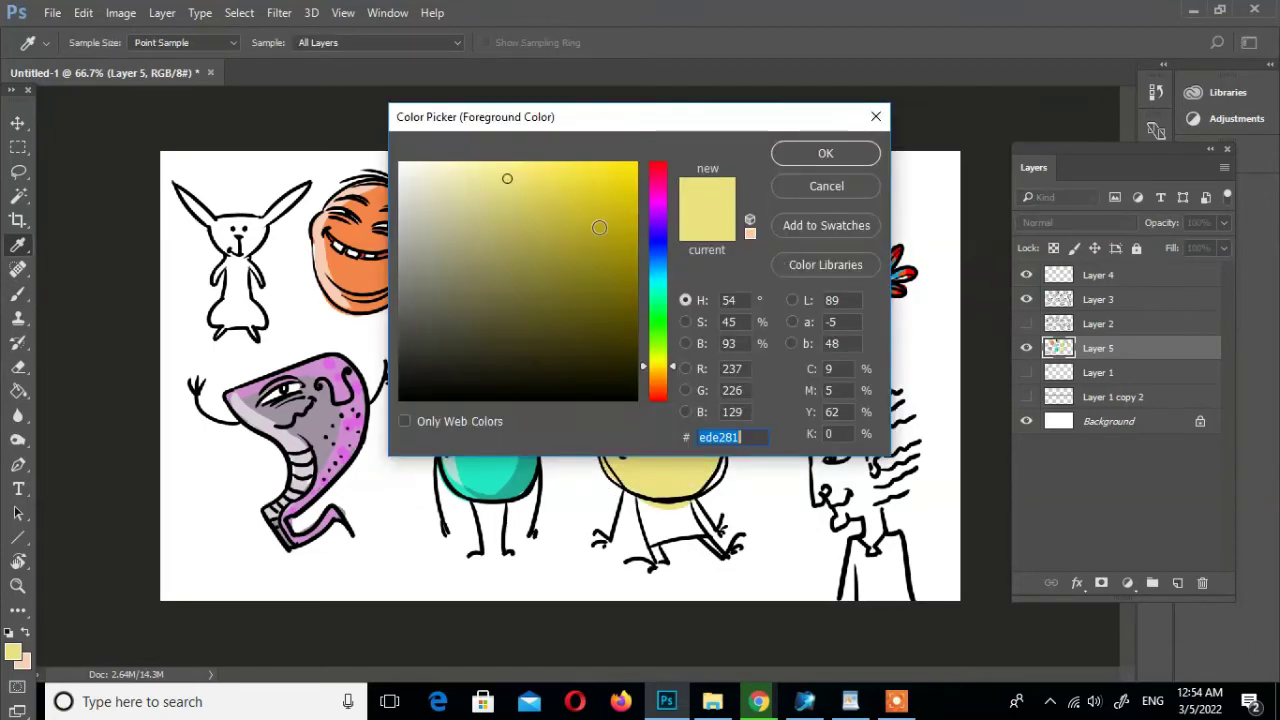
pyautogui.click(568, 189)
pyautogui.click(825, 153)
pyautogui.click(13, 652)
pyautogui.click(580, 194)
pyautogui.click(825, 153)
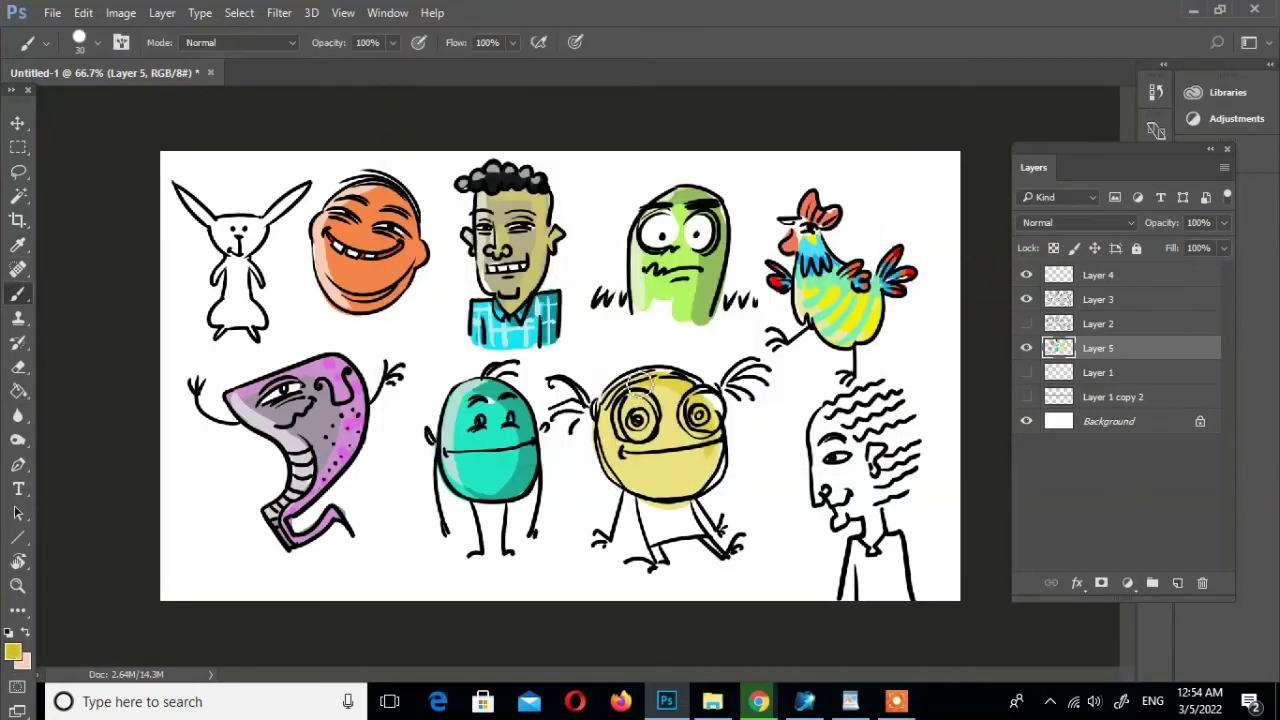
pyautogui.moveTo(640, 383)
pyautogui.mouseDown()
pyautogui.moveTo(712, 465)
pyautogui.moveTo(625, 482)
pyautogui.mouseUp()
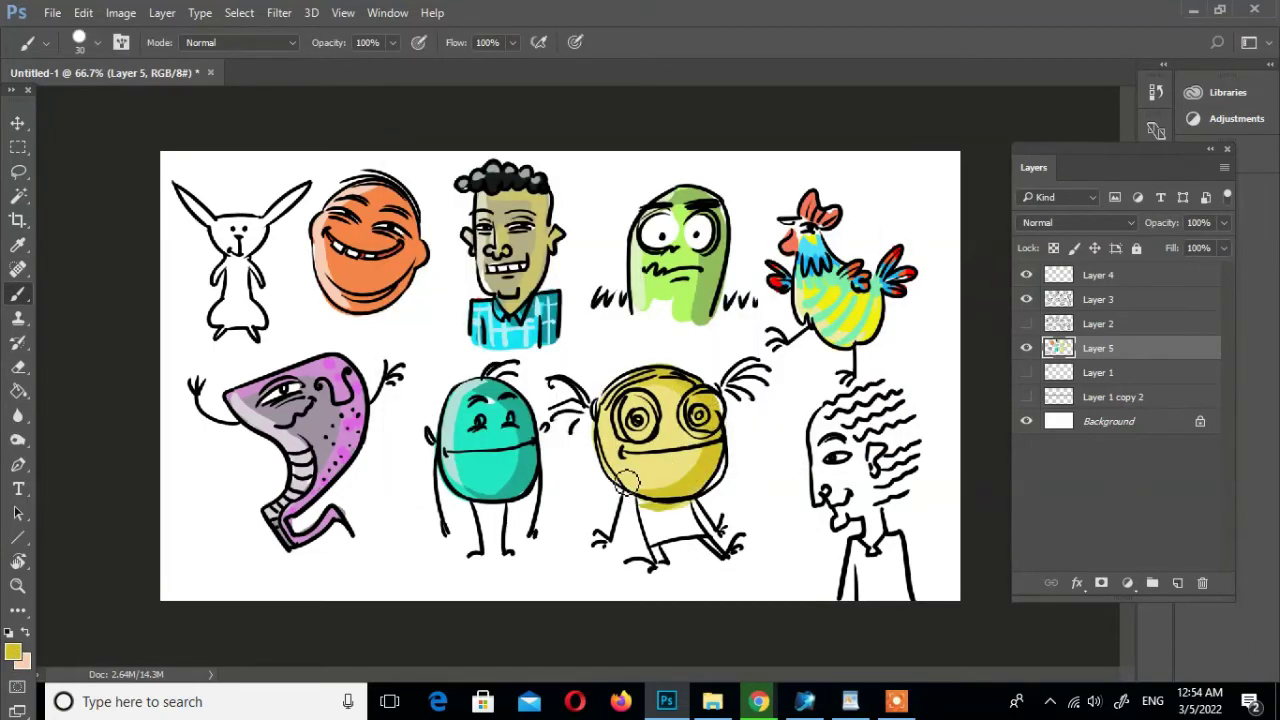
# Sample white from the blank canvas and paint highlights into the creature's eyes
pyautogui.click(13, 652)
pyautogui.click(451, 203)
pyautogui.click(825, 153)
pyautogui.press('i')
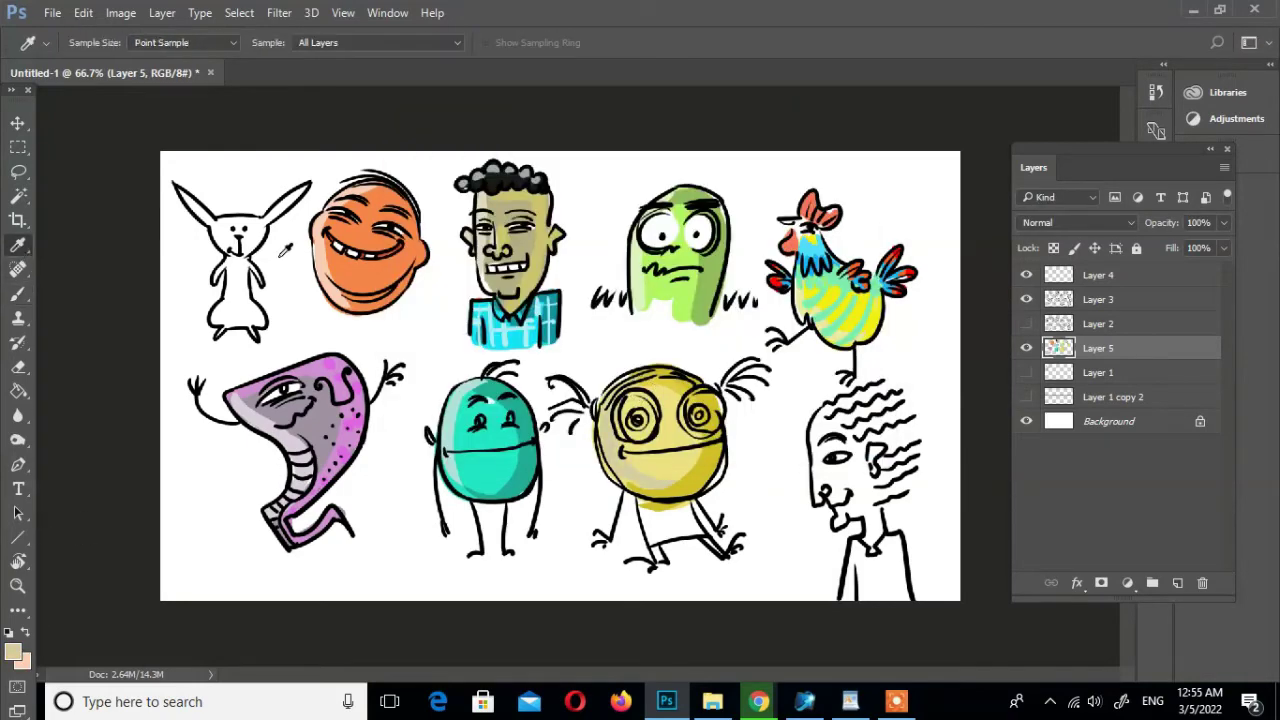
pyautogui.click(285, 250)
pyautogui.click(18, 293)
pyautogui.moveTo(630, 400)
pyautogui.mouseDown()
pyautogui.moveTo(660, 430)
pyautogui.moveTo(698, 420)
pyautogui.mouseUp()
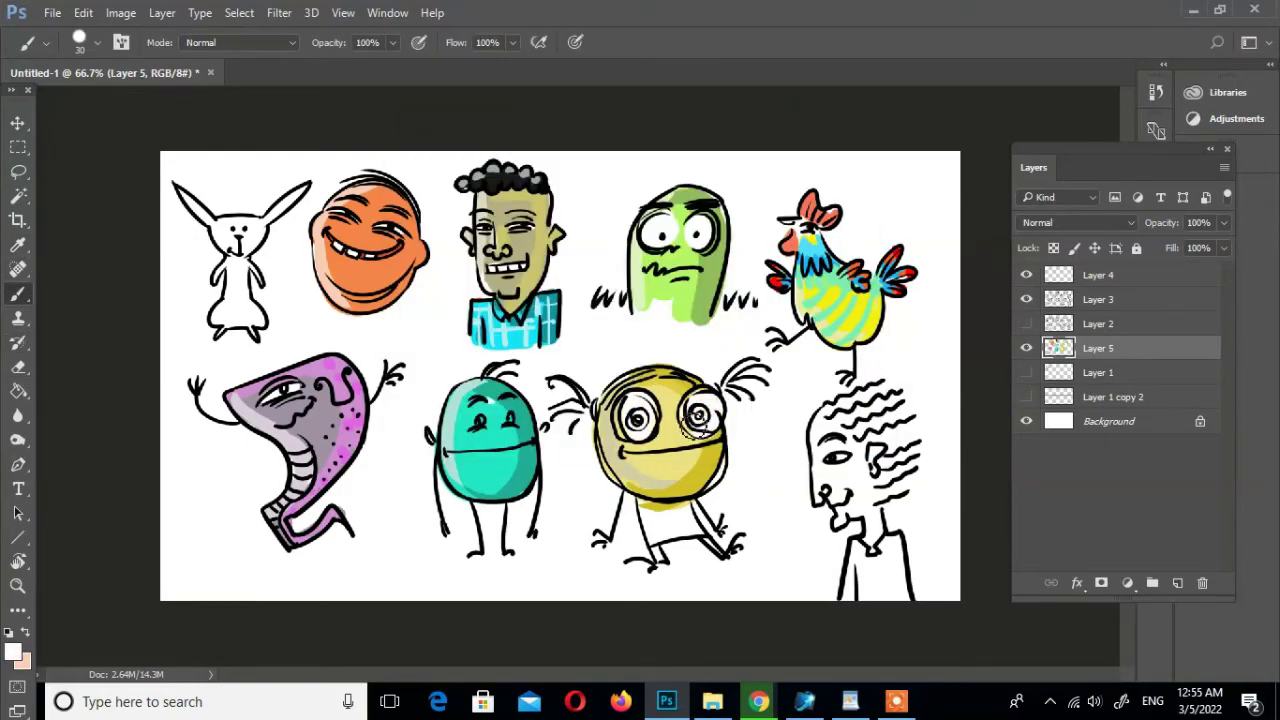
# Paint the wide-eyed creature's body bright red, then select a darker red
pyautogui.click(13, 652)
pyautogui.click(725, 190)
pyautogui.click(823, 151)
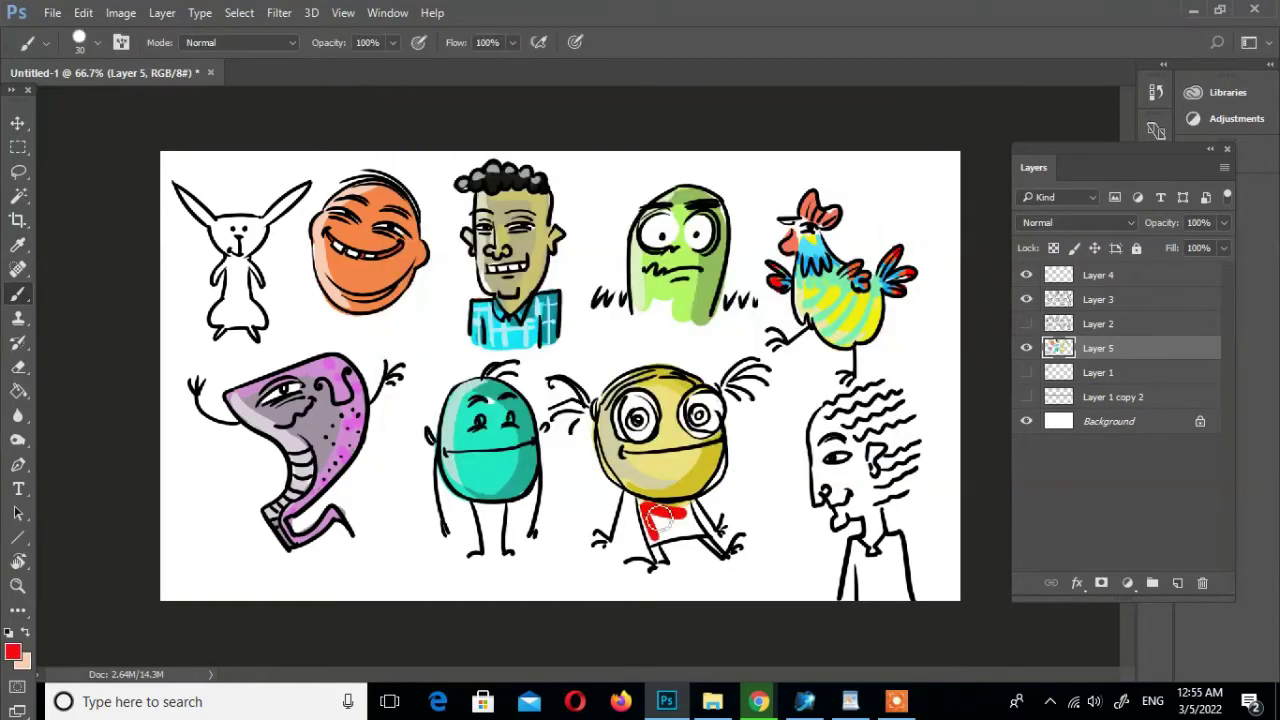
pyautogui.moveTo(640, 500)
pyautogui.mouseDown()
pyautogui.moveTo(680, 545)
pyautogui.moveTo(700, 535)
pyautogui.mouseUp()
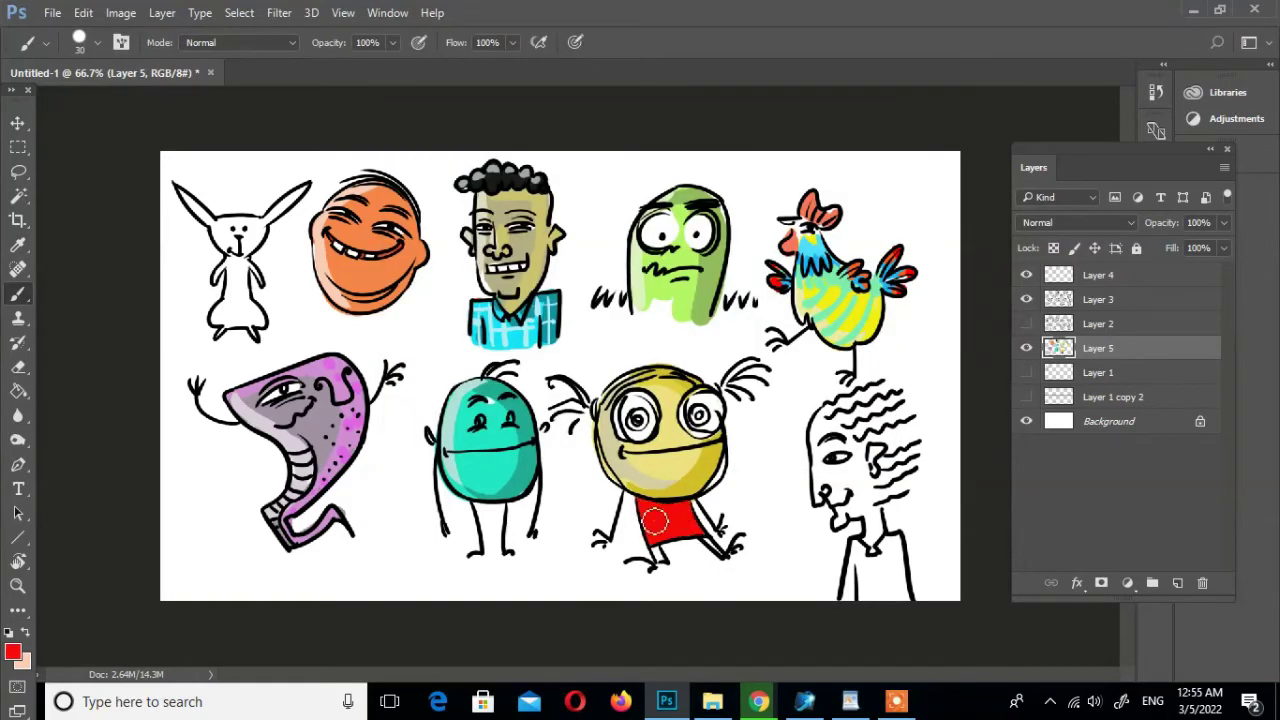
pyautogui.click(13, 652)
pyautogui.click(595, 279)
pyautogui.click(825, 152)
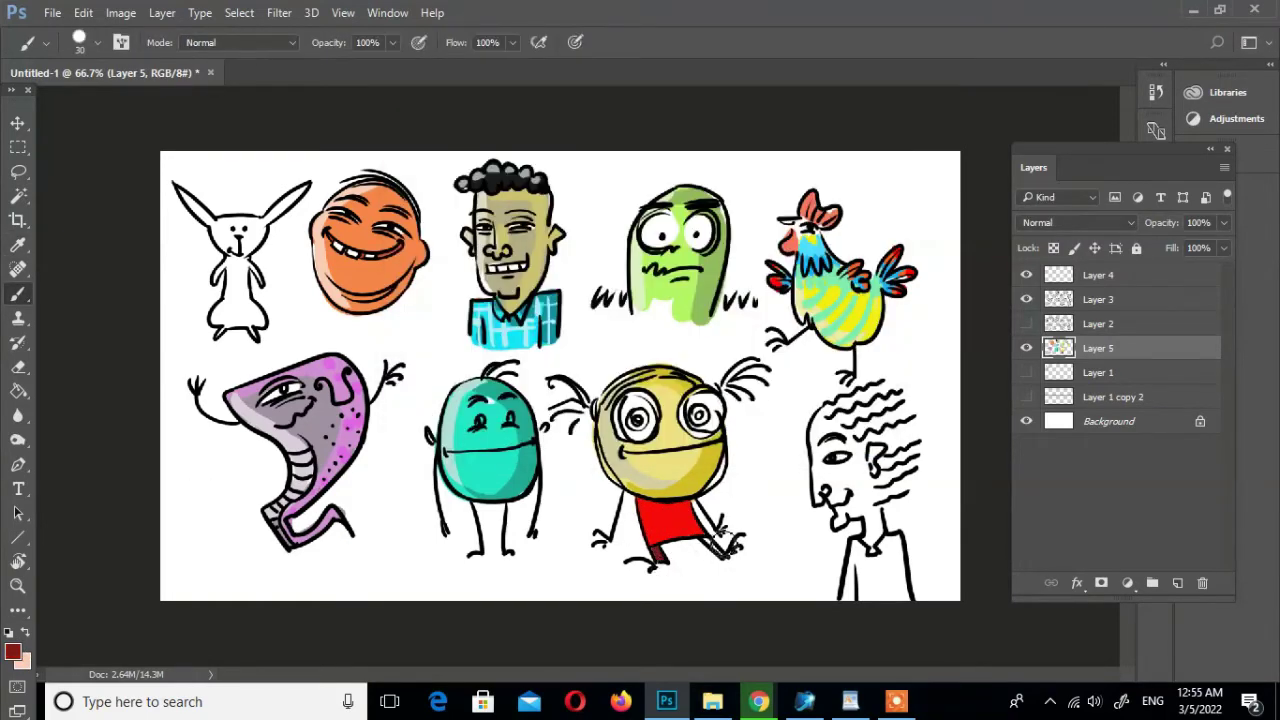
pyautogui.click(13, 652)
# Choose a teal foreground colour for the yellow creature's eyes
pyautogui.click(656, 280)
pyautogui.click(574, 196)
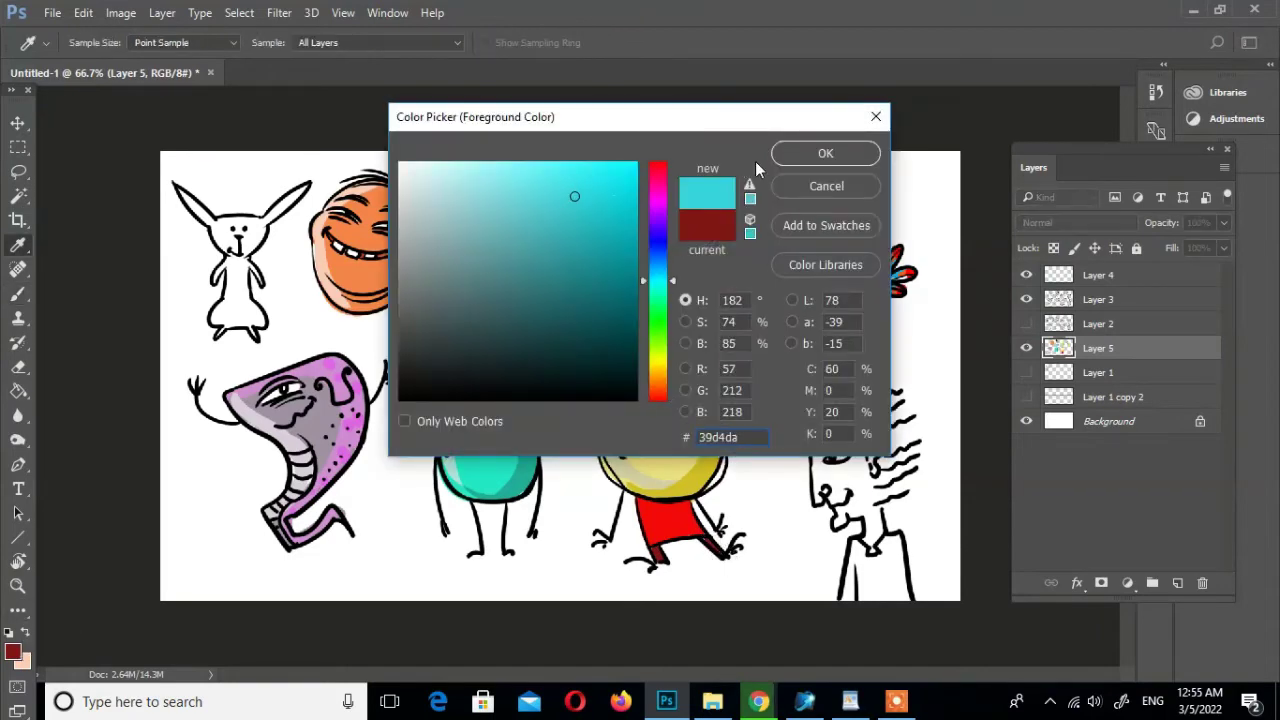
pyautogui.click(607, 251)
pyautogui.click(826, 155)
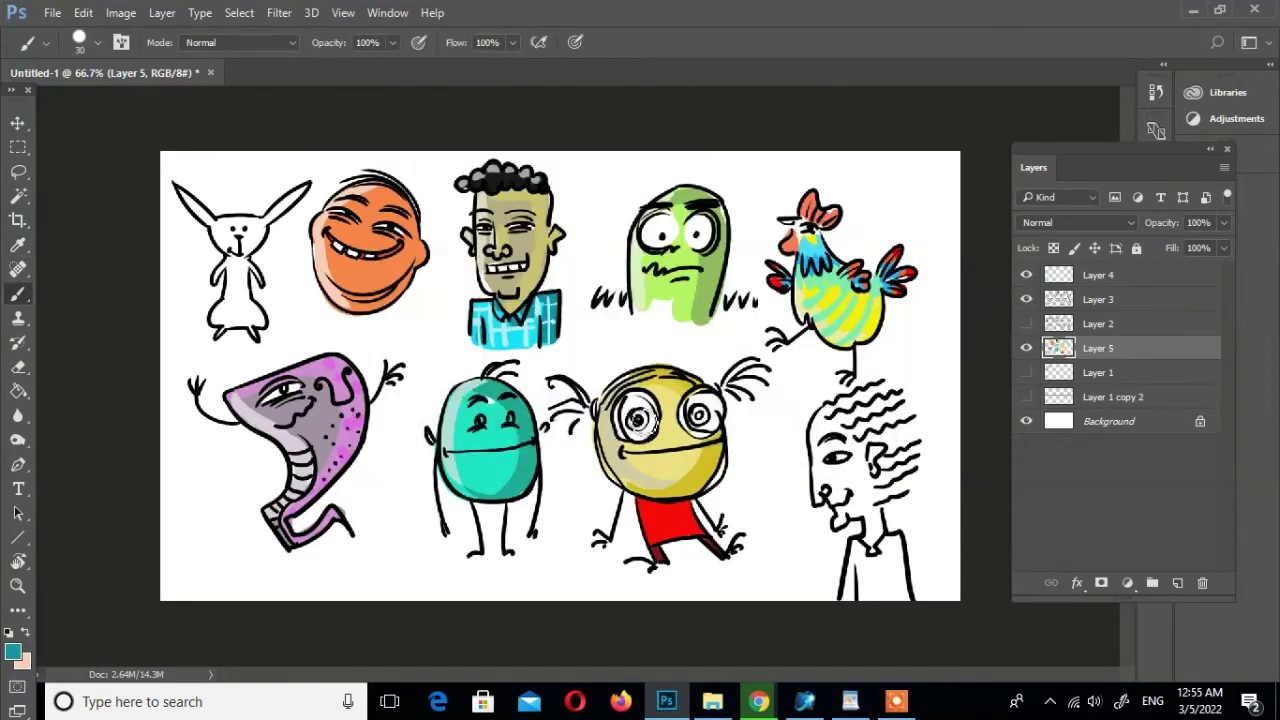
# Paint the profile man's face and forehead peach
pyautogui.click(13, 652)
pyautogui.click(463, 210)
pyautogui.click(657, 385)
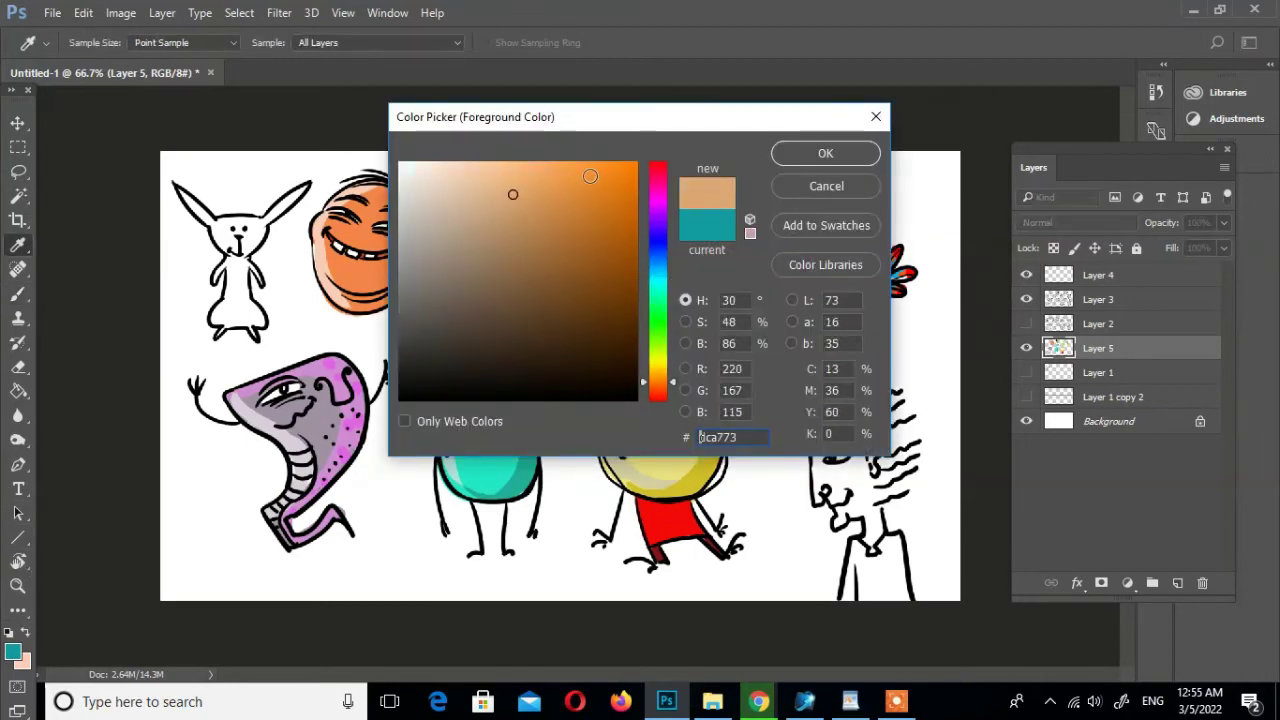
pyautogui.click(826, 153)
pyautogui.moveTo(837, 407)
pyautogui.mouseDown()
pyautogui.moveTo(826, 500)
pyautogui.moveTo(877, 503)
pyautogui.mouseUp()
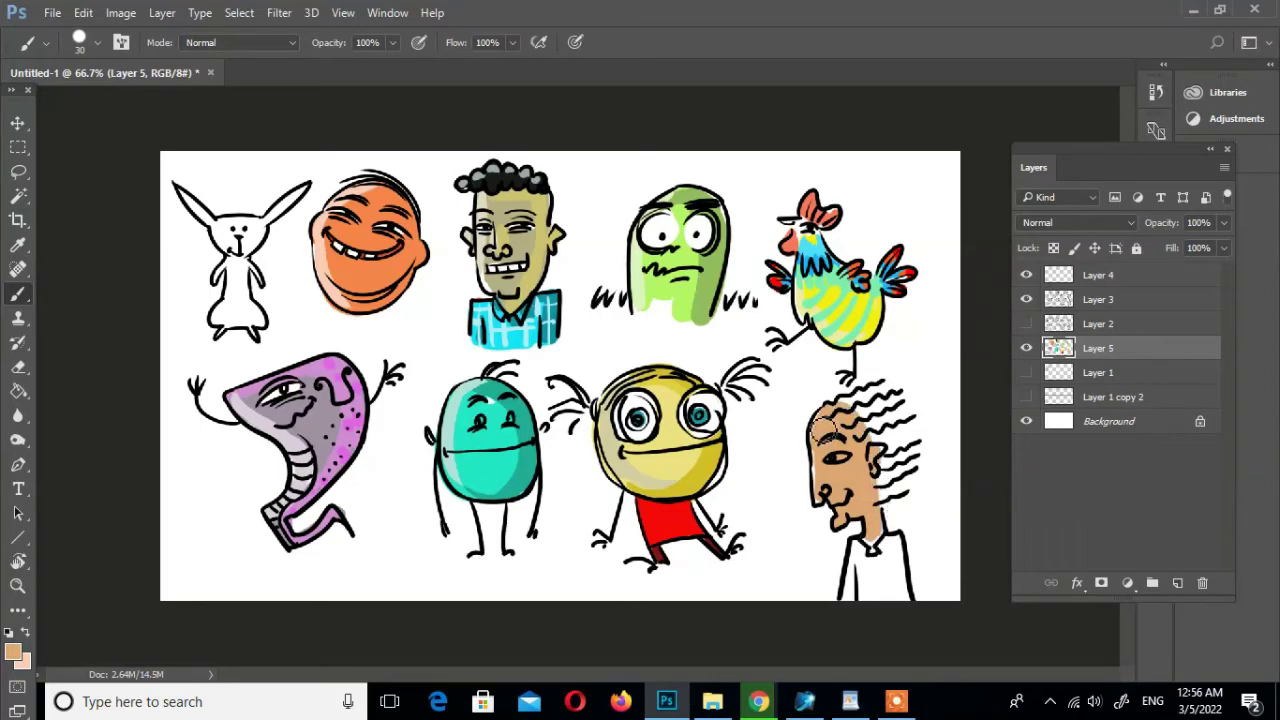
pyautogui.moveTo(823, 429); pyautogui.dragTo(878, 462)
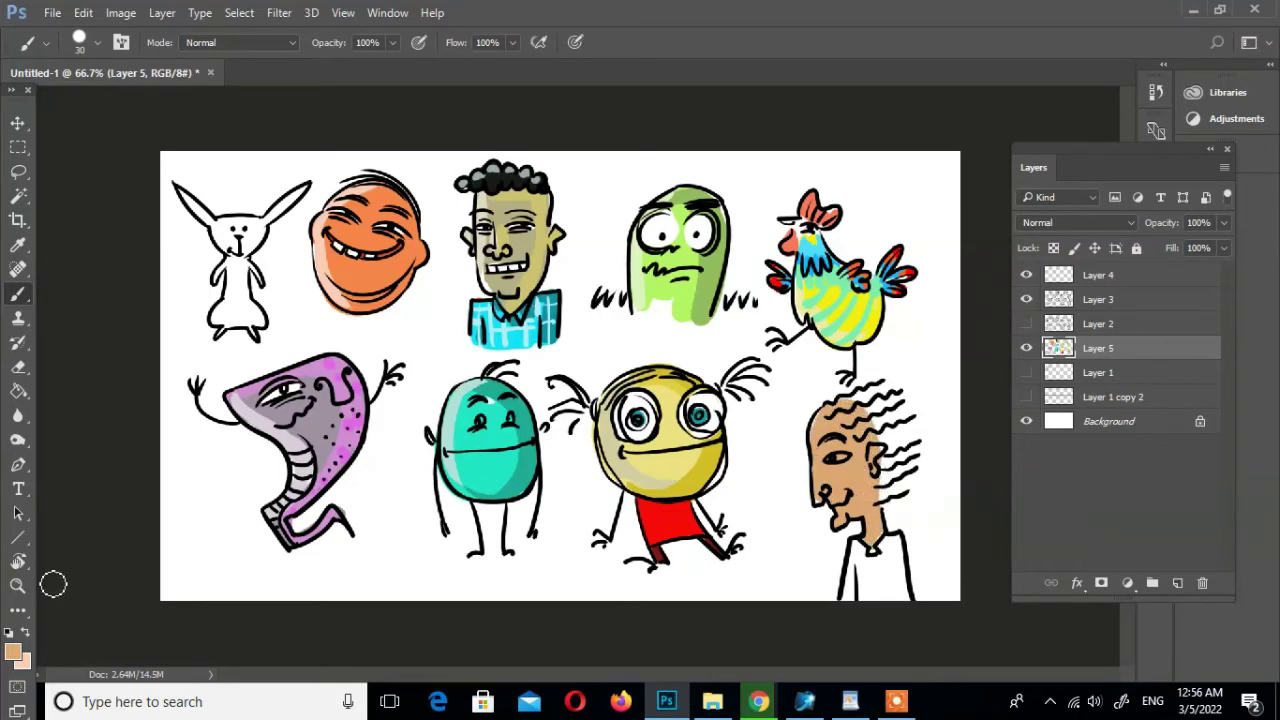
# Paint the profile man's shirt a saturated blue
pyautogui.click(13, 651)
pyautogui.write('8edc73')
pyautogui.click(658, 257)
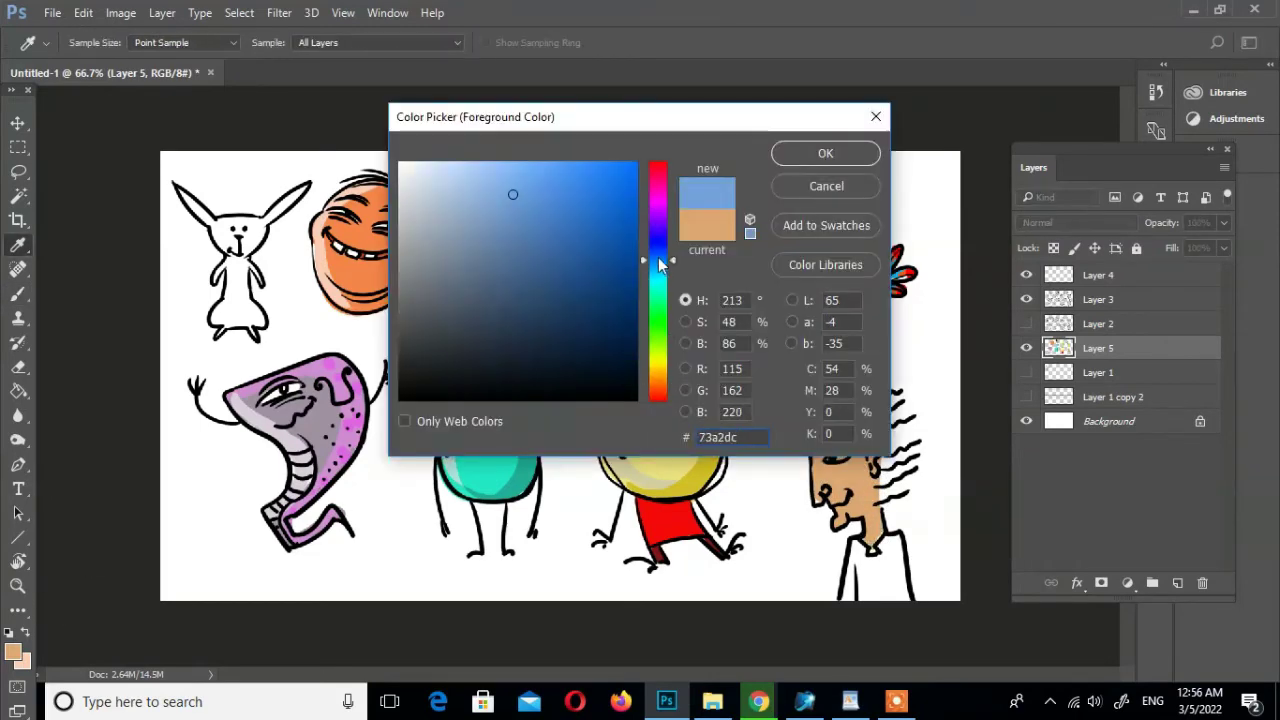
pyautogui.click(630, 170)
pyautogui.click(825, 153)
pyautogui.moveTo(850, 590)
pyautogui.mouseDown()
pyautogui.moveTo(870, 545)
pyautogui.moveTo(893, 545)
pyautogui.moveTo(896, 595)
pyautogui.mouseUp()
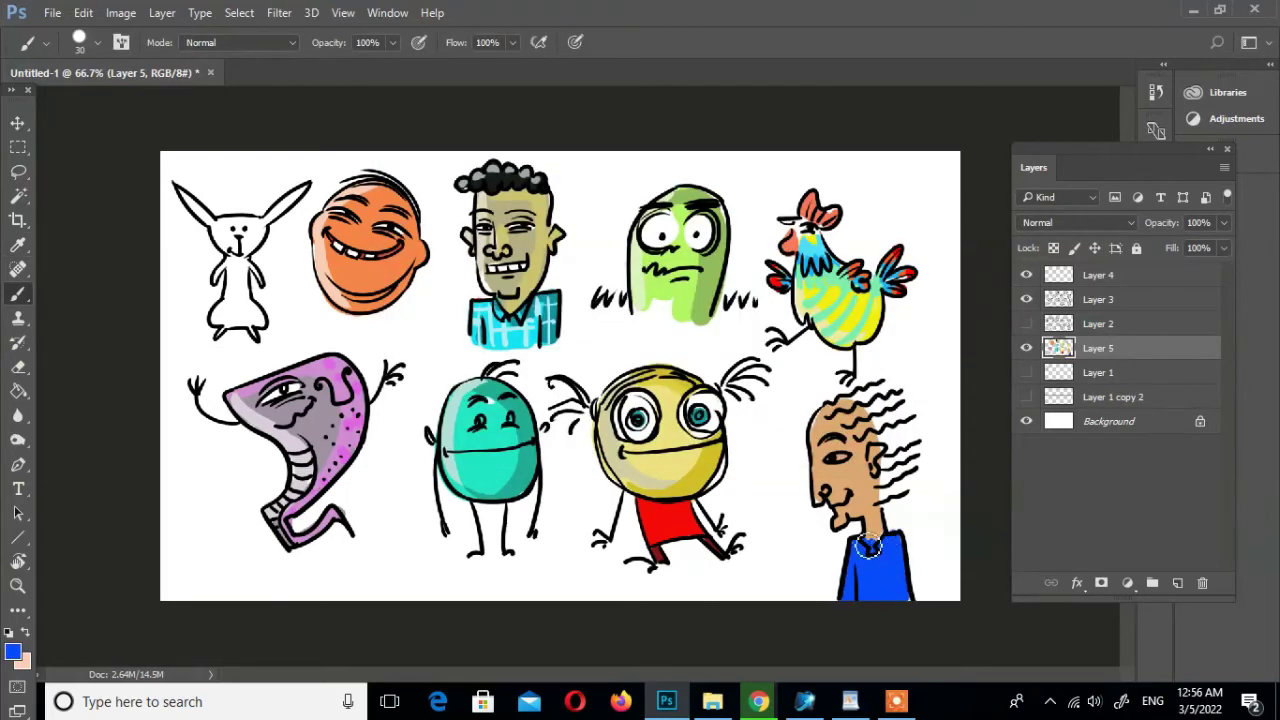
# Paint the profile man's hair pale grey-blue
pyautogui.click(13, 651)
pyautogui.click(430, 185)
pyautogui.click(826, 152)
pyautogui.moveTo(866, 424)
pyautogui.mouseDown()
pyautogui.moveTo(880, 405)
pyautogui.moveTo(886, 440)
pyautogui.mouseUp()
pyautogui.moveTo(820, 415)
pyautogui.mouseDown()
pyautogui.moveTo(890, 440)
pyautogui.moveTo(925, 475)
pyautogui.moveTo(919, 404)
pyautogui.moveTo(925, 440)
pyautogui.moveTo(885, 488)
pyautogui.mouseUp()
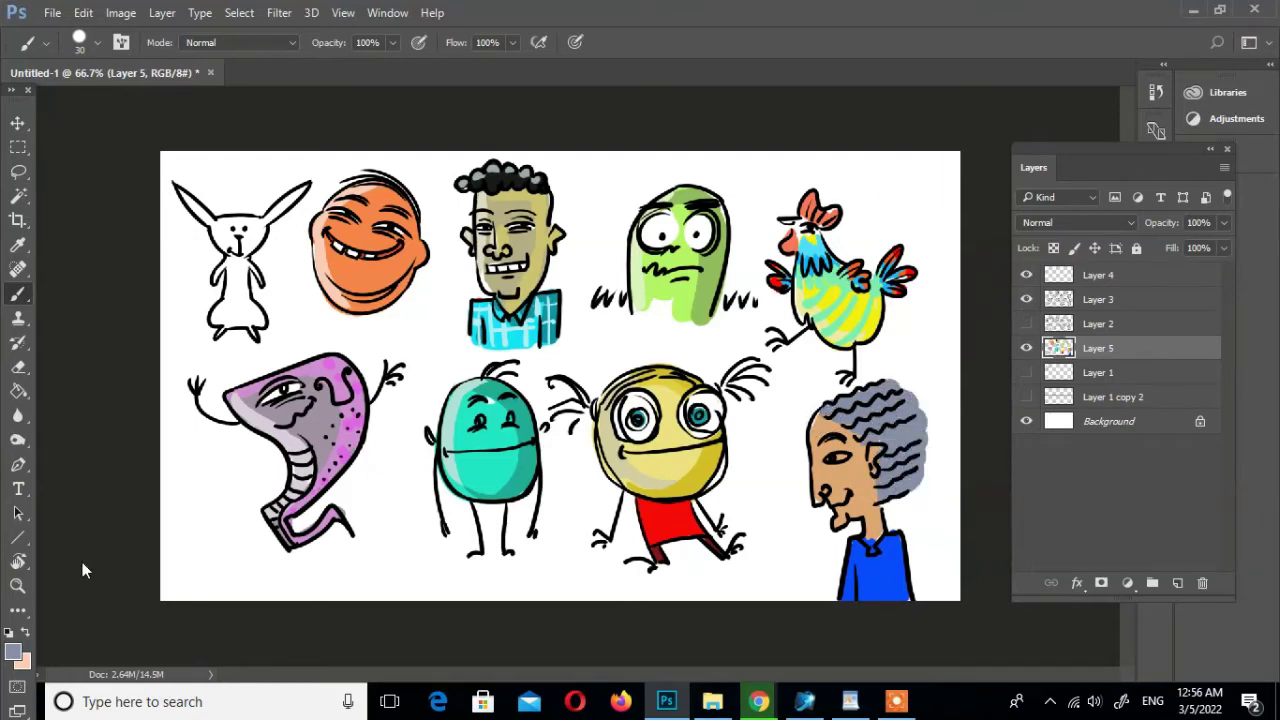
# Paint the rabbit's ears, head and body orange
pyautogui.click(13, 652)
pyautogui.click(623, 176)
pyautogui.click(826, 149)
pyautogui.moveTo(182, 192)
pyautogui.mouseDown()
pyautogui.moveTo(245, 240)
pyautogui.moveTo(305, 190)
pyautogui.mouseUp()
pyautogui.moveTo(240, 250); pyautogui.dragTo(232, 322)
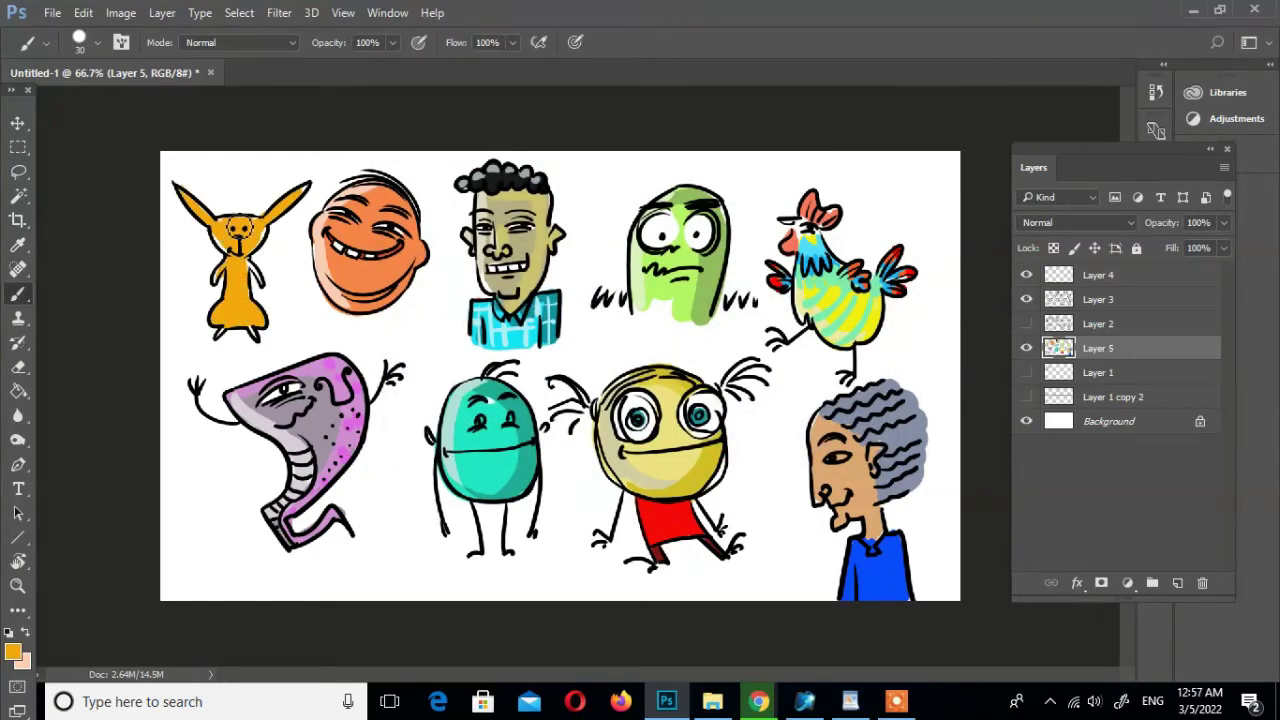
# Add a new empty layer above Layer 4 at the top of the stack
pyautogui.press('z')
pyautogui.click(323, 281)
pyautogui.keyDown('alt'); pyautogui.click(314, 323); pyautogui.keyUp('alt')
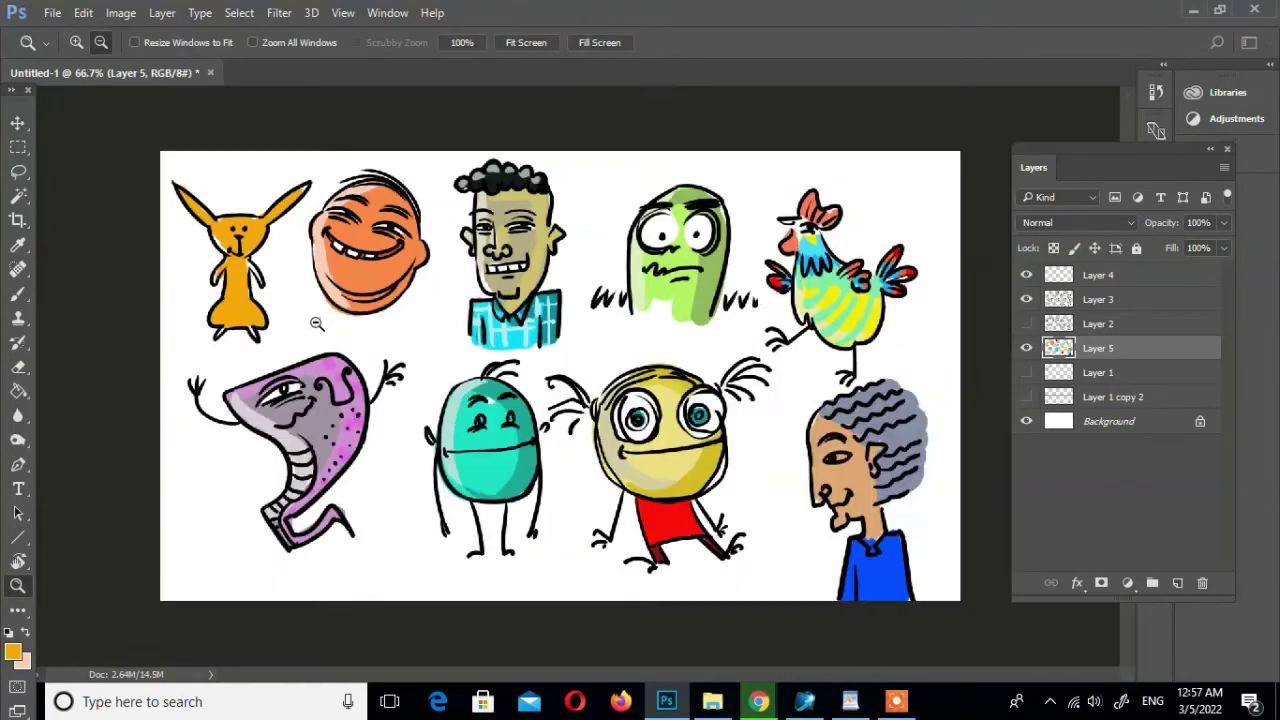
pyautogui.hotkey('ctrl', '+')
pyautogui.click(1098, 275)
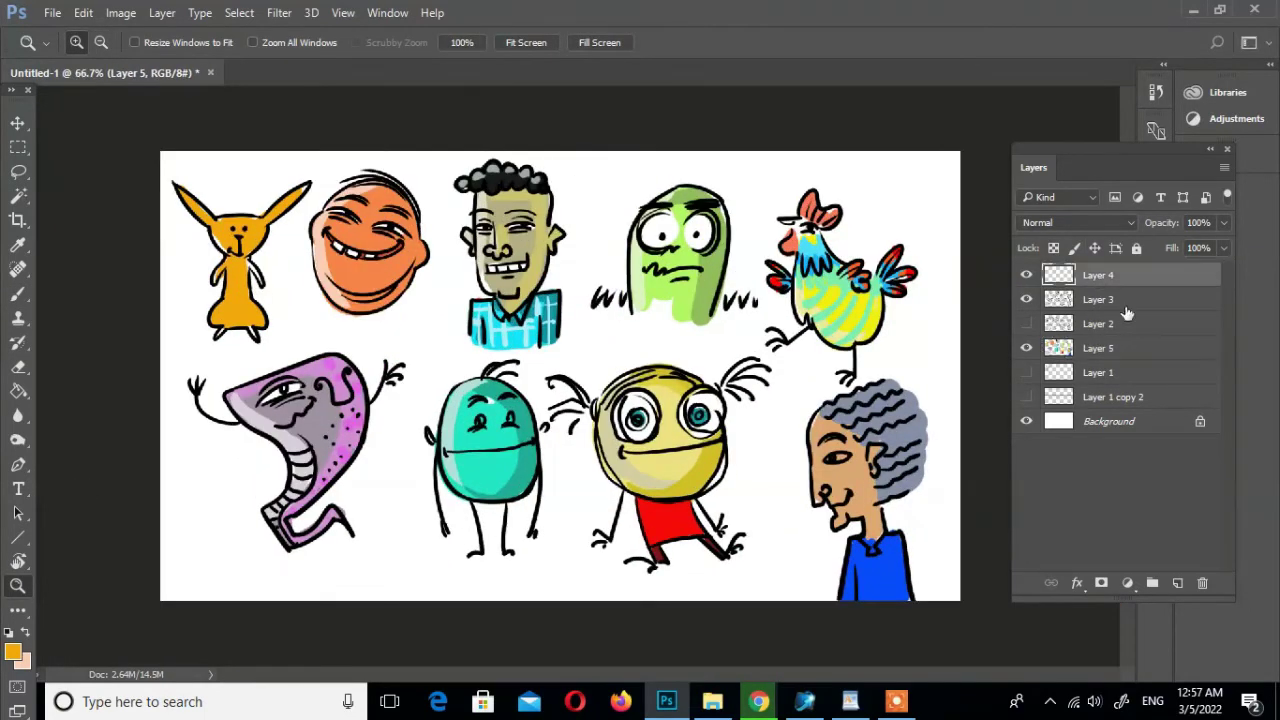
pyautogui.click(1177, 582)
# Set the foreground colour to deep magenta and add another empty layer
pyautogui.click(13, 651)
pyautogui.moveTo(660, 264); pyautogui.dragTo(658, 207)
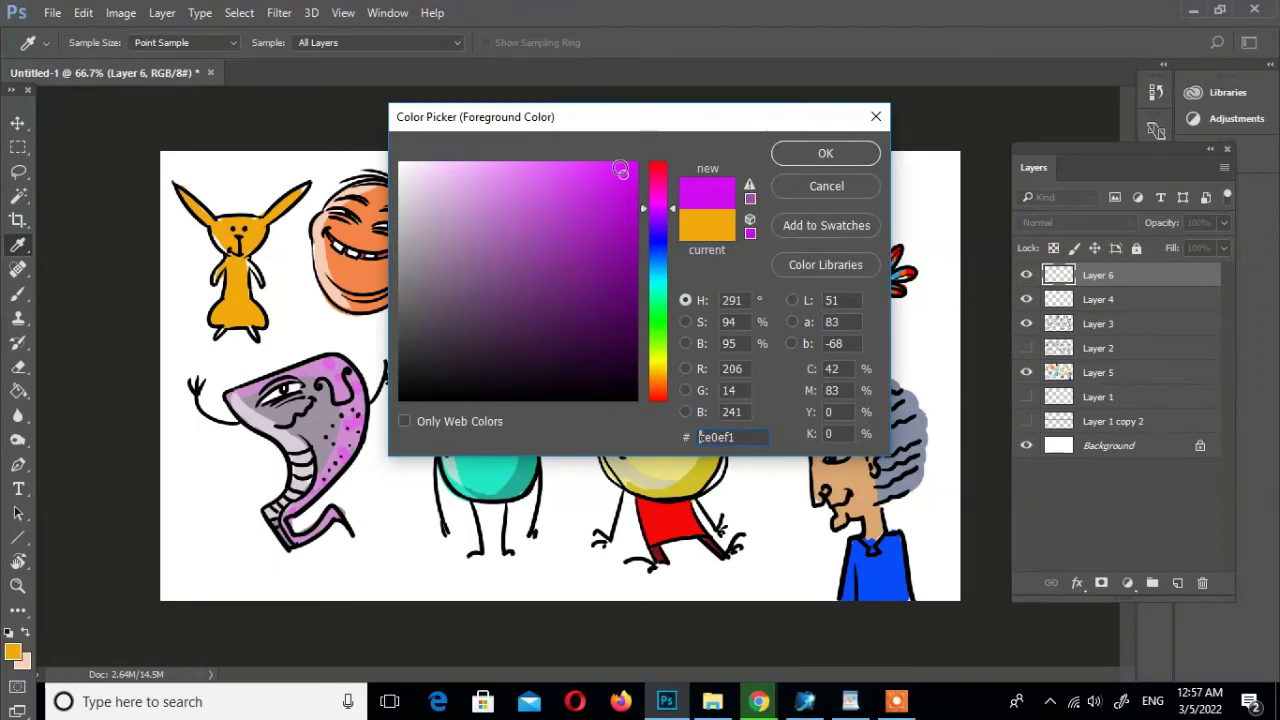
pyautogui.click(635, 205)
pyautogui.press('Return')
pyautogui.press('z')
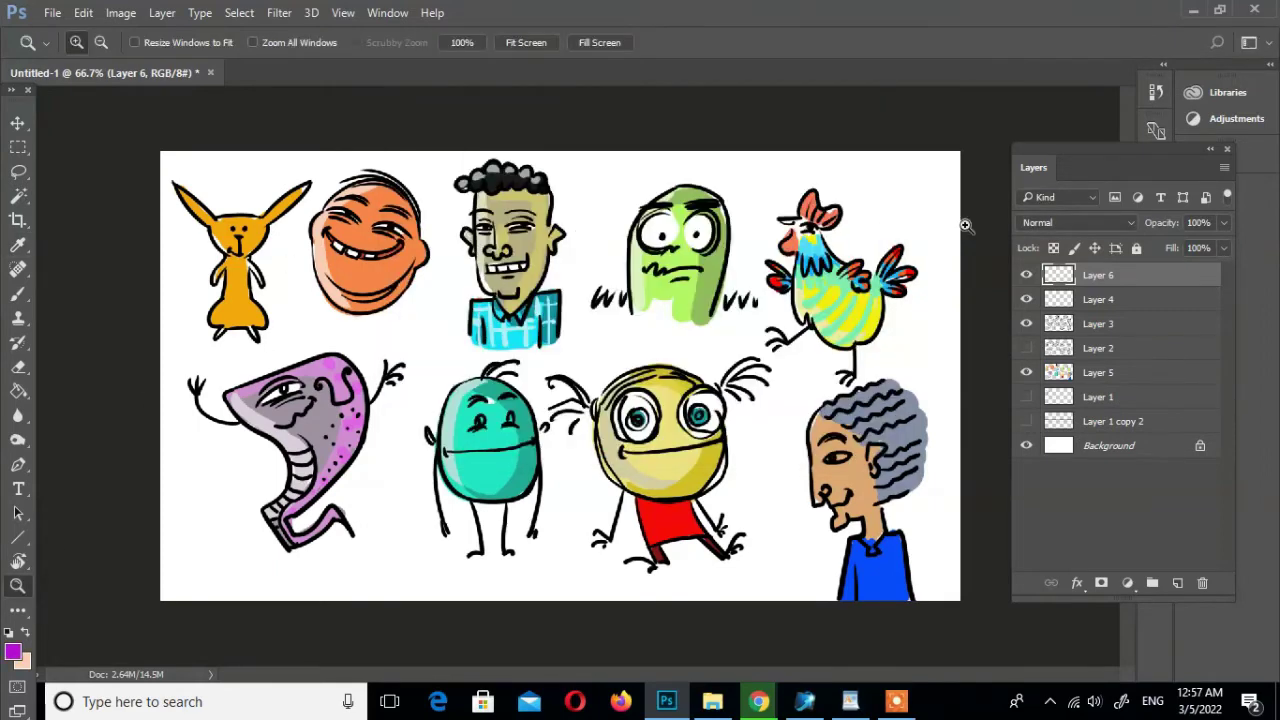
pyautogui.click(1177, 582)
# Try magenta glasses on the orange face, undo them, and add Layer 8
pyautogui.click(18, 294)
pyautogui.moveTo(320, 188); pyautogui.dragTo(443, 231)
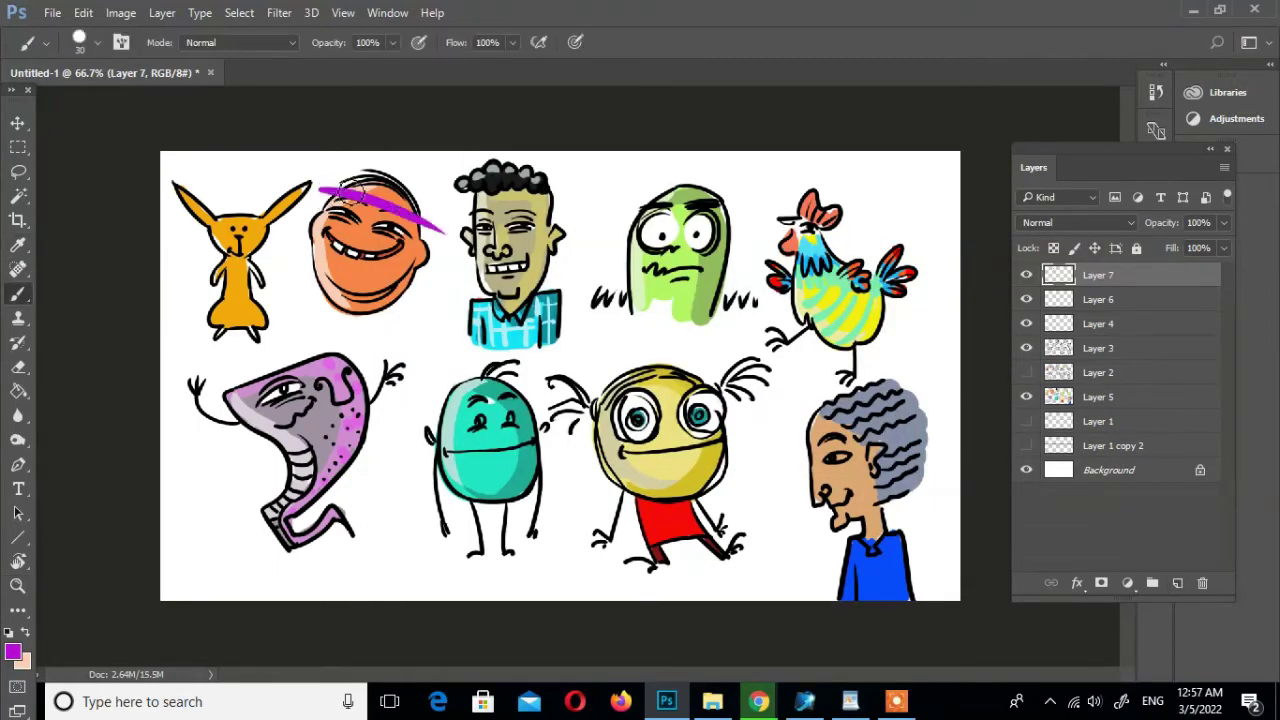
pyautogui.hotkey('ctrl', 'z')
pyautogui.moveTo(316, 192)
pyautogui.mouseDown()
pyautogui.moveTo(424, 222)
pyautogui.moveTo(550, 222)
pyautogui.mouseUp()
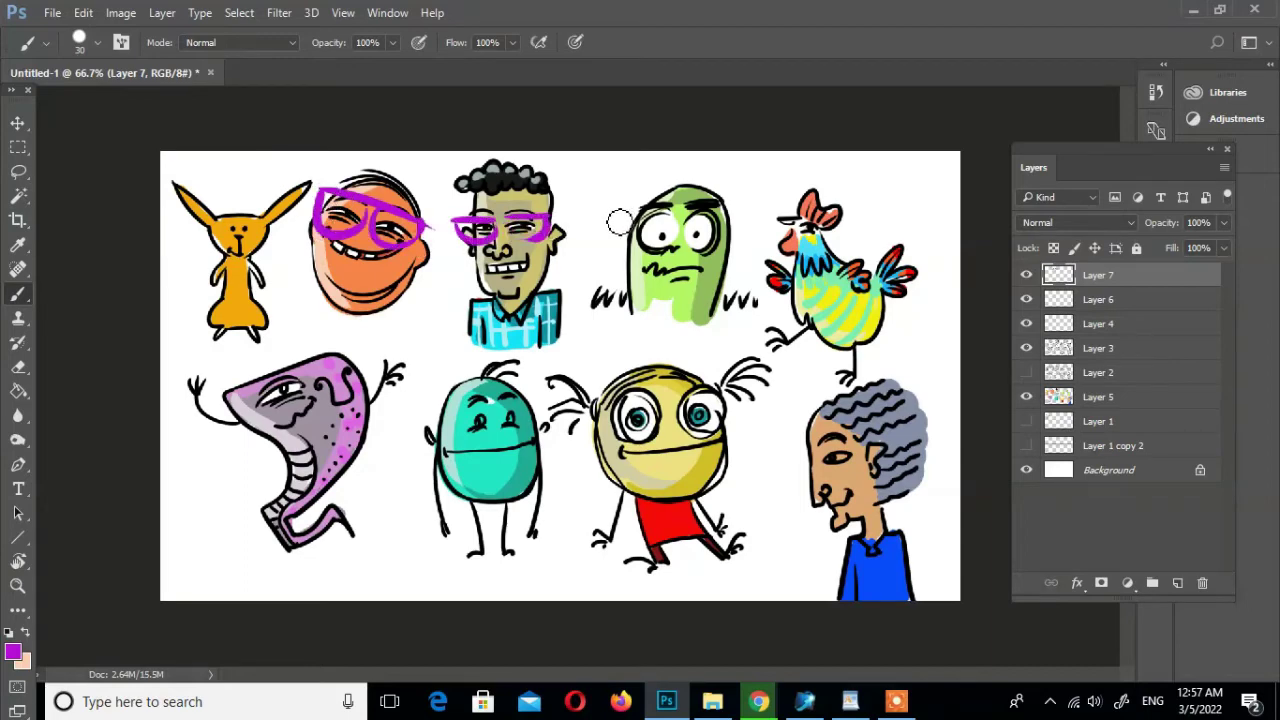
pyautogui.hotkey('ctrl', 'z')
pyautogui.hotkey('ctrl', 'z')
pyautogui.hotkey('ctrl', 'z')
pyautogui.click(1177, 583)
# In black, draw glasses on the green monster, orange face and man
pyautogui.click(13, 652)
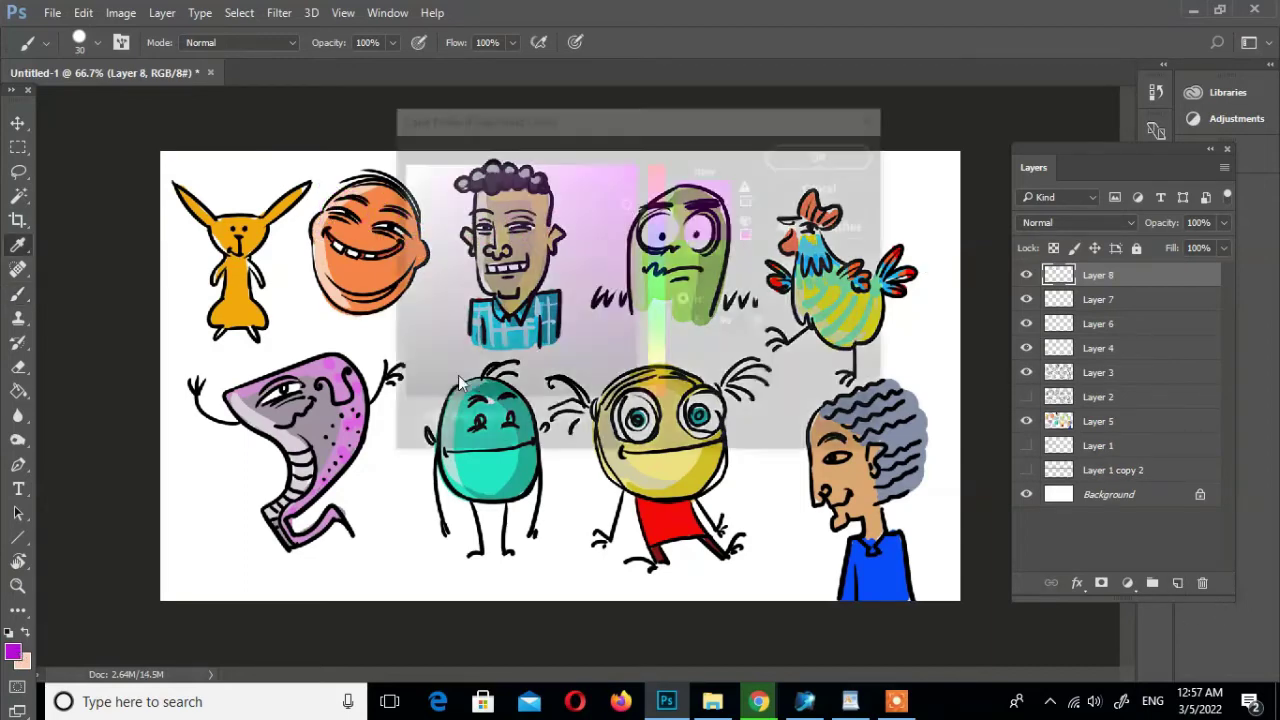
pyautogui.click(400, 398)
pyautogui.click(825, 153)
pyautogui.moveTo(618, 218)
pyautogui.mouseDown()
pyautogui.moveTo(662, 240)
pyautogui.moveTo(725, 215)
pyautogui.moveTo(690, 235)
pyautogui.moveTo(742, 245)
pyautogui.mouseUp()
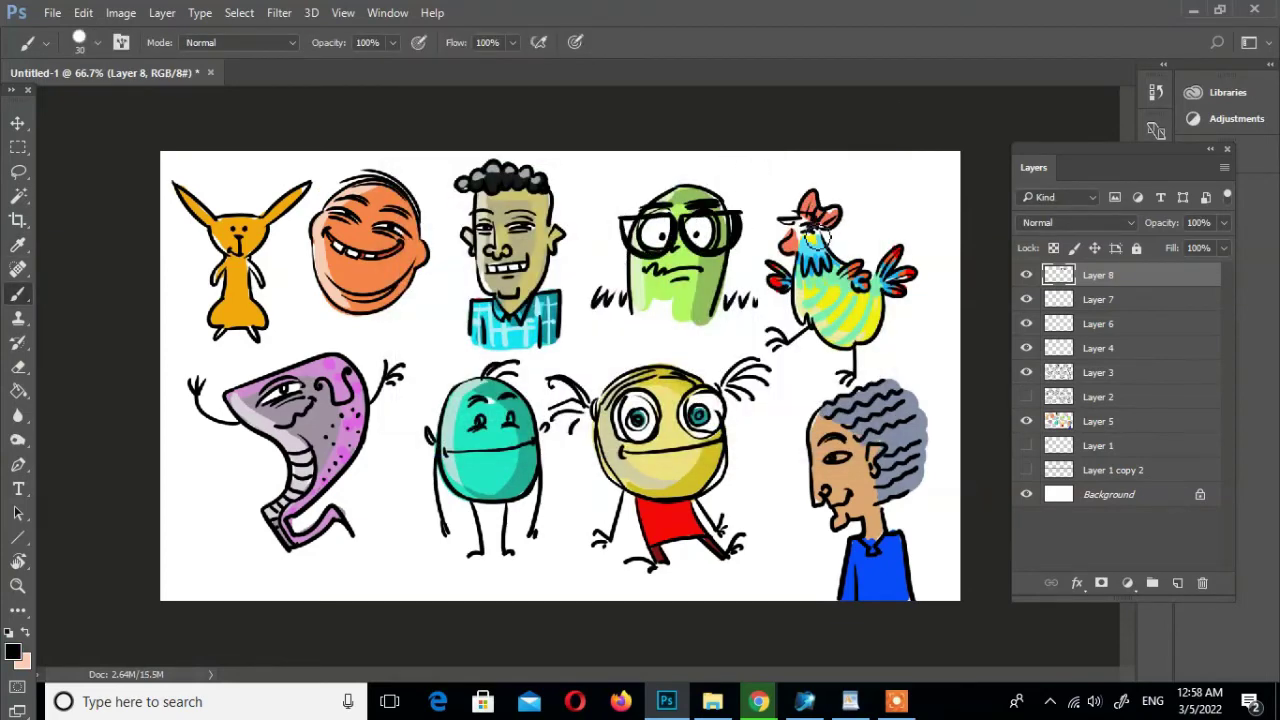
pyautogui.moveTo(312, 190)
pyautogui.mouseDown()
pyautogui.moveTo(440, 236)
pyautogui.moveTo(384, 236)
pyautogui.mouseUp()
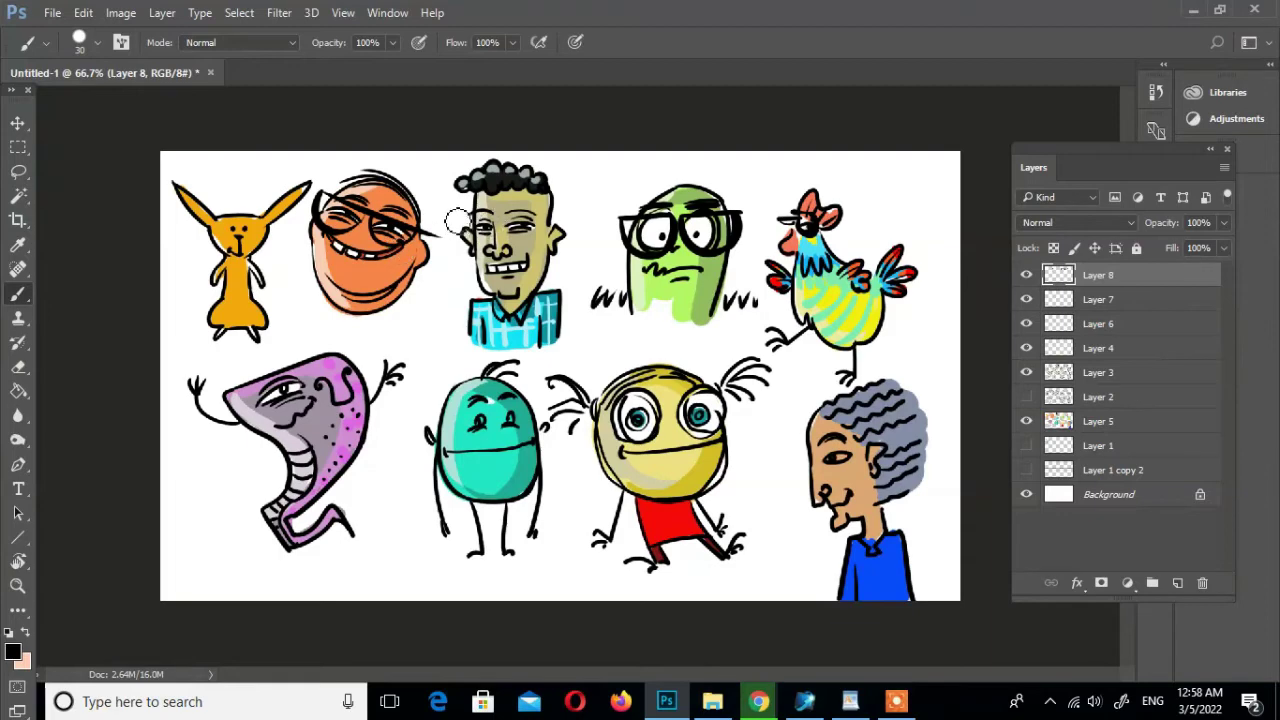
pyautogui.moveTo(454, 216)
pyautogui.mouseDown()
pyautogui.moveTo(504, 240)
pyautogui.moveTo(562, 222)
pyautogui.mouseUp()
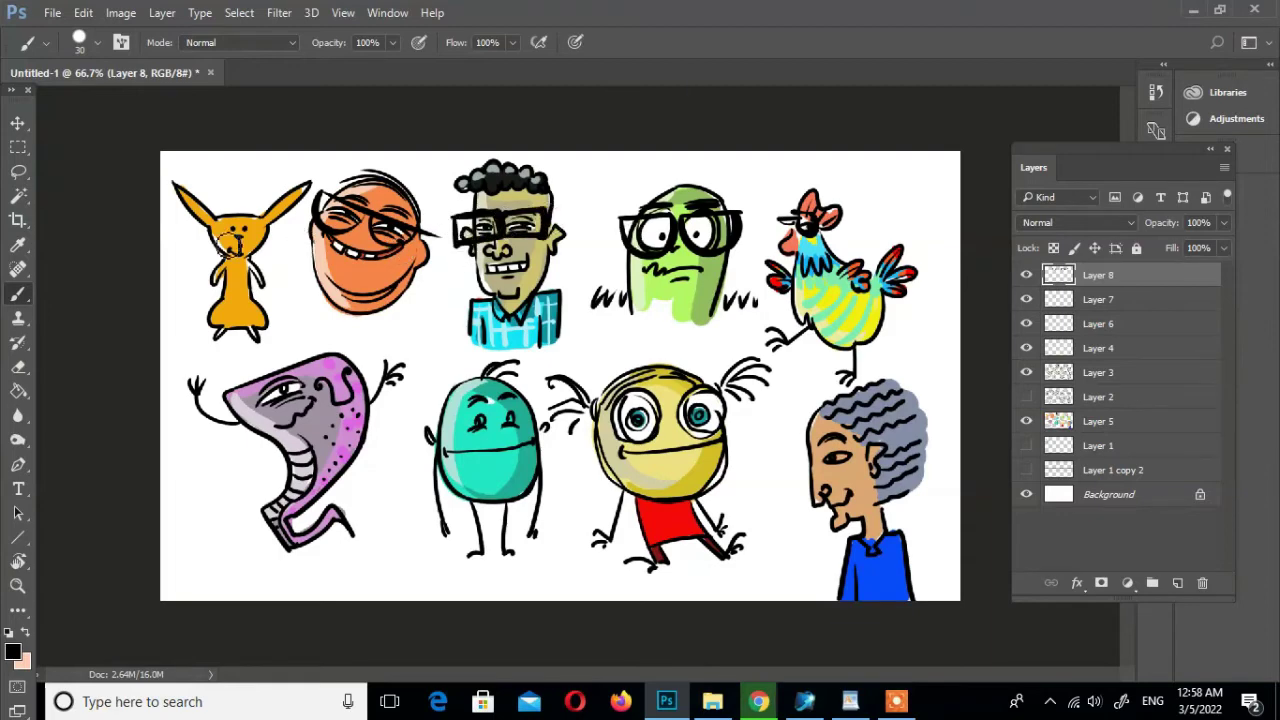
# Draw glasses on the snake, teal monster, yellow character and old man, then hide the colour layer
pyautogui.moveTo(253, 404)
pyautogui.mouseDown()
pyautogui.moveTo(312, 398)
pyautogui.moveTo(254, 419)
pyautogui.mouseUp()
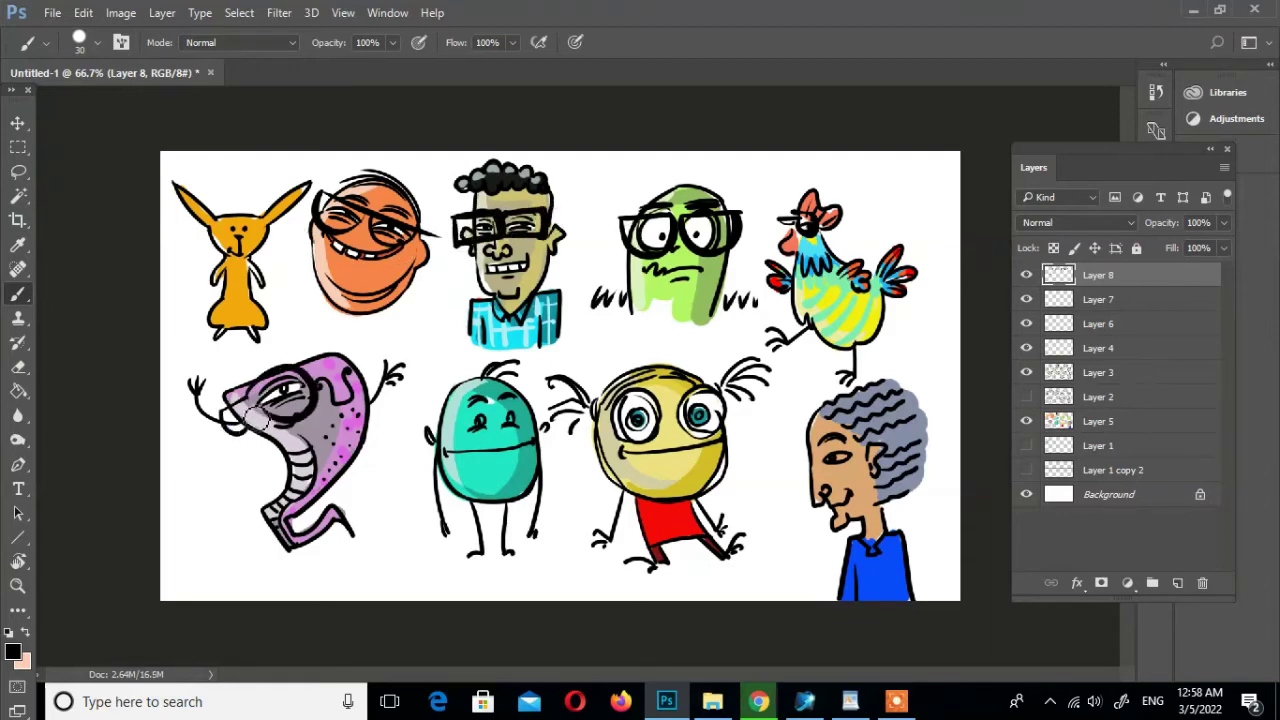
pyautogui.moveTo(468, 408)
pyautogui.mouseDown()
pyautogui.moveTo(476, 450)
pyautogui.moveTo(506, 404)
pyautogui.mouseUp()
pyautogui.moveTo(634, 412)
pyautogui.mouseDown()
pyautogui.moveTo(590, 440)
pyautogui.moveTo(695, 400)
pyautogui.moveTo(745, 440)
pyautogui.mouseUp()
pyautogui.moveTo(812, 462)
pyautogui.mouseDown()
pyautogui.moveTo(855, 455)
pyautogui.moveTo(773, 468)
pyautogui.mouseUp()
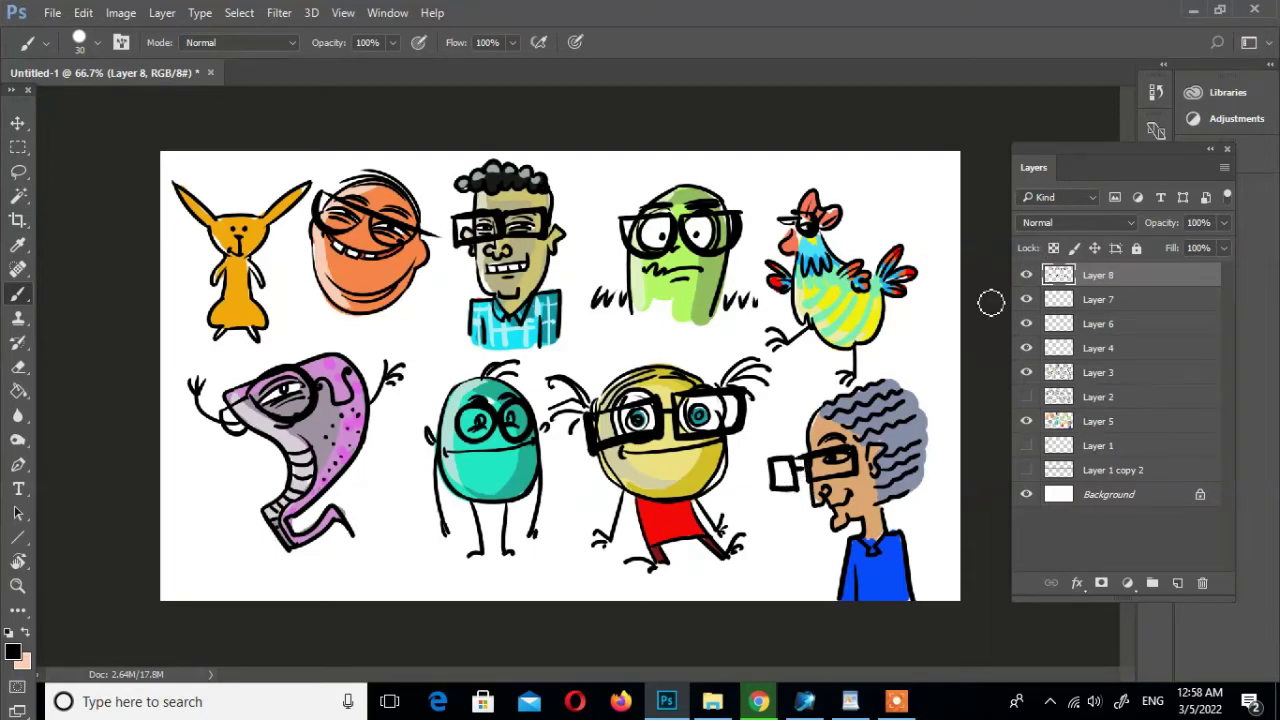
pyautogui.click(1026, 421)
# Hide the character layers to isolate the glasses and try several lens colours
pyautogui.moveTo(1026, 372); pyautogui.dragTo(1030, 323)
pyautogui.click(1026, 421)
pyautogui.click(13, 652)
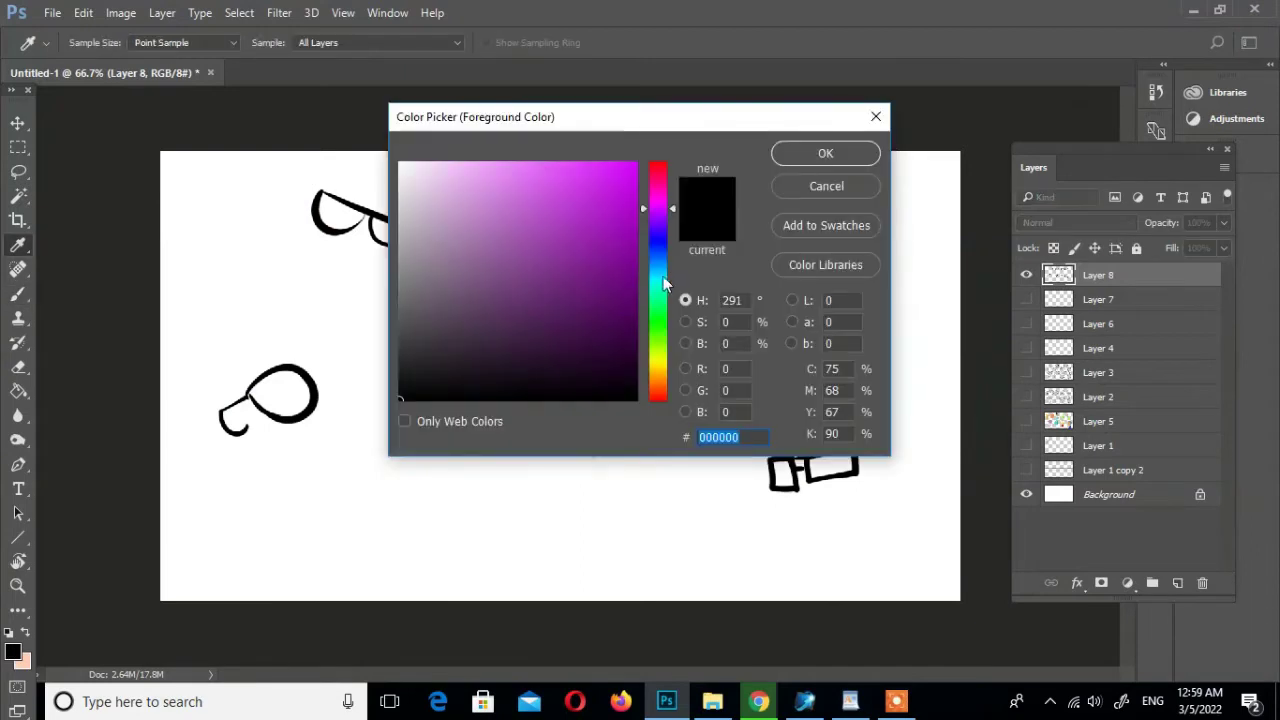
pyautogui.click(658, 278)
pyautogui.click(630, 166)
pyautogui.click(658, 224)
pyautogui.click(602, 281)
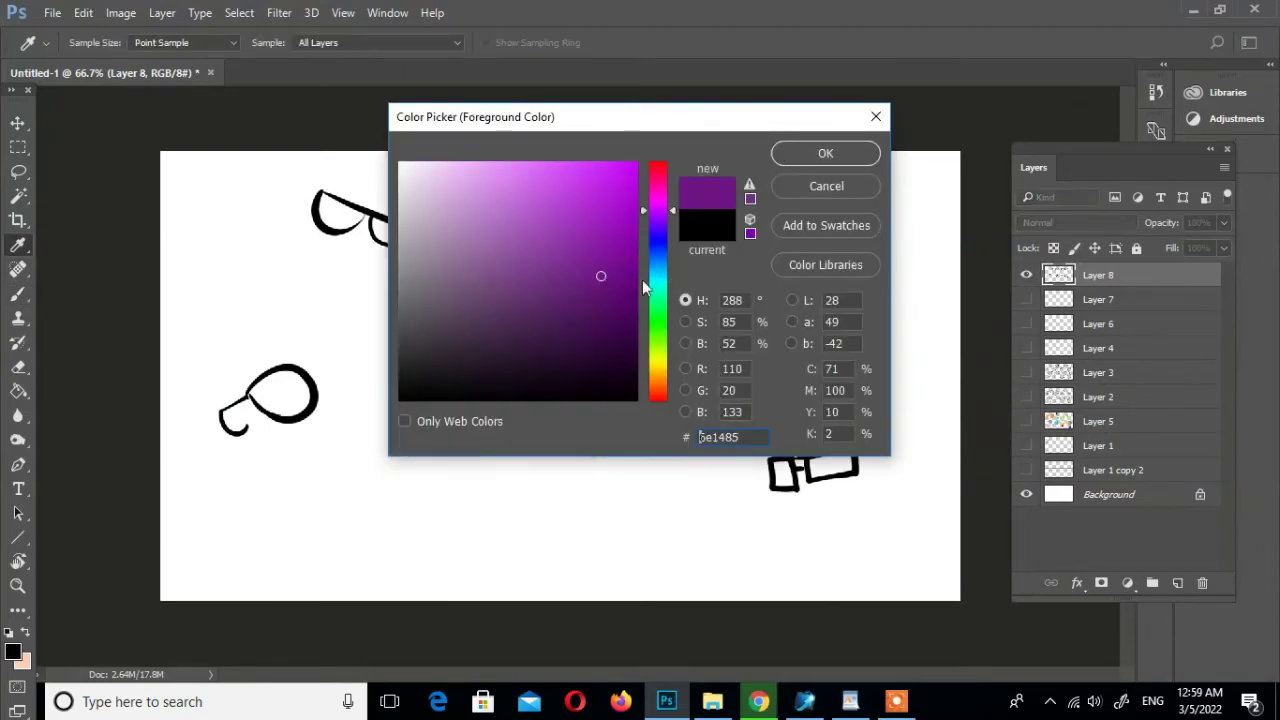
pyautogui.click(658, 274)
pyautogui.click(614, 322)
pyautogui.click(658, 268)
pyautogui.click(624, 166)
pyautogui.click(811, 162)
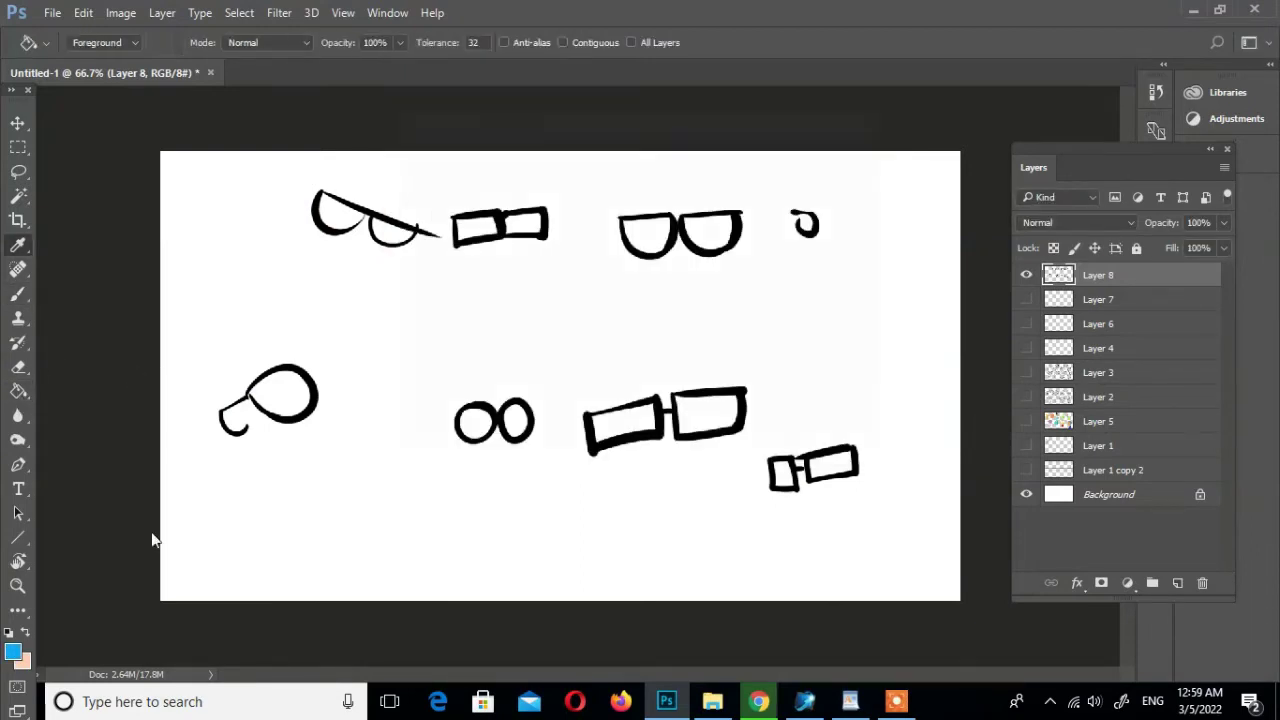
# Settle on dark purple for the lenses, undoing an accidental canvas fill
pyautogui.click(13, 652)
pyautogui.click(658, 226)
pyautogui.click(611, 323)
pyautogui.click(795, 152)
pyautogui.press('g')
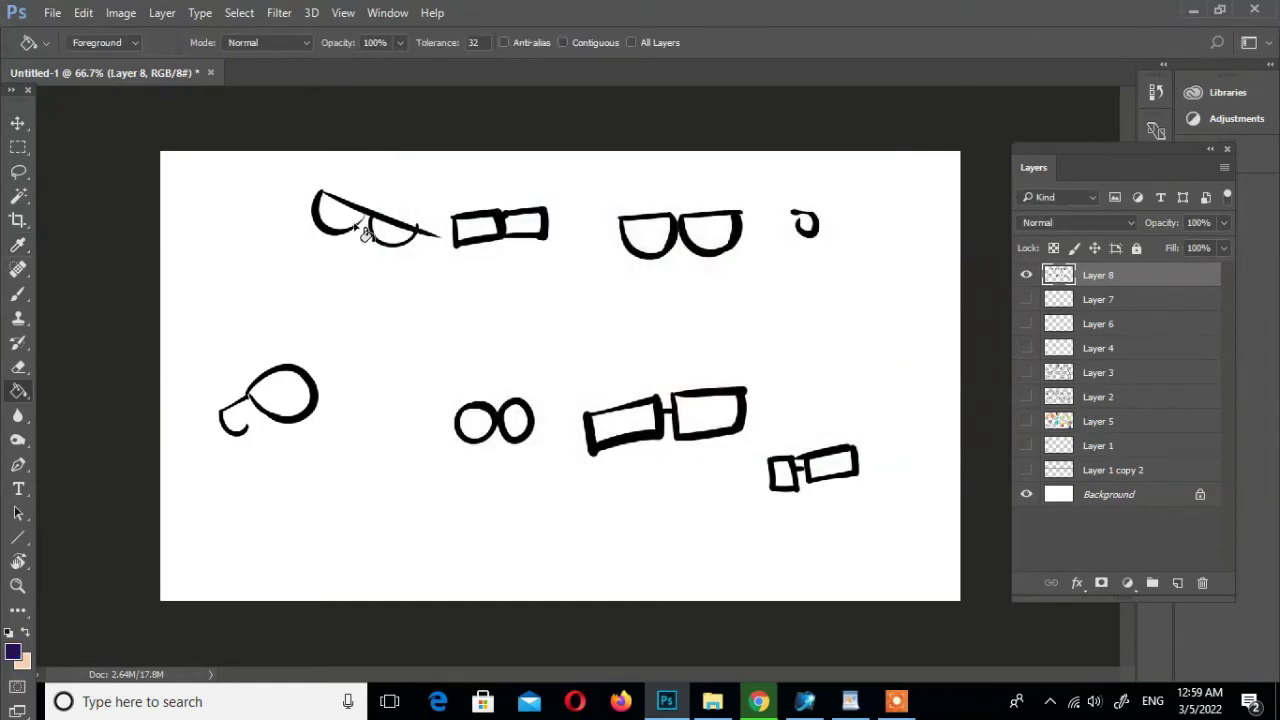
pyautogui.click(372, 238)
pyautogui.hotkey('ctrl', 'z')
# View the glasses at 100% and make dark purple the active Paint Bucket colour
pyautogui.click(17, 586)
pyautogui.doubleClick(17, 588)
pyautogui.click(25, 631)
pyautogui.click(17, 245)
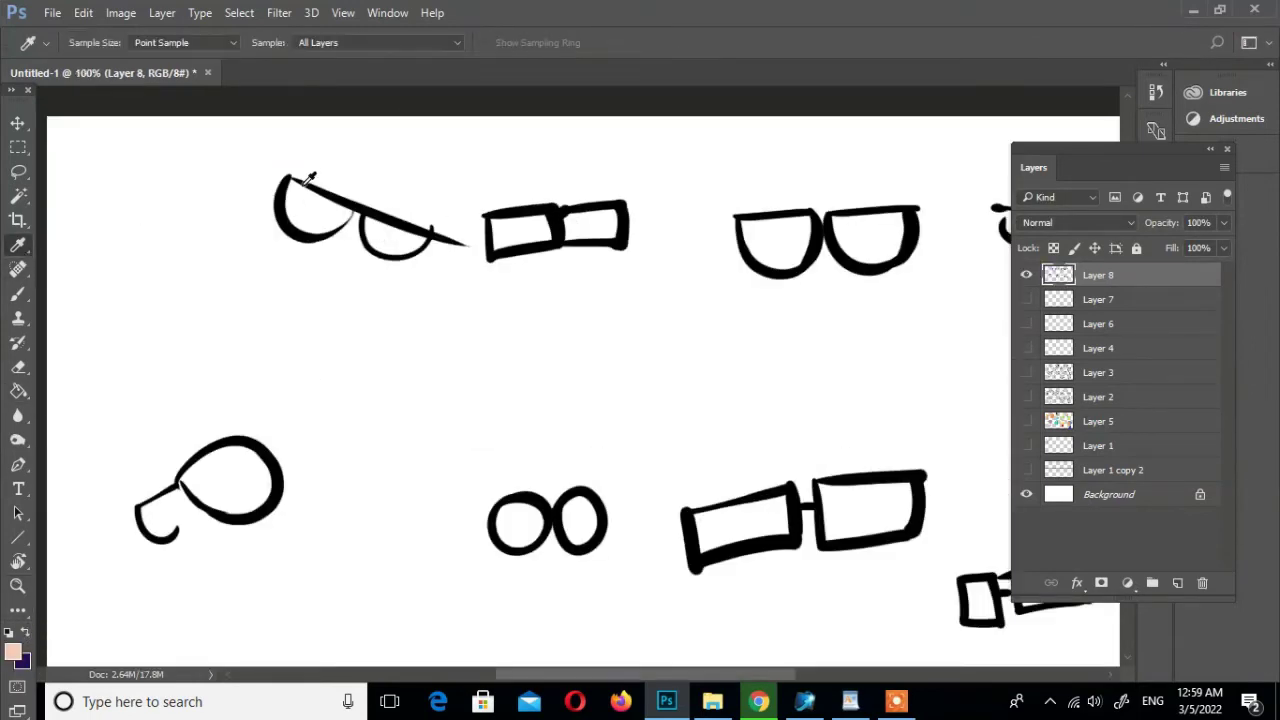
pyautogui.click(309, 179)
pyautogui.press('b')
pyautogui.click(25, 631)
pyautogui.press('g')
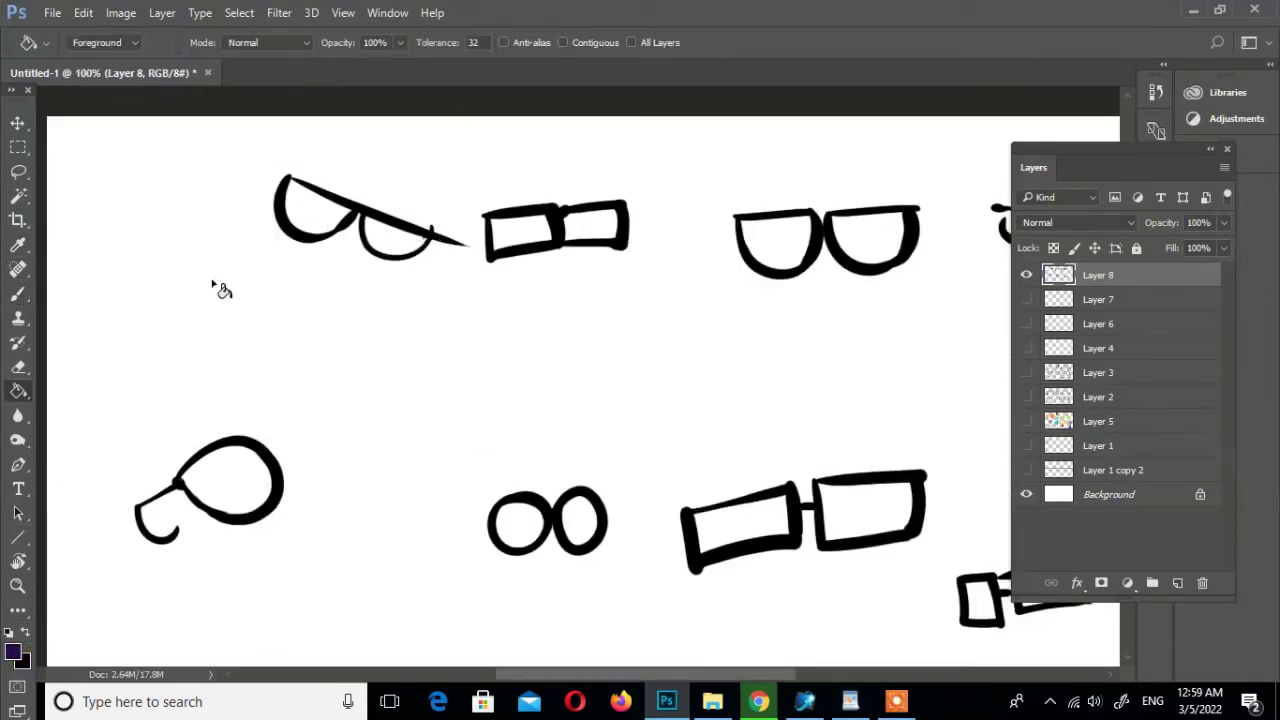
# Set Paint Bucket to Contiguous, tolerance 100, and fill the first lenses dark purple
pyautogui.click(520, 235)
pyautogui.hotkey('ctrl', 'z')
pyautogui.click(590, 42)
pyautogui.write('0')
pyautogui.click(525, 232)
pyautogui.click(598, 228)
pyautogui.click(778, 245)
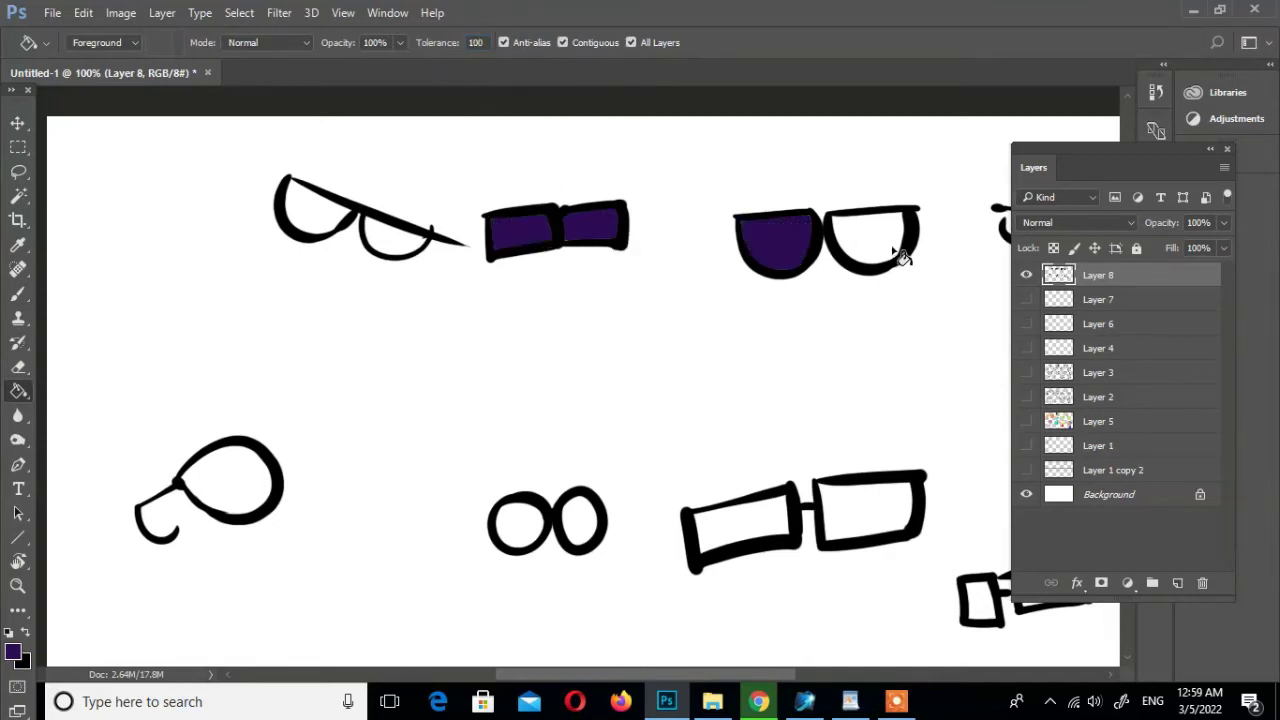
pyautogui.click(890, 245)
pyautogui.click(868, 510)
# Fill the remaining round and small lenses dark purple, then show the line art layer again
pyautogui.click(255, 485)
pyautogui.click(318, 215)
pyautogui.moveTo(923, 306); pyautogui.dragTo(578, 299)
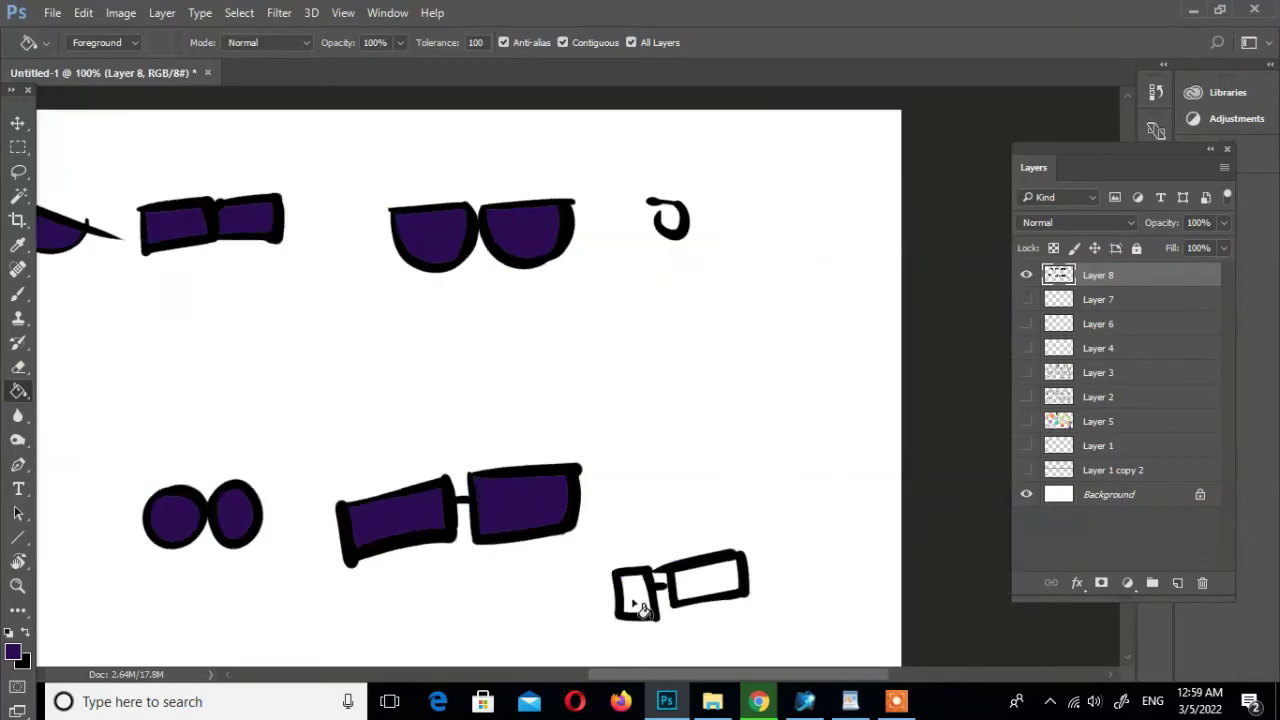
pyautogui.click(633, 595)
pyautogui.click(708, 580)
pyautogui.press('l')
pyautogui.press('g')
pyautogui.click(668, 222)
pyautogui.click(17, 586)
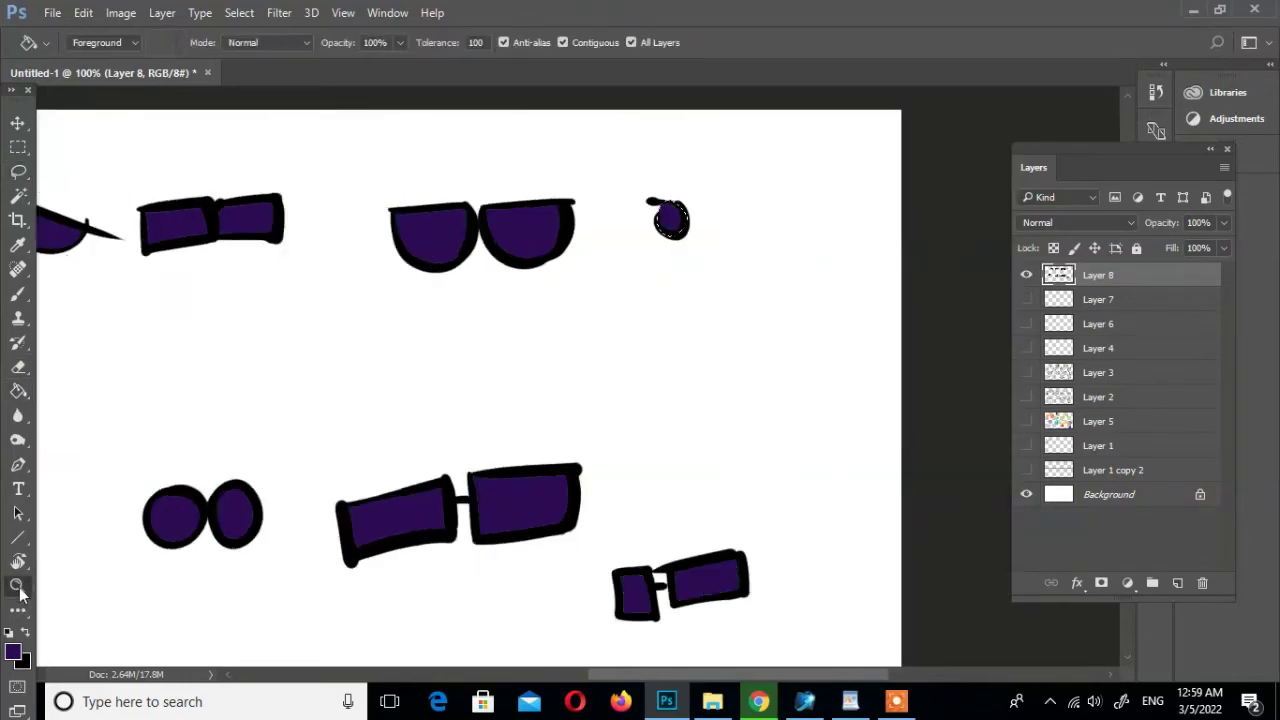
pyautogui.keyDown('alt'); pyautogui.click(449, 348); pyautogui.keyUp('alt')
pyautogui.click(1026, 372)
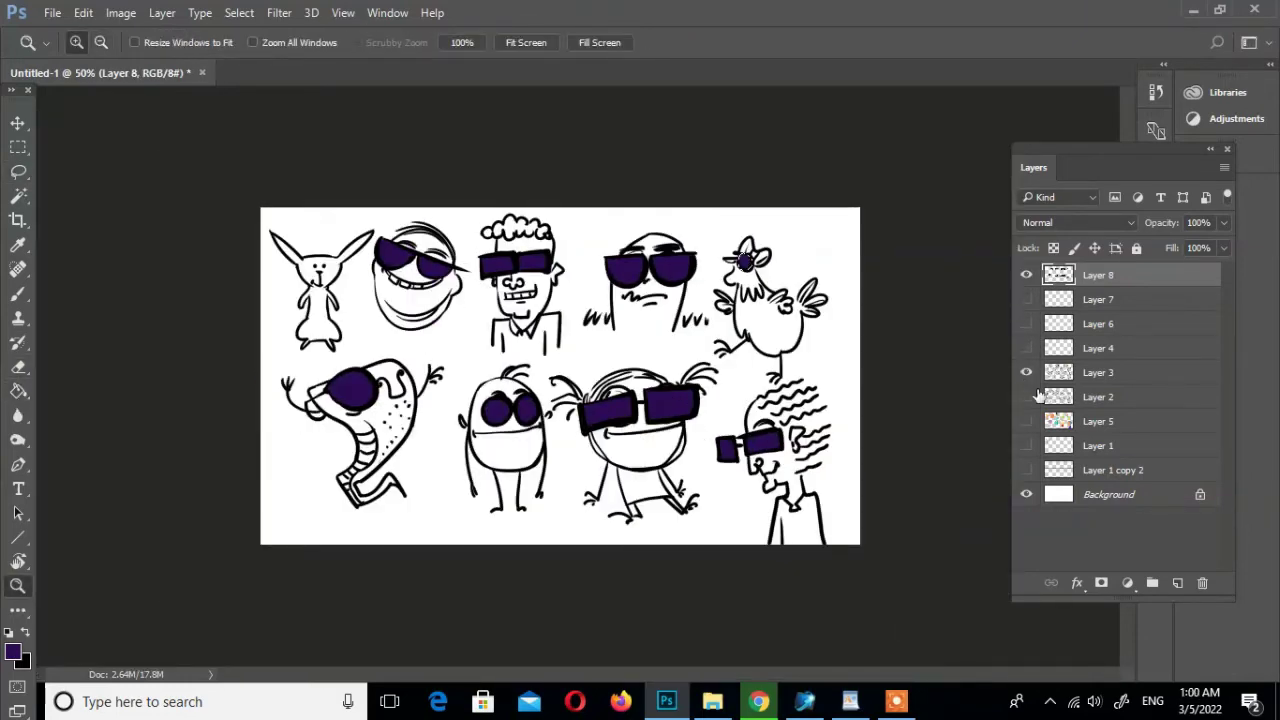
# Show the coloured characters at 66.7% zoom and set the foreground to #e434e6
pyautogui.click(1026, 421)
pyautogui.click(721, 250)
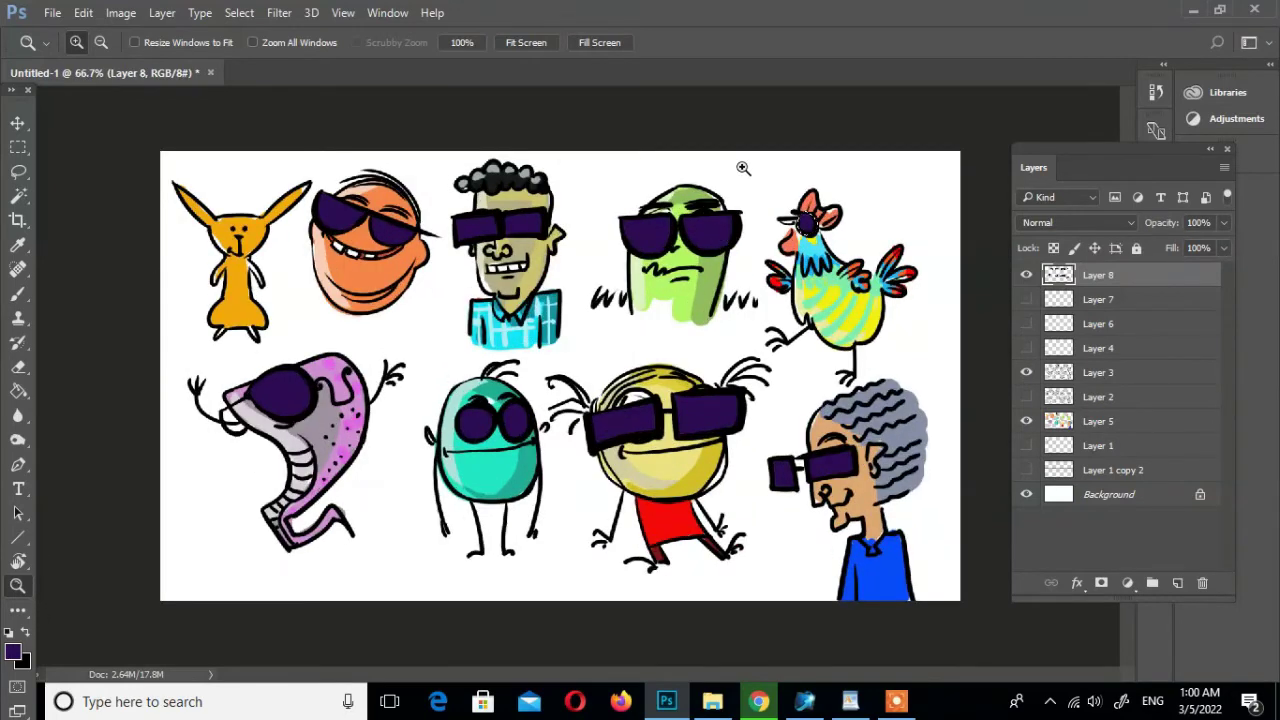
pyautogui.press('v')
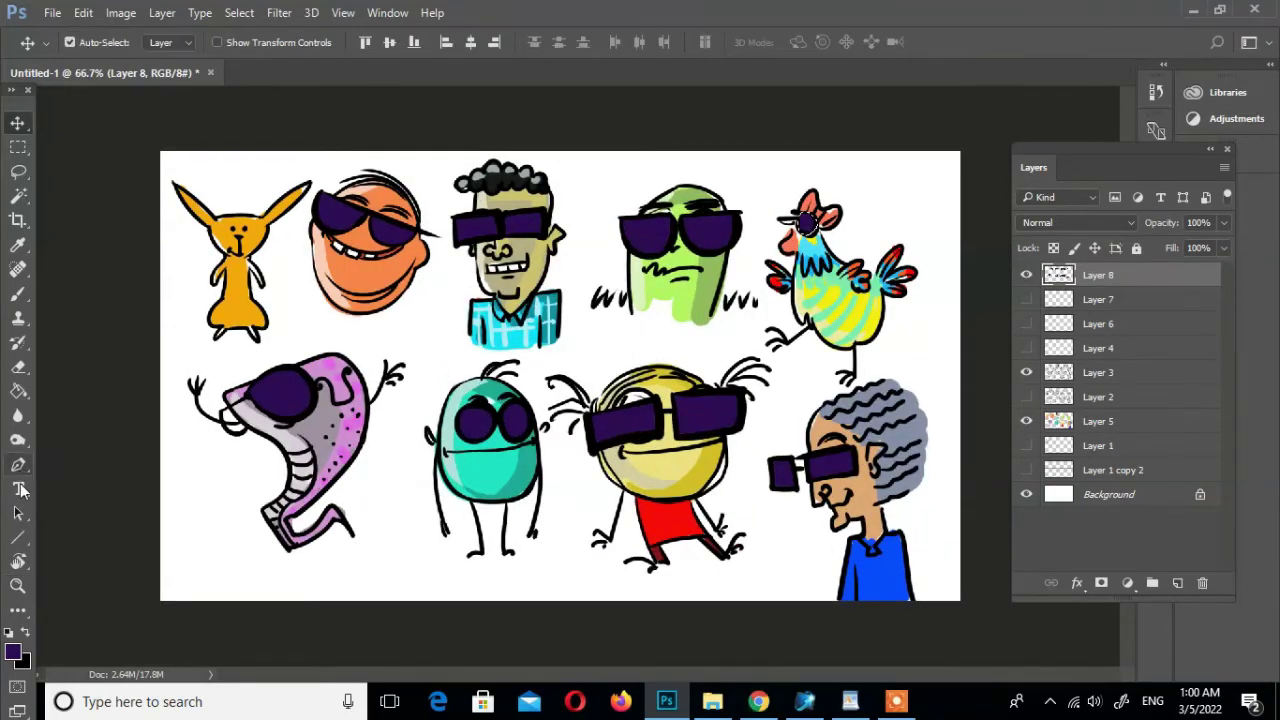
pyautogui.click(13, 652)
pyautogui.write('e434e6')
pyautogui.click(1142, 146)
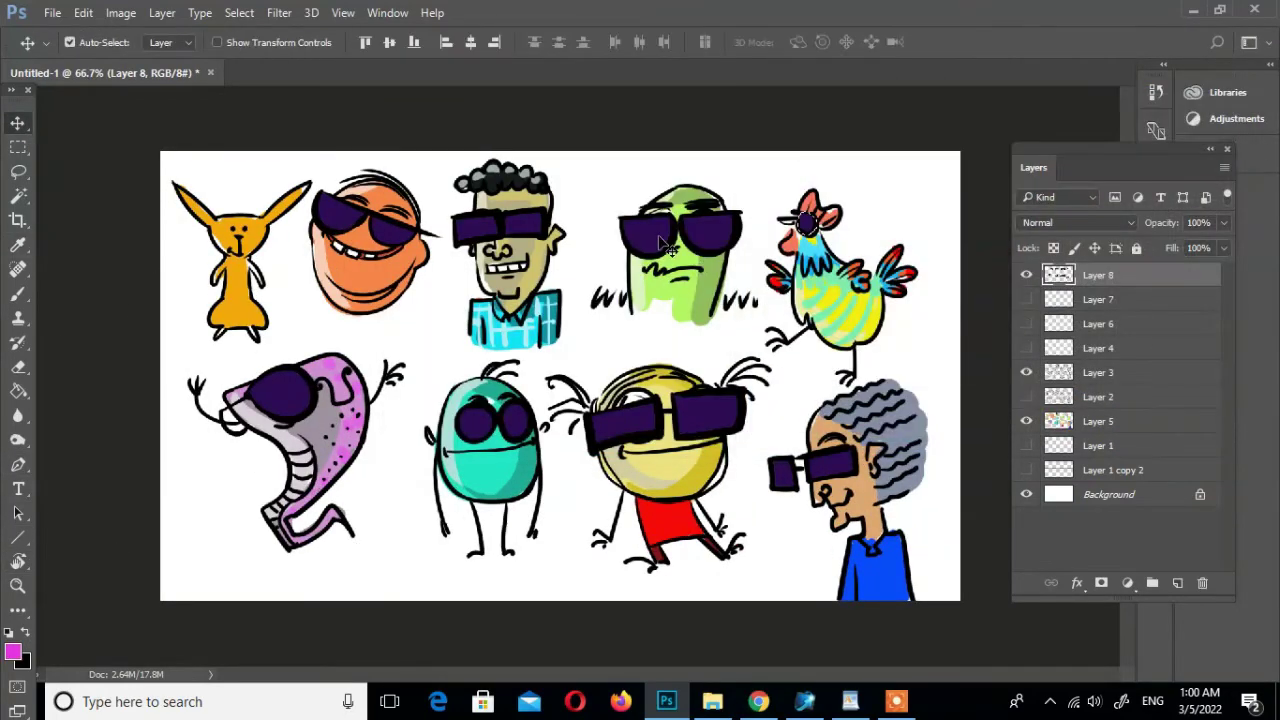
# Fill the green monster's lenses magenta with the Paint Bucket
pyautogui.press('g')
pyautogui.click(665, 215)
pyautogui.hotkey('ctrl', 'z')
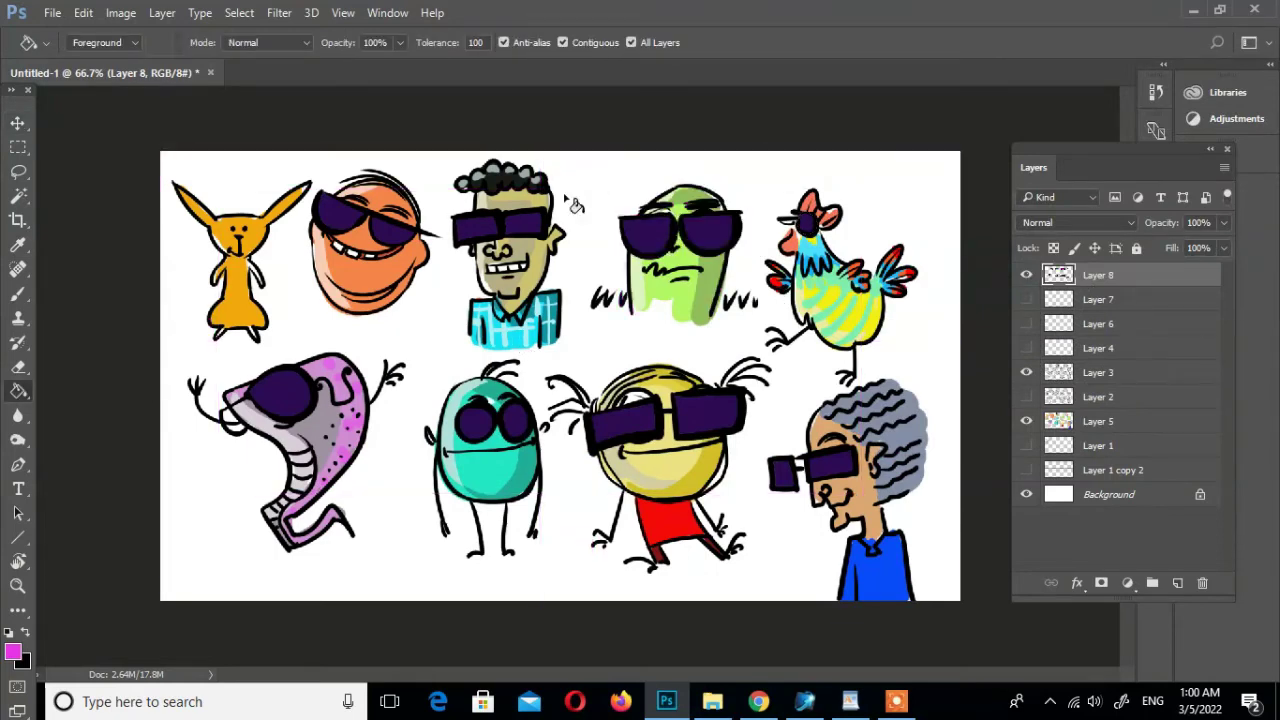
pyautogui.click(660, 240)
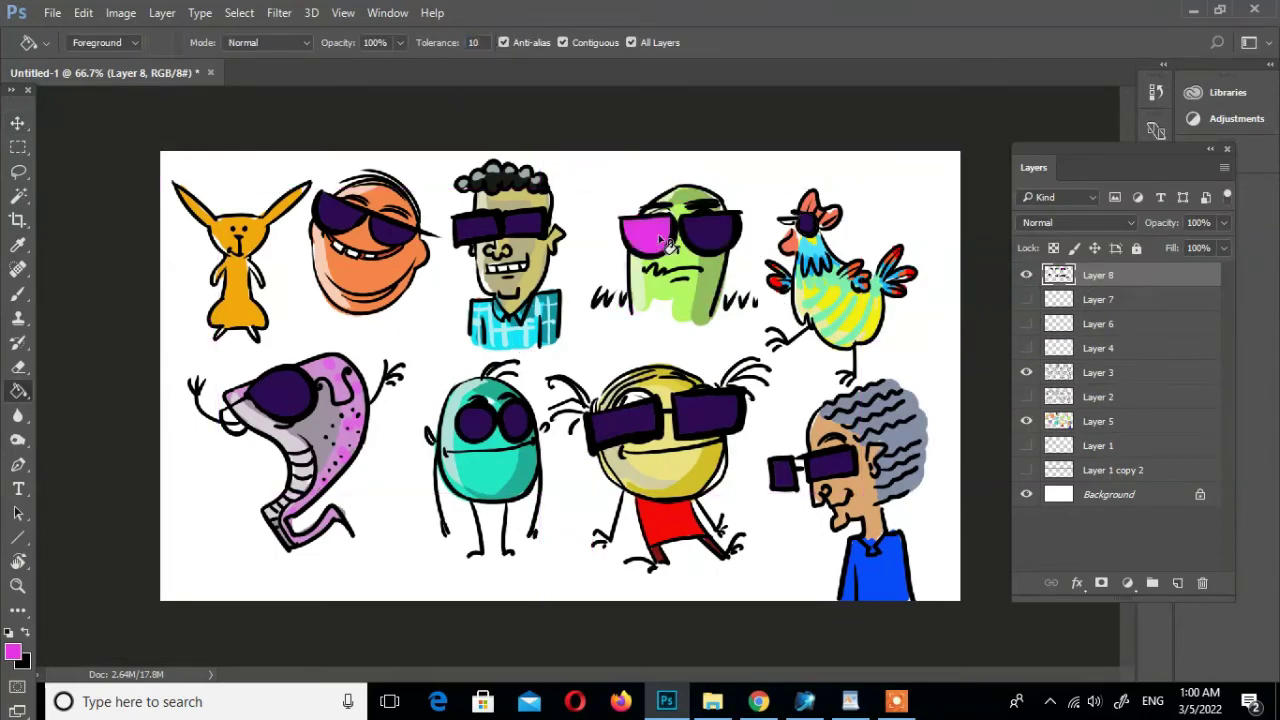
pyautogui.click(13, 652)
# Fill the orange face's lenses bright blue and the snake's lens dark navy
pyautogui.click(1180, 138)
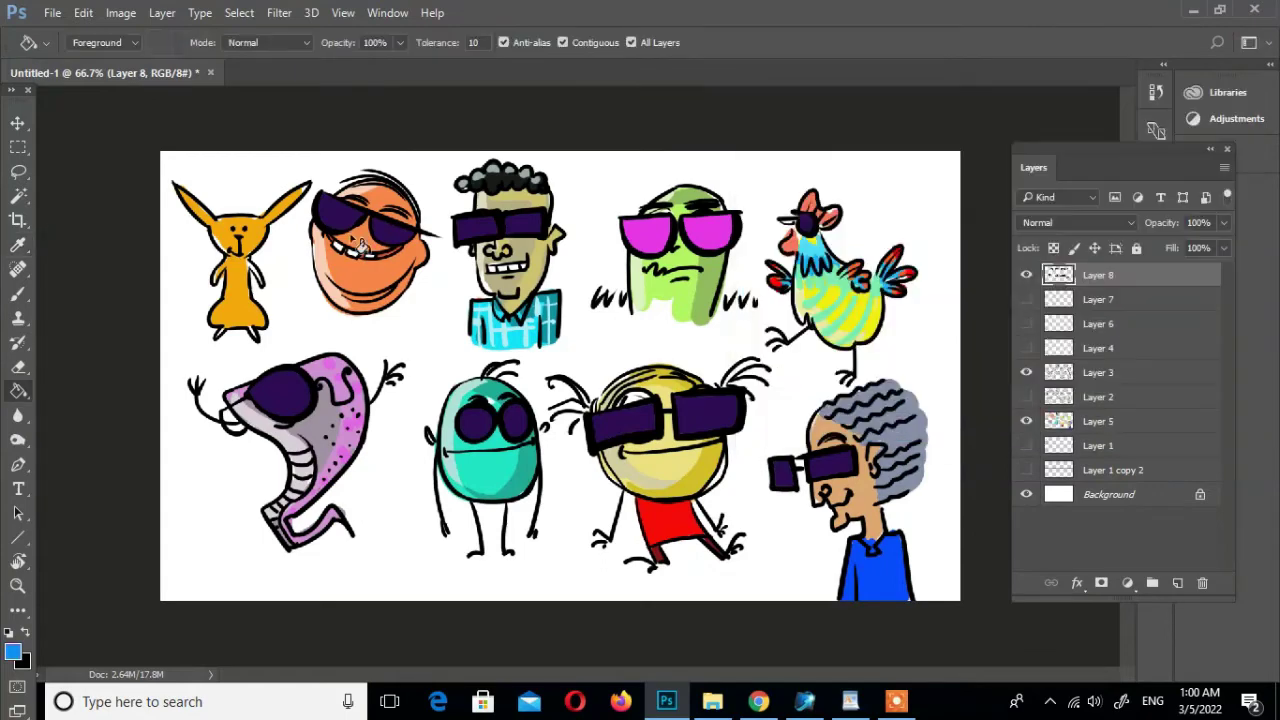
pyautogui.click(340, 212)
pyautogui.click(392, 234)
pyautogui.click(20, 655)
pyautogui.click(878, 346)
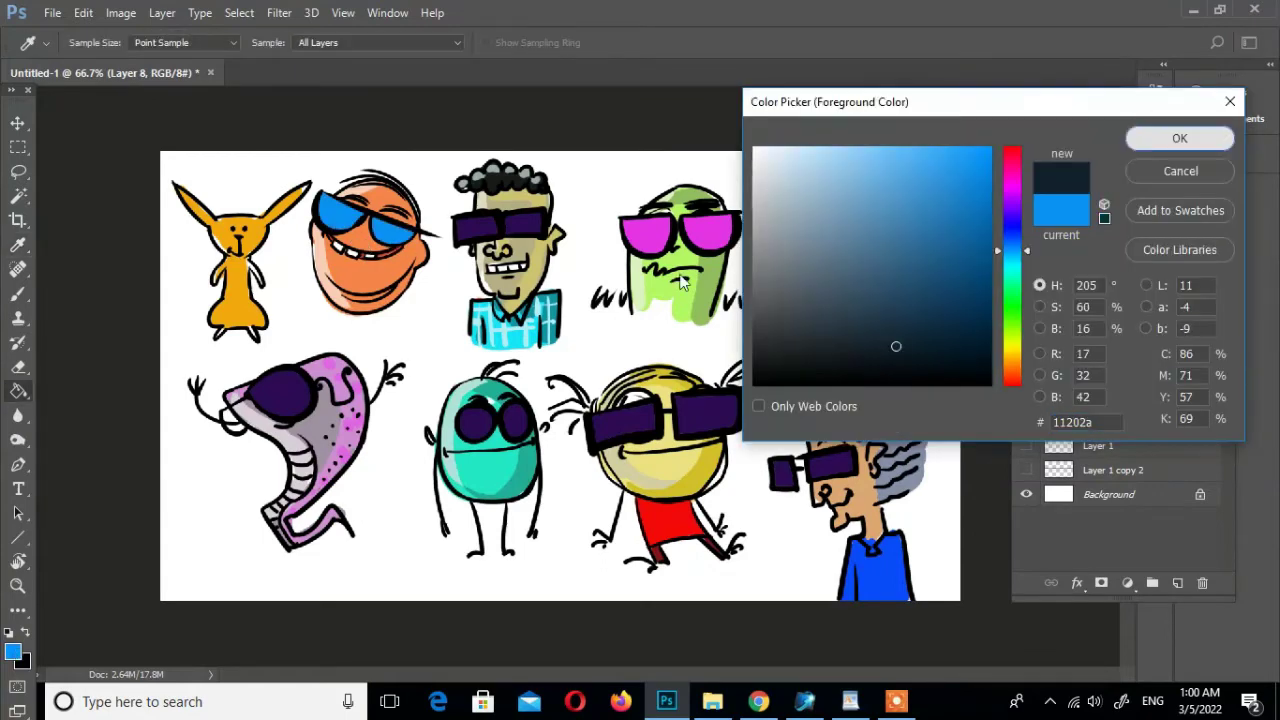
pyautogui.click(1180, 138)
pyautogui.click(299, 403)
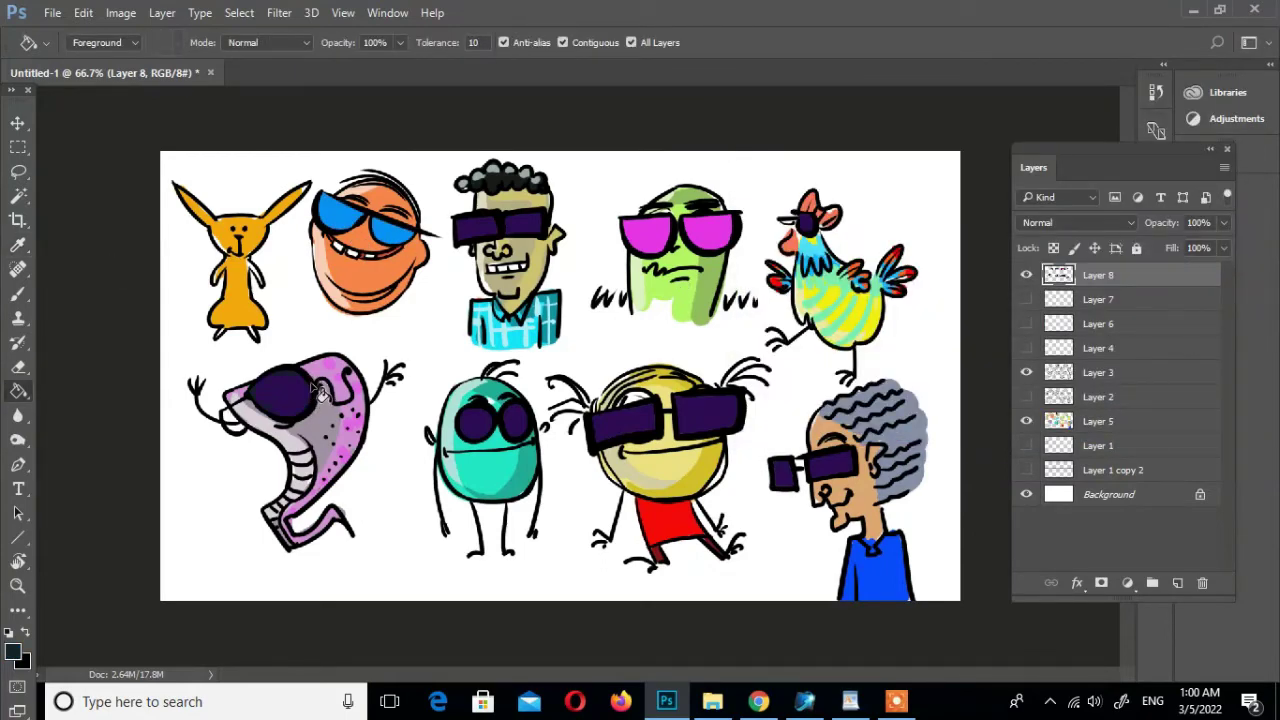
# Switch briefly to the eraser, then return to the Paint Bucket tool
pyautogui.click(19, 368)
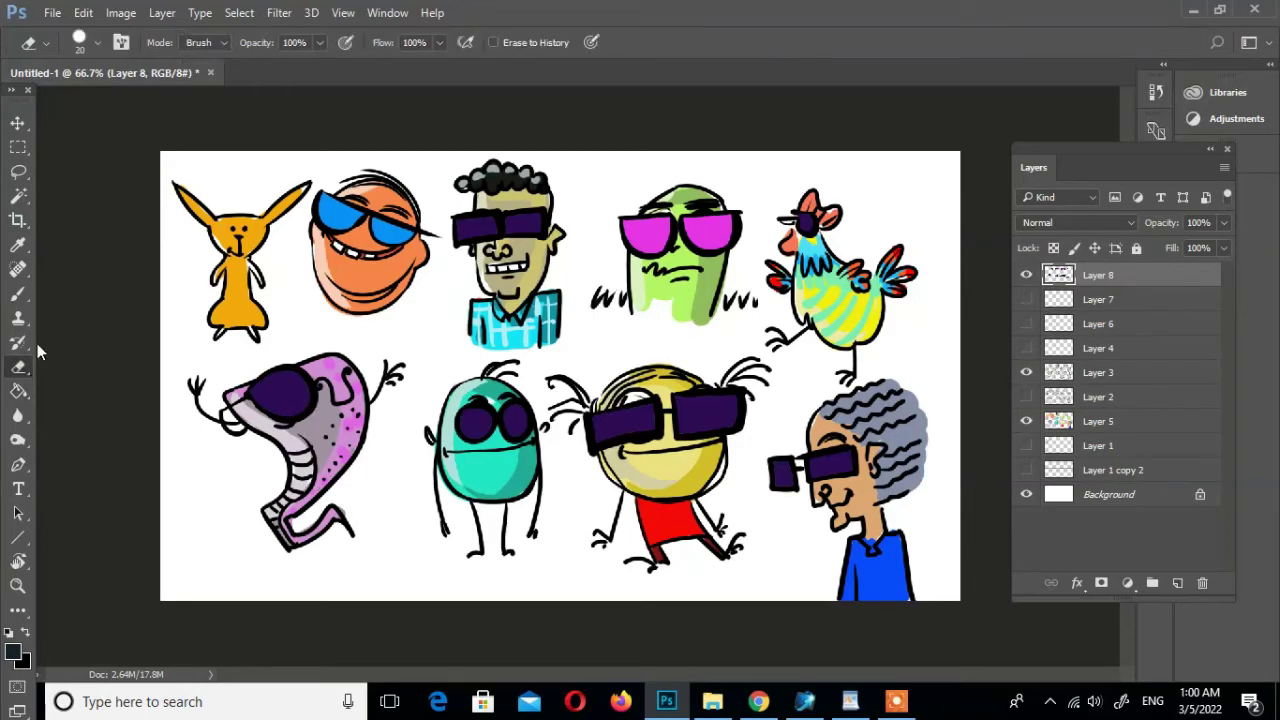
pyautogui.press('l')
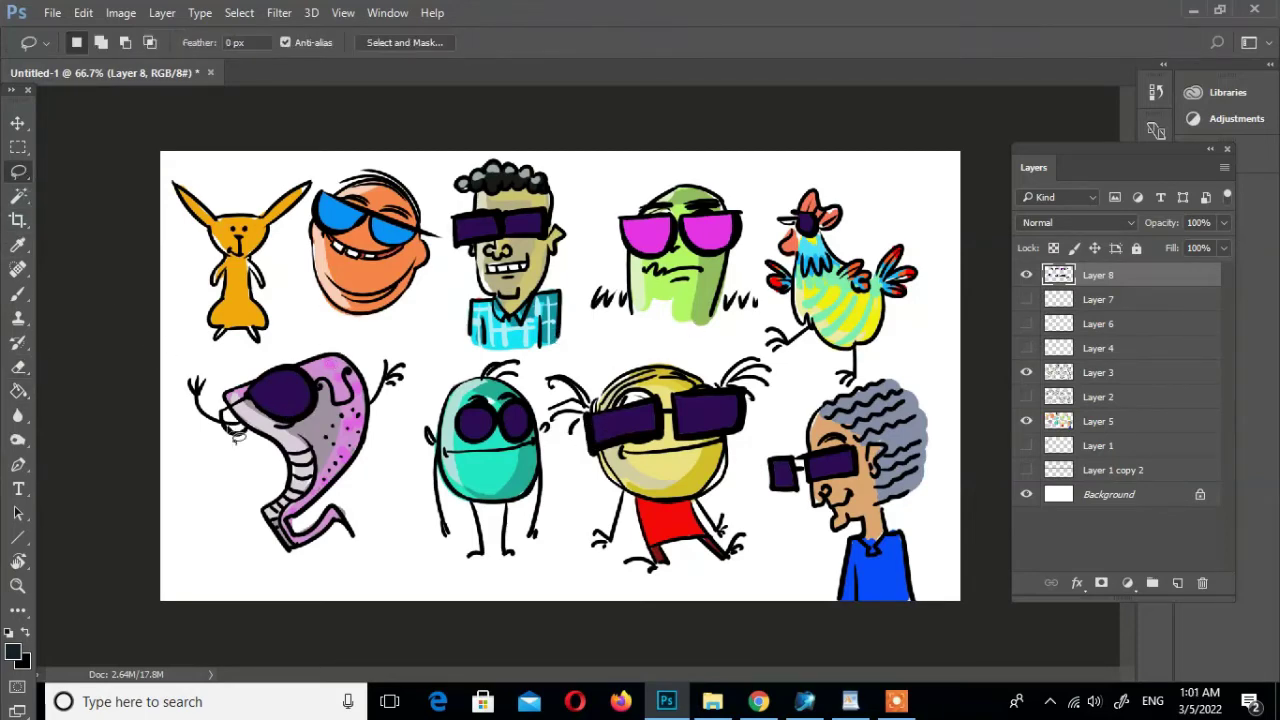
pyautogui.press('g')
pyautogui.press('i')
pyautogui.hotkey('shift', 'g')
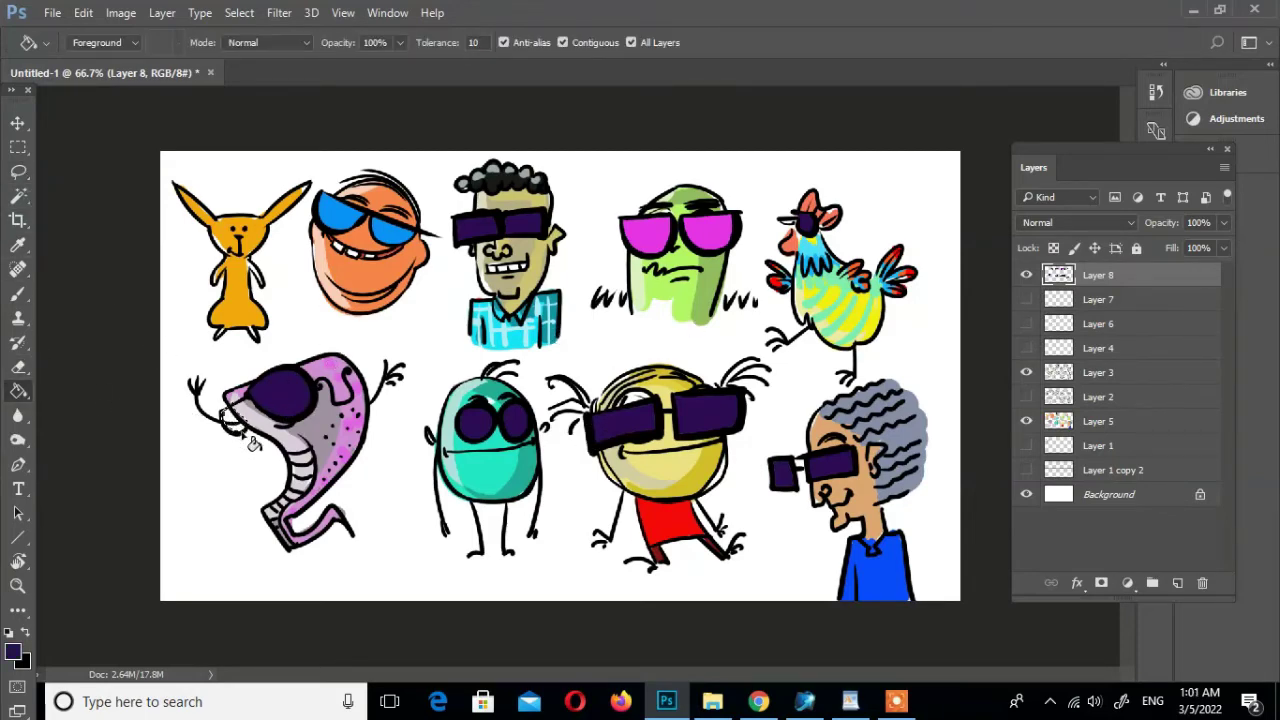
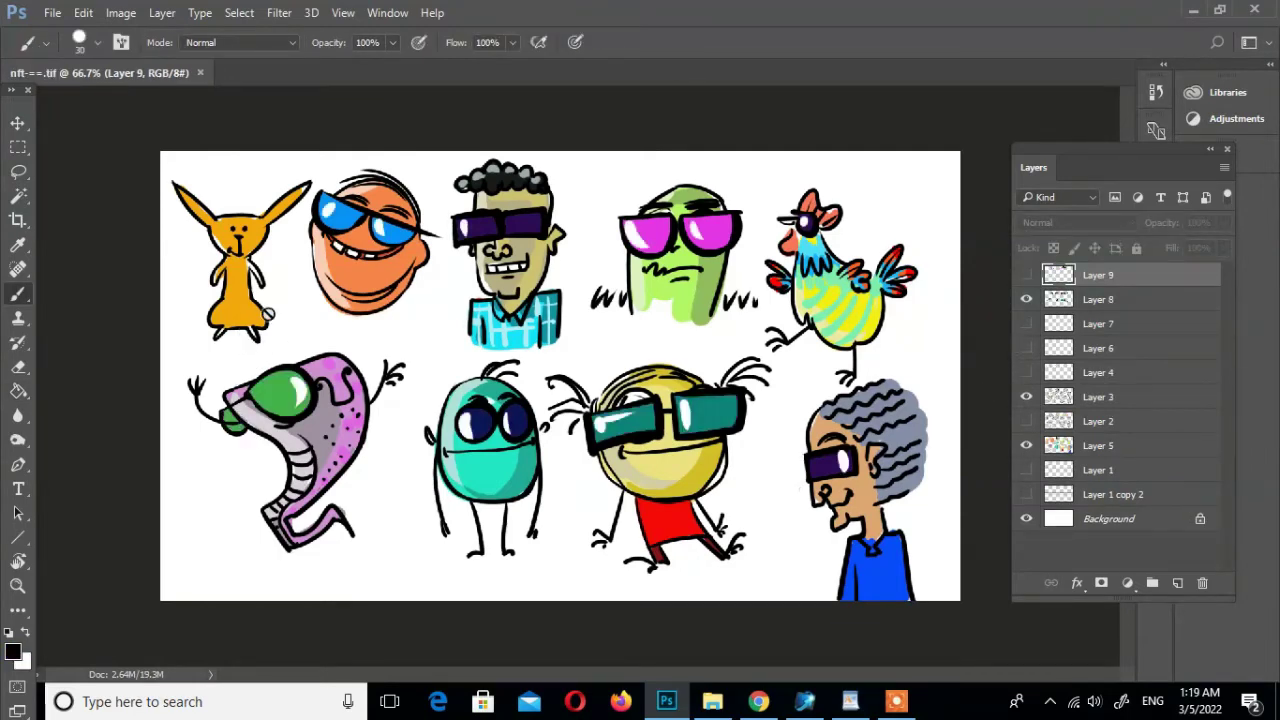
# Show the sunglasses layer, zoom in on the bunny, and brush black glasses frames on its face
pyautogui.click(1027, 300)
pyautogui.click(1027, 300)
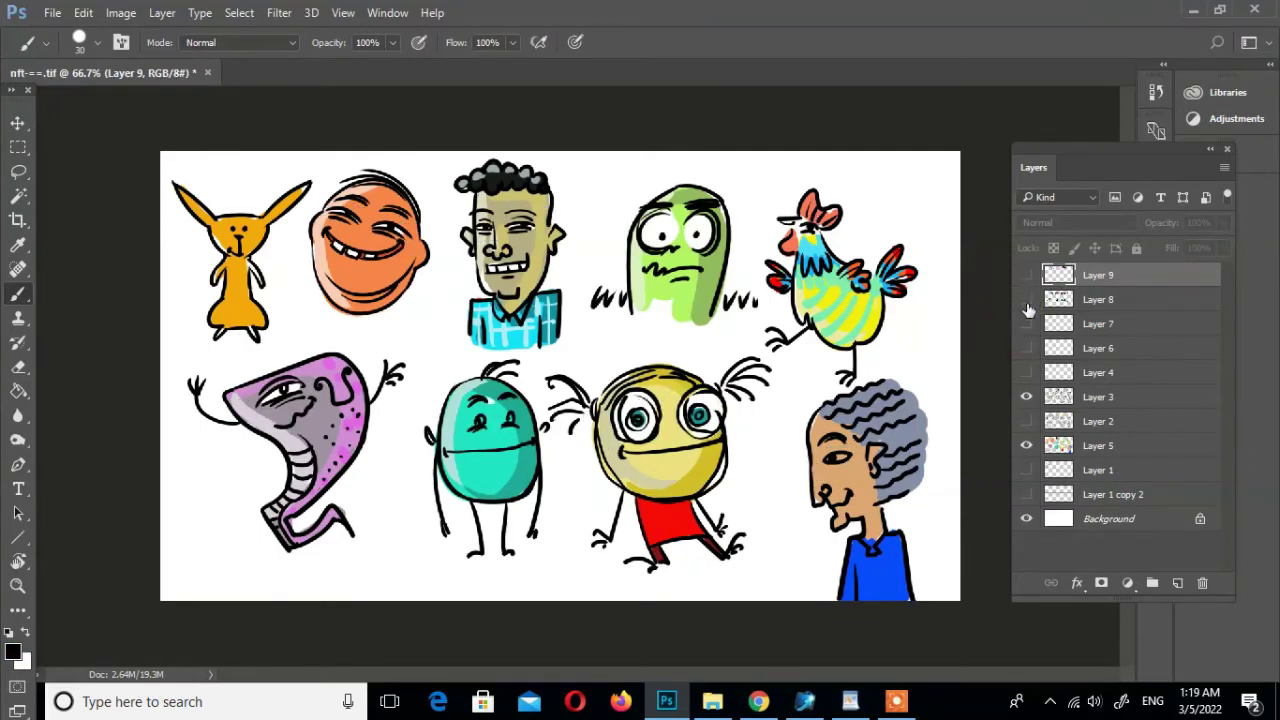
pyautogui.click(1027, 300)
pyautogui.click(1097, 299)
pyautogui.press('z')
pyautogui.click(239, 243)
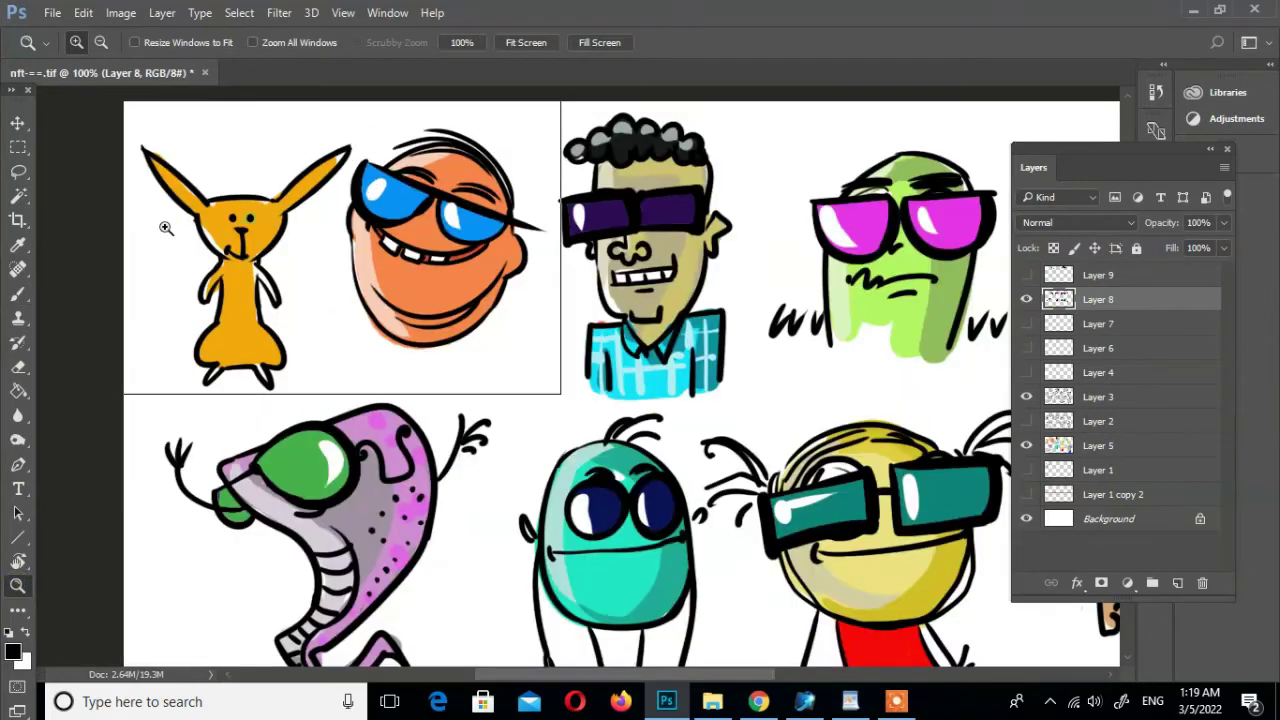
pyautogui.press('b')
pyautogui.click(18, 246)
pyautogui.press('b')
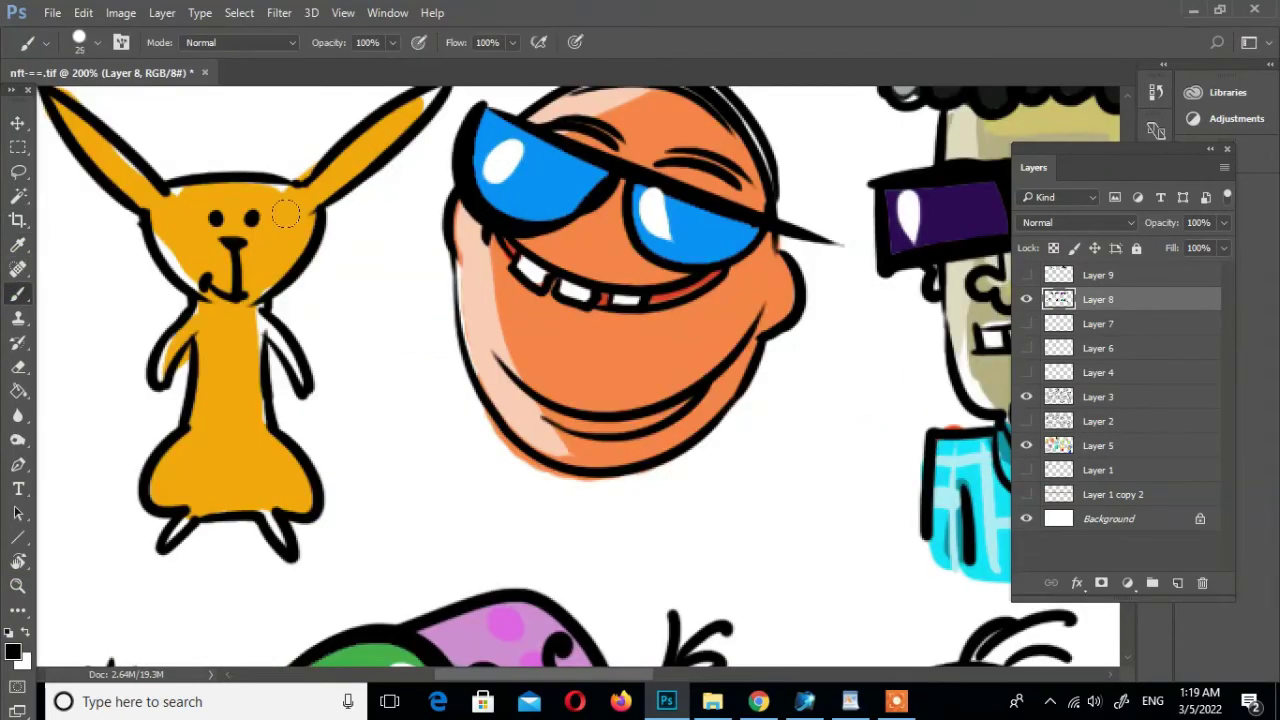
pyautogui.moveTo(160, 205)
pyautogui.mouseDown()
pyautogui.moveTo(306, 208)
pyautogui.moveTo(222, 212)
pyautogui.moveTo(295, 214)
pyautogui.mouseUp()
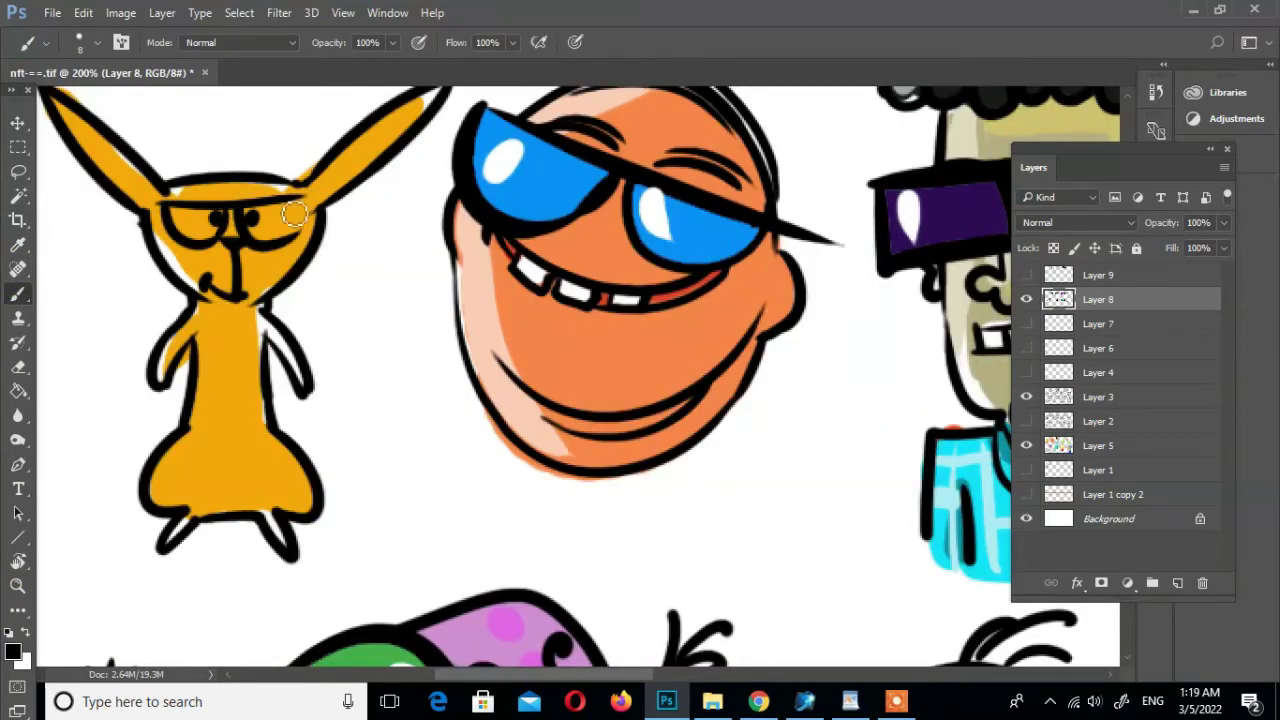
# Fill the bunny's sunglasses lenses with dark green, then zoom back out
pyautogui.click(13, 650)
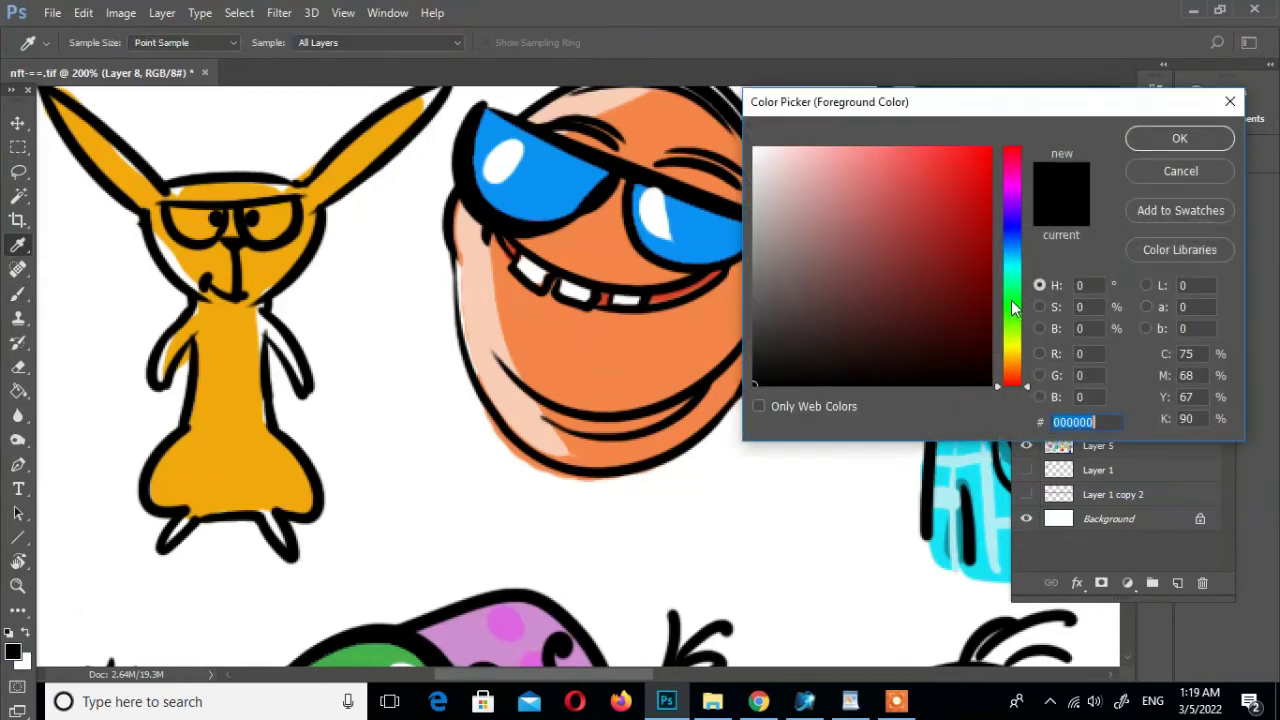
pyautogui.click(1009, 310)
pyautogui.click(960, 343)
pyautogui.click(1180, 134)
pyautogui.moveTo(175, 215); pyautogui.dragTo(290, 230)
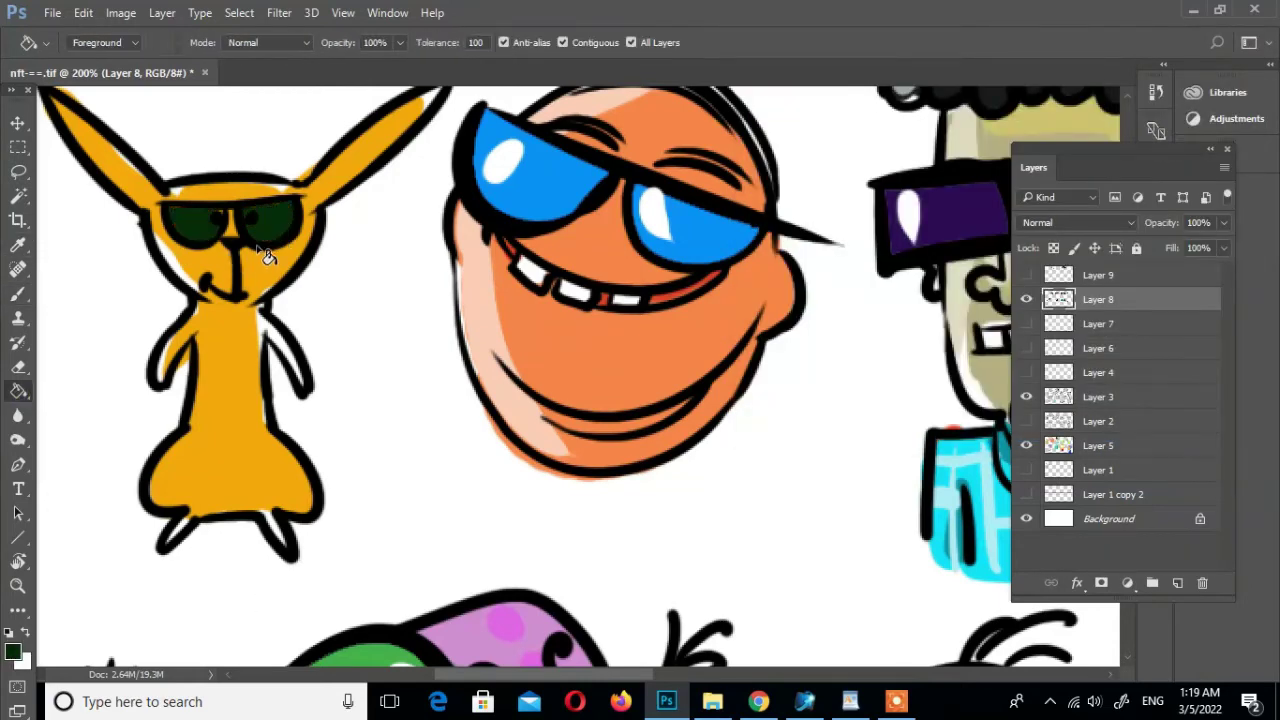
pyautogui.press('z')
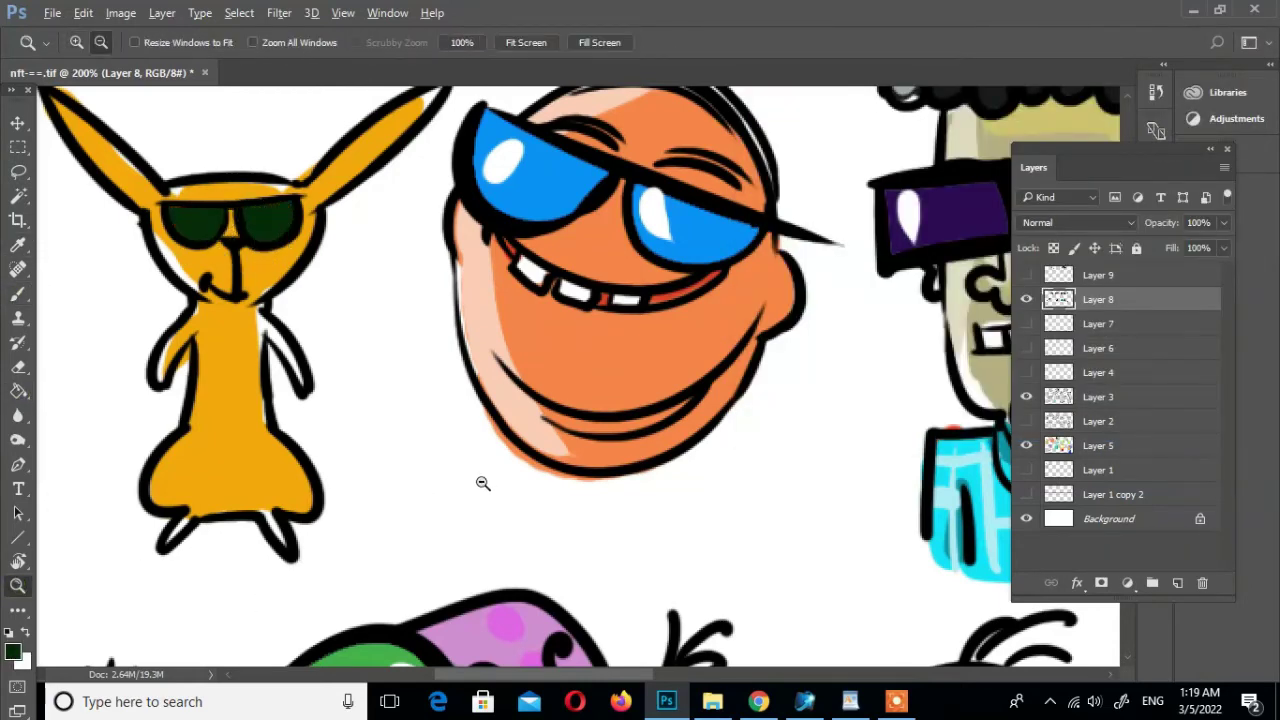
pyautogui.scroll(-5, 480, 480)
pyautogui.scroll(3, 480, 480)
# Make the sunglasses layer active, fade its opacity, and zoom in on the snake's eye
pyautogui.press('v')
pyautogui.click(1027, 300)
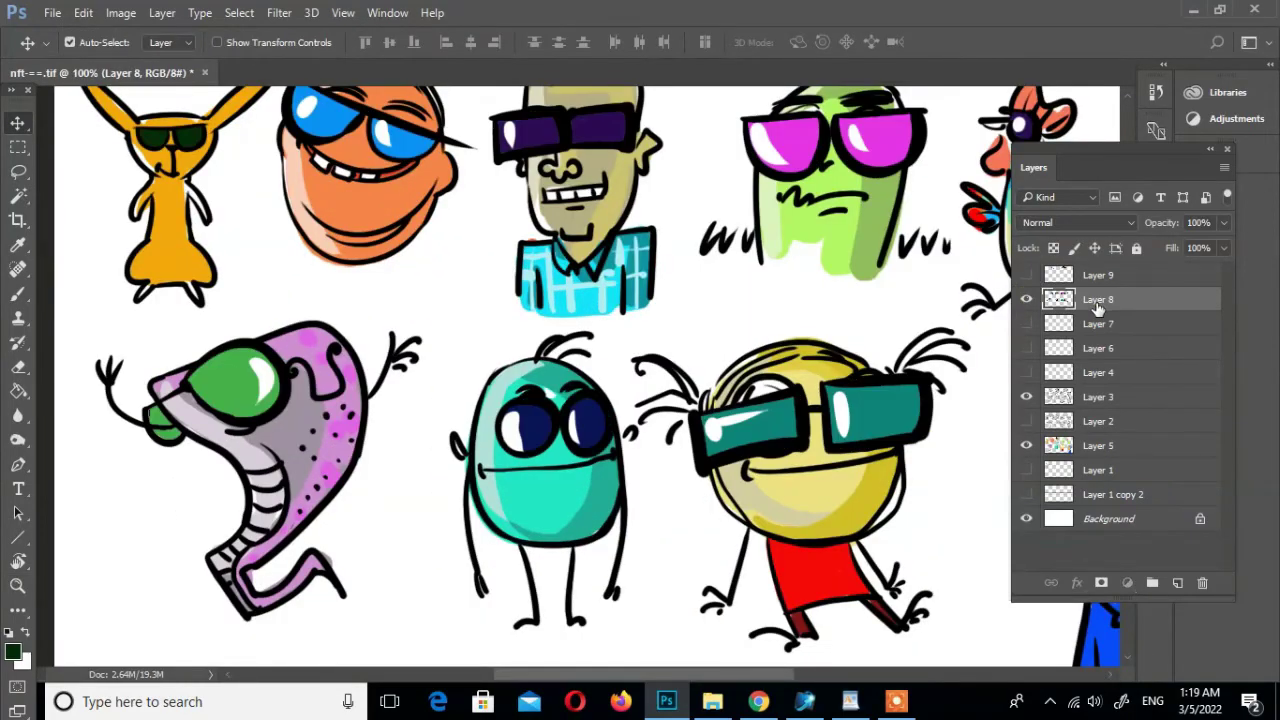
pyautogui.press('3')
pyautogui.press('6')
pyautogui.press('z')
pyautogui.click(230, 370)
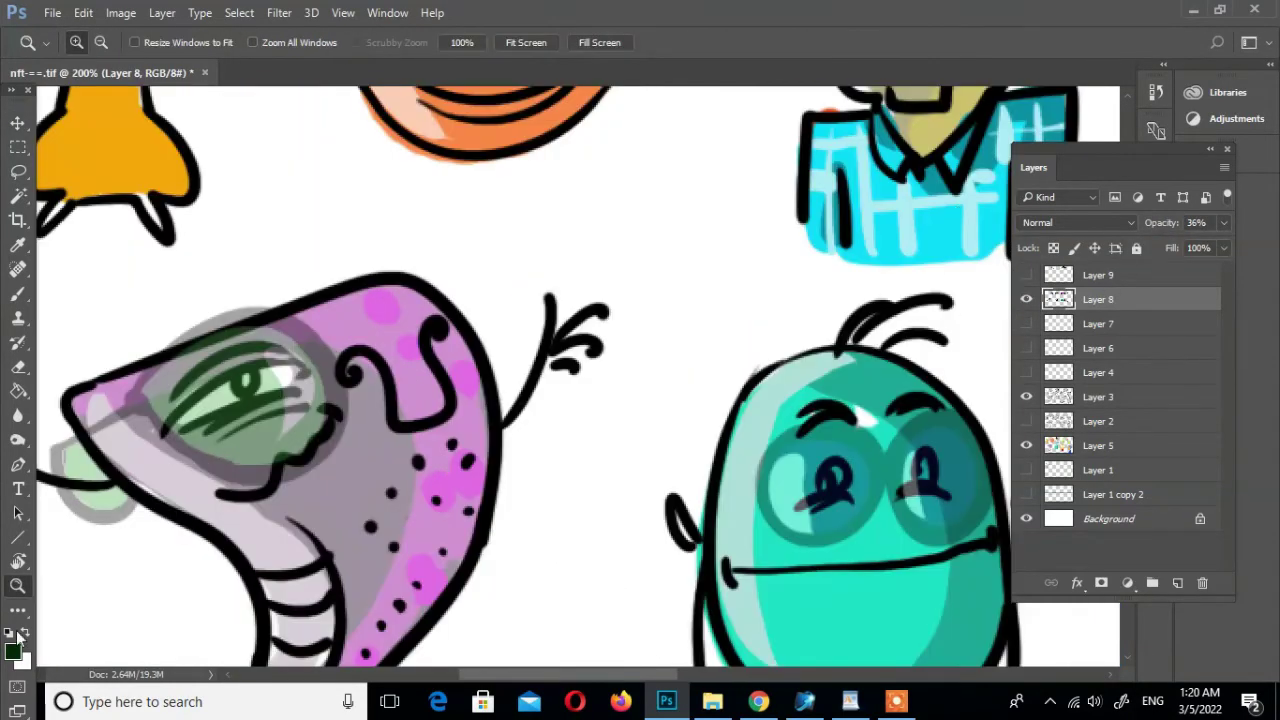
# Paint black eyelid and lower lines around the snake's green eye
pyautogui.click(13, 649)
pyautogui.click(800, 380)
pyautogui.click(1220, 137)
pyautogui.press('b')
pyautogui.moveTo(180, 420)
pyautogui.mouseDown()
pyautogui.moveTo(258, 380)
pyautogui.moveTo(181, 400)
pyautogui.moveTo(290, 368)
pyautogui.mouseUp()
pyautogui.moveTo(230, 440); pyautogui.dragTo(310, 400)
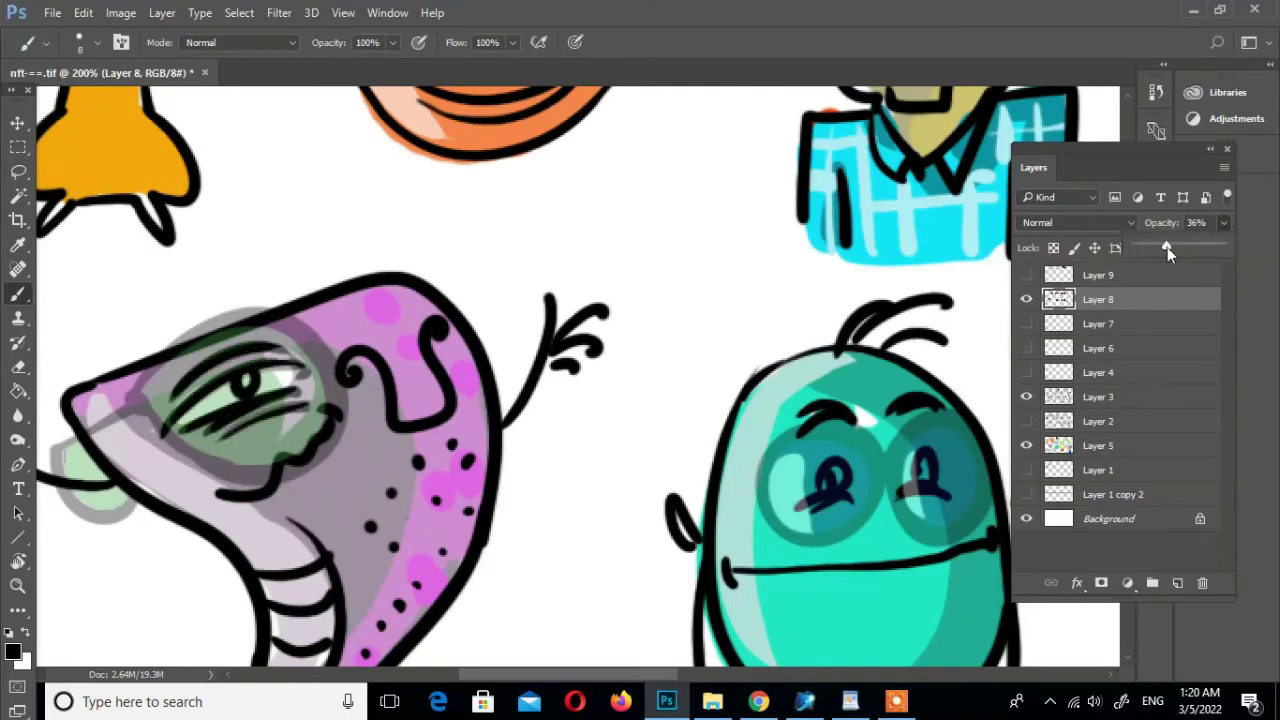
# Restore the sunglasses layer to 100% opacity and zoom out to the whole image
pyautogui.moveTo(1167, 247); pyautogui.dragTo(1224, 248)
pyautogui.press('z')
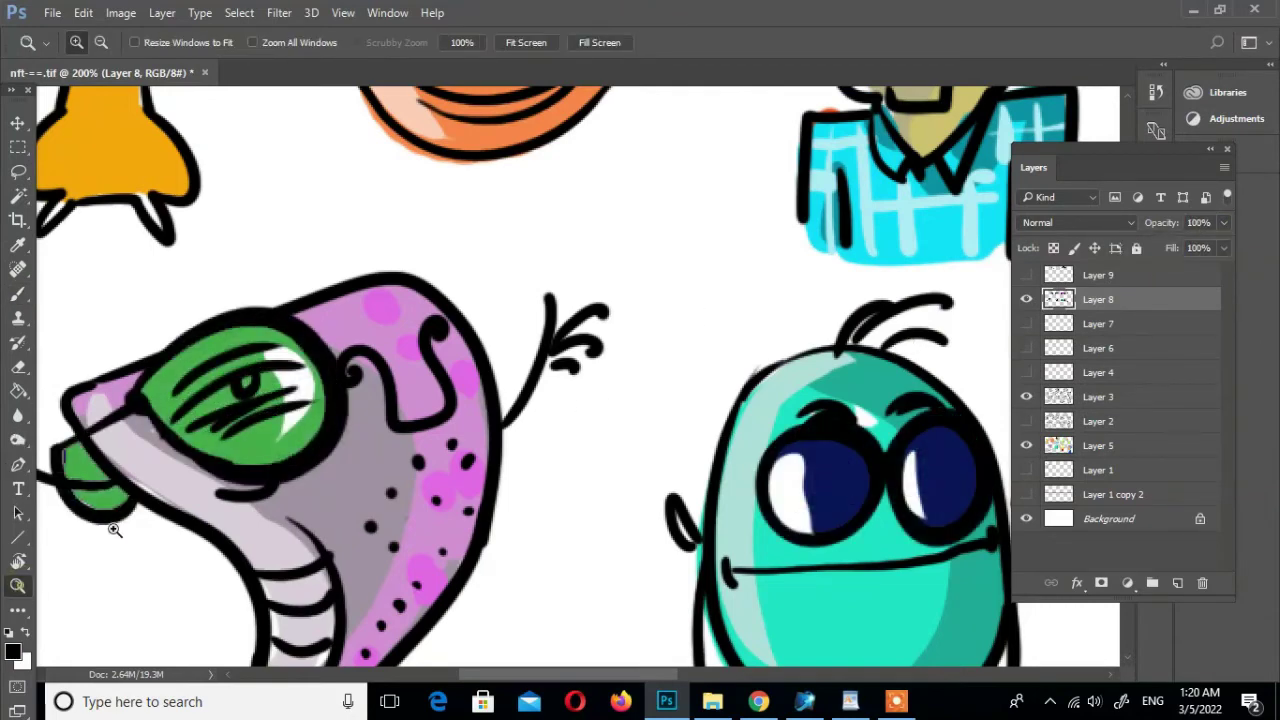
pyautogui.keyDown('alt'); pyautogui.click(114, 528); pyautogui.keyUp('alt')
pyautogui.keyDown('alt'); pyautogui.click(114, 528); pyautogui.keyUp('alt')
pyautogui.press('i')
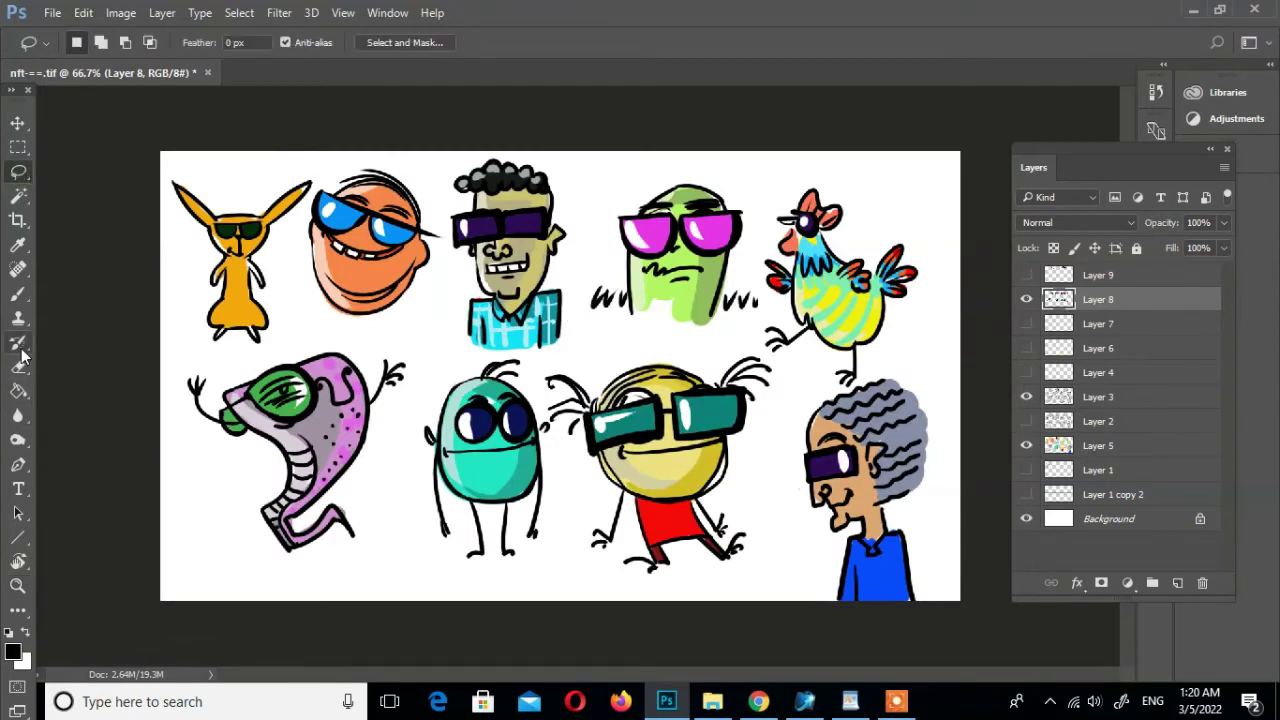
pyautogui.press('b')
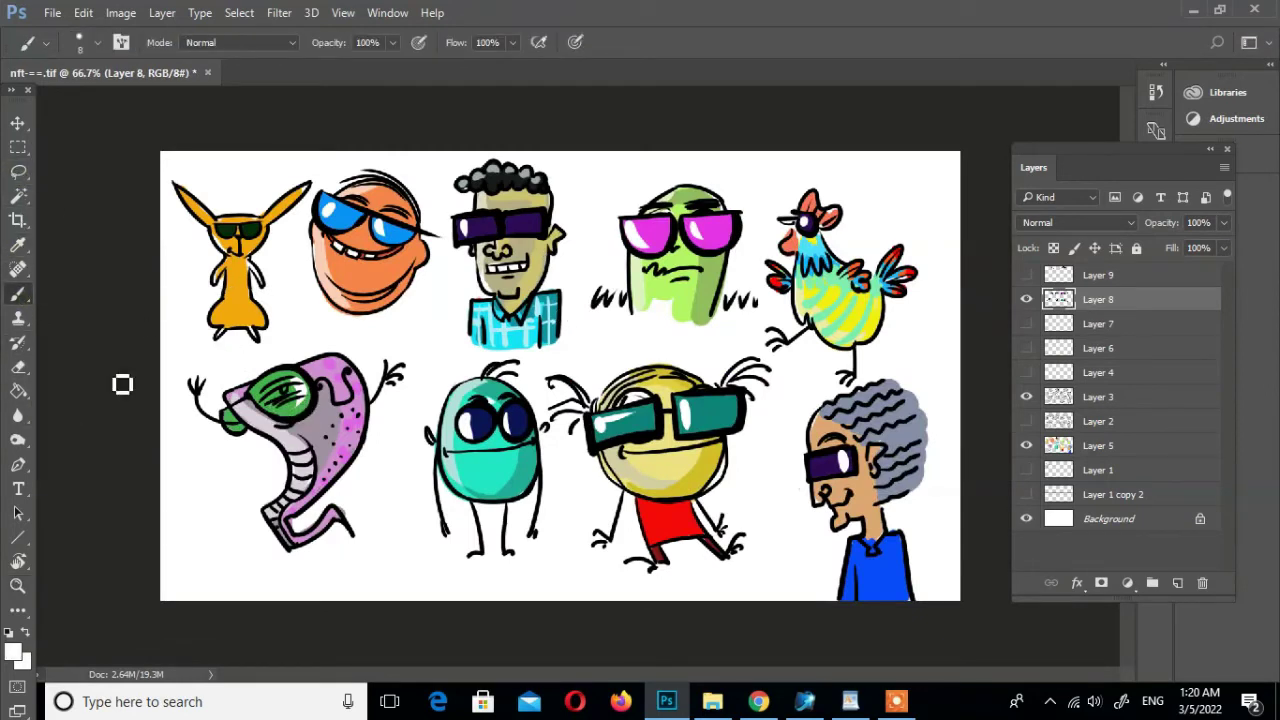
# Select then deselect the snake's green eye, hide the sunglasses layer, and select the coloured sketch layer
pyautogui.press('w')
pyautogui.click(277, 400)
pyautogui.press('b')
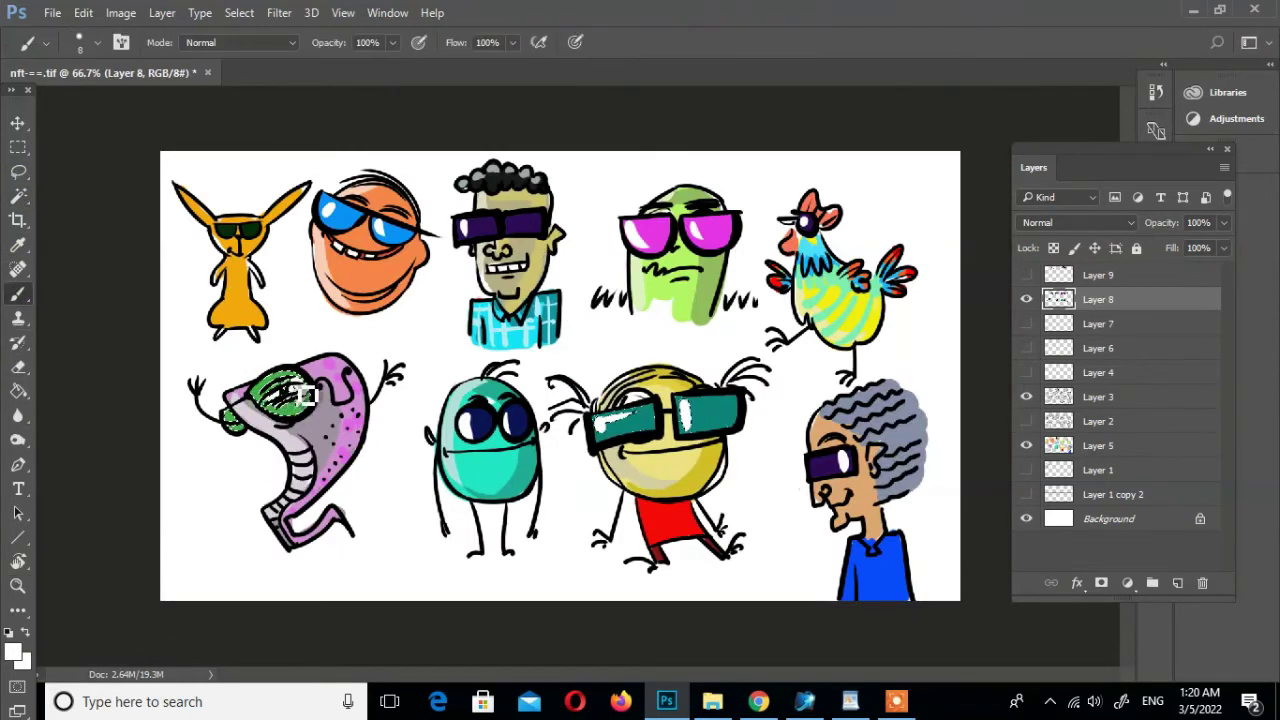
pyautogui.hotkey('ctrl', 'd')
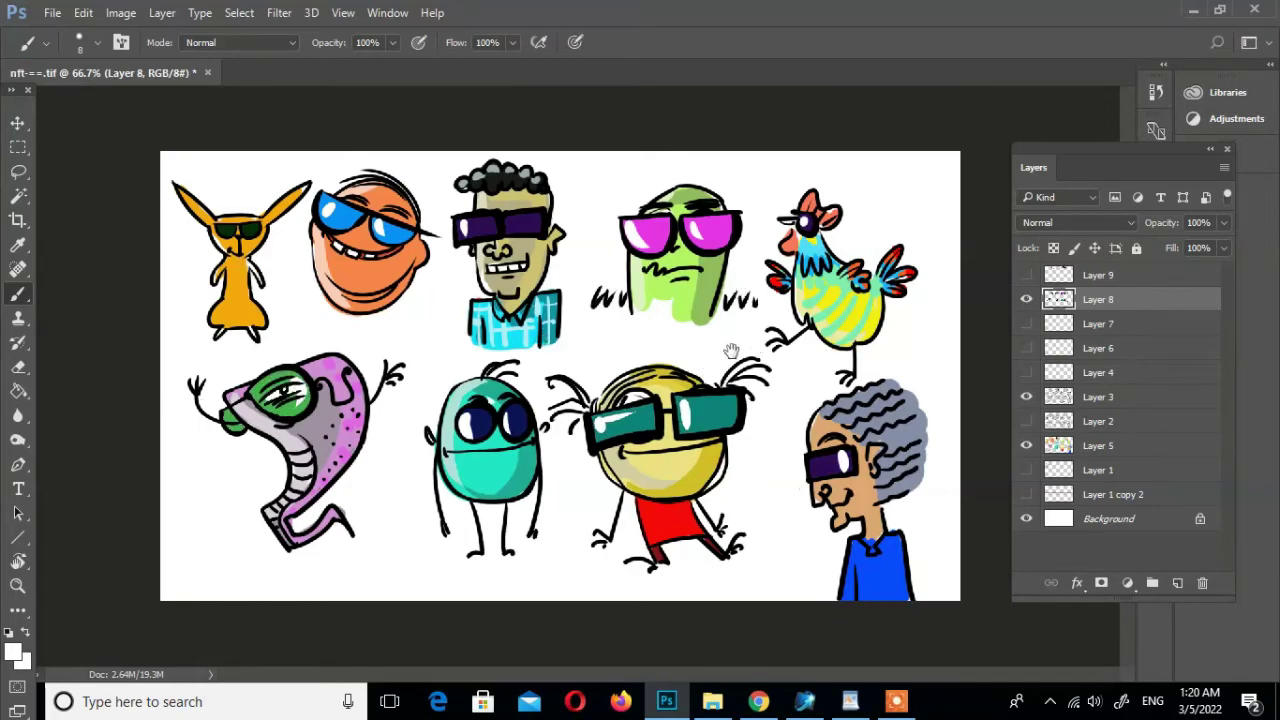
pyautogui.click(1026, 300)
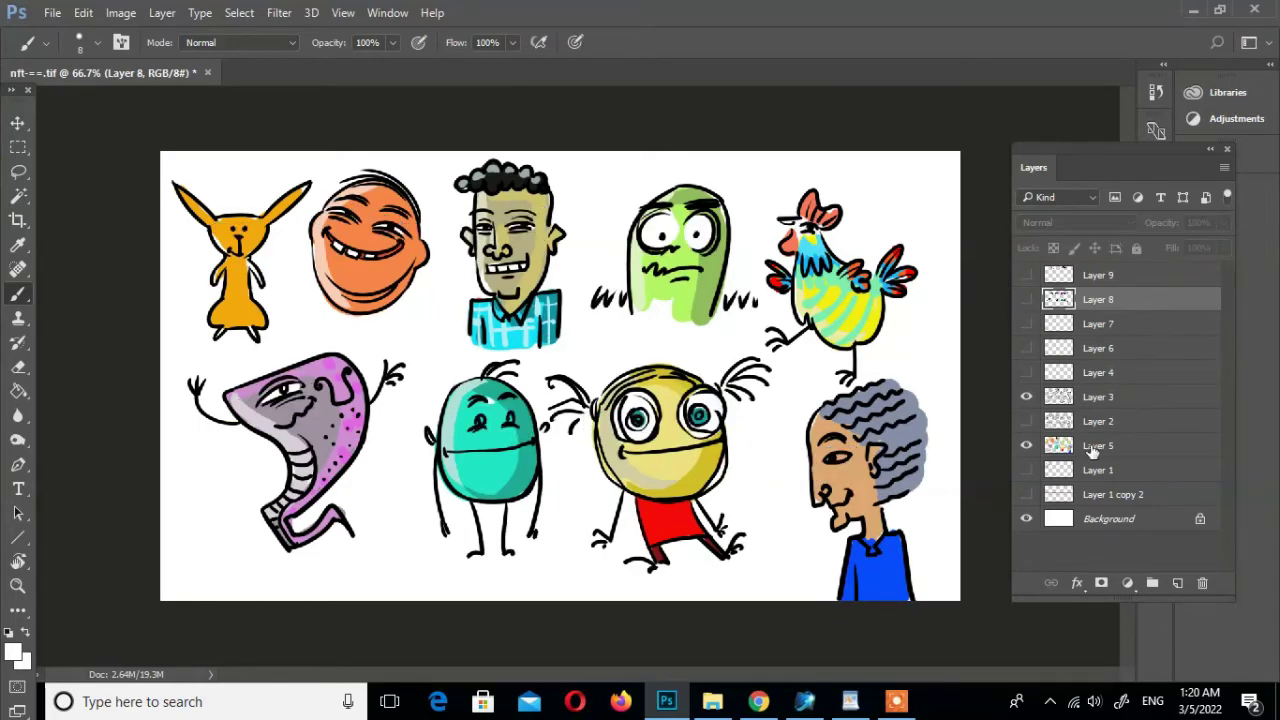
pyautogui.click(1090, 445)
# Fade the sketch layers to 35%, add a new hat layer, and set a blue paint colour
pyautogui.moveTo(1223, 222); pyautogui.dragTo(1165, 245)
pyautogui.click(1098, 396)
pyautogui.doubleClick(17, 585)
pyautogui.click(1177, 582)
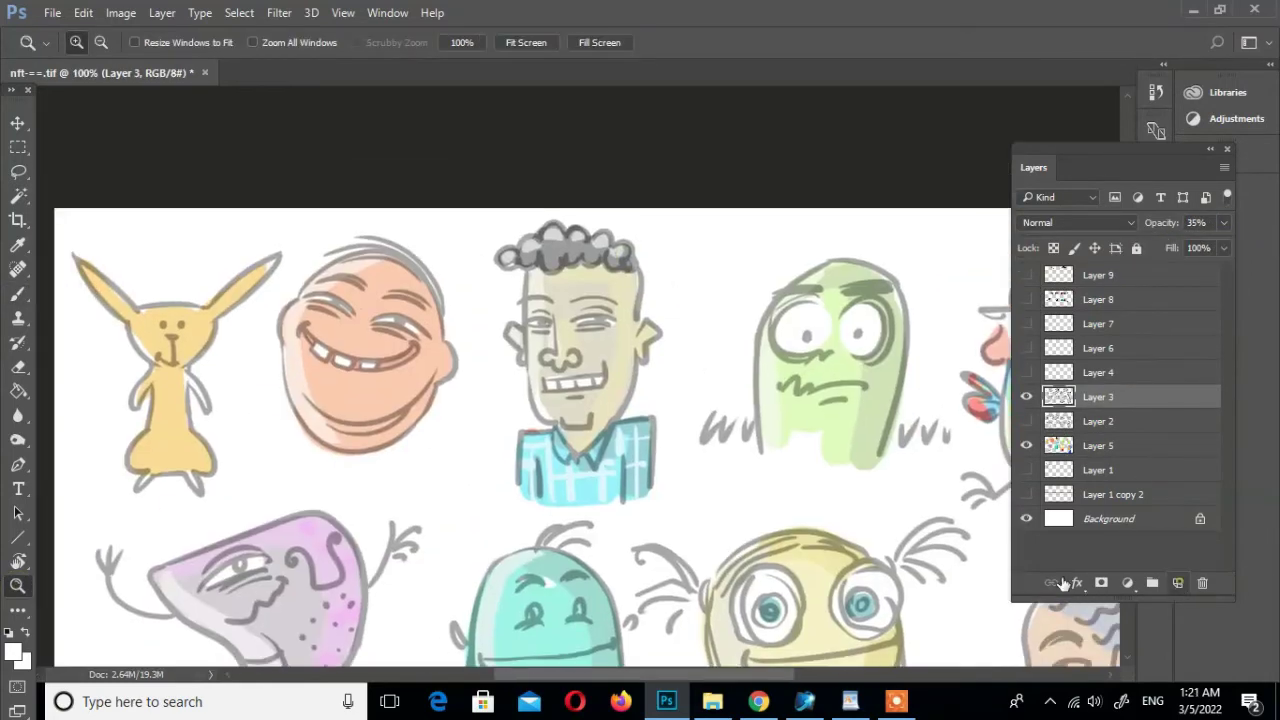
pyautogui.press('i')
pyautogui.click(13, 651)
pyautogui.click(1020, 236)
pyautogui.click(957, 249)
pyautogui.click(1177, 137)
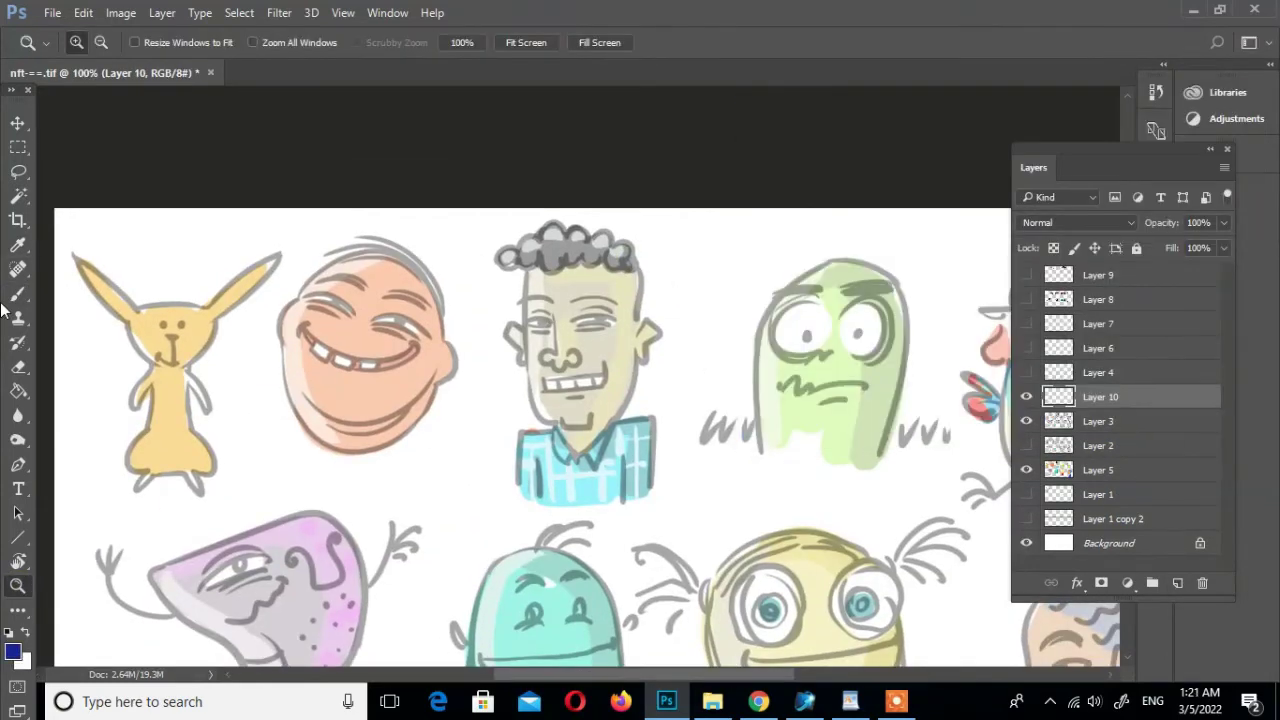
pyautogui.press('b')
# Sketch blue brimmed hats on the curly-haired man, the green character and the chicken
pyautogui.moveTo(671, 282); pyautogui.dragTo(668, 341)
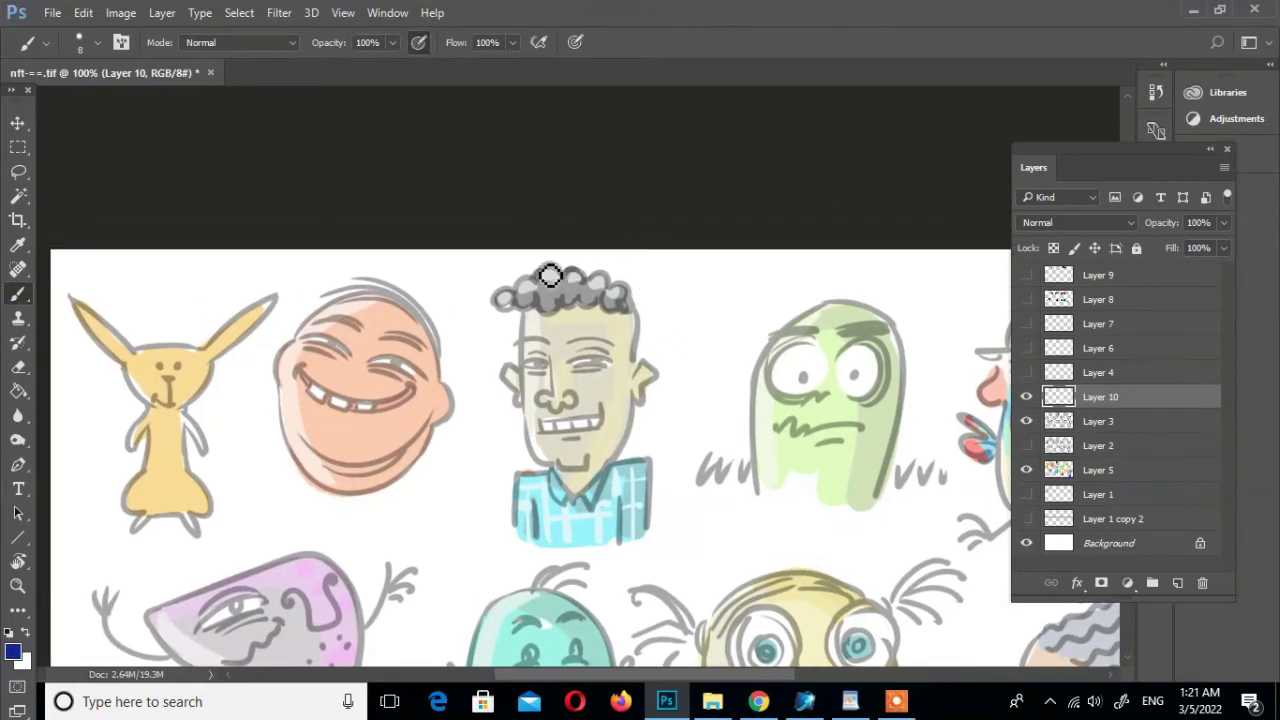
pyautogui.moveTo(523, 285); pyautogui.dragTo(642, 310)
pyautogui.moveTo(467, 334); pyautogui.dragTo(675, 316)
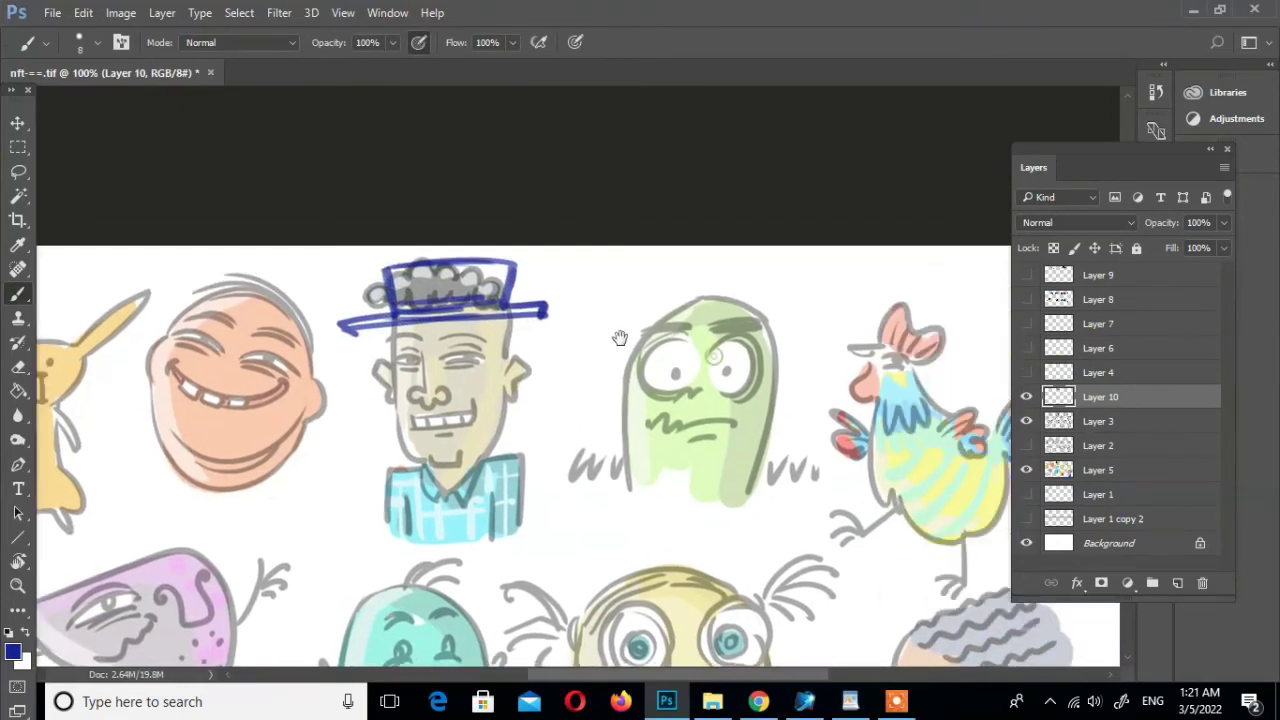
pyautogui.moveTo(582, 325); pyautogui.dragTo(455, 322)
pyautogui.moveTo(668, 302); pyautogui.dragTo(758, 300)
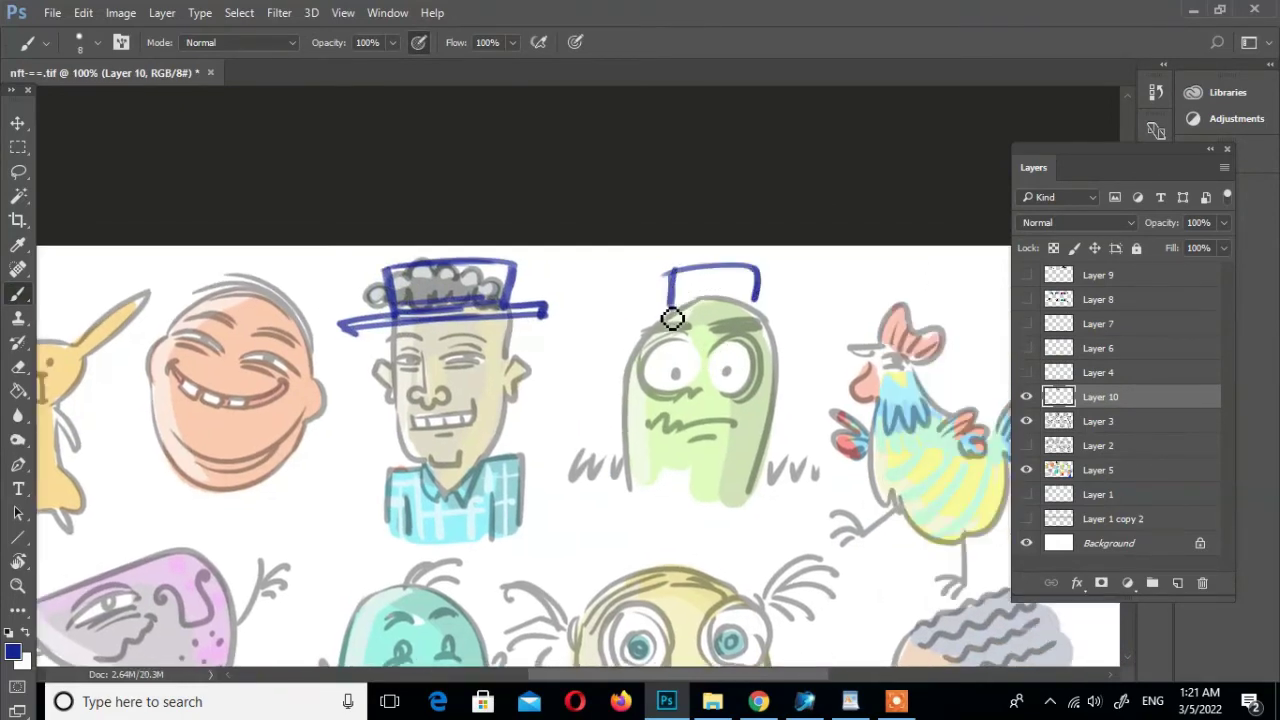
pyautogui.moveTo(665, 316); pyautogui.dragTo(805, 300)
pyautogui.moveTo(909, 330)
pyautogui.mouseDown()
pyautogui.moveTo(738, 330)
pyautogui.moveTo(746, 283)
pyautogui.moveTo(757, 348)
pyautogui.mouseUp()
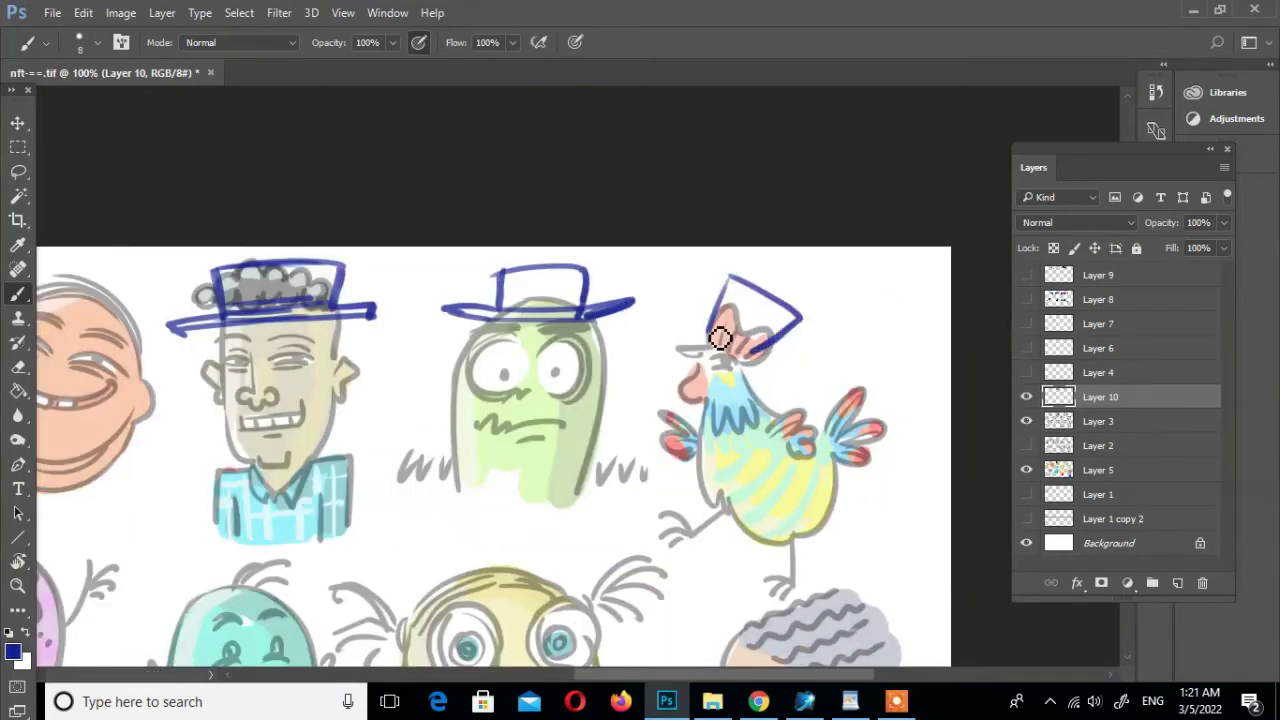
pyautogui.moveTo(682, 330); pyautogui.dragTo(760, 366)
# Sketch blue caps on the smiling face, the bunny and the purple snake, redoing the snake's cap
pyautogui.moveTo(640, 380); pyautogui.dragTo(1040, 310)
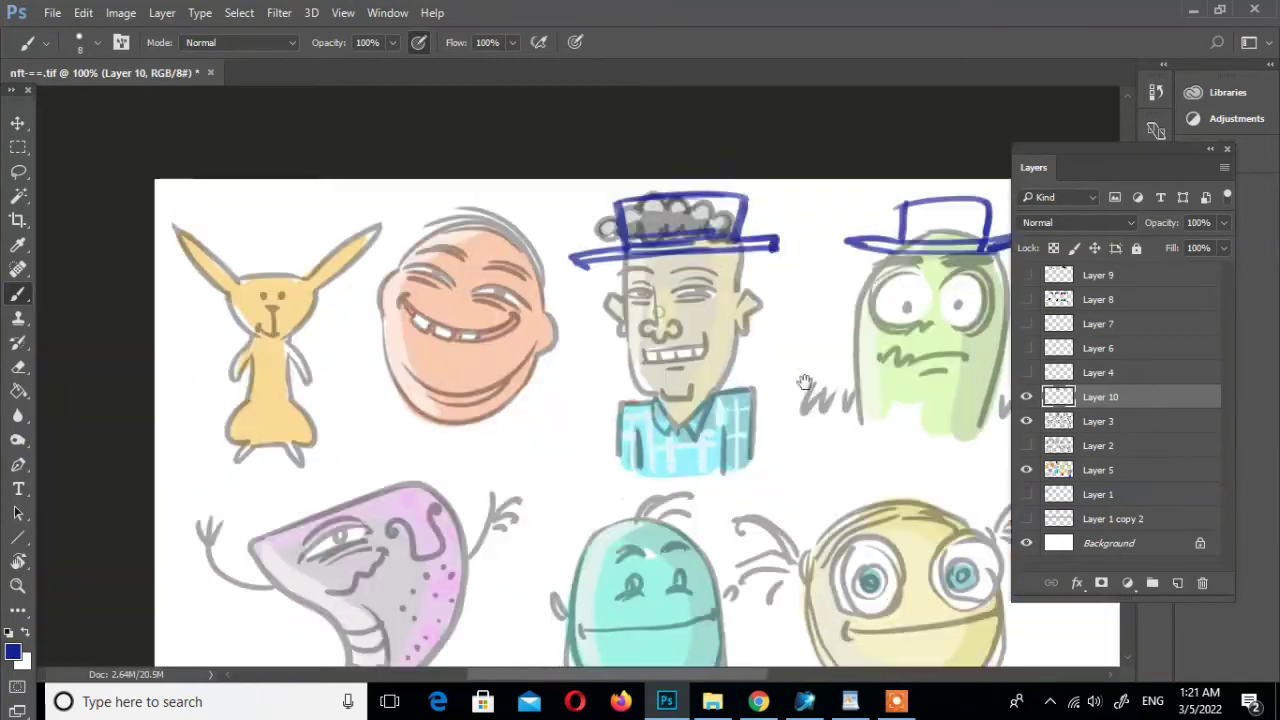
pyautogui.moveTo(457, 222)
pyautogui.mouseDown()
pyautogui.moveTo(416, 228)
pyautogui.moveTo(538, 258)
pyautogui.moveTo(550, 292)
pyautogui.mouseUp()
pyautogui.moveTo(556, 399); pyautogui.dragTo(660, 396)
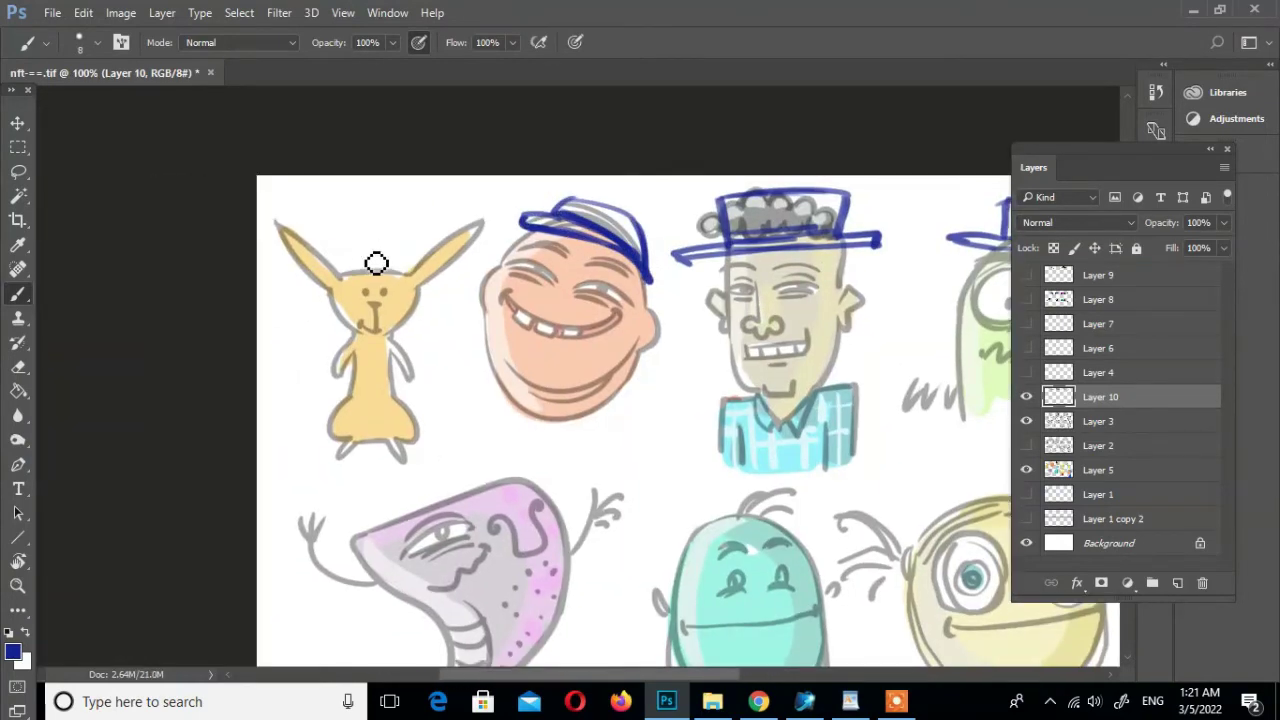
pyautogui.moveTo(357, 279); pyautogui.dragTo(420, 285)
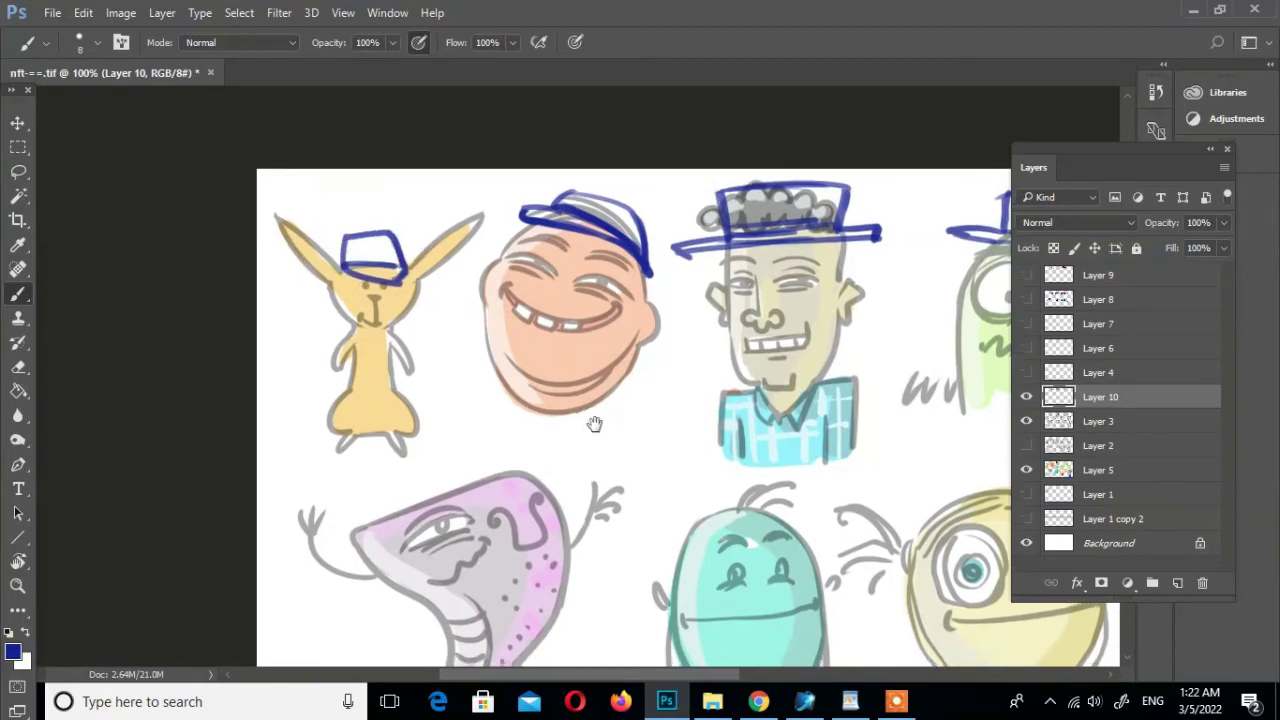
pyautogui.moveTo(429, 481)
pyautogui.mouseDown()
pyautogui.moveTo(409, 281)
pyautogui.moveTo(482, 272)
pyautogui.mouseUp()
pyautogui.moveTo(410, 290)
pyautogui.mouseDown()
pyautogui.moveTo(312, 310)
pyautogui.moveTo(560, 290)
pyautogui.mouseUp()
pyautogui.hotkey('ctrl', 'z')
pyautogui.hotkey('ctrl', 'alt', 'z')
pyautogui.hotkey('ctrl', 'alt', 'z')
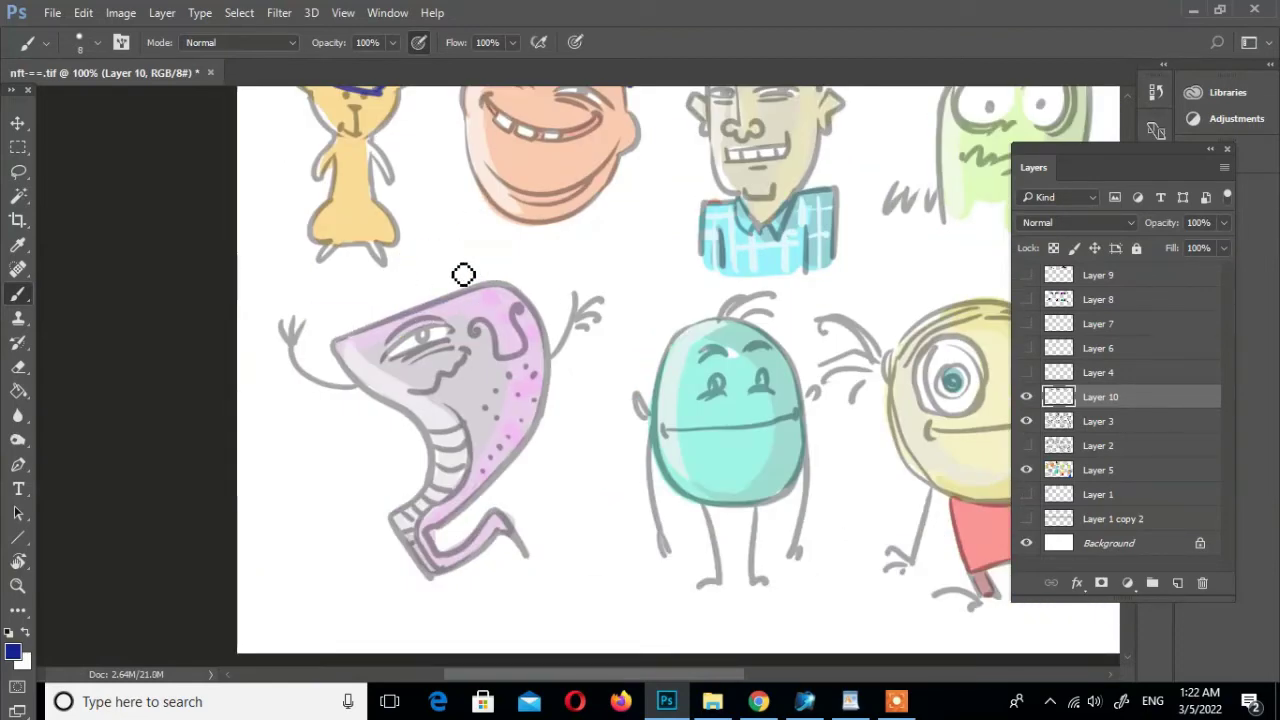
pyautogui.moveTo(436, 297); pyautogui.dragTo(540, 322)
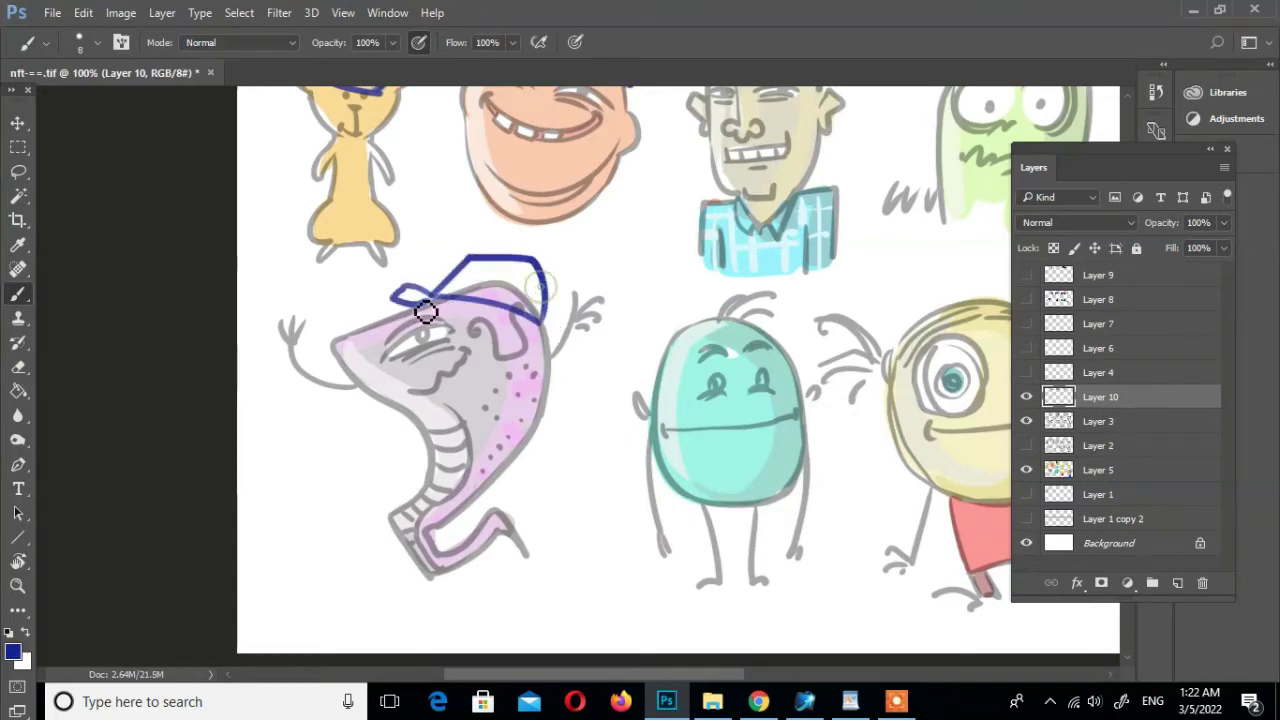
pyautogui.moveTo(451, 273); pyautogui.dragTo(546, 318)
# Sketch blue caps with wavy brims on the yellow character and the old man
pyautogui.moveTo(679, 355)
pyautogui.mouseDown()
pyautogui.moveTo(543, 327)
pyautogui.moveTo(640, 312)
pyautogui.moveTo(584, 279)
pyautogui.mouseUp()
pyautogui.moveTo(560, 330); pyautogui.dragTo(337, 375)
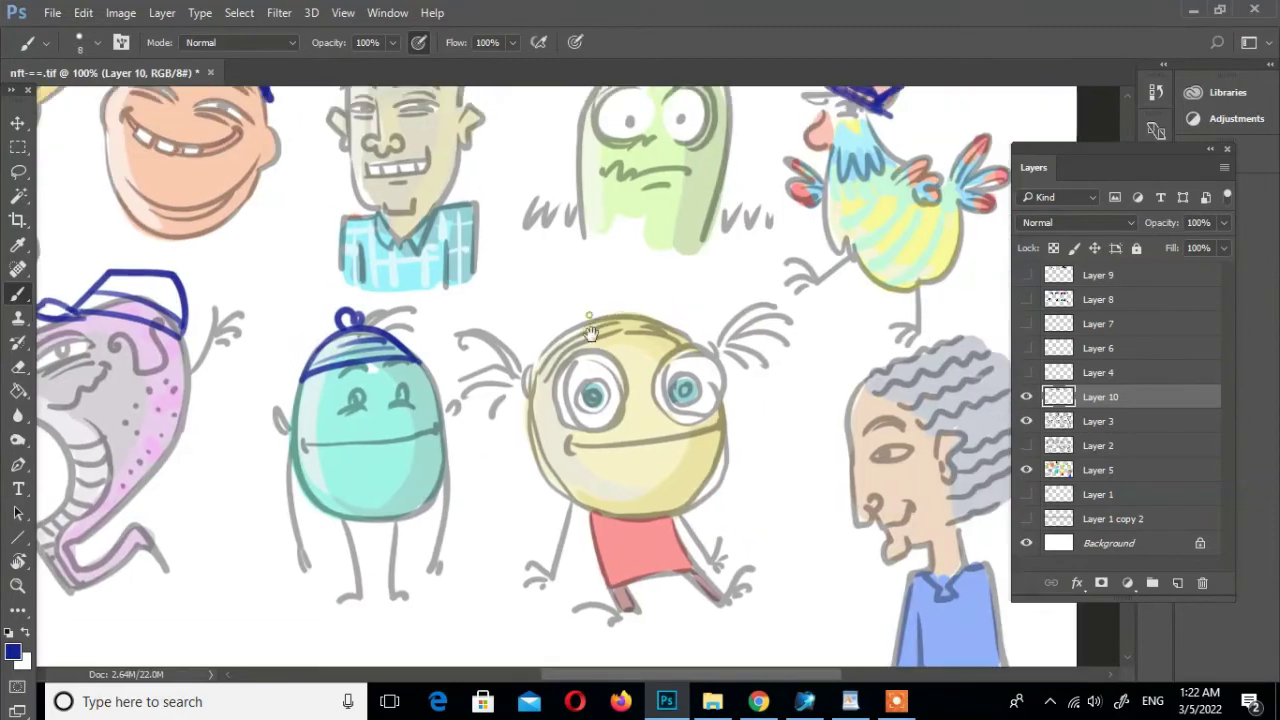
pyautogui.moveTo(672, 295)
pyautogui.mouseDown()
pyautogui.moveTo(580, 306)
pyautogui.moveTo(560, 343)
pyautogui.moveTo(614, 357)
pyautogui.moveTo(731, 334)
pyautogui.moveTo(506, 363)
pyautogui.mouseUp()
pyautogui.moveTo(909, 383)
pyautogui.mouseDown()
pyautogui.moveTo(619, 354)
pyautogui.moveTo(655, 405)
pyautogui.mouseUp()
pyautogui.moveTo(578, 355); pyautogui.dragTo(761, 392)
pyautogui.moveTo(655, 405); pyautogui.dragTo(728, 447)
pyautogui.moveTo(754, 385); pyautogui.dragTo(730, 447)
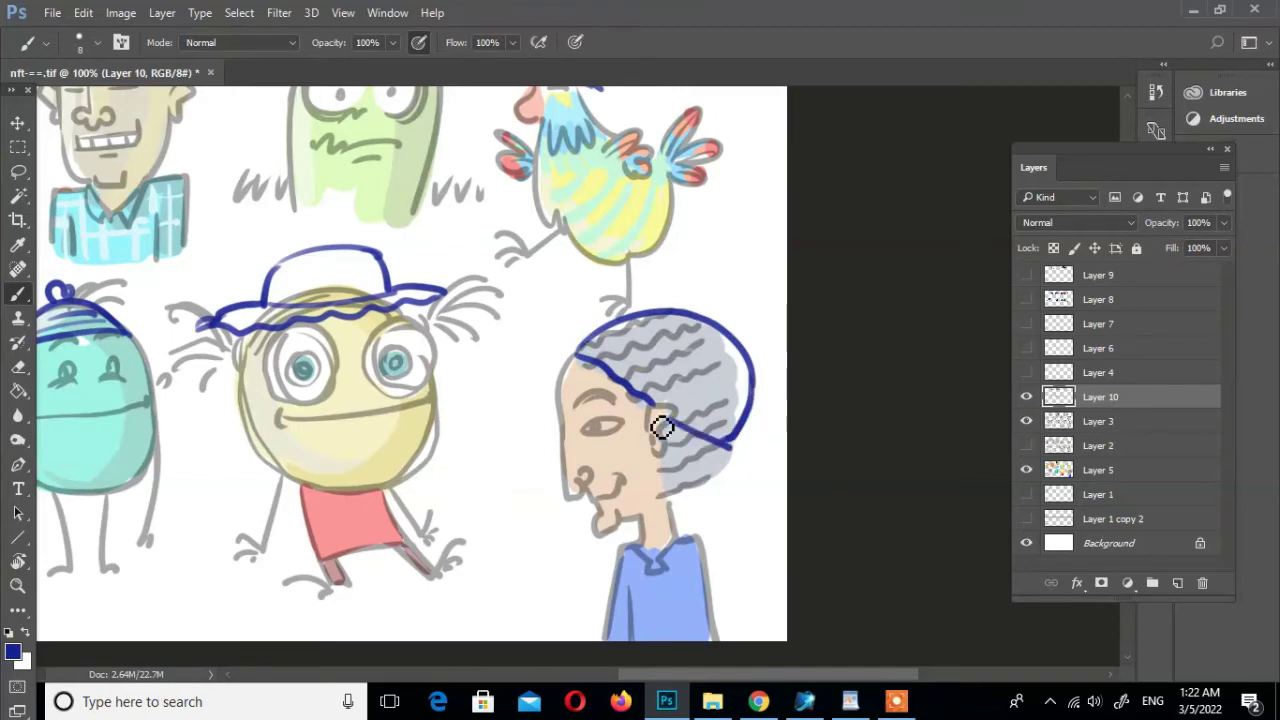
pyautogui.moveTo(725, 324); pyautogui.dragTo(752, 345)
pyautogui.moveTo(507, 339)
pyautogui.mouseDown()
pyautogui.moveTo(687, 407)
pyautogui.moveTo(956, 371)
pyautogui.mouseUp()
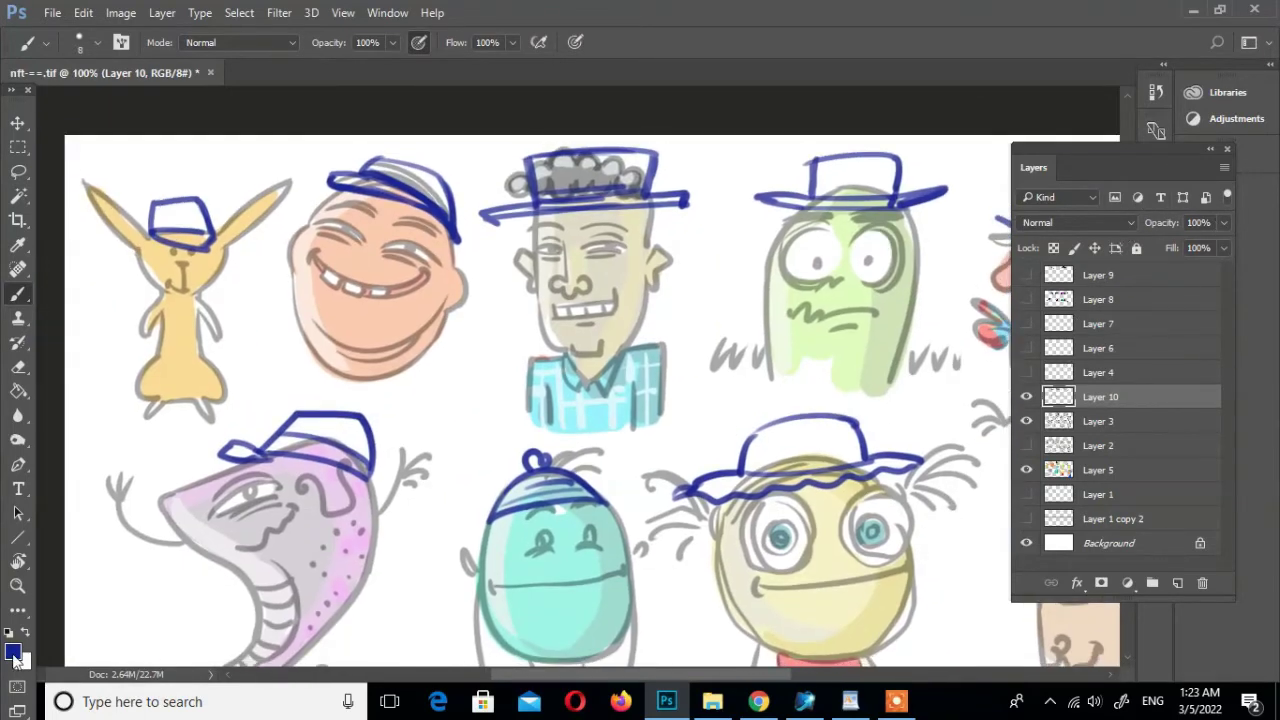
pyautogui.click(13, 652)
# On a new layer, ink black outlines over the bald character's cap and the curly-haired man's hat
pyautogui.click(1177, 134)
pyautogui.click(1177, 582)
pyautogui.press('z')
pyautogui.moveTo(143, 137); pyautogui.dragTo(677, 423)
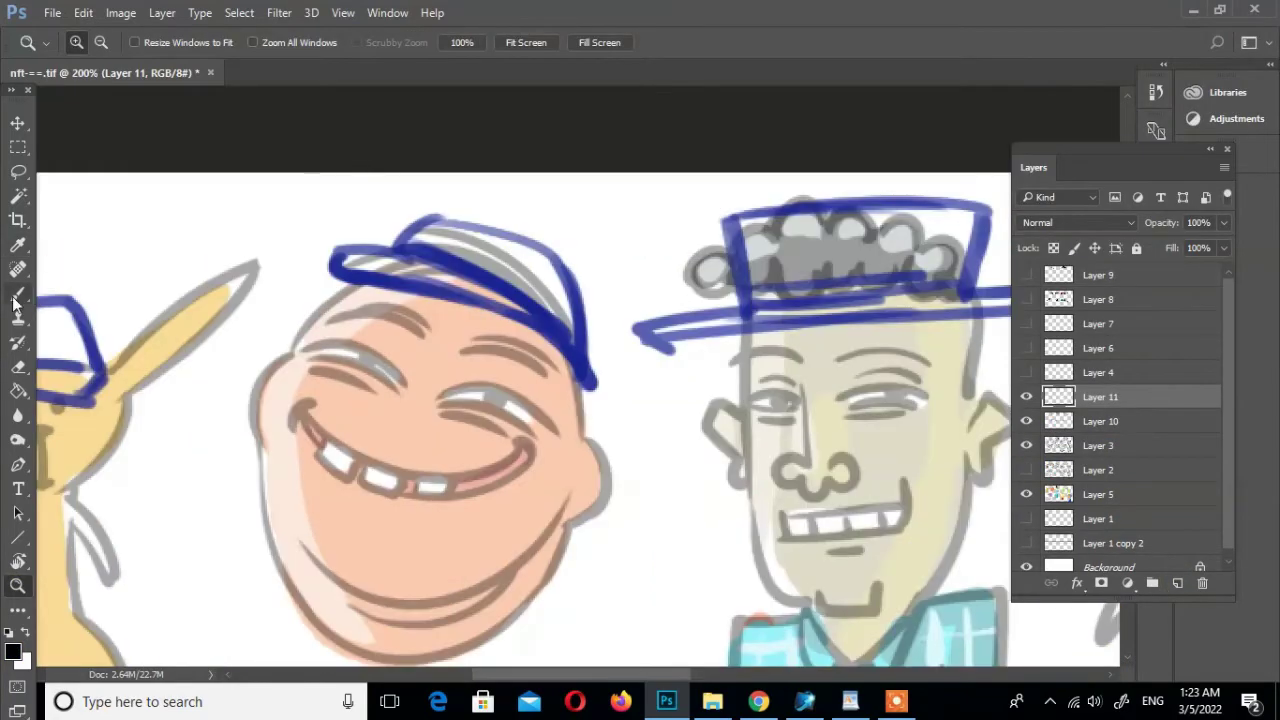
pyautogui.click(17, 296)
pyautogui.moveTo(348, 247)
pyautogui.mouseDown()
pyautogui.moveTo(342, 281)
pyautogui.moveTo(400, 245)
pyautogui.mouseUp()
pyautogui.moveTo(335, 270)
pyautogui.mouseDown()
pyautogui.moveTo(450, 300)
pyautogui.moveTo(585, 370)
pyautogui.mouseUp()
pyautogui.moveTo(400, 240)
pyautogui.mouseDown()
pyautogui.moveTo(590, 373)
pyautogui.moveTo(372, 387)
pyautogui.mouseUp()
pyautogui.moveTo(420, 345)
pyautogui.mouseDown()
pyautogui.moveTo(835, 318)
pyautogui.moveTo(425, 338)
pyautogui.mouseUp()
pyautogui.moveTo(510, 300)
pyautogui.mouseDown()
pyautogui.moveTo(765, 222)
pyautogui.moveTo(760, 300)
pyautogui.moveTo(528, 300)
pyautogui.mouseUp()
# Ink black outlines on the green character's hat and the pink character's cap
pyautogui.moveTo(860, 330); pyautogui.dragTo(445, 292)
pyautogui.moveTo(665, 200); pyautogui.dragTo(662, 272)
pyautogui.moveTo(577, 277)
pyautogui.mouseDown()
pyautogui.moveTo(950, 244)
pyautogui.moveTo(930, 283)
pyautogui.mouseUp()
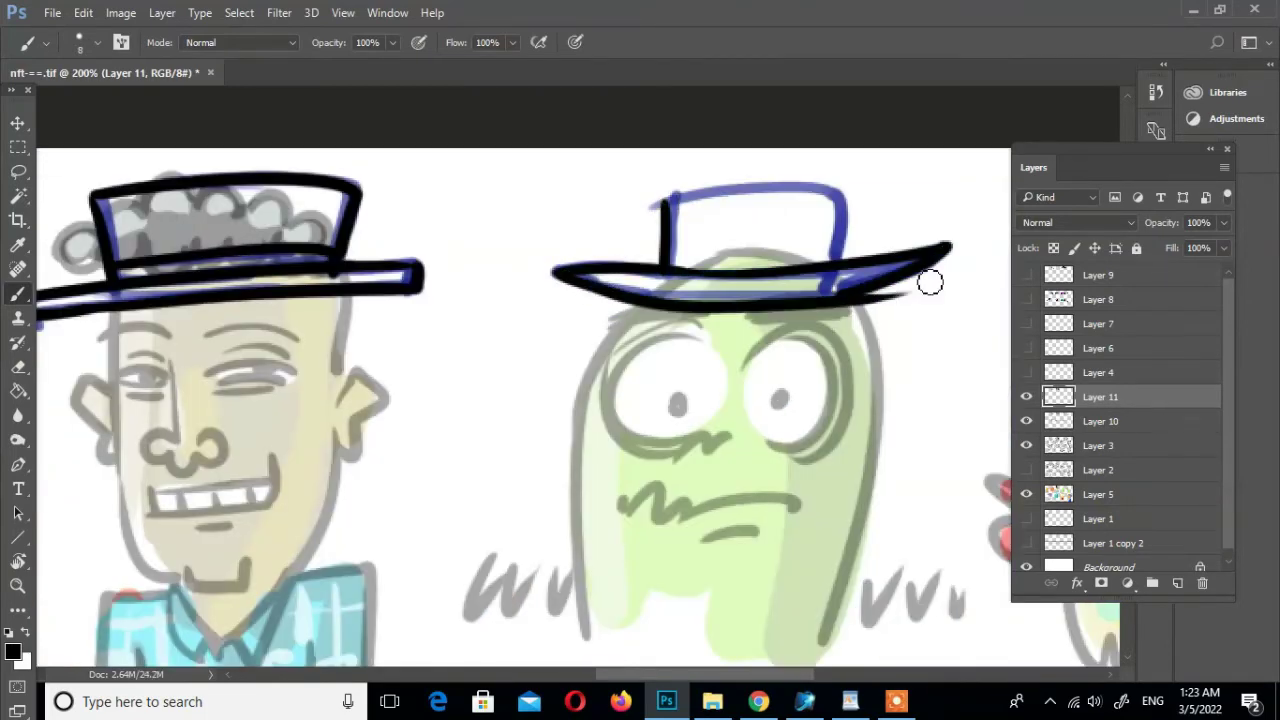
pyautogui.moveTo(671, 268); pyautogui.dragTo(838, 245)
pyautogui.moveTo(665, 198); pyautogui.dragTo(836, 255)
pyautogui.press('e')
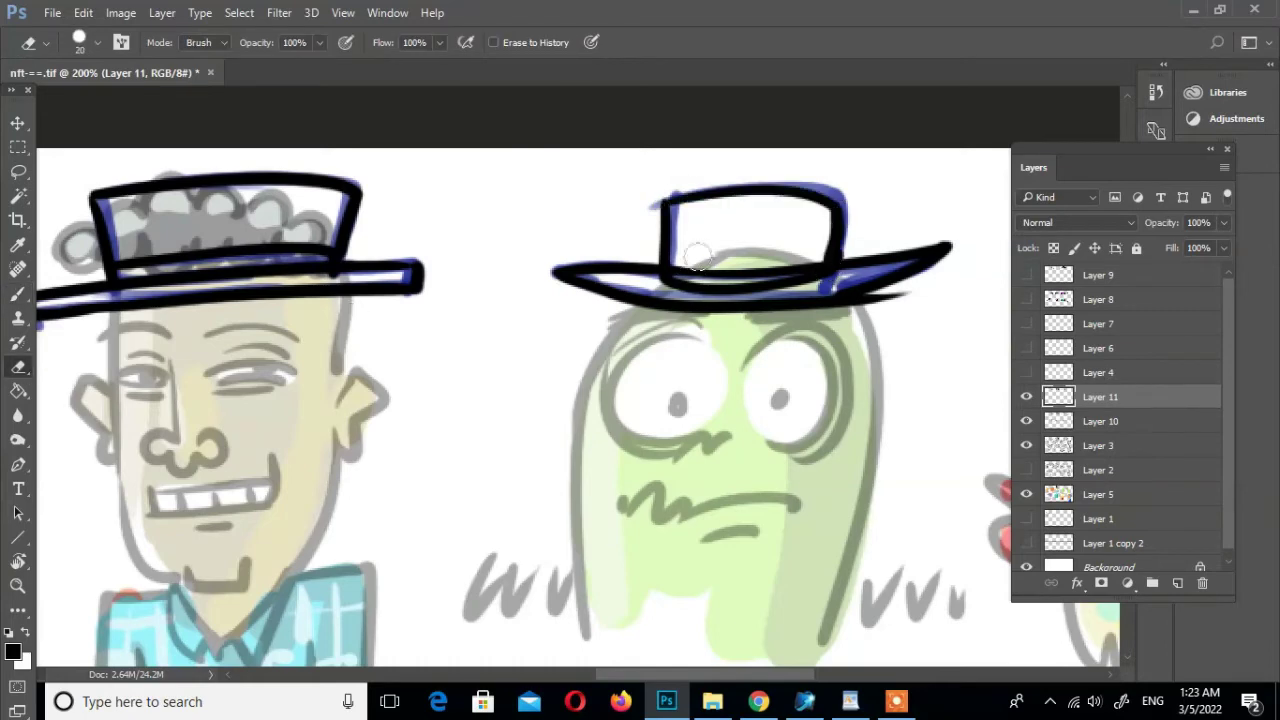
pyautogui.moveTo(580, 515)
pyautogui.mouseDown()
pyautogui.moveTo(440, 470)
pyautogui.moveTo(583, 512)
pyautogui.mouseUp()
pyautogui.press('b')
pyautogui.moveTo(468, 346)
pyautogui.mouseDown()
pyautogui.moveTo(575, 356)
pyautogui.moveTo(684, 394)
pyautogui.mouseUp()
pyautogui.moveTo(470, 342)
pyautogui.mouseDown()
pyautogui.moveTo(623, 271)
pyautogui.moveTo(692, 385)
pyautogui.mouseUp()
pyautogui.moveTo(522, 298)
pyautogui.mouseDown()
pyautogui.moveTo(575, 355)
pyautogui.moveTo(684, 385)
pyautogui.mouseUp()
# Outline the turquoise character's beanie and the yellow character's wavy-brimmed hat in black
pyautogui.moveTo(447, 363); pyautogui.dragTo(70, 268)
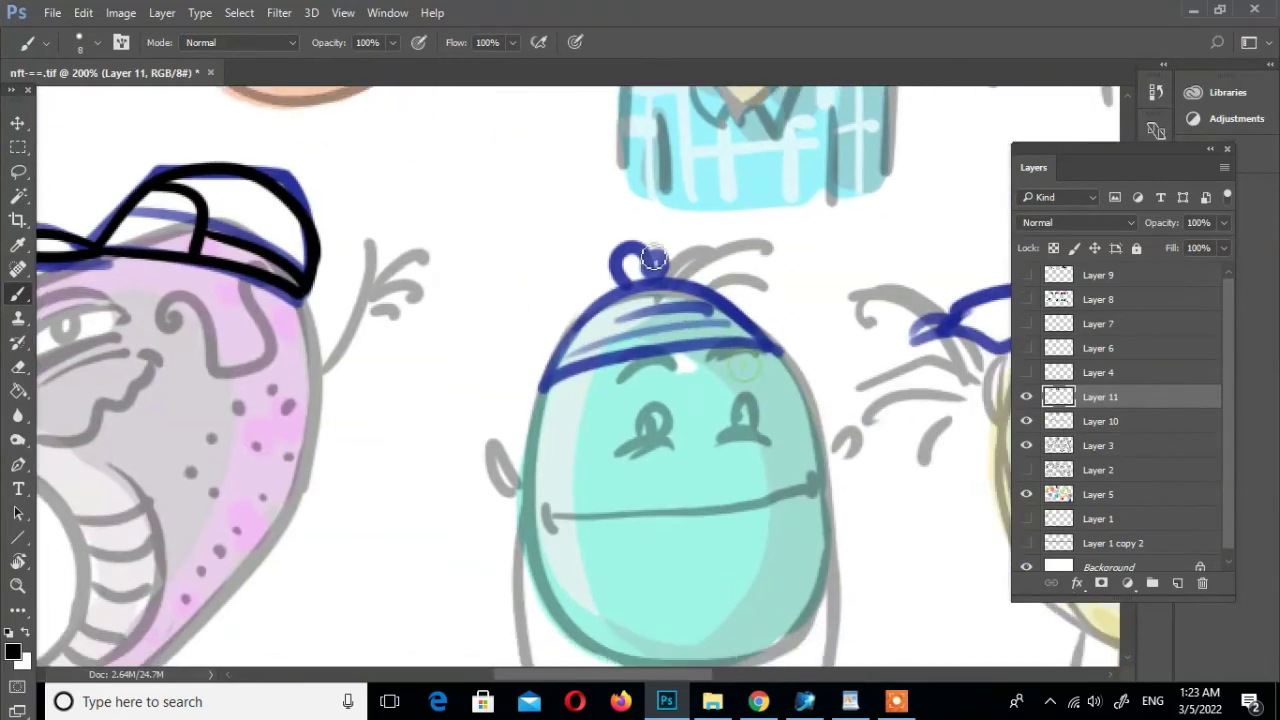
pyautogui.moveTo(628, 268)
pyautogui.mouseDown()
pyautogui.moveTo(662, 276)
pyautogui.moveTo(540, 390)
pyautogui.moveTo(775, 350)
pyautogui.mouseUp()
pyautogui.moveTo(650, 280)
pyautogui.mouseDown()
pyautogui.moveTo(778, 355)
pyautogui.moveTo(103, 307)
pyautogui.mouseUp()
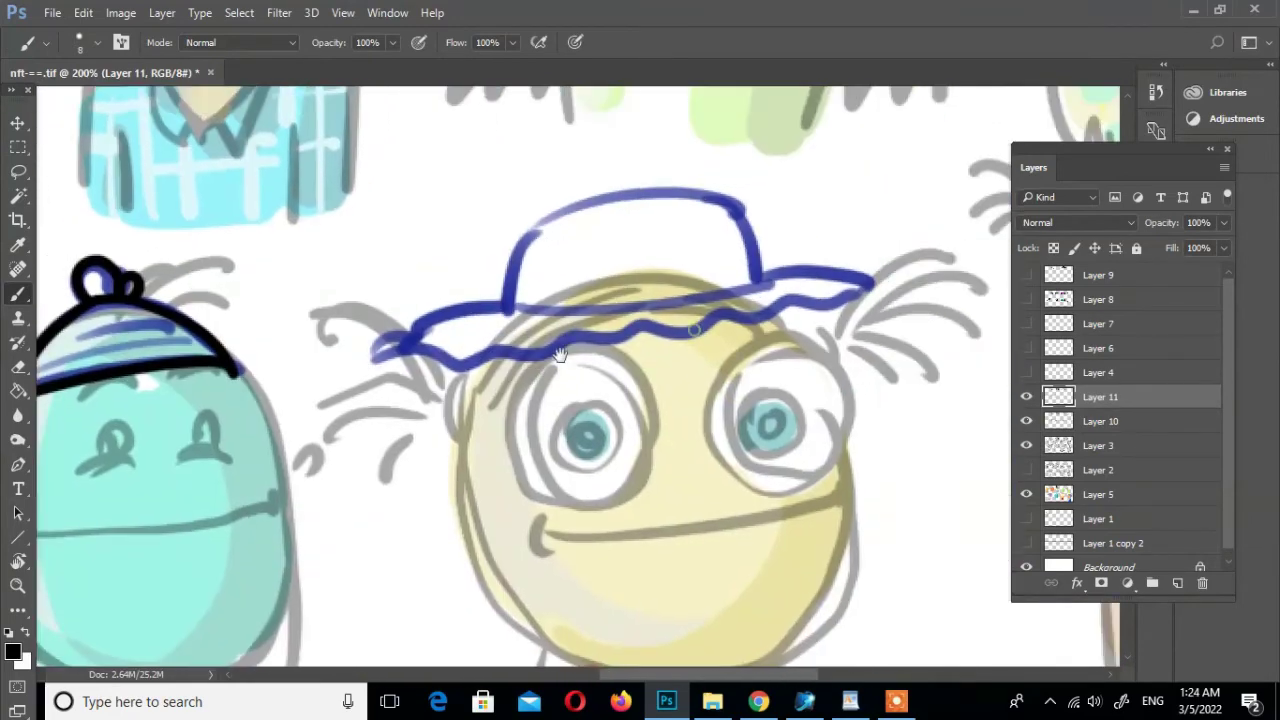
pyautogui.moveTo(510, 300); pyautogui.dragTo(765, 275)
pyautogui.moveTo(460, 315)
pyautogui.mouseDown()
pyautogui.moveTo(505, 352)
pyautogui.moveTo(778, 325)
pyautogui.moveTo(888, 292)
pyautogui.mouseUp()
pyautogui.moveTo(505, 310)
pyautogui.mouseDown()
pyautogui.moveTo(760, 290)
pyautogui.moveTo(890, 297)
pyautogui.mouseUp()
# Outline the grey-haired character's cap in black with a wavy edge and zigzag pattern
pyautogui.press('z')
pyautogui.keyDown('alt'); pyautogui.click(587, 421); pyautogui.keyUp('alt')
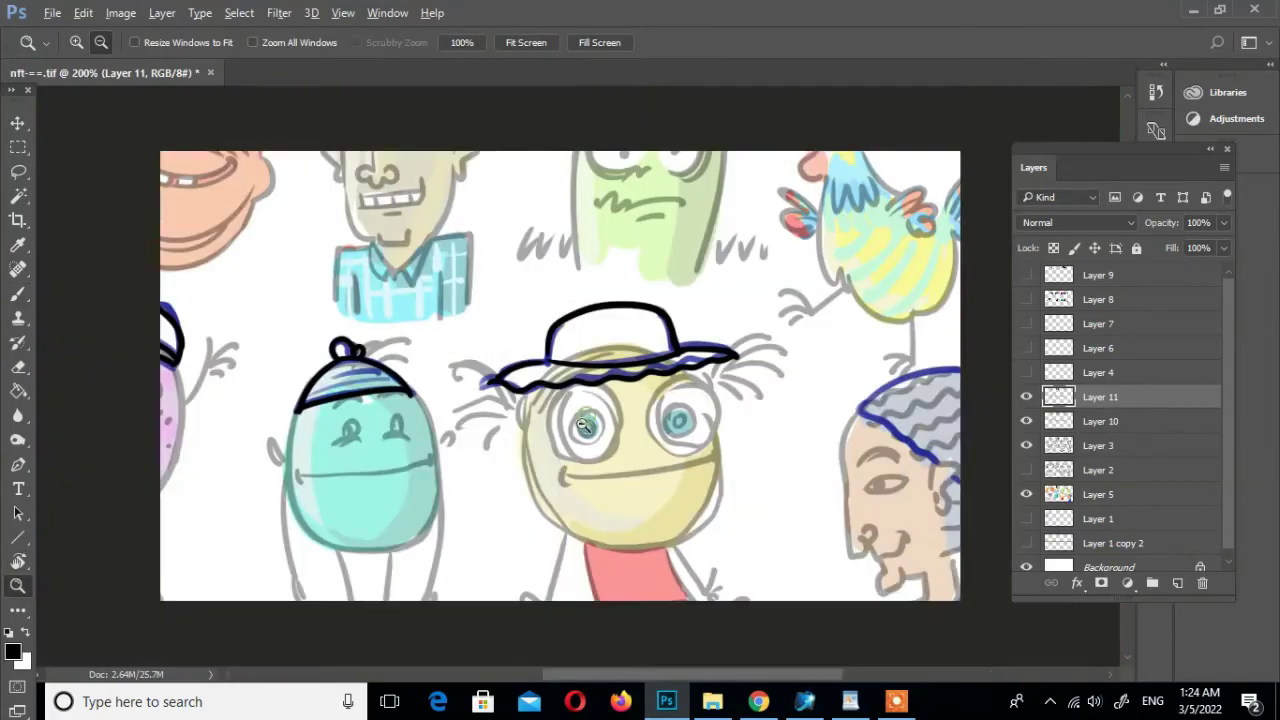
pyautogui.keyDown('alt'); pyautogui.click(780, 450); pyautogui.keyUp('alt')
pyautogui.click(850, 415)
pyautogui.click(900, 440)
pyautogui.click(20, 300)
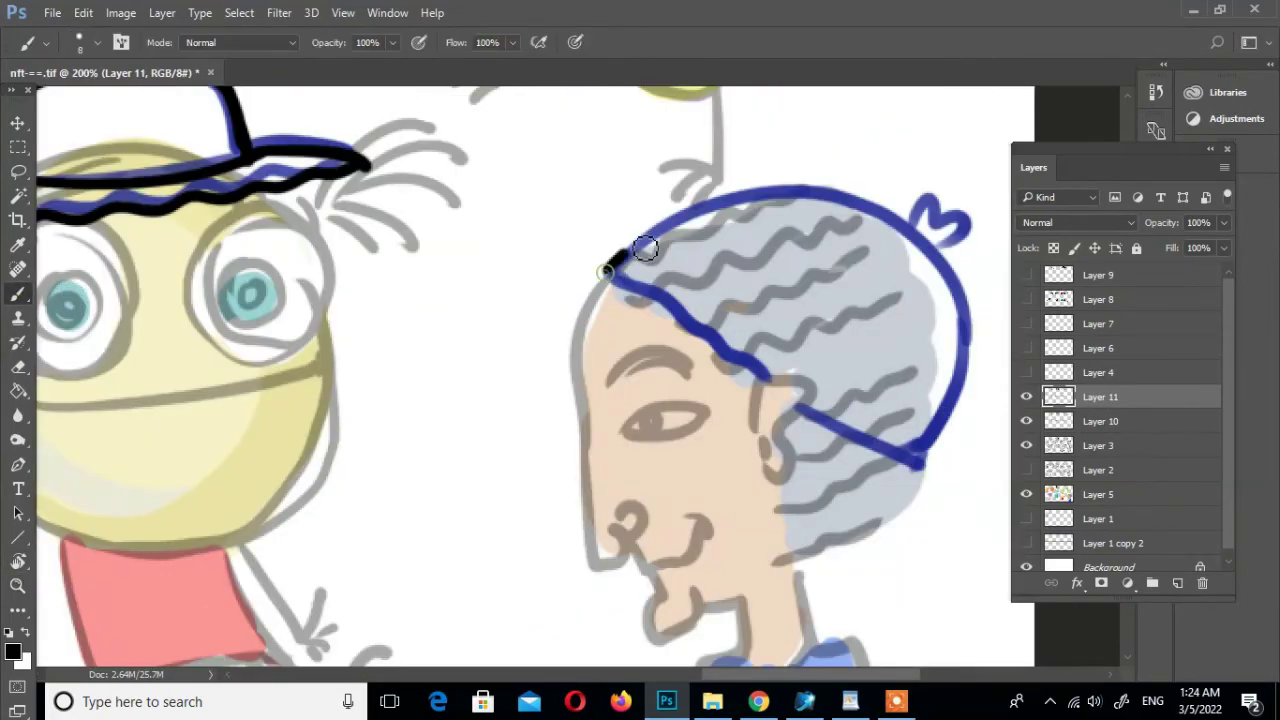
pyautogui.moveTo(610, 268)
pyautogui.mouseDown()
pyautogui.moveTo(920, 457)
pyautogui.moveTo(677, 323)
pyautogui.moveTo(763, 385)
pyautogui.moveTo(920, 457)
pyautogui.mouseUp()
pyautogui.moveTo(652, 236); pyautogui.dragTo(915, 445)
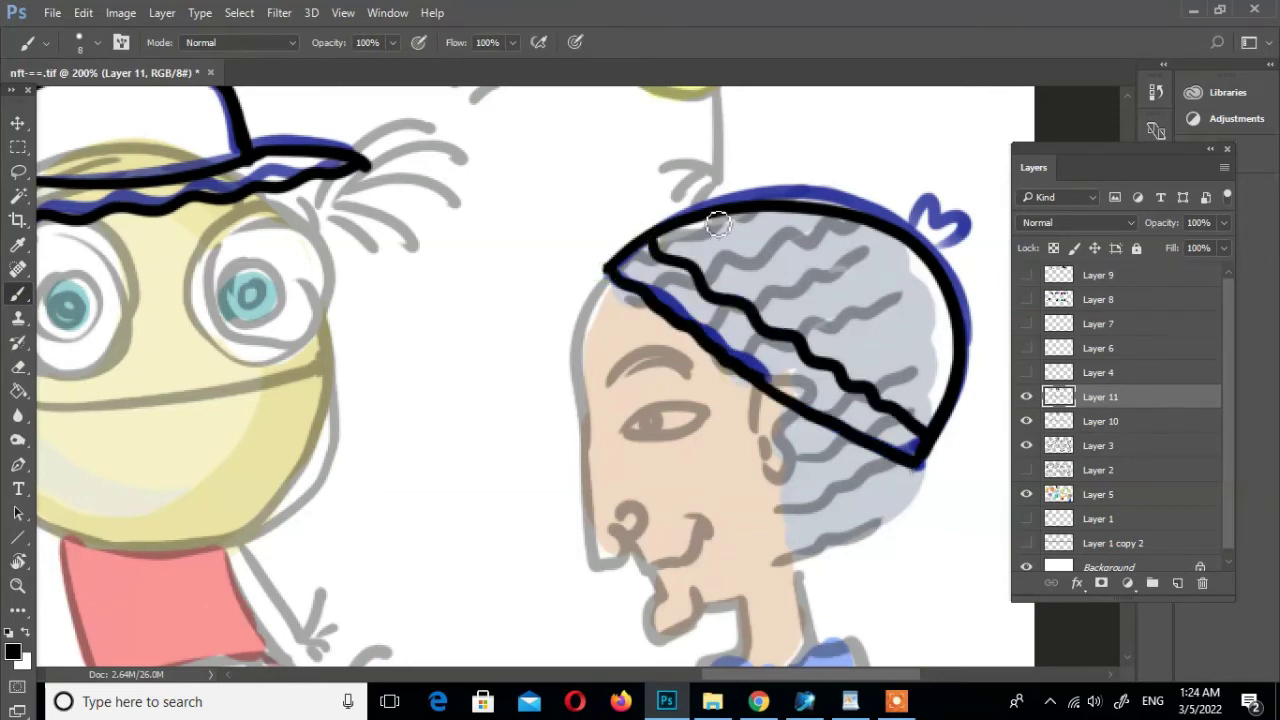
pyautogui.moveTo(717, 222); pyautogui.dragTo(940, 375)
pyautogui.moveTo(777, 210)
pyautogui.mouseDown()
pyautogui.moveTo(943, 271)
pyautogui.moveTo(935, 375)
pyautogui.mouseUp()
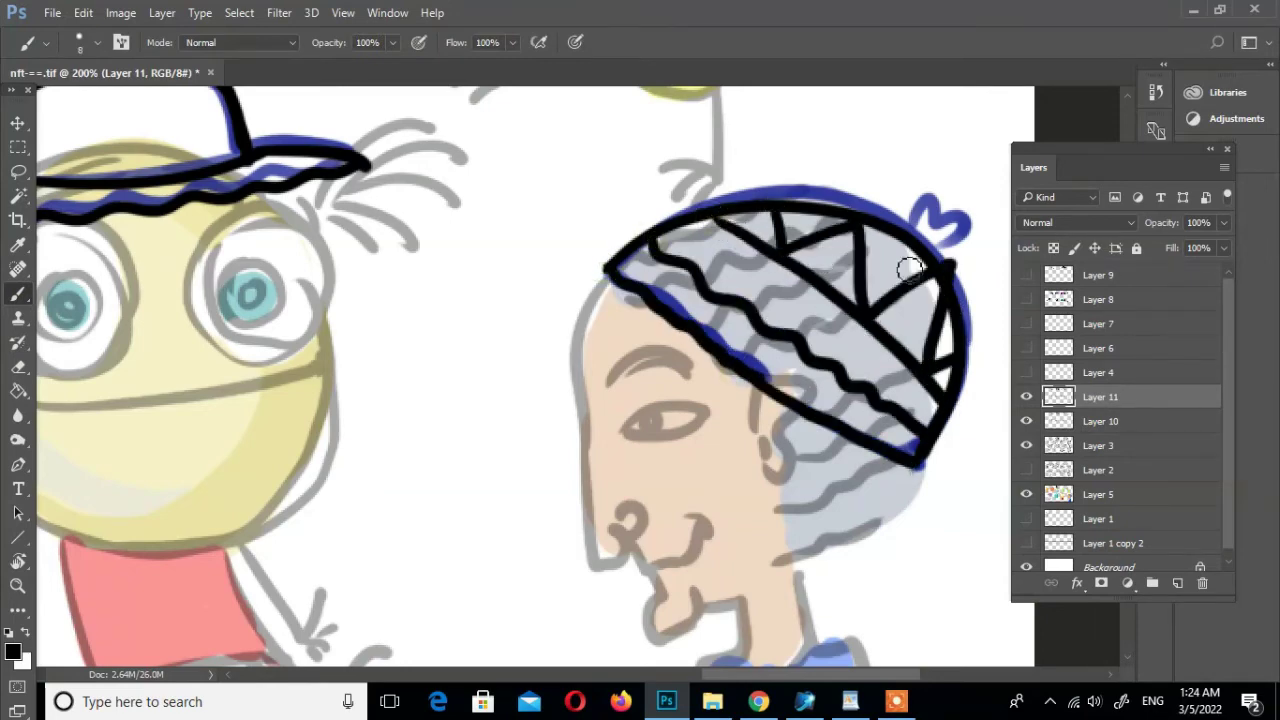
pyautogui.moveTo(898, 250); pyautogui.dragTo(962, 300)
# Ink the brim and left side of the bird's top hat, then view the full sheet
pyautogui.press('z')
pyautogui.keyDown('alt'); pyautogui.click(574, 455); pyautogui.keyUp('alt')
pyautogui.keyDown('alt'); pyautogui.click(574, 455); pyautogui.keyUp('alt')
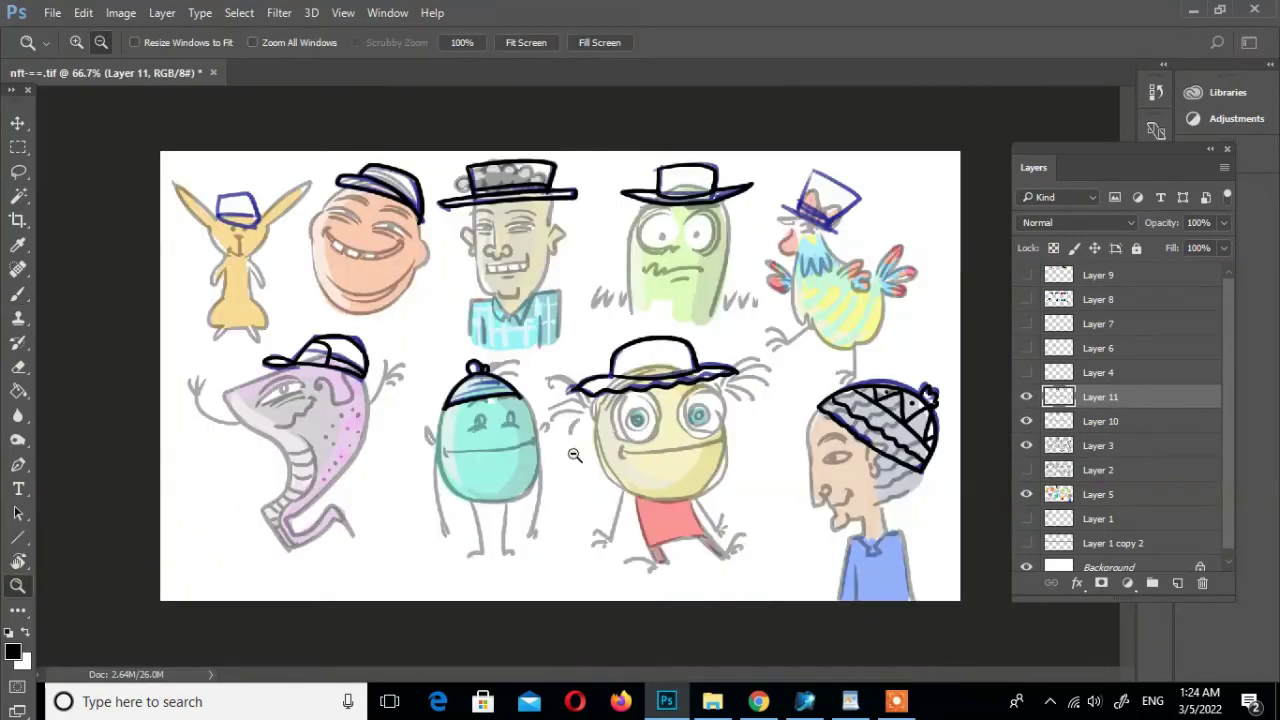
pyautogui.click(829, 215)
pyautogui.click(829, 215)
pyautogui.press('b')
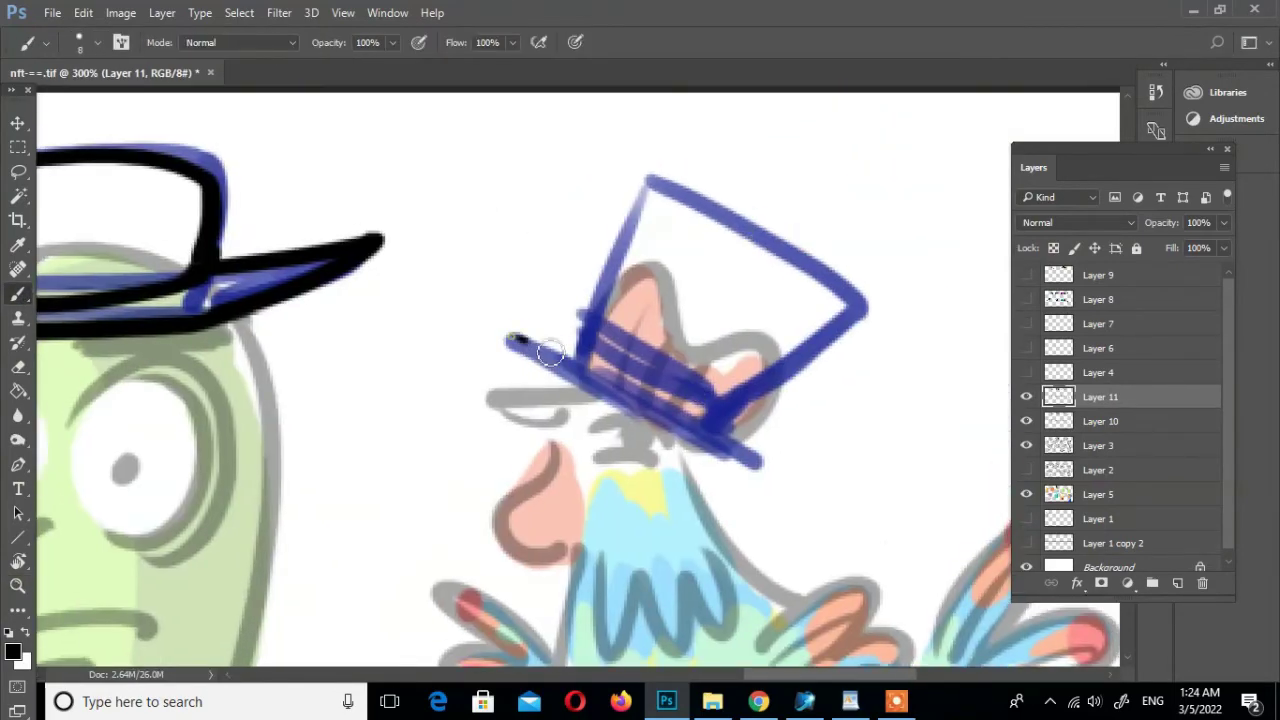
pyautogui.moveTo(508, 339); pyautogui.dragTo(760, 464)
pyautogui.moveTo(592, 352)
pyautogui.mouseDown()
pyautogui.moveTo(650, 177)
pyautogui.moveTo(851, 300)
pyautogui.moveTo(743, 386)
pyautogui.mouseUp()
pyautogui.press('z')
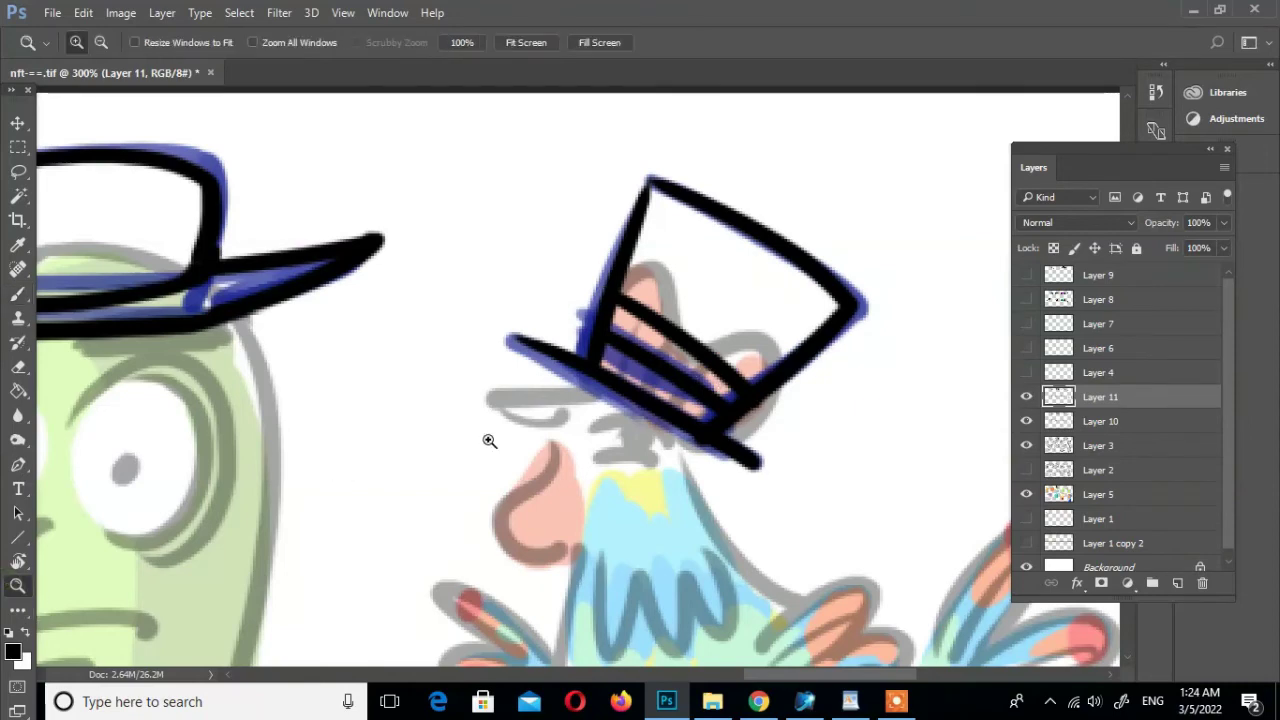
pyautogui.keyDown('alt'); pyautogui.click(486, 443); pyautogui.keyUp('alt')
pyautogui.keyDown('alt'); pyautogui.click(486, 443); pyautogui.keyUp('alt')
pyautogui.keyDown('alt'); pyautogui.click(486, 443); pyautogui.keyUp('alt')
# Fill the bald character's cap with a pink-red colour
pyautogui.click(13, 650)
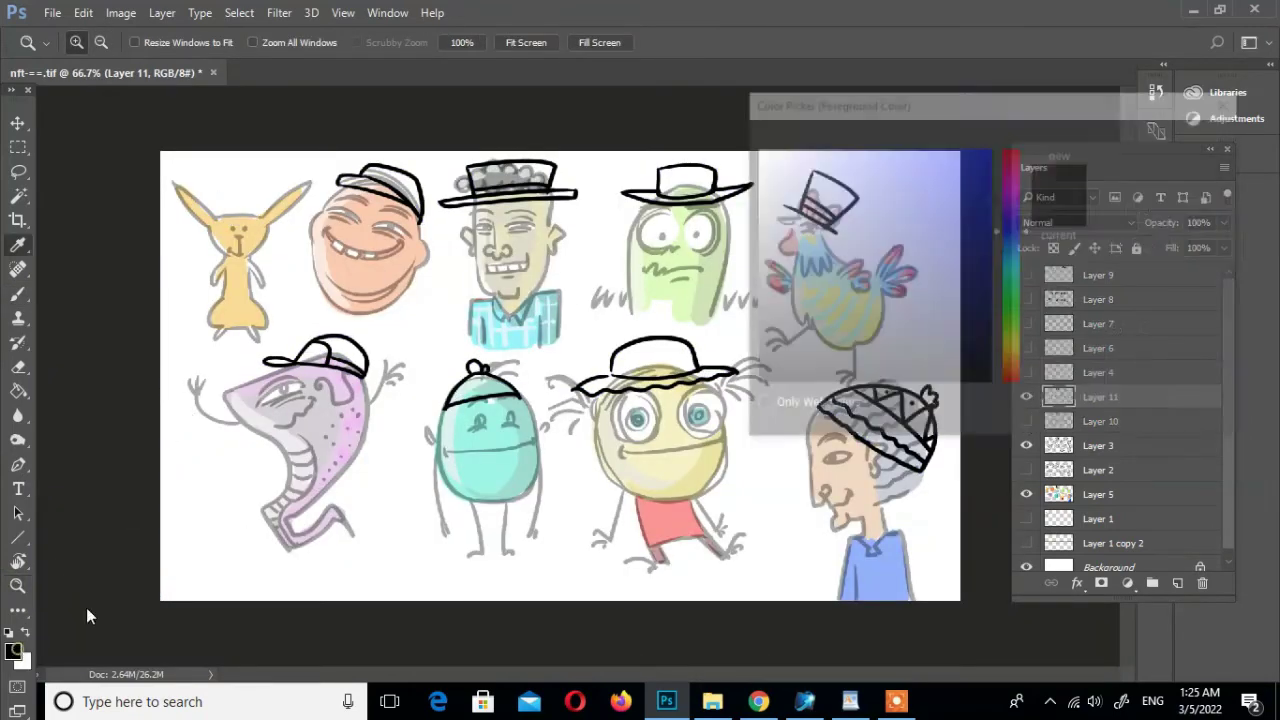
pyautogui.moveTo(1012, 184); pyautogui.dragTo(1012, 165)
pyautogui.click(972, 211)
pyautogui.click(1180, 138)
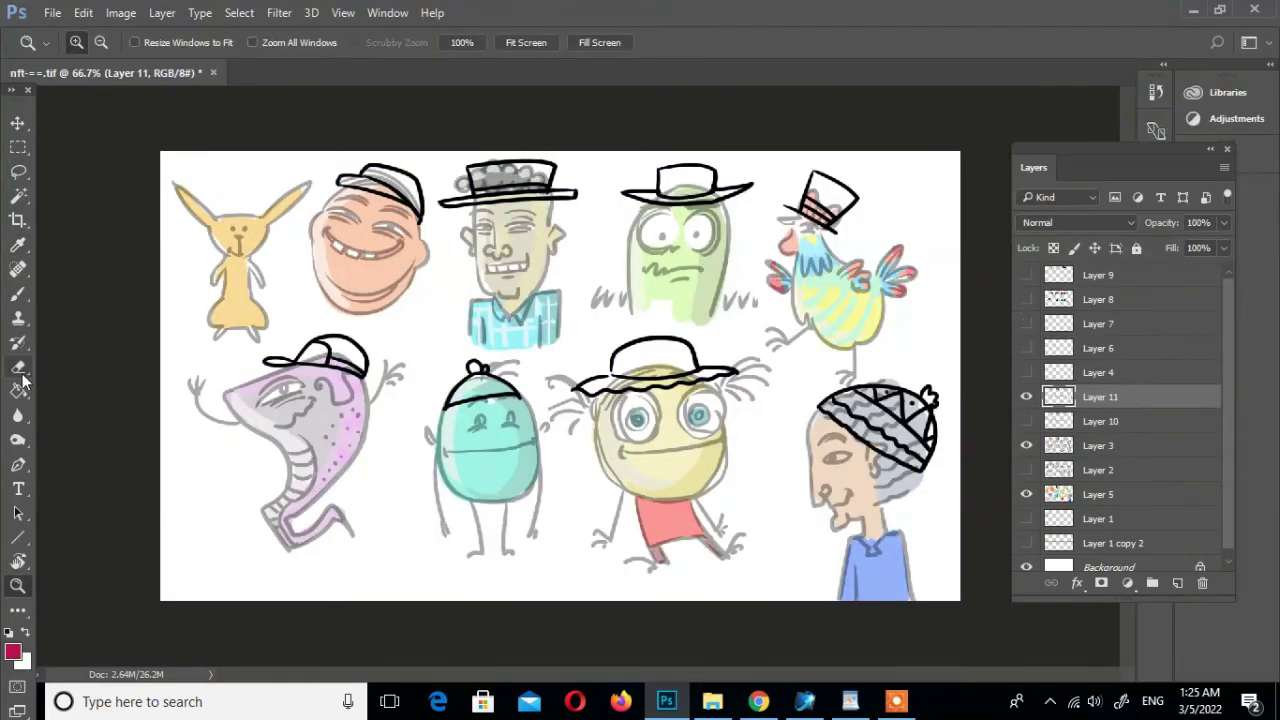
pyautogui.press('g')
pyautogui.click(385, 190)
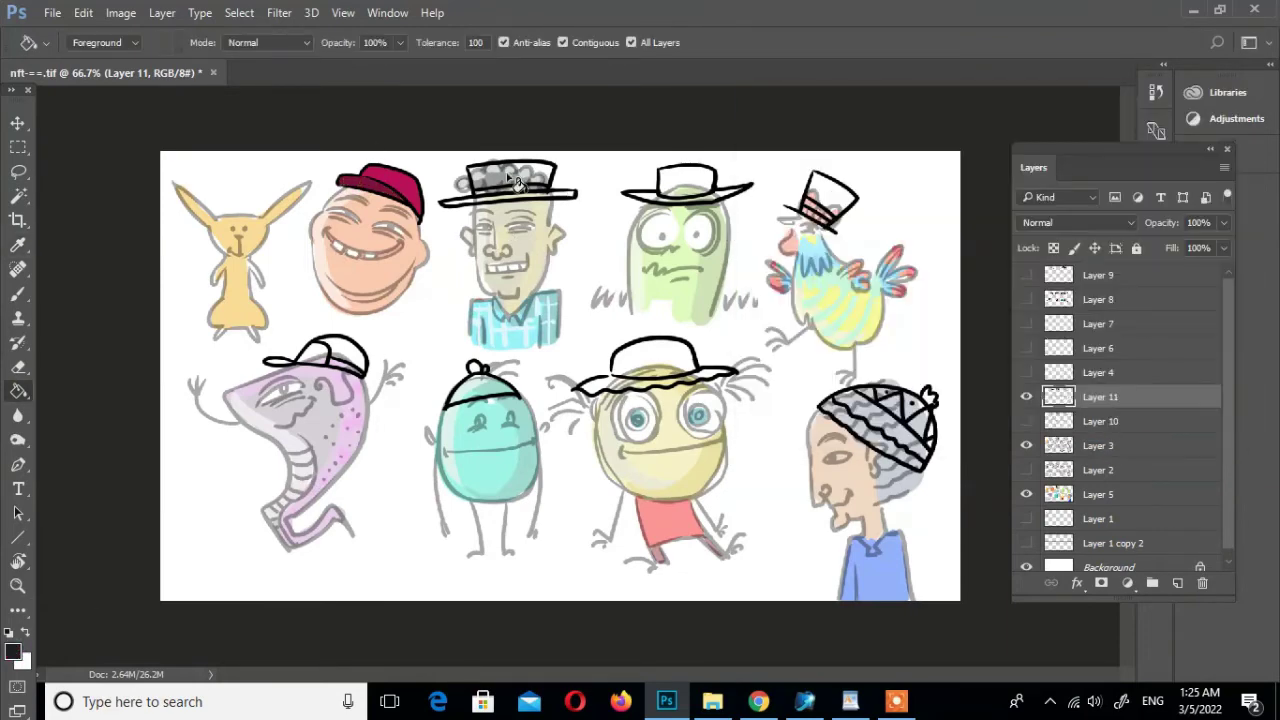
# Move Layer 11 to the top and fill the curly-haired man's hat solid black
pyautogui.click(474, 210)
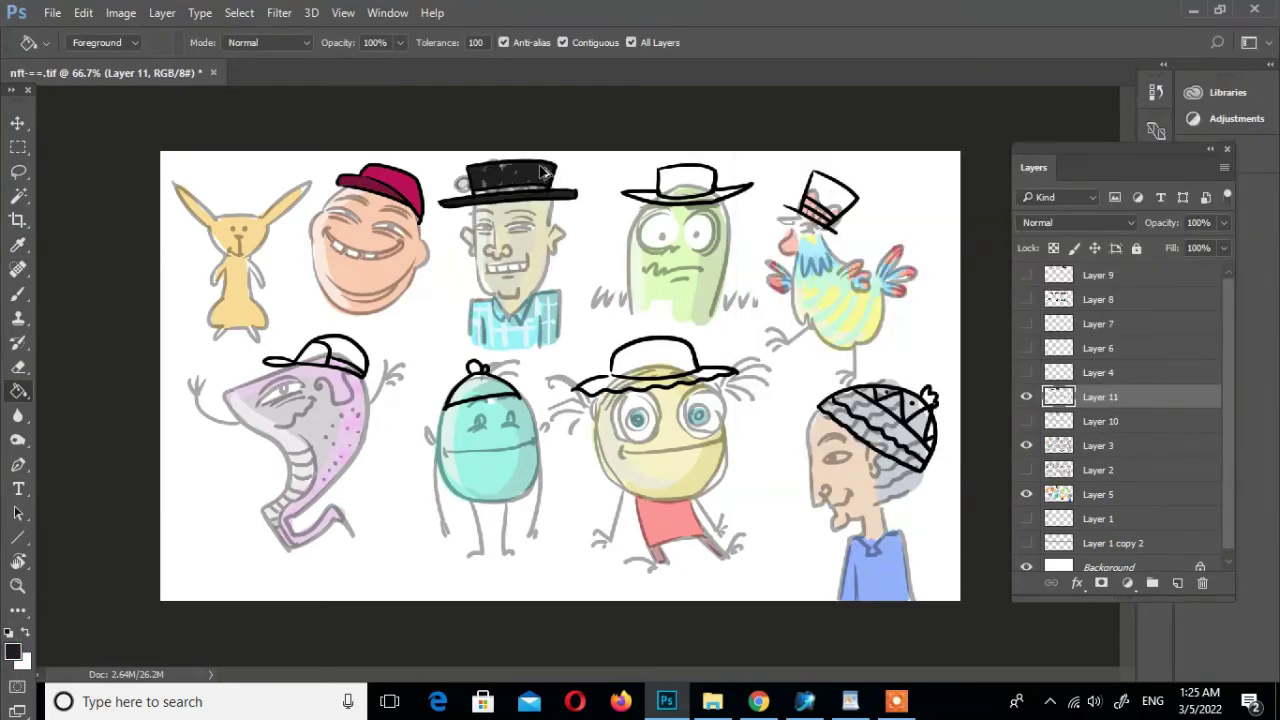
pyautogui.hotkey('ctrl', 'z')
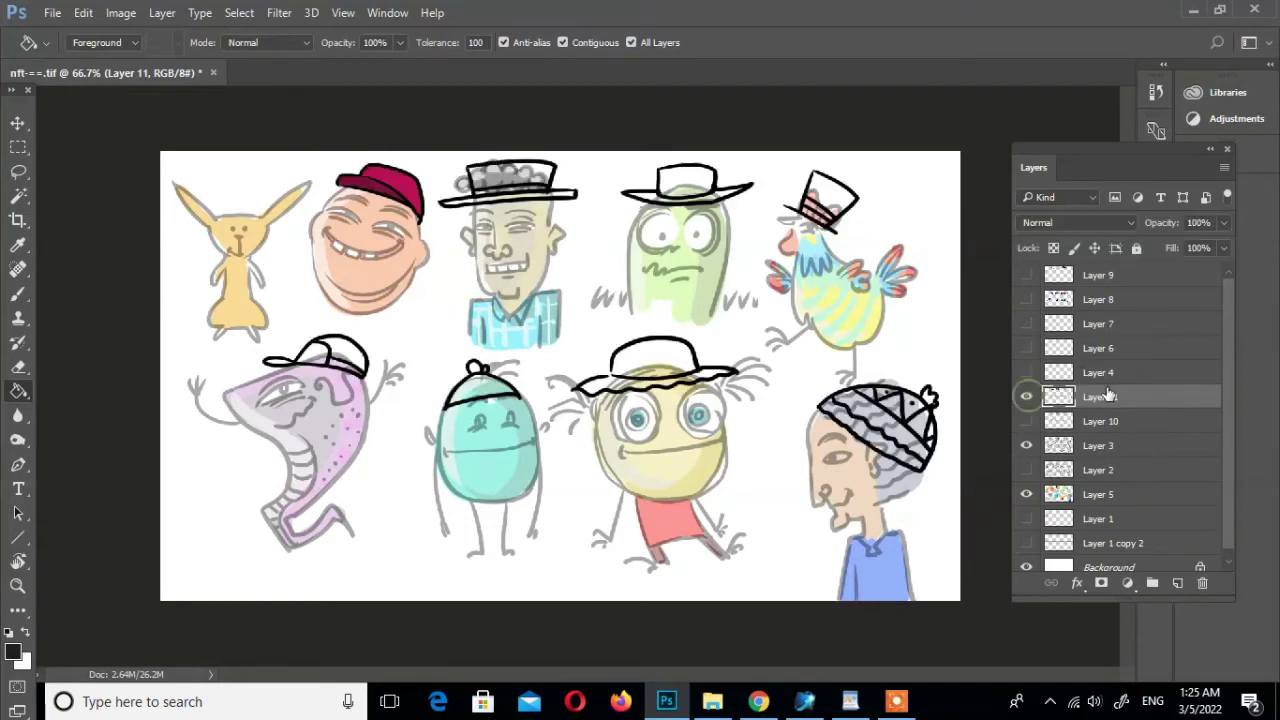
pyautogui.moveTo(1085, 397); pyautogui.dragTo(1085, 270)
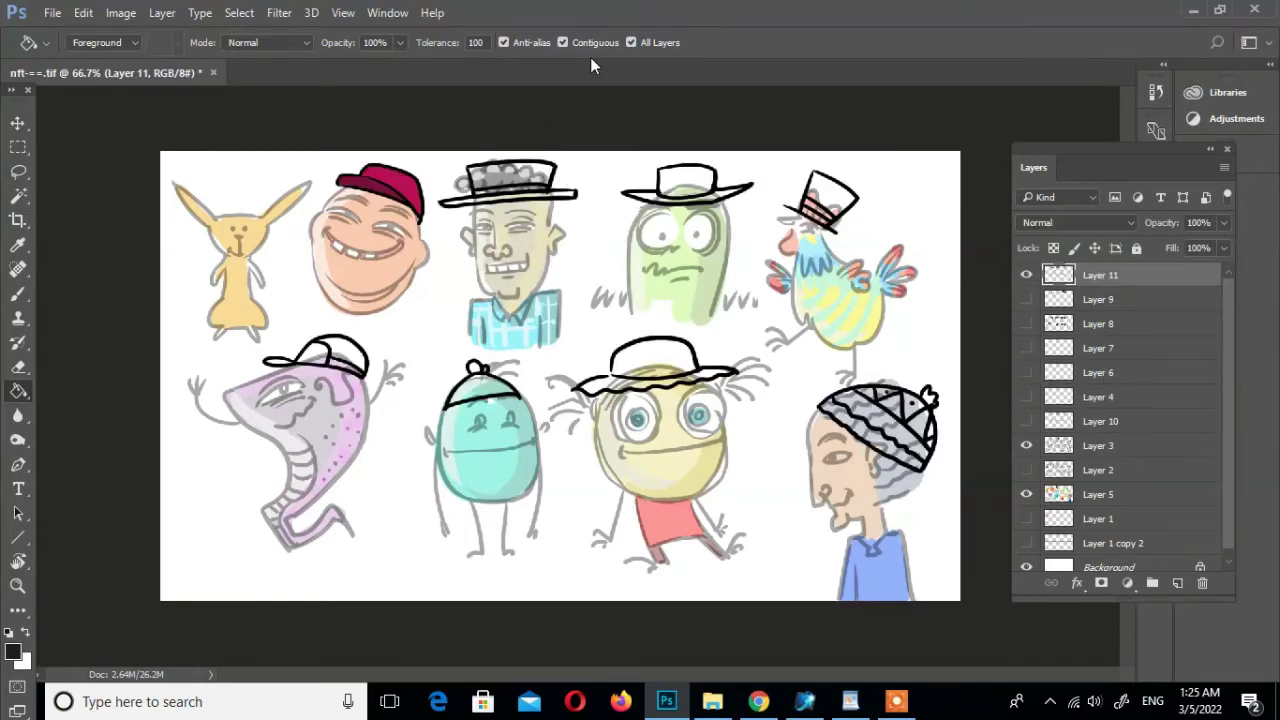
pyautogui.click(512, 186)
pyautogui.click(12, 651)
pyautogui.click(1180, 137)
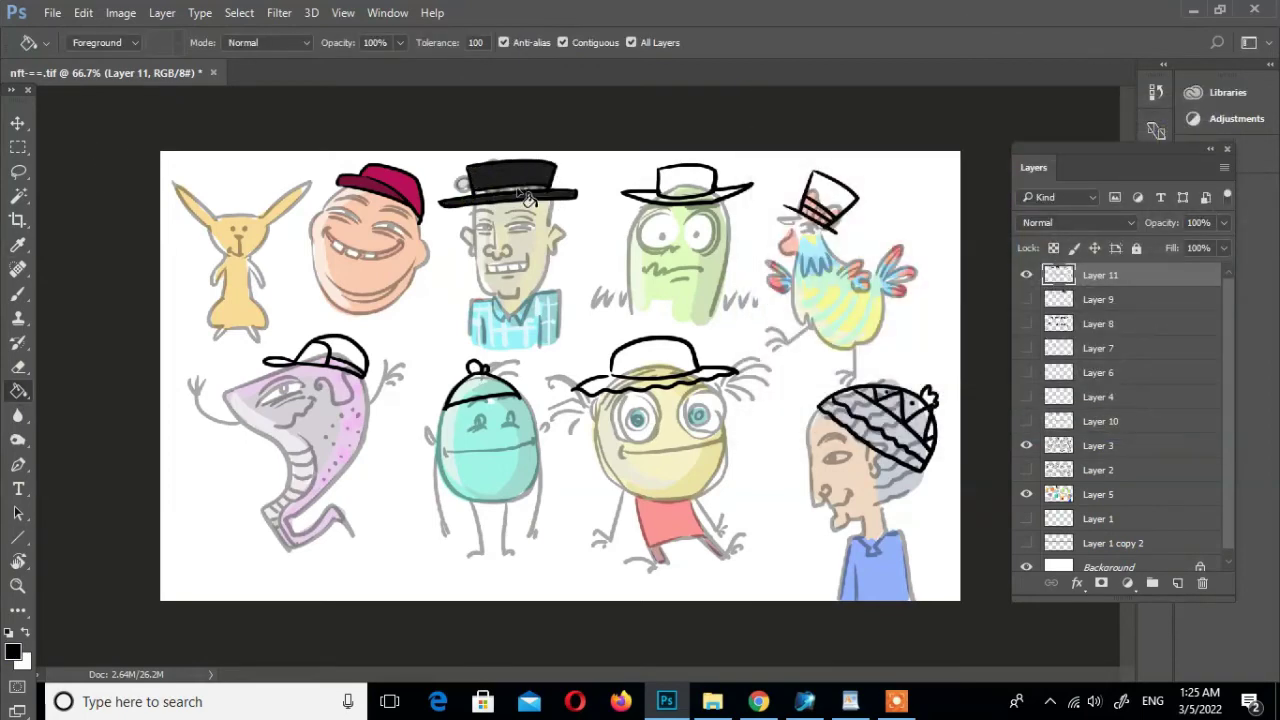
# Choose red as the paint colour and dismiss the no-layer error message
pyautogui.press('v')
pyautogui.click(12, 651)
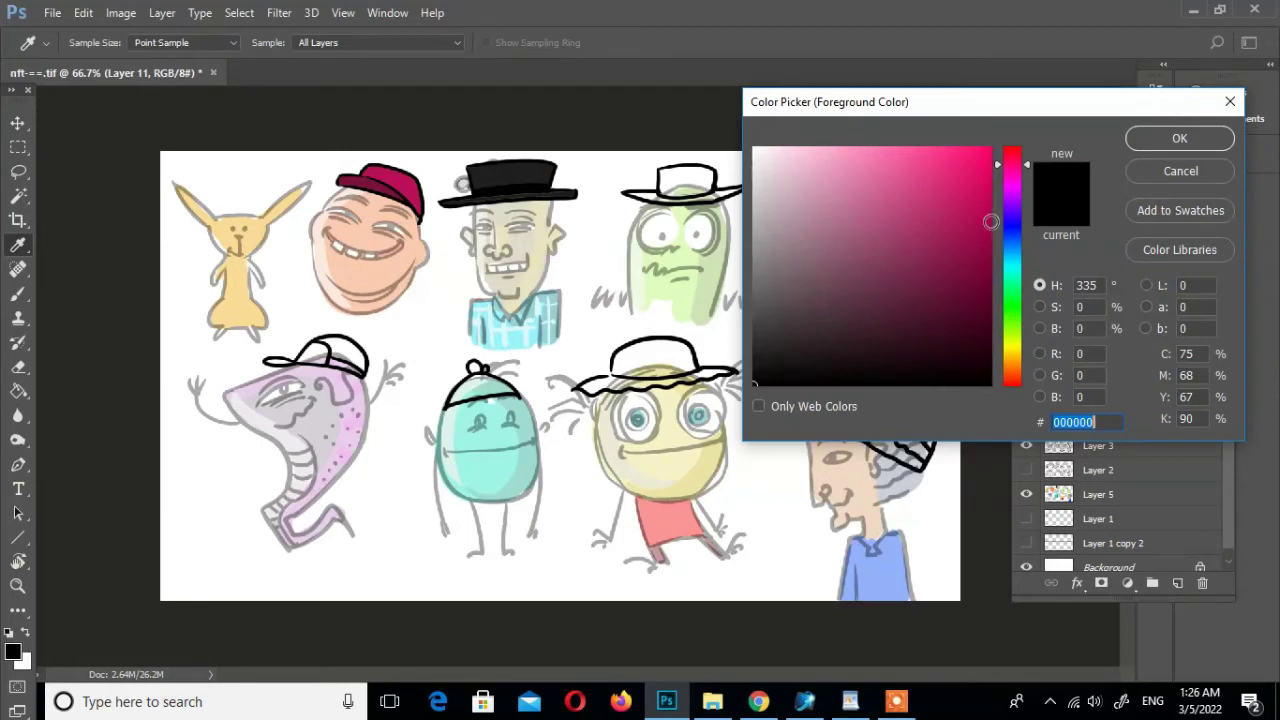
pyautogui.click(990, 152)
pyautogui.click(1180, 137)
pyautogui.click(18, 367)
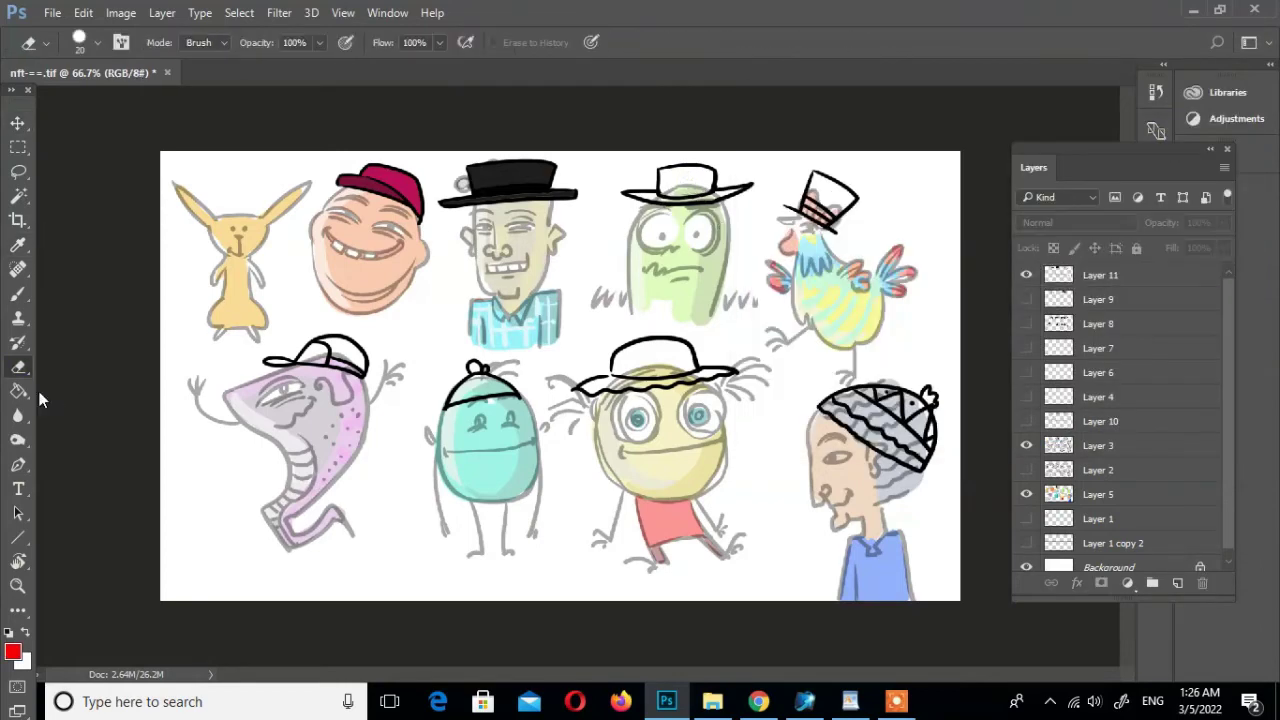
pyautogui.click(18, 391)
pyautogui.click(720, 198)
pyautogui.click(597, 277)
# Target Layer 11 and fill the green character's hat crown red
pyautogui.press('v')
pyautogui.click(606, 214)
pyautogui.press('g')
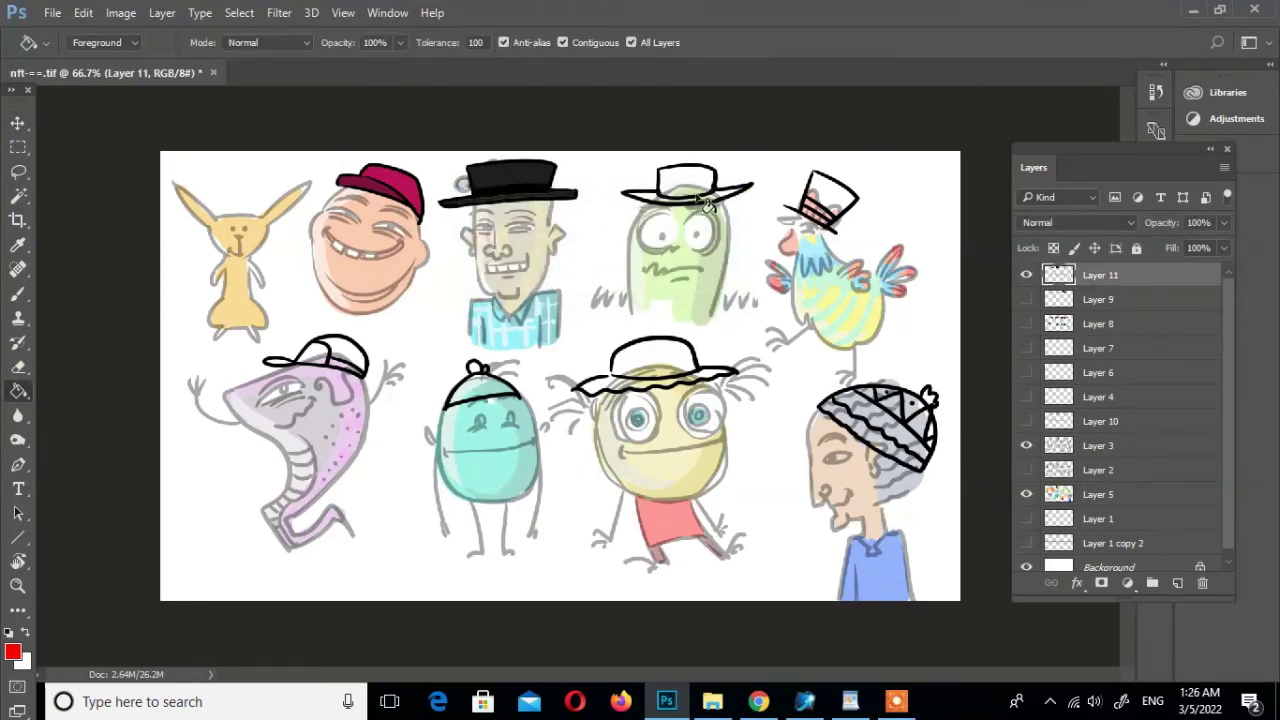
pyautogui.click(686, 185)
pyautogui.hotkey('ctrl', 'z')
pyautogui.click(686, 182)
pyautogui.click(12, 651)
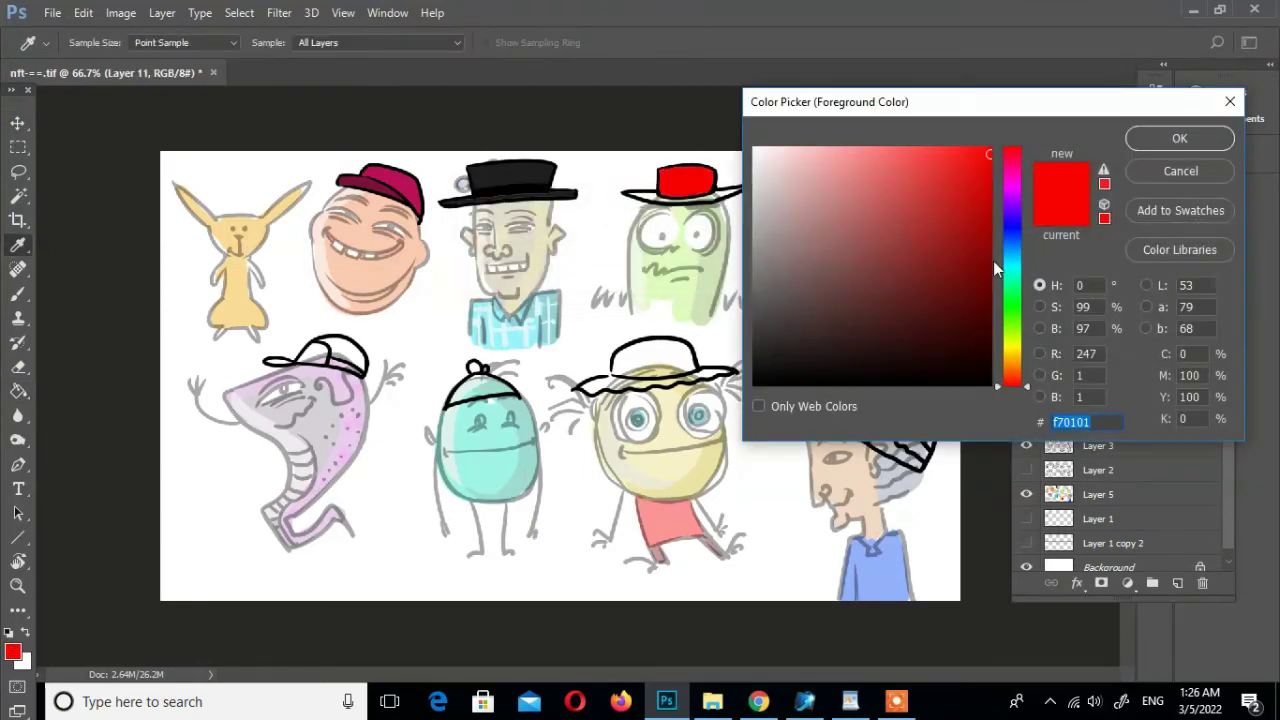
pyautogui.press('Return')
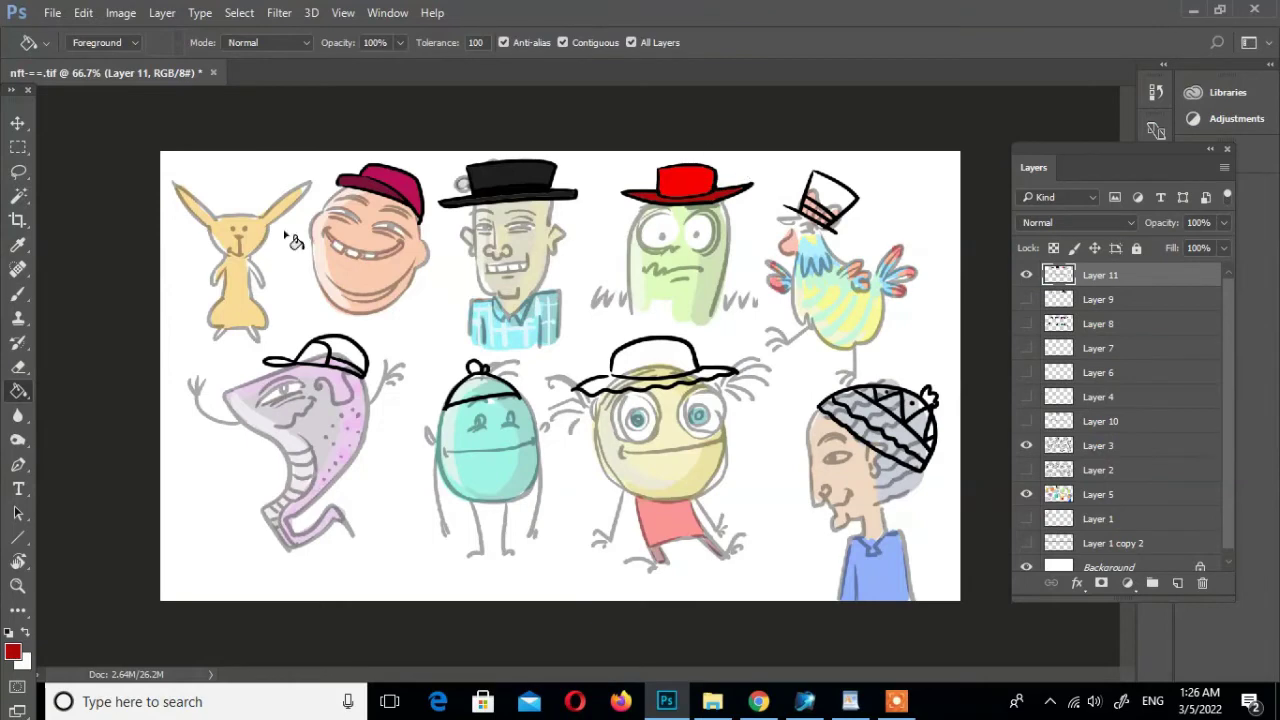
# Try light pink, then switch to black and fill the bird's top hat black
pyautogui.click(12, 651)
pyautogui.click(848, 157)
pyautogui.click(1178, 137)
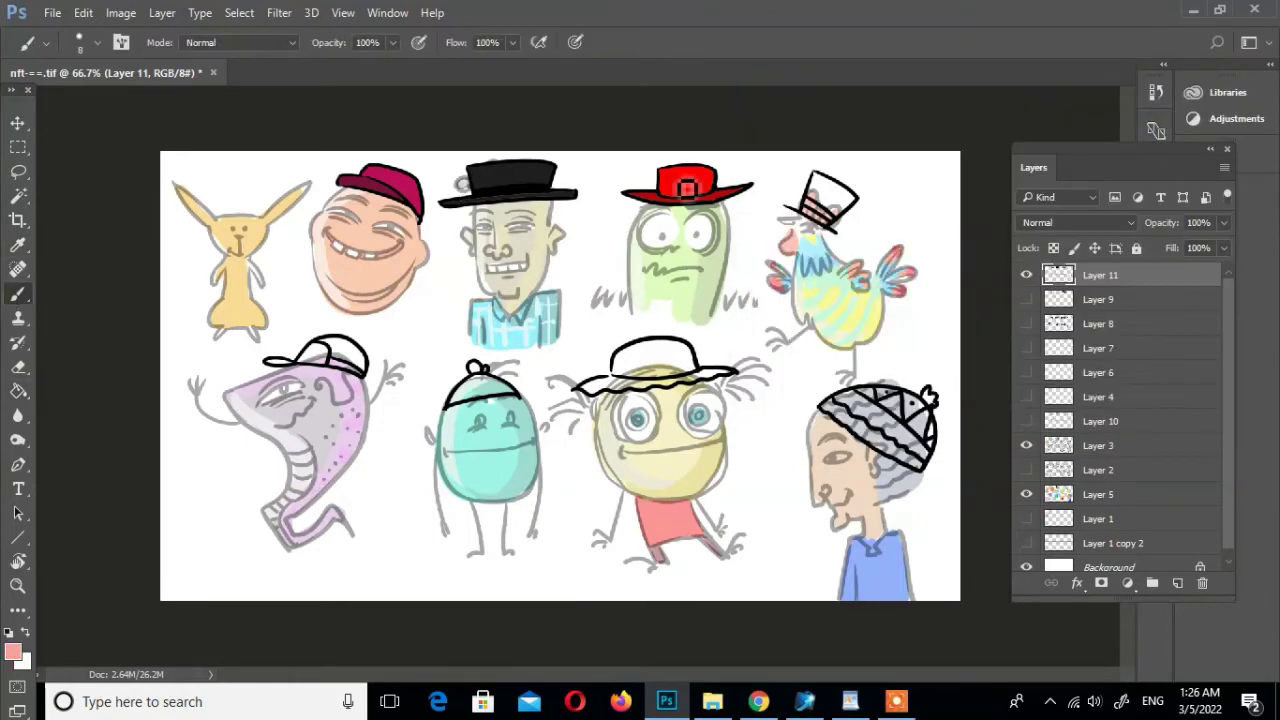
pyautogui.click(12, 651)
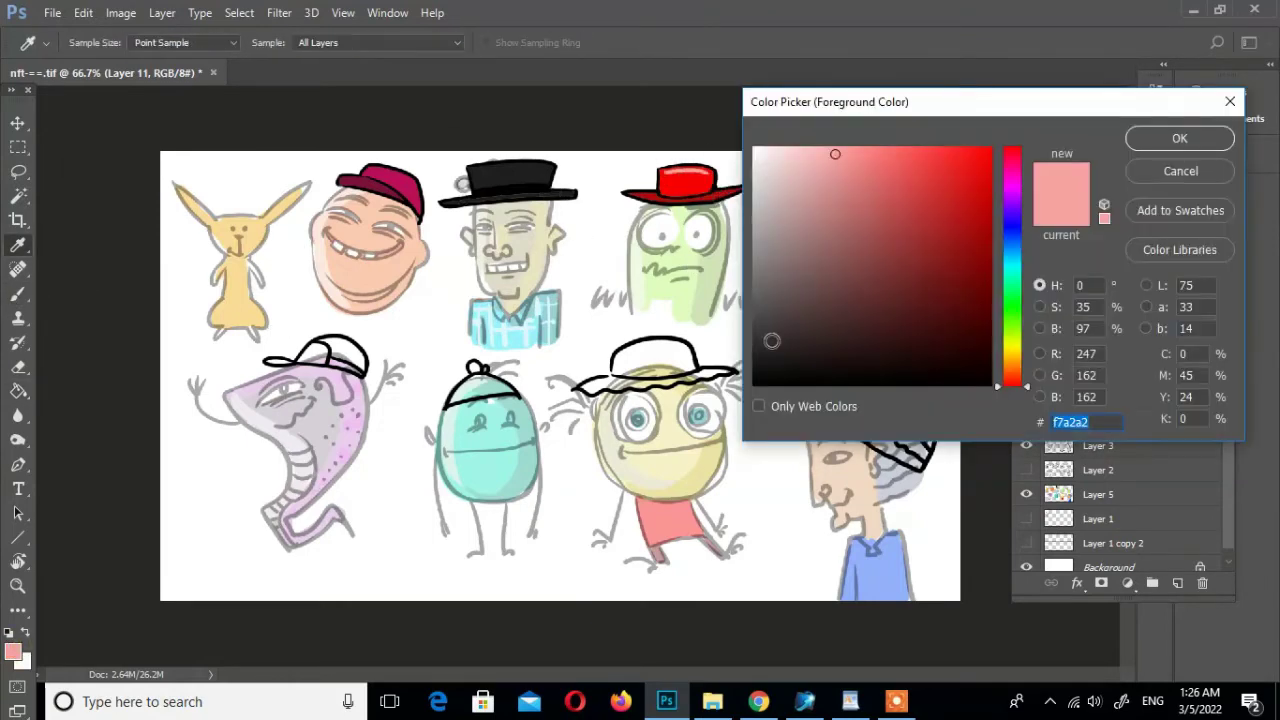
pyautogui.click(800, 440)
pyautogui.click(1178, 137)
pyautogui.press('g')
pyautogui.click(835, 205)
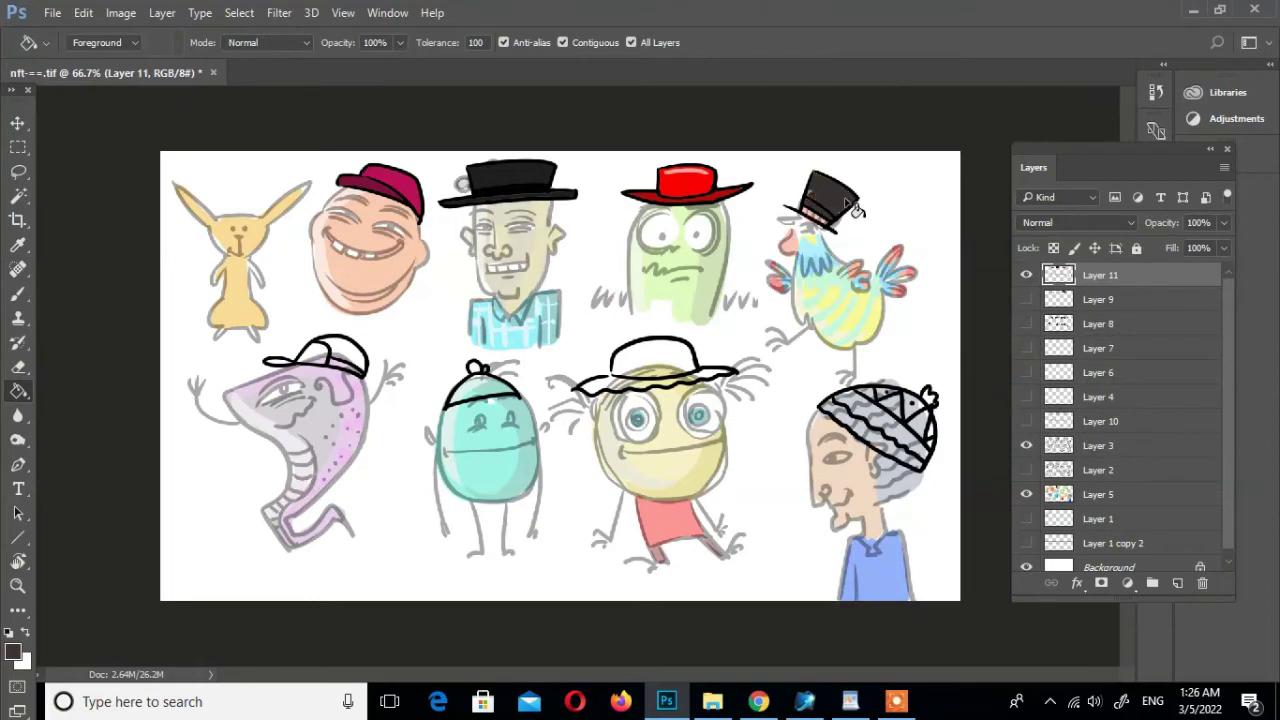
# Fill the remaining areas of the bird's top hat black
pyautogui.click(12, 651)
pyautogui.click(1143, 137)
pyautogui.click(832, 210)
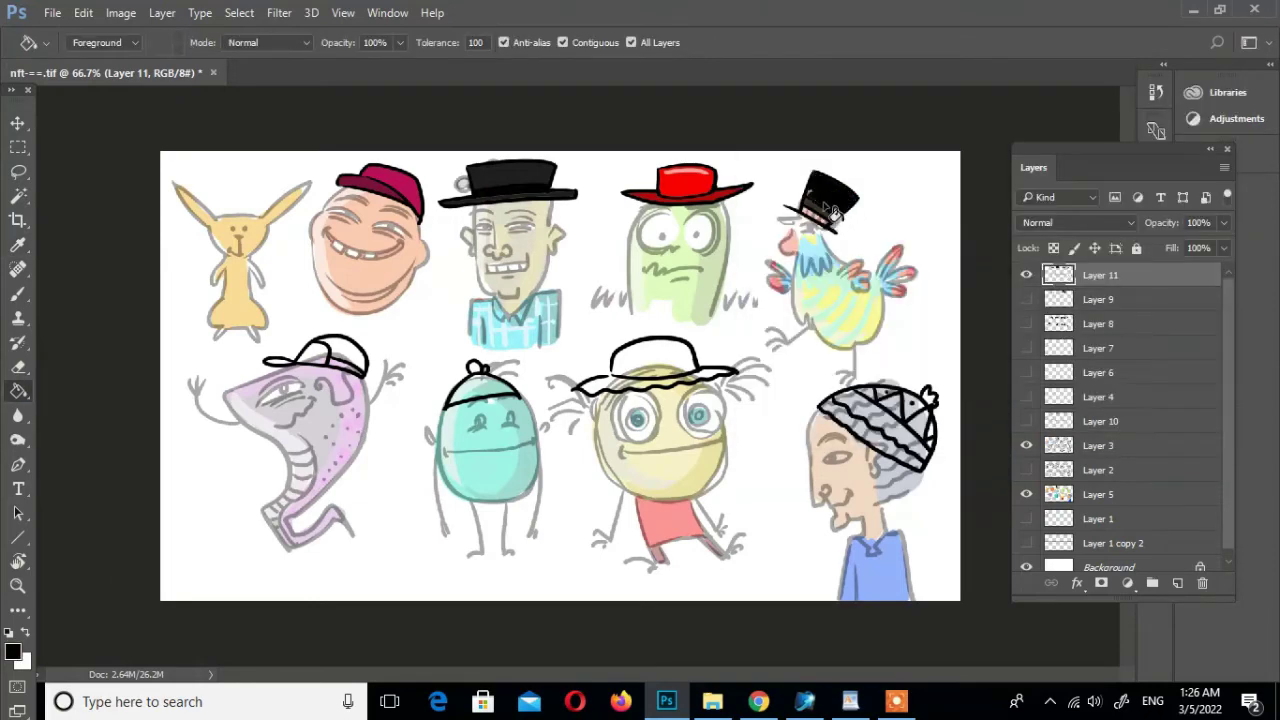
pyautogui.hotkey('ctrl', 'z')
pyautogui.click(818, 220)
# Fill the cobra's cap with bright cyan
pyautogui.click(12, 651)
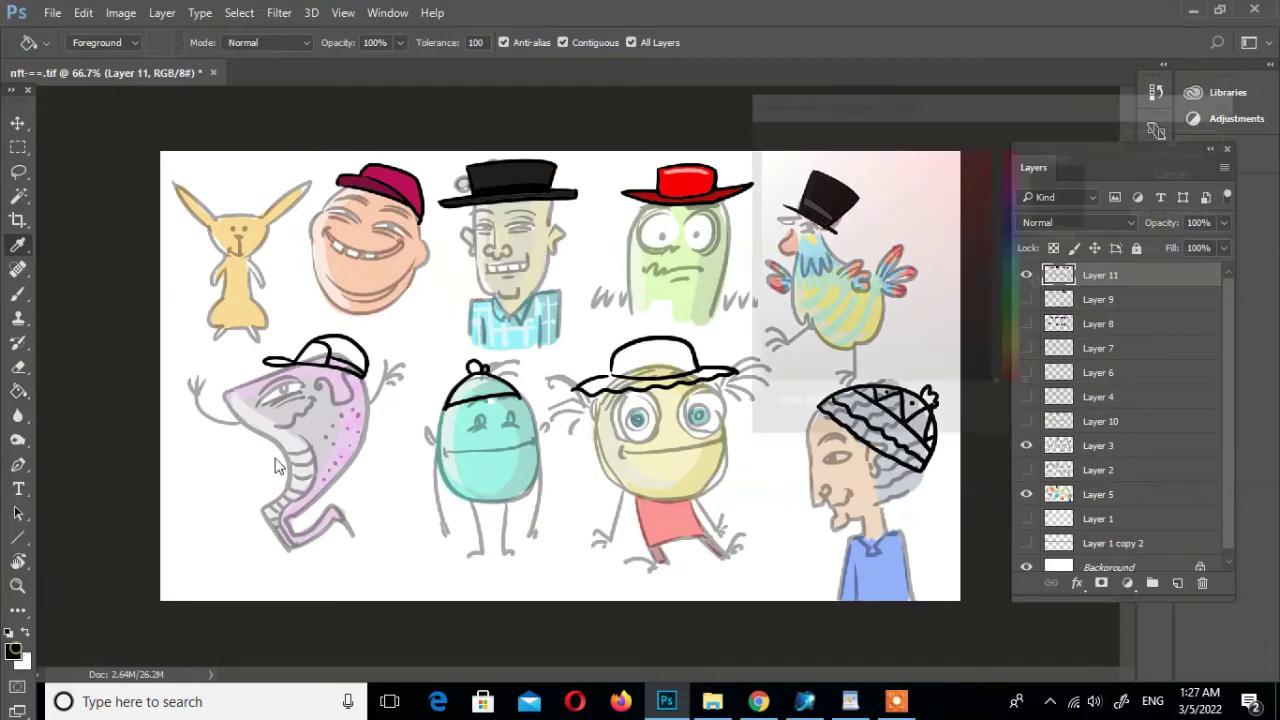
pyautogui.moveTo(1012, 249); pyautogui.dragTo(1012, 262)
pyautogui.click(981, 163)
pyautogui.click(1179, 138)
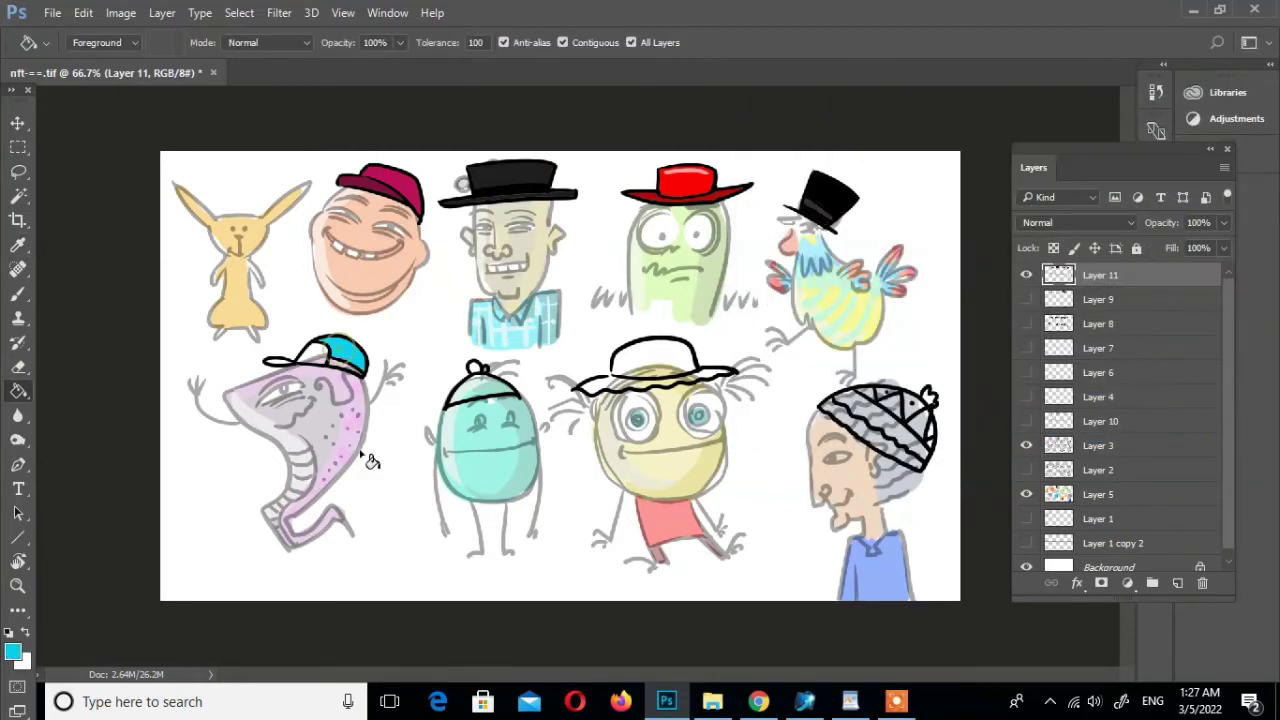
pyautogui.click(340, 350)
pyautogui.click(12, 651)
pyautogui.click(960, 215)
pyautogui.click(1179, 138)
# Fill part of the cobra's cap dark navy, then reselect bright cyan
pyautogui.click(12, 651)
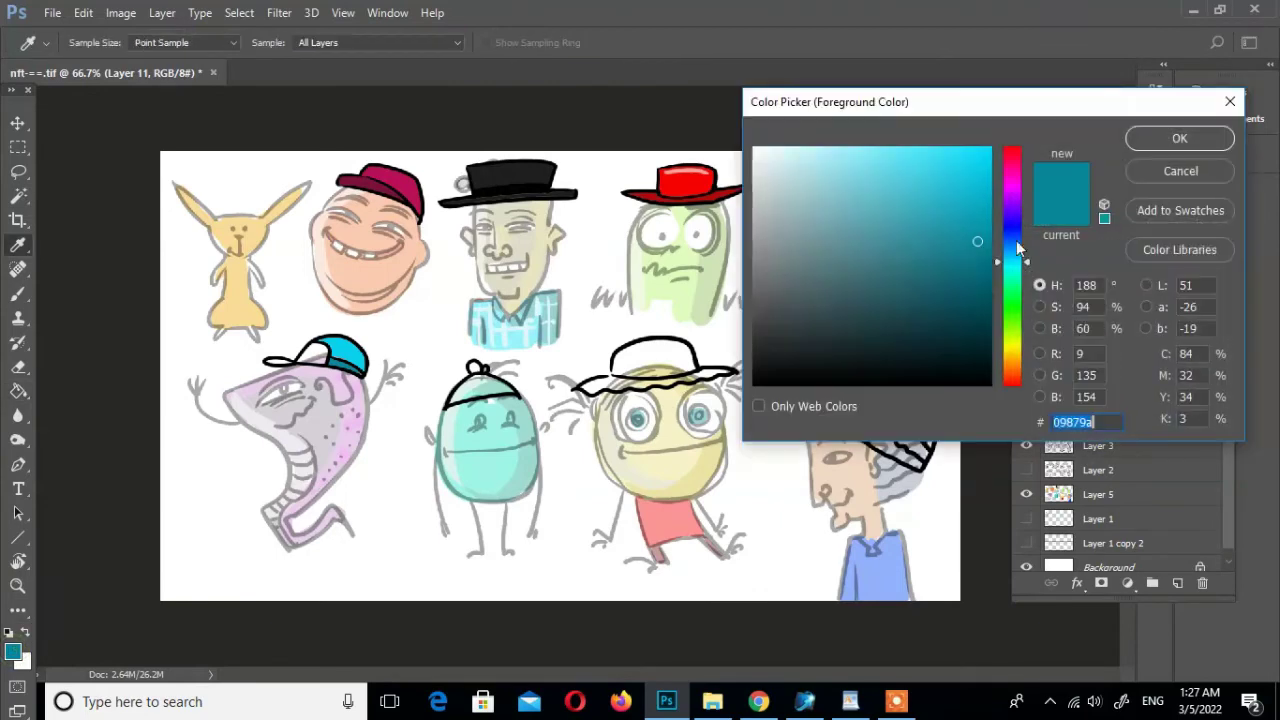
pyautogui.click(1000, 234)
pyautogui.click(971, 280)
pyautogui.press('Return')
pyautogui.click(320, 358)
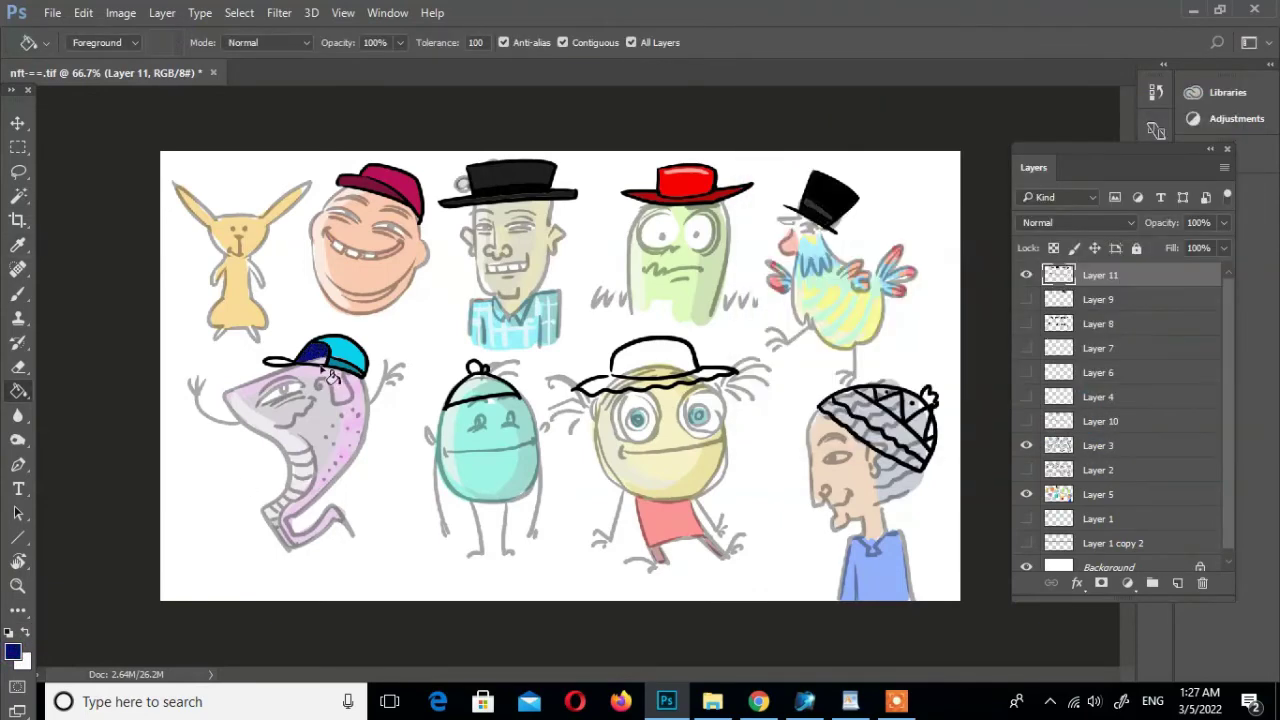
pyautogui.click(12, 651)
pyautogui.click(1003, 265)
pyautogui.click(986, 163)
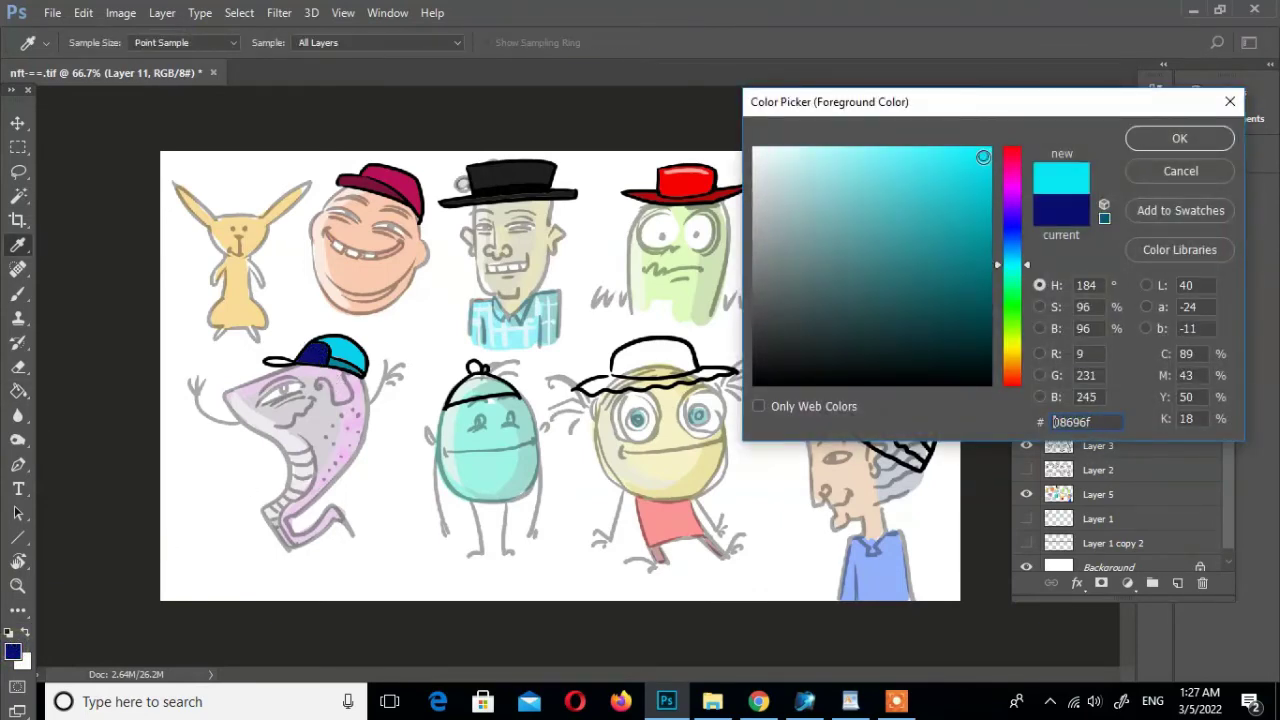
pyautogui.click(1179, 138)
# Fill the egg-shaped character's cap bright yellow
pyautogui.click(12, 651)
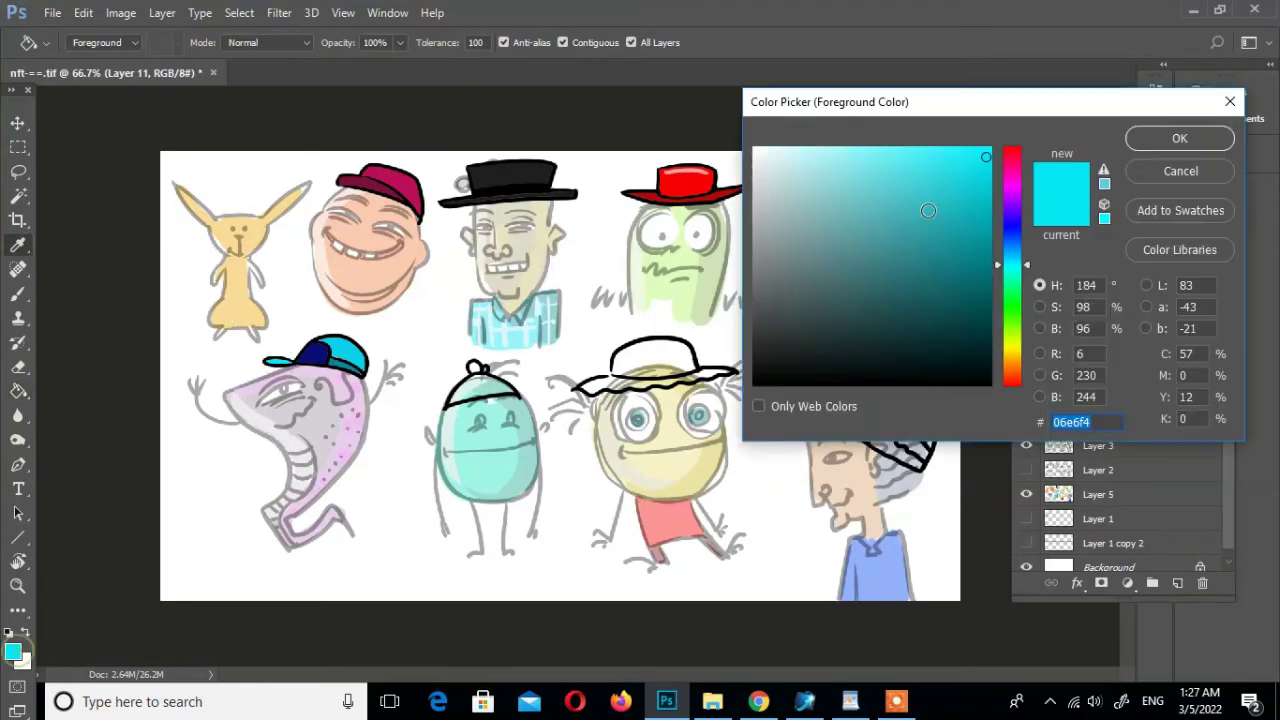
pyautogui.click(1012, 355)
pyautogui.click(985, 157)
pyautogui.click(1140, 142)
pyautogui.click(485, 382)
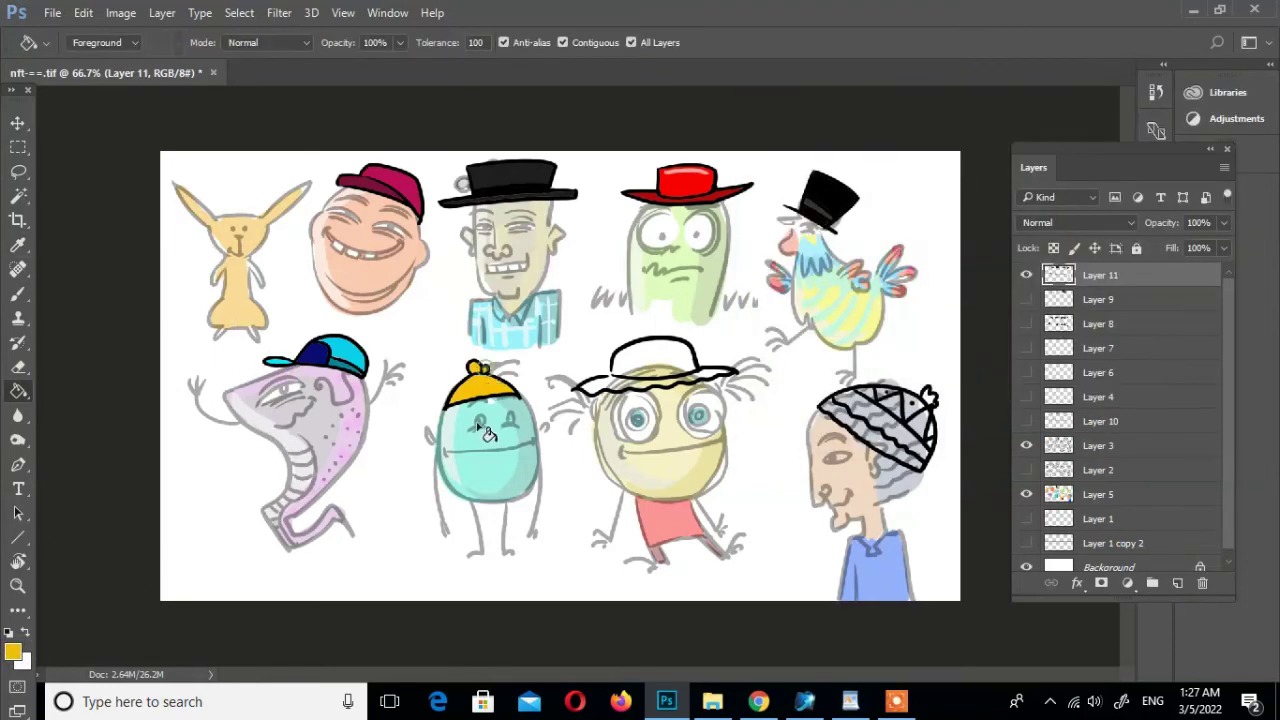
# Fill an area with a pink shade
pyautogui.click(12, 651)
pyautogui.click(1003, 168)
pyautogui.click(985, 155)
pyautogui.click(1179, 138)
pyautogui.click(668, 368)
# Undo the accidental pink fill and zoom in to 100% on the characters
pyautogui.hotkey('ctrl', 'z')
pyautogui.press('z')
pyautogui.click(700, 400)
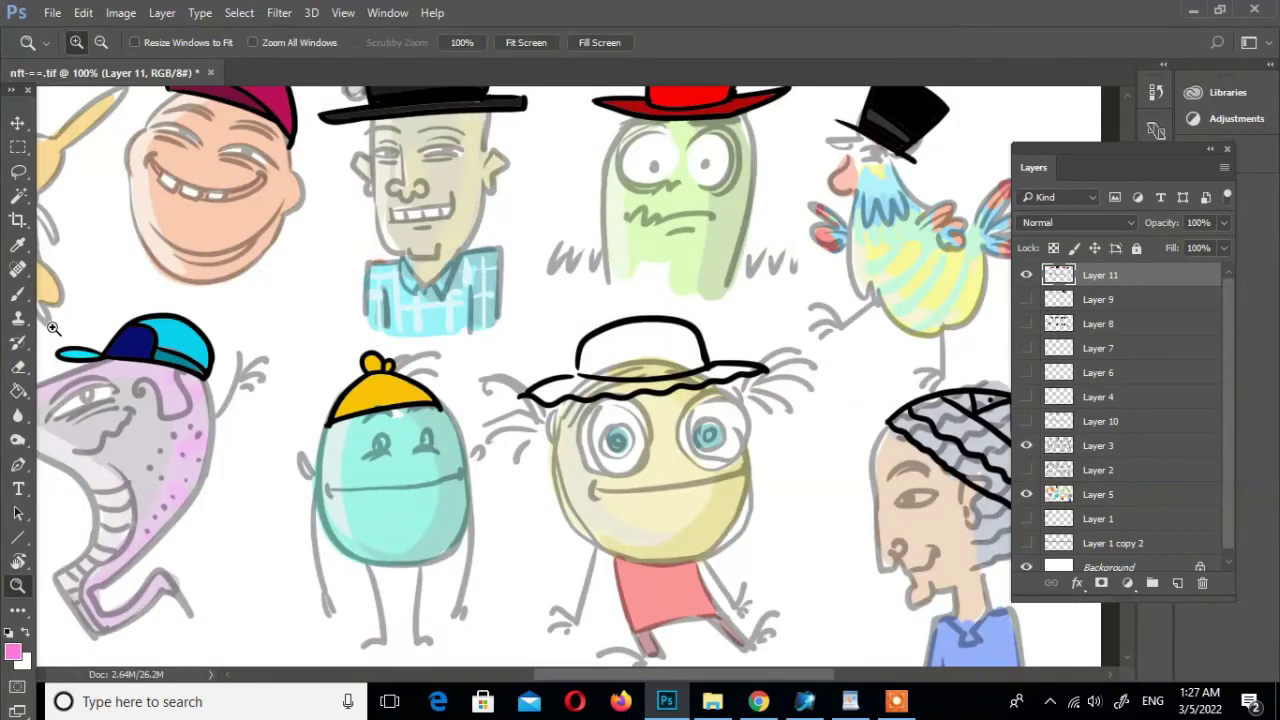
pyautogui.click(18, 245)
pyautogui.click(578, 350)
pyautogui.press('b')
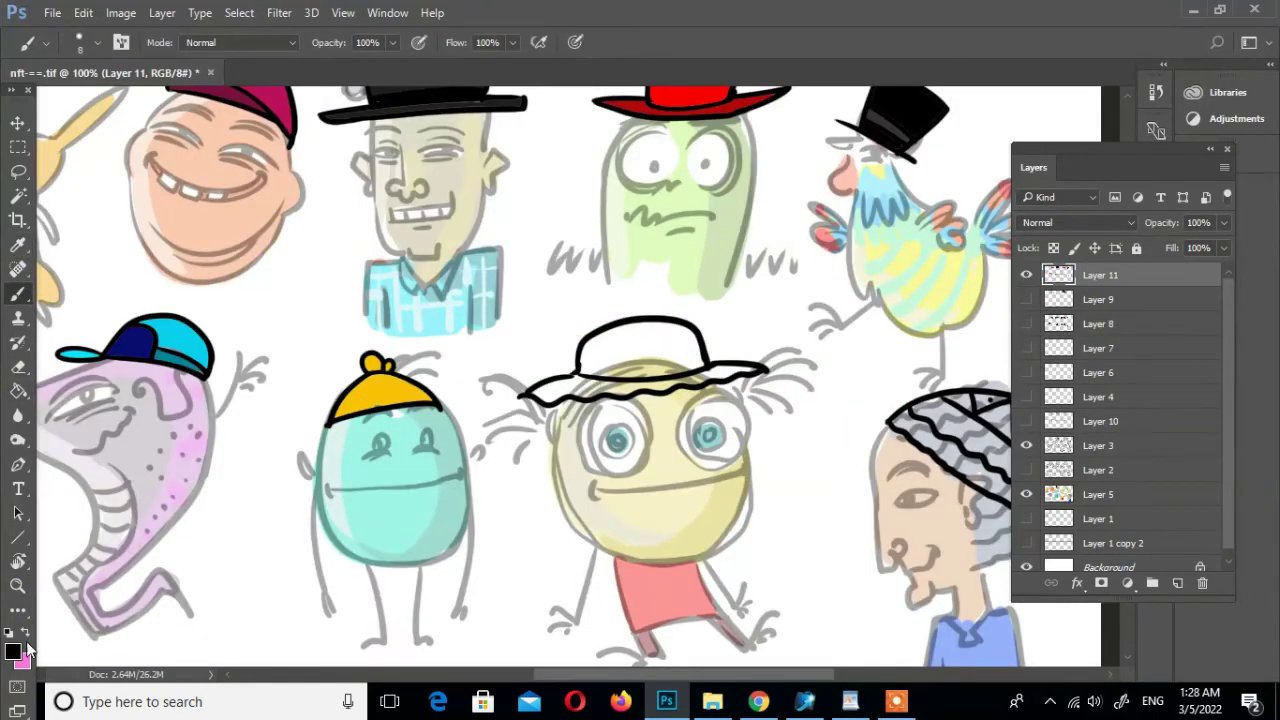
# Fill the wide-brimmed hat's brim and crown solid pink
pyautogui.click(14, 651)
pyautogui.click(1176, 135)
pyautogui.press('g')
pyautogui.click(600, 394)
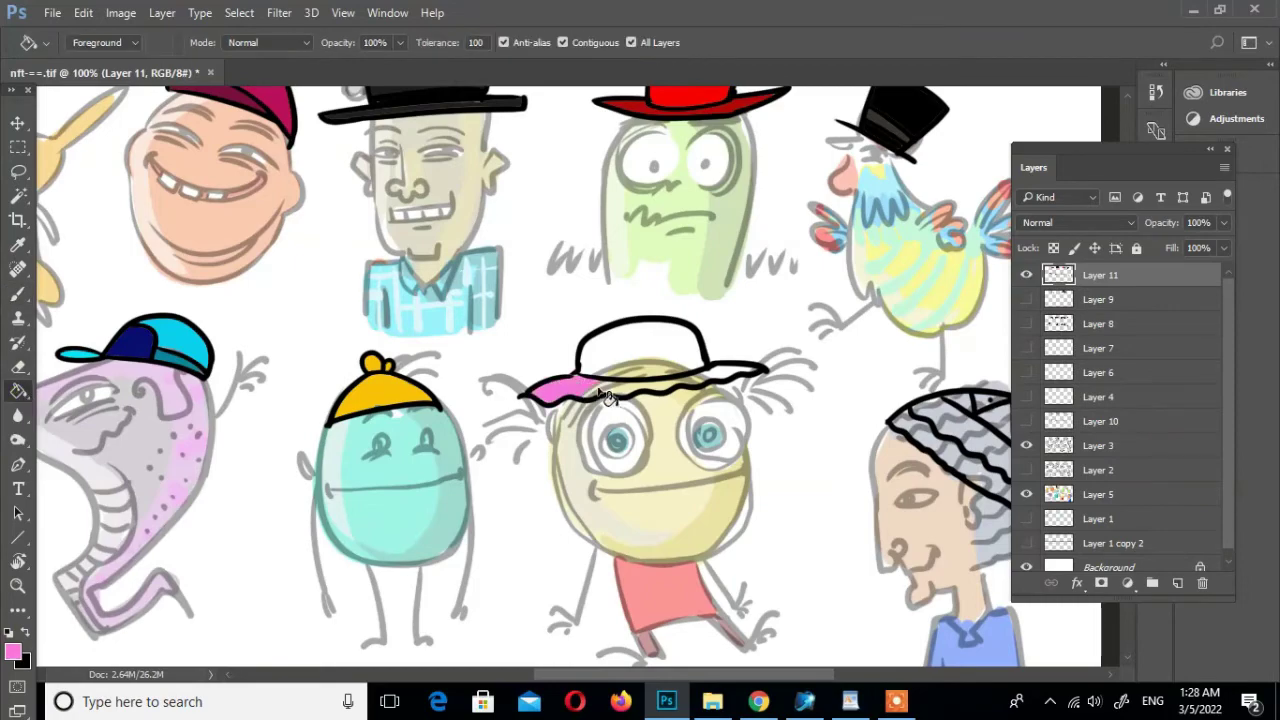
pyautogui.click(645, 398)
pyautogui.click(14, 651)
pyautogui.click(1177, 137)
pyautogui.click(681, 347)
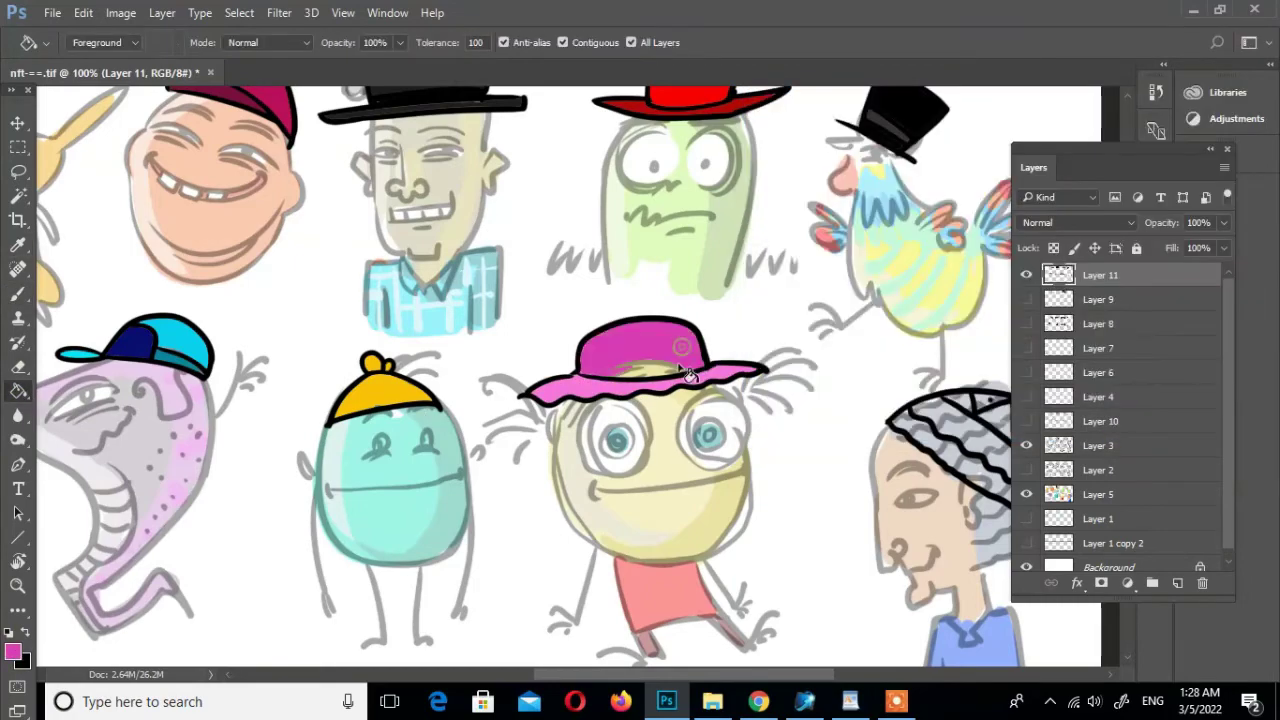
pyautogui.hotkey('ctrl', 'z')
pyautogui.click(690, 350)
# Brush dark magenta doodles on the pink hat's crown and brim
pyautogui.click(14, 651)
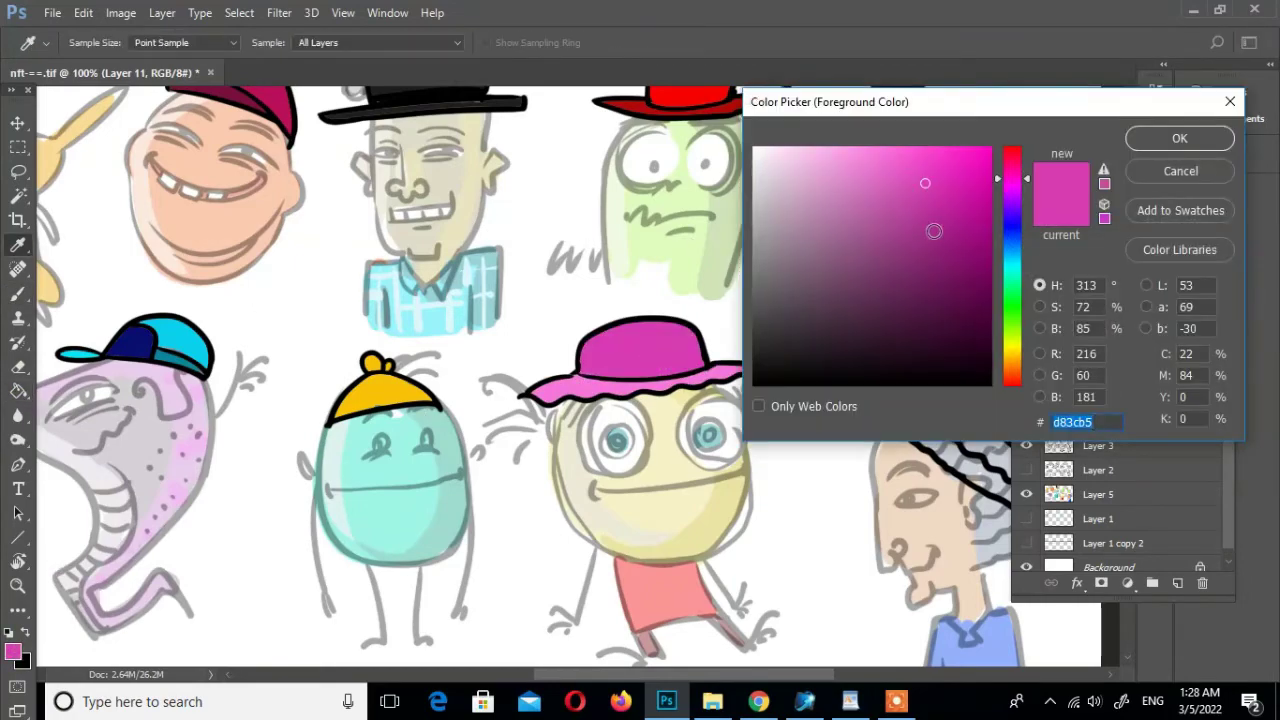
pyautogui.click(961, 277)
pyautogui.click(1177, 137)
pyautogui.press('b')
pyautogui.moveTo(630, 325); pyautogui.dragTo(656, 326)
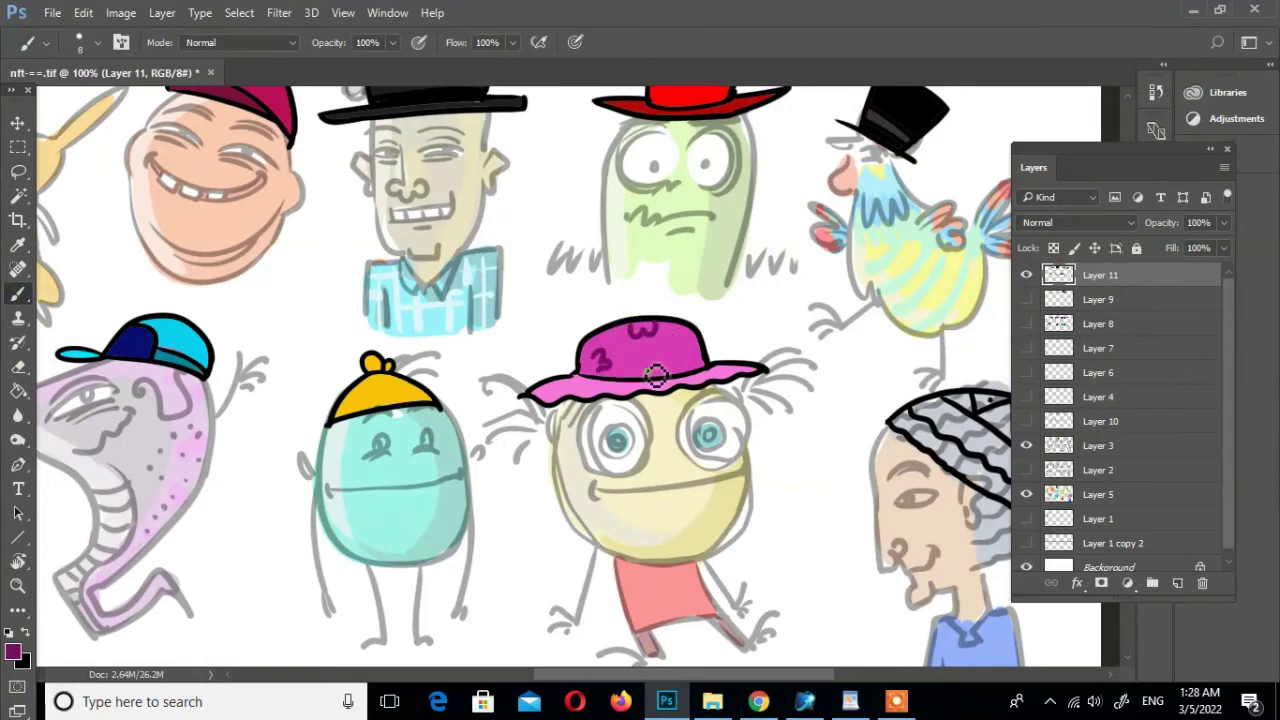
pyautogui.moveTo(578, 400); pyautogui.dragTo(665, 392)
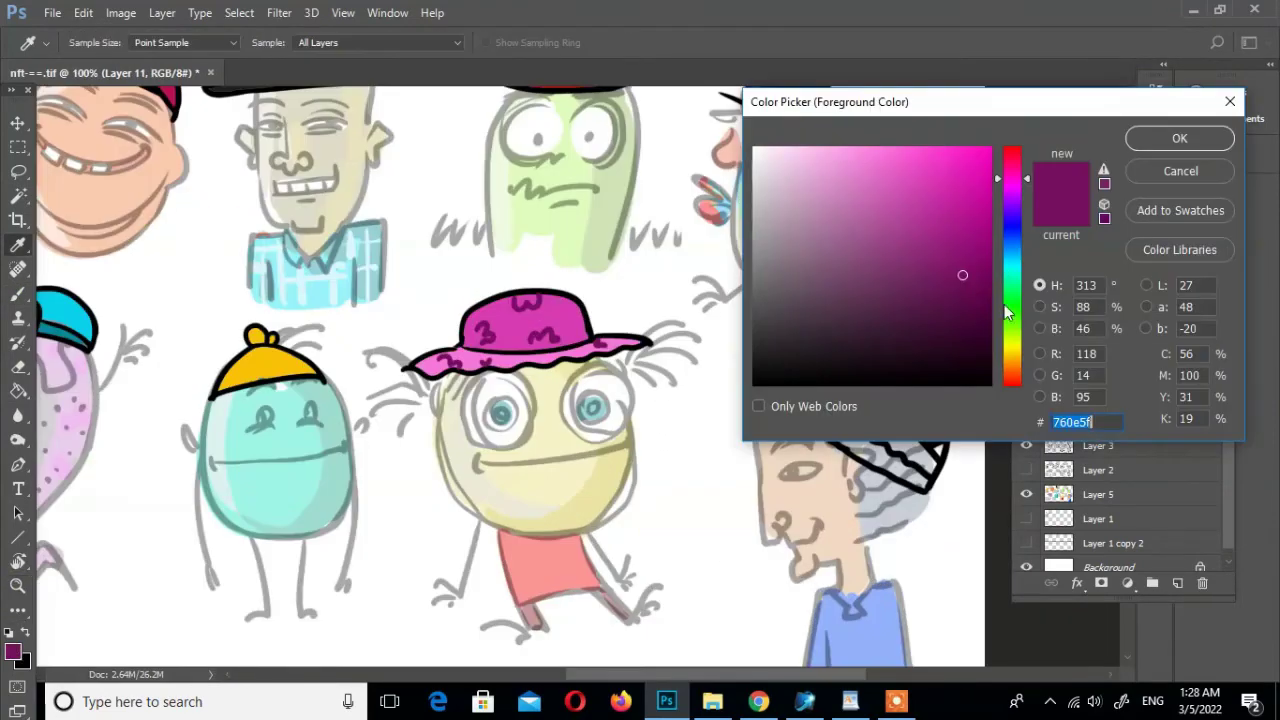
# Fill the grey-haired character's beanie band lime green
pyautogui.click(1006, 313)
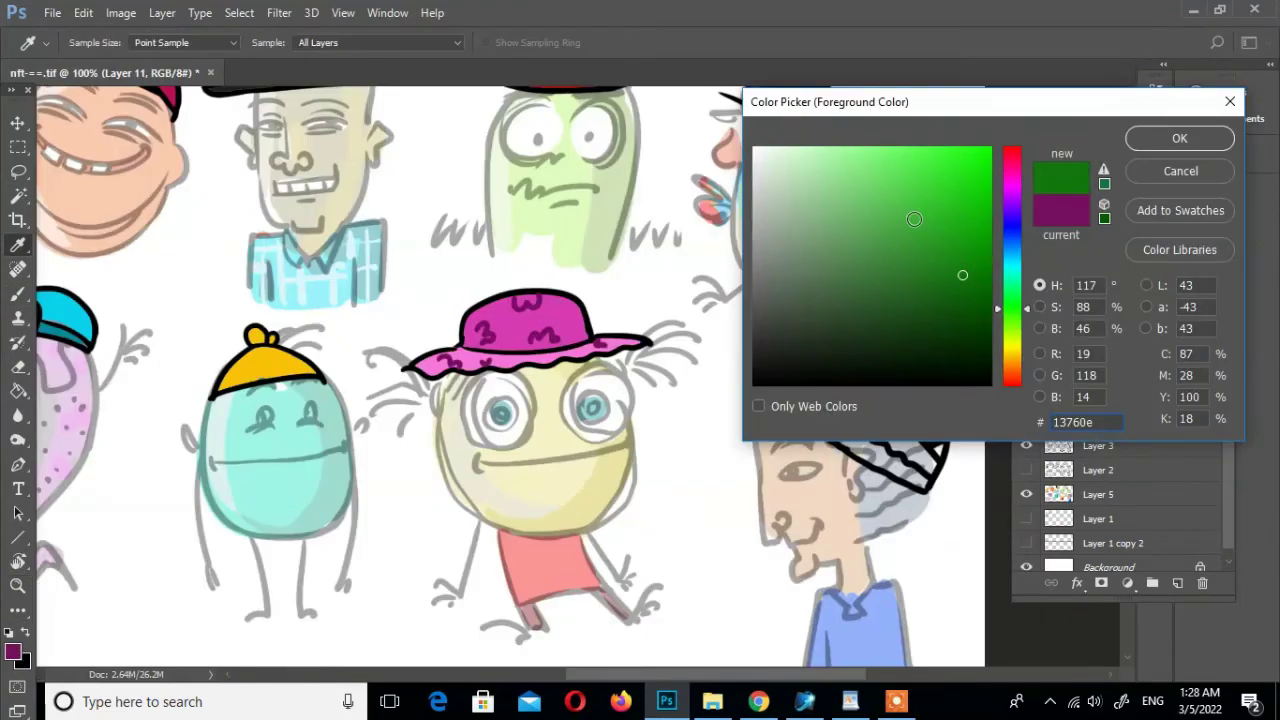
pyautogui.click(943, 200)
pyautogui.click(1177, 138)
pyautogui.press('g')
pyautogui.click(880, 450)
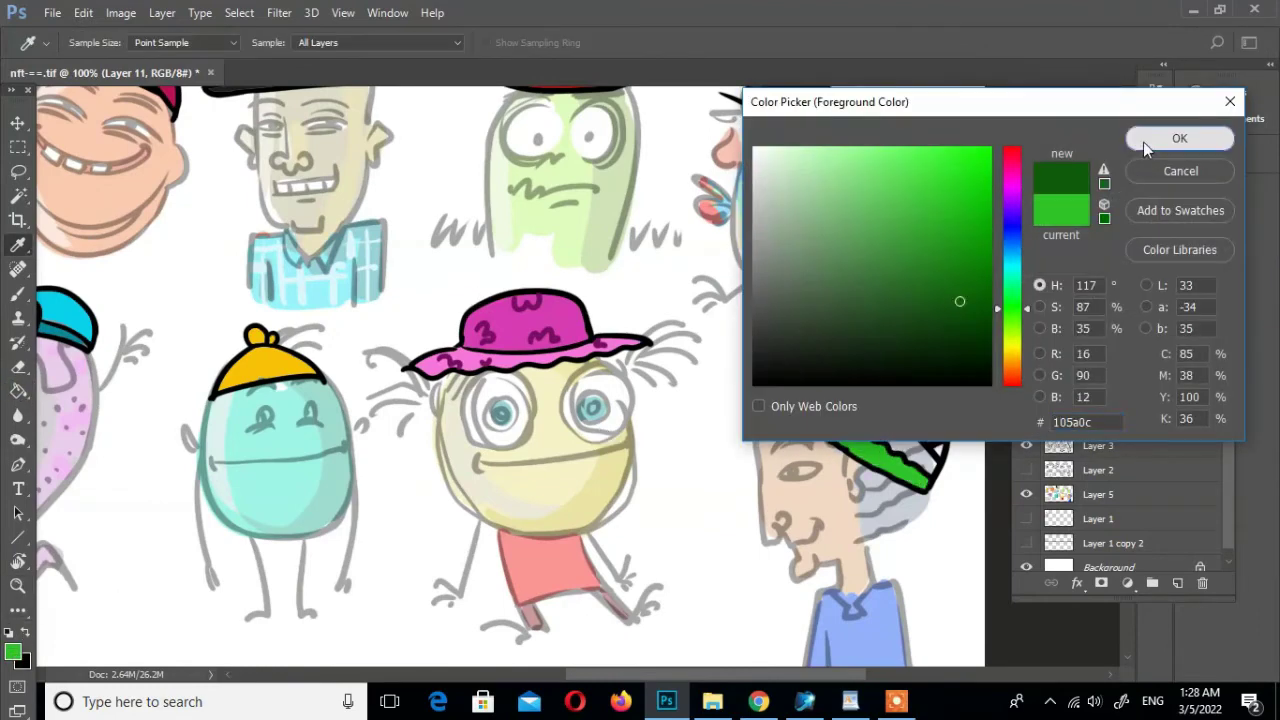
# Try yellow for the beanie, then undo the last beanie fill
pyautogui.click(13, 652)
pyautogui.click(1012, 347)
pyautogui.click(970, 193)
pyautogui.click(1179, 138)
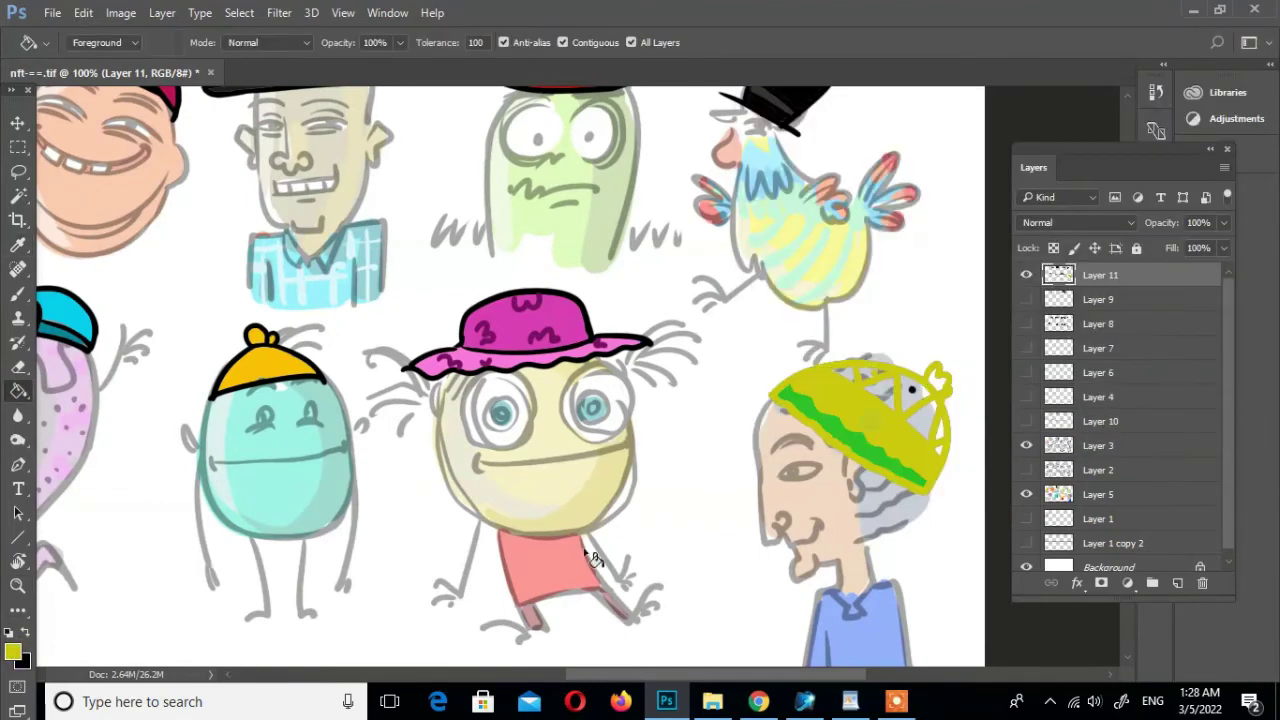
pyautogui.press('z')
pyautogui.hotkey('ctrl', 'z')
# Choose an orange-red fill colour for the beanie
pyautogui.press('i')
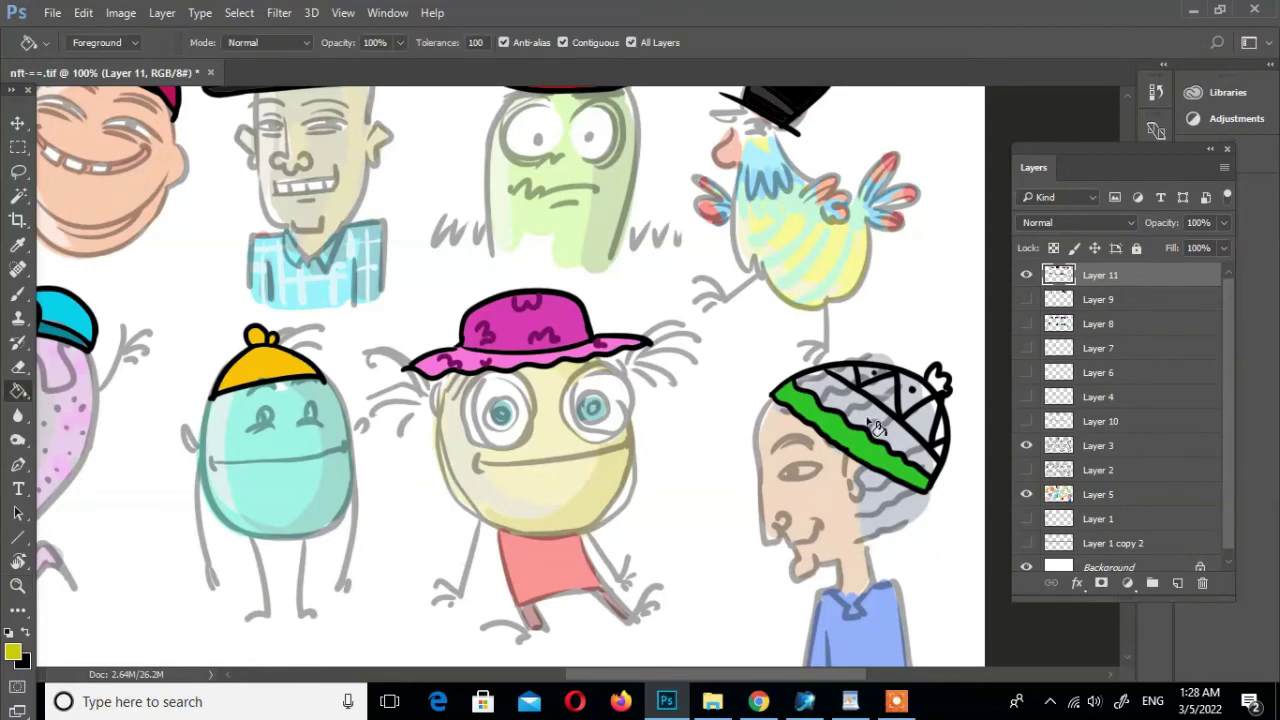
pyautogui.click(13, 652)
pyautogui.click(1012, 377)
pyautogui.click(994, 160)
pyautogui.press('Return')
pyautogui.press('g')
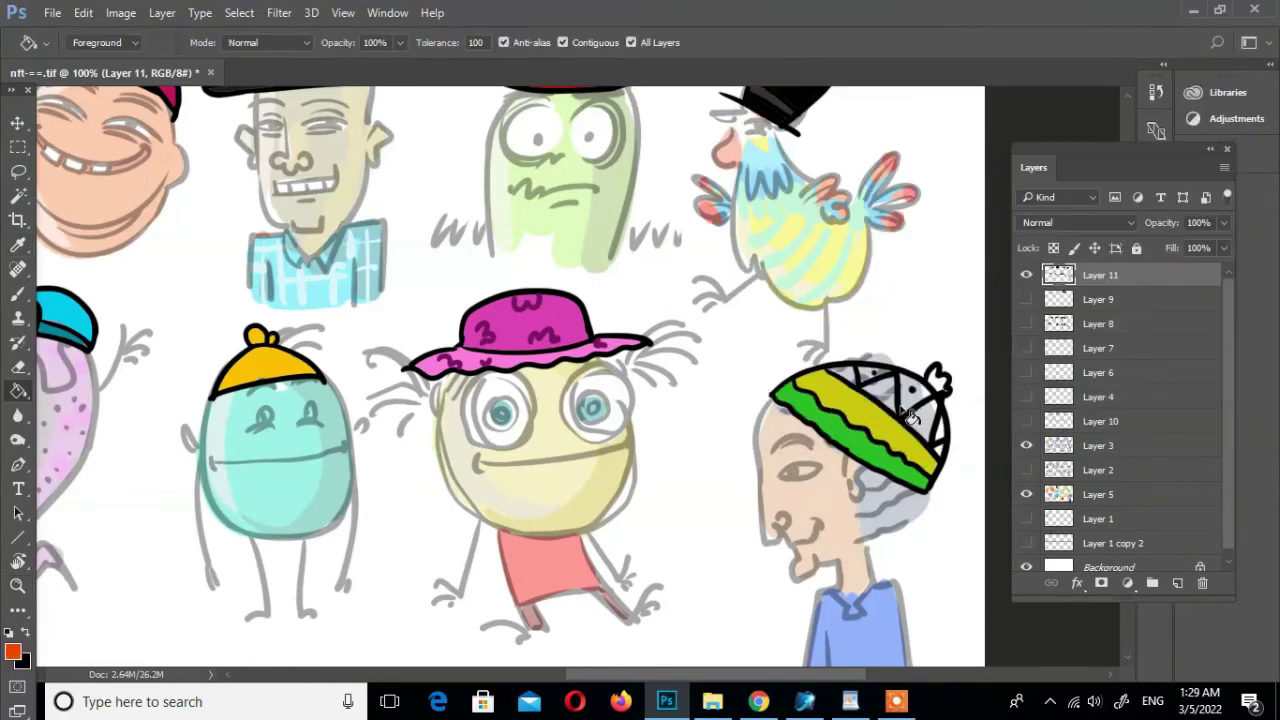
# Fill a beanie triangle, the pompom and lower band hot pink, then zoom out
pyautogui.press('i')
pyautogui.click(13, 652)
pyautogui.click(1012, 162)
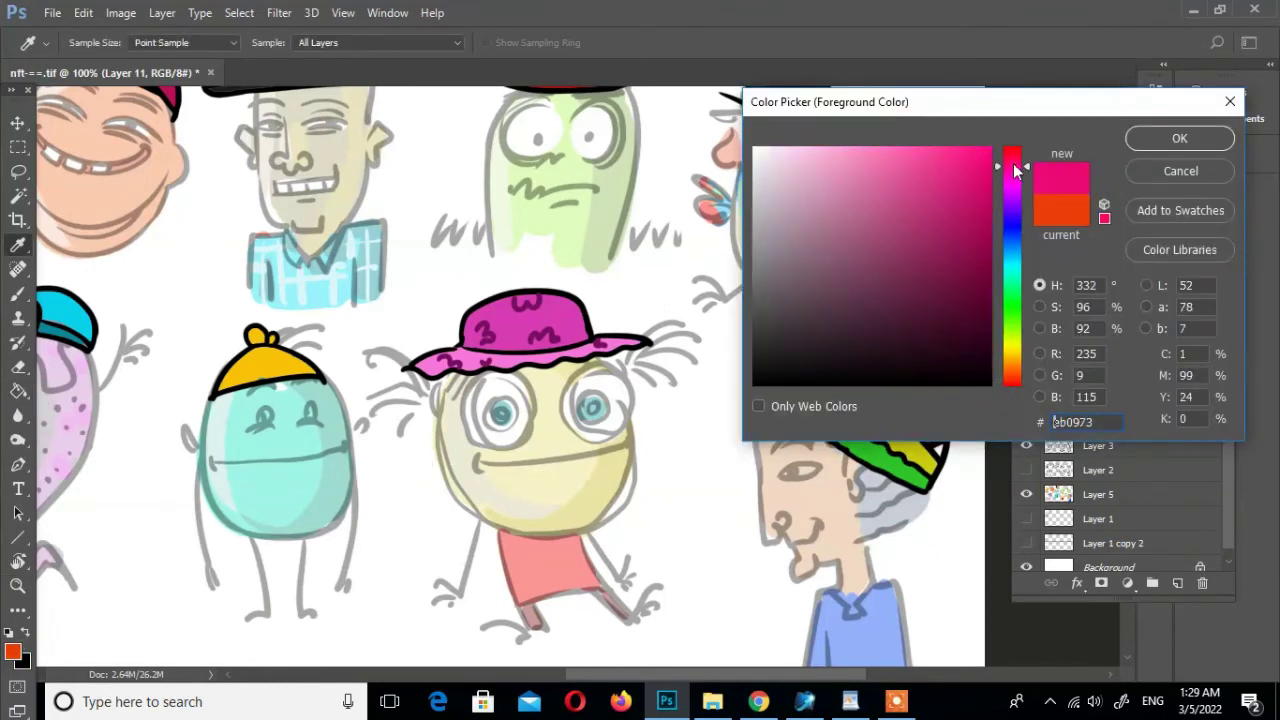
pyautogui.click(972, 157)
pyautogui.press('Return')
pyautogui.press('g')
pyautogui.click(870, 376)
pyautogui.click(937, 385)
pyautogui.click(937, 465)
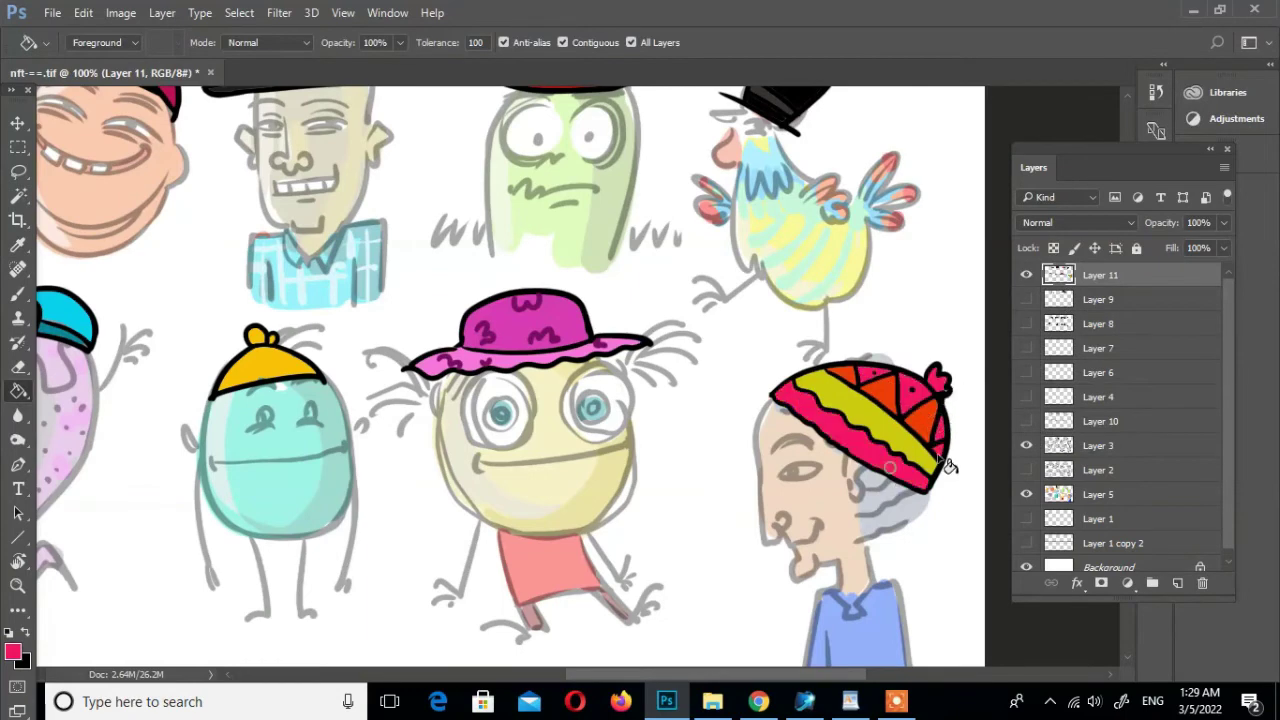
pyautogui.click(17, 586)
pyautogui.hotkey('ctrl', '-')
pyautogui.hotkey('ctrl', '-')
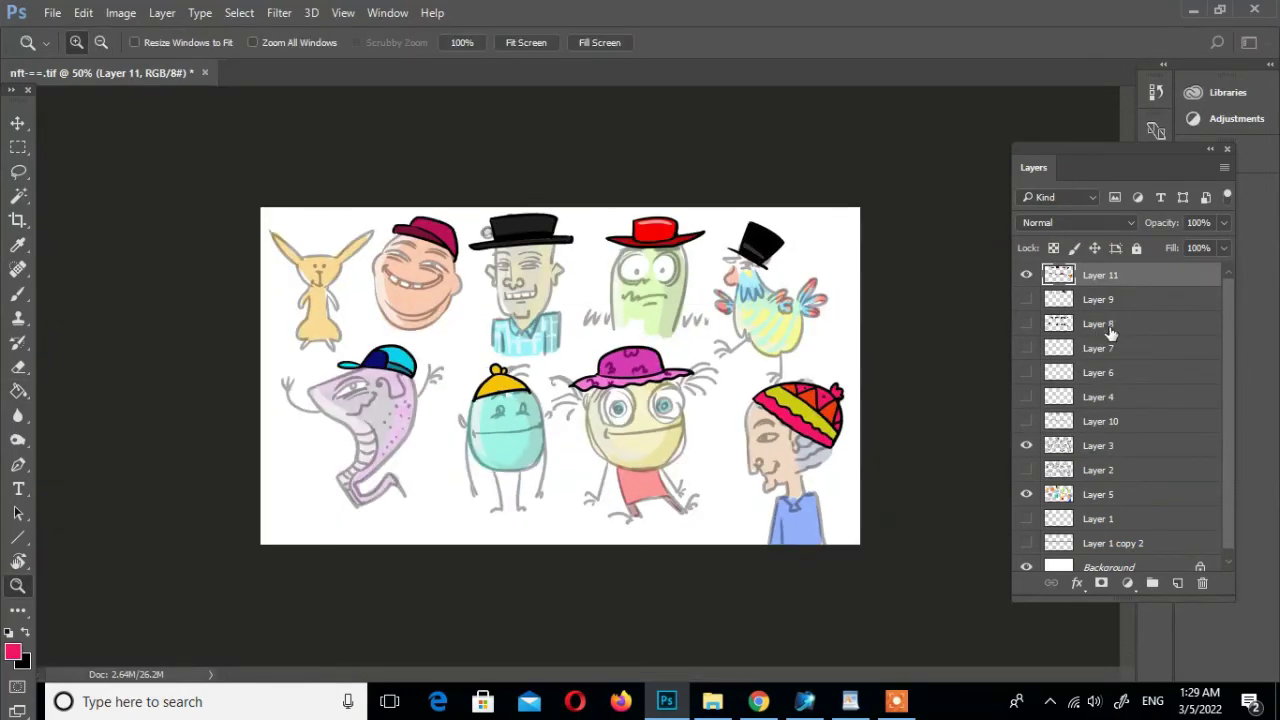
# Hide the coloured hats, zoom in, add a new layer and choose bright blue
pyautogui.click(1026, 274)
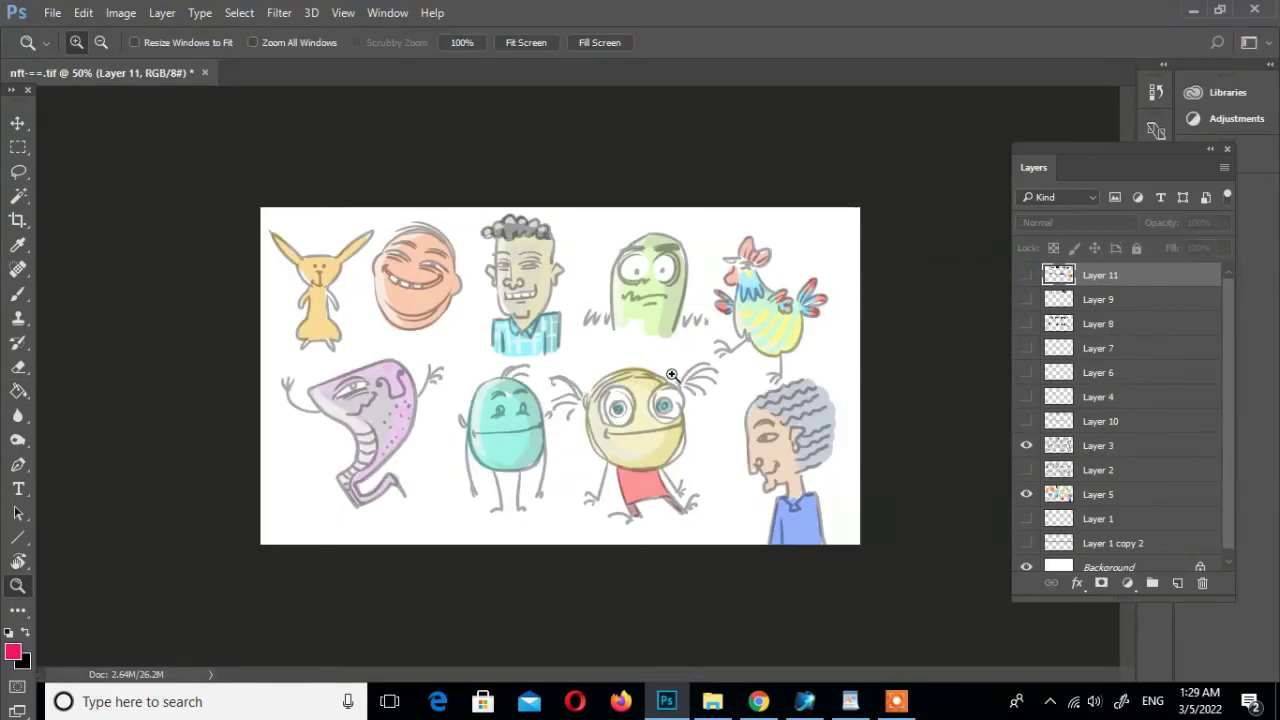
pyautogui.hotkey('ctrl', '+')
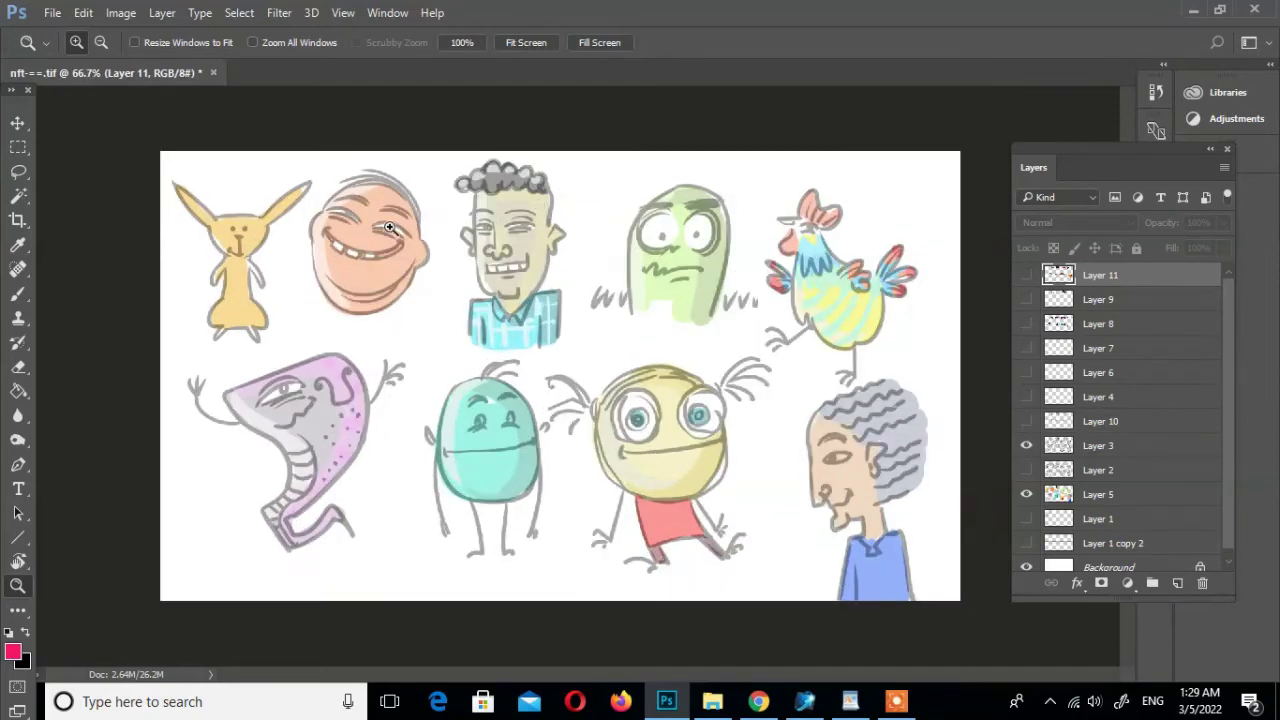
pyautogui.click(389, 228)
pyautogui.click(1177, 583)
pyautogui.click(13, 652)
pyautogui.click(1012, 252)
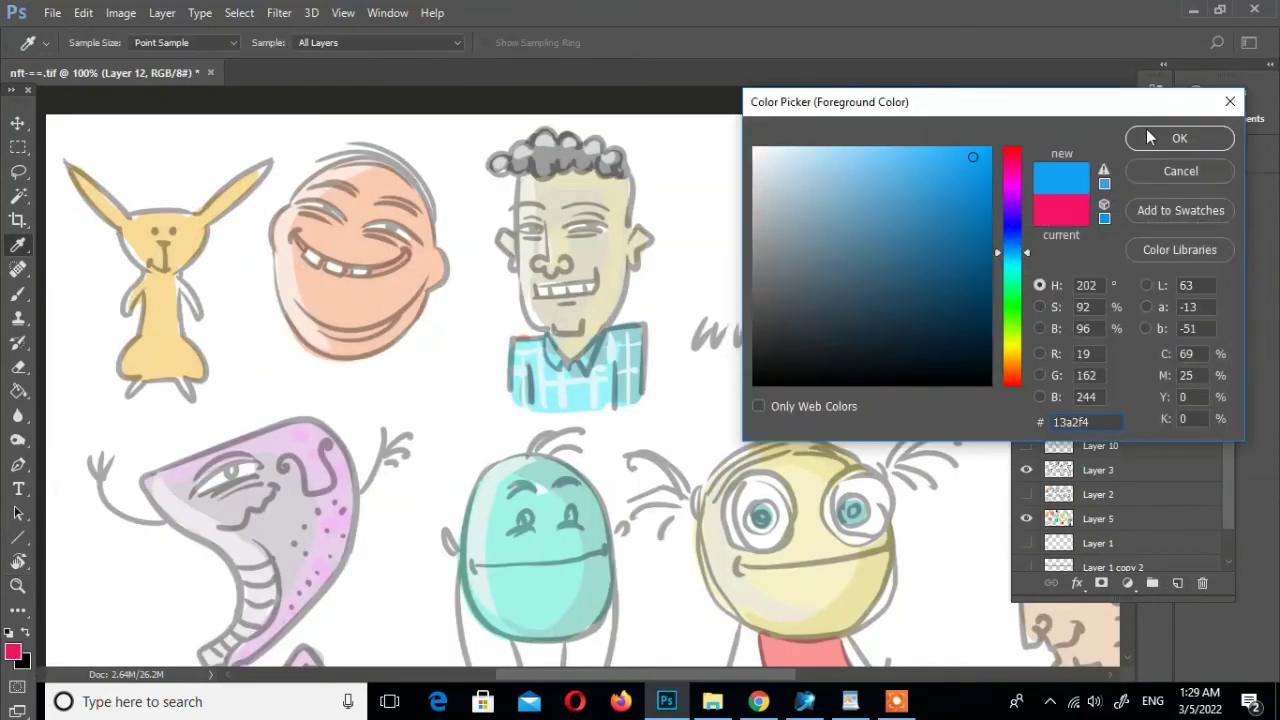
pyautogui.click(1148, 137)
pyautogui.press('z')
pyautogui.click(897, 702)
# Sketch blue headphones on the man's head with the brush
pyautogui.click(1219, 627)
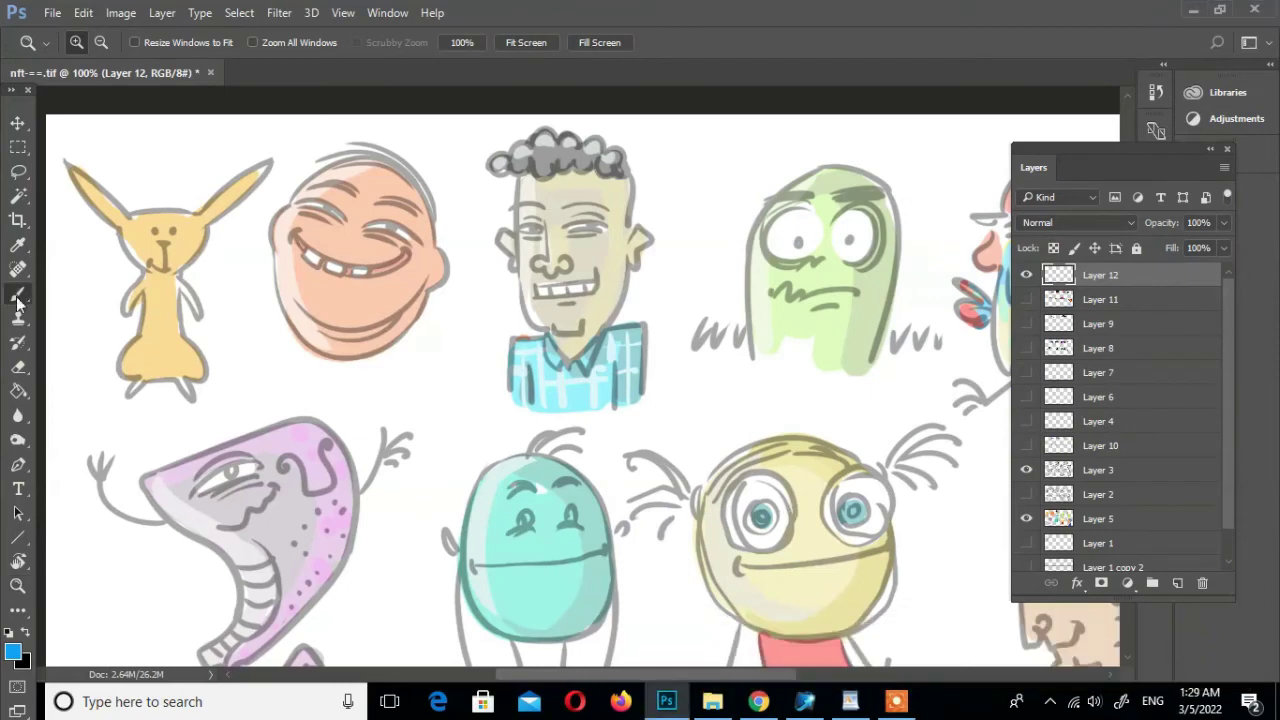
pyautogui.press('b')
pyautogui.hotkey('ctrl', 'z')
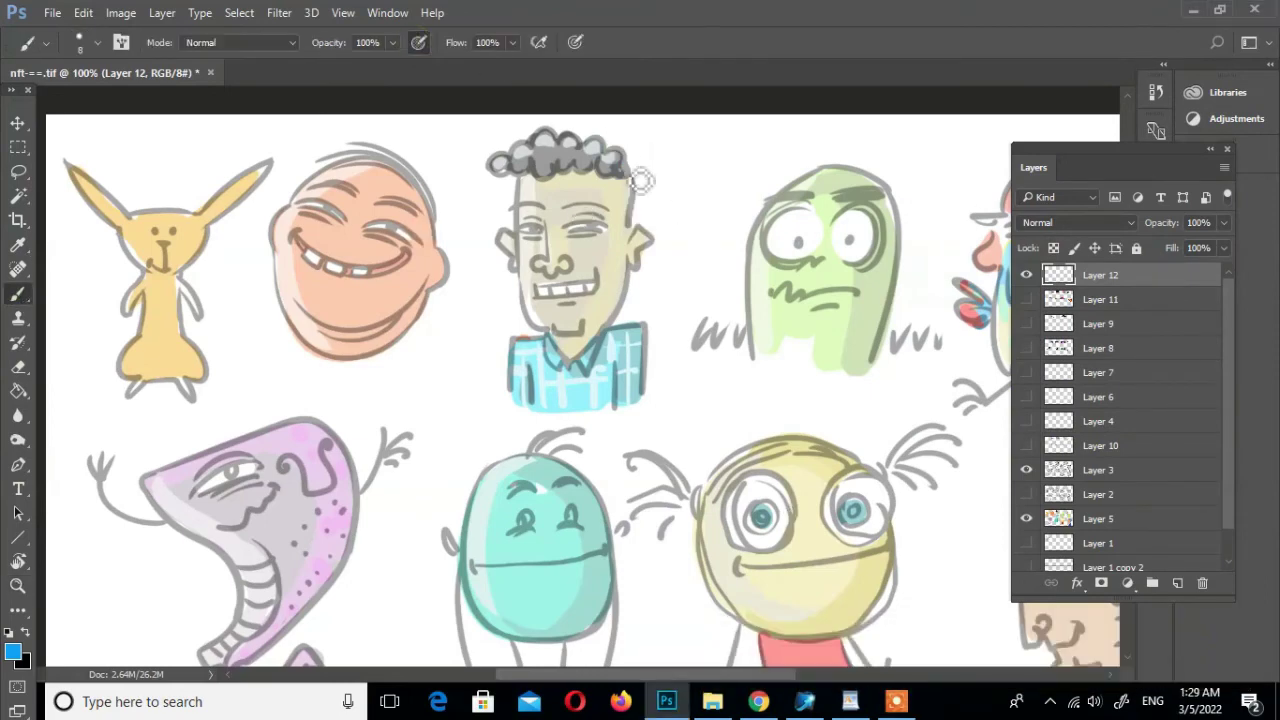
pyautogui.moveTo(623, 150); pyautogui.dragTo(655, 276)
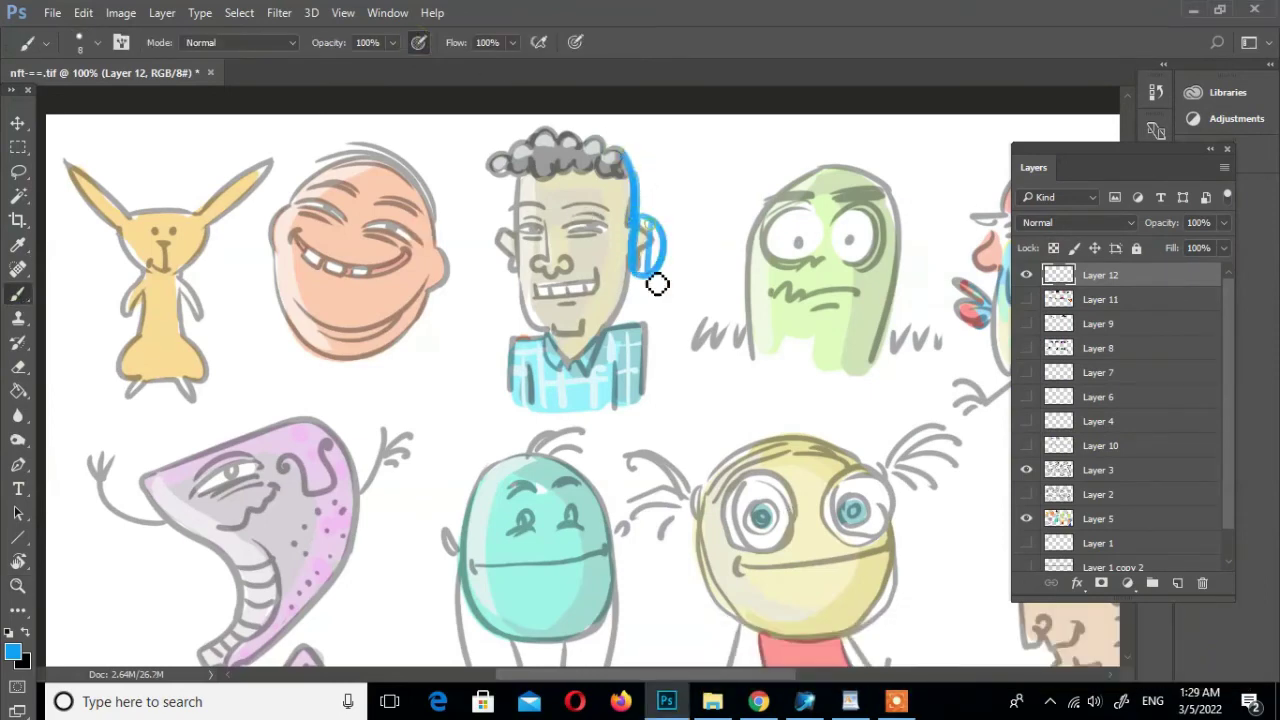
pyautogui.moveTo(516, 214); pyautogui.dragTo(512, 270)
# Sketch blue headphone ears and headbands on the green ghost and teal blob
pyautogui.moveTo(555, 162); pyautogui.dragTo(475, 173)
pyautogui.moveTo(672, 218); pyautogui.dragTo(640, 286)
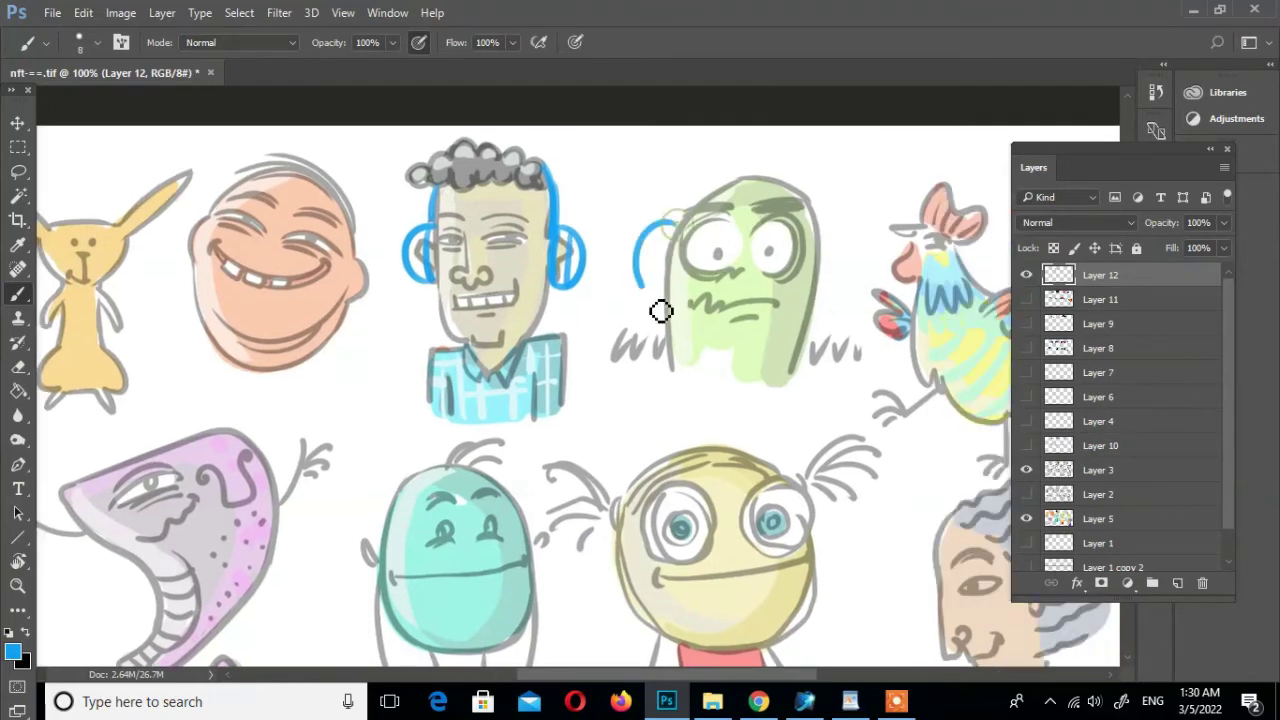
pyautogui.moveTo(673, 222)
pyautogui.mouseDown()
pyautogui.moveTo(777, 190)
pyautogui.moveTo(828, 316)
pyautogui.mouseUp()
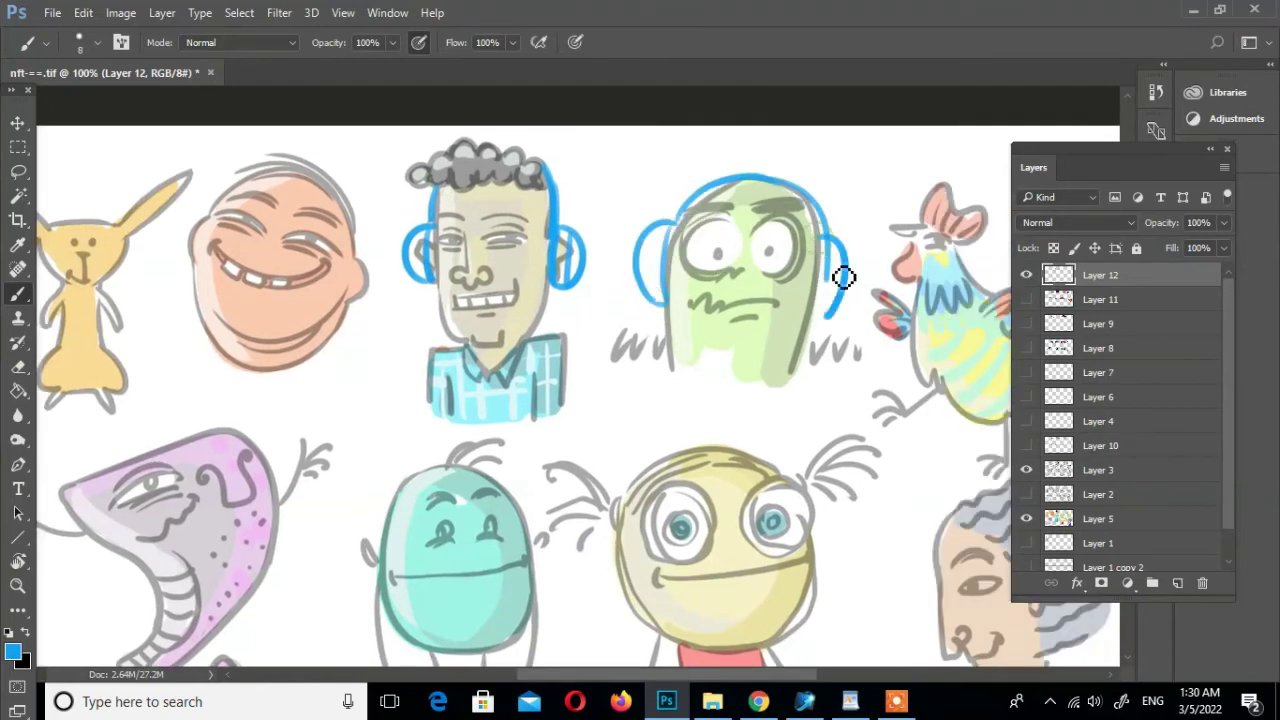
pyautogui.moveTo(413, 494)
pyautogui.mouseDown()
pyautogui.moveTo(503, 274)
pyautogui.moveTo(468, 343)
pyautogui.mouseUp()
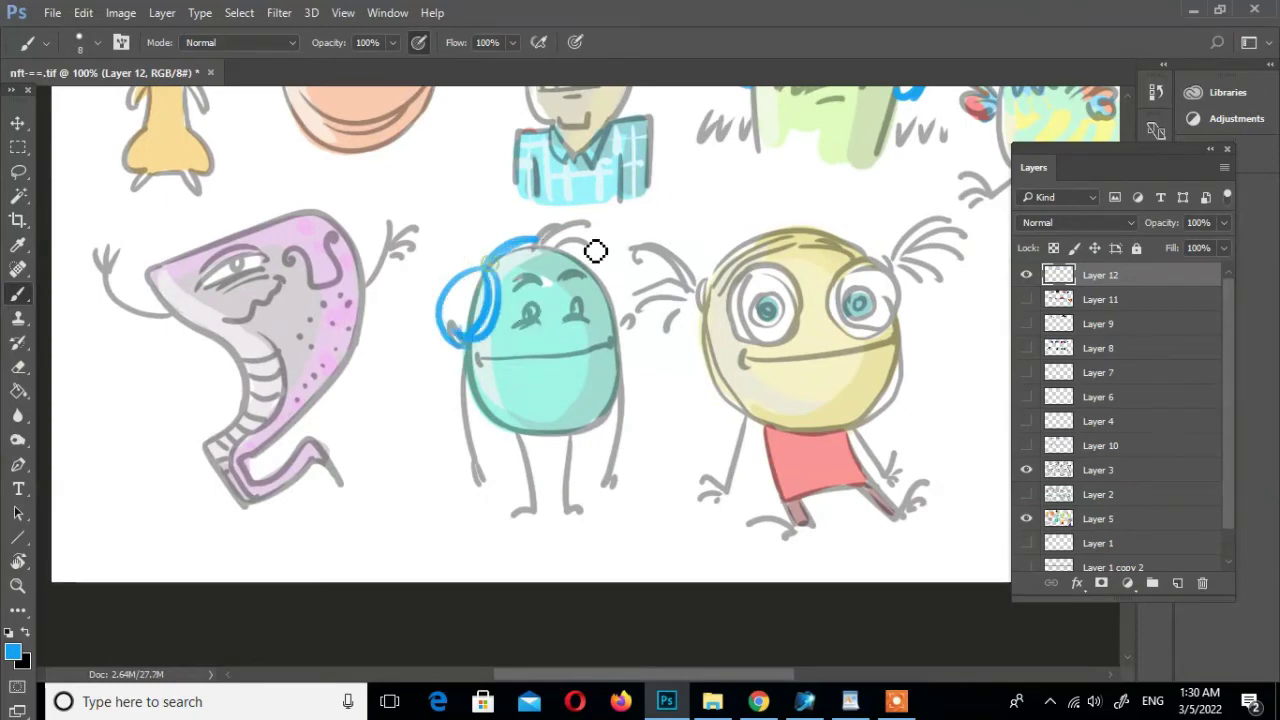
pyautogui.moveTo(595, 251); pyautogui.dragTo(634, 349)
pyautogui.moveTo(756, 307)
pyautogui.mouseDown()
pyautogui.moveTo(646, 337)
pyautogui.moveTo(640, 366)
pyautogui.moveTo(601, 333)
pyautogui.mouseUp()
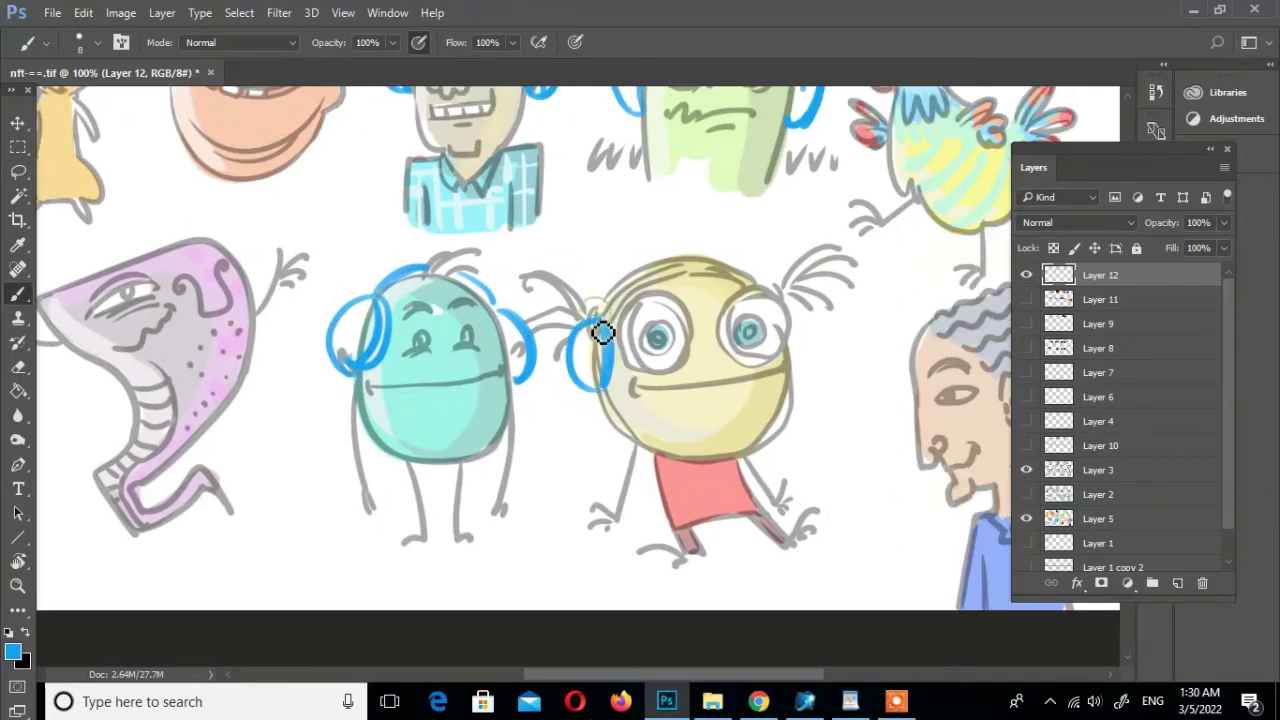
# Sketch blue headphones on the yellow face, purple figure and old man
pyautogui.moveTo(805, 320)
pyautogui.mouseDown()
pyautogui.moveTo(794, 320)
pyautogui.moveTo(800, 370)
pyautogui.mouseUp()
pyautogui.moveTo(697, 286)
pyautogui.mouseDown()
pyautogui.moveTo(623, 306)
pyautogui.moveTo(790, 290)
pyautogui.mouseUp()
pyautogui.moveTo(677, 314)
pyautogui.mouseDown()
pyautogui.moveTo(797, 308)
pyautogui.moveTo(942, 333)
pyautogui.mouseUp()
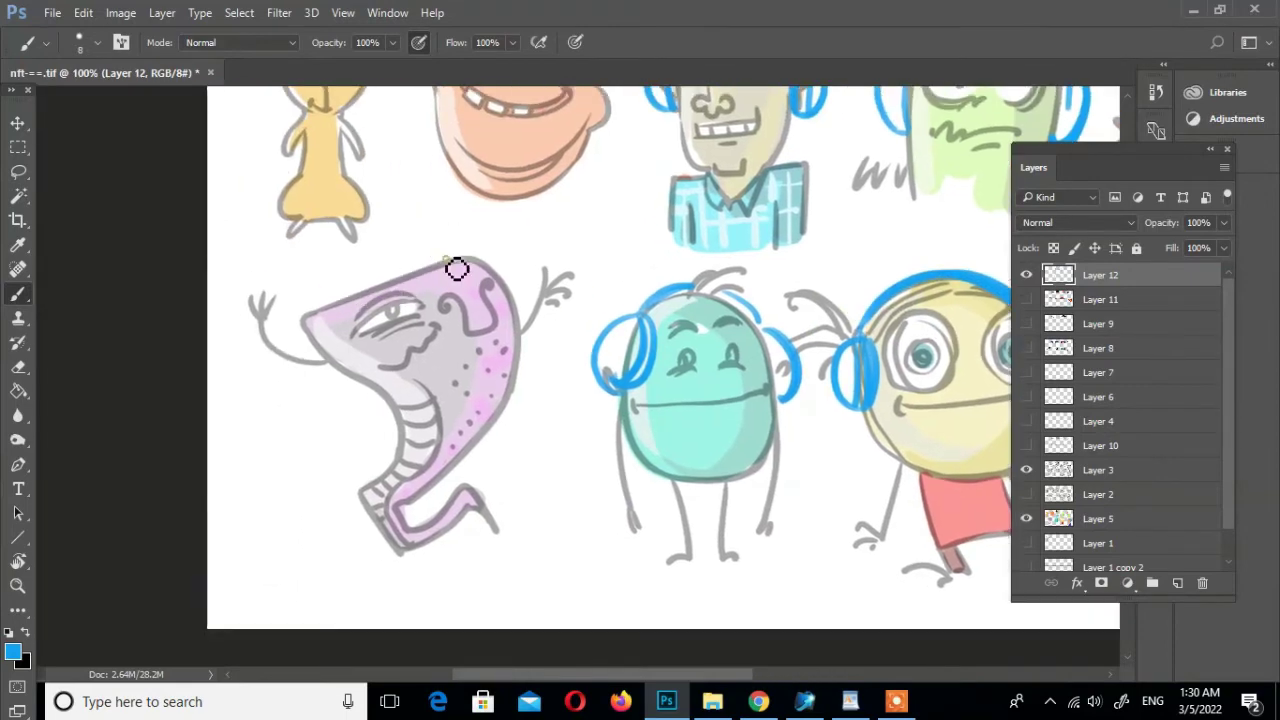
pyautogui.moveTo(454, 269)
pyautogui.mouseDown()
pyautogui.moveTo(494, 274)
pyautogui.moveTo(375, 250)
pyautogui.mouseUp()
pyautogui.moveTo(926, 342); pyautogui.dragTo(316, 279)
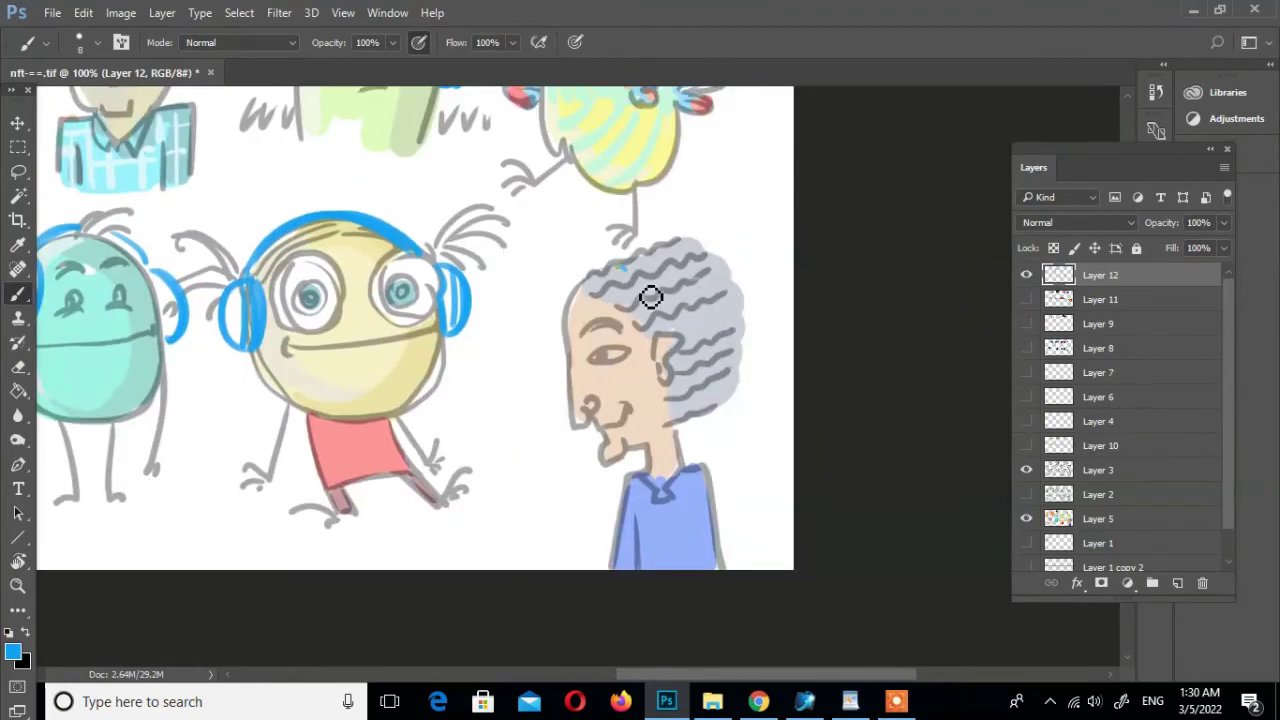
pyautogui.moveTo(672, 340); pyautogui.dragTo(714, 389)
# Sketch a cup on the laughing face, fade Layer 12 to 59%, and choose black
pyautogui.moveTo(671, 343); pyautogui.dragTo(1181, 563)
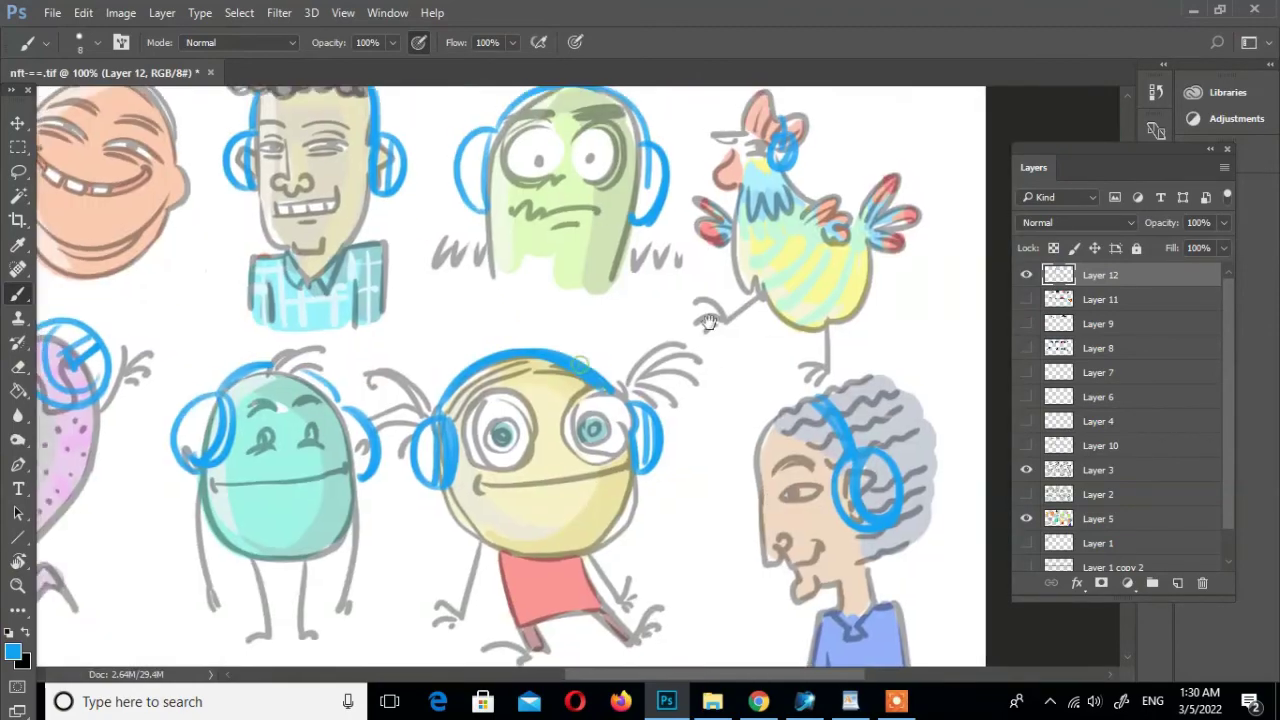
pyautogui.moveTo(478, 258); pyautogui.dragTo(500, 215)
pyautogui.moveTo(487, 296); pyautogui.dragTo(499, 296)
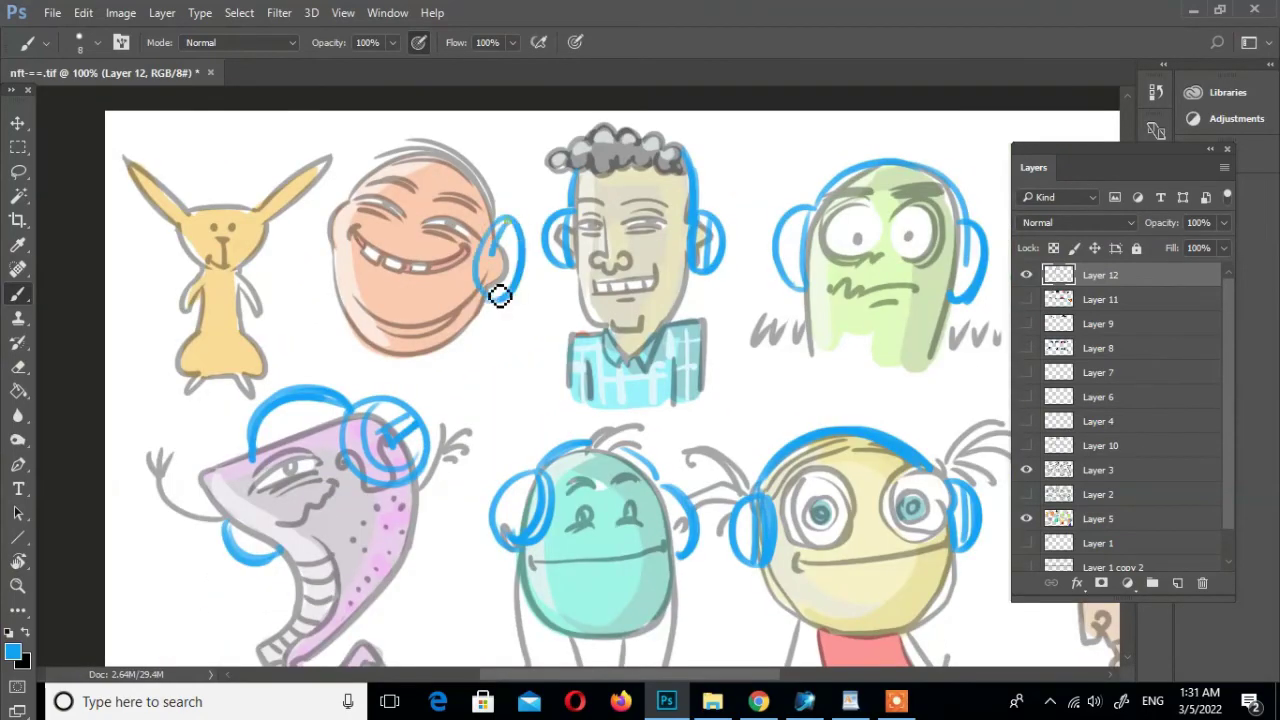
pyautogui.moveTo(197, 204)
pyautogui.mouseDown()
pyautogui.moveTo(237, 239)
pyautogui.moveTo(240, 277)
pyautogui.moveTo(240, 251)
pyautogui.moveTo(301, 257)
pyautogui.mouseUp()
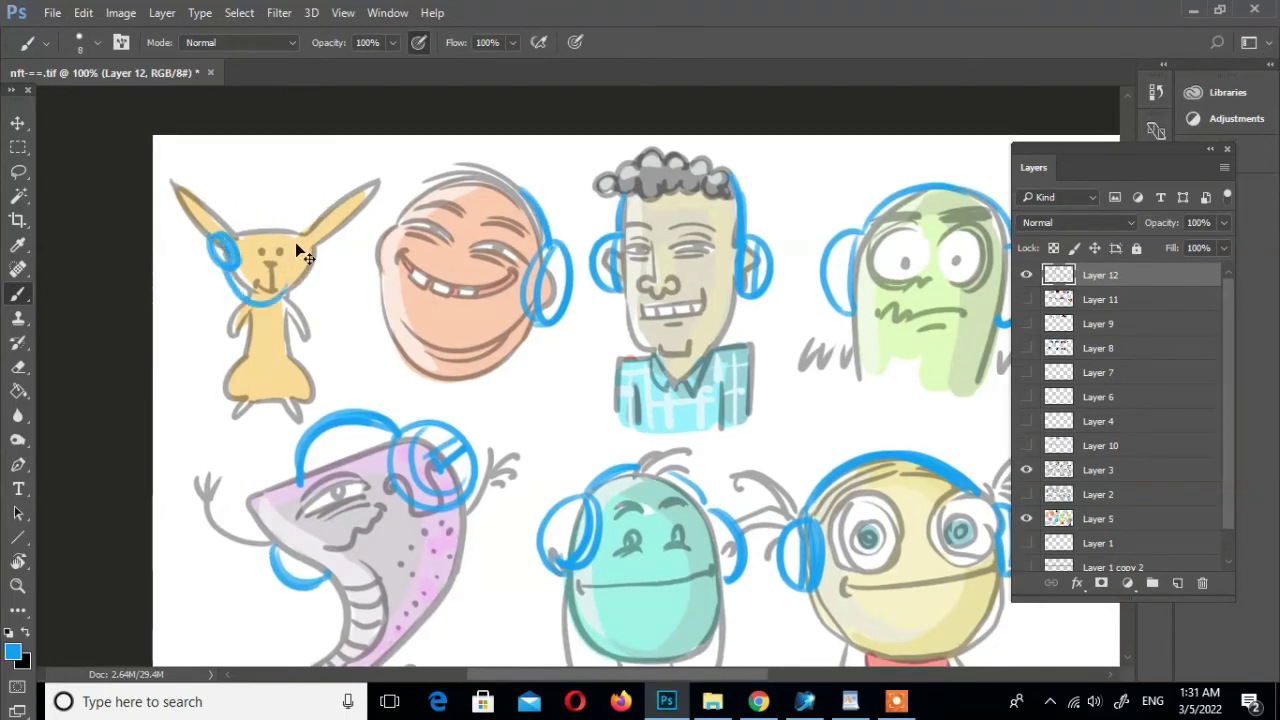
pyautogui.press('h')
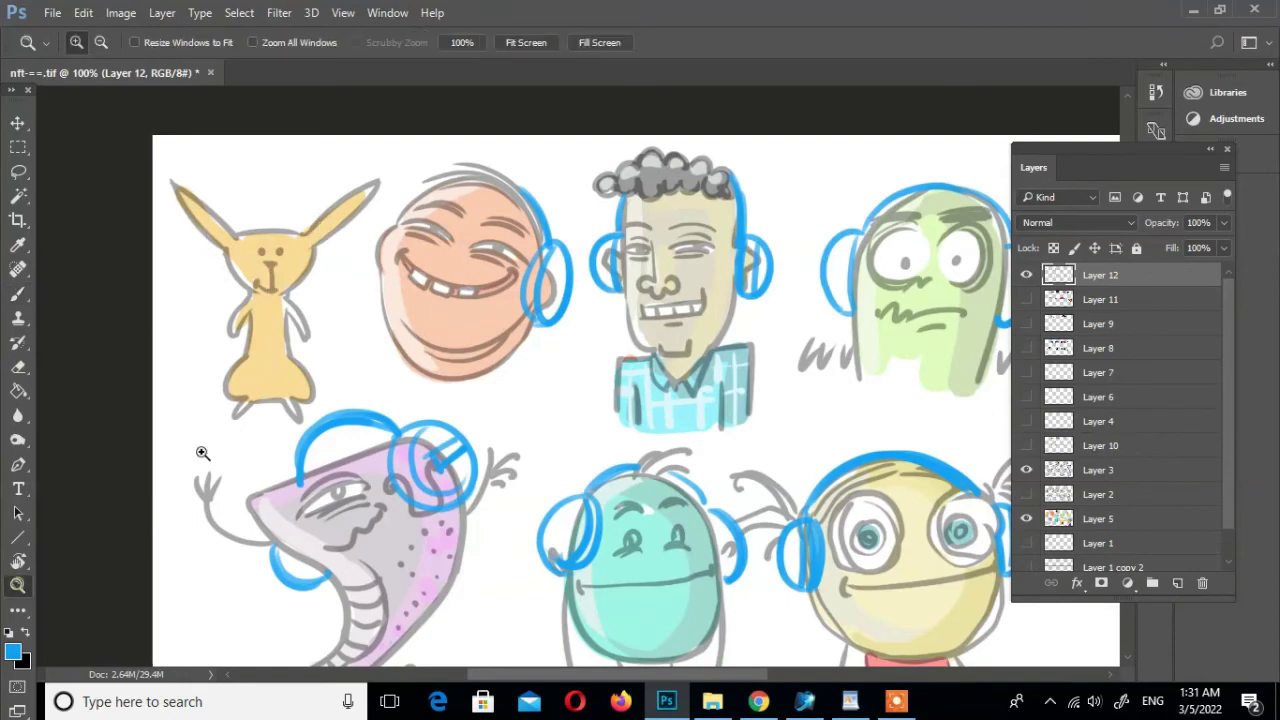
pyautogui.moveTo(200, 449); pyautogui.dragTo(423, 206)
pyautogui.hotkey('ctrl', 'z')
pyautogui.moveTo(1222, 222); pyautogui.dragTo(1183, 246)
pyautogui.click(25, 633)
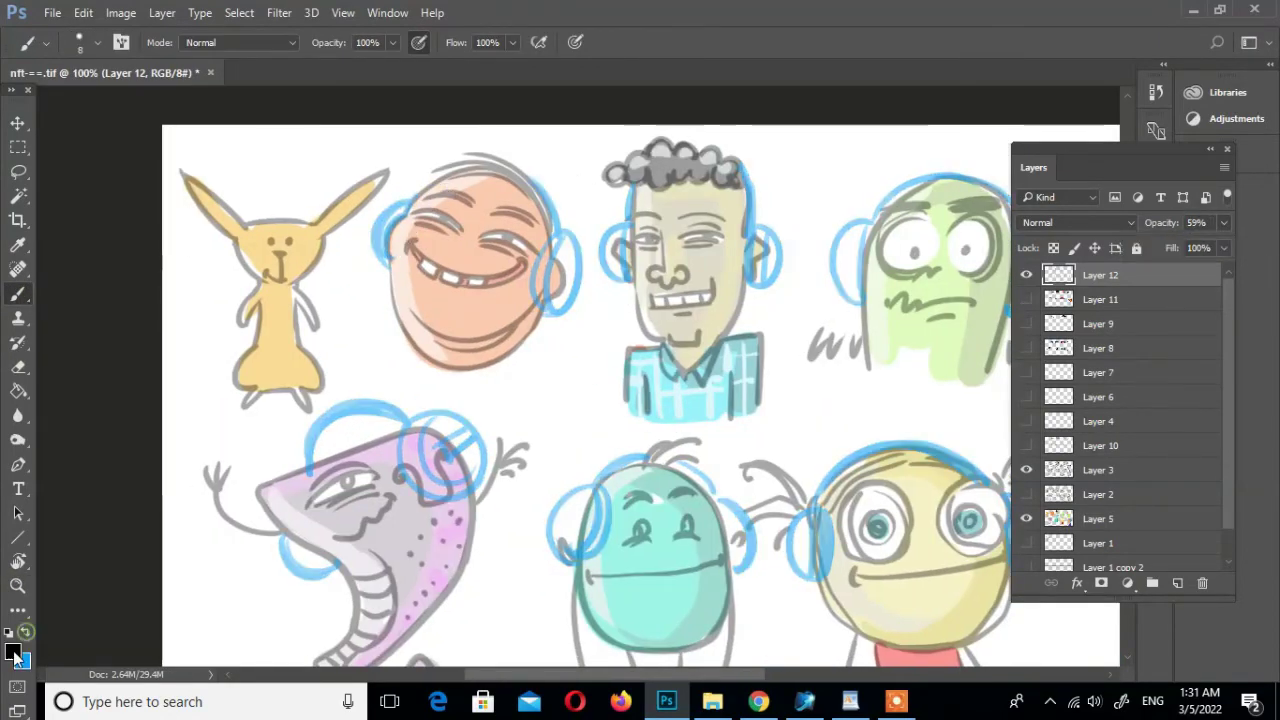
# Confirm black, add Layer 13 and zoom to 200% on the troll face
pyautogui.click(1168, 134)
pyautogui.click(18, 585)
pyautogui.click(590, 256)
pyautogui.press('b')
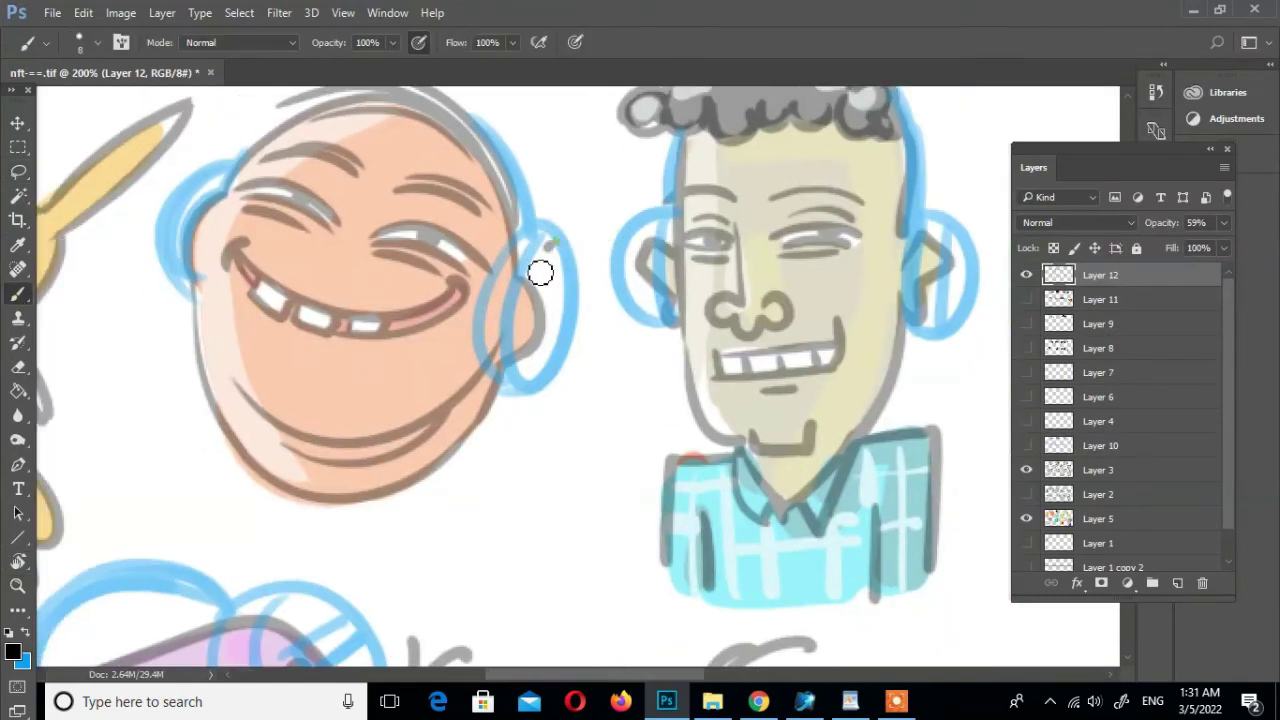
pyautogui.hotkey('ctrl', 'shift', 'alt', 'n')
# Ink the troll's headphone cups and headband in black, redoing bad strokes
pyautogui.moveTo(571, 245); pyautogui.dragTo(535, 370)
pyautogui.hotkey('ctrl', 'z')
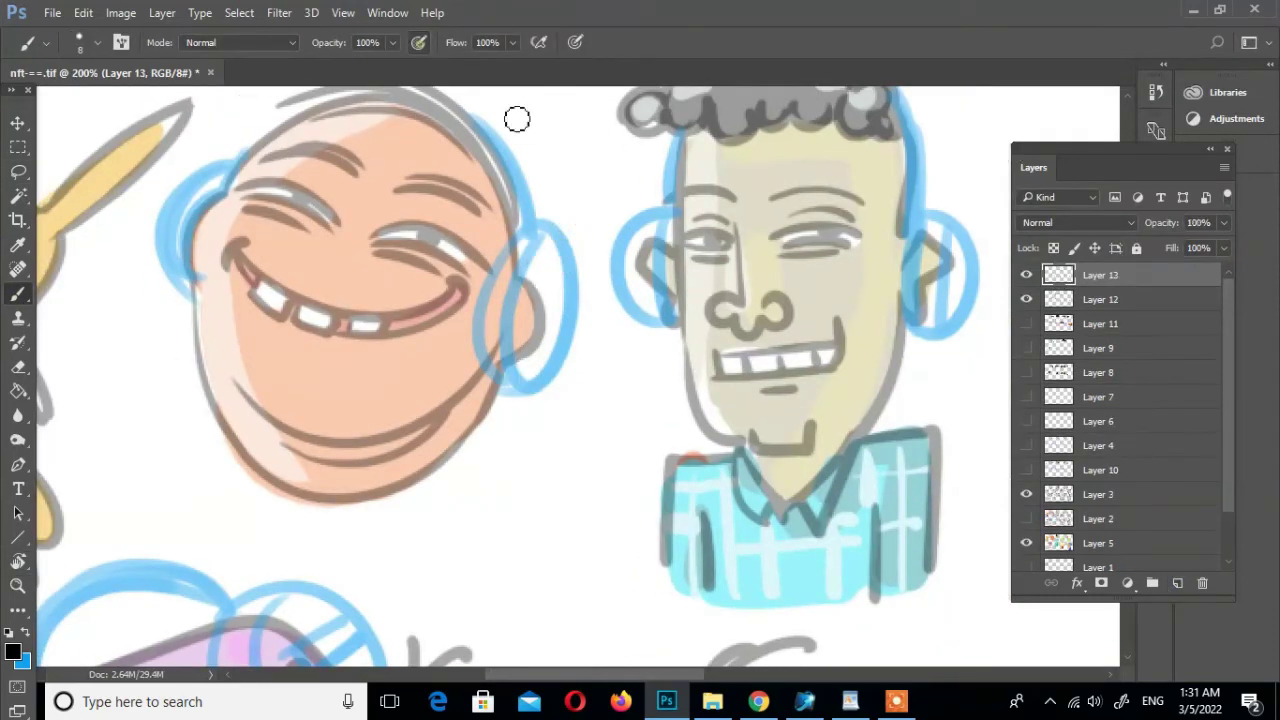
pyautogui.moveTo(560, 248)
pyautogui.mouseDown()
pyautogui.moveTo(530, 365)
pyautogui.moveTo(545, 367)
pyautogui.moveTo(541, 348)
pyautogui.mouseUp()
pyautogui.hotkey('ctrl', 'z')
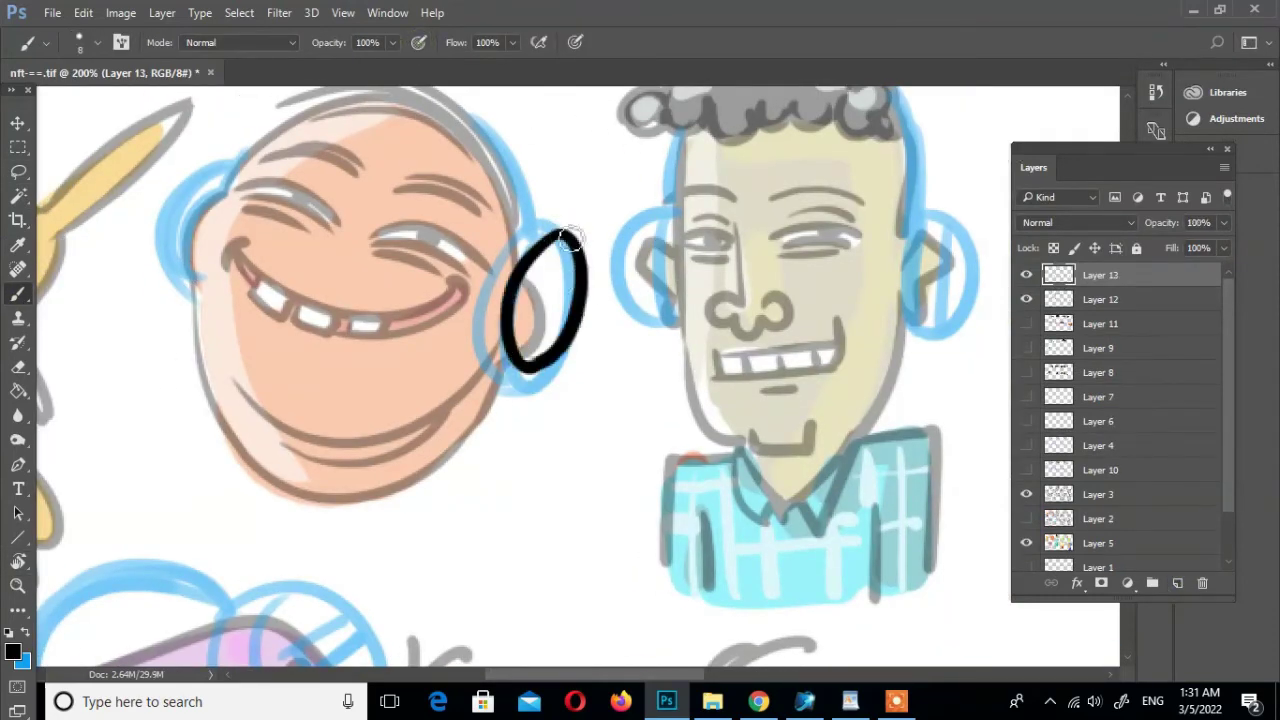
pyautogui.moveTo(570, 238); pyautogui.dragTo(575, 288)
pyautogui.moveTo(482, 125); pyautogui.dragTo(590, 265)
pyautogui.moveTo(288, 213)
pyautogui.mouseDown()
pyautogui.moveTo(235, 352)
pyautogui.moveTo(236, 304)
pyautogui.moveTo(220, 348)
pyautogui.mouseUp()
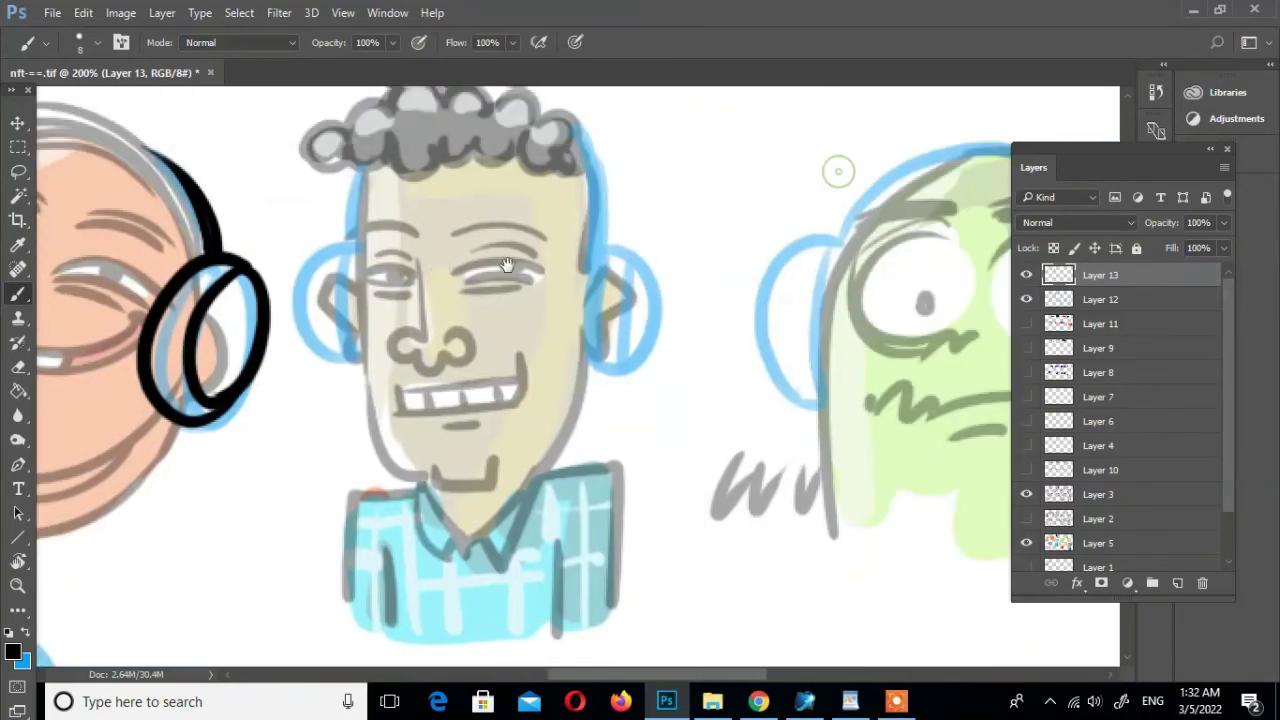
# Ink the man's headband and both headphone cups in black
pyautogui.moveTo(837, 166)
pyautogui.mouseDown()
pyautogui.moveTo(560, 177)
pyautogui.moveTo(597, 298)
pyautogui.mouseUp()
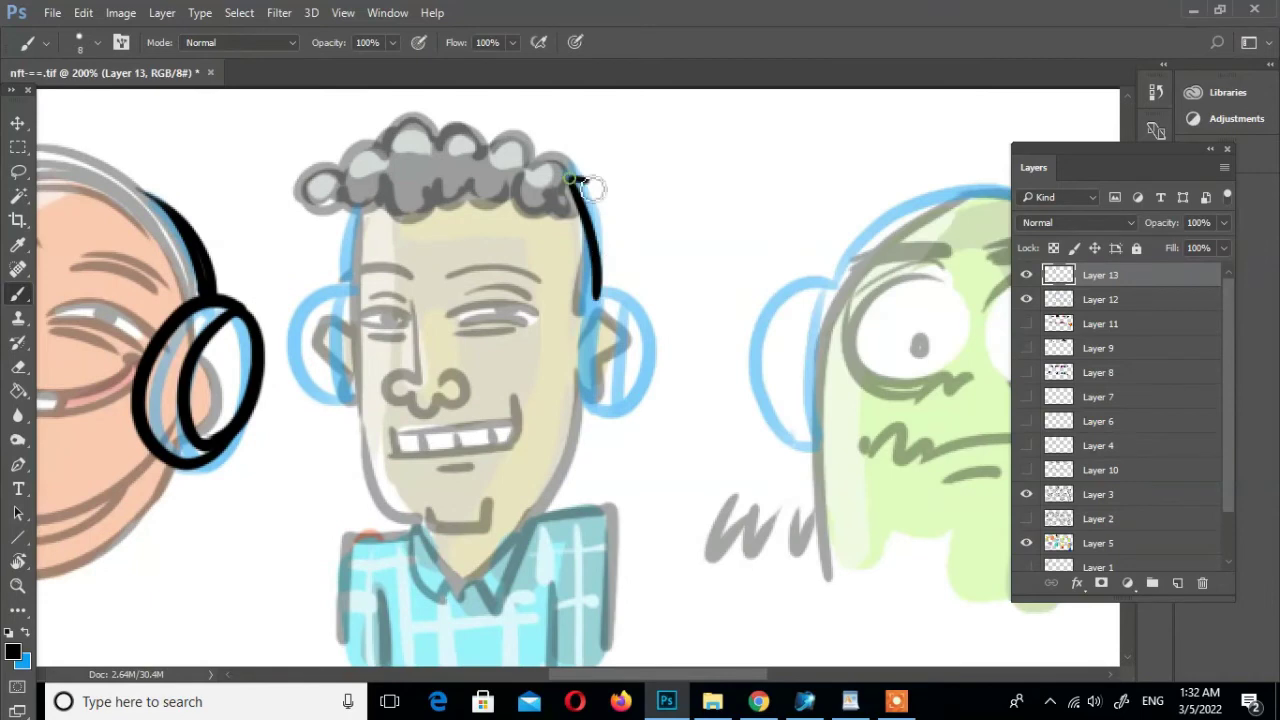
pyautogui.moveTo(584, 180)
pyautogui.mouseDown()
pyautogui.moveTo(612, 292)
pyautogui.moveTo(640, 300)
pyautogui.moveTo(614, 412)
pyautogui.mouseUp()
pyautogui.moveTo(628, 304); pyautogui.dragTo(620, 410)
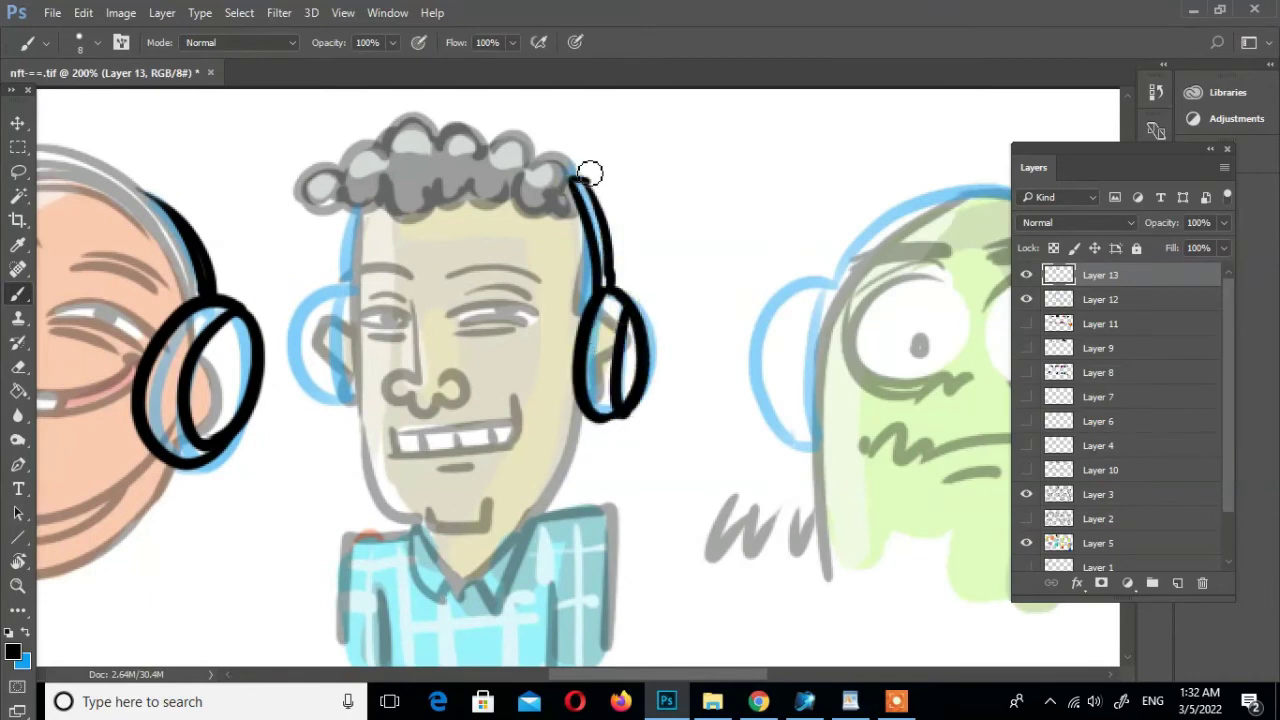
pyautogui.moveTo(352, 290)
pyautogui.mouseDown()
pyautogui.moveTo(330, 400)
pyautogui.moveTo(362, 402)
pyautogui.moveTo(350, 210)
pyautogui.moveTo(366, 204)
pyautogui.mouseUp()
# Ink the green character's two headphone cups and headband arc in black
pyautogui.moveTo(648, 415)
pyautogui.mouseDown()
pyautogui.moveTo(545, 387)
pyautogui.moveTo(265, 377)
pyautogui.mouseUp()
pyautogui.moveTo(460, 238); pyautogui.dragTo(438, 415)
pyautogui.moveTo(465, 240); pyautogui.dragTo(435, 405)
pyautogui.moveTo(418, 255); pyautogui.dragTo(408, 412)
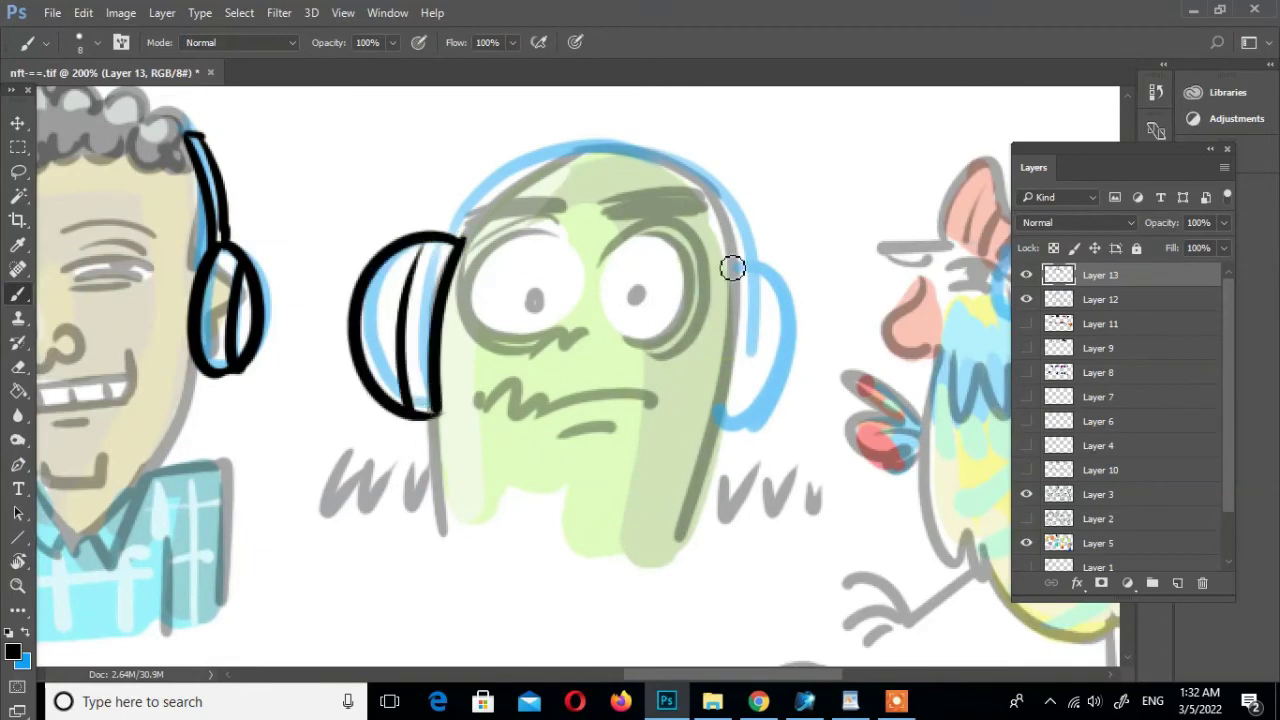
pyautogui.moveTo(740, 260); pyautogui.dragTo(710, 420)
pyautogui.moveTo(748, 262)
pyautogui.mouseDown()
pyautogui.moveTo(735, 430)
pyautogui.moveTo(712, 432)
pyautogui.mouseUp()
pyautogui.moveTo(450, 240)
pyautogui.mouseDown()
pyautogui.moveTo(478, 150)
pyautogui.moveTo(760, 262)
pyautogui.mouseUp()
pyautogui.moveTo(570, 166); pyautogui.dragTo(554, 220)
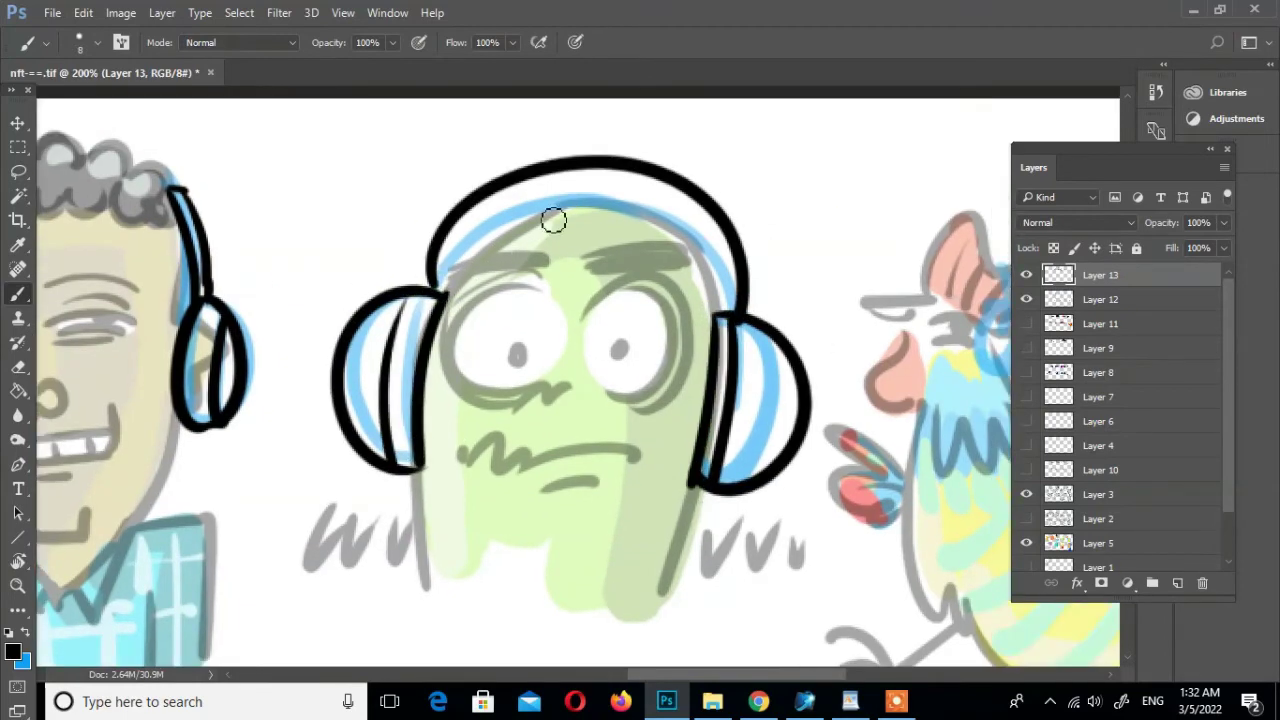
pyautogui.moveTo(580, 165)
pyautogui.mouseDown()
pyautogui.moveTo(733, 305)
pyautogui.moveTo(440, 285)
pyautogui.mouseUp()
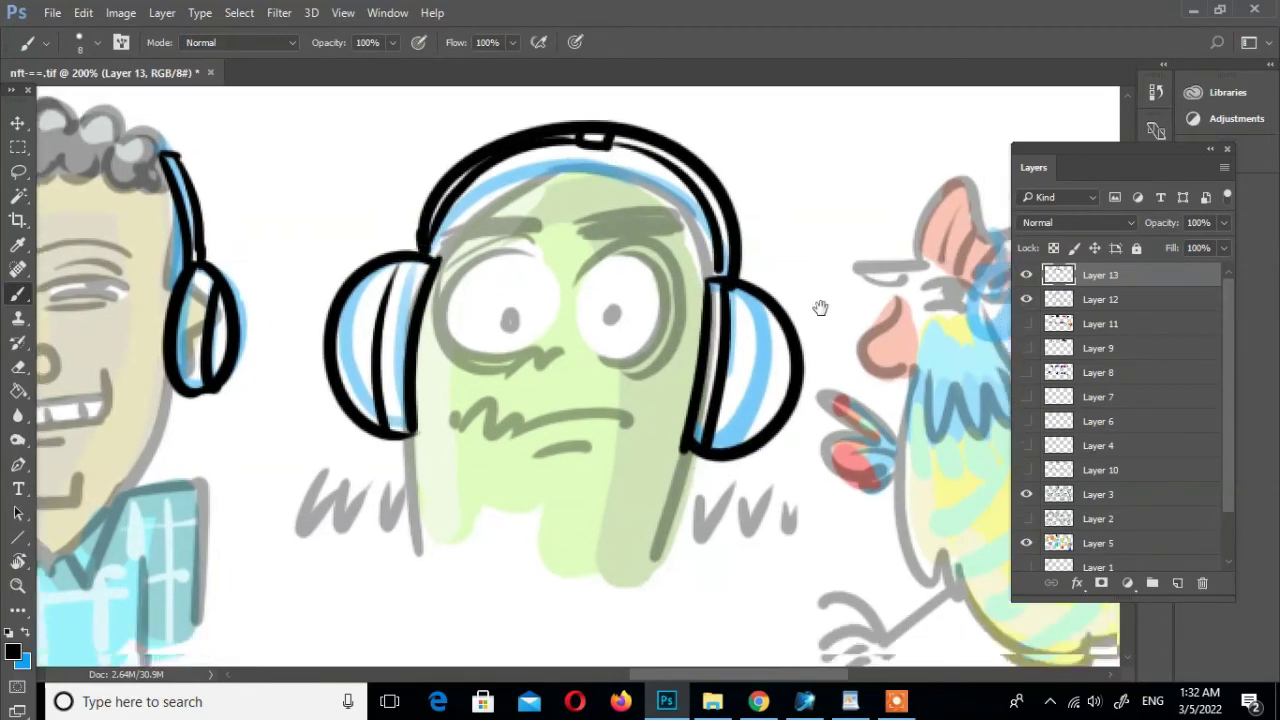
pyautogui.moveTo(659, 376); pyautogui.dragTo(651, 281)
# Ink the chicken's headphone cup and headband, undoing the stray stroke
pyautogui.moveTo(775, 255); pyautogui.dragTo(445, 305)
pyautogui.moveTo(677, 258); pyautogui.dragTo(680, 335)
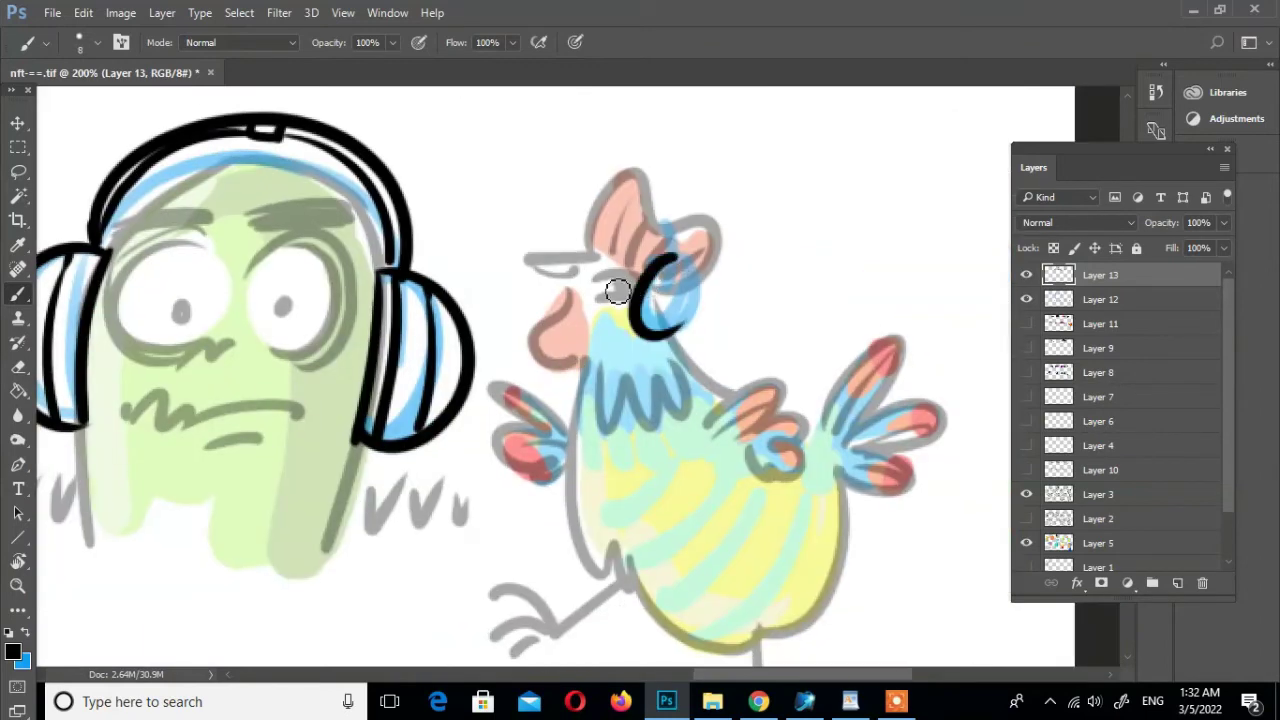
pyautogui.moveTo(668, 255)
pyautogui.mouseDown()
pyautogui.moveTo(652, 335)
pyautogui.moveTo(672, 325)
pyautogui.mouseUp()
pyautogui.moveTo(666, 252)
pyautogui.mouseDown()
pyautogui.moveTo(659, 218)
pyautogui.moveTo(590, 275)
pyautogui.moveTo(506, 266)
pyautogui.moveTo(448, 350)
pyautogui.moveTo(446, 405)
pyautogui.mouseUp()
pyautogui.hotkey('ctrl', 'z')
# Ink the yellow face's headband and headphone cups in black
pyautogui.moveTo(440, 278)
pyautogui.mouseDown()
pyautogui.moveTo(392, 370)
pyautogui.moveTo(438, 424)
pyautogui.moveTo(475, 425)
pyautogui.moveTo(402, 354)
pyautogui.moveTo(720, 300)
pyautogui.mouseUp()
pyautogui.hotkey('ctrl', 'z')
pyautogui.hotkey('ctrl', 'z')
pyautogui.moveTo(402, 354); pyautogui.dragTo(748, 285)
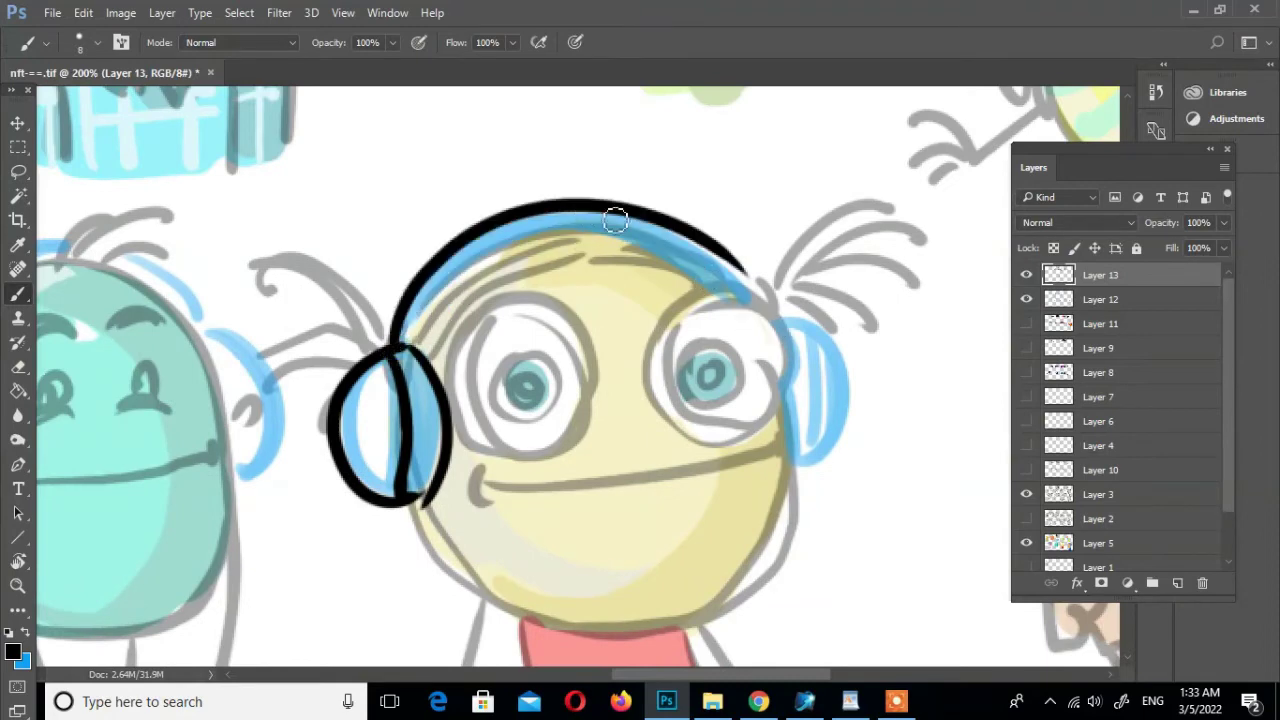
pyautogui.moveTo(617, 214); pyautogui.dragTo(430, 370)
pyautogui.moveTo(799, 360)
pyautogui.mouseDown()
pyautogui.moveTo(706, 260)
pyautogui.moveTo(698, 365)
pyautogui.mouseUp()
pyautogui.moveTo(684, 222); pyautogui.dragTo(722, 382)
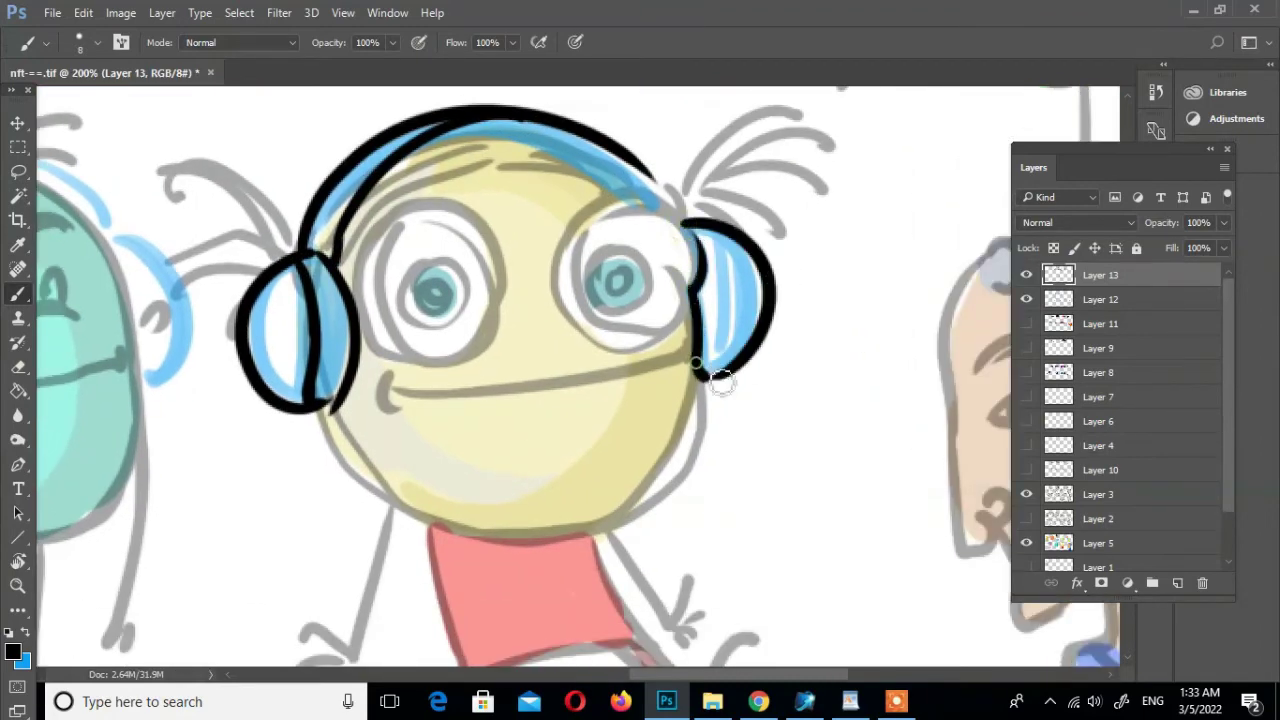
pyautogui.moveTo(720, 235); pyautogui.dragTo(712, 365)
# Ink the old man's headband and headphone cup in black
pyautogui.moveTo(712, 365); pyautogui.dragTo(249, 308)
pyautogui.moveTo(585, 165)
pyautogui.mouseDown()
pyautogui.moveTo(662, 268)
pyautogui.moveTo(680, 258)
pyautogui.moveTo(770, 395)
pyautogui.mouseUp()
pyautogui.moveTo(683, 262); pyautogui.dragTo(728, 363)
pyautogui.moveTo(710, 300); pyautogui.dragTo(751, 408)
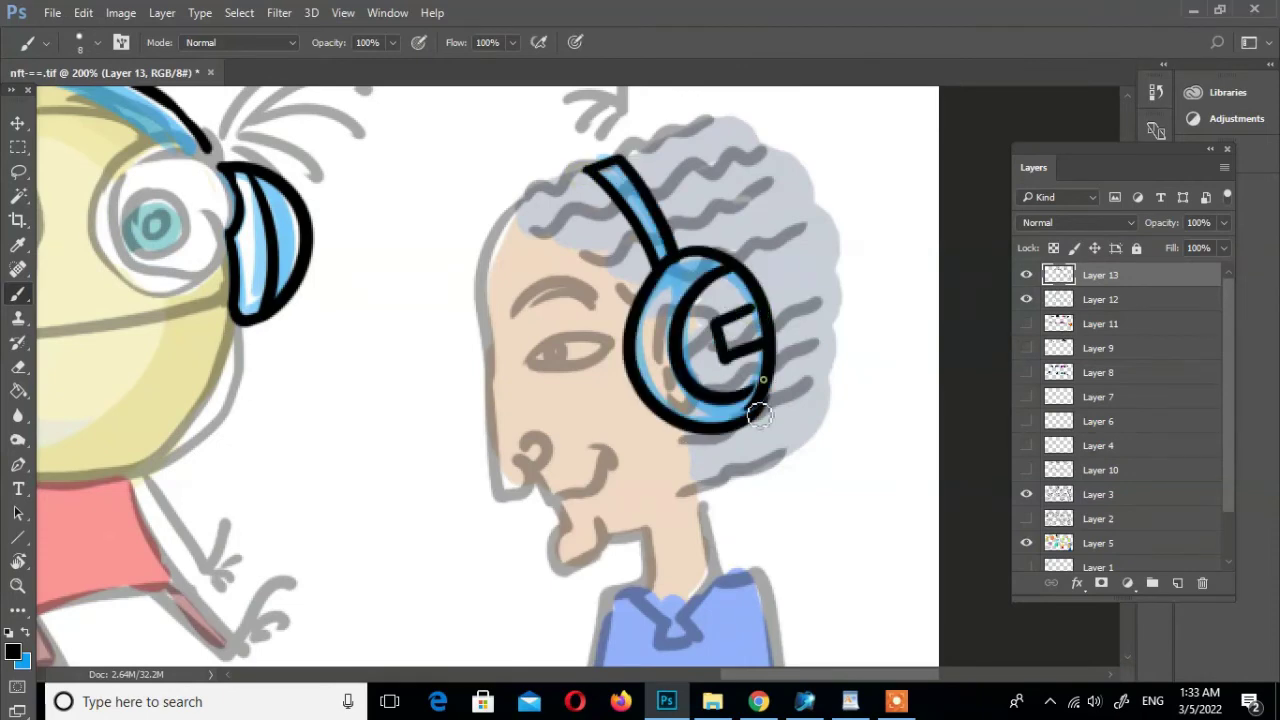
# Ink the cyan character's headphone cups and headband in black
pyautogui.moveTo(55, 187); pyautogui.dragTo(753, 228)
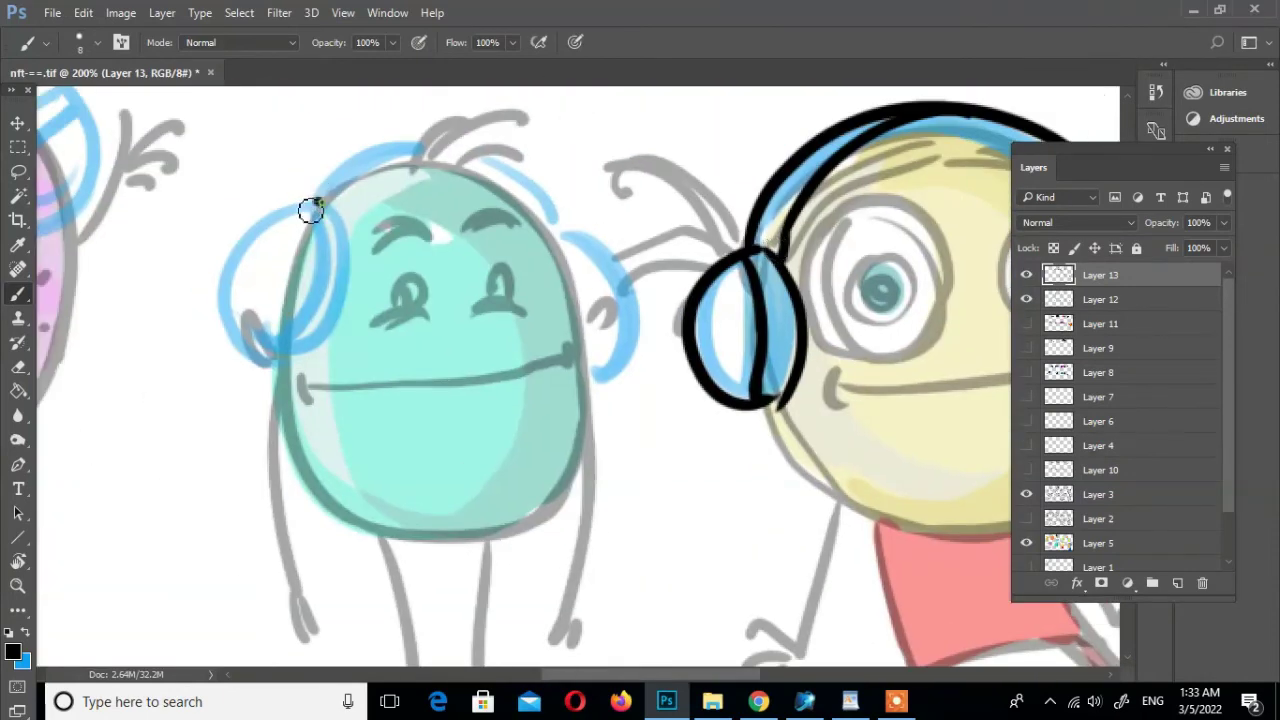
pyautogui.moveTo(310, 210)
pyautogui.mouseDown()
pyautogui.moveTo(328, 212)
pyautogui.moveTo(285, 372)
pyautogui.moveTo(437, 140)
pyautogui.mouseUp()
pyautogui.moveTo(465, 153)
pyautogui.mouseDown()
pyautogui.moveTo(551, 209)
pyautogui.moveTo(575, 393)
pyautogui.mouseUp()
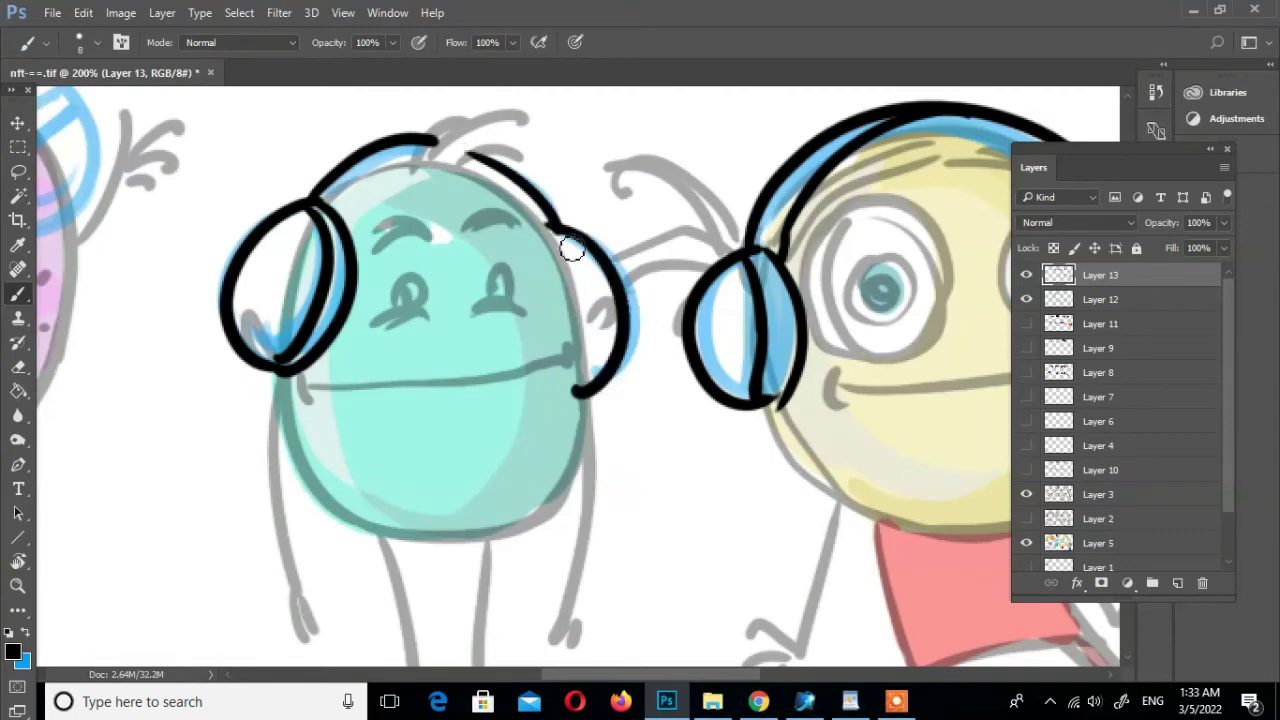
pyautogui.moveTo(543, 222); pyautogui.dragTo(589, 385)
# Ink the fish's glasses over its blue sketch in black
pyautogui.scroll(-2, 268, 358)
pyautogui.scroll(-4, 250, 380)
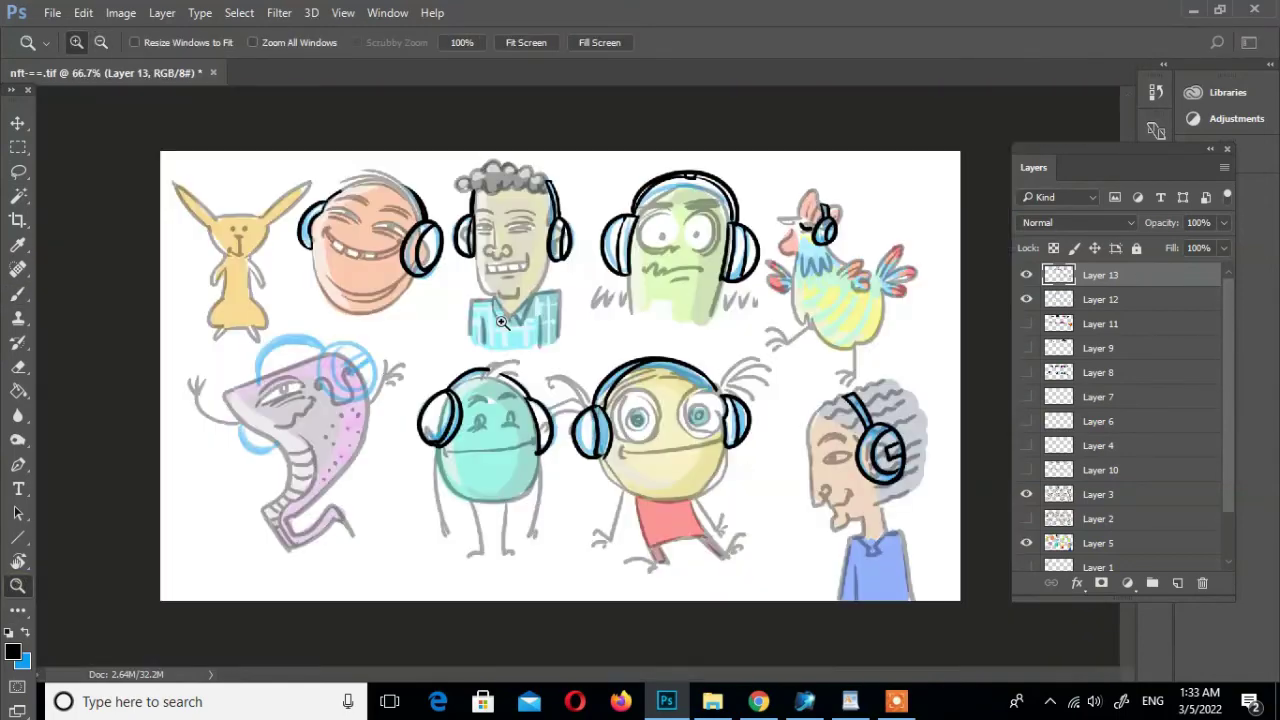
pyautogui.scroll(3, 220, 410)
pyautogui.scroll(3, 217, 420)
pyautogui.click(18, 293)
pyautogui.hscroll(-2, 220, 340)
pyautogui.moveTo(425, 268)
pyautogui.mouseDown()
pyautogui.moveTo(229, 346)
pyautogui.moveTo(445, 262)
pyautogui.mouseUp()
pyautogui.moveTo(430, 270)
pyautogui.mouseDown()
pyautogui.moveTo(577, 297)
pyautogui.moveTo(525, 291)
pyautogui.moveTo(548, 392)
pyautogui.mouseUp()
pyautogui.moveTo(525, 278); pyautogui.dragTo(500, 320)
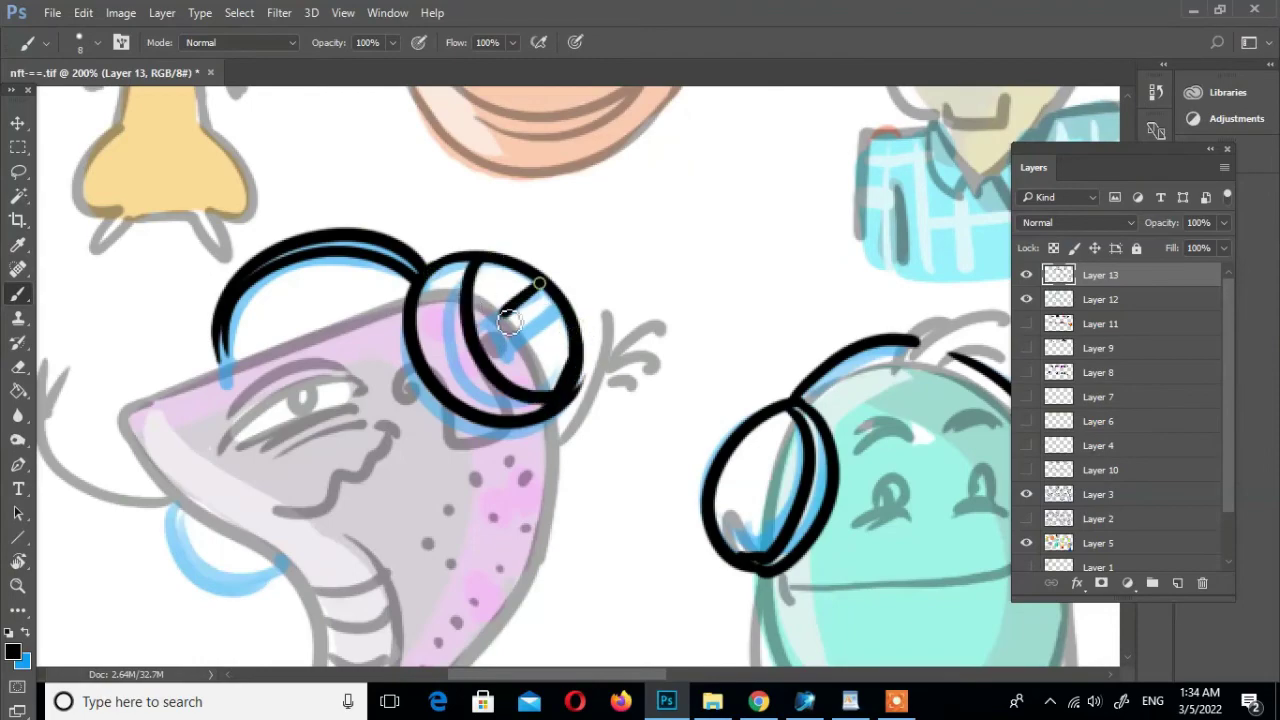
# Trace the fish's mouth in black, then zoom the sheet to 100%
pyautogui.scroll(-2, 316, 287)
pyautogui.hscroll(-2, 316, 287)
pyautogui.moveTo(282, 437); pyautogui.dragTo(375, 492)
pyautogui.press('z')
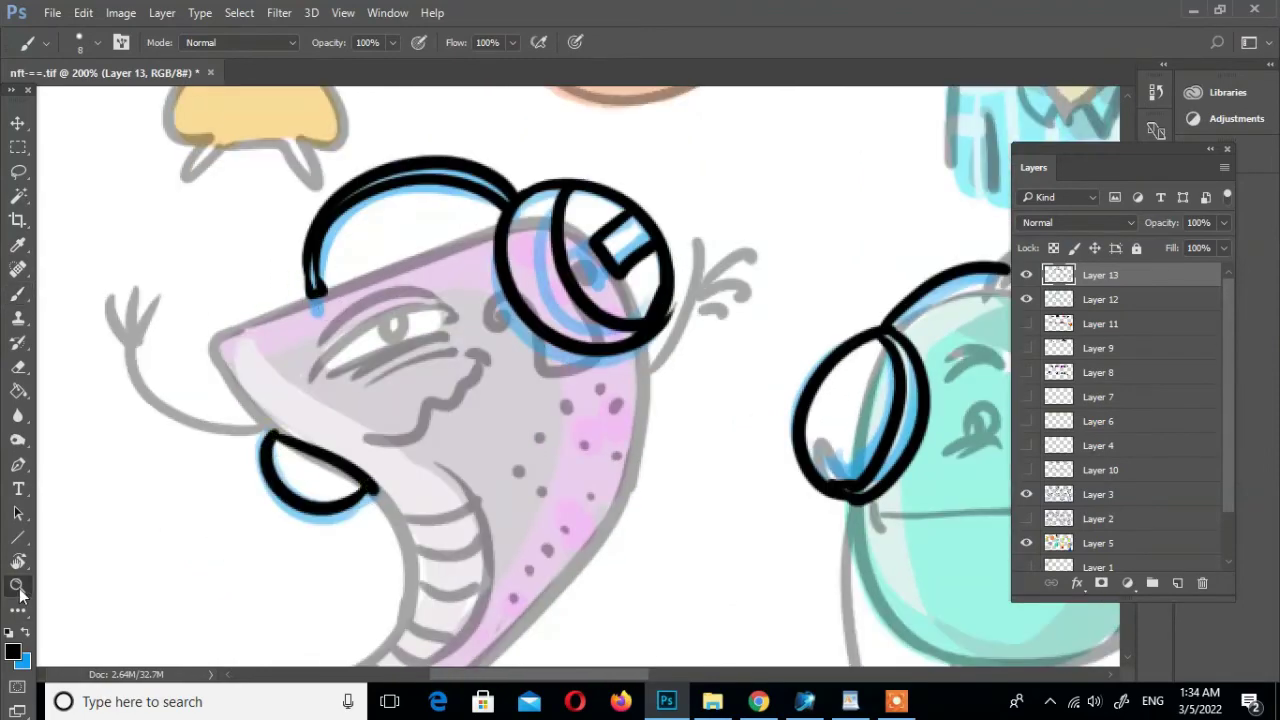
pyautogui.scroll(-2, 392, 365)
pyautogui.click(392, 365)
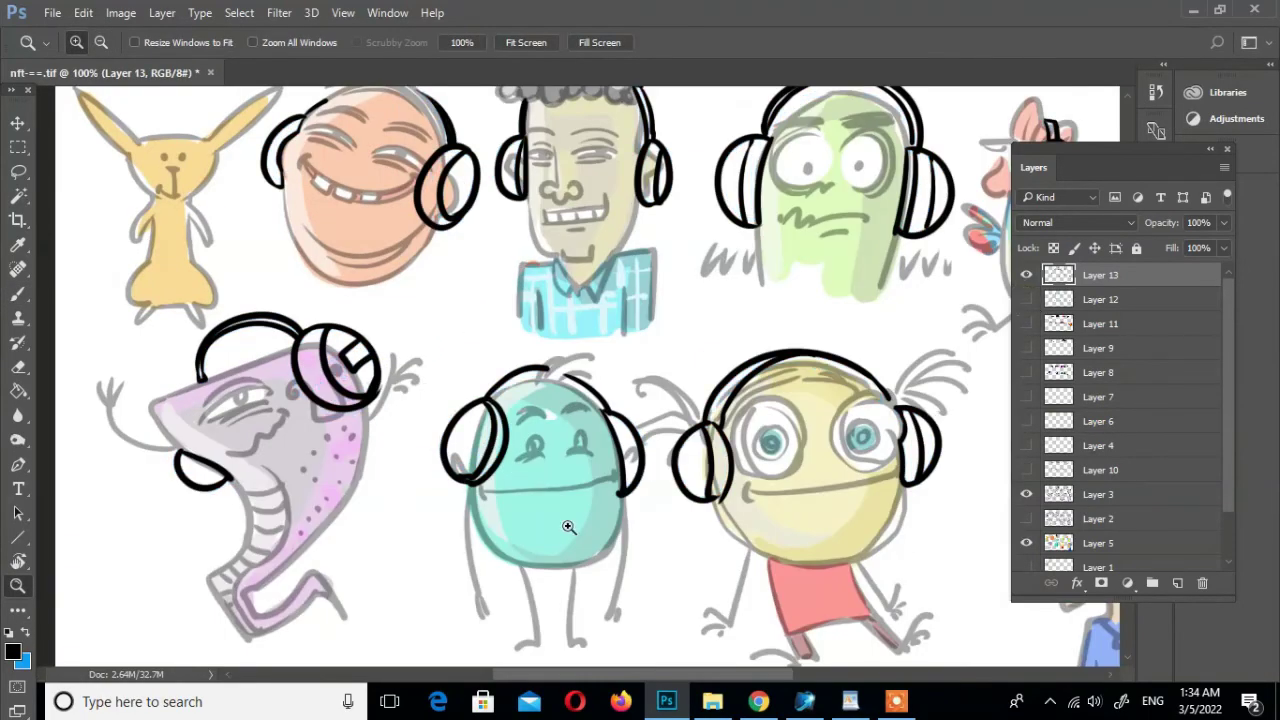
# Fill the purple creature's headphone cup with red using the Paint Bucket
pyautogui.press('b')
pyautogui.click(14, 651)
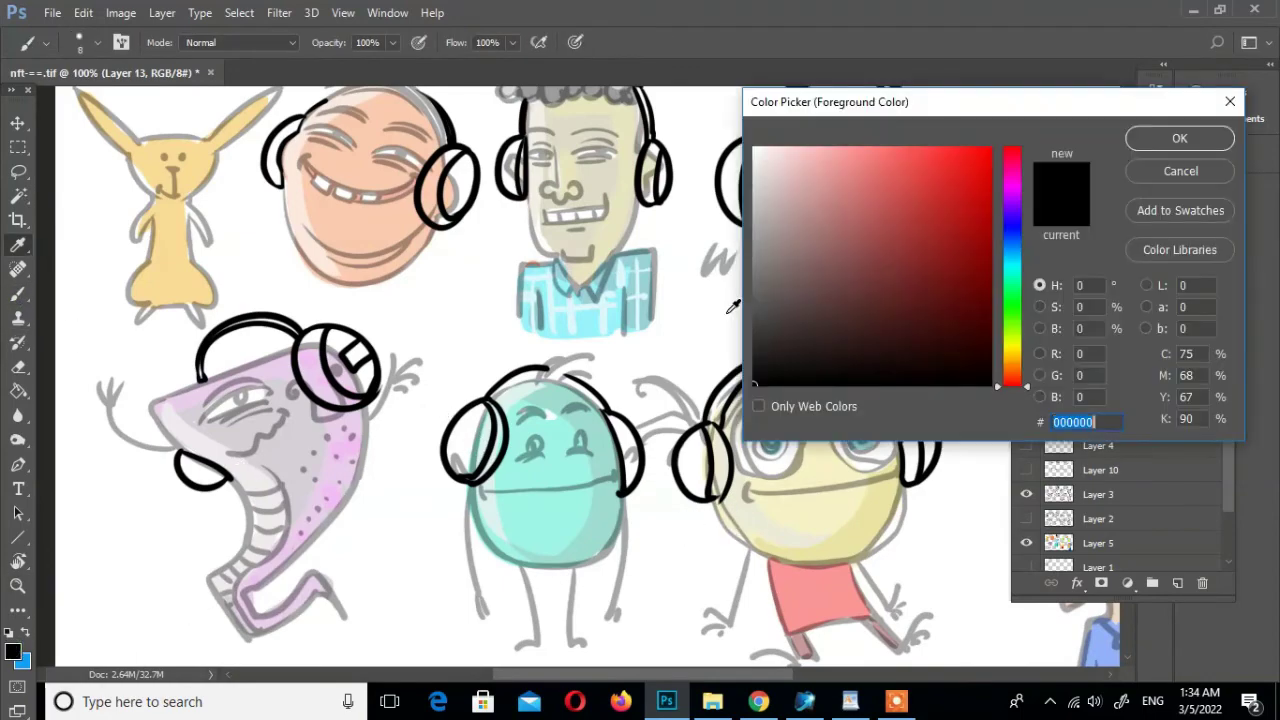
pyautogui.press('Escape')
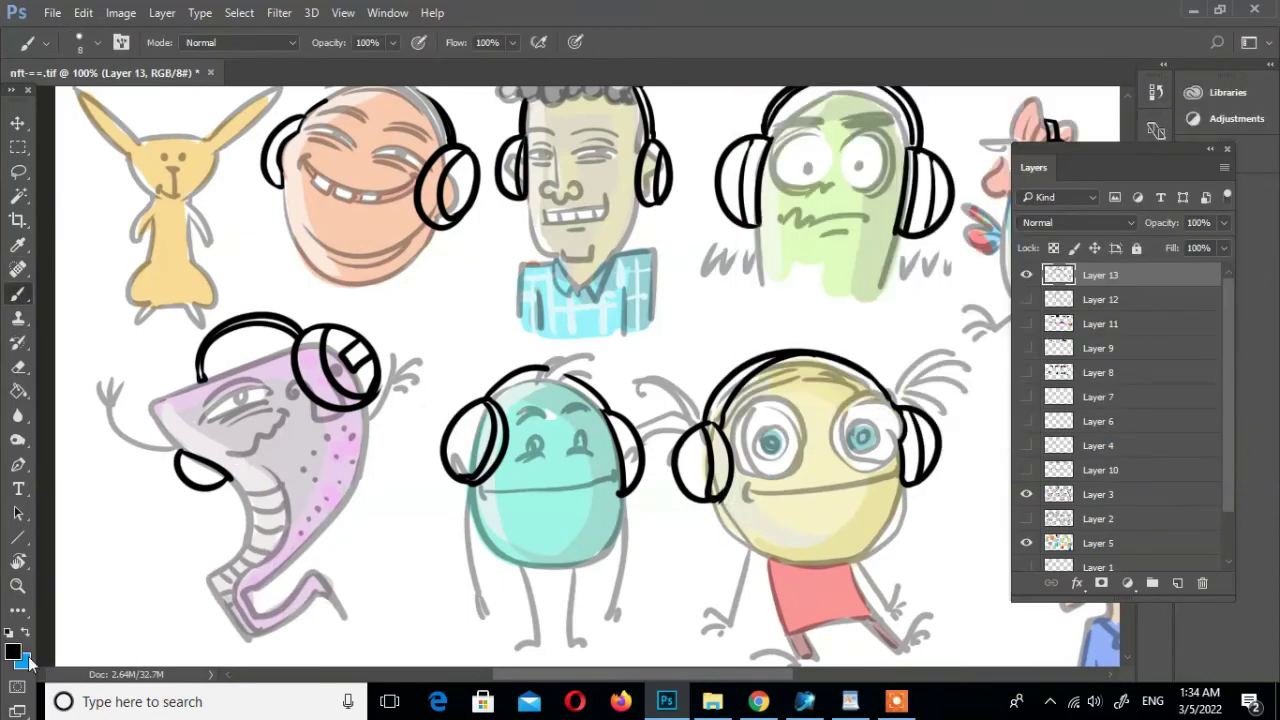
pyautogui.click(14, 651)
pyautogui.click(1177, 134)
pyautogui.press('g')
pyautogui.click(340, 388)
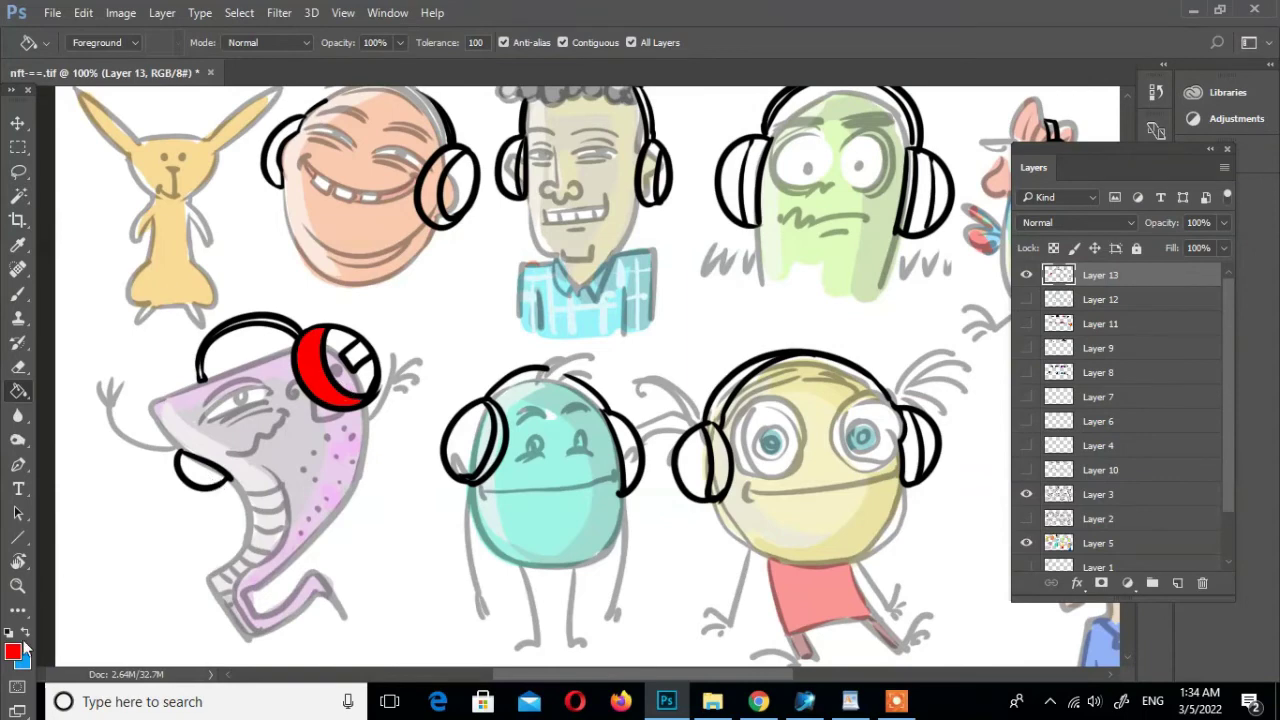
# Fill the inner ear cup section yellow and the purple creature's mouth red
pyautogui.click(14, 651)
pyautogui.click(1011, 345)
pyautogui.click(1168, 134)
pyautogui.click(348, 378)
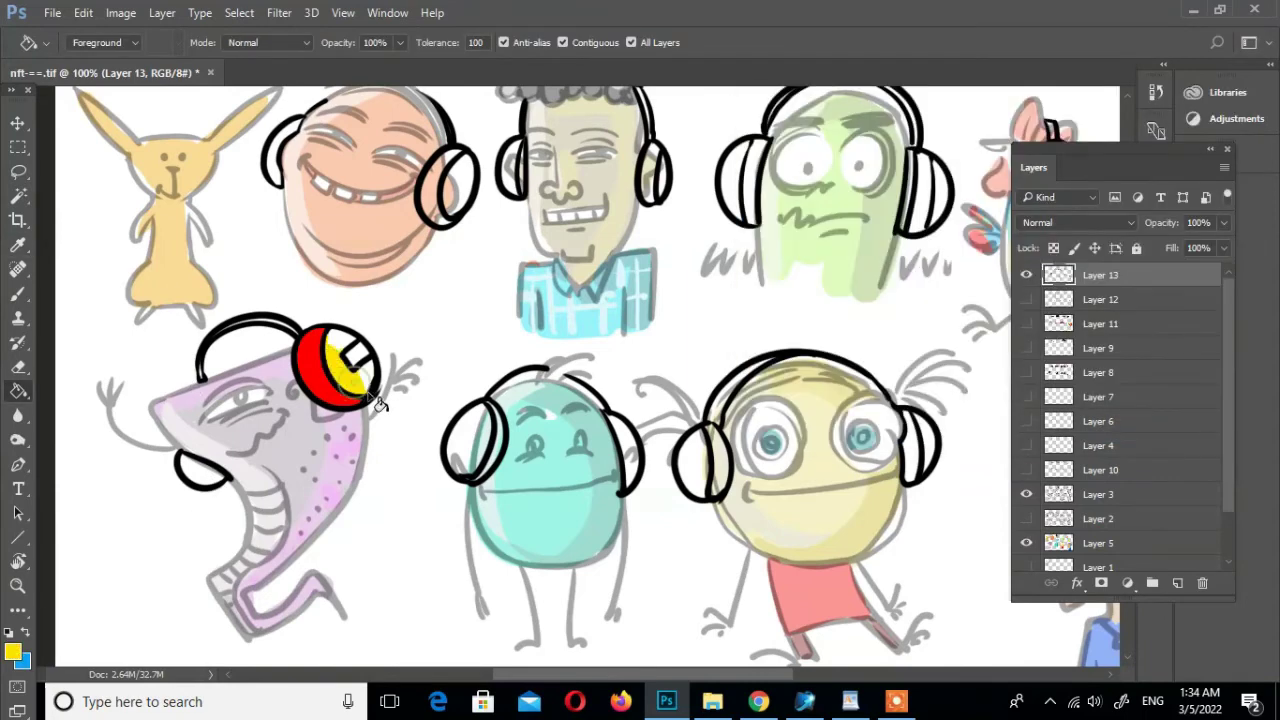
pyautogui.keyDown('alt'); pyautogui.click(320, 366); pyautogui.keyUp('alt')
pyautogui.click(205, 470)
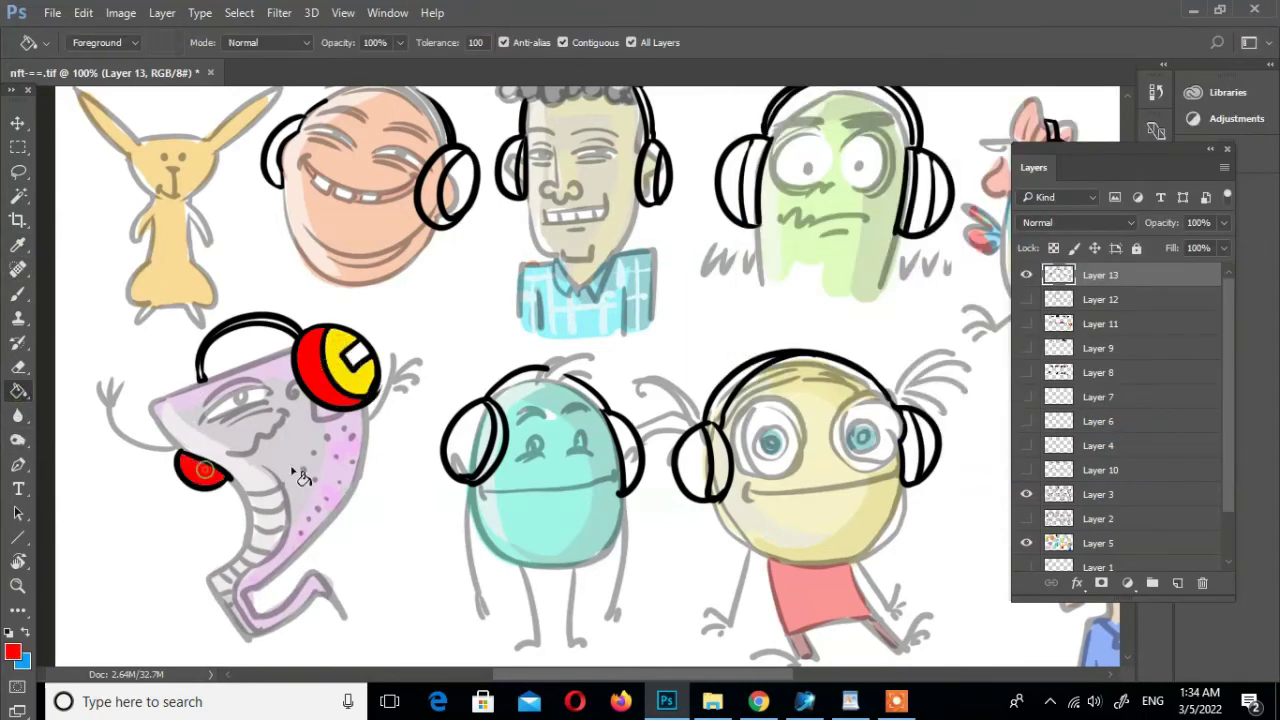
# Fill both of the teal character's ear cups with light blue
pyautogui.click(14, 651)
pyautogui.click(769, 357)
pyautogui.click(1166, 134)
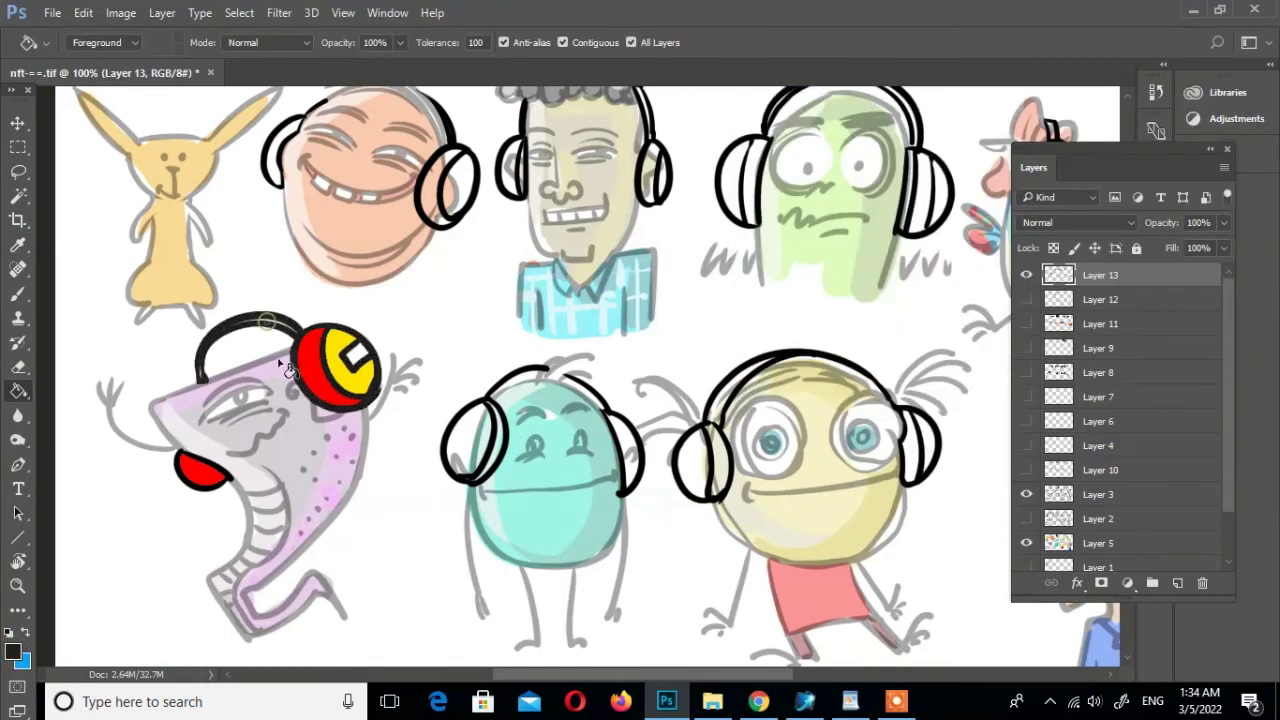
pyautogui.press('b')
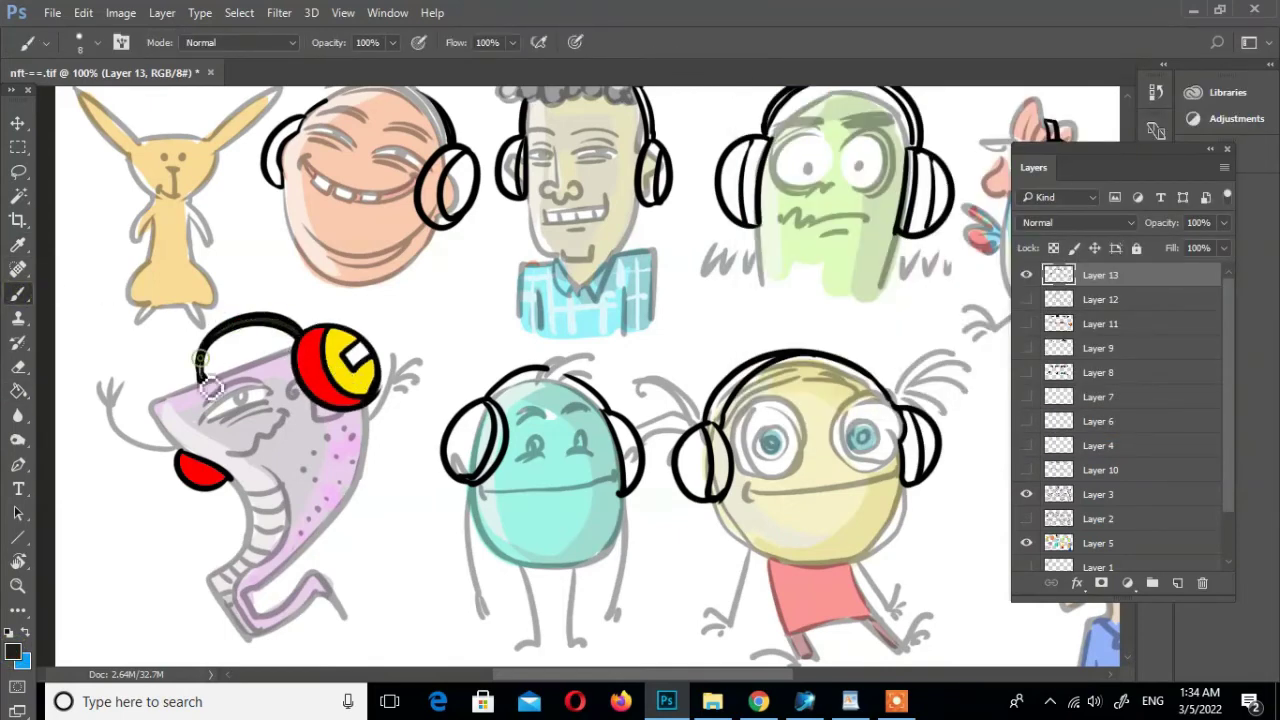
pyautogui.click(14, 651)
pyautogui.write('0da4f2')
pyautogui.click(1170, 134)
pyautogui.press('g')
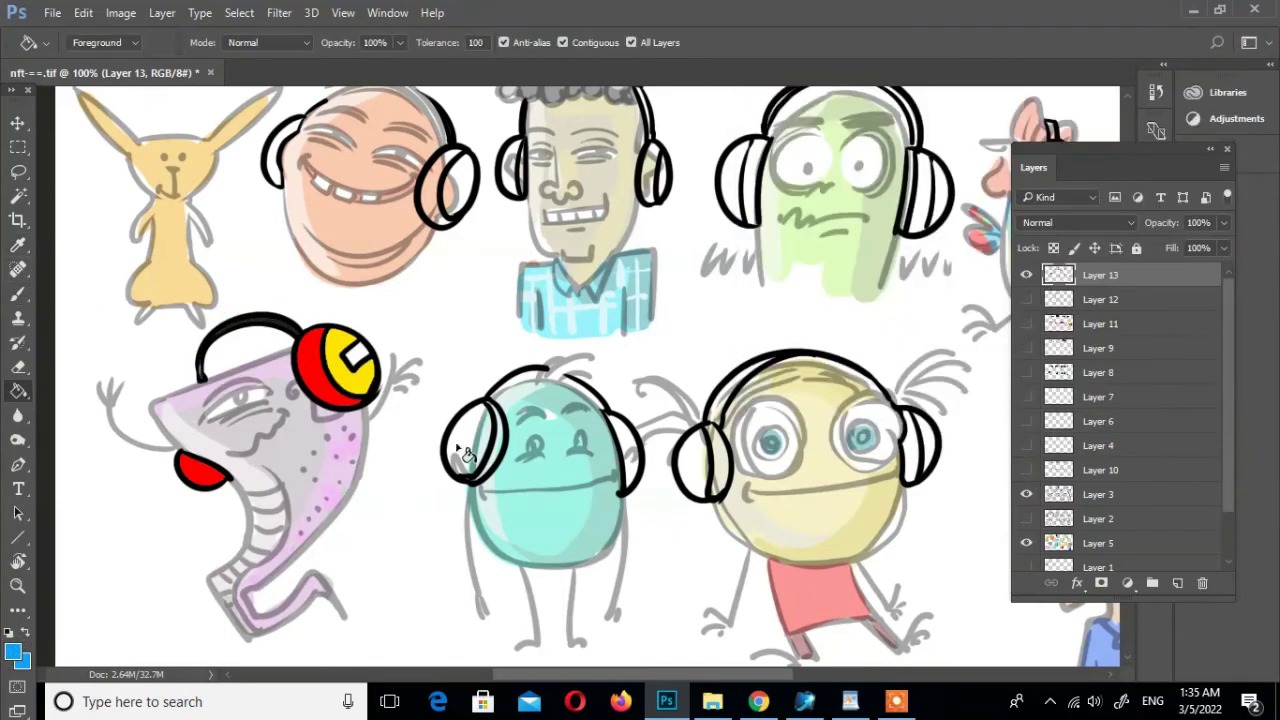
pyautogui.click(480, 450)
pyautogui.click(600, 429)
# Pick a darker blue, then brush a white highlight on the red ear cup
pyautogui.click(14, 651)
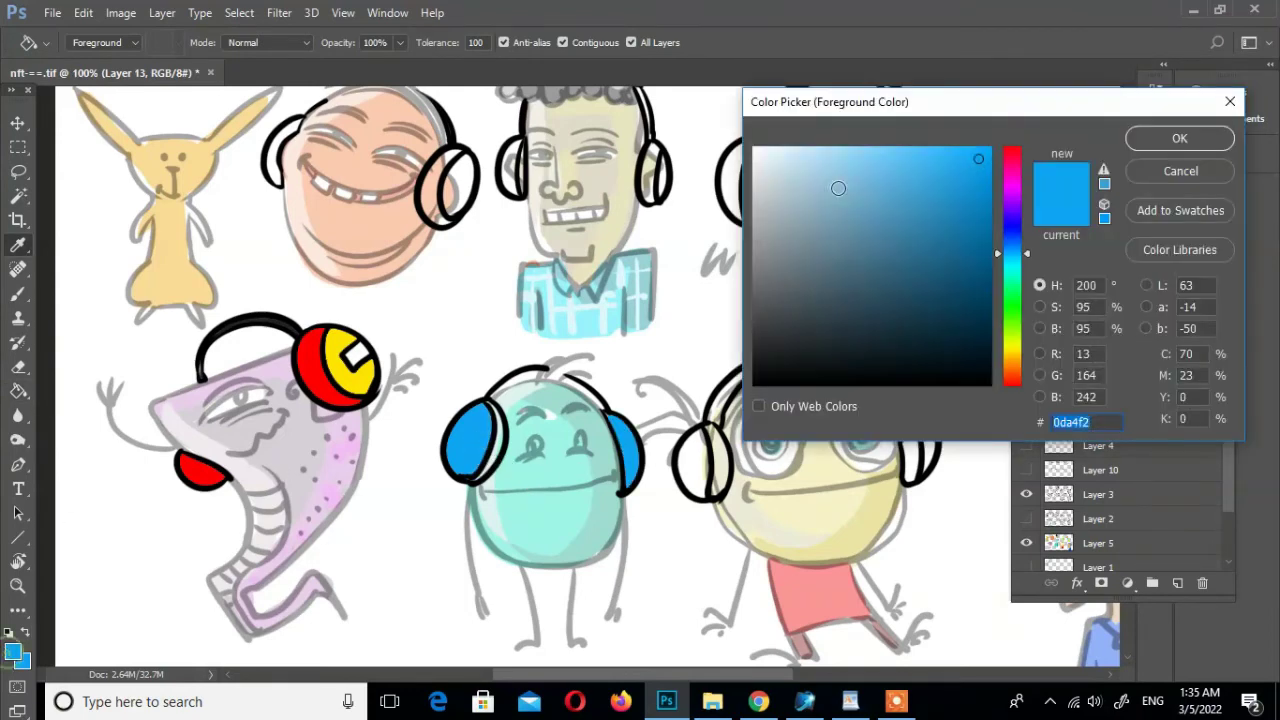
pyautogui.click(906, 248)
pyautogui.click(1162, 134)
pyautogui.press('b')
pyautogui.click(14, 651)
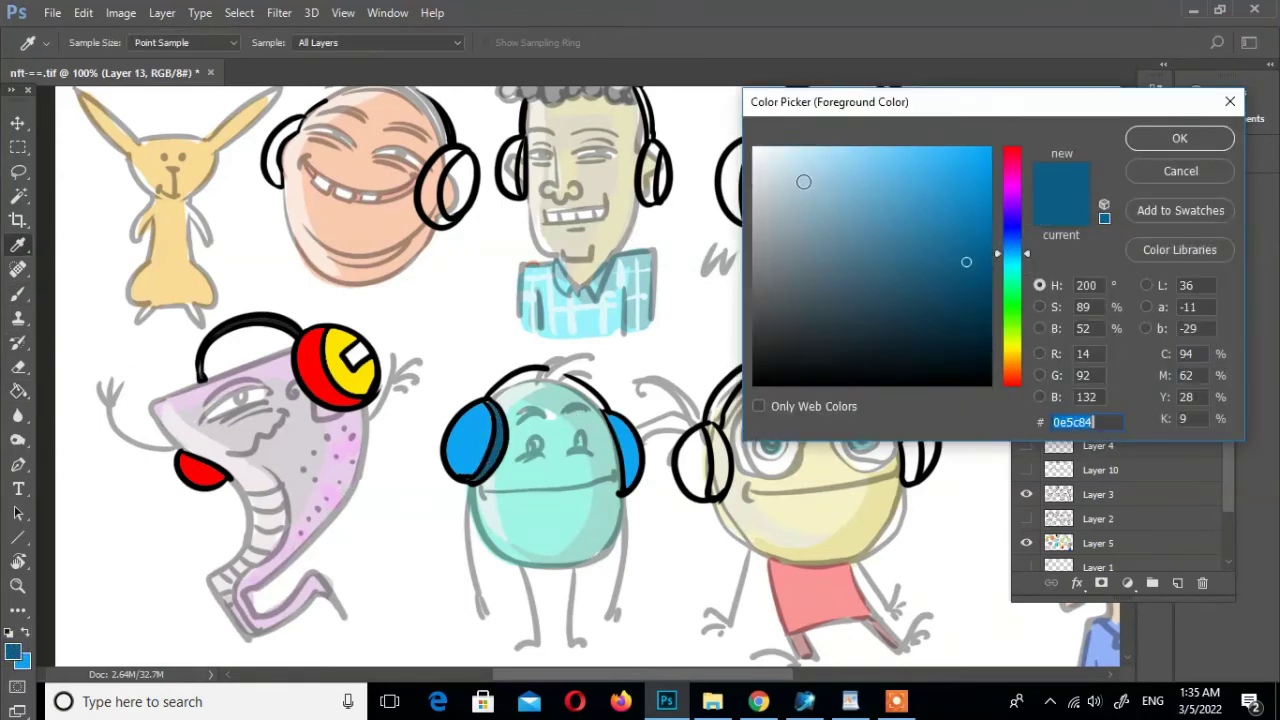
pyautogui.click(772, 160)
pyautogui.click(1170, 134)
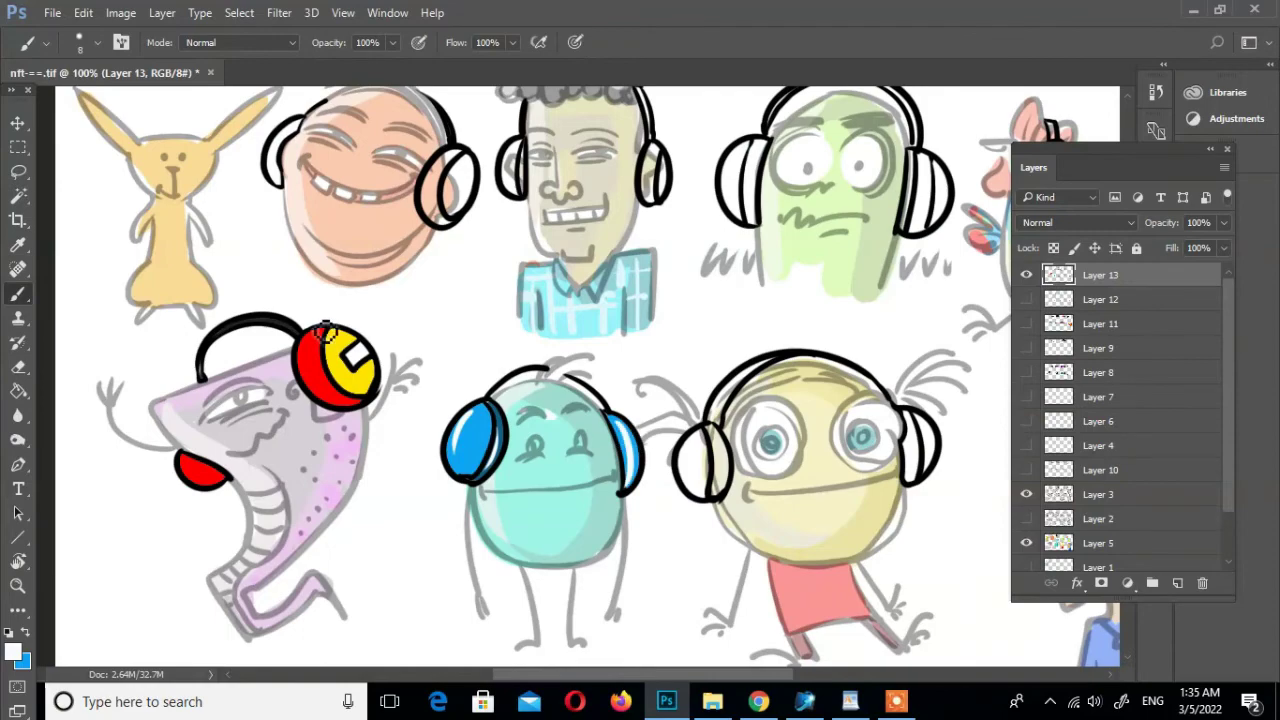
pyautogui.moveTo(325, 333); pyautogui.dragTo(312, 392)
# Set the foreground colour to brown in the Color Picker
pyautogui.press('i')
pyautogui.click(14, 651)
pyautogui.click(1012, 365)
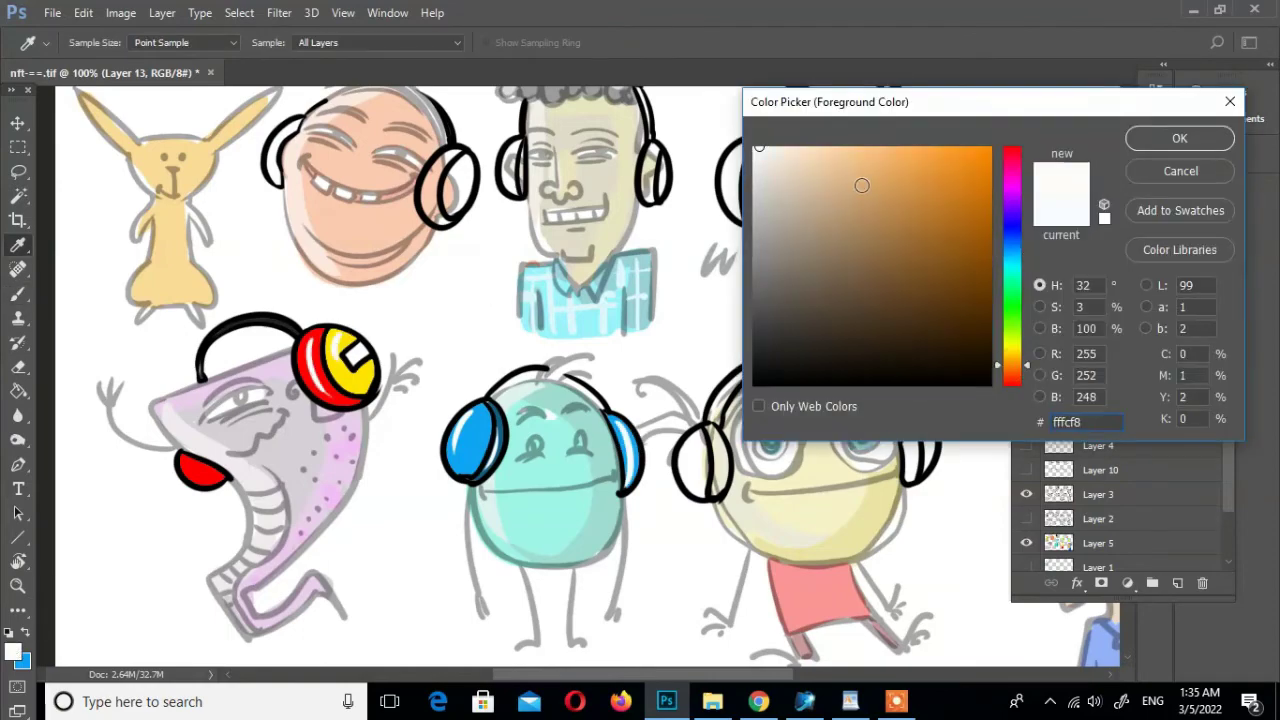
pyautogui.click(900, 241)
pyautogui.click(1179, 138)
# Fill both of the yellow character's headphone ear cups with bright green
pyautogui.press('g')
pyautogui.moveTo(946, 365); pyautogui.dragTo(811, 315)
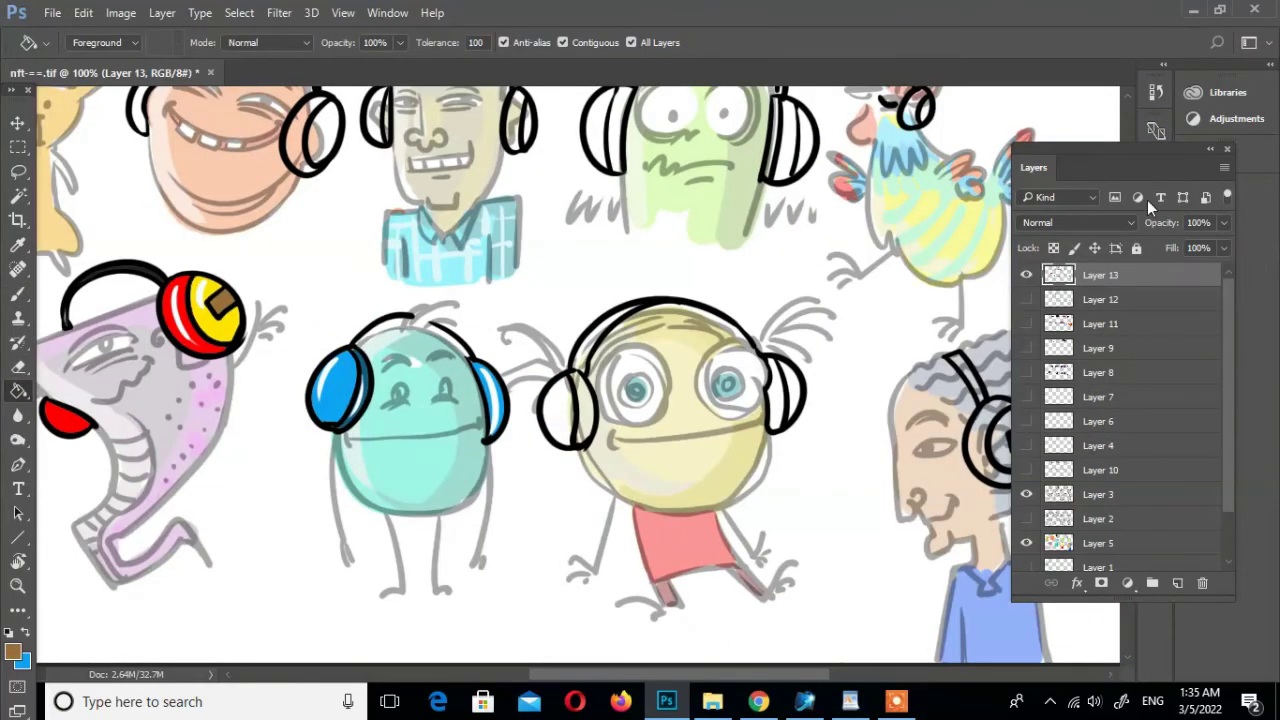
pyautogui.press('i')
pyautogui.click(14, 651)
pyautogui.click(1012, 300)
pyautogui.click(948, 176)
pyautogui.click(1179, 138)
pyautogui.press('g')
pyautogui.click(560, 410)
pyautogui.click(786, 392)
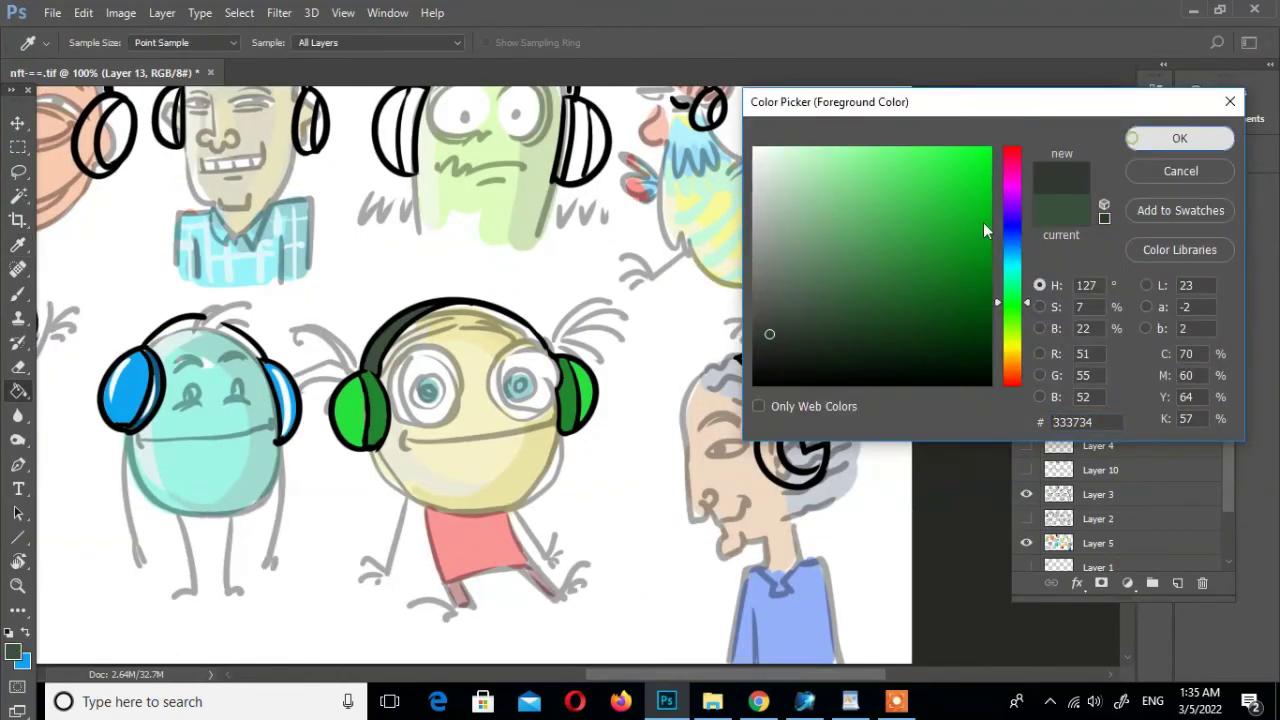
# Fill the old man's ear cup dark grey and the green monster's ear cups magenta/purple, undoing a stray background fill
pyautogui.click(806, 469)
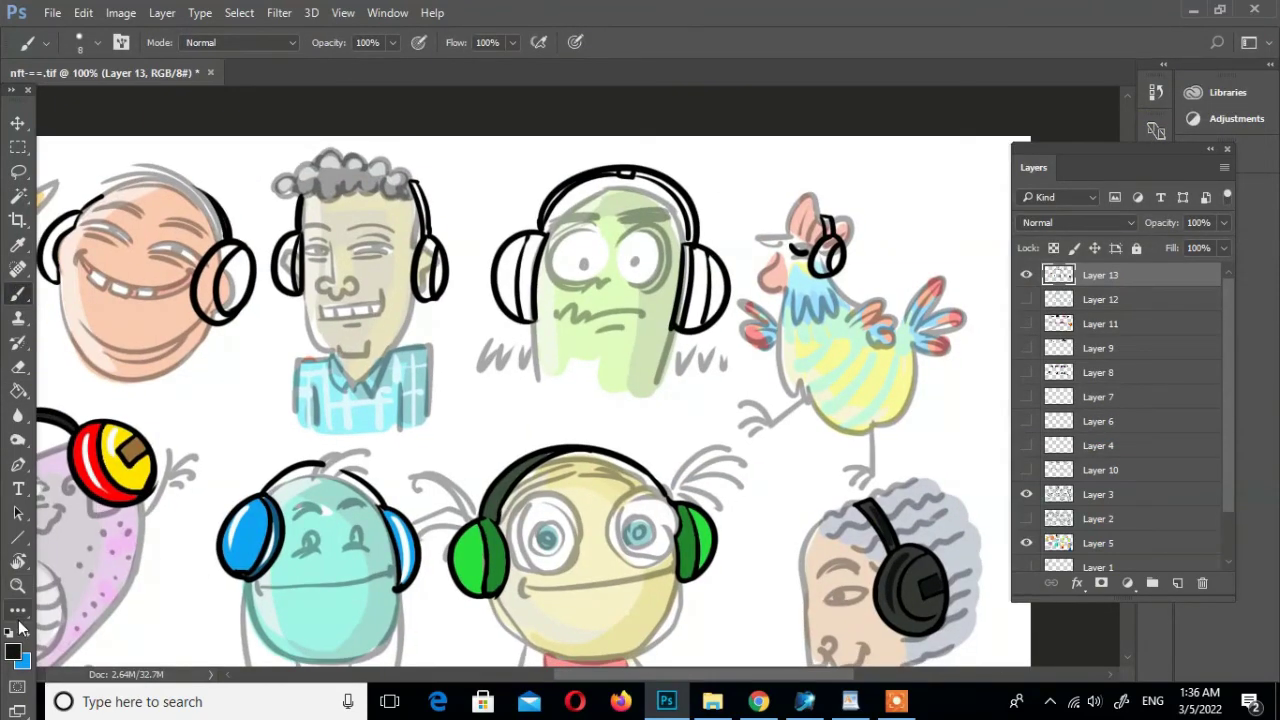
pyautogui.click(1014, 187)
pyautogui.click(1165, 136)
pyautogui.press('g')
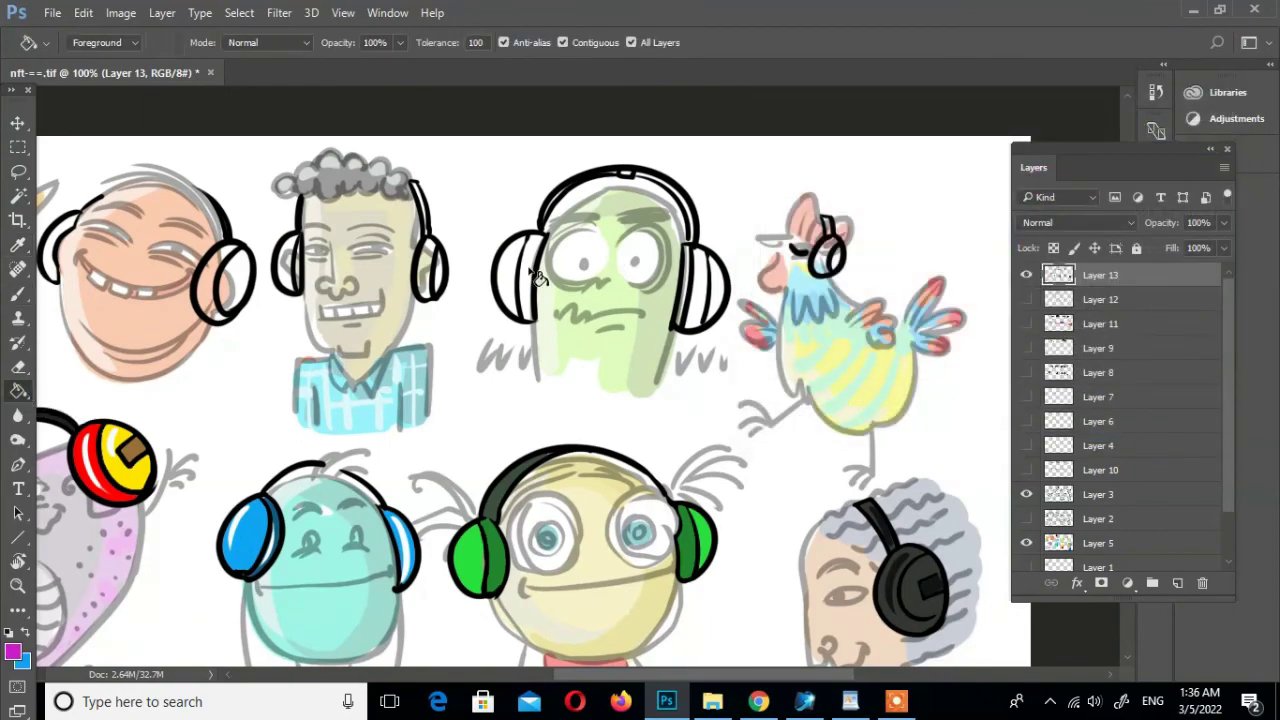
pyautogui.click(525, 280)
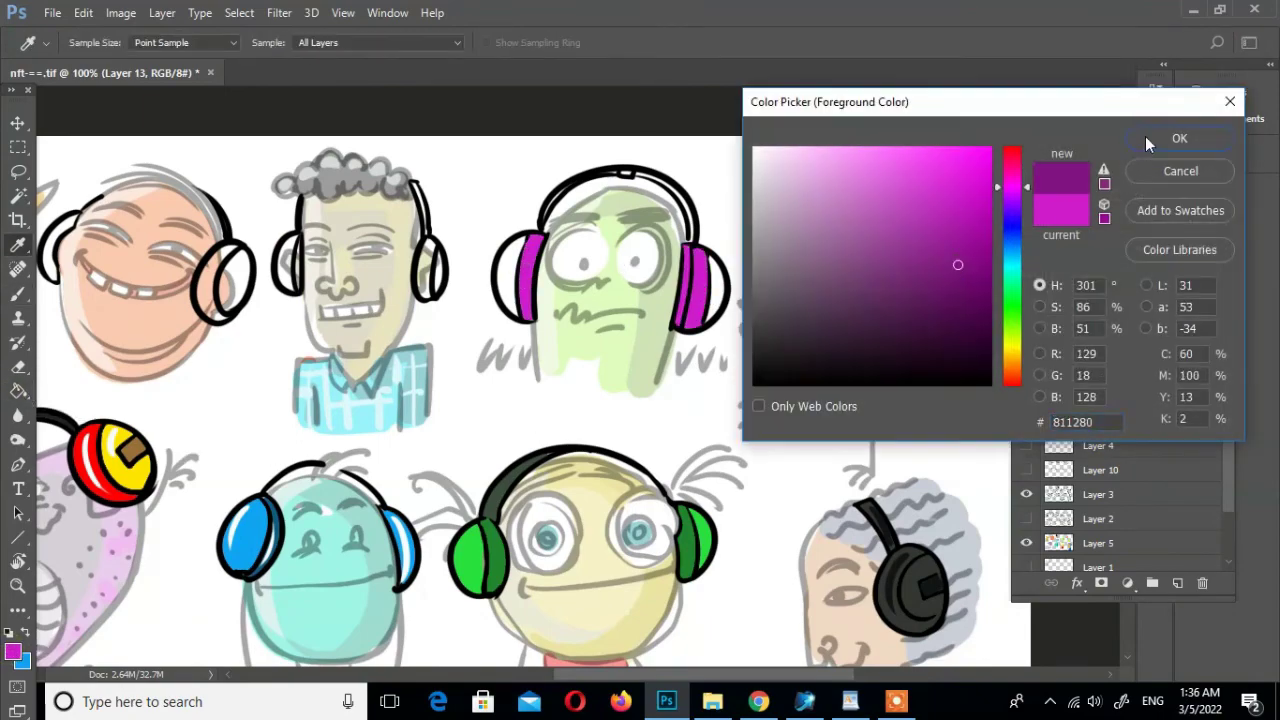
pyautogui.click(1157, 137)
pyautogui.click(733, 305)
pyautogui.hotkey('ctrl', 'z')
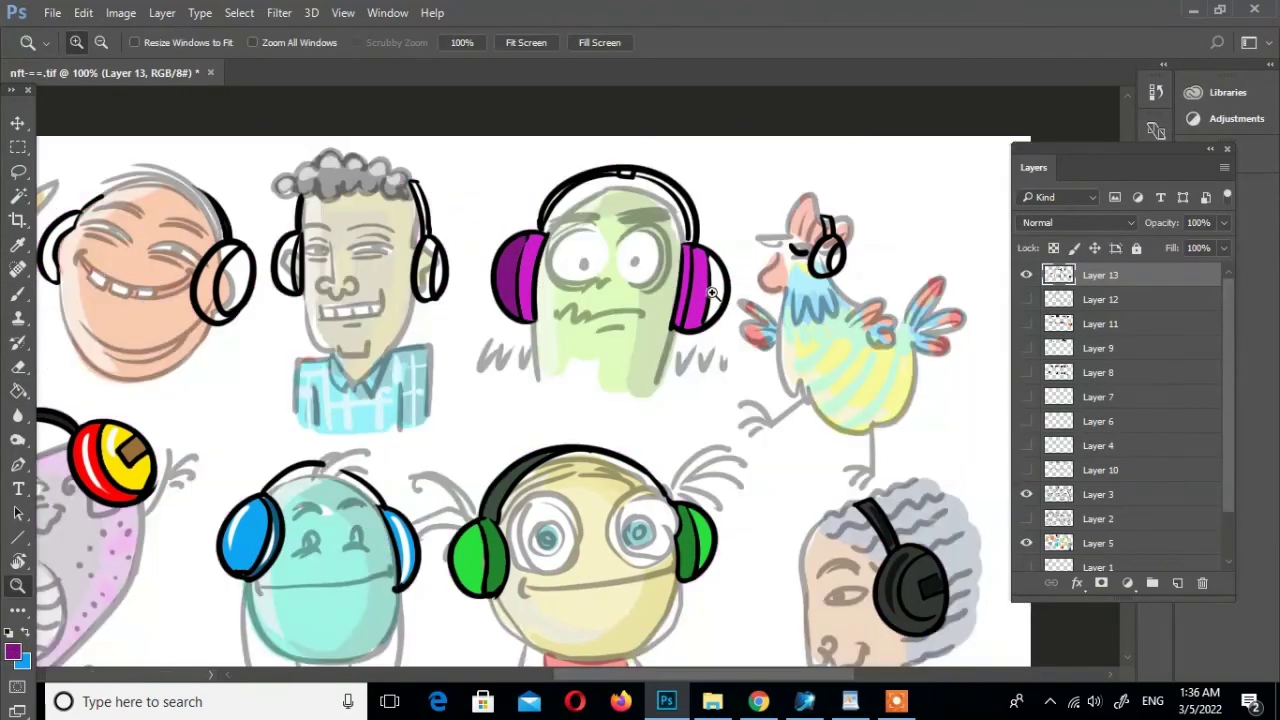
# Colour the curly-haired man's left and right ear cups orange
pyautogui.press('b')
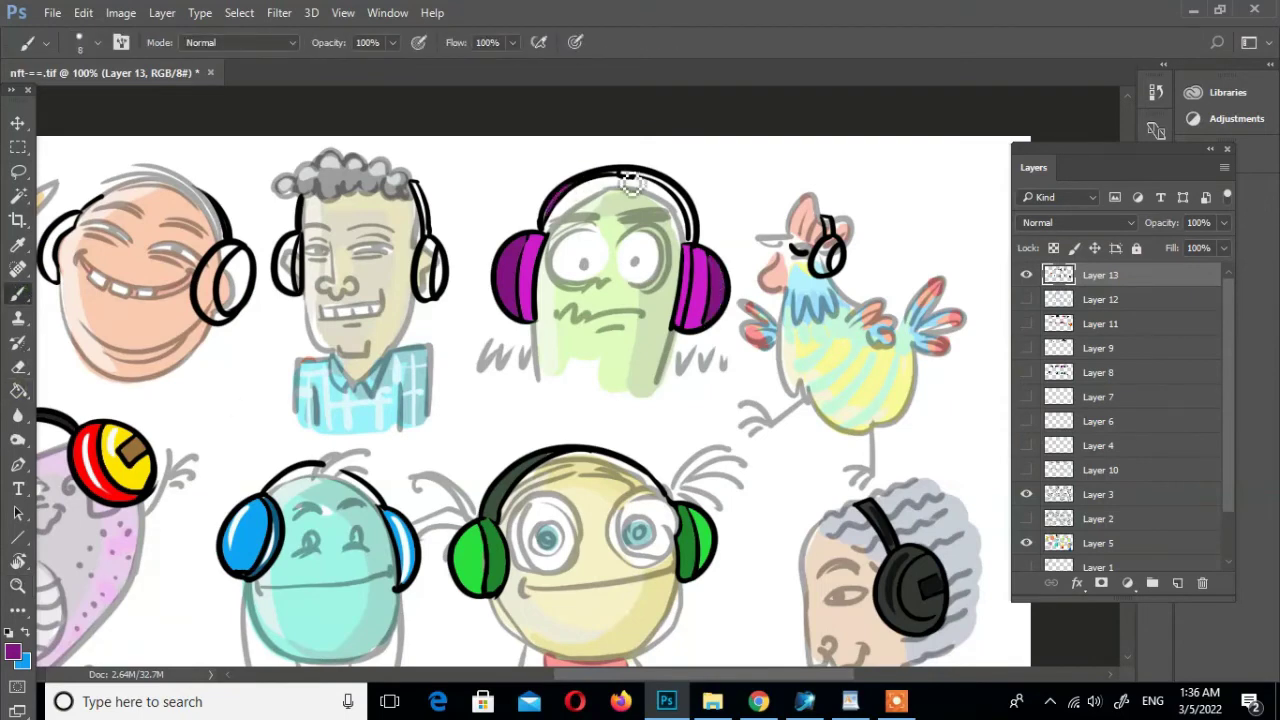
pyautogui.click(13, 651)
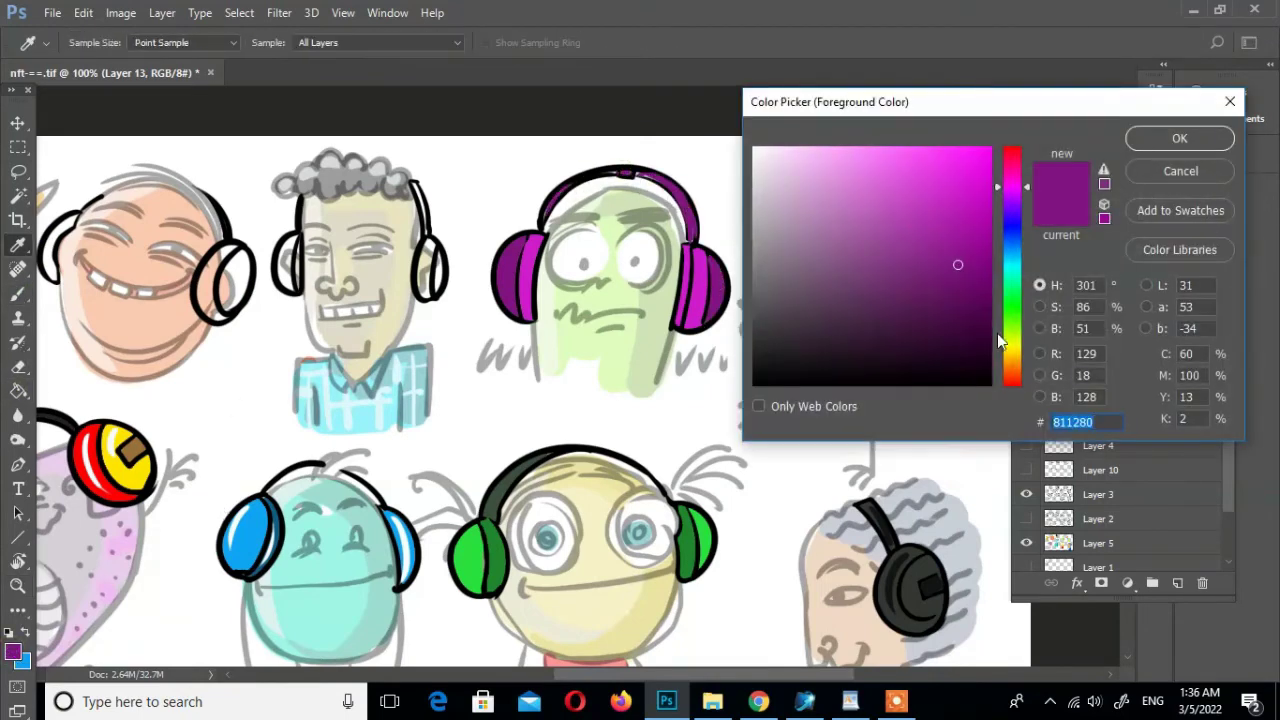
pyautogui.click(1013, 372)
pyautogui.click(974, 294)
pyautogui.press('Return')
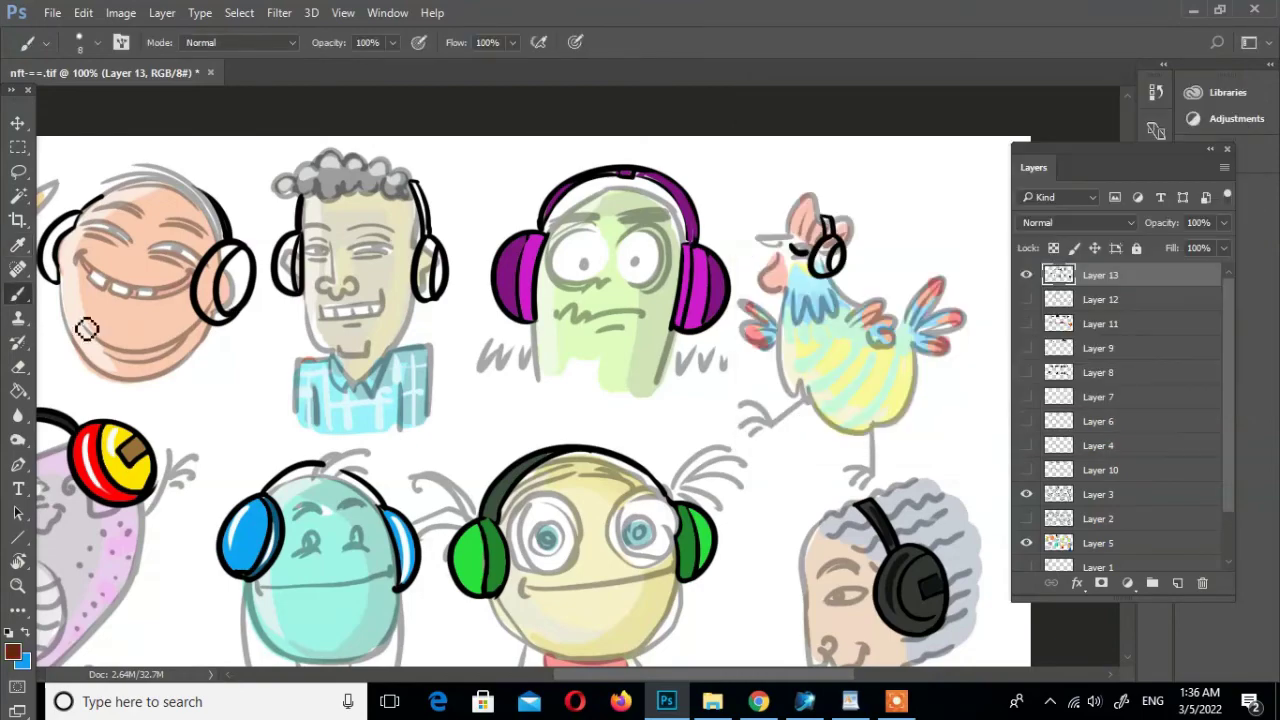
pyautogui.press('g')
pyautogui.click(440, 285)
pyautogui.press('b')
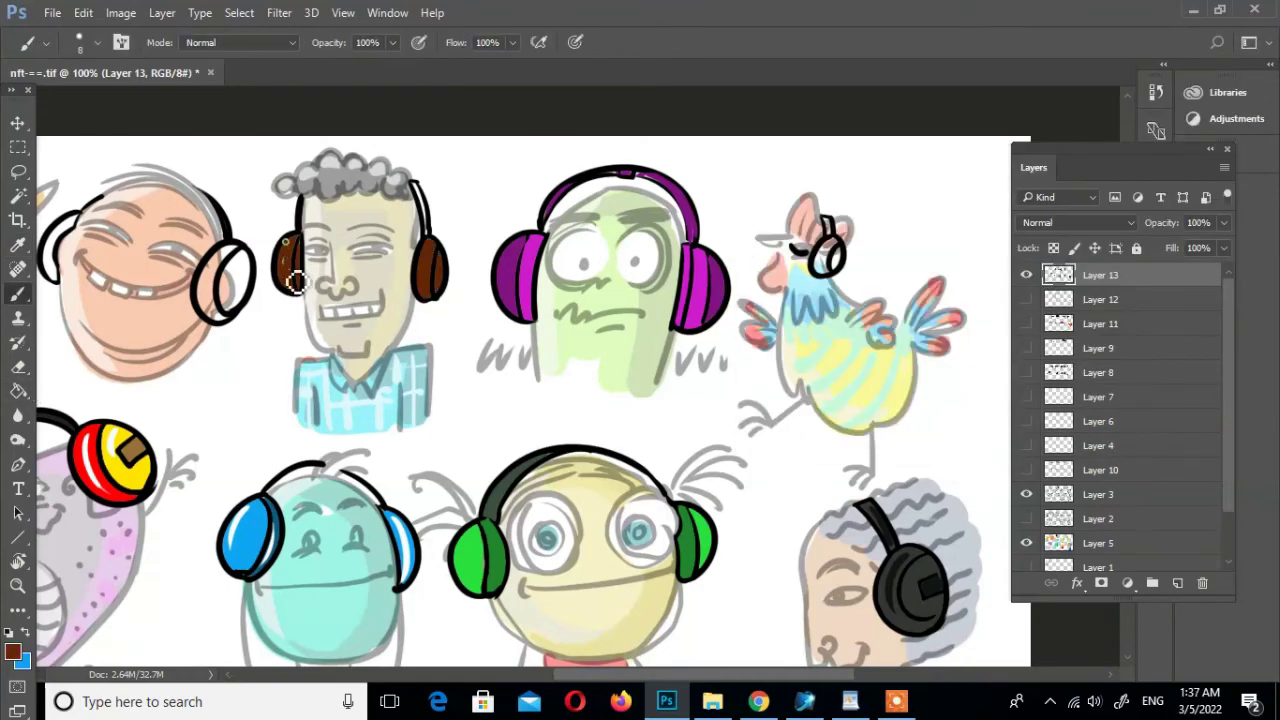
pyautogui.click(12, 651)
pyautogui.click(1174, 134)
pyautogui.moveTo(430, 250); pyautogui.dragTo(430, 290)
pyautogui.moveTo(290, 240); pyautogui.dragTo(295, 280)
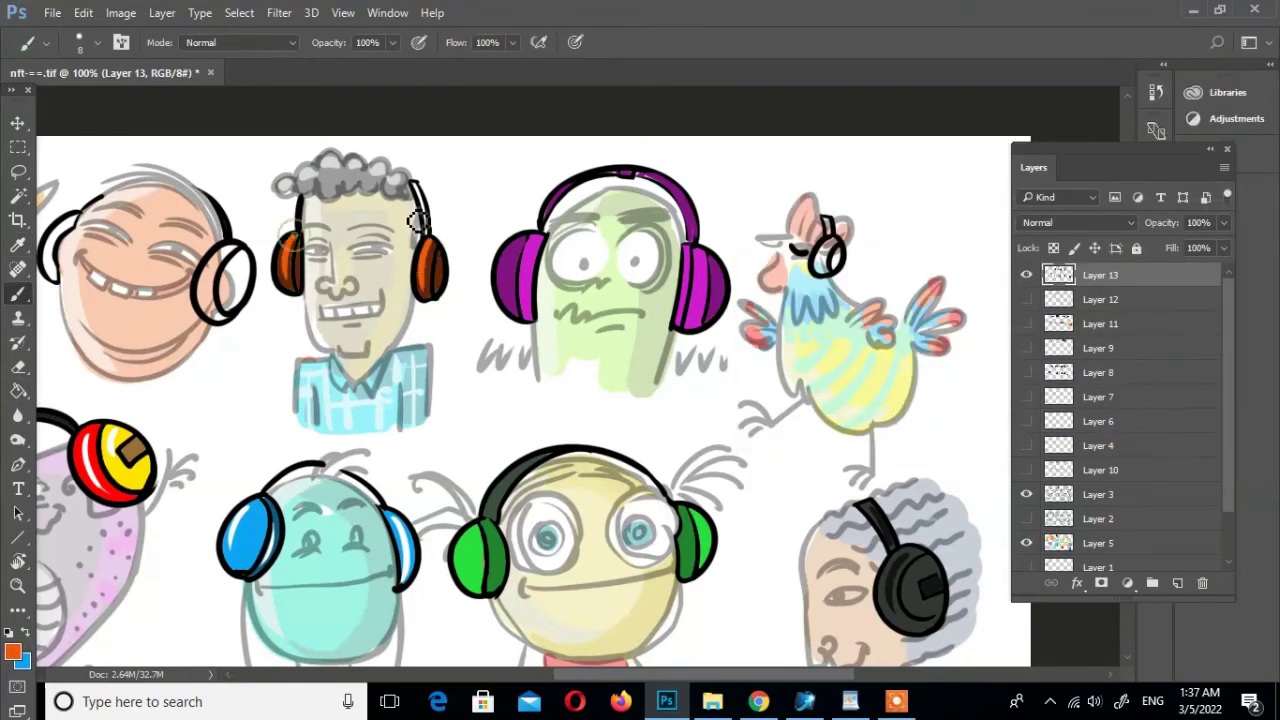
# Fill the smiling head's ear cups pink and brush white highlights onto them
pyautogui.moveTo(446, 326); pyautogui.dragTo(686, 286)
pyautogui.click(12, 651)
pyautogui.moveTo(1013, 300); pyautogui.dragTo(1014, 163)
pyautogui.click(1179, 138)
pyautogui.press('g')
pyautogui.click(296, 222)
pyautogui.click(460, 250)
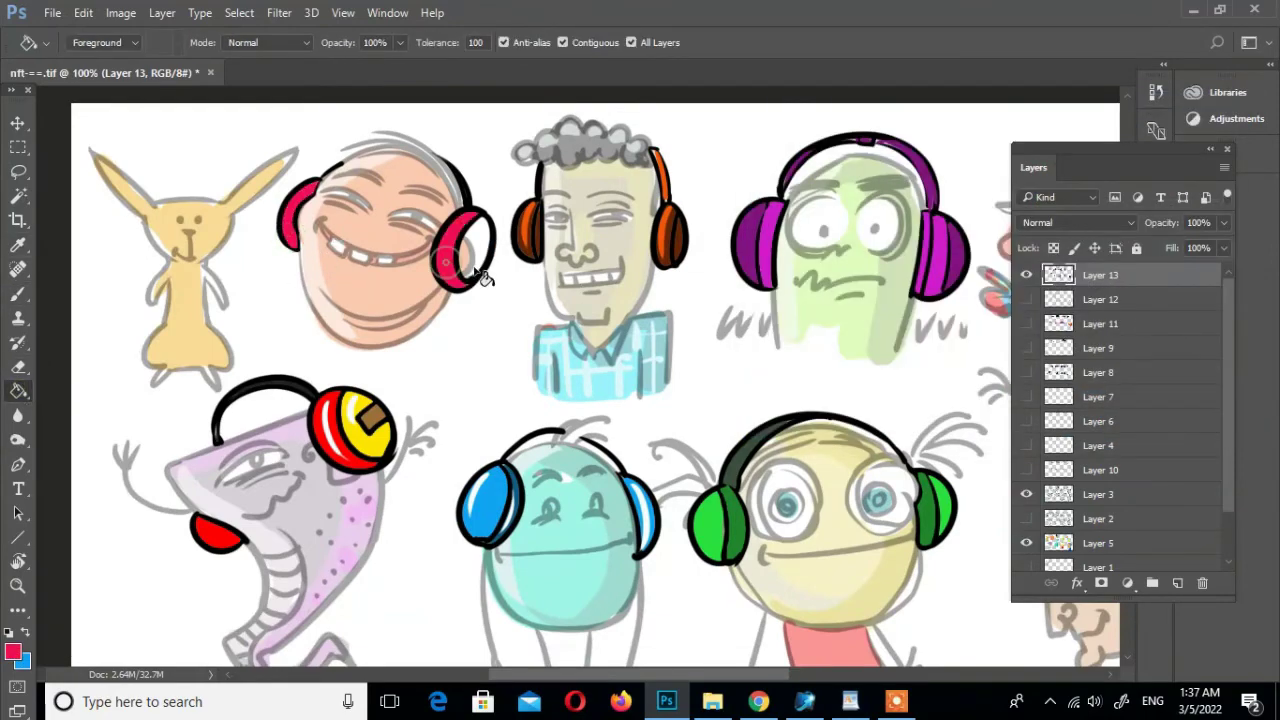
pyautogui.keyDown('alt'); pyautogui.click(268, 175); pyautogui.keyUp('alt')
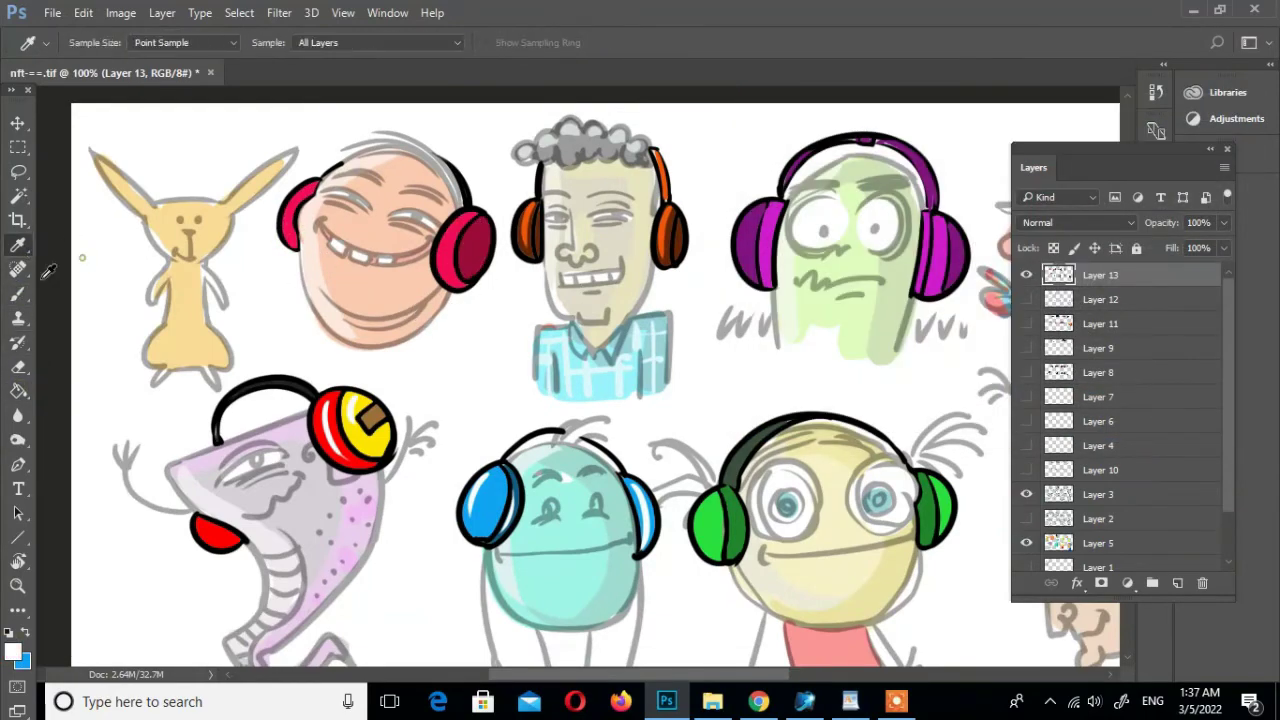
pyautogui.press('b')
pyautogui.moveTo(292, 188); pyautogui.dragTo(293, 252)
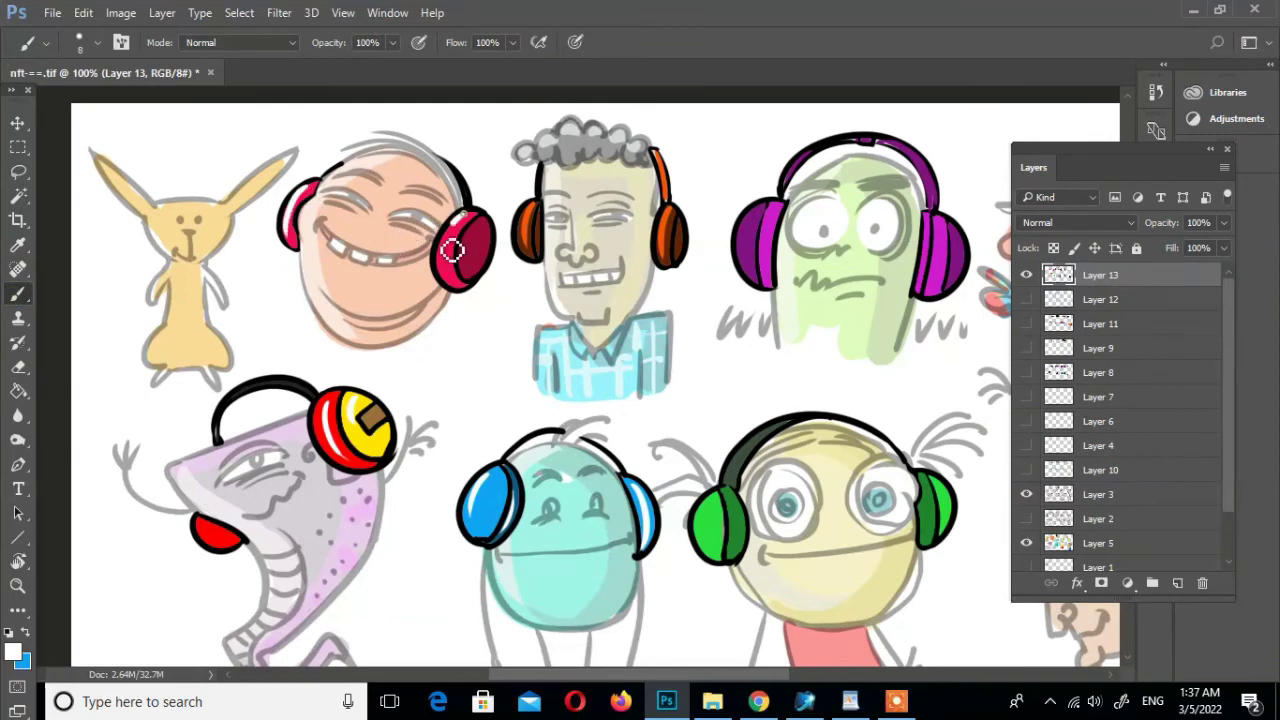
pyautogui.moveTo(451, 249); pyautogui.dragTo(458, 275)
# Zoom out to the whole sheet and hide headphone Layer 13 to compare with the sketch
pyautogui.press('z')
pyautogui.keyDown('alt'); pyautogui.click(604, 414); pyautogui.keyUp('alt')
pyautogui.click(604, 414)
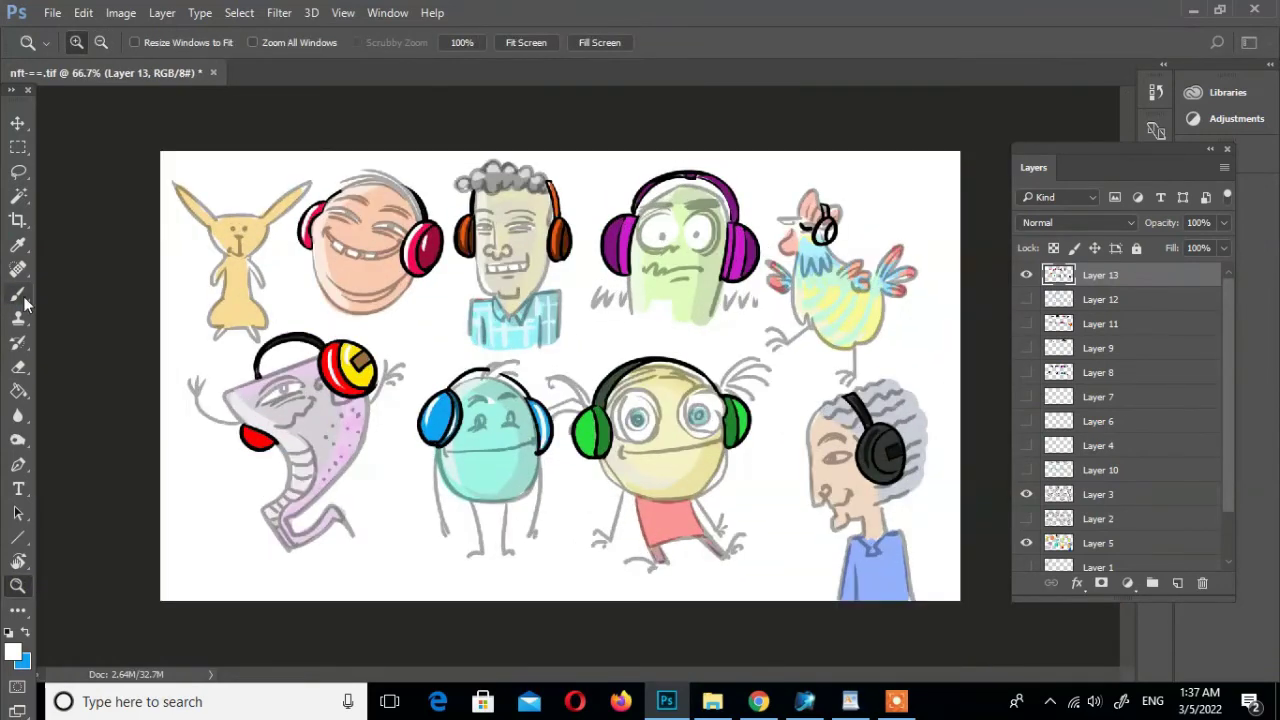
pyautogui.press('b')
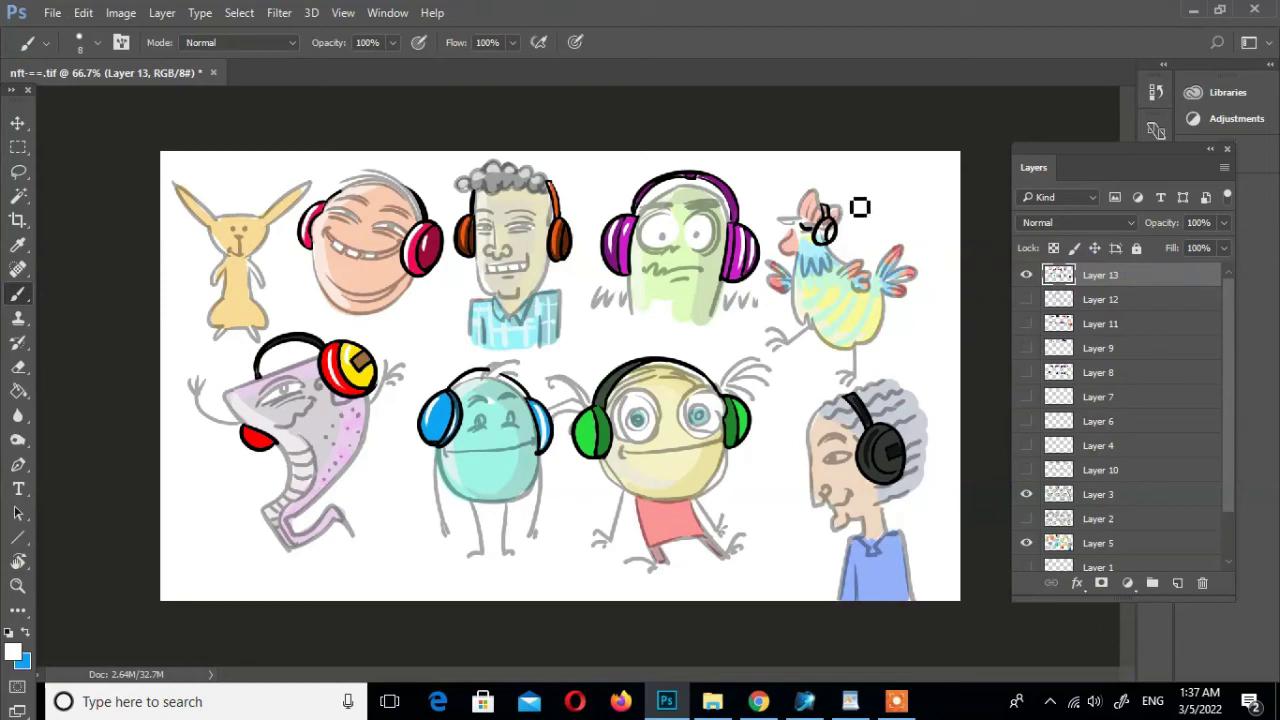
pyautogui.click(1025, 277)
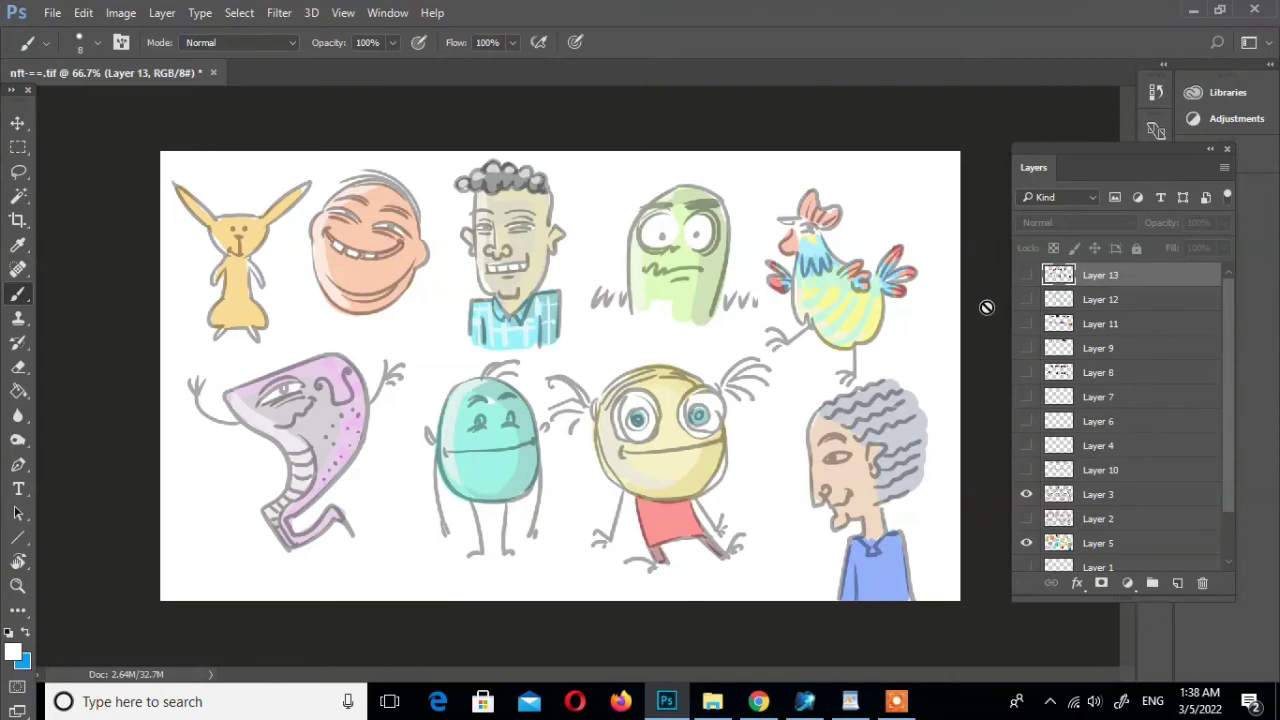
# On a new layer, sketch a dark blue beard outline on the curly-haired man and cloud hair on the green monster
pyautogui.click(1177, 583)
pyautogui.click(13, 652)
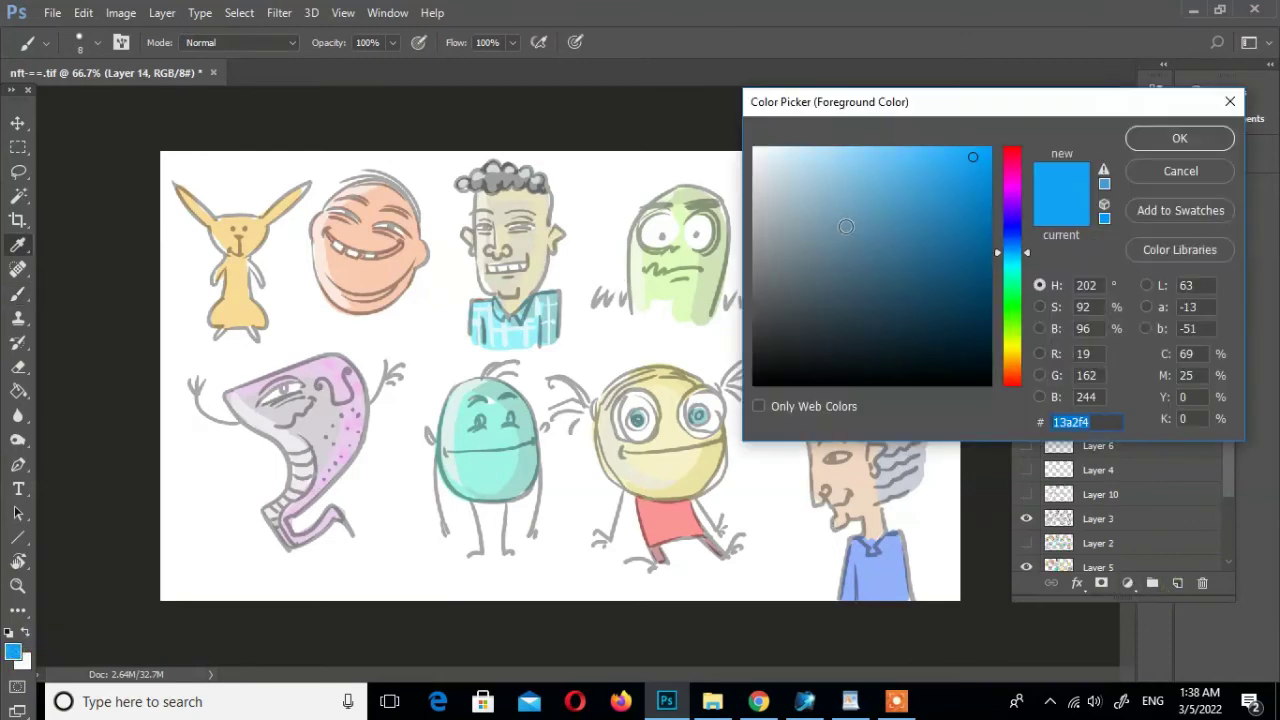
pyautogui.click(966, 246)
pyautogui.click(1171, 137)
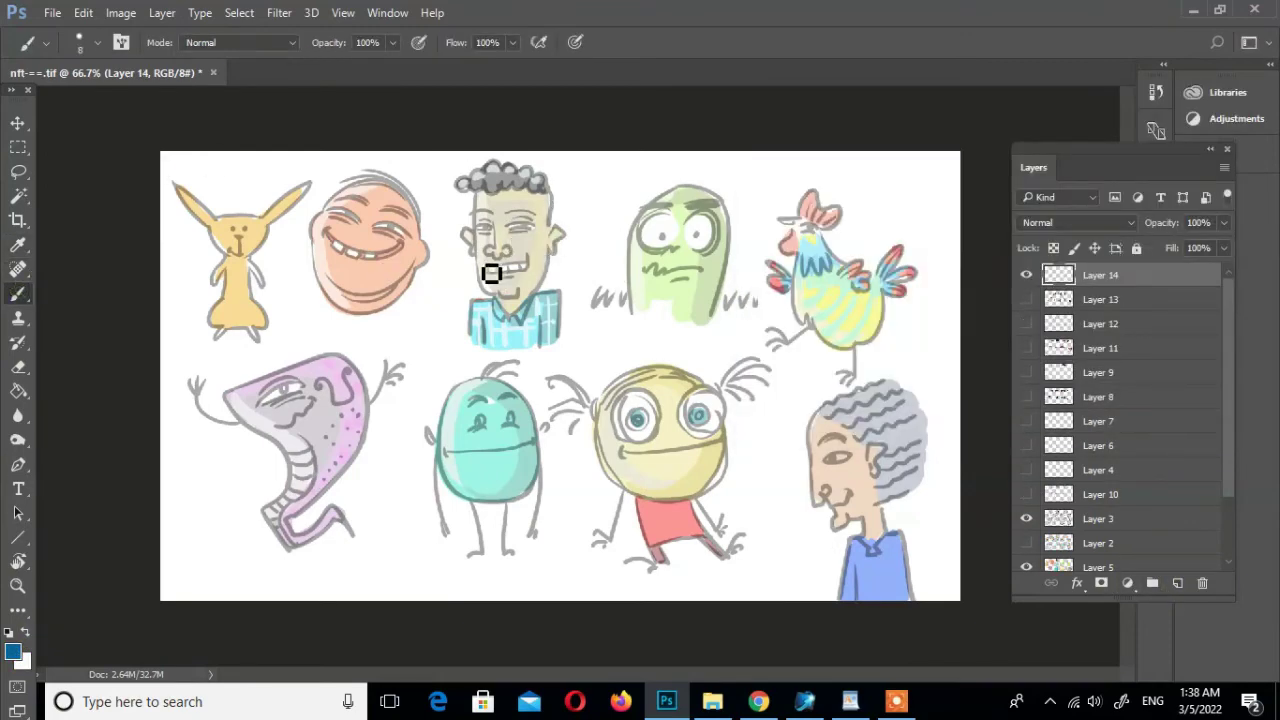
pyautogui.moveTo(468, 264)
pyautogui.mouseDown()
pyautogui.moveTo(526, 323)
pyautogui.moveTo(560, 266)
pyautogui.mouseUp()
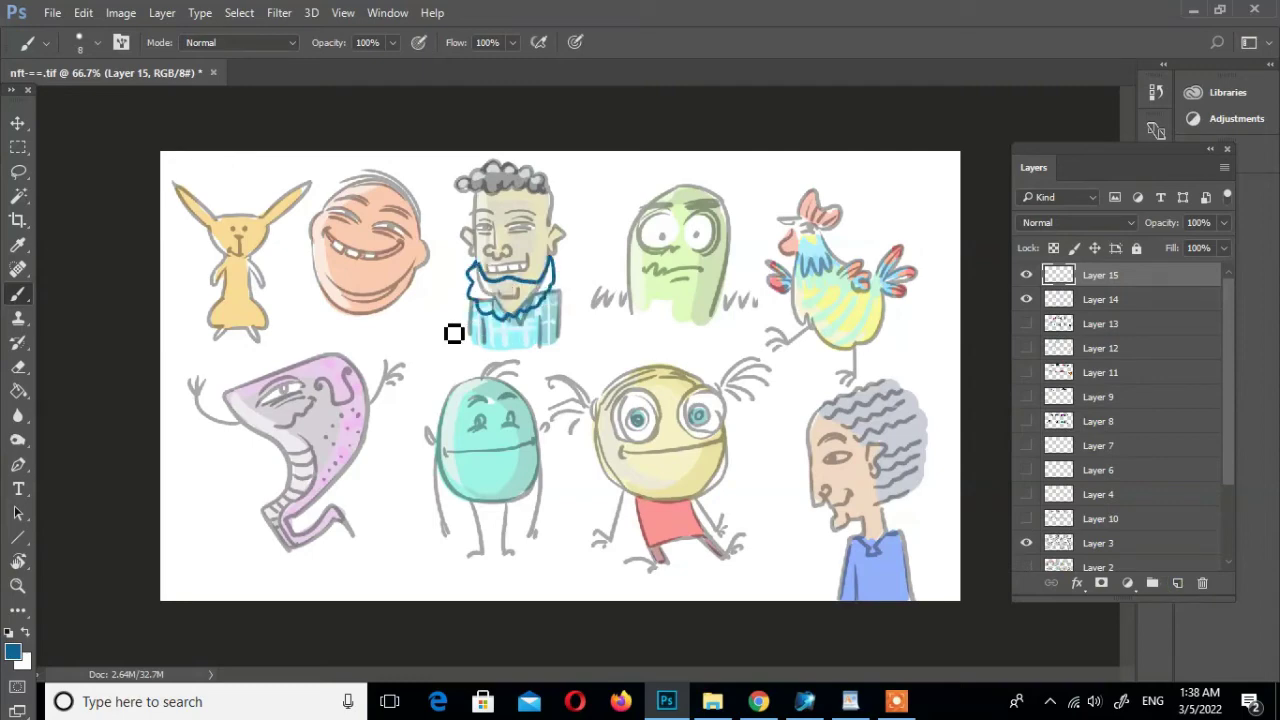
pyautogui.moveTo(648, 185)
pyautogui.mouseDown()
pyautogui.moveTo(743, 223)
pyautogui.moveTo(689, 214)
pyautogui.mouseUp()
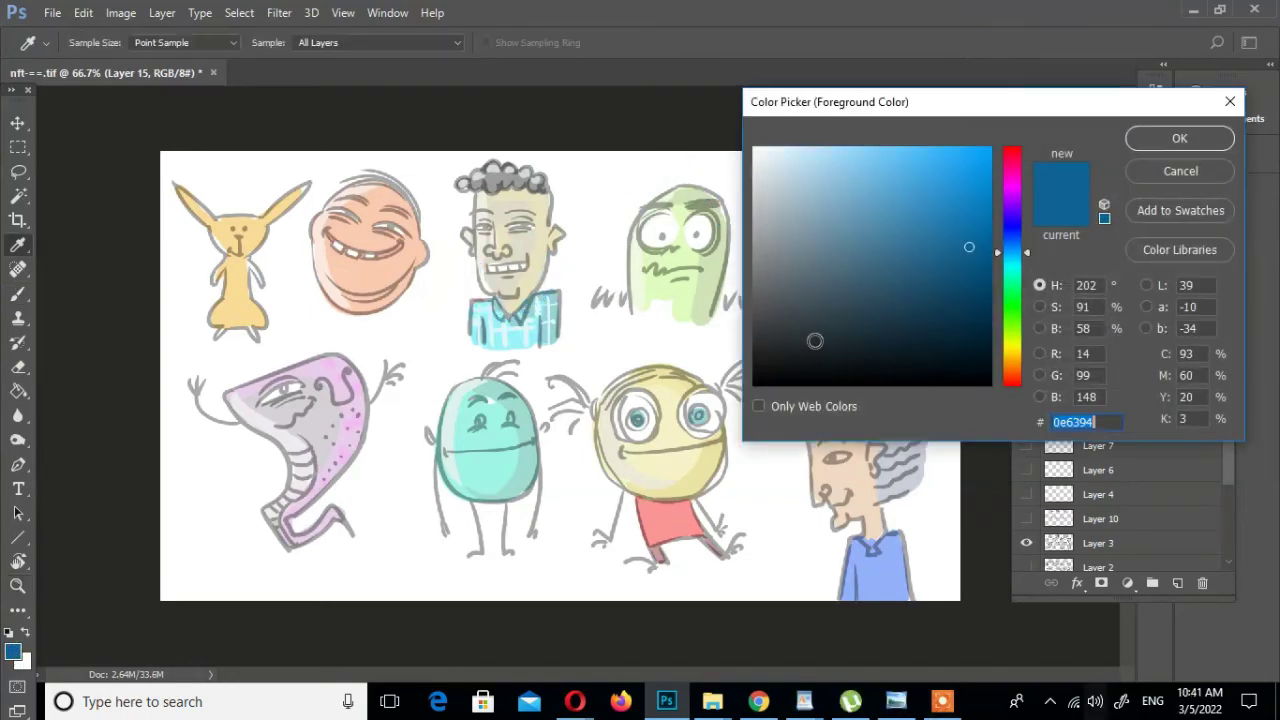
pyautogui.click(1179, 138)
# Zoom to 200% on the bald orange face with black as the brush colour
pyautogui.press('z')
pyautogui.hotkey('ctrl', '1')
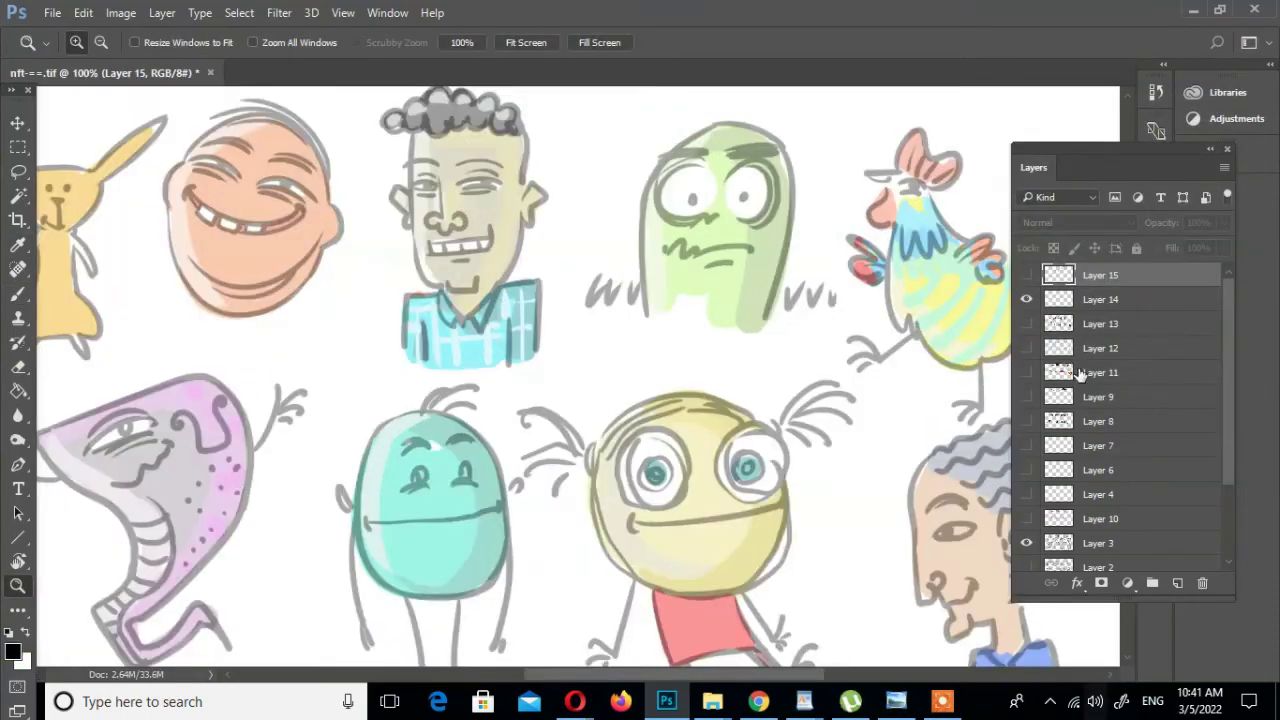
pyautogui.hotkey('ctrl', '-')
pyautogui.hotkey('ctrl', '+')
pyautogui.hotkey('ctrl', '+')
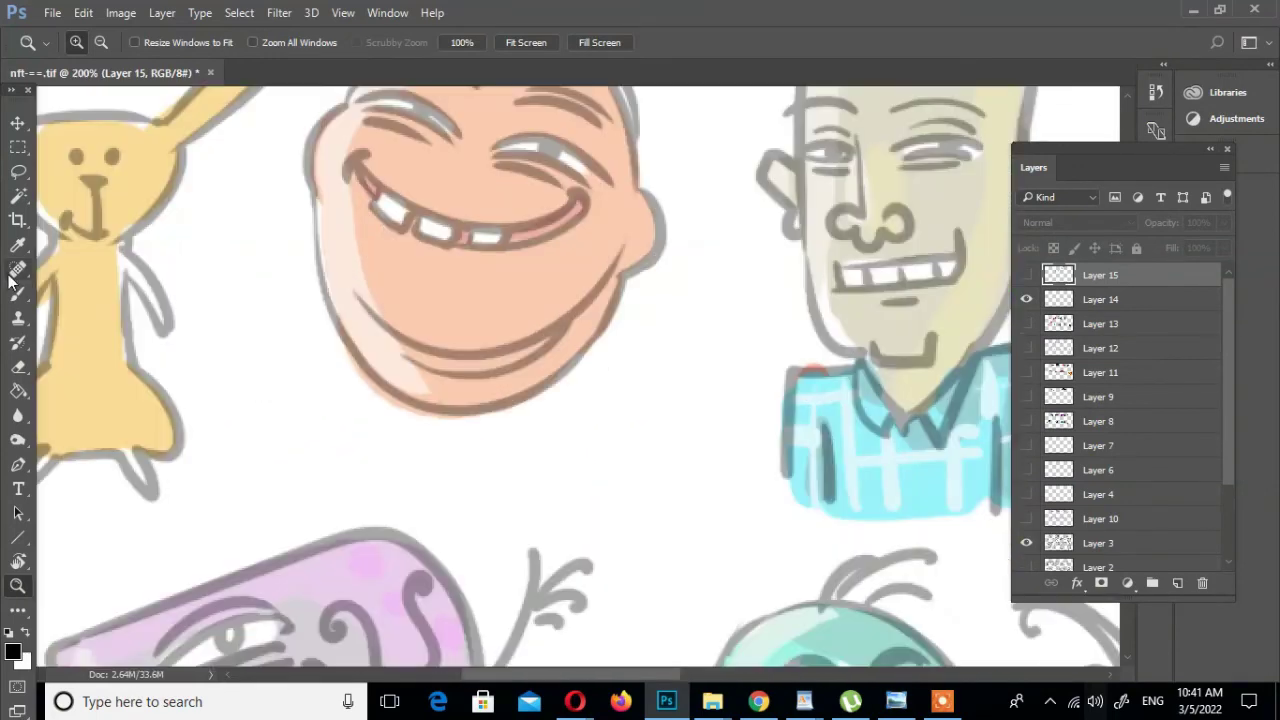
pyautogui.press('b')
pyautogui.scroll(2, 522, 282)
pyautogui.moveTo(453, 296); pyautogui.dragTo(441, 250)
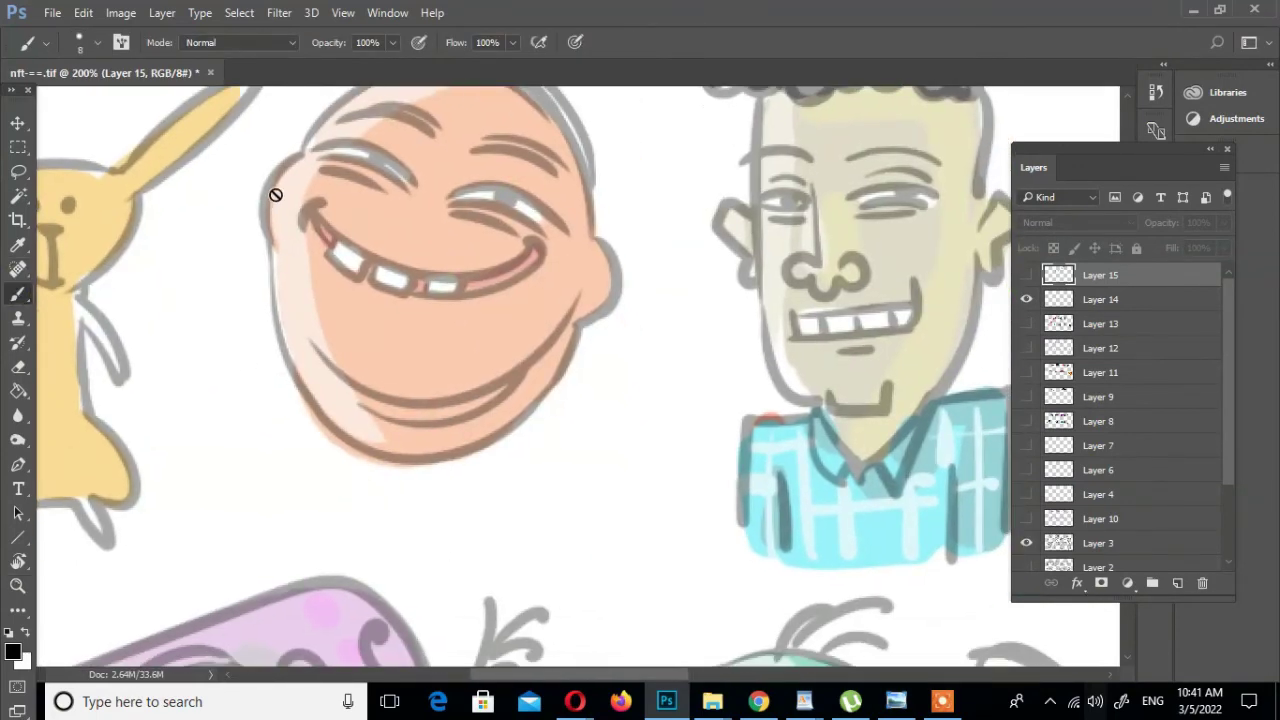
# On new Layer 16, brush a black wavy beard outline around the bald face's jaw
pyautogui.click(1178, 583)
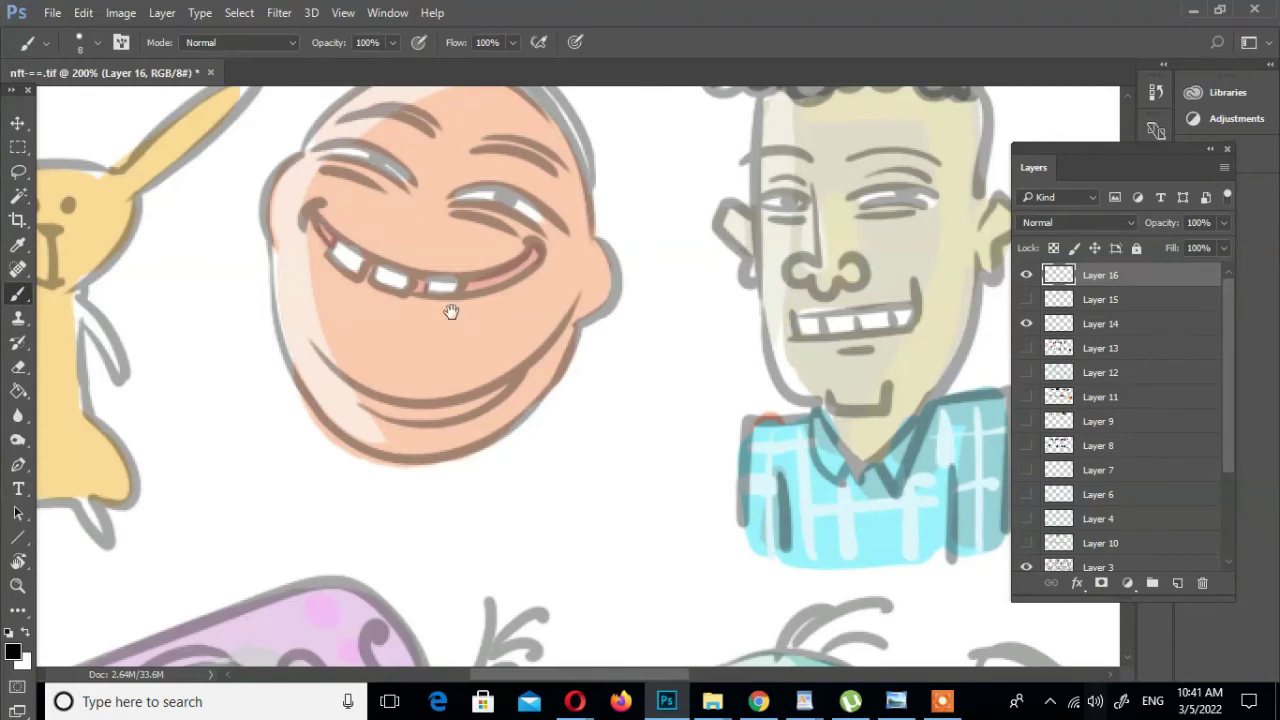
pyautogui.moveTo(451, 312); pyautogui.dragTo(429, 364)
pyautogui.moveTo(243, 250)
pyautogui.mouseDown()
pyautogui.moveTo(229, 303)
pyautogui.moveTo(257, 449)
pyautogui.moveTo(367, 522)
pyautogui.moveTo(534, 474)
pyautogui.moveTo(562, 378)
pyautogui.mouseUp()
pyautogui.moveTo(561, 298); pyautogui.dragTo(556, 372)
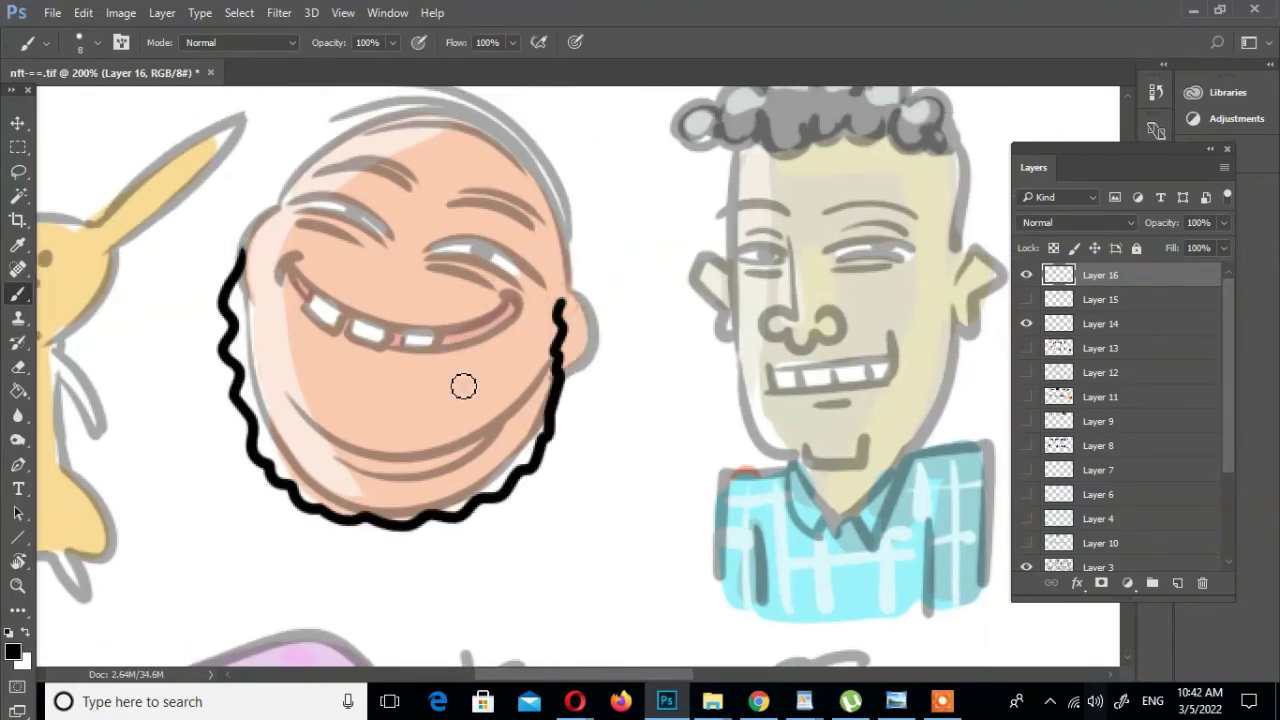
pyautogui.moveTo(256, 276)
pyautogui.mouseDown()
pyautogui.moveTo(320, 391)
pyautogui.moveTo(466, 391)
pyautogui.moveTo(562, 312)
pyautogui.mouseUp()
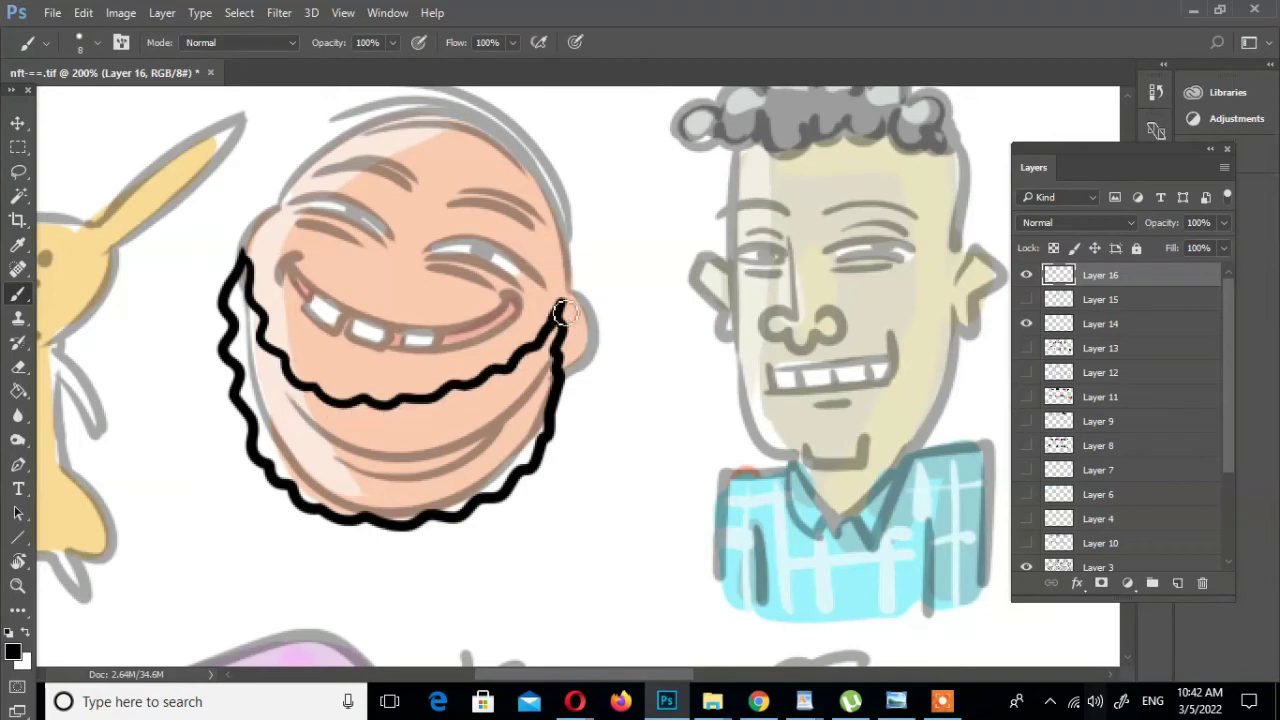
pyautogui.click(18, 586)
pyautogui.keyDown('alt'); pyautogui.click(401, 409); pyautogui.keyUp('alt')
pyautogui.keyDown('alt'); pyautogui.click(415, 296); pyautogui.keyUp('alt')
pyautogui.click(349, 252)
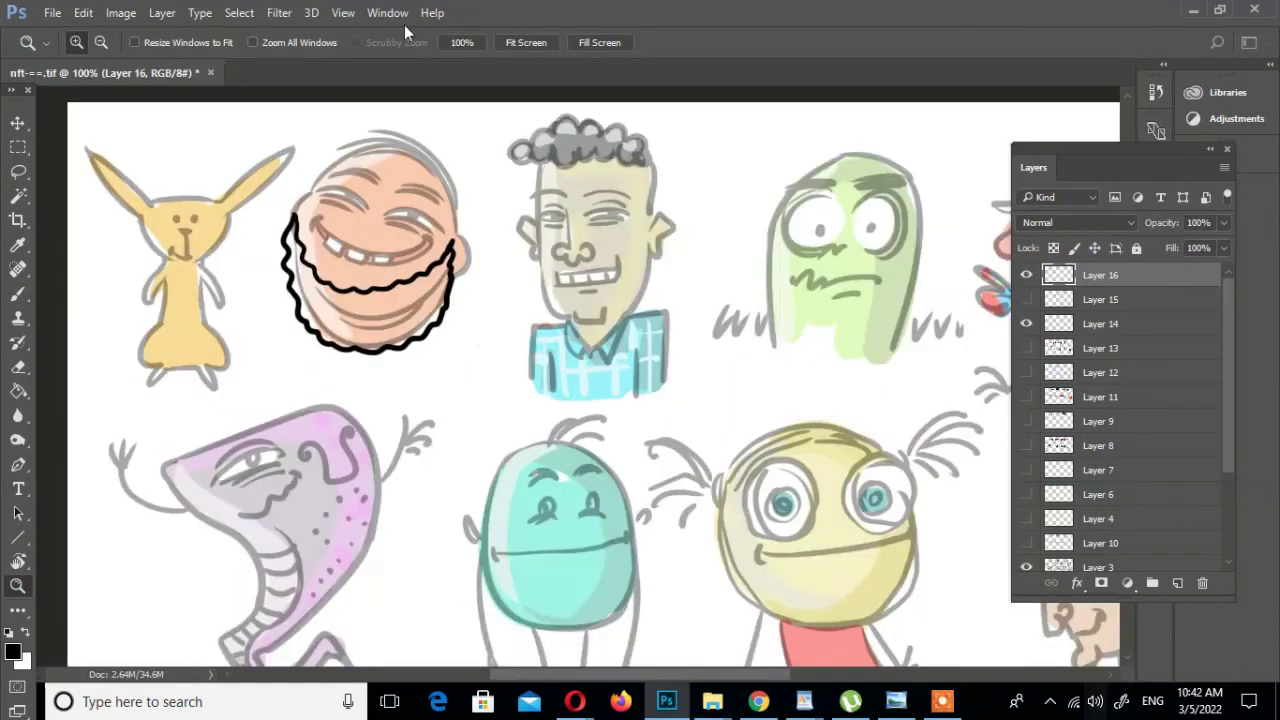
# Hide Layer 16 and, on new Layer 17, ink beards on the bald face and curly-haired man
pyautogui.click(1026, 274)
pyautogui.press('b')
pyautogui.click(1177, 583)
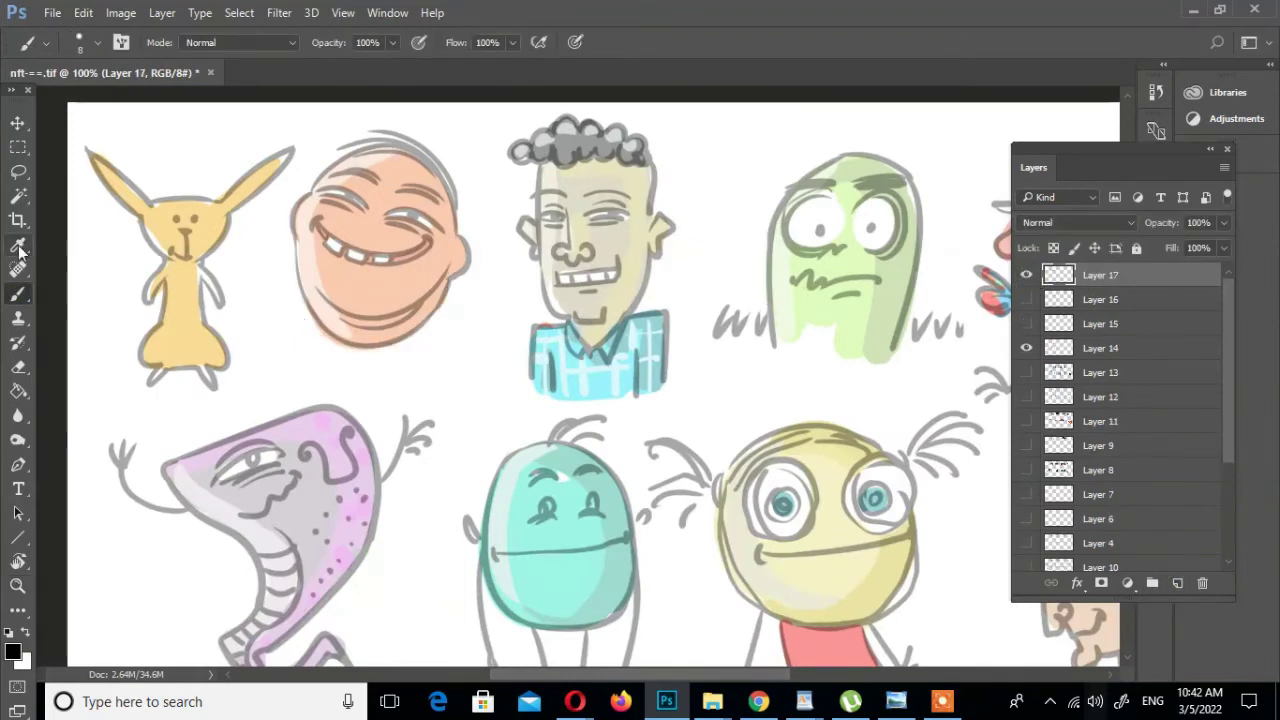
pyautogui.moveTo(496, 250); pyautogui.dragTo(544, 304)
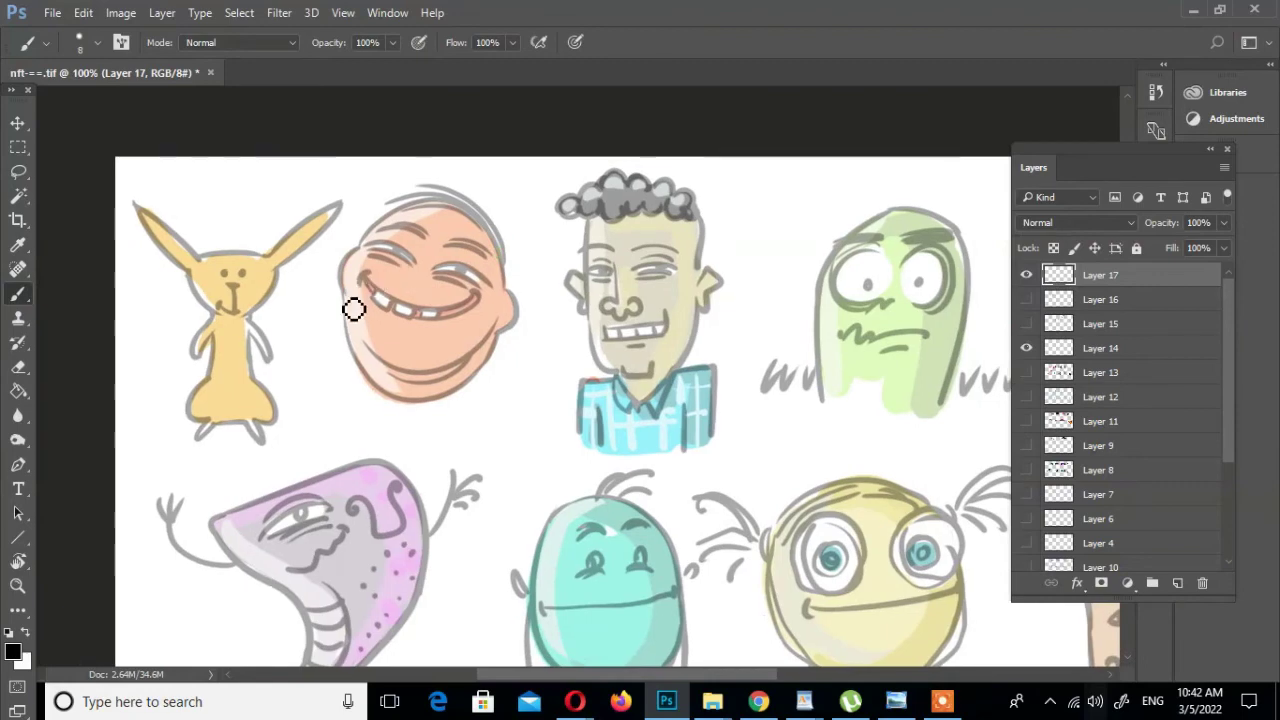
pyautogui.moveTo(354, 288)
pyautogui.mouseDown()
pyautogui.moveTo(342, 305)
pyautogui.moveTo(374, 346)
pyautogui.moveTo(366, 397)
pyautogui.moveTo(403, 346)
pyautogui.moveTo(432, 362)
pyautogui.moveTo(449, 354)
pyautogui.moveTo(471, 397)
pyautogui.moveTo(501, 346)
pyautogui.moveTo(325, 333)
pyautogui.mouseUp()
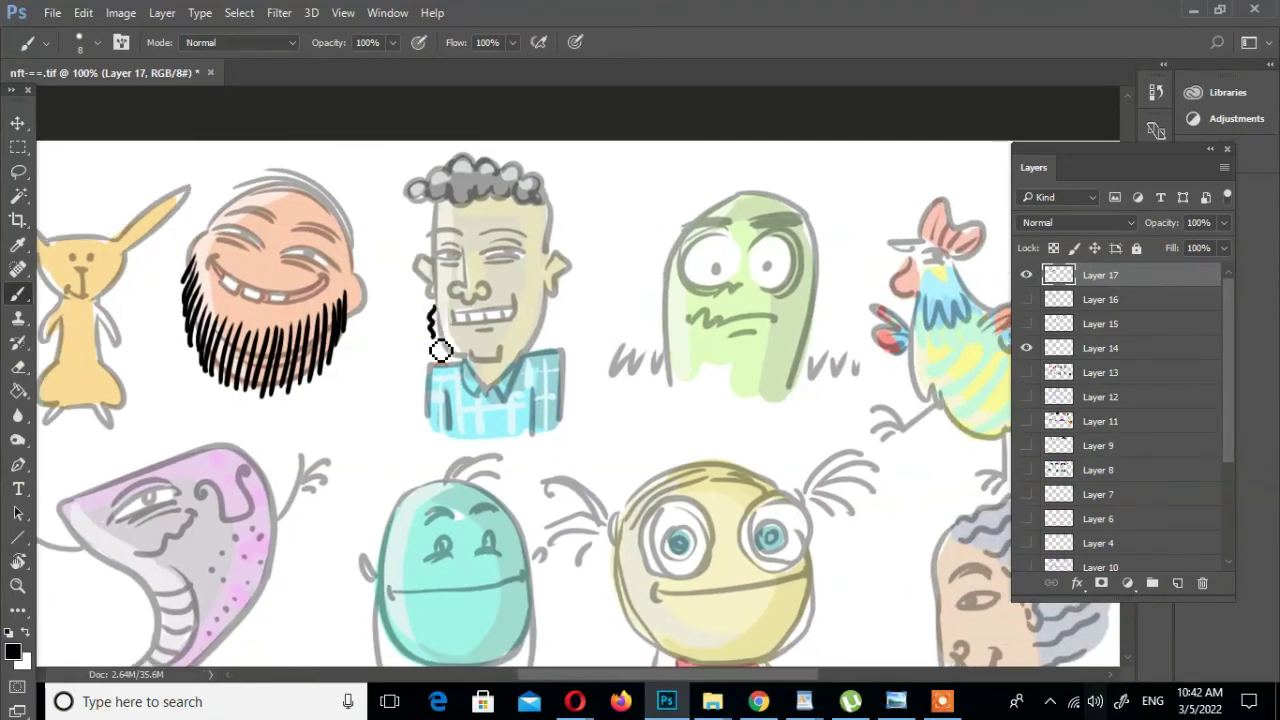
pyautogui.moveTo(441, 351)
pyautogui.mouseDown()
pyautogui.moveTo(498, 382)
pyautogui.moveTo(544, 291)
pyautogui.mouseUp()
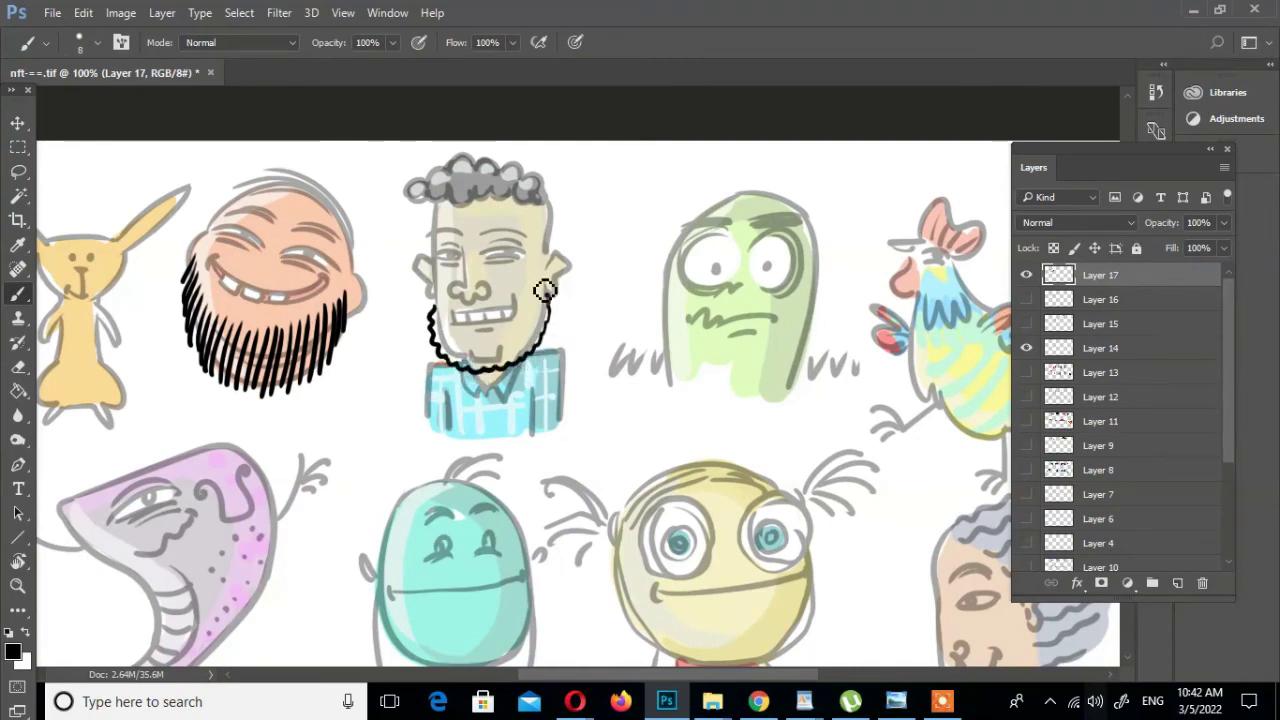
pyautogui.moveTo(447, 318)
pyautogui.mouseDown()
pyautogui.moveTo(485, 362)
pyautogui.moveTo(553, 313)
pyautogui.mouseUp()
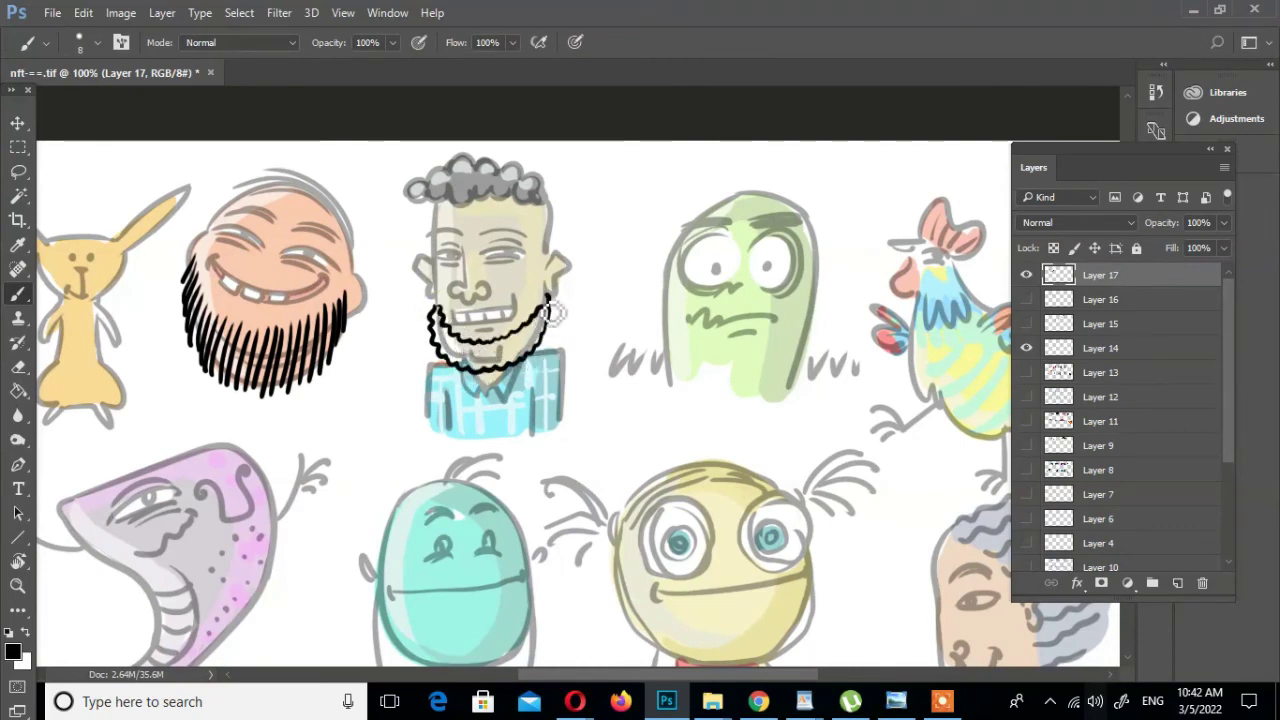
# Outline curly hair on the green character and the rooster's red comb in black
pyautogui.moveTo(856, 201); pyautogui.dragTo(716, 191)
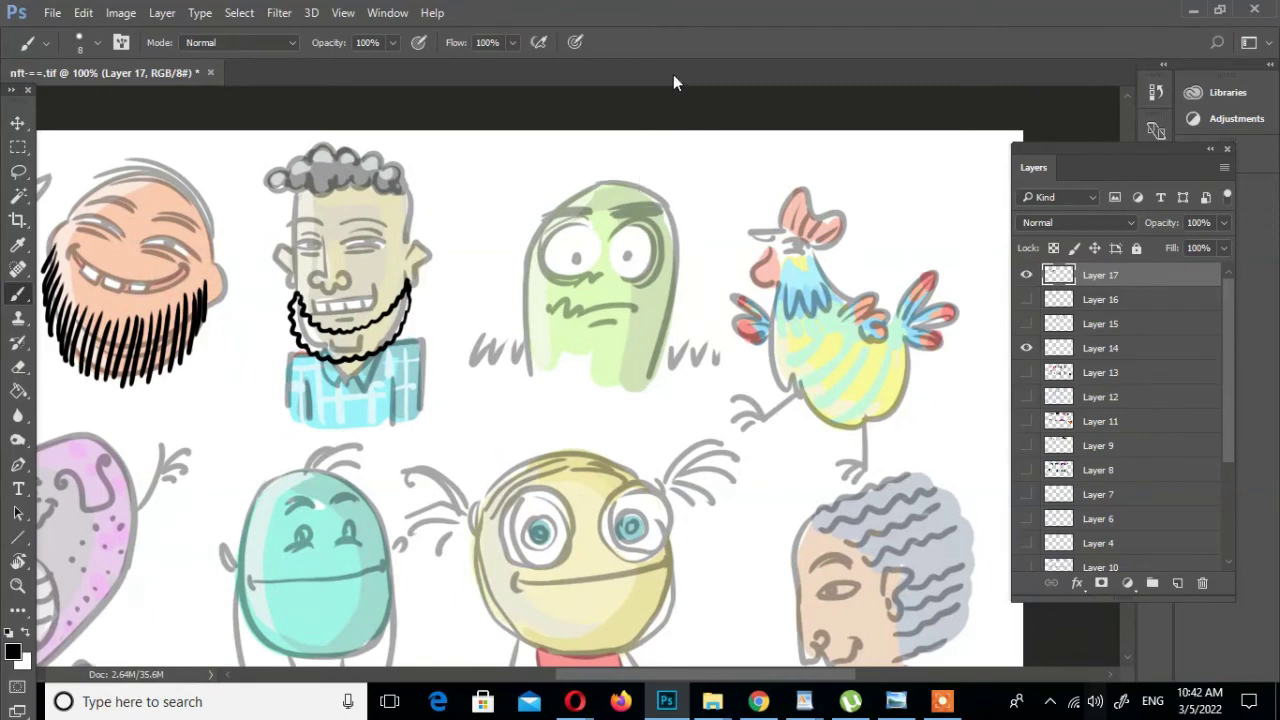
pyautogui.moveTo(660, 252); pyautogui.dragTo(613, 331)
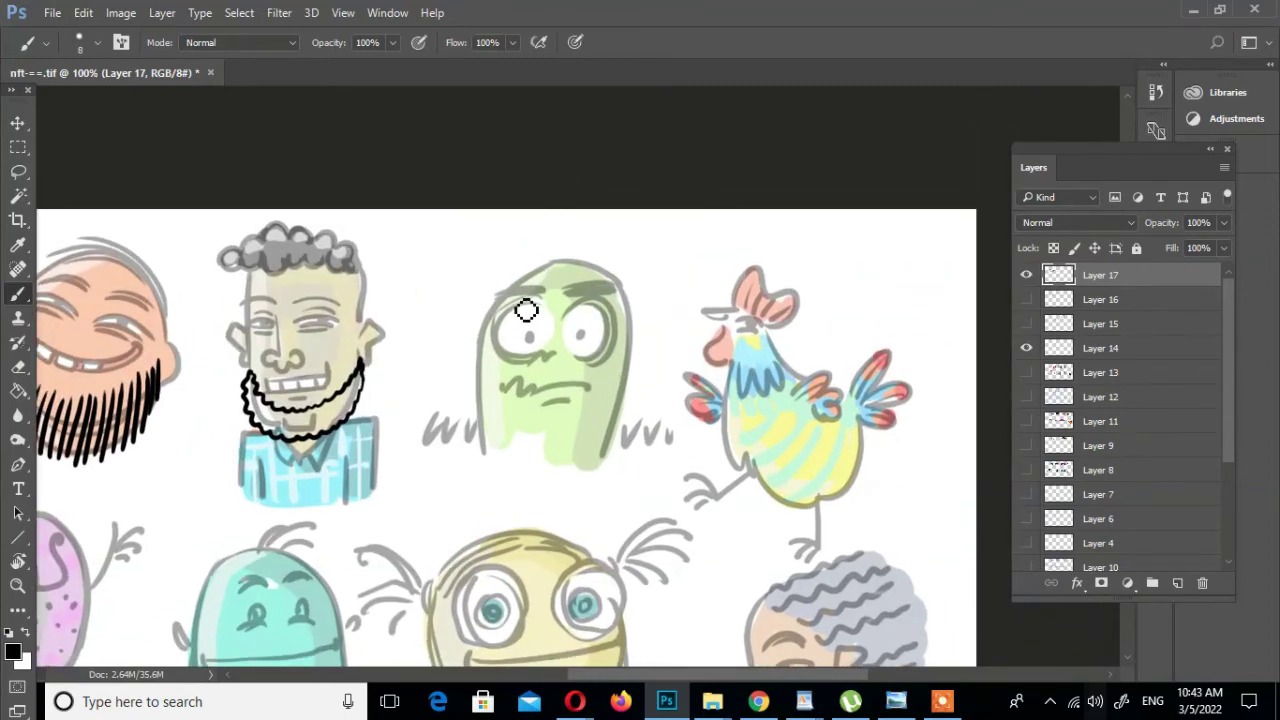
pyautogui.moveTo(483, 341)
pyautogui.mouseDown()
pyautogui.moveTo(509, 266)
pyautogui.moveTo(551, 240)
pyautogui.moveTo(634, 249)
pyautogui.moveTo(649, 333)
pyautogui.mouseUp()
pyautogui.moveTo(490, 341)
pyautogui.mouseDown()
pyautogui.moveTo(555, 265)
pyautogui.moveTo(575, 262)
pyautogui.moveTo(630, 305)
pyautogui.moveTo(635, 335)
pyautogui.mouseUp()
pyautogui.moveTo(981, 446); pyautogui.dragTo(857, 443)
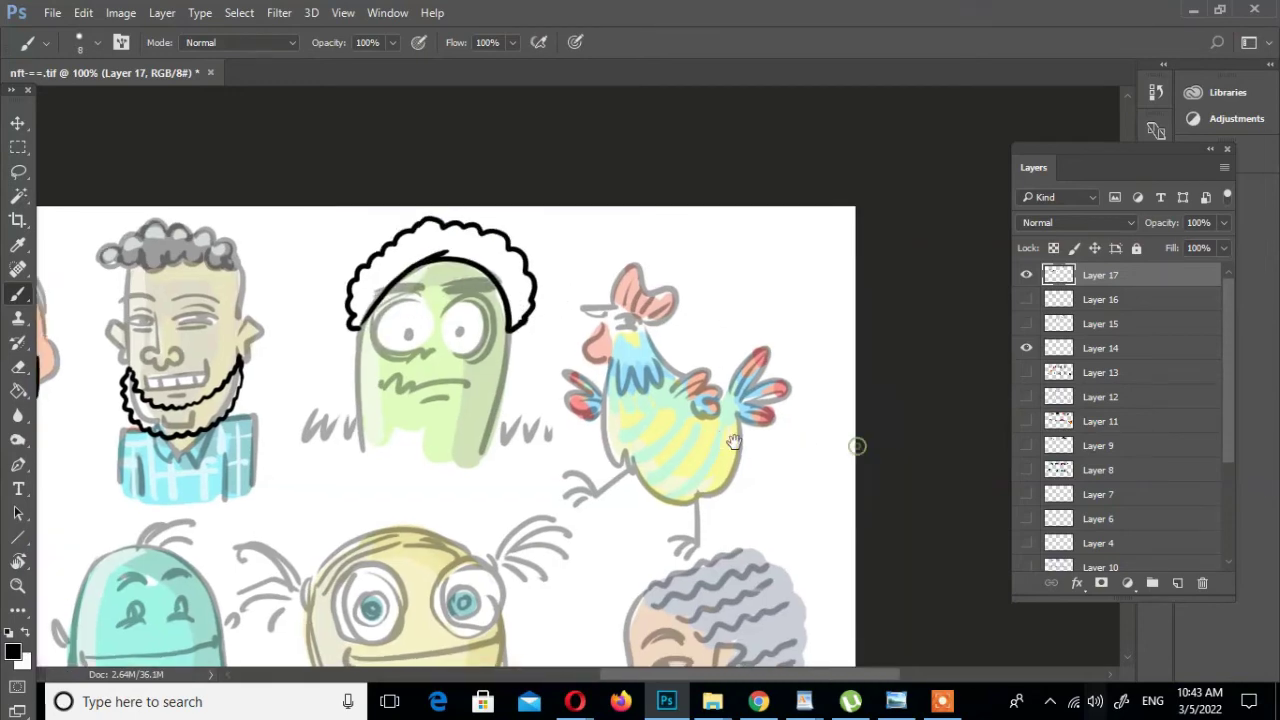
pyautogui.moveTo(623, 314)
pyautogui.mouseDown()
pyautogui.moveTo(651, 266)
pyautogui.moveTo(661, 333)
pyautogui.mouseUp()
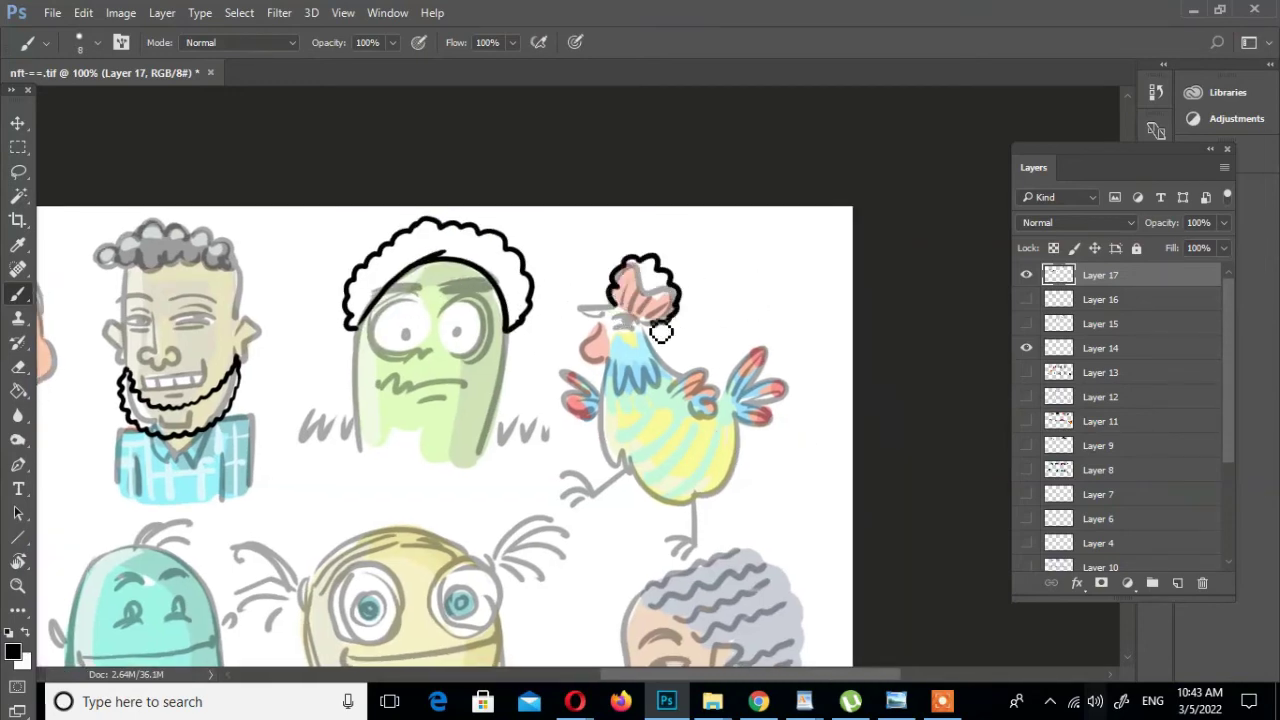
# Draw moustaches on the purple and teal creatures and a beard around the teal one
pyautogui.moveTo(200, 420); pyautogui.dragTo(510, 243)
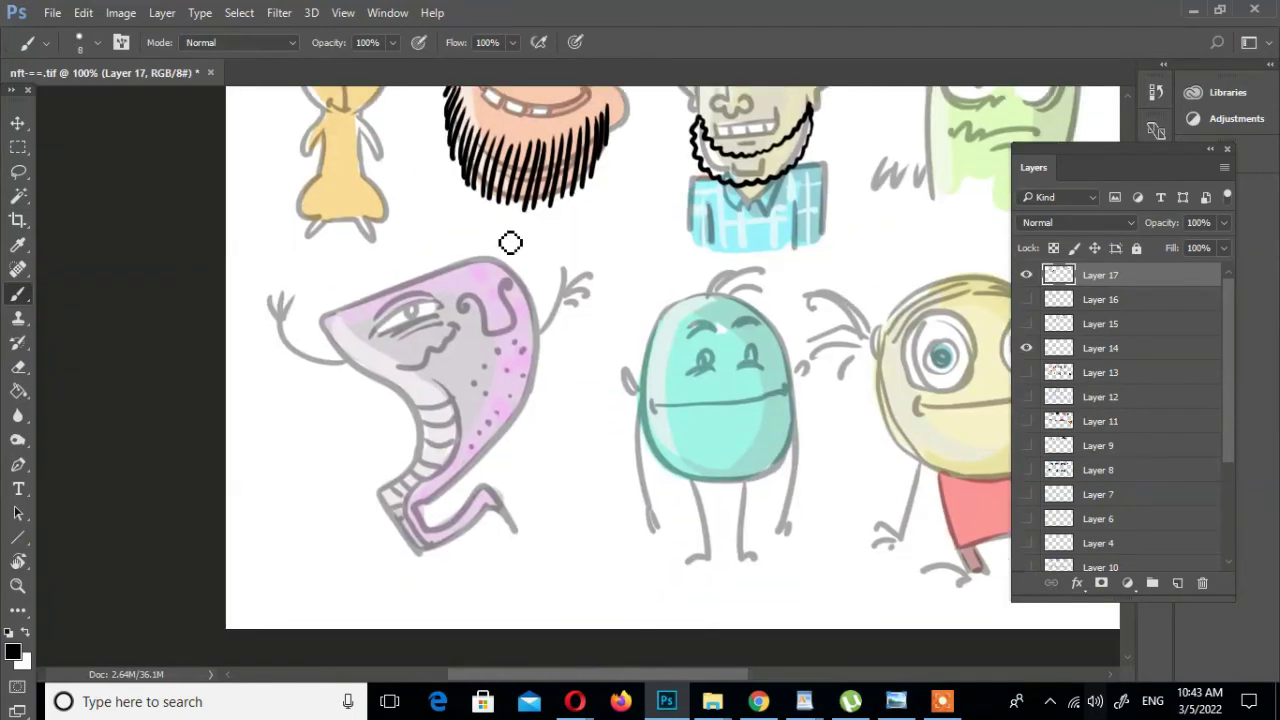
pyautogui.moveTo(378, 357)
pyautogui.mouseDown()
pyautogui.moveTo(336, 384)
pyautogui.moveTo(445, 340)
pyautogui.mouseUp()
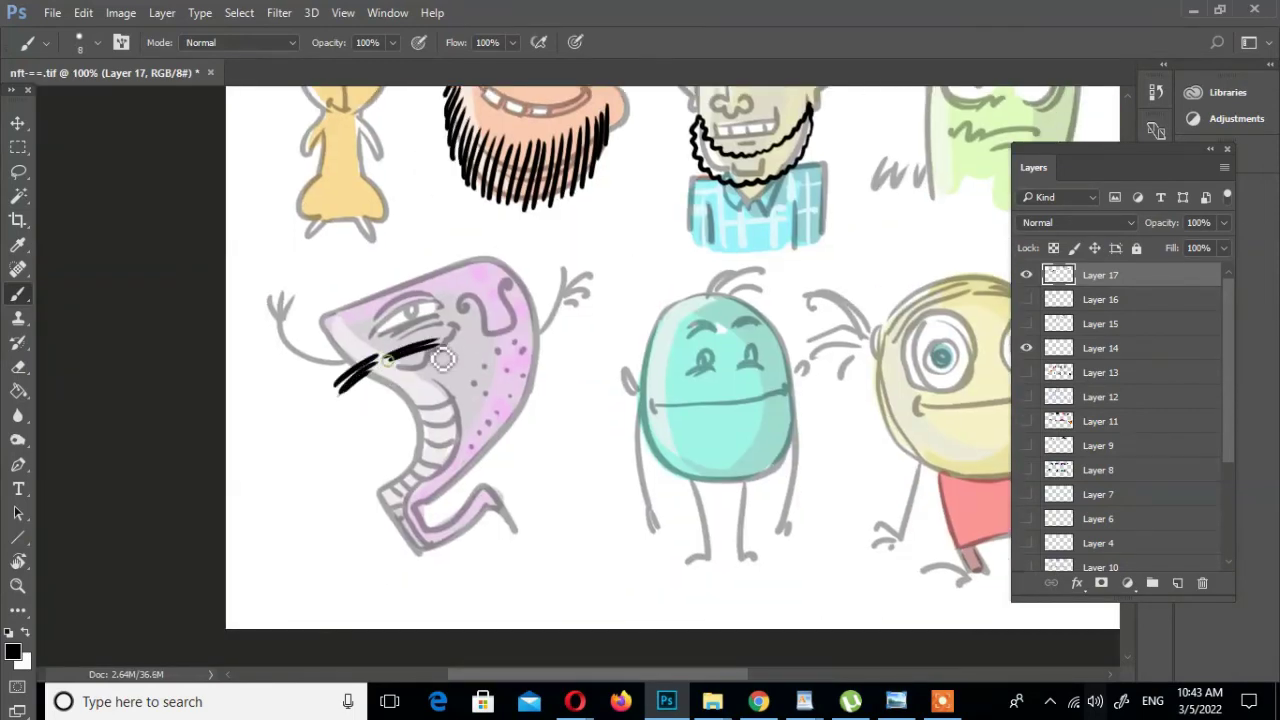
pyautogui.moveTo(743, 415)
pyautogui.mouseDown()
pyautogui.moveTo(545, 318)
pyautogui.moveTo(465, 296)
pyautogui.mouseUp()
pyautogui.moveTo(604, 273); pyautogui.dragTo(550, 288)
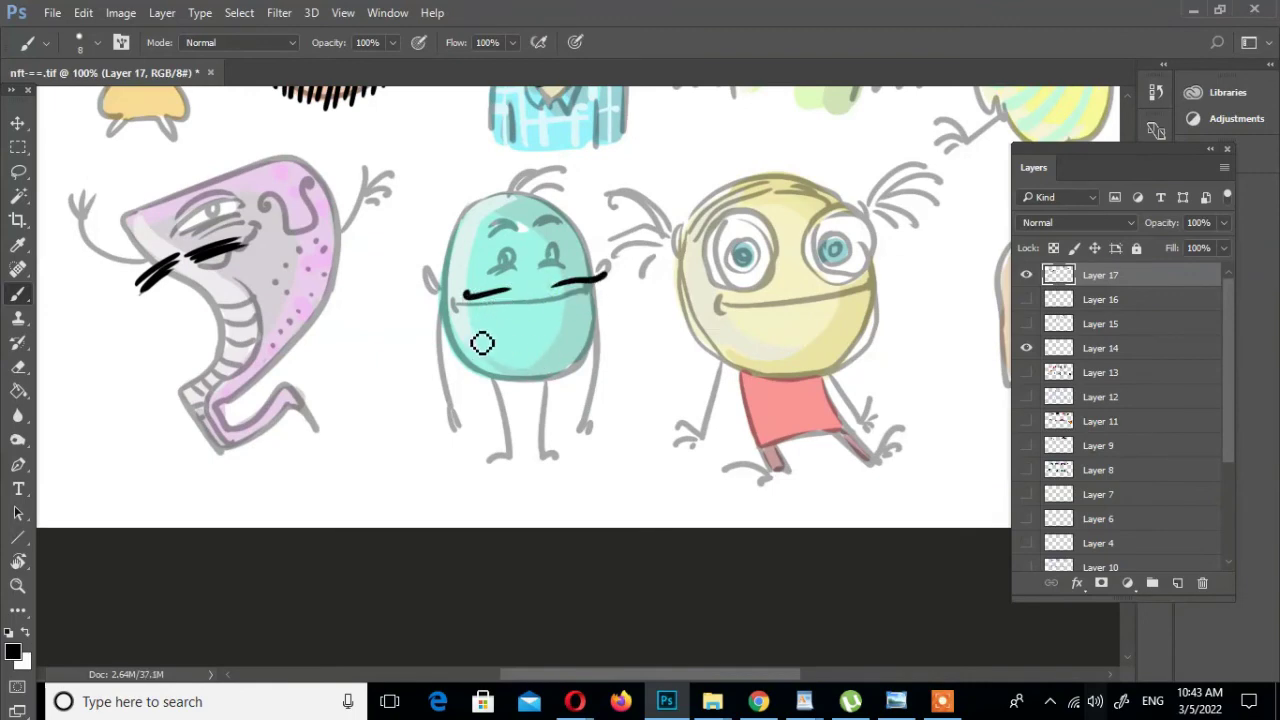
pyautogui.moveTo(461, 360)
pyautogui.mouseDown()
pyautogui.moveTo(569, 397)
pyautogui.moveTo(586, 314)
pyautogui.moveTo(571, 357)
pyautogui.moveTo(473, 352)
pyautogui.moveTo(530, 388)
pyautogui.moveTo(587, 377)
pyautogui.mouseUp()
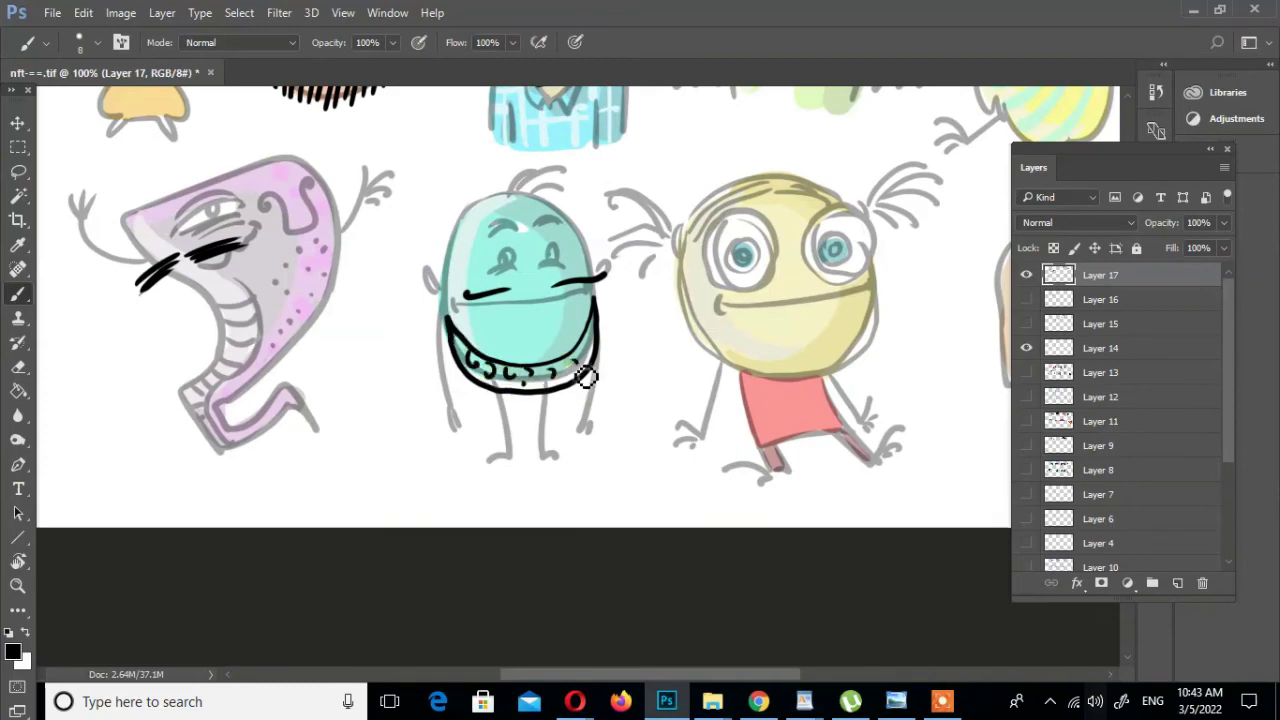
# Outline curly hair and a fringe over the eyes on the yellow character
pyautogui.moveTo(830, 331); pyautogui.dragTo(797, 195)
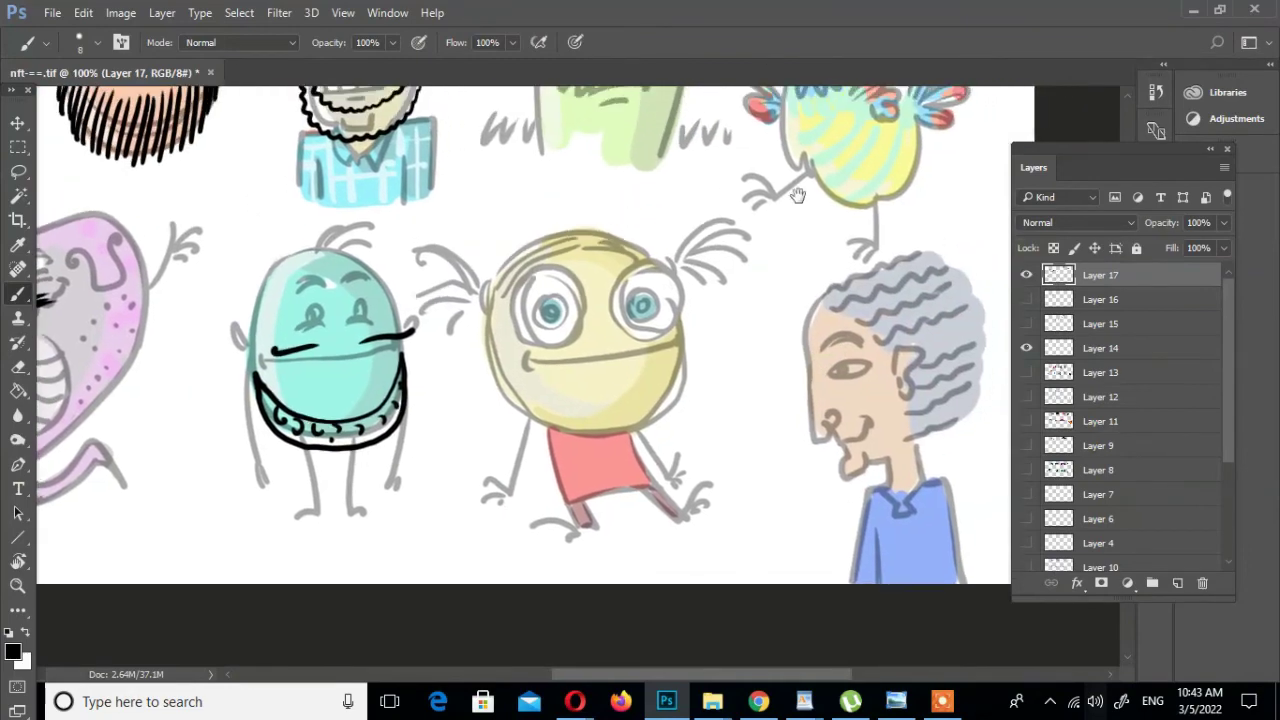
pyautogui.moveTo(737, 342); pyautogui.dragTo(704, 328)
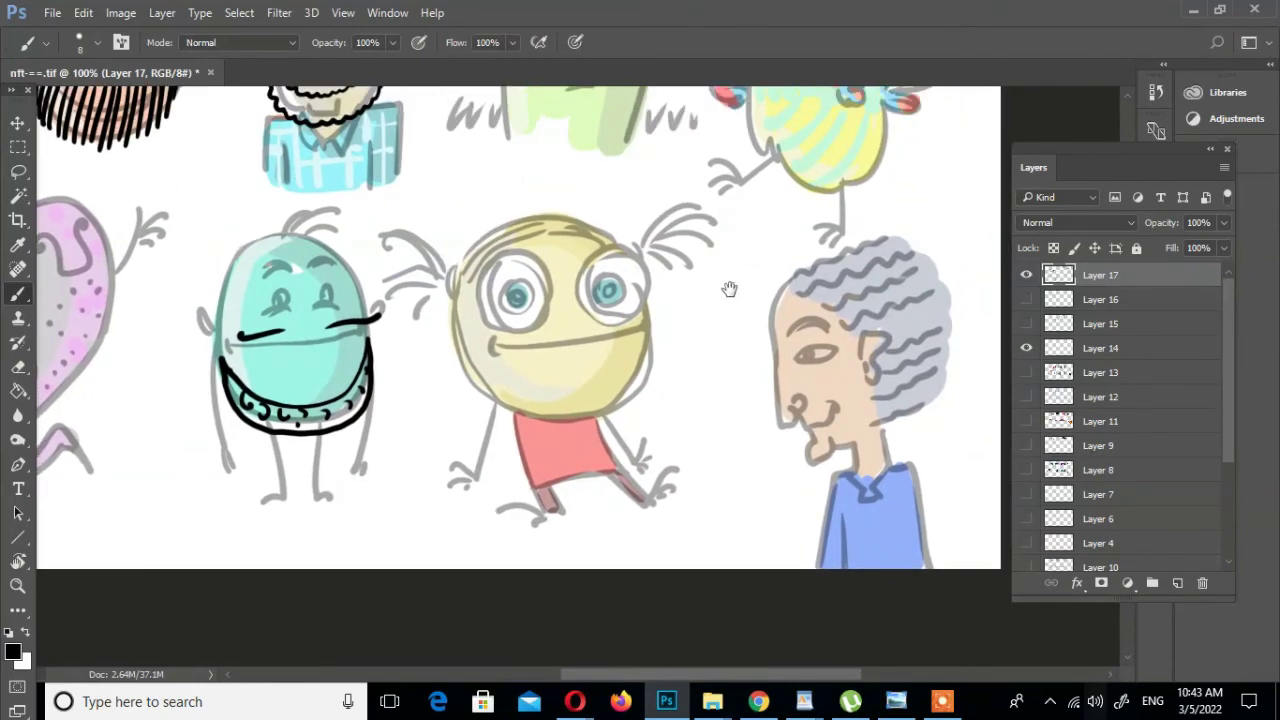
pyautogui.moveTo(564, 179)
pyautogui.mouseDown()
pyautogui.moveTo(570, 230)
pyautogui.moveTo(469, 254)
pyautogui.moveTo(417, 350)
pyautogui.moveTo(474, 424)
pyautogui.mouseUp()
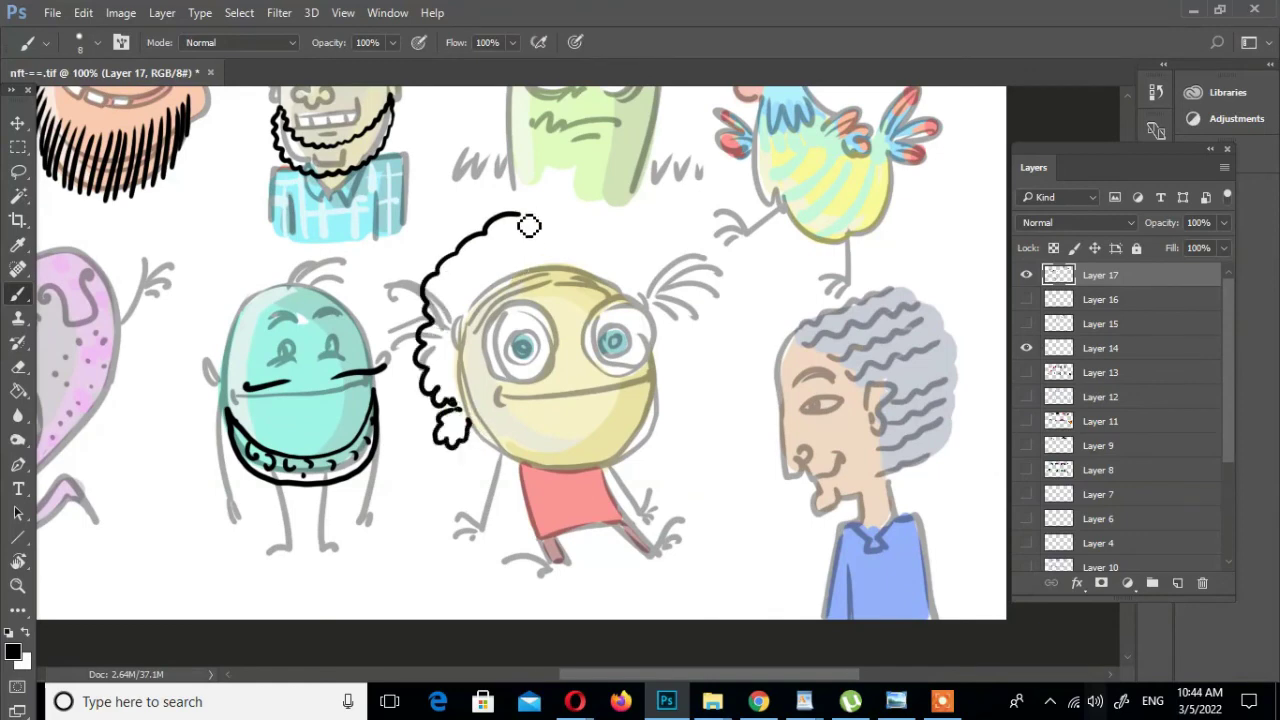
pyautogui.moveTo(529, 226)
pyautogui.mouseDown()
pyautogui.moveTo(674, 251)
pyautogui.moveTo(692, 368)
pyautogui.mouseUp()
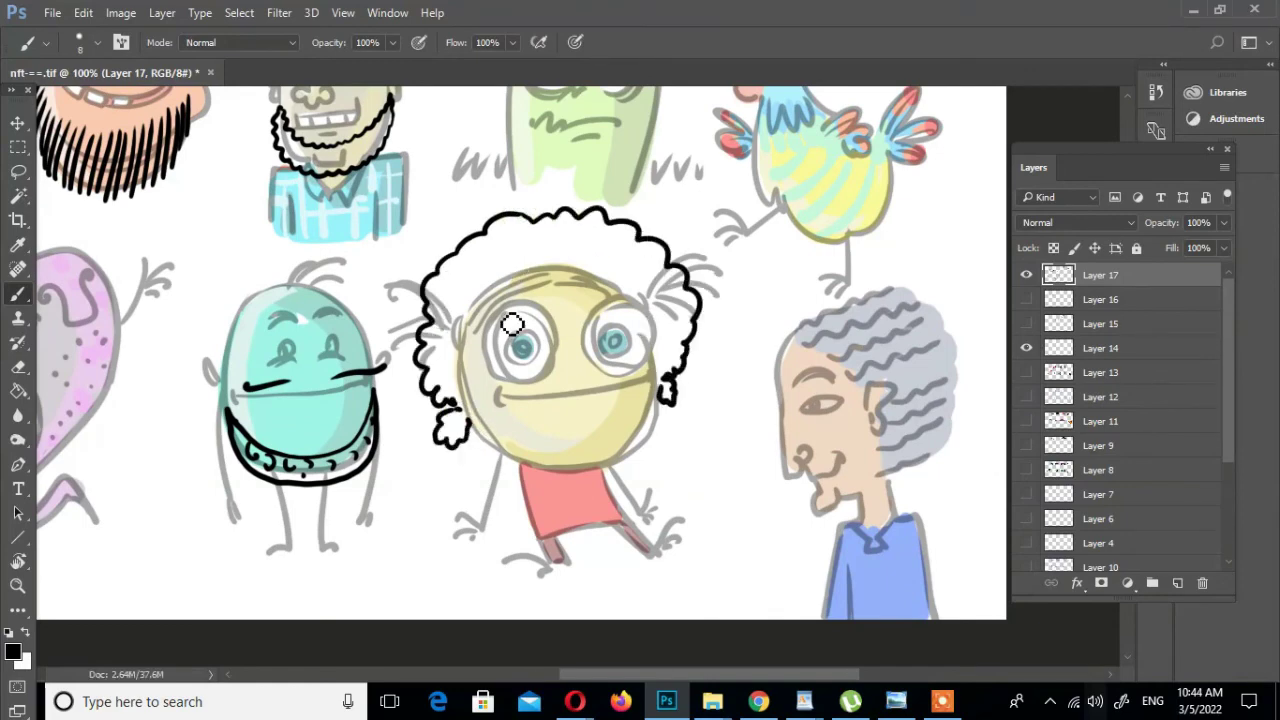
pyautogui.moveTo(558, 292); pyautogui.dragTo(492, 333)
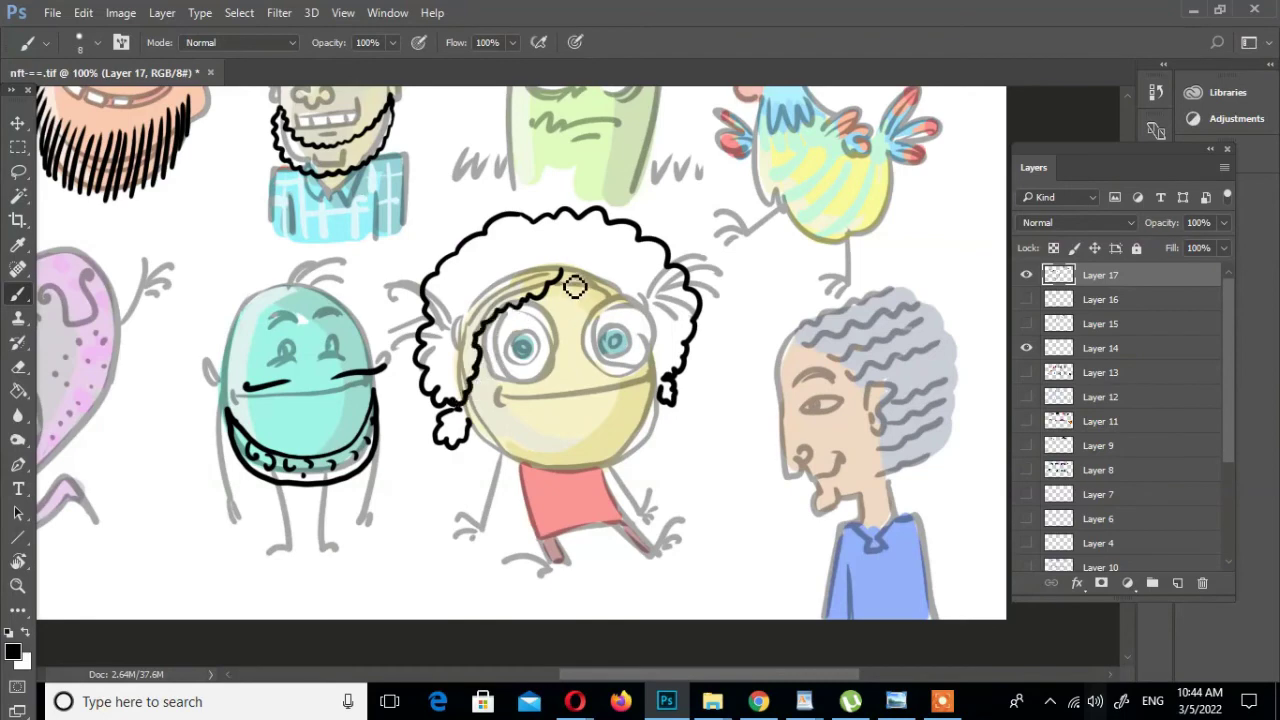
pyautogui.moveTo(575, 287); pyautogui.dragTo(655, 314)
# Ink a stranded black beard onto the grey-haired man's face
pyautogui.moveTo(966, 437); pyautogui.dragTo(790, 281)
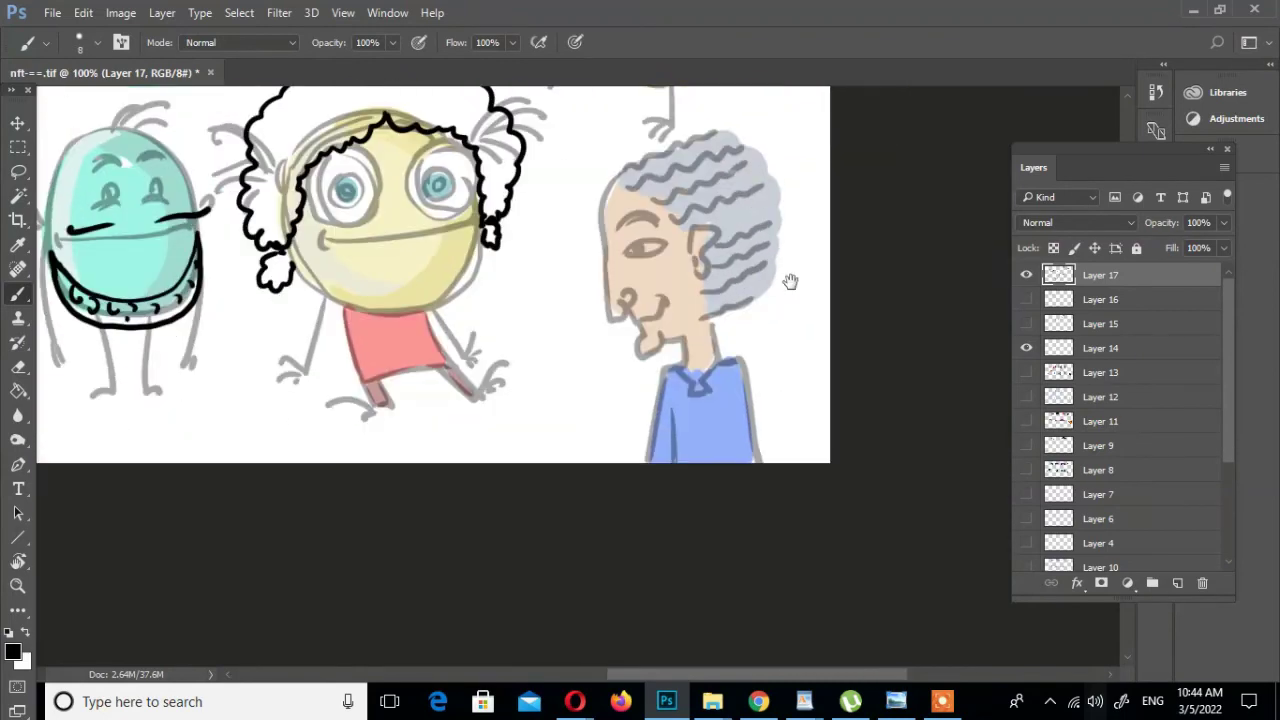
pyautogui.moveTo(644, 352); pyautogui.dragTo(652, 425)
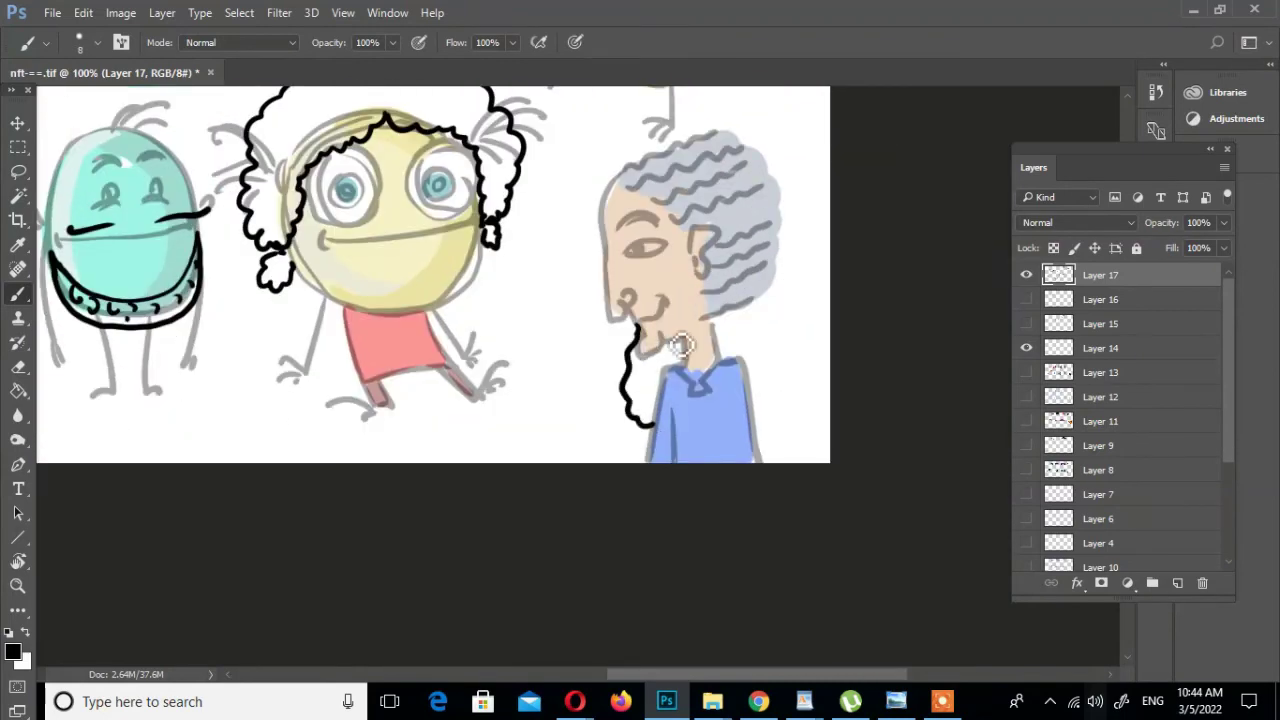
pyautogui.moveTo(648, 335)
pyautogui.mouseDown()
pyautogui.moveTo(694, 294)
pyautogui.moveTo(692, 272)
pyautogui.moveTo(700, 386)
pyautogui.moveTo(660, 437)
pyautogui.mouseUp()
pyautogui.moveTo(645, 338)
pyautogui.mouseDown()
pyautogui.moveTo(662, 304)
pyautogui.moveTo(734, 365)
pyautogui.mouseUp()
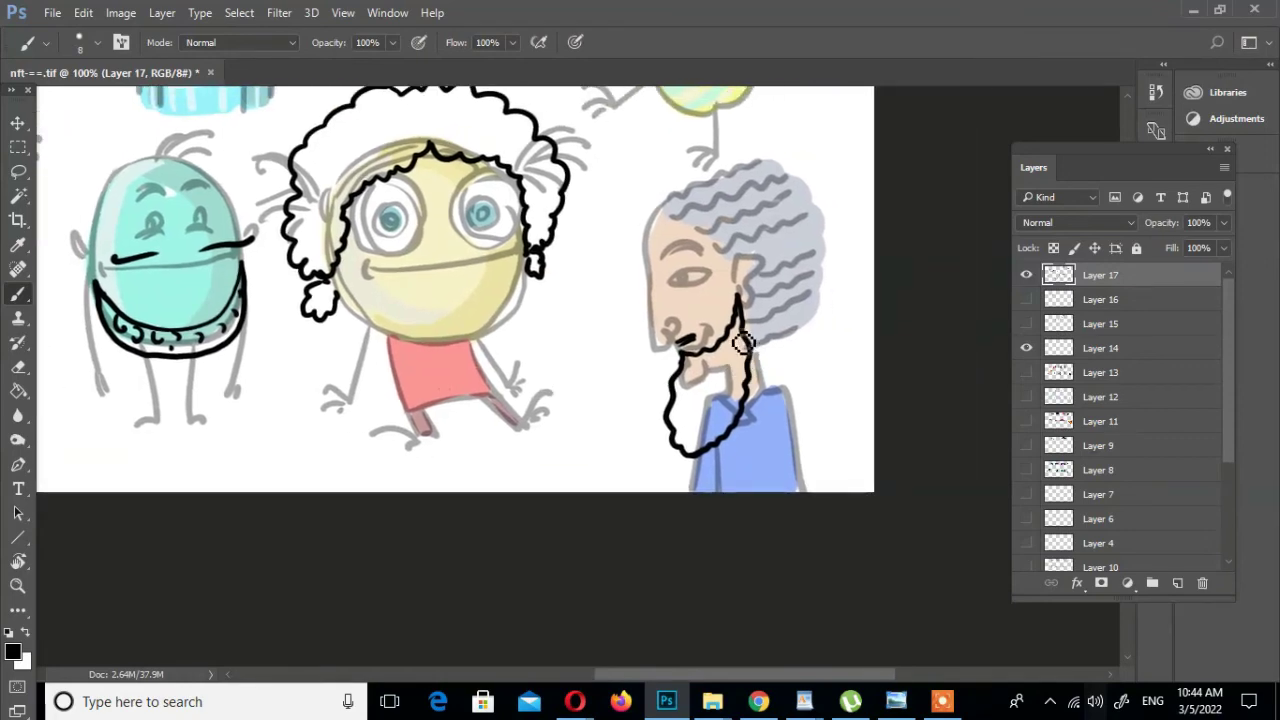
pyautogui.moveTo(742, 318); pyautogui.dragTo(712, 446)
pyautogui.moveTo(740, 352)
pyautogui.mouseDown()
pyautogui.moveTo(692, 446)
pyautogui.moveTo(695, 405)
pyautogui.mouseUp()
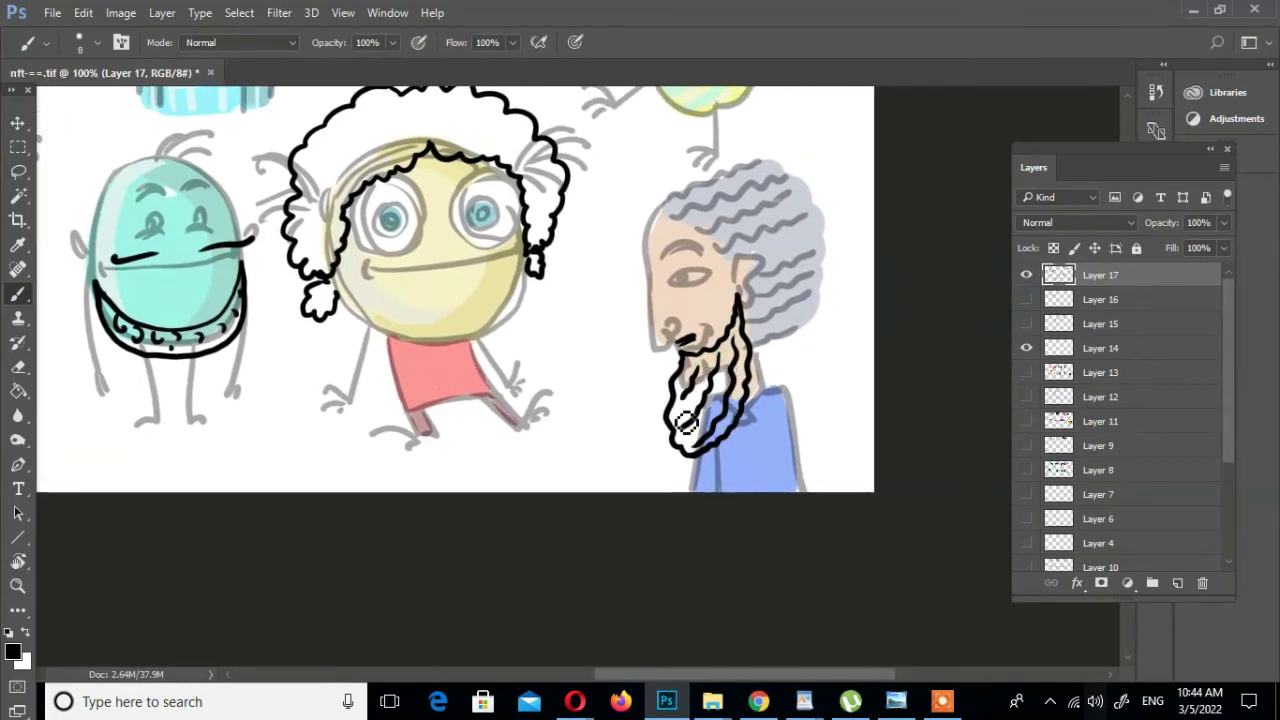
# Brush light grey into the bearded man's beard on a new layer above Layer 16
pyautogui.press('i')
pyautogui.click(20, 392)
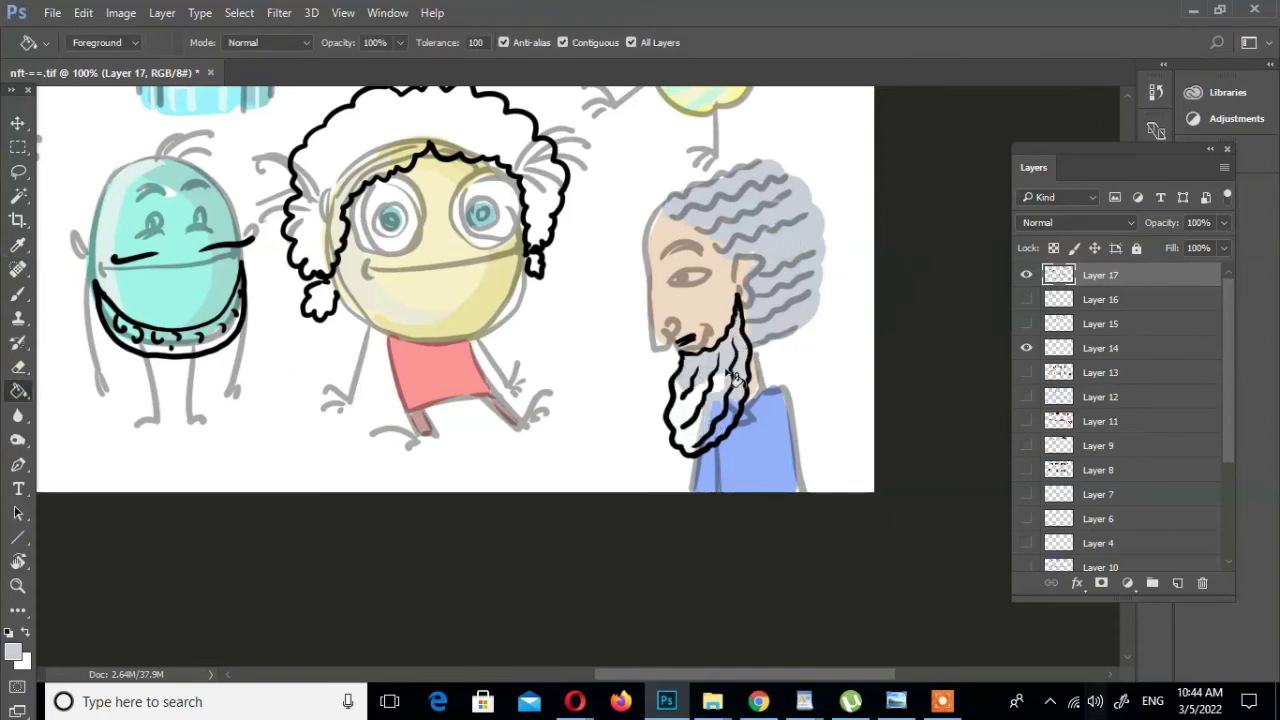
pyautogui.click(729, 406)
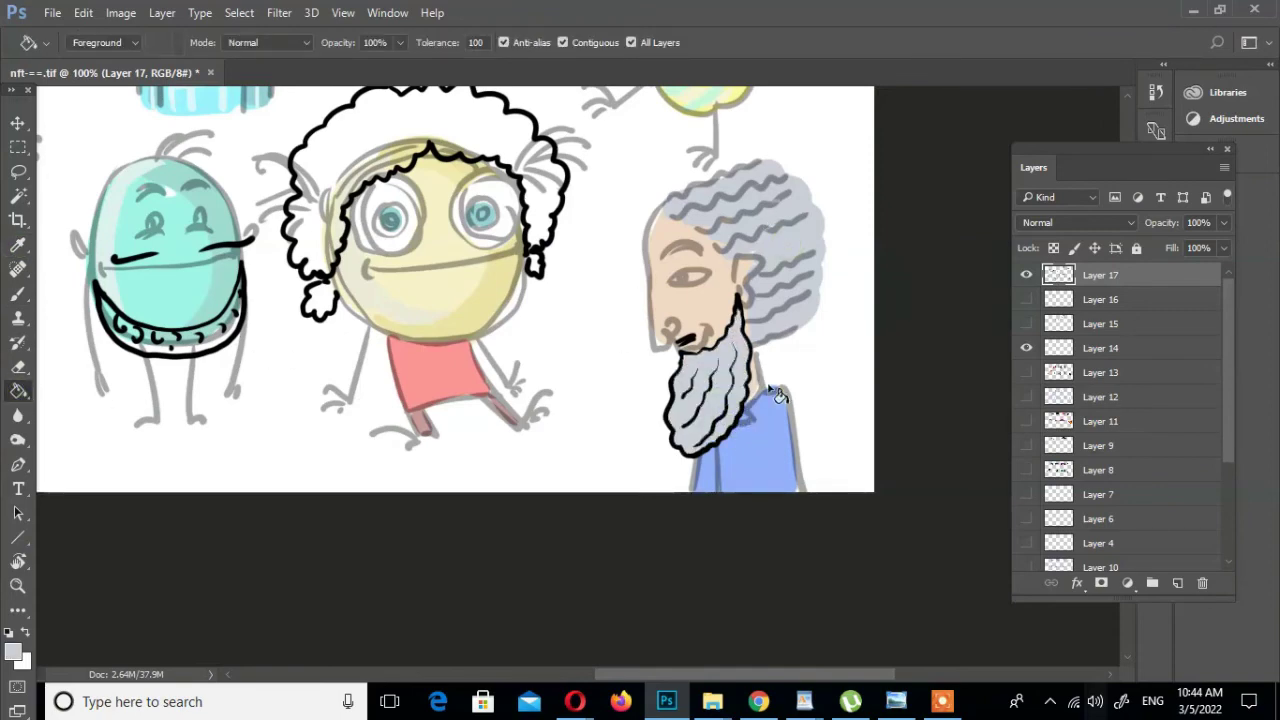
pyautogui.hotkey('ctrl', 'z')
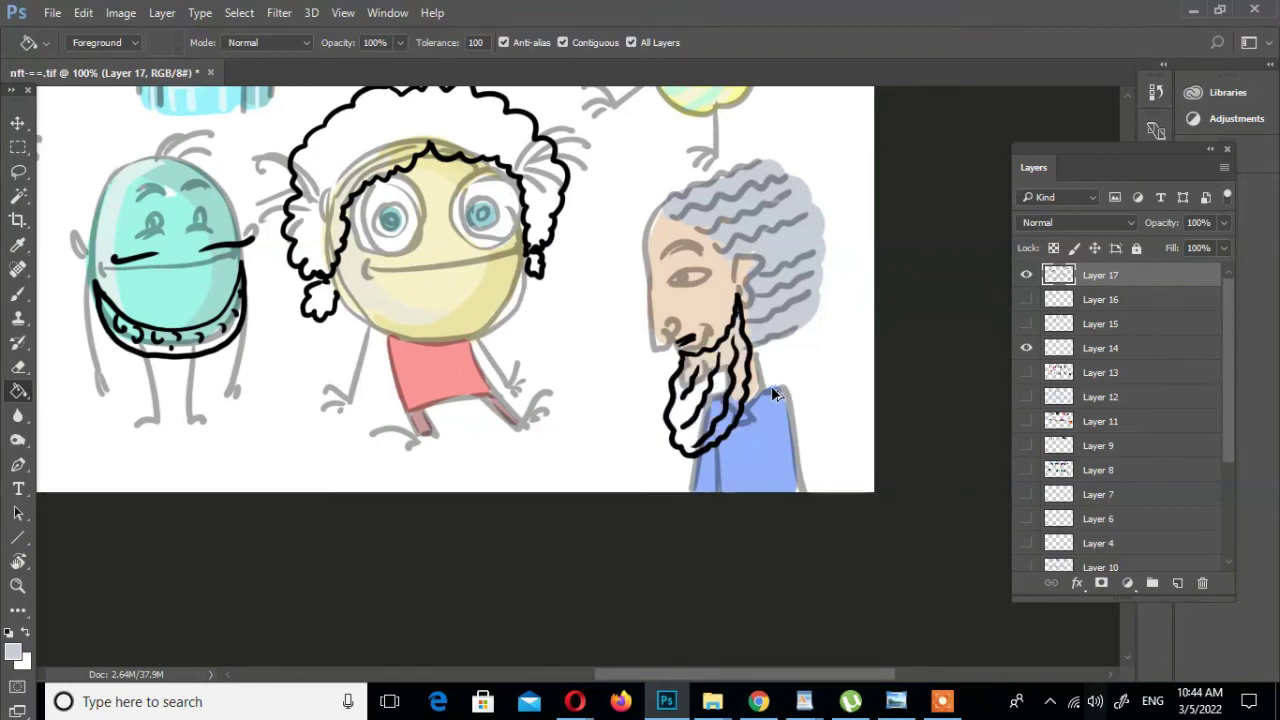
pyautogui.click(1090, 300)
pyautogui.press('b')
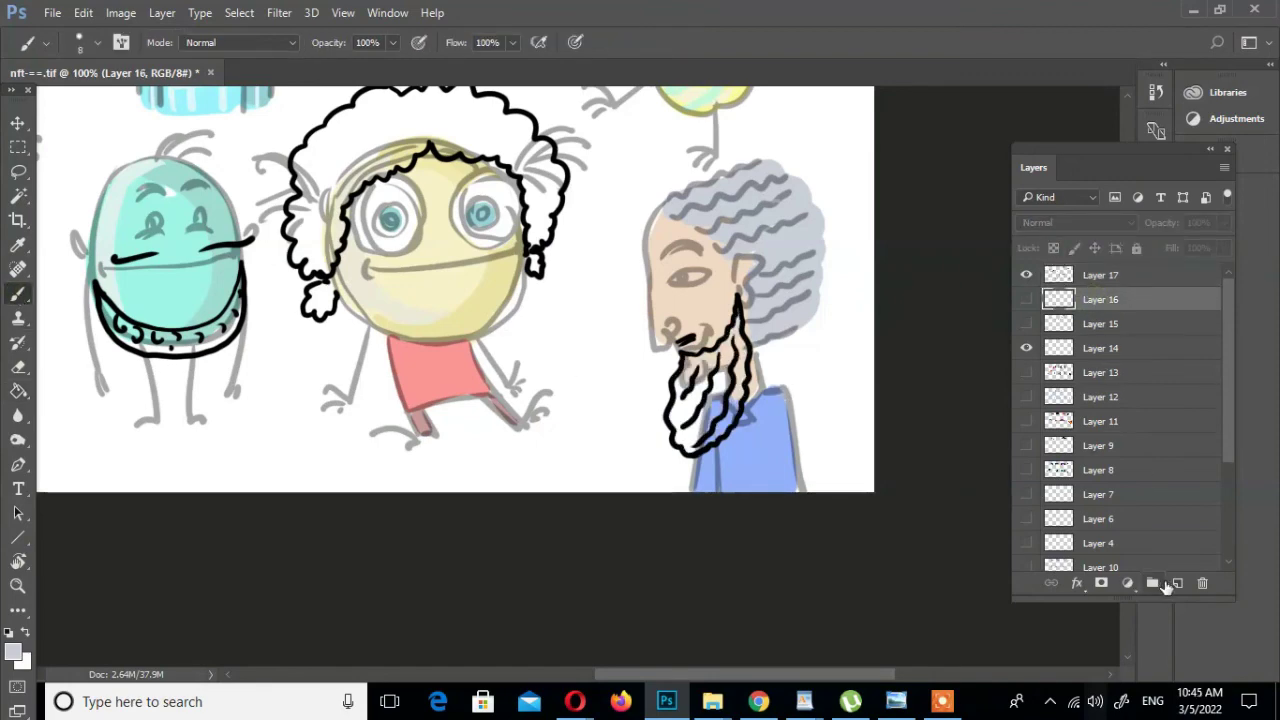
pyautogui.click(1164, 582)
pyautogui.press(']')
pyautogui.press(']')
pyautogui.press(']')
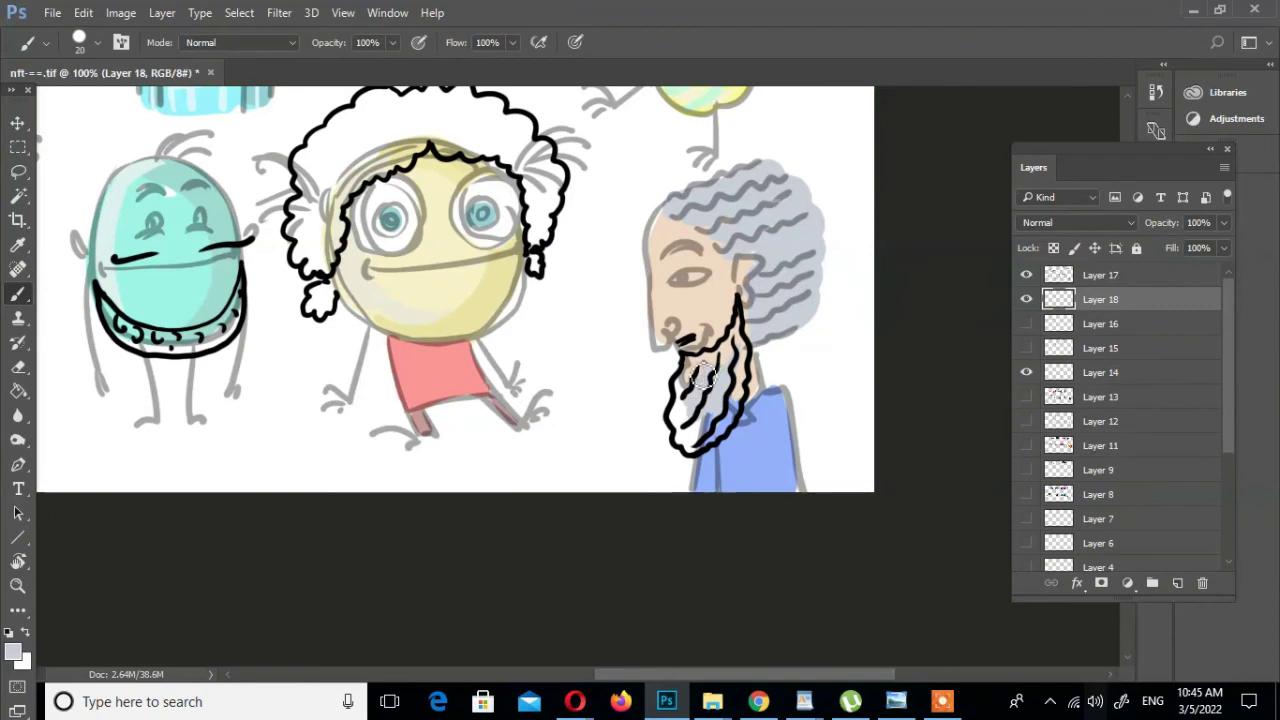
pyautogui.moveTo(703, 376)
pyautogui.mouseDown()
pyautogui.moveTo(737, 333)
pyautogui.moveTo(716, 410)
pyautogui.mouseUp()
# Make Layer 17 active and choose a slate blue foreground colour
pyautogui.moveTo(490, 365); pyautogui.dragTo(720, 415)
pyautogui.click(18, 122)
pyautogui.click(1080, 283)
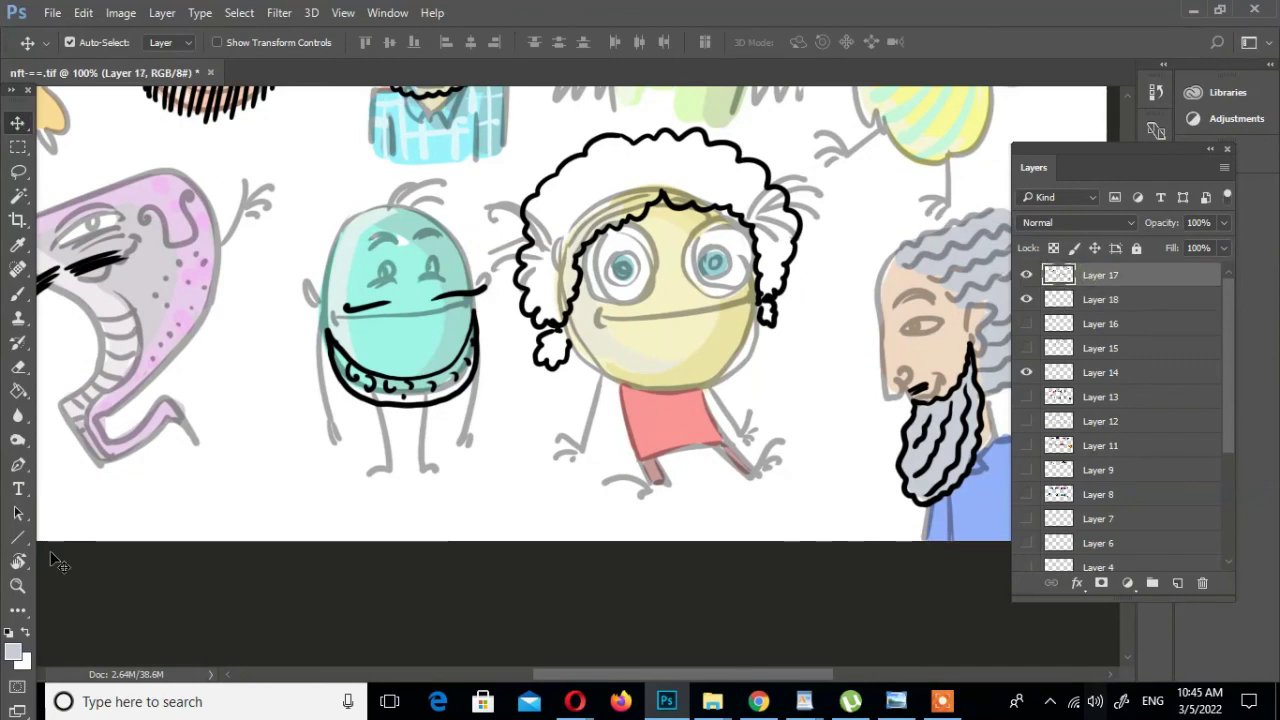
pyautogui.click(13, 651)
pyautogui.click(826, 245)
pyautogui.click(1148, 143)
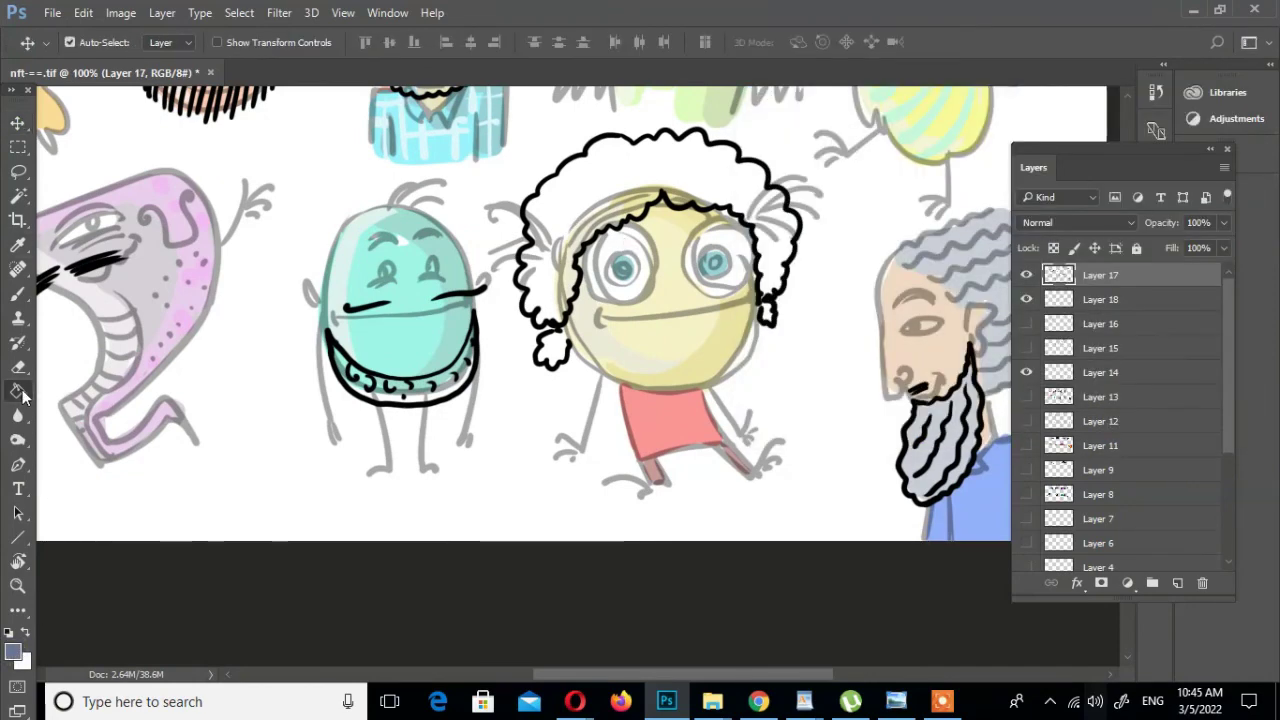
# Fill the curly hair and the gap beside the face with blue
pyautogui.click(18, 391)
pyautogui.click(637, 212)
pyautogui.hotkey('ctrl', 'z')
pyautogui.click(1026, 275)
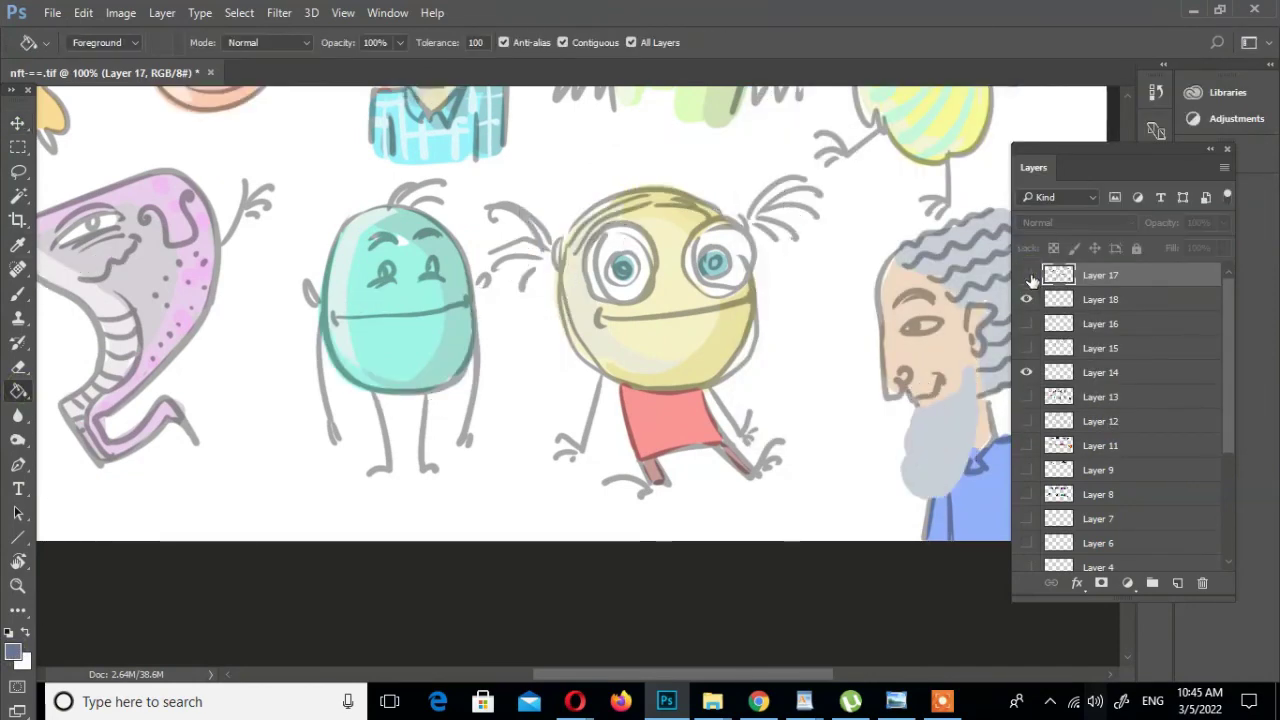
pyautogui.click(700, 192)
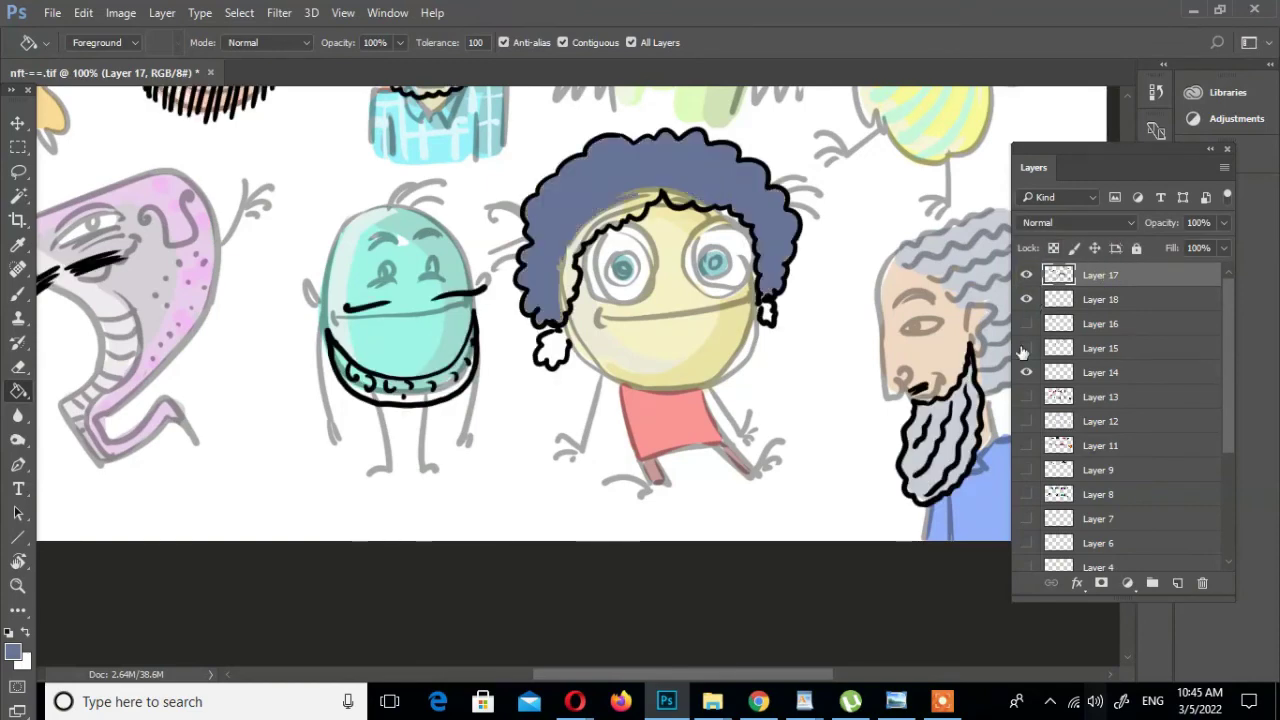
pyautogui.click(640, 210)
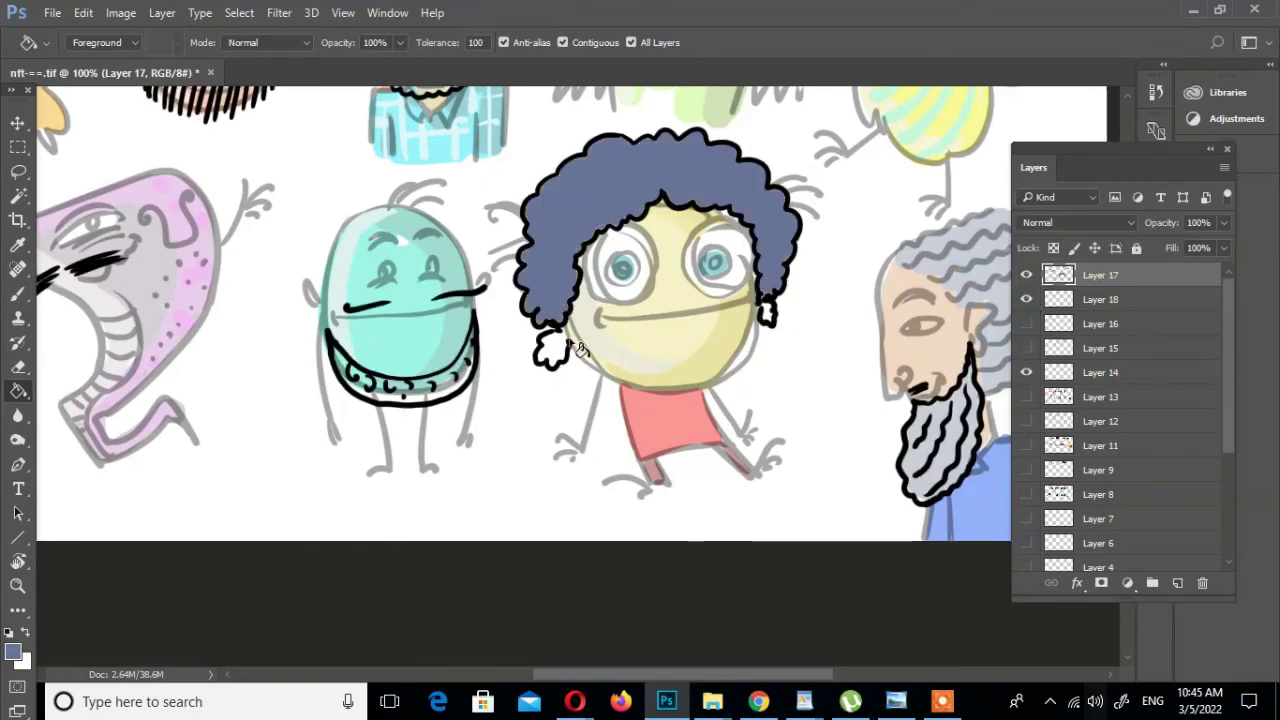
# Fill the bottom-left hair curl blue as well
pyautogui.click(18, 268)
pyautogui.press('x')
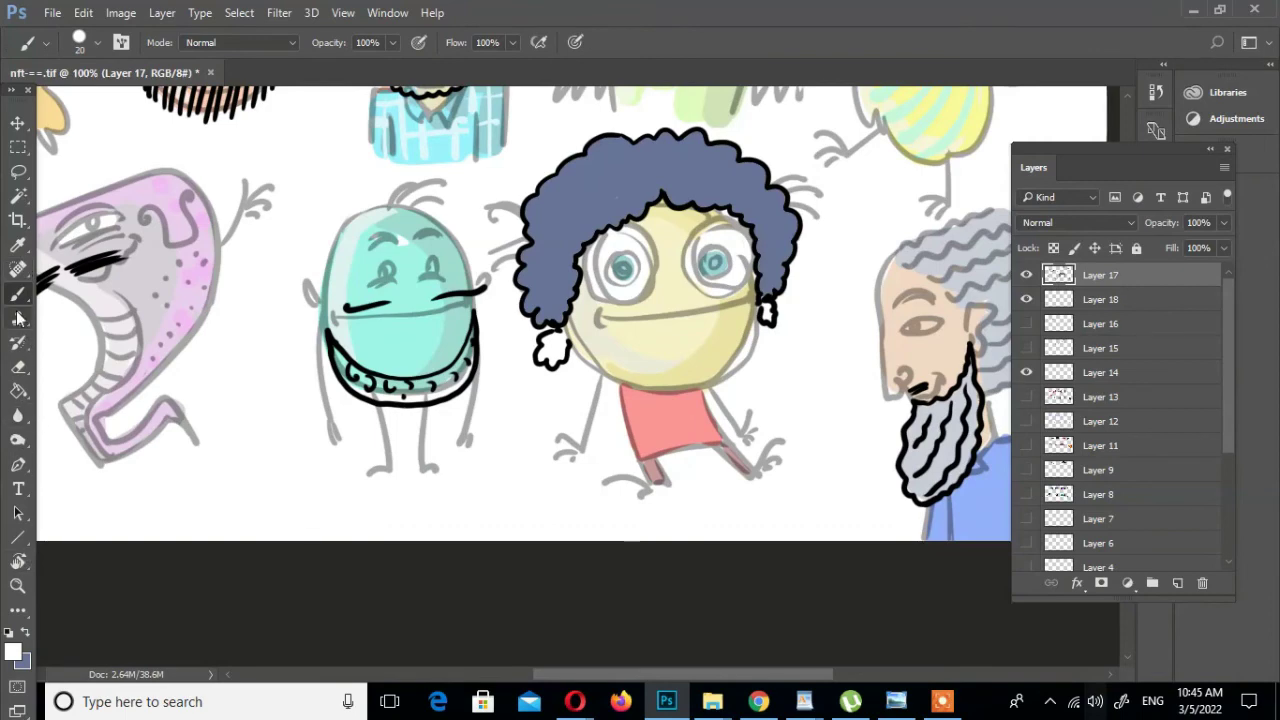
pyautogui.click(18, 245)
pyautogui.click(18, 293)
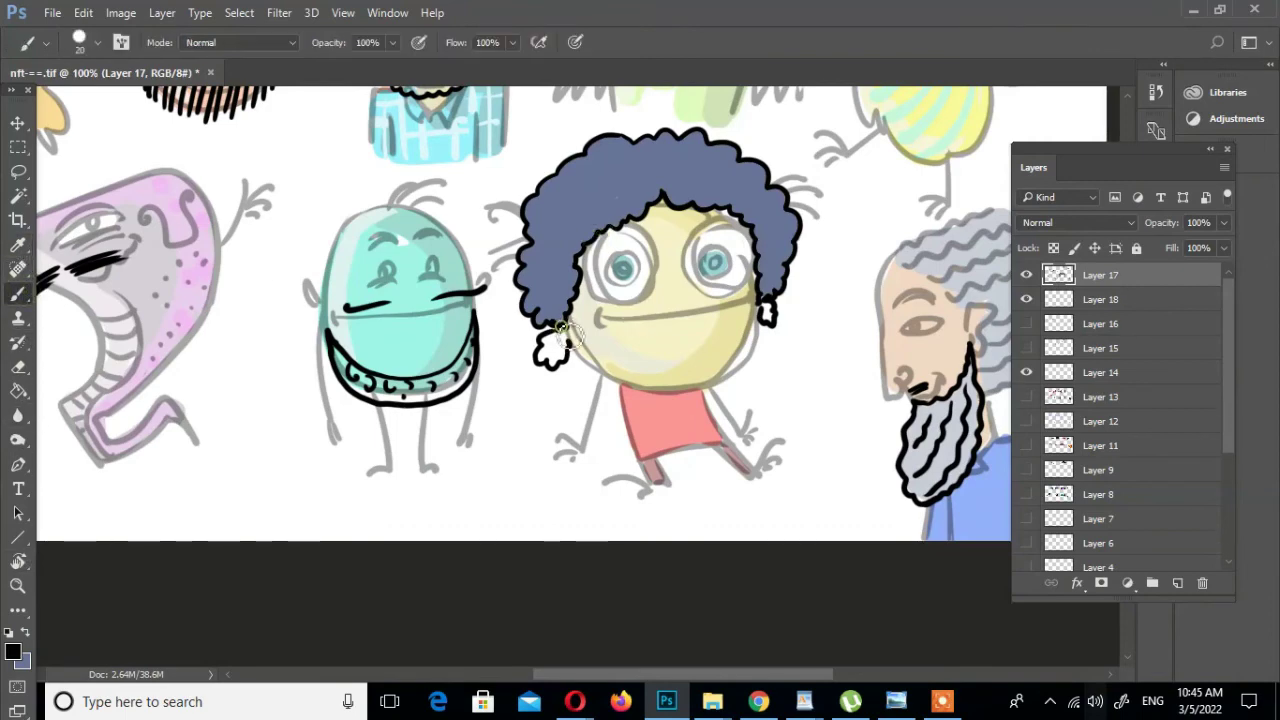
pyautogui.click(25, 633)
pyautogui.click(18, 391)
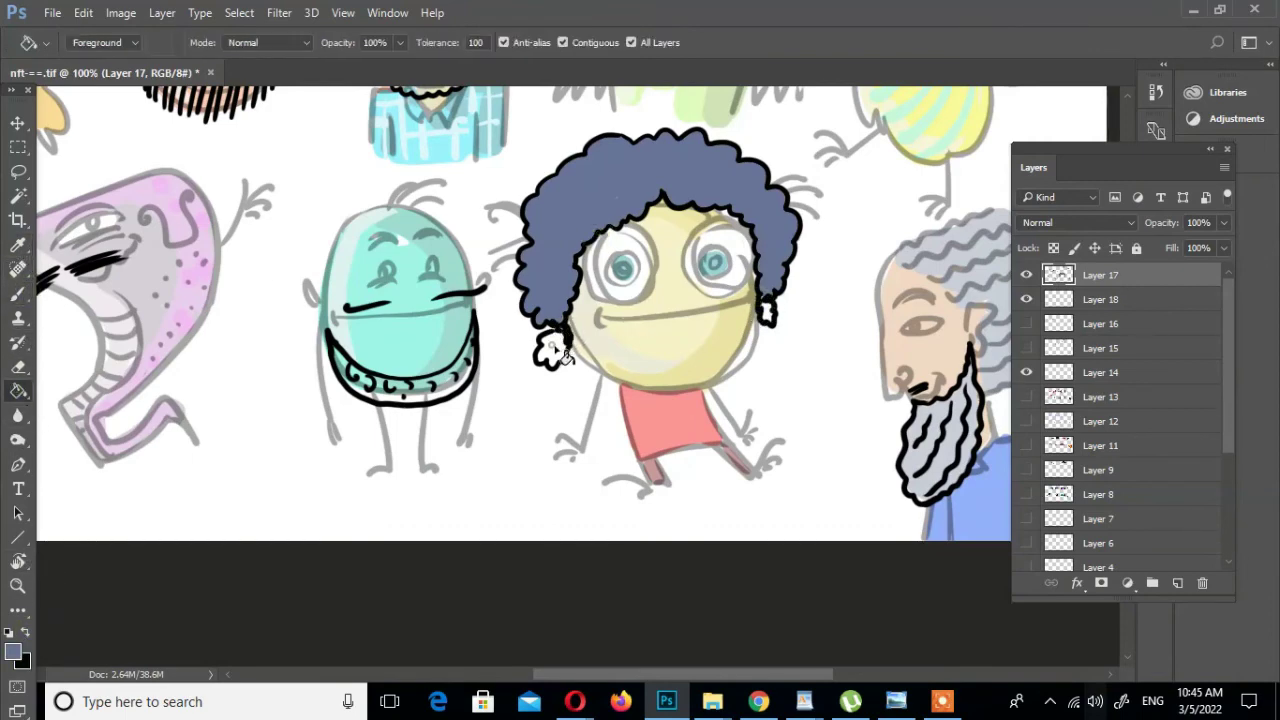
pyautogui.click(550, 350)
# Set up a darker blue brush at size 30
pyautogui.click(18, 247)
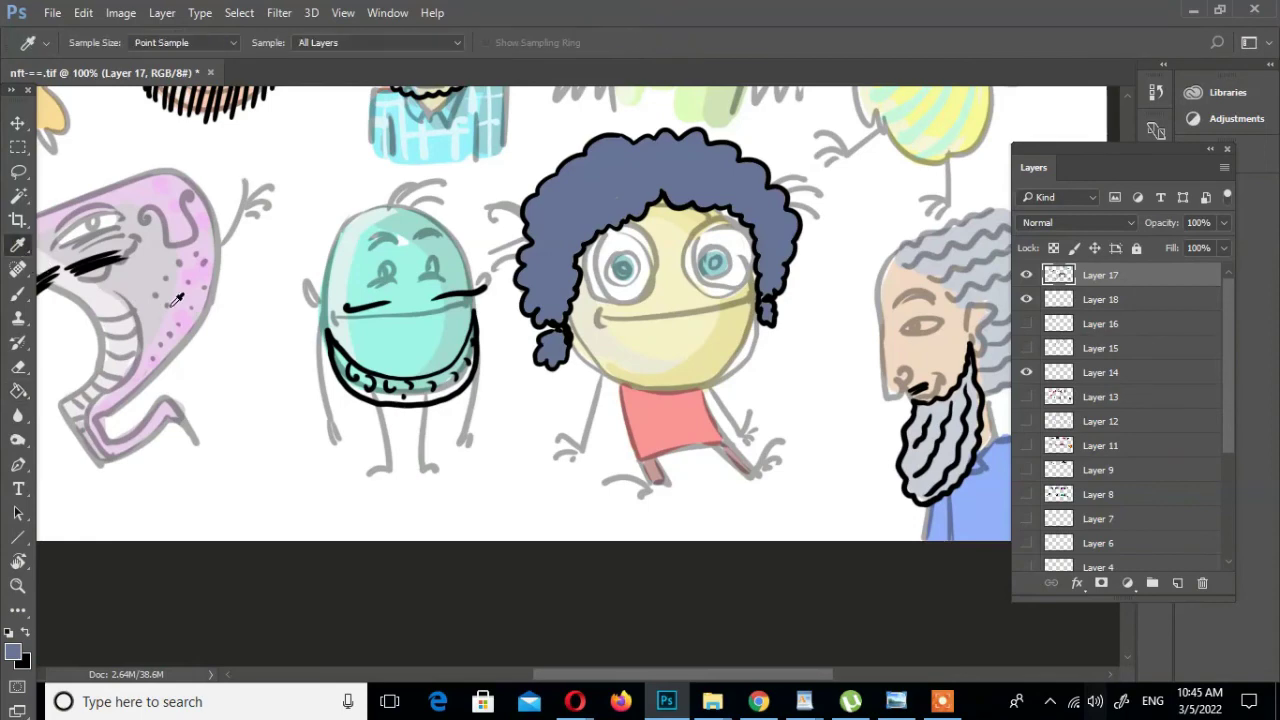
pyautogui.click(18, 293)
pyautogui.click(13, 651)
pyautogui.click(851, 277)
pyautogui.click(1180, 137)
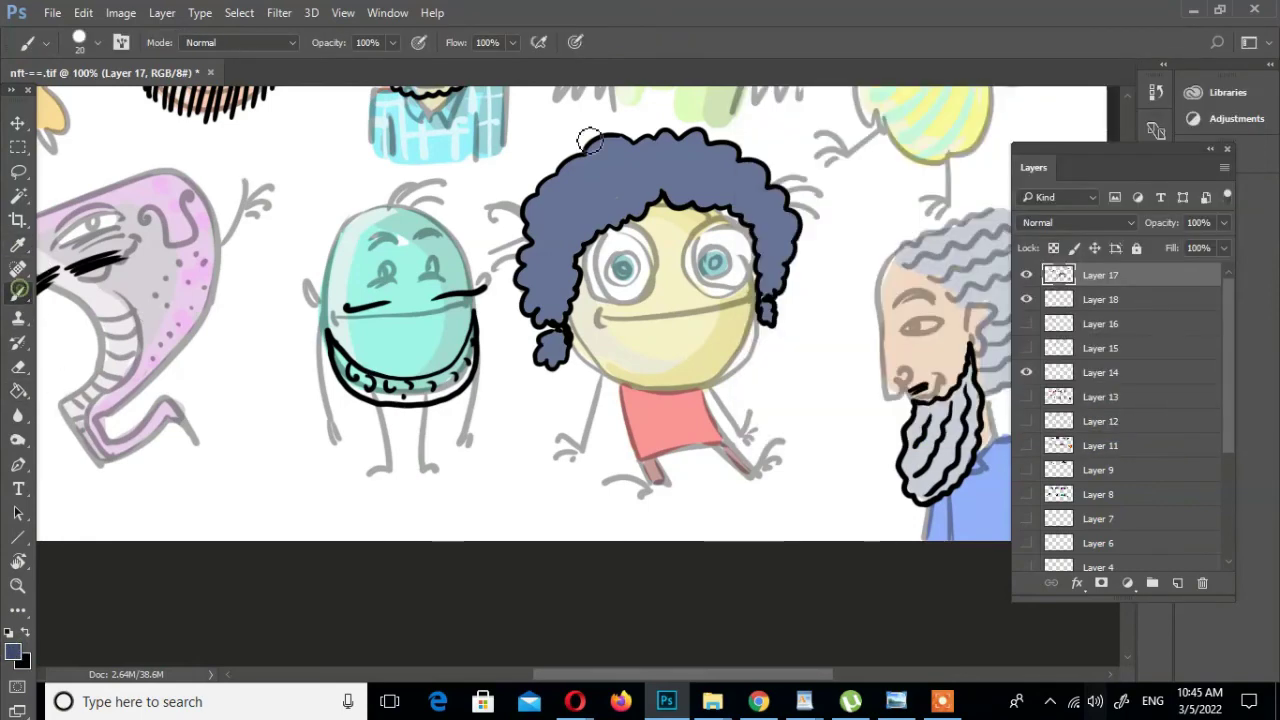
pyautogui.press(']')
# Dab darker blue spots across the hair's left side, top and right side
pyautogui.click(565, 205)
pyautogui.click(545, 258)
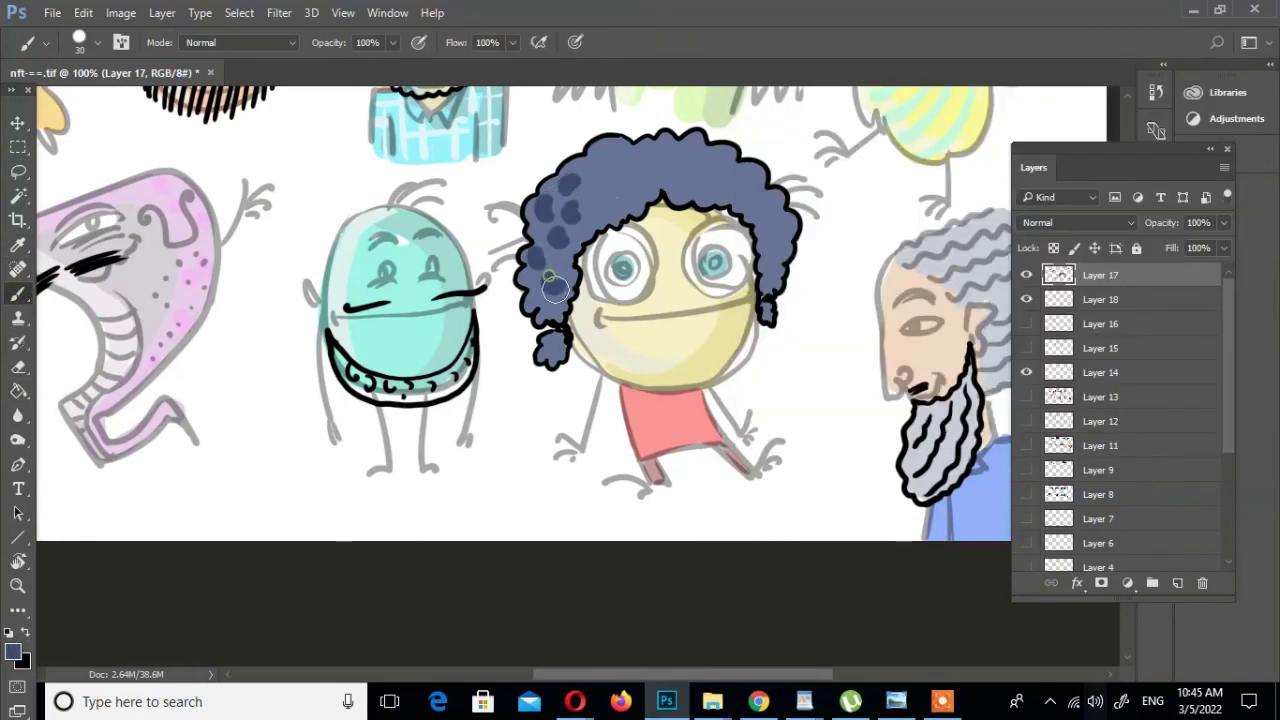
pyautogui.click(543, 300)
pyautogui.click(600, 185)
pyautogui.click(610, 158)
pyautogui.click(640, 165)
pyautogui.click(683, 163)
pyautogui.click(694, 141)
pyautogui.click(697, 185)
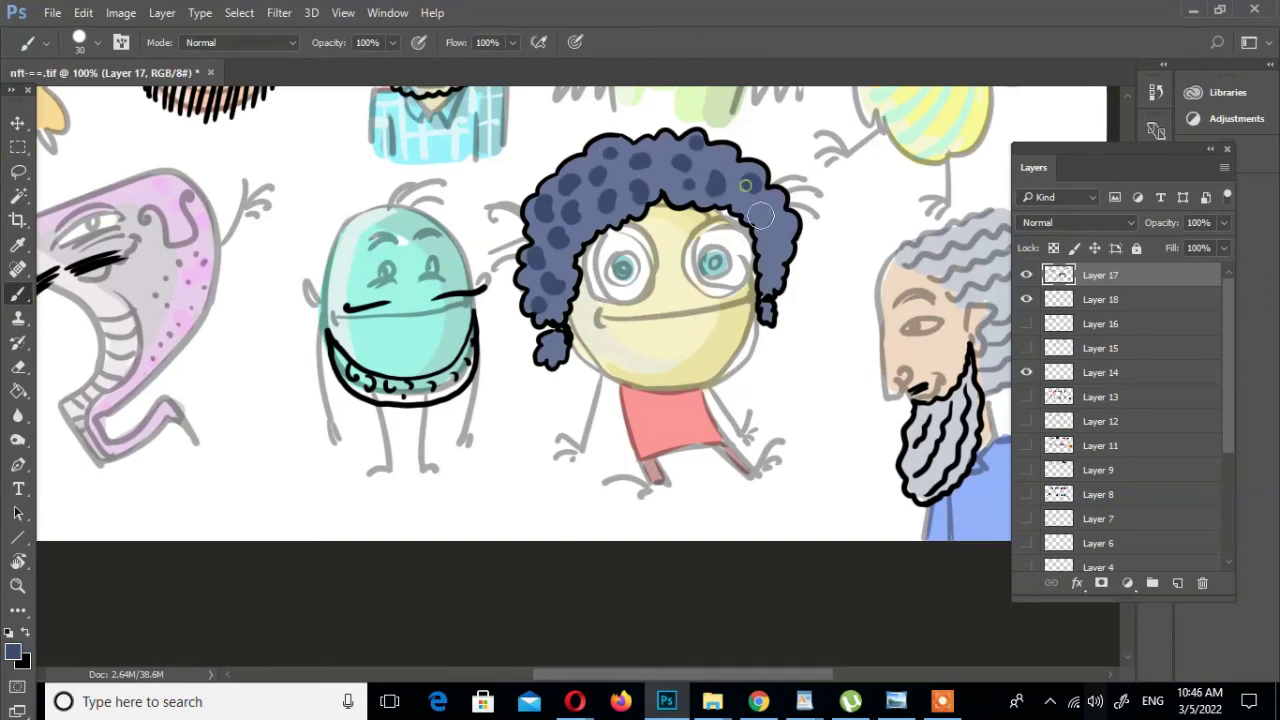
pyautogui.click(750, 185)
pyautogui.click(762, 212)
pyautogui.click(772, 245)
pyautogui.hscroll(-3, 502, 365)
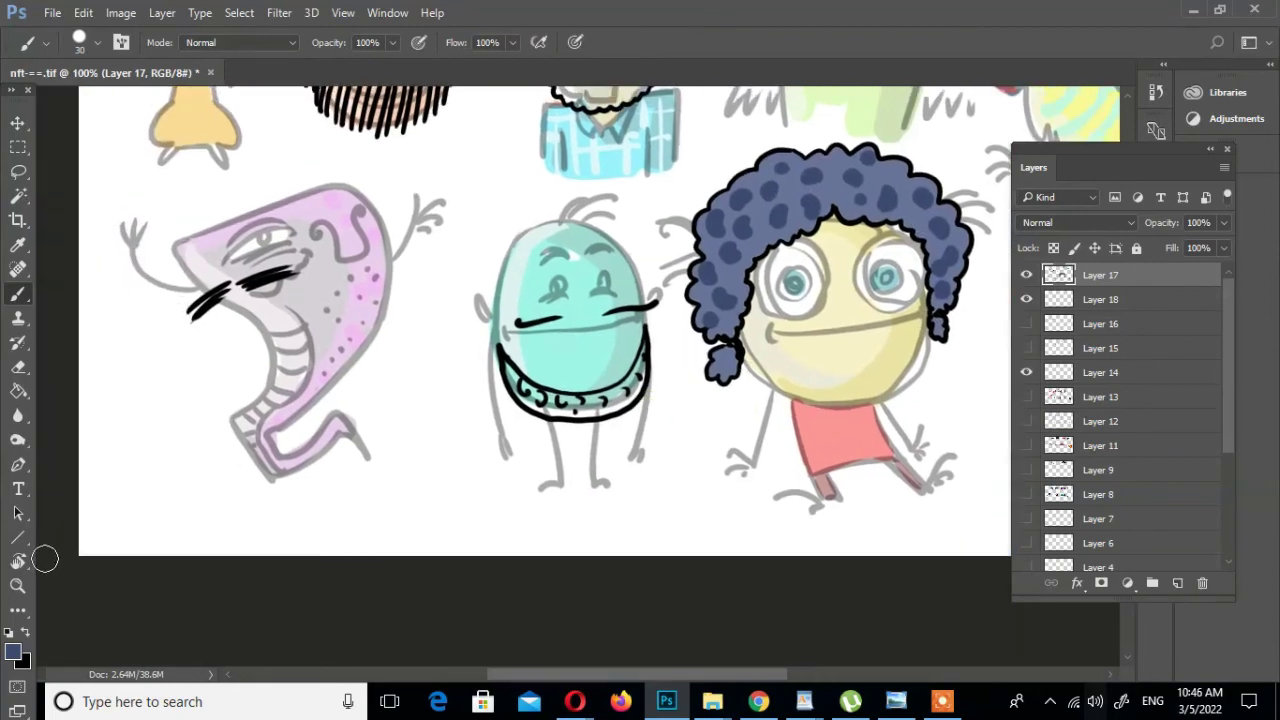
# Fill the teal character's beard band dark grey
pyautogui.click(14, 650)
pyautogui.click(767, 323)
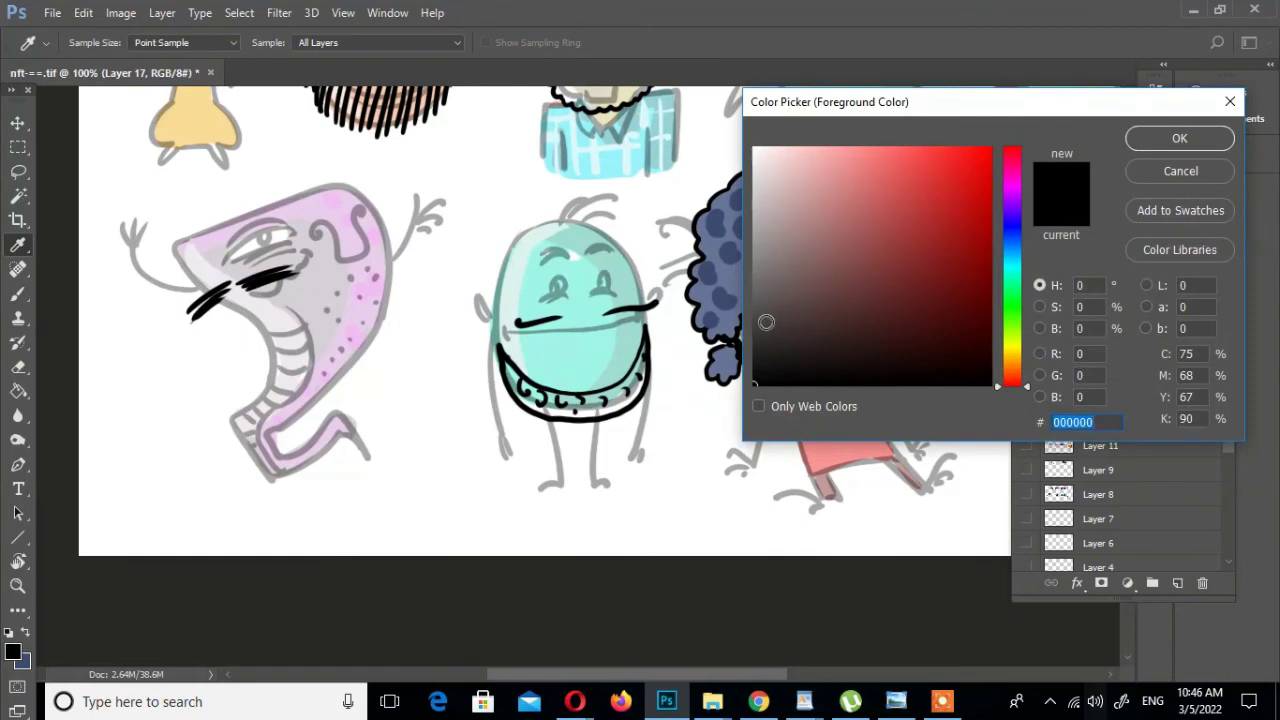
pyautogui.click(1220, 137)
pyautogui.press('g')
pyautogui.click(563, 408)
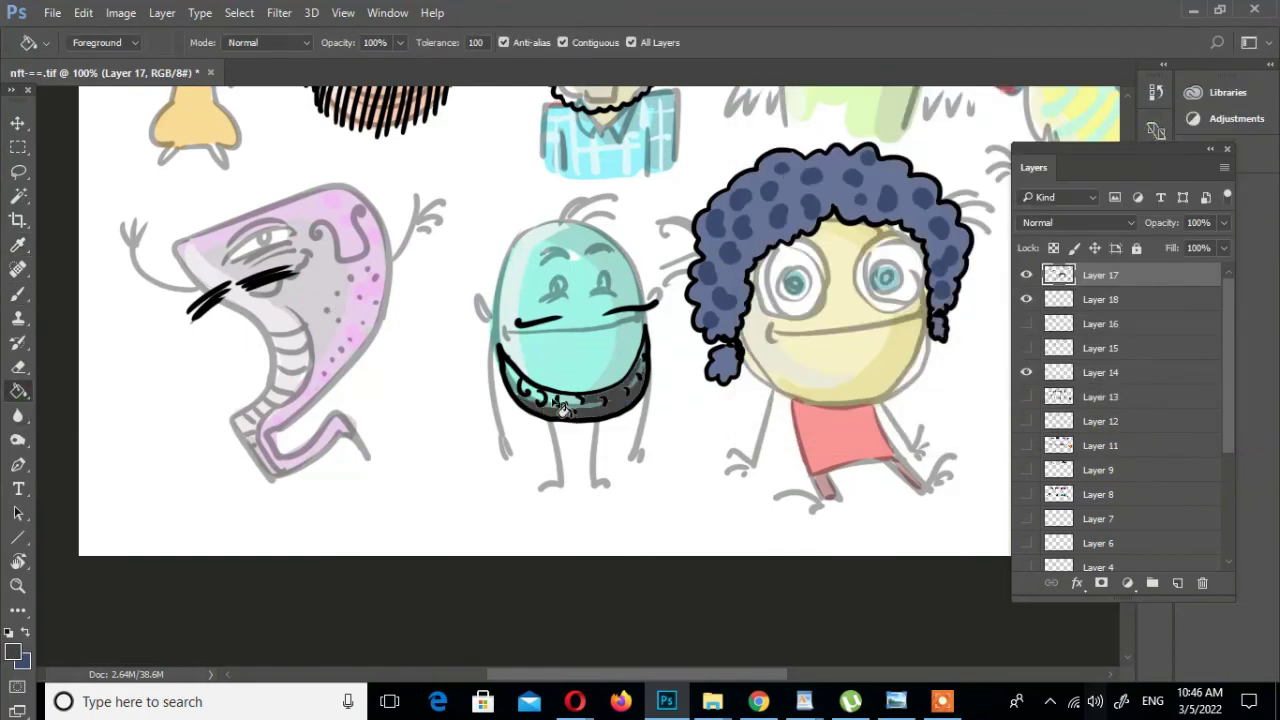
pyautogui.click(580, 408)
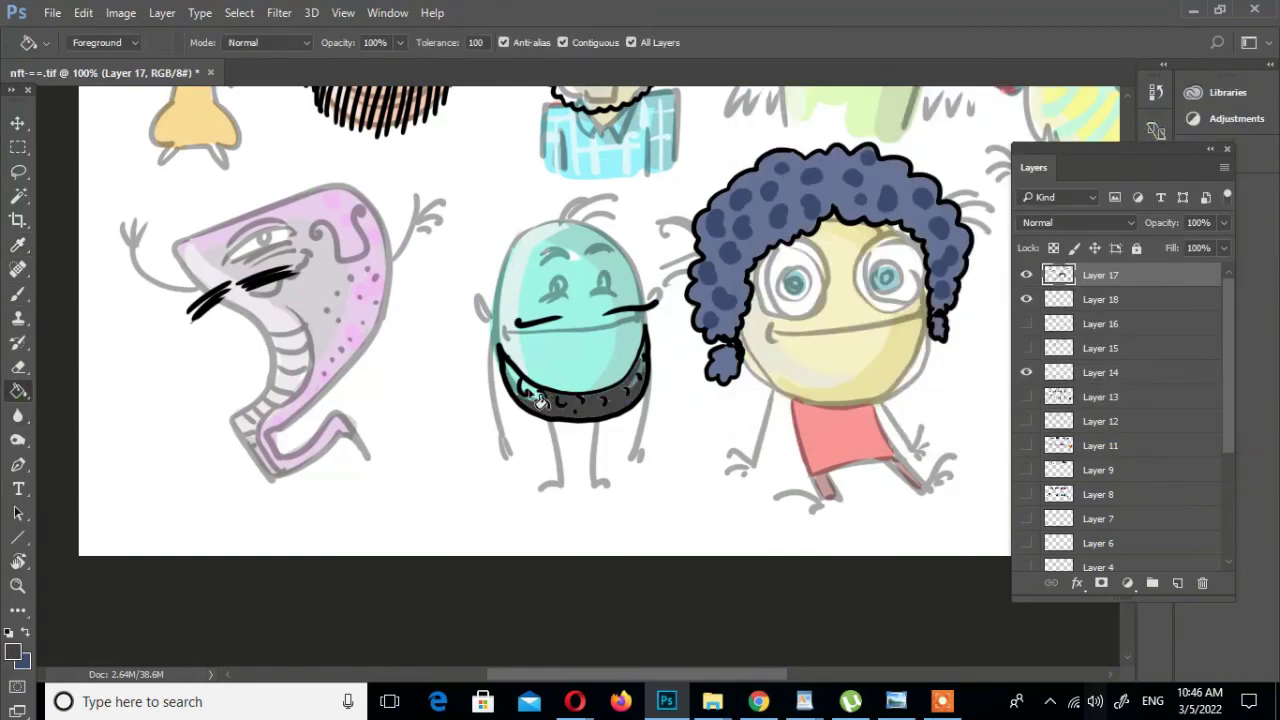
pyautogui.click(641, 390)
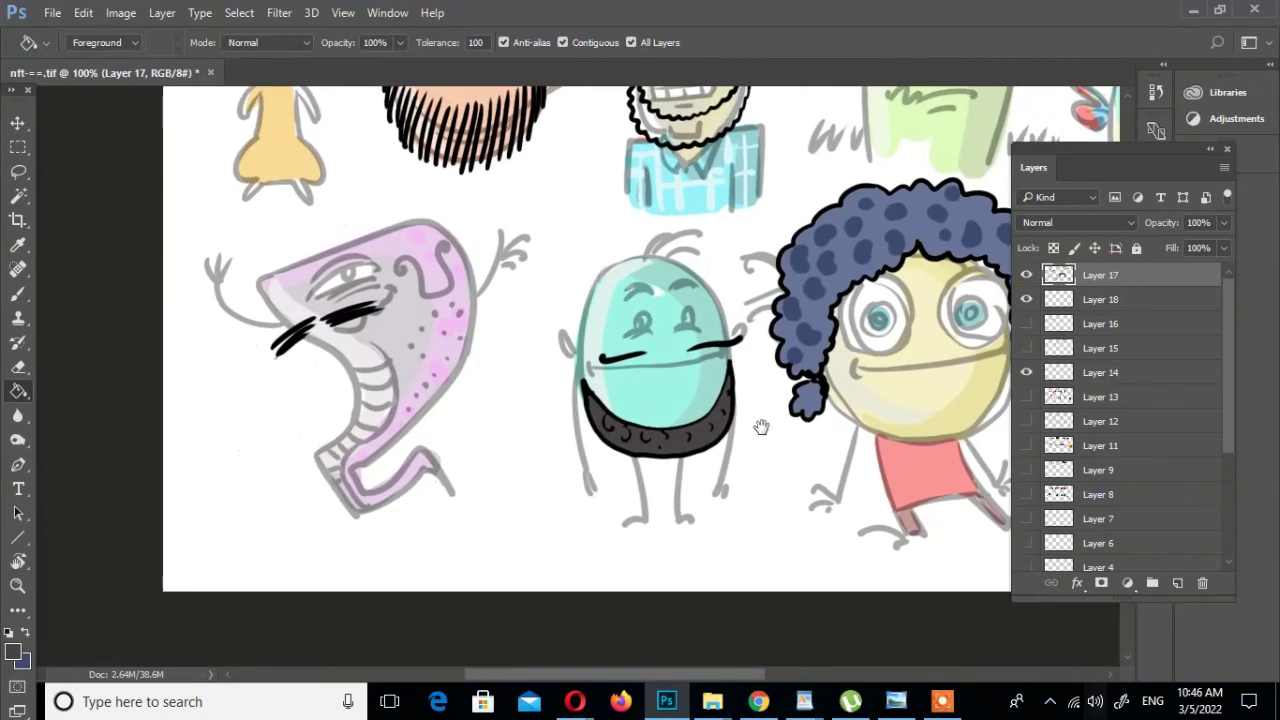
pyautogui.moveTo(694, 377); pyautogui.dragTo(324, 637)
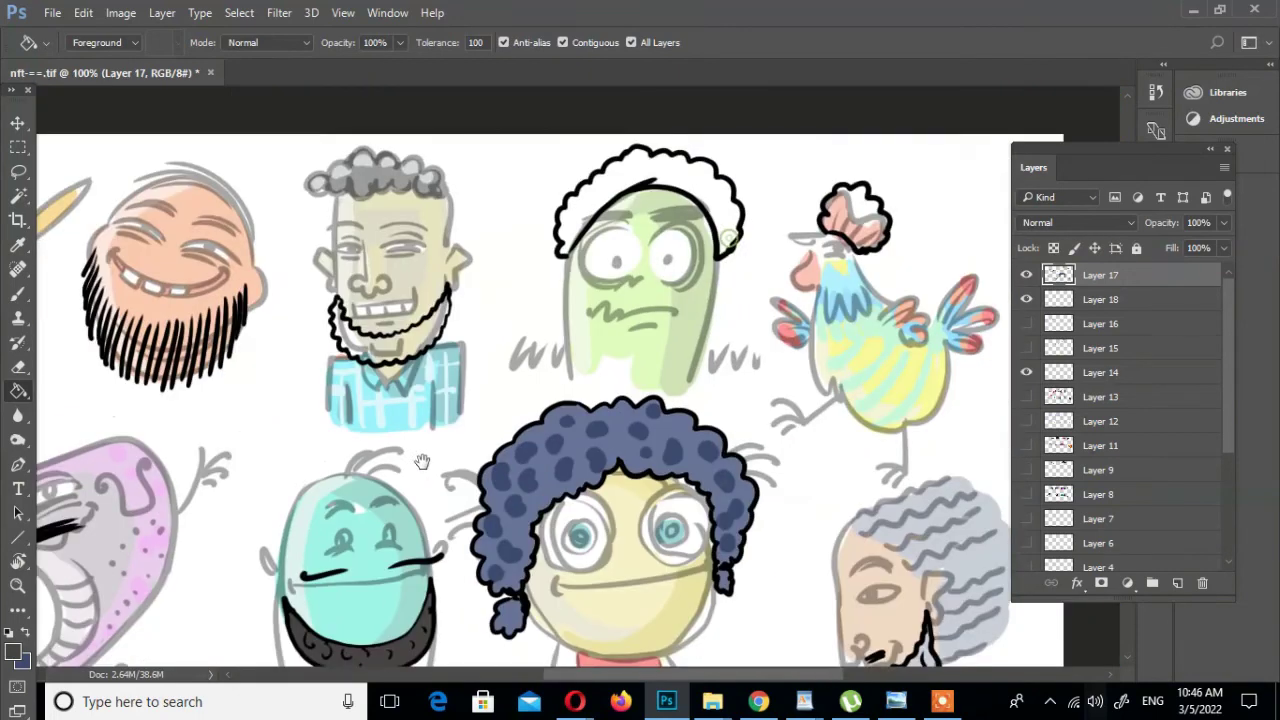
# Fill the green character's curly hair bright orange
pyautogui.click(13, 652)
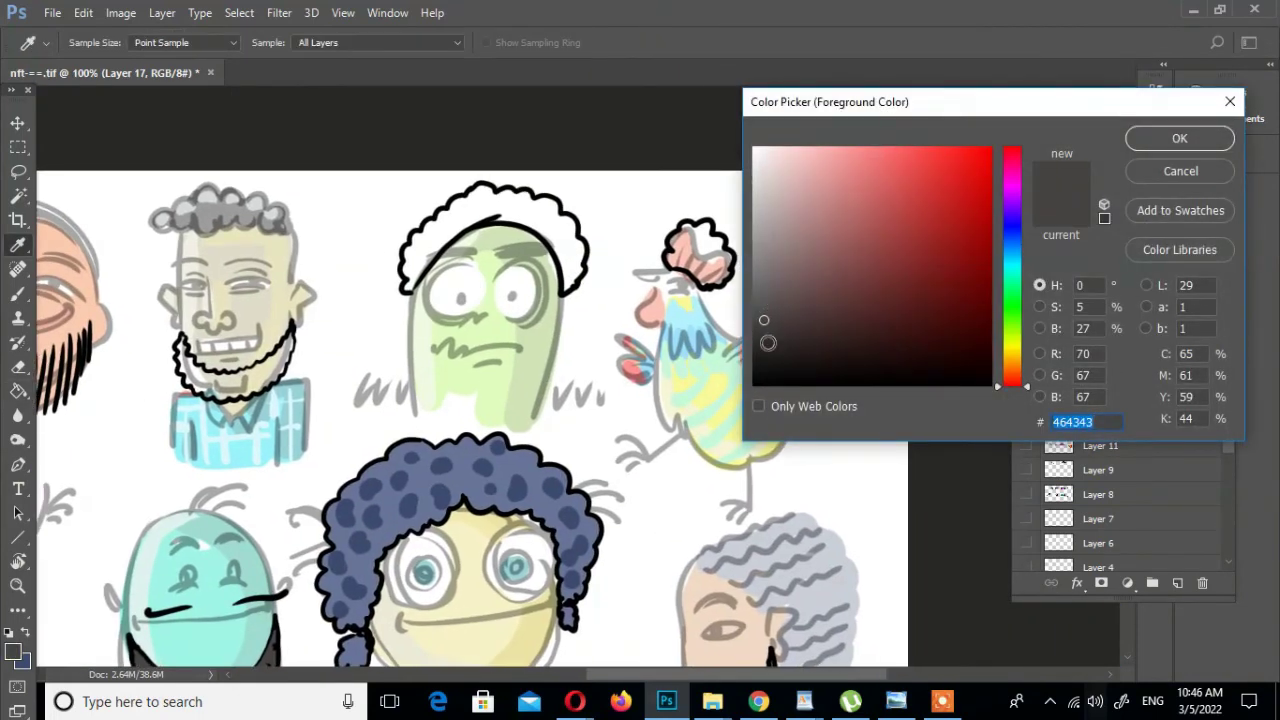
pyautogui.click(1012, 367)
pyautogui.click(974, 180)
pyautogui.click(1180, 138)
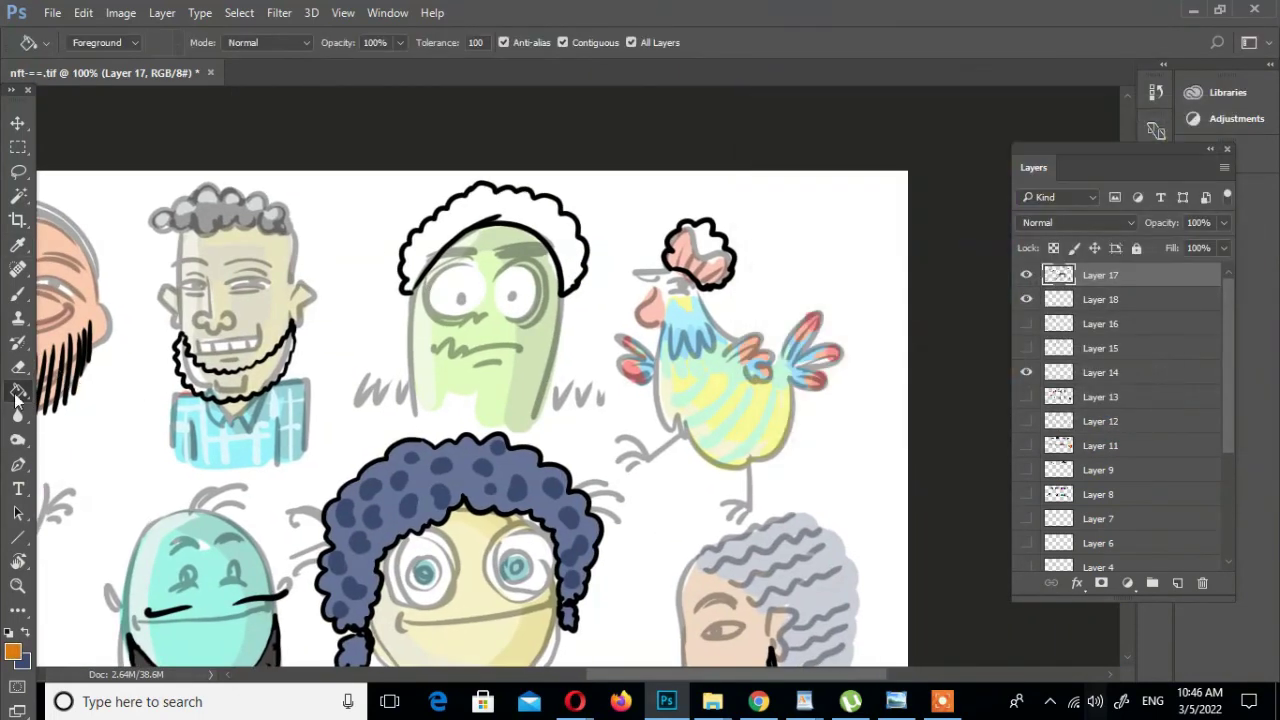
pyautogui.click(572, 218)
# Brush darker orange shading along the orange hair
pyautogui.click(12, 656)
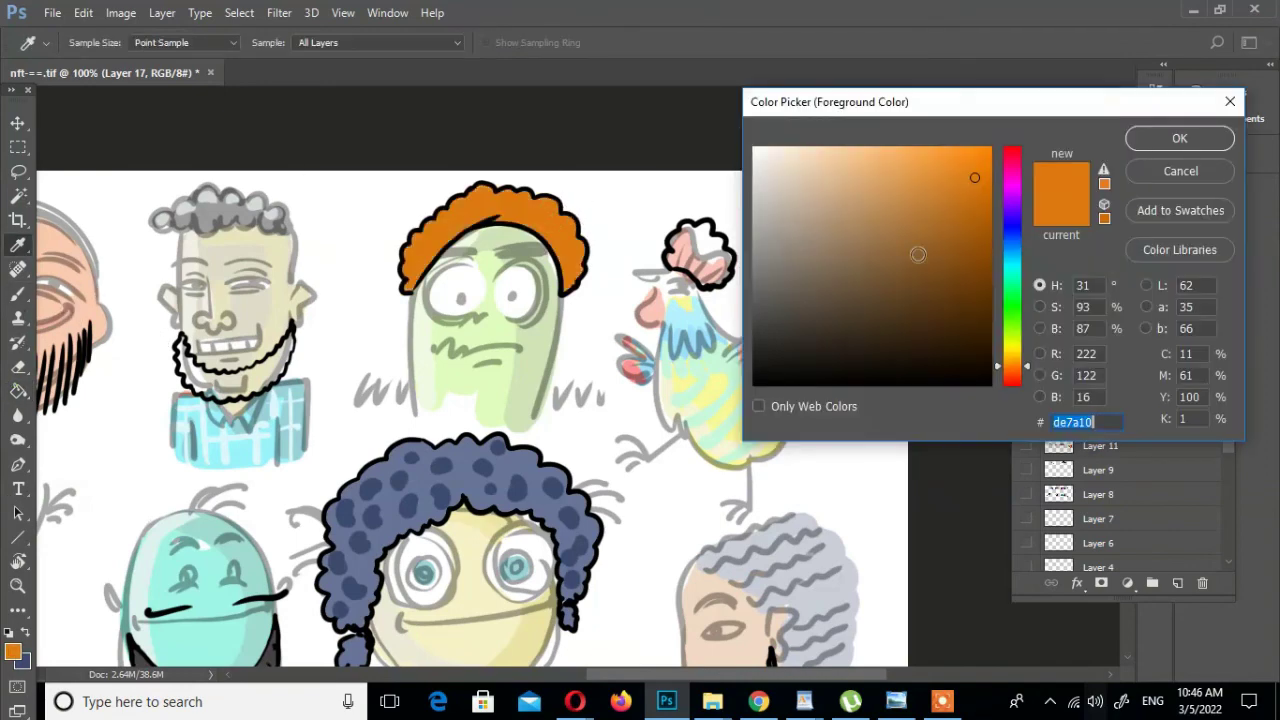
pyautogui.click(943, 243)
pyautogui.click(1180, 134)
pyautogui.press('b')
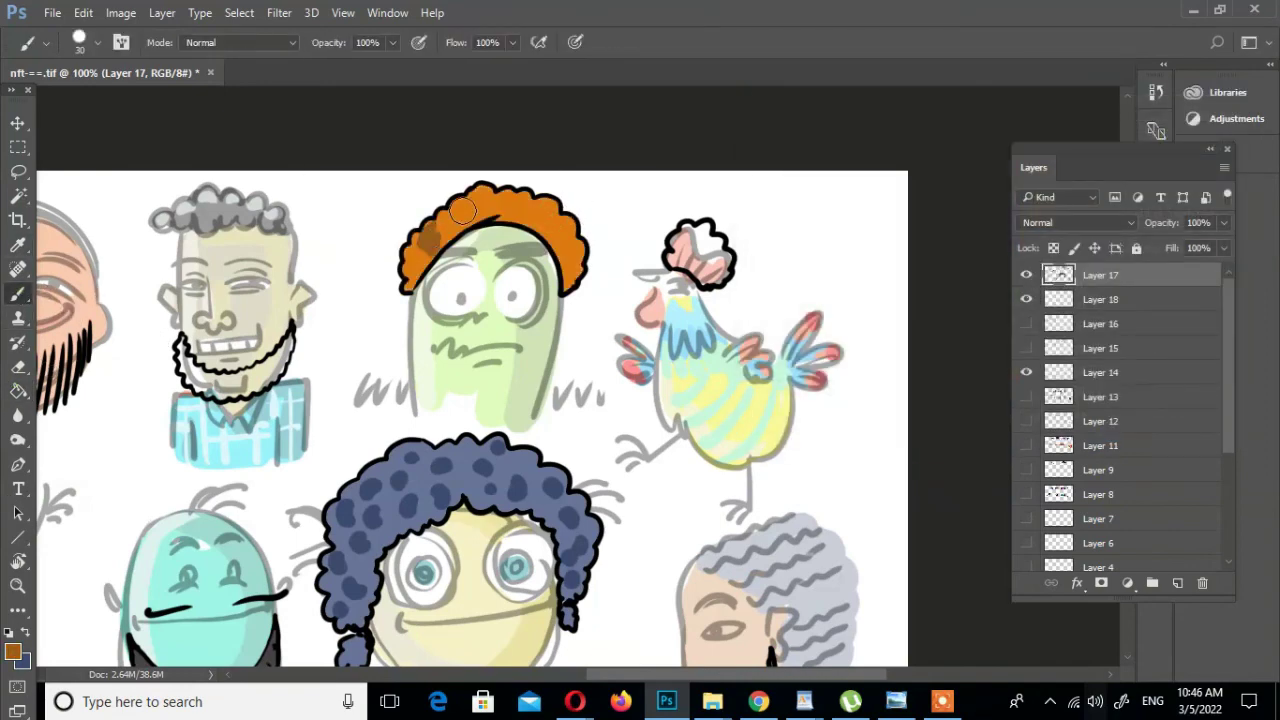
pyautogui.moveTo(478, 202); pyautogui.dragTo(423, 247)
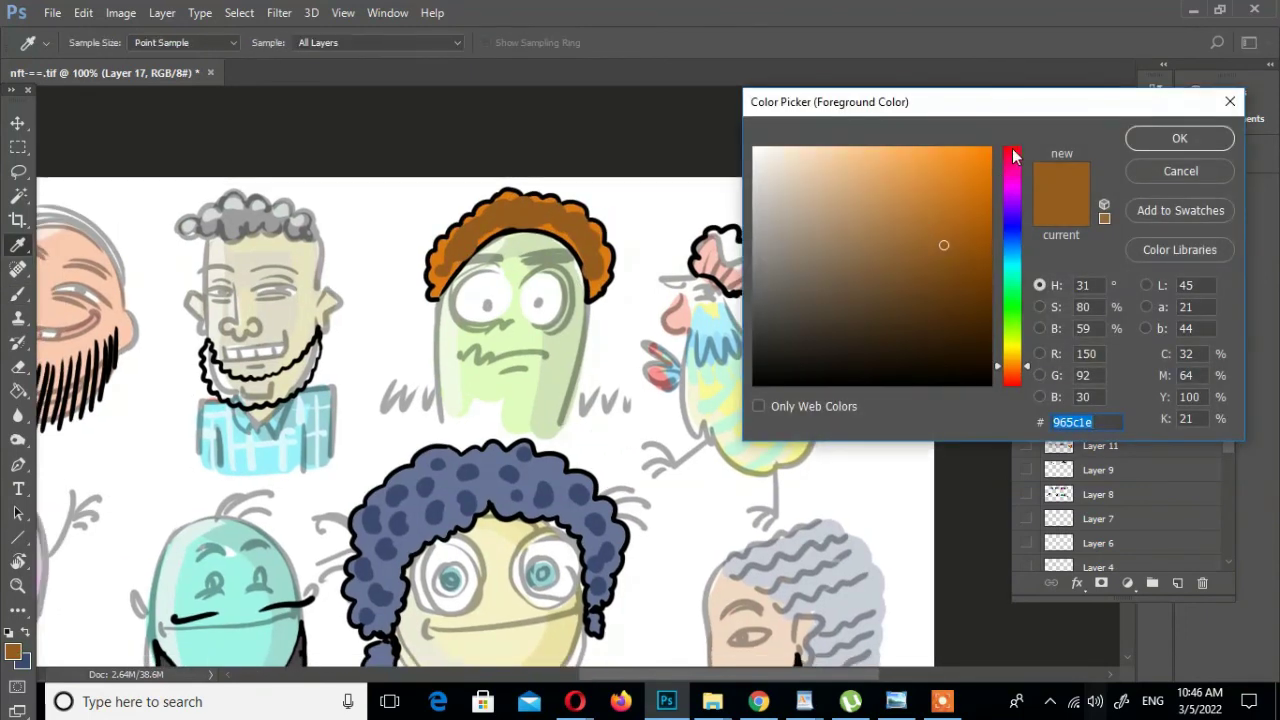
# Fill the chicken's comb red
pyautogui.click(1006, 138)
pyautogui.click(983, 140)
pyautogui.click(1174, 134)
pyautogui.press('g')
pyautogui.click(745, 252)
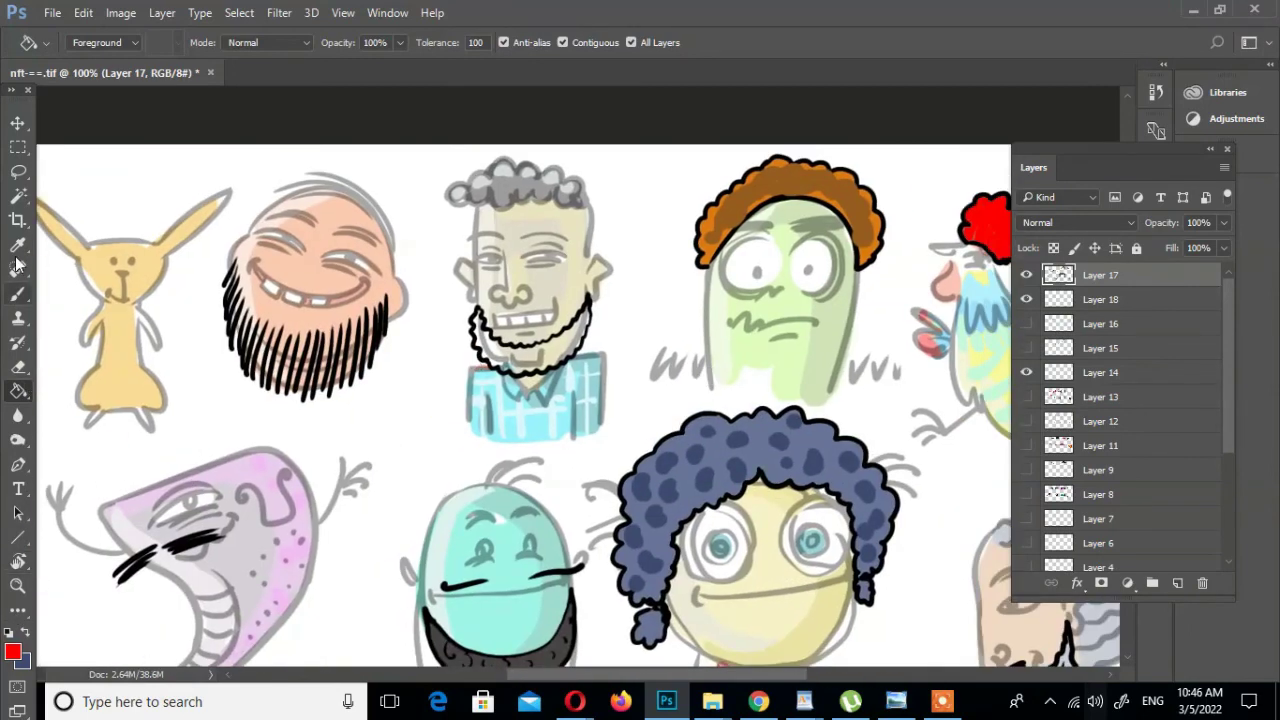
# Fill the beard under the chin with a darker grey
pyautogui.click(18, 244)
pyautogui.click(512, 178)
pyautogui.click(14, 651)
pyautogui.click(761, 307)
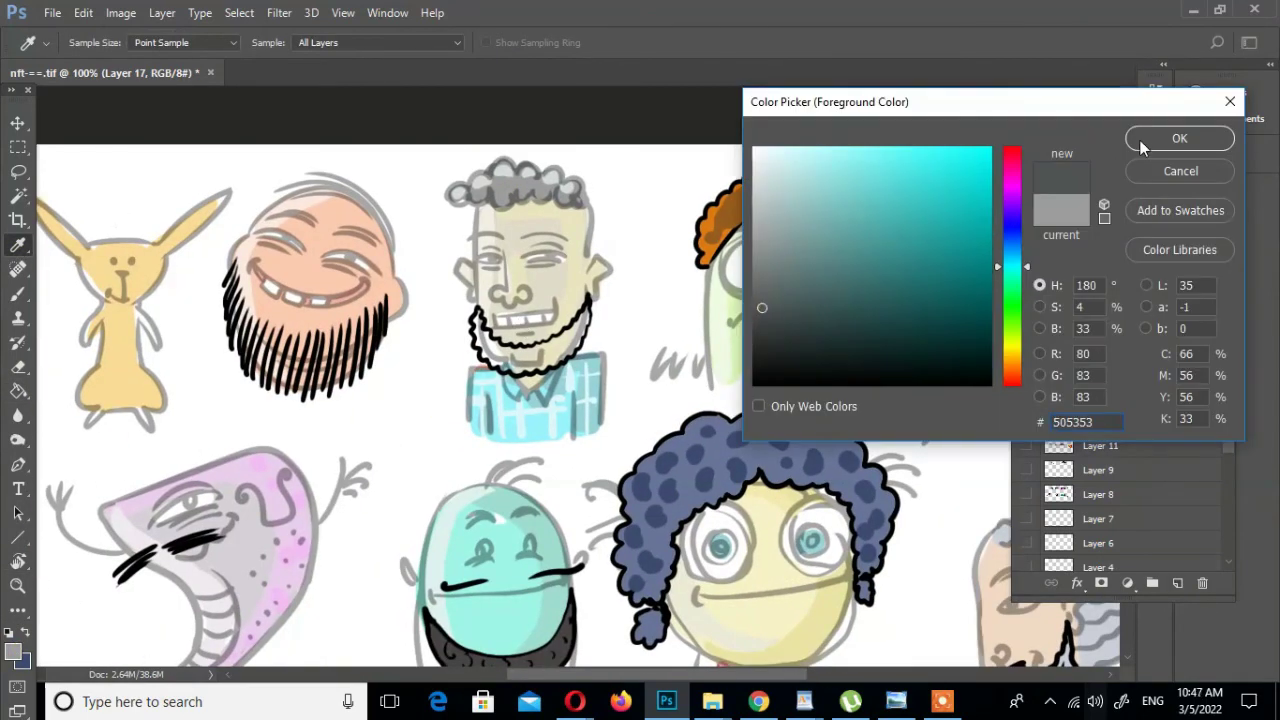
pyautogui.click(1145, 138)
pyautogui.press('g')
pyautogui.click(547, 364)
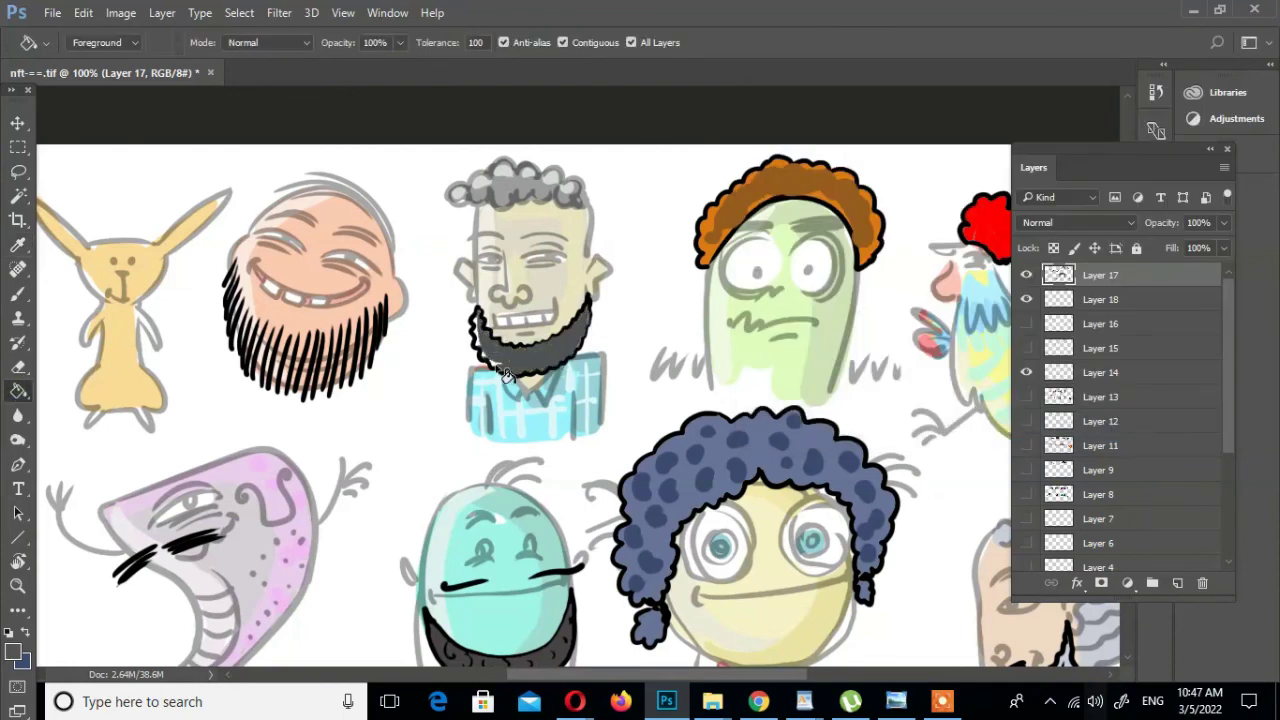
# Brush tan skin tone beside the beard on the layer beneath the line art
pyautogui.click(14, 651)
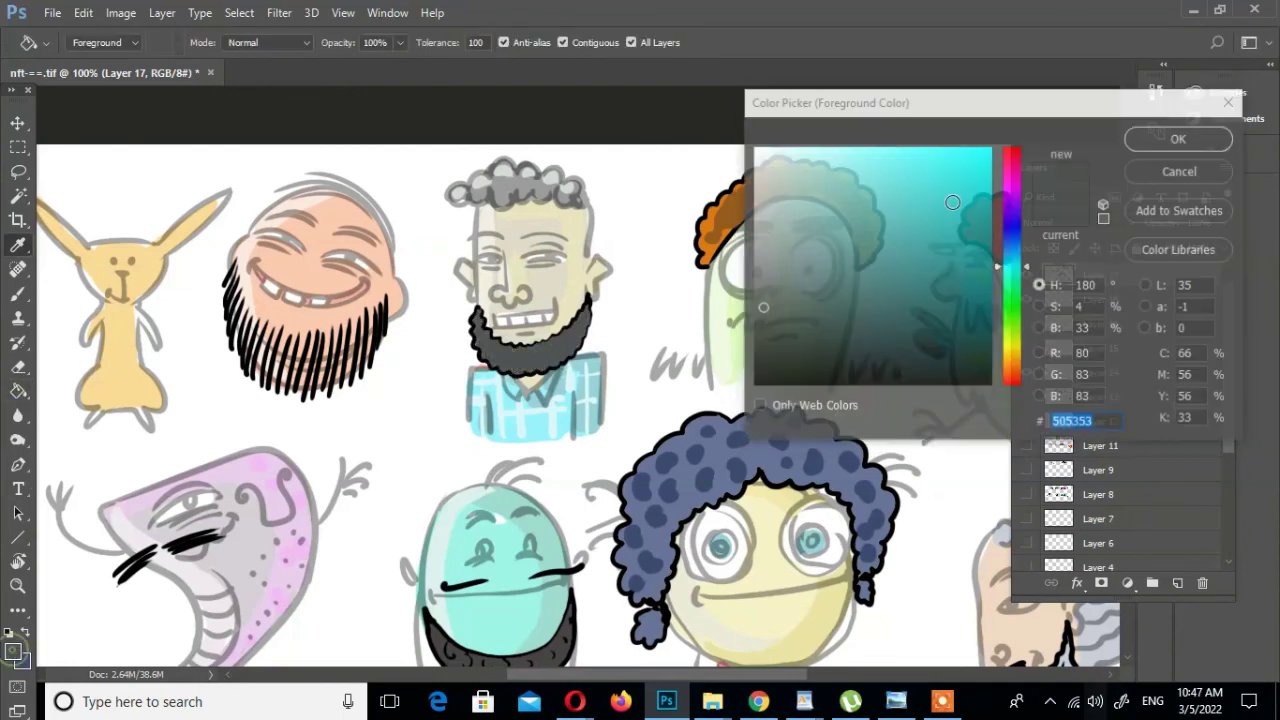
pyautogui.click(854, 220)
pyautogui.click(1145, 138)
pyautogui.click(1100, 299)
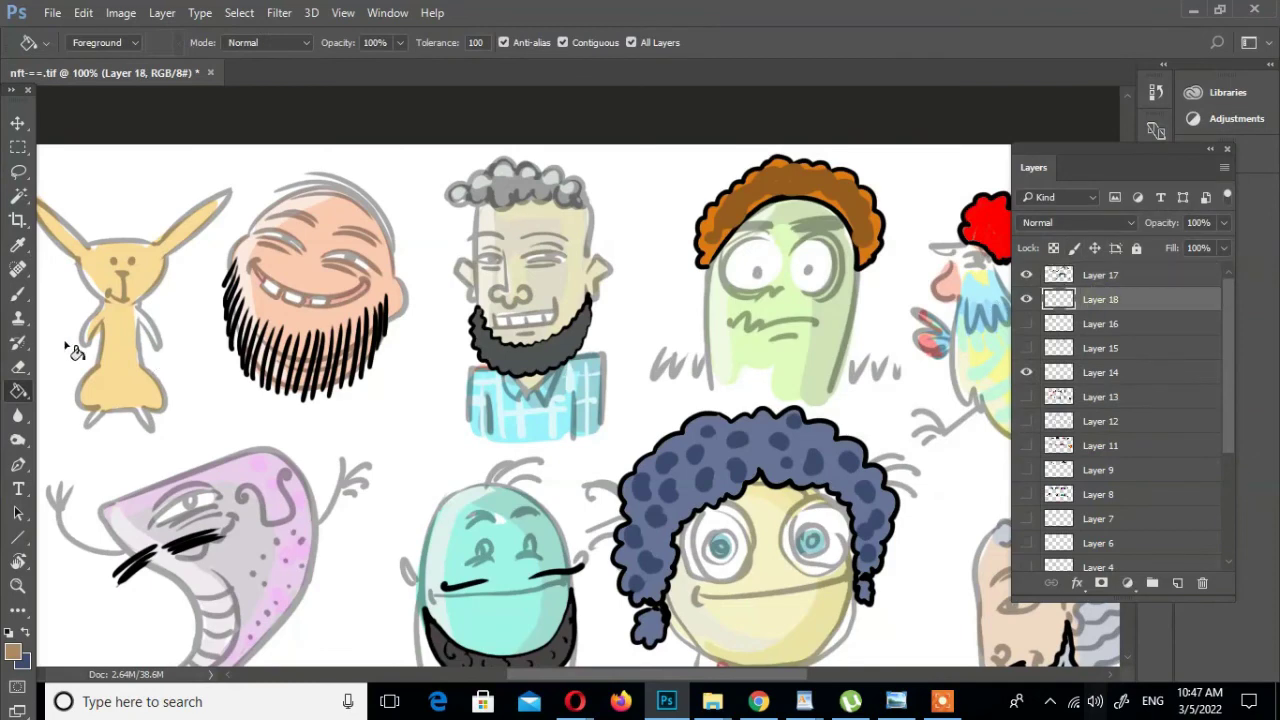
pyautogui.press('b')
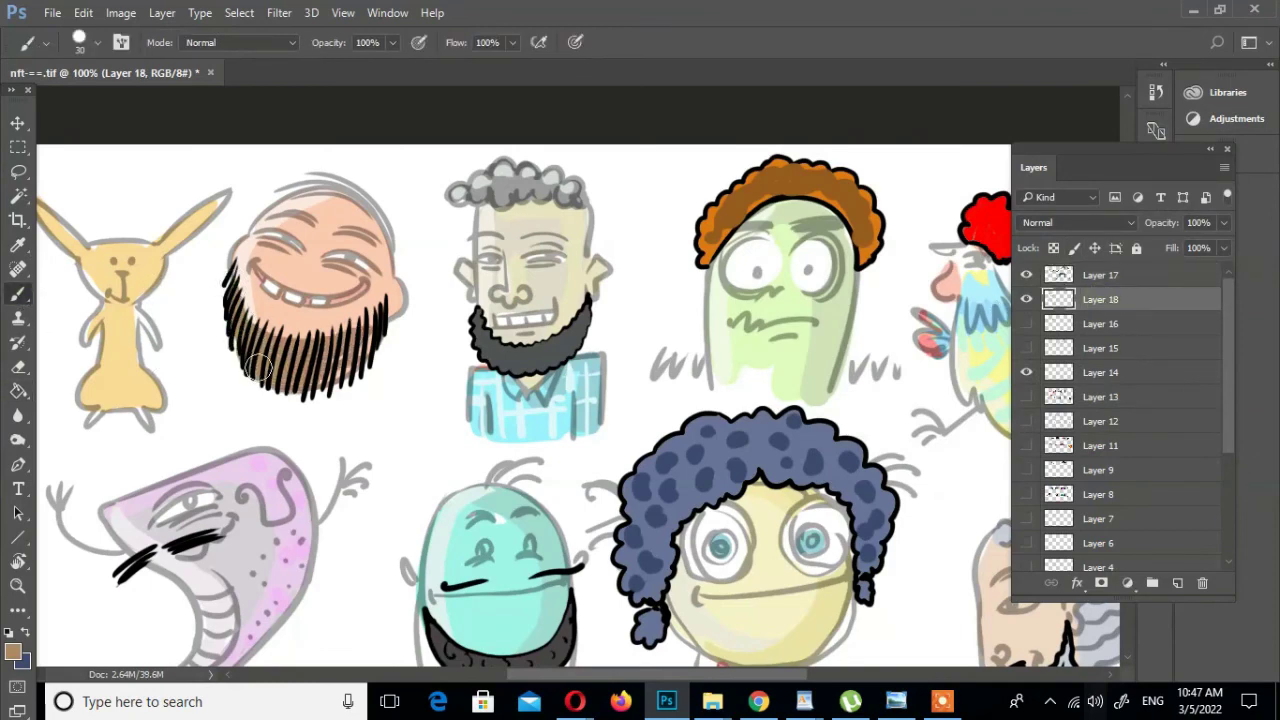
pyautogui.moveTo(390, 307); pyautogui.dragTo(346, 358)
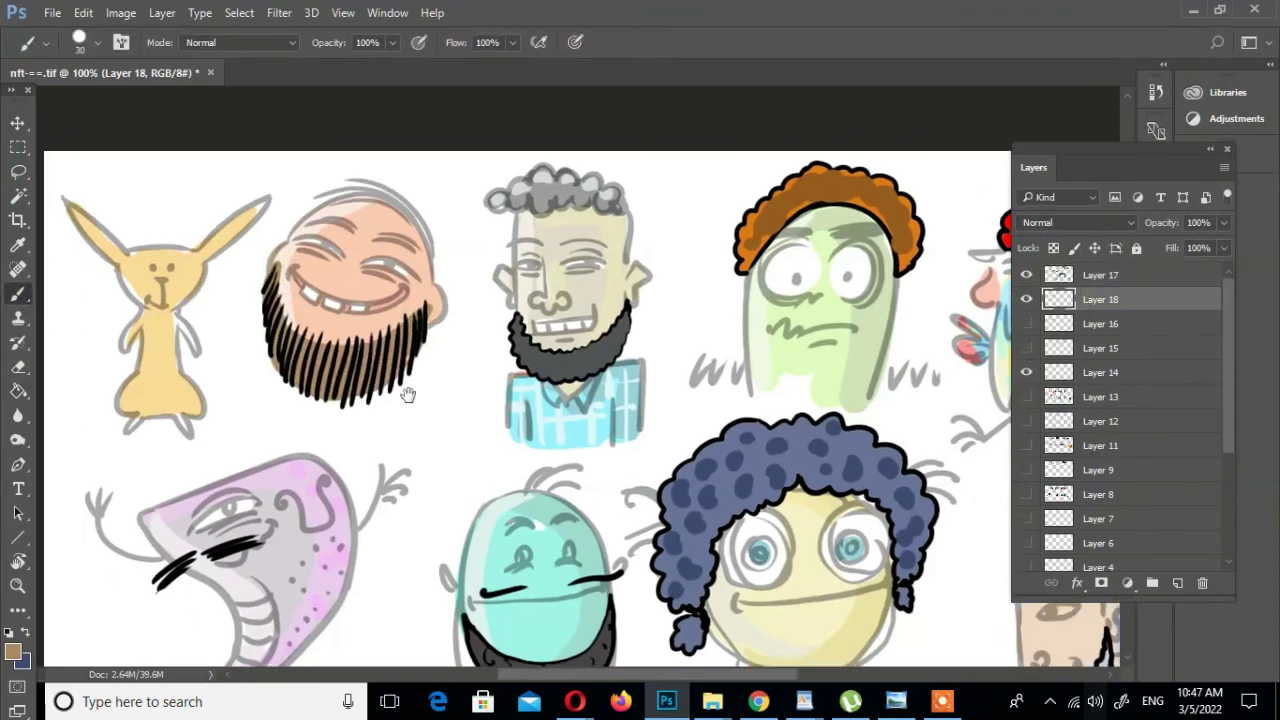
pyautogui.moveTo(230, 338); pyautogui.dragTo(400, 345)
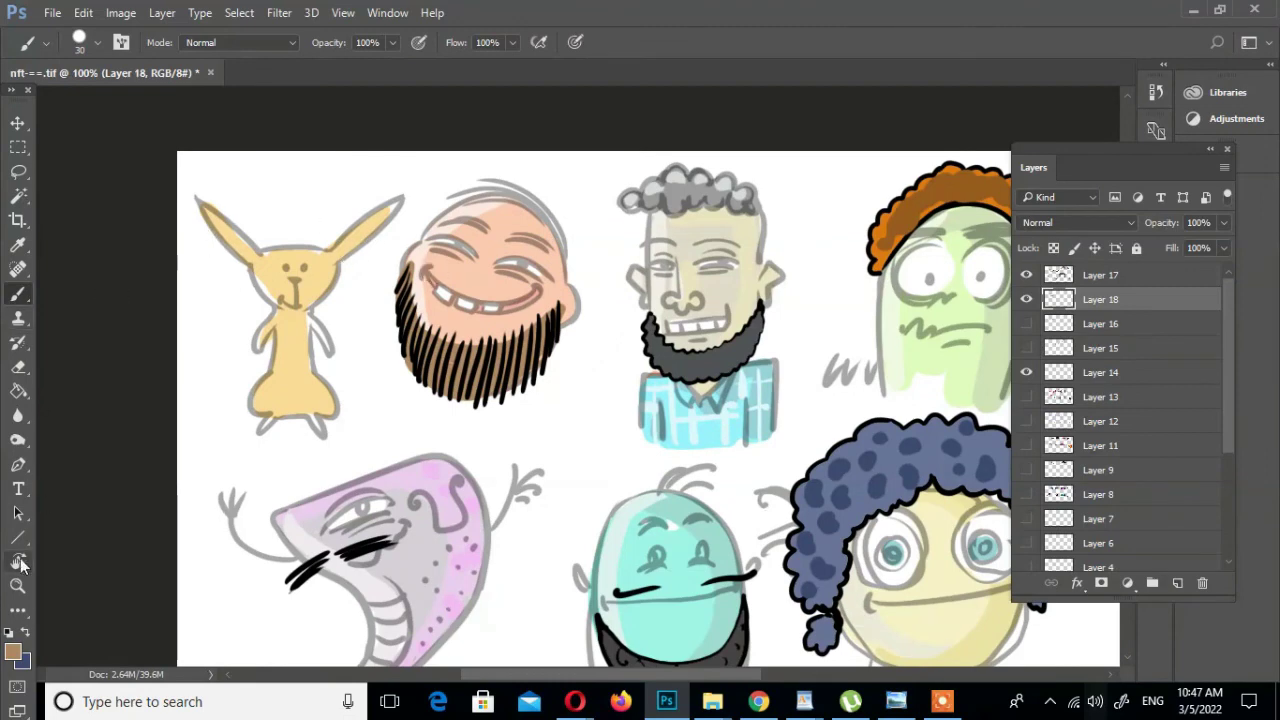
# Draw a black (000000) collar and dress outline on the bunny, one layer up
pyautogui.hotkey('alt', ']')
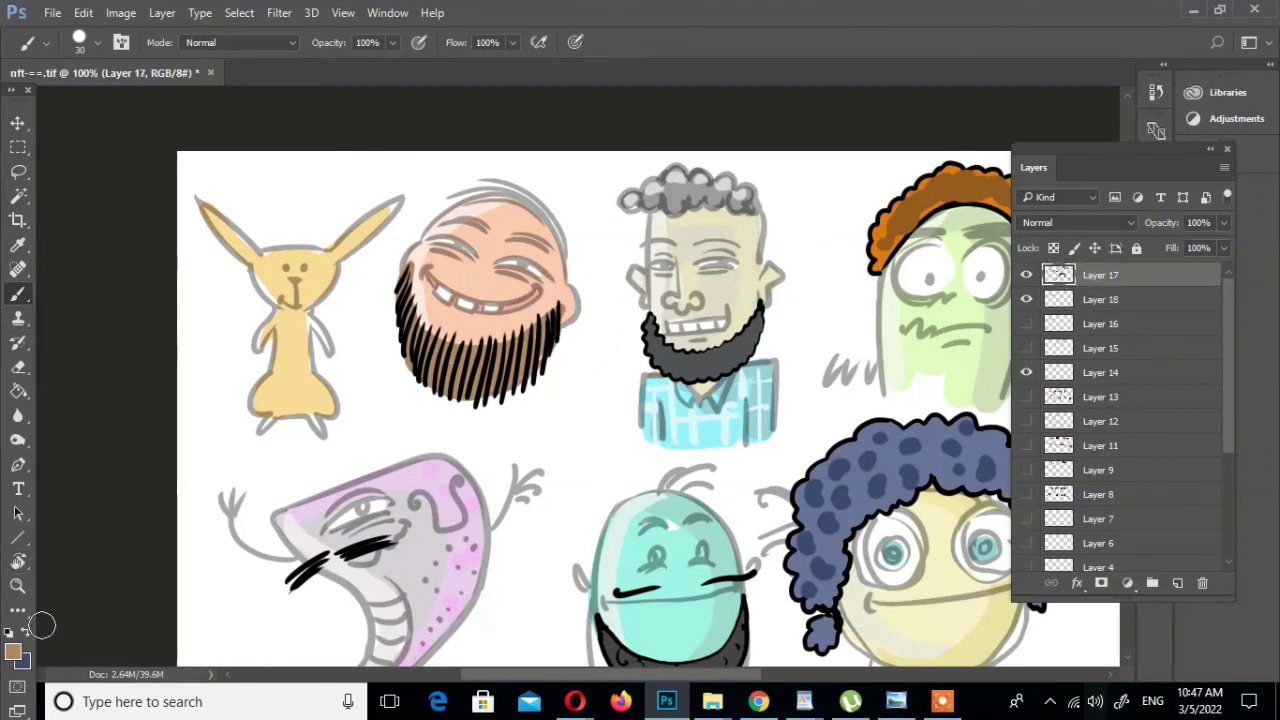
pyautogui.click(15, 652)
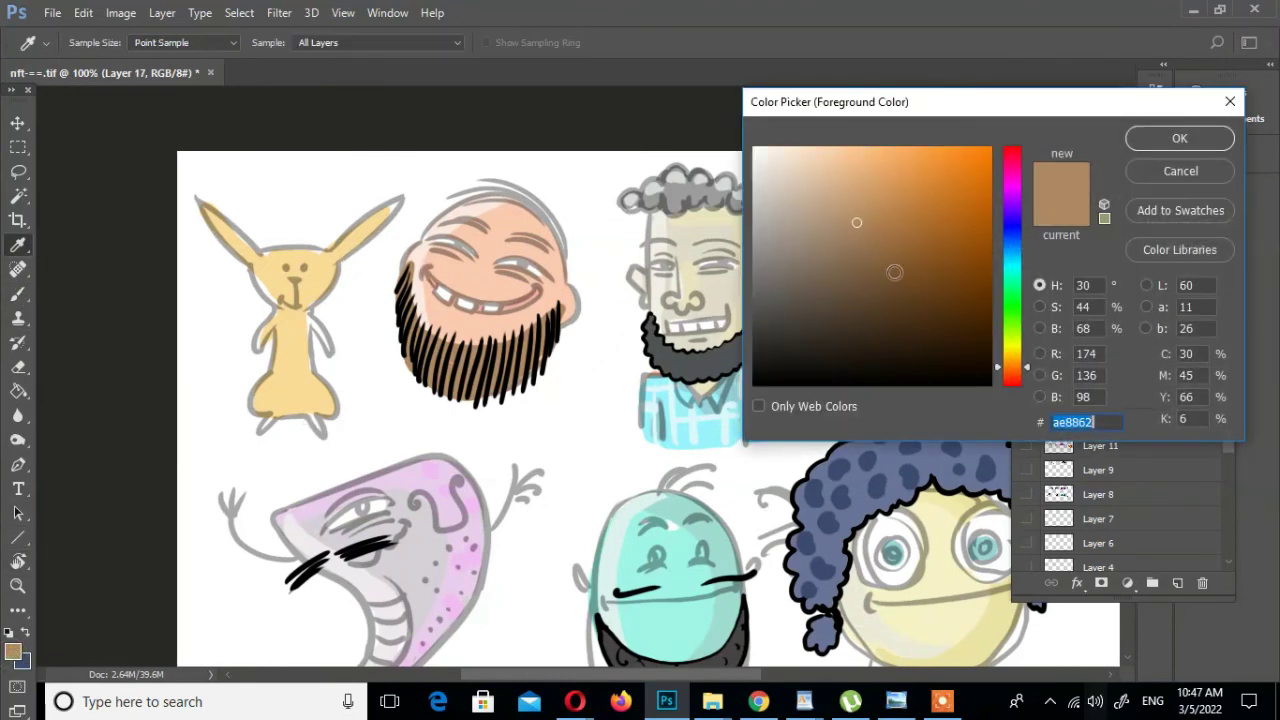
pyautogui.write('000000')
pyautogui.click(1180, 137)
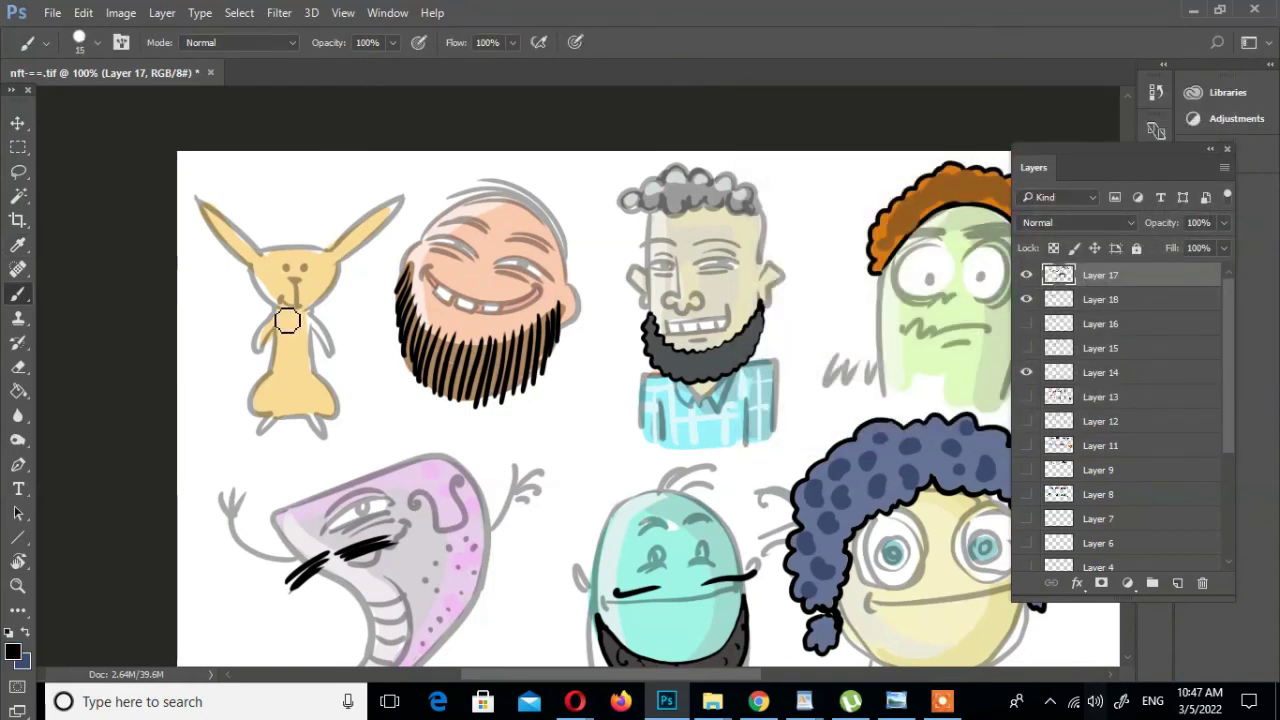
pyautogui.moveTo(272, 316)
pyautogui.mouseDown()
pyautogui.moveTo(312, 320)
pyautogui.moveTo(256, 395)
pyautogui.moveTo(322, 394)
pyautogui.mouseUp()
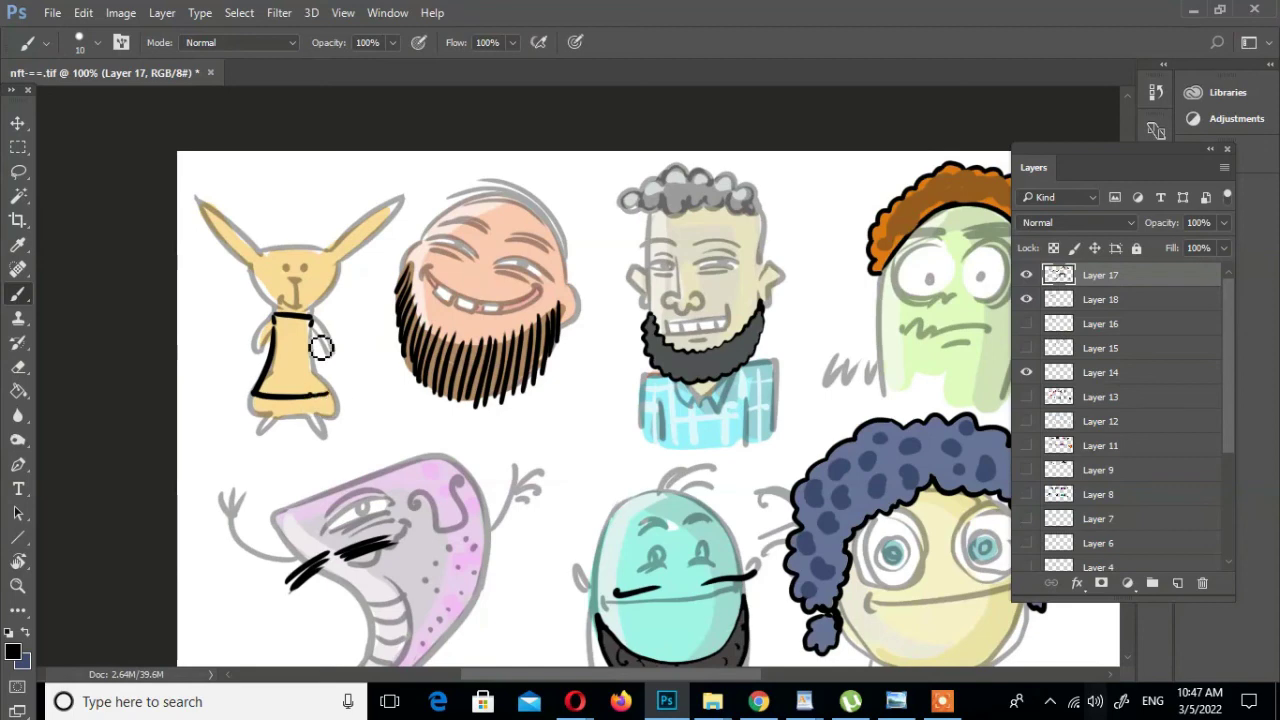
pyautogui.moveTo(312, 320); pyautogui.dragTo(320, 392)
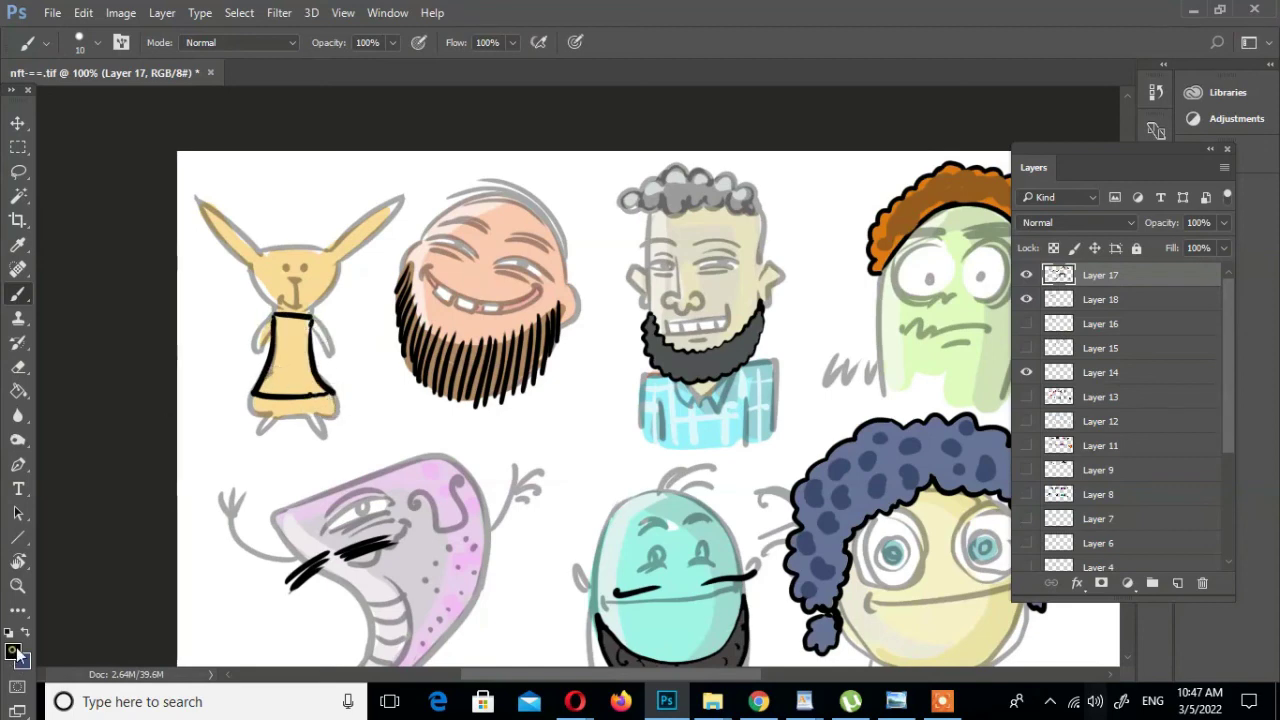
# Fill the bunny's dress with strong red
pyautogui.click(13, 651)
pyautogui.moveTo(998, 345); pyautogui.dragTo(999, 150)
pyautogui.click(1179, 138)
pyautogui.click(18, 391)
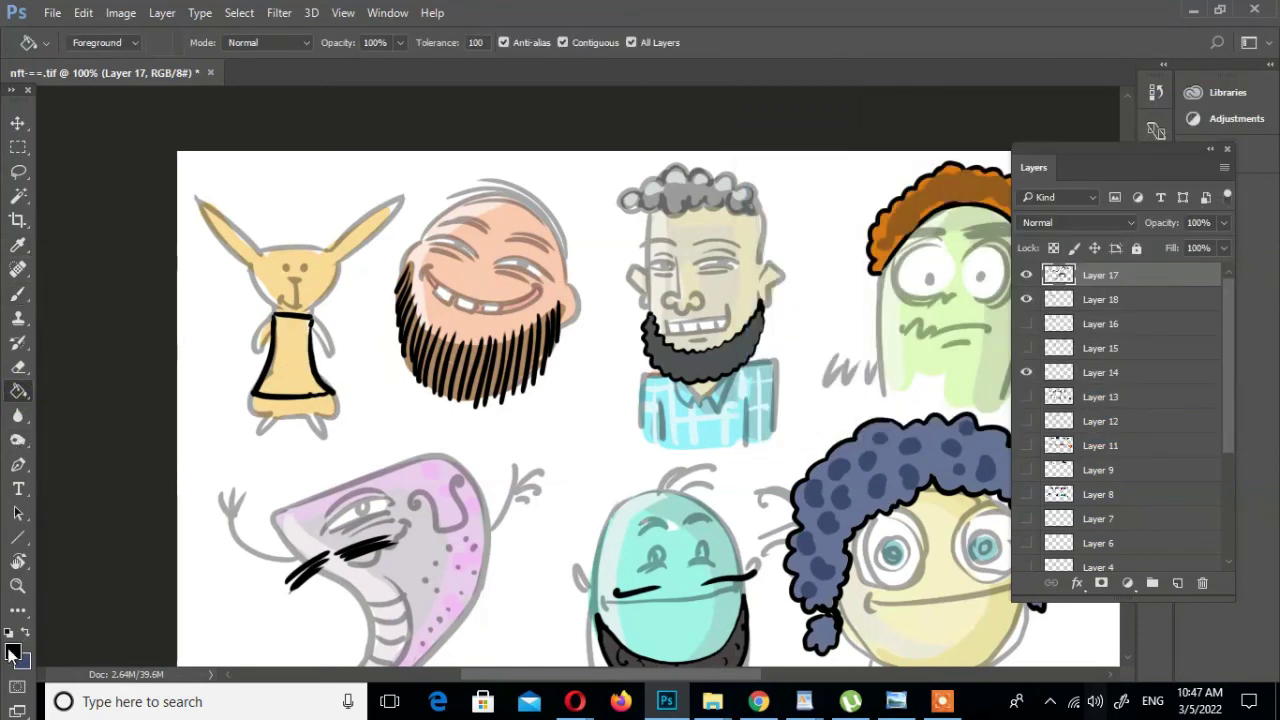
pyautogui.click(13, 651)
pyautogui.click(985, 155)
pyautogui.click(1179, 138)
pyautogui.click(290, 355)
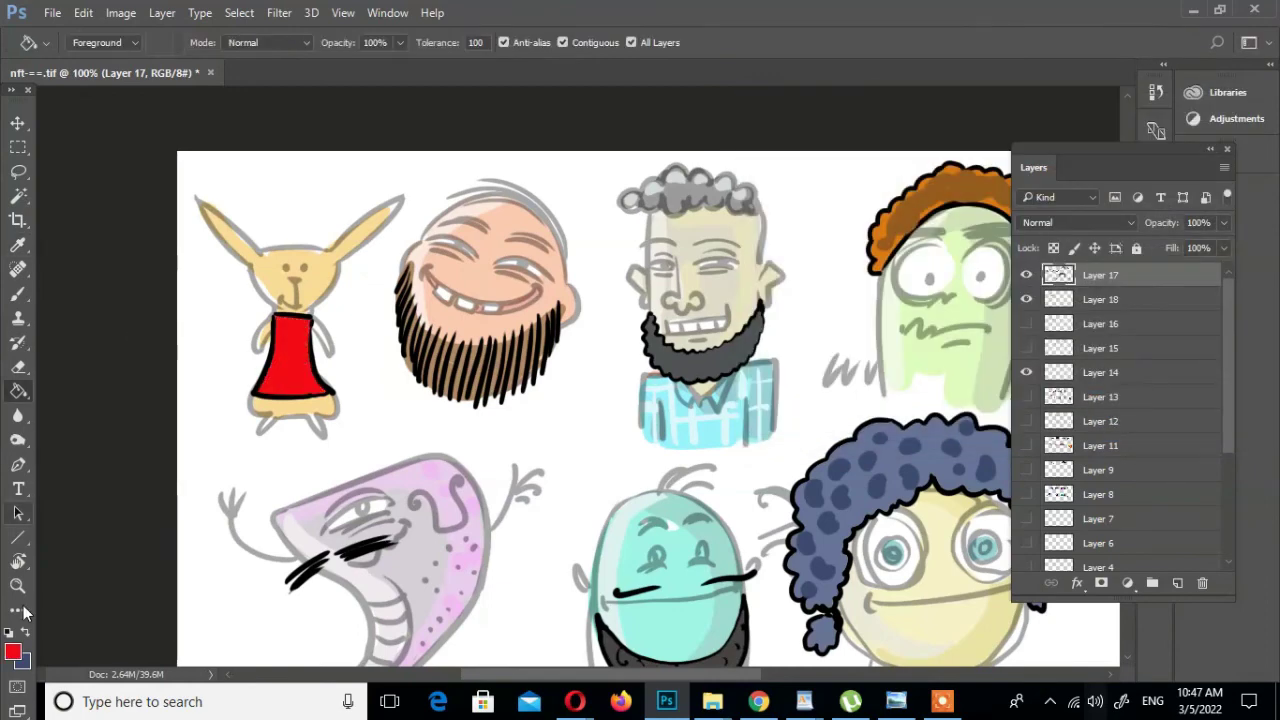
# Zoom out to see the whole character sheet
pyautogui.click(13, 653)
pyautogui.click(1178, 140)
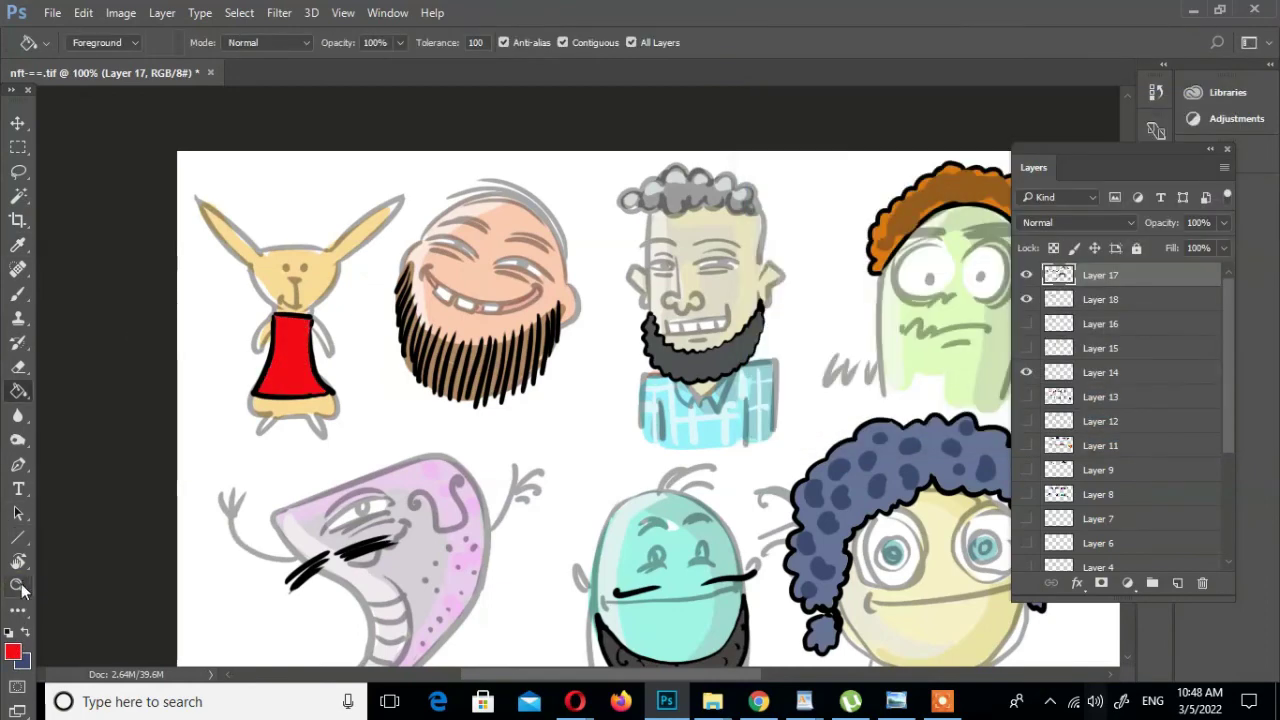
pyautogui.press('z')
pyautogui.hotkey('ctrl', '-')
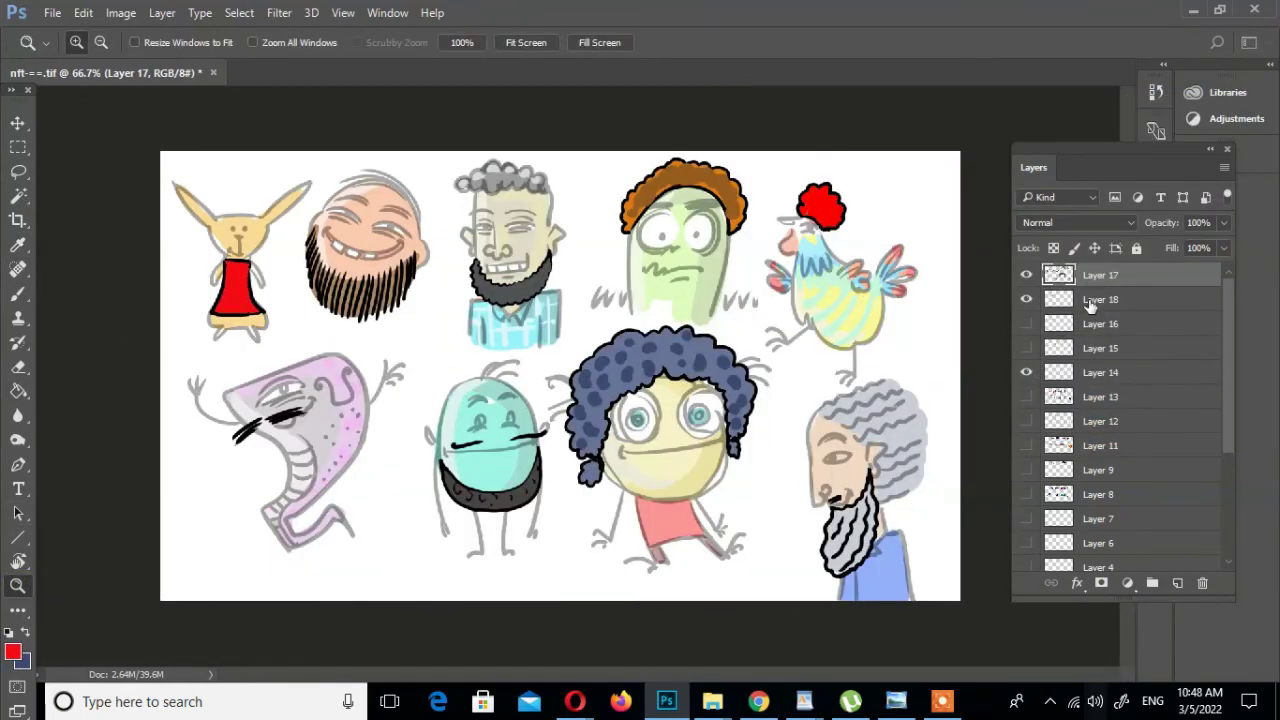
# Merge Layers 17 and 18 into a single hair-and-beard layer
pyautogui.keyDown('shift'); pyautogui.click(1090, 302); pyautogui.keyUp('shift')
pyautogui.rightClick(1120, 298)
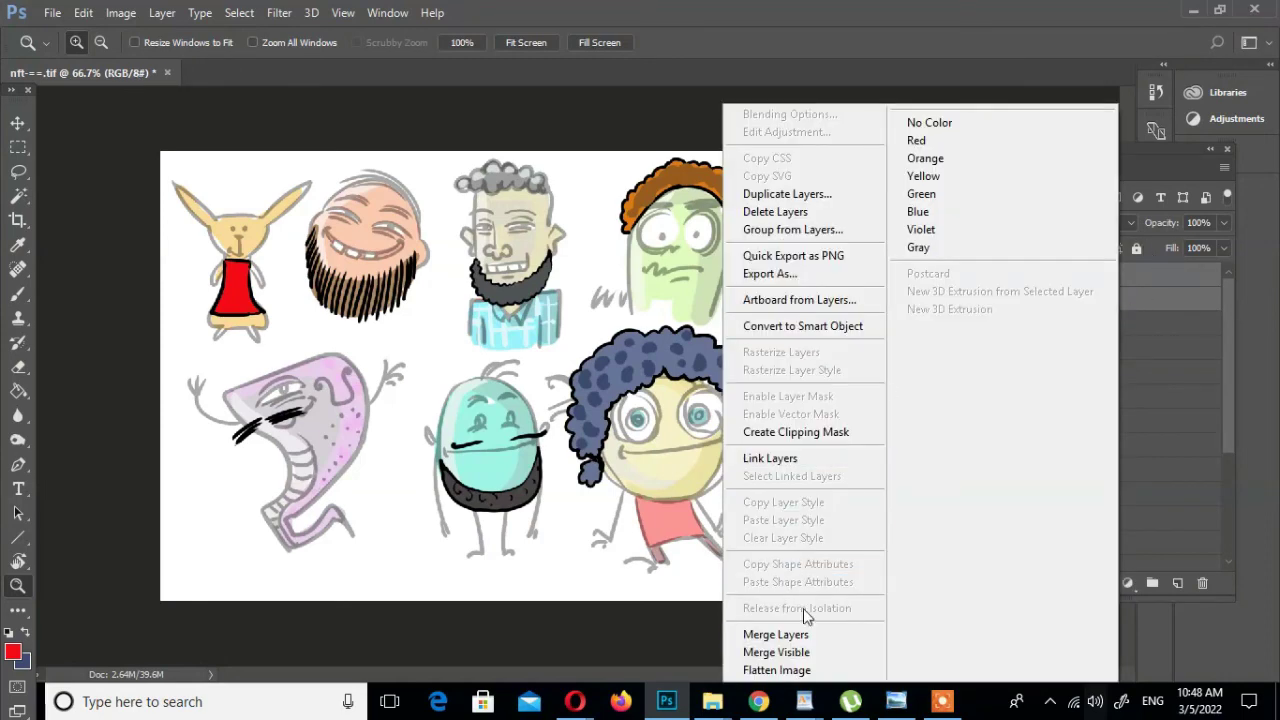
pyautogui.click(800, 634)
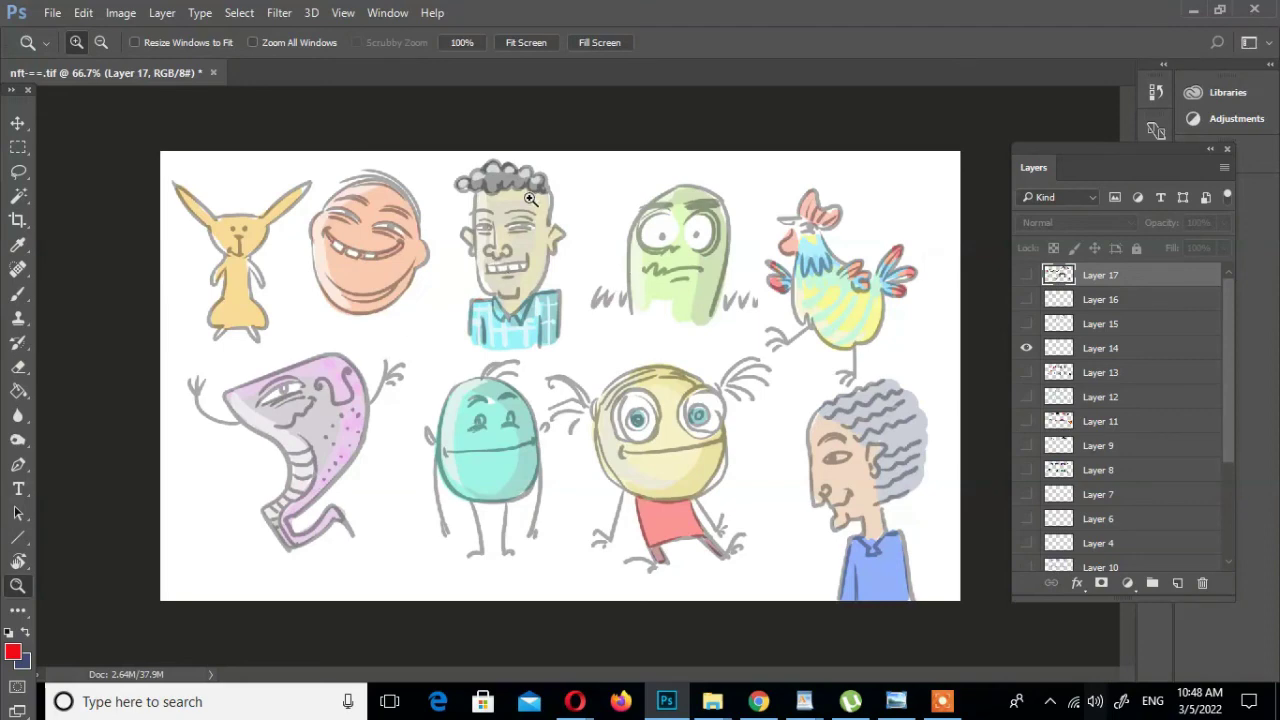
pyautogui.click(688, 350)
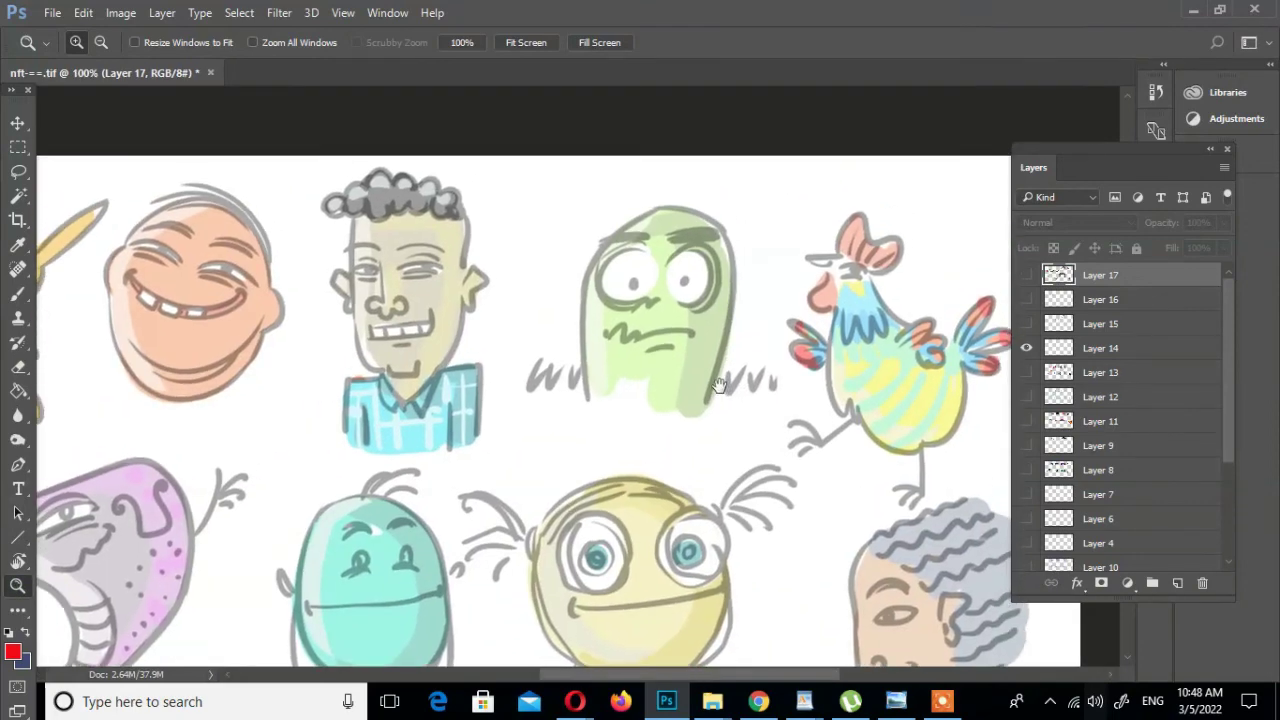
pyautogui.moveTo(488, 350); pyautogui.dragTo(523, 340)
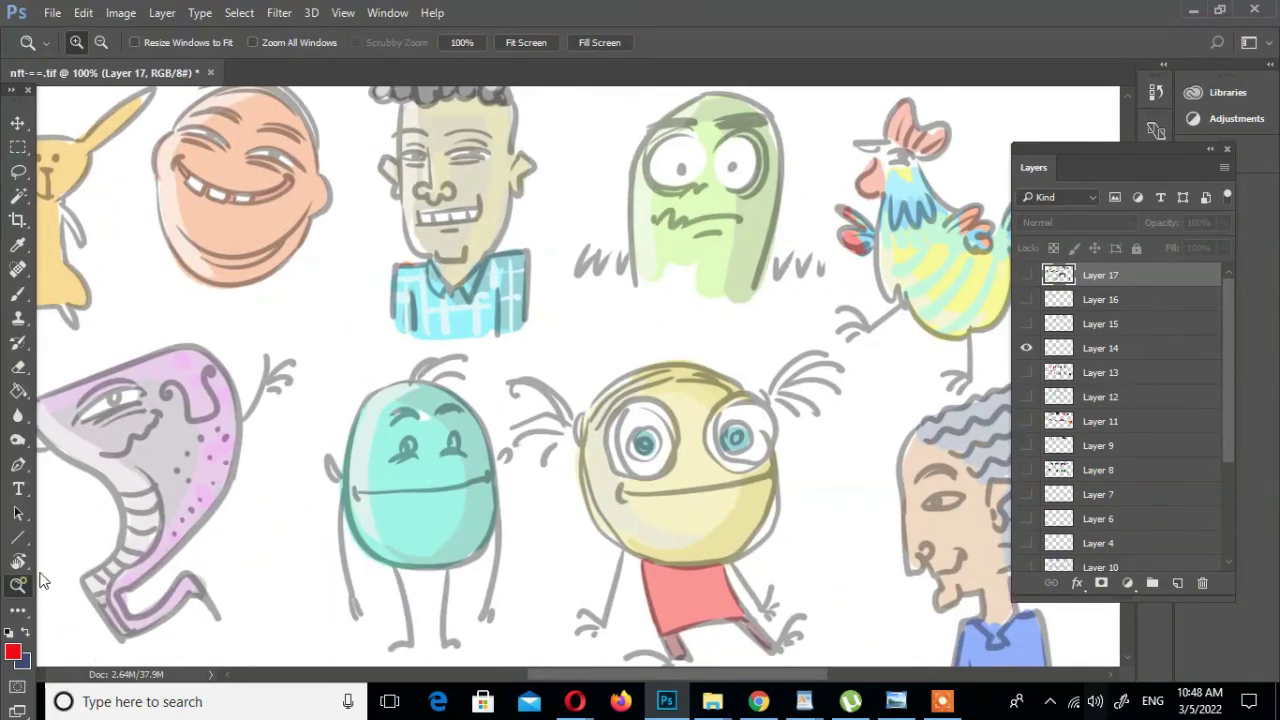
pyautogui.keyDown('alt'); pyautogui.click(821, 336); pyautogui.keyUp('alt')
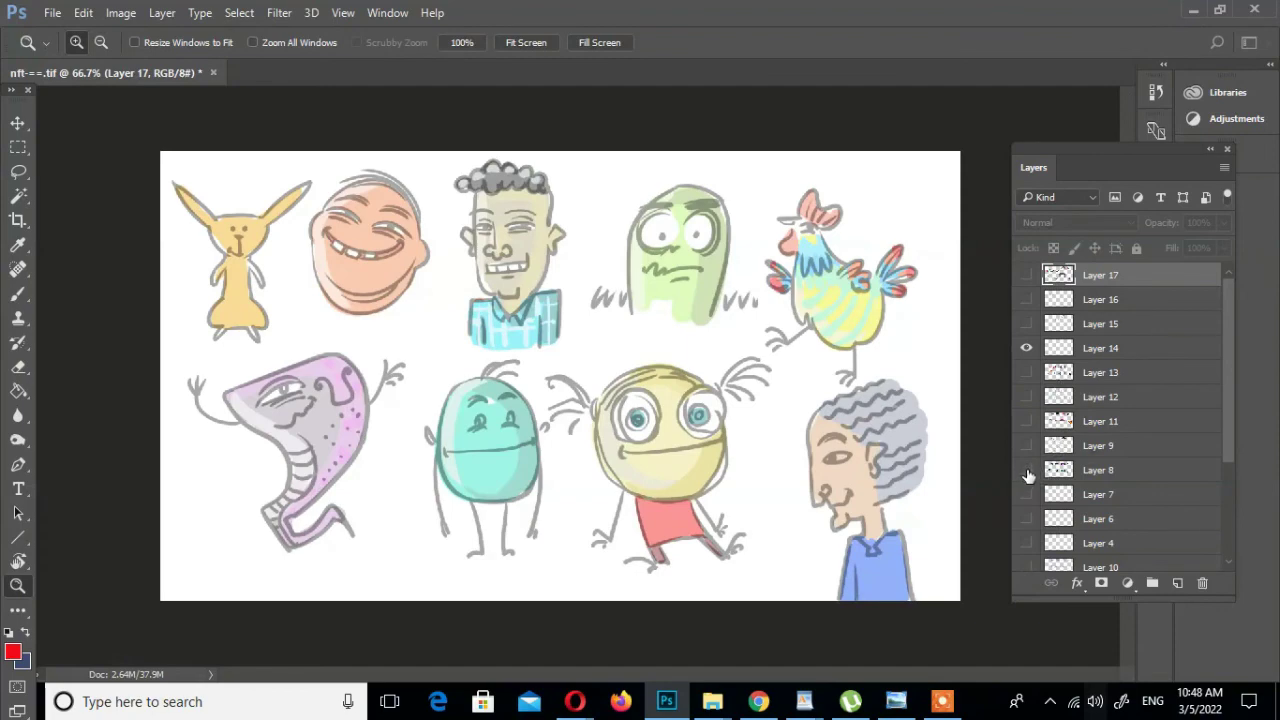
# Raise Layer 5 and Layer 3 opacity to 100%
pyautogui.click(17, 122)
pyautogui.moveTo(1228, 440); pyautogui.dragTo(1228, 558)
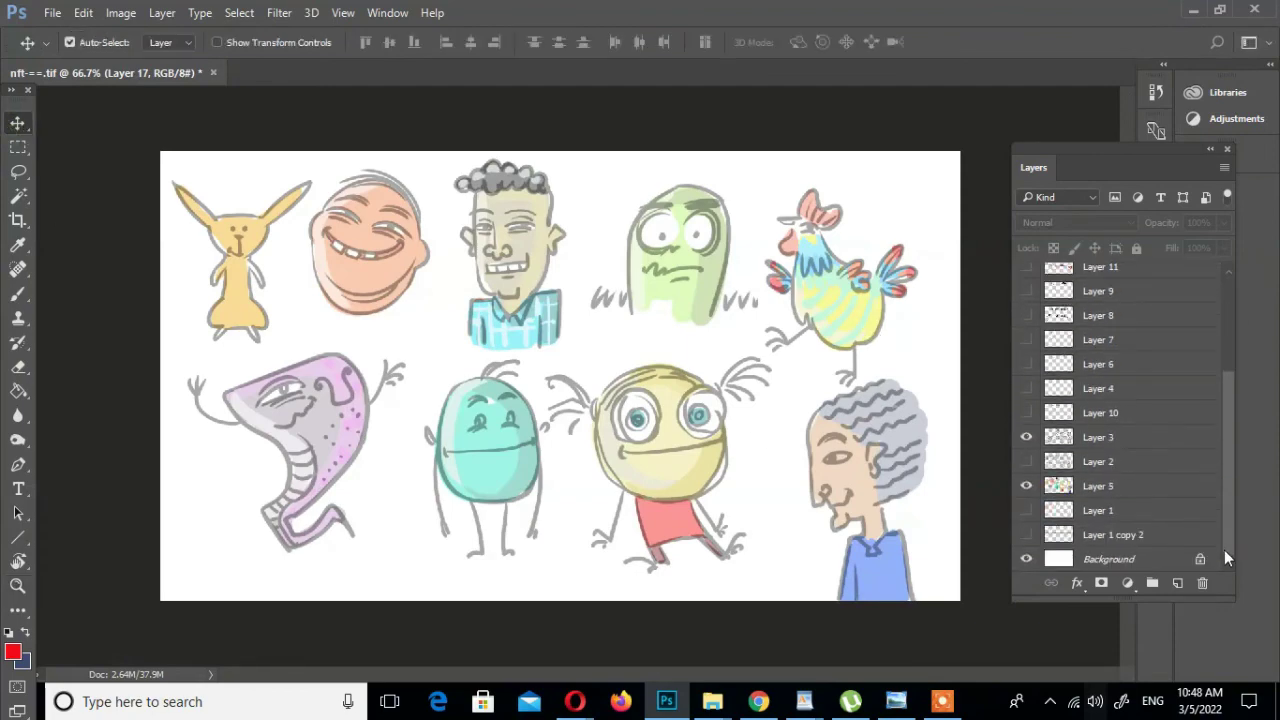
pyautogui.click(1110, 490)
pyautogui.click(1224, 222)
pyautogui.moveTo(1180, 245); pyautogui.dragTo(1221, 245)
pyautogui.click(1100, 437)
pyautogui.click(1224, 222)
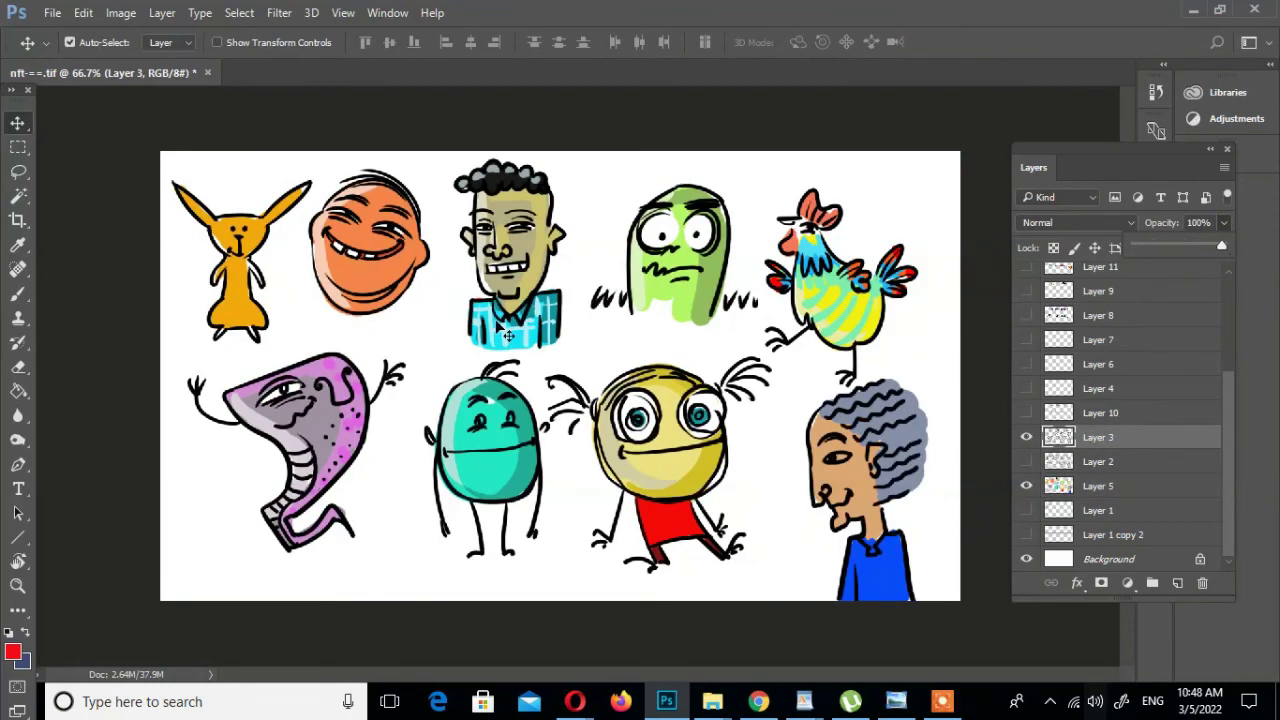
# Show then hide Layer 17 at 66.7% zoom to compare against the original sketch
pyautogui.press('z')
pyautogui.keyDown('alt'); pyautogui.click(615, 339); pyautogui.keyUp('alt')
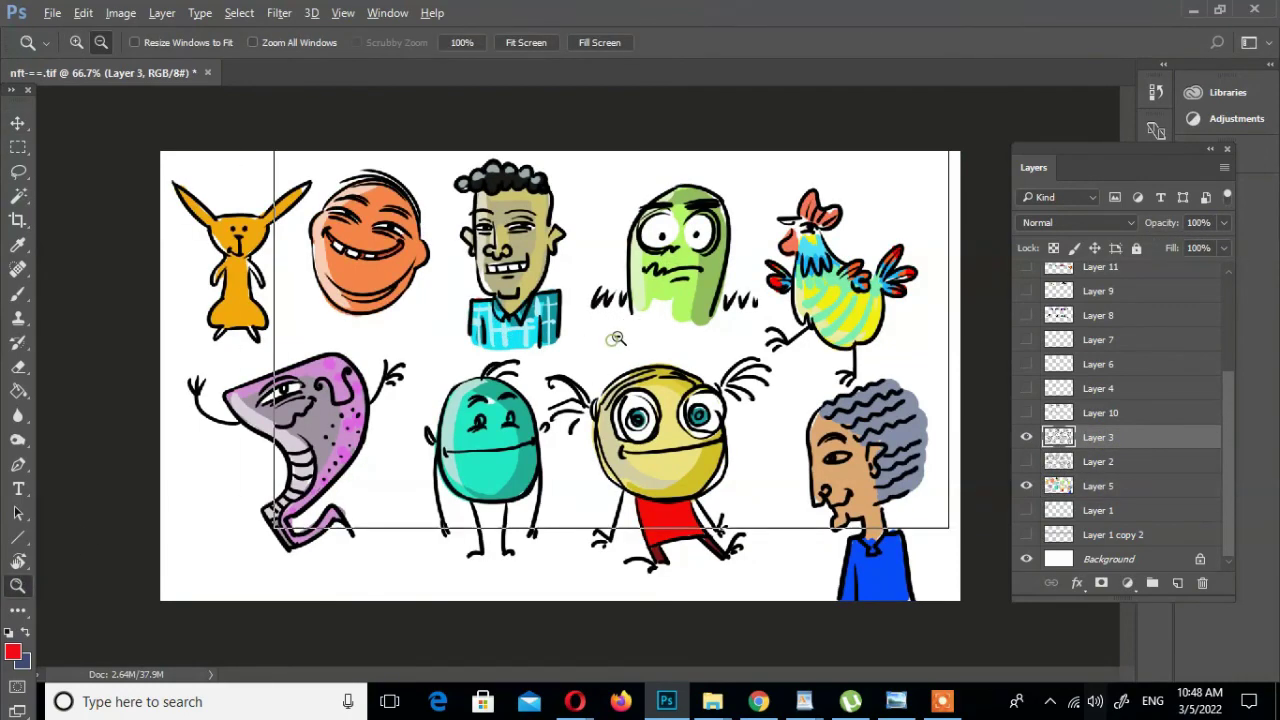
pyautogui.scroll(5, 1231, 354)
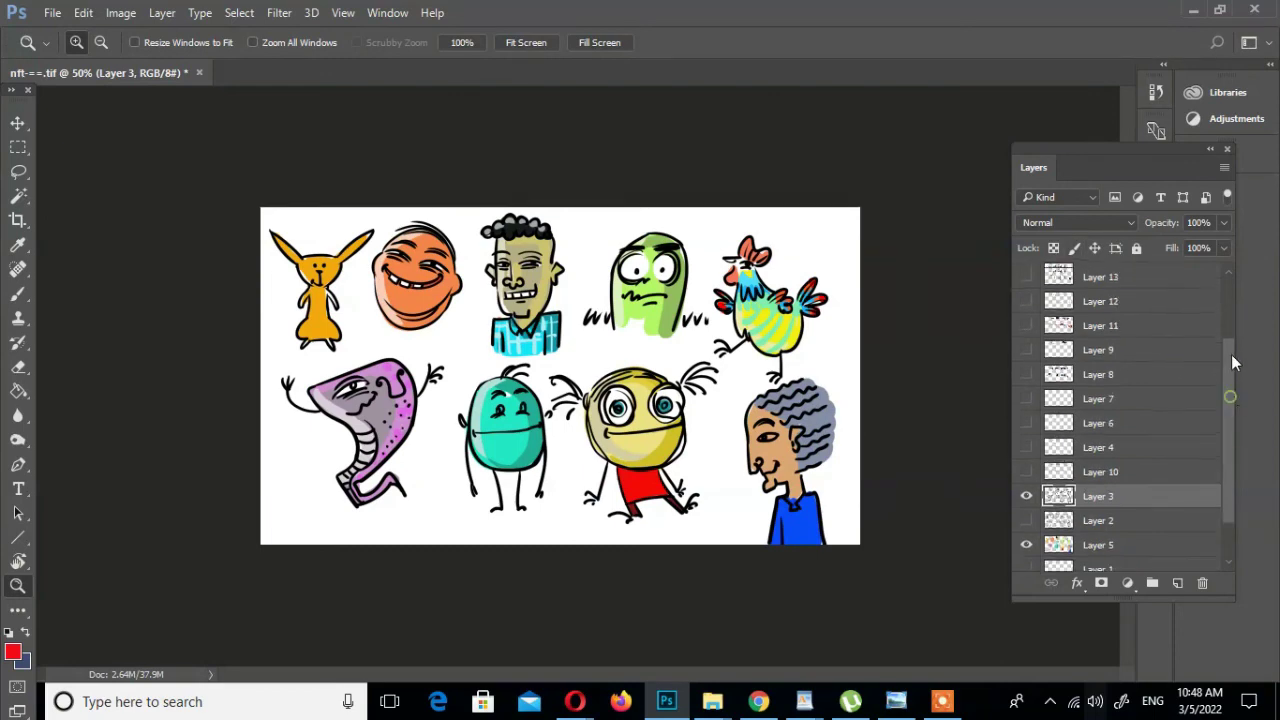
pyautogui.click(1026, 277)
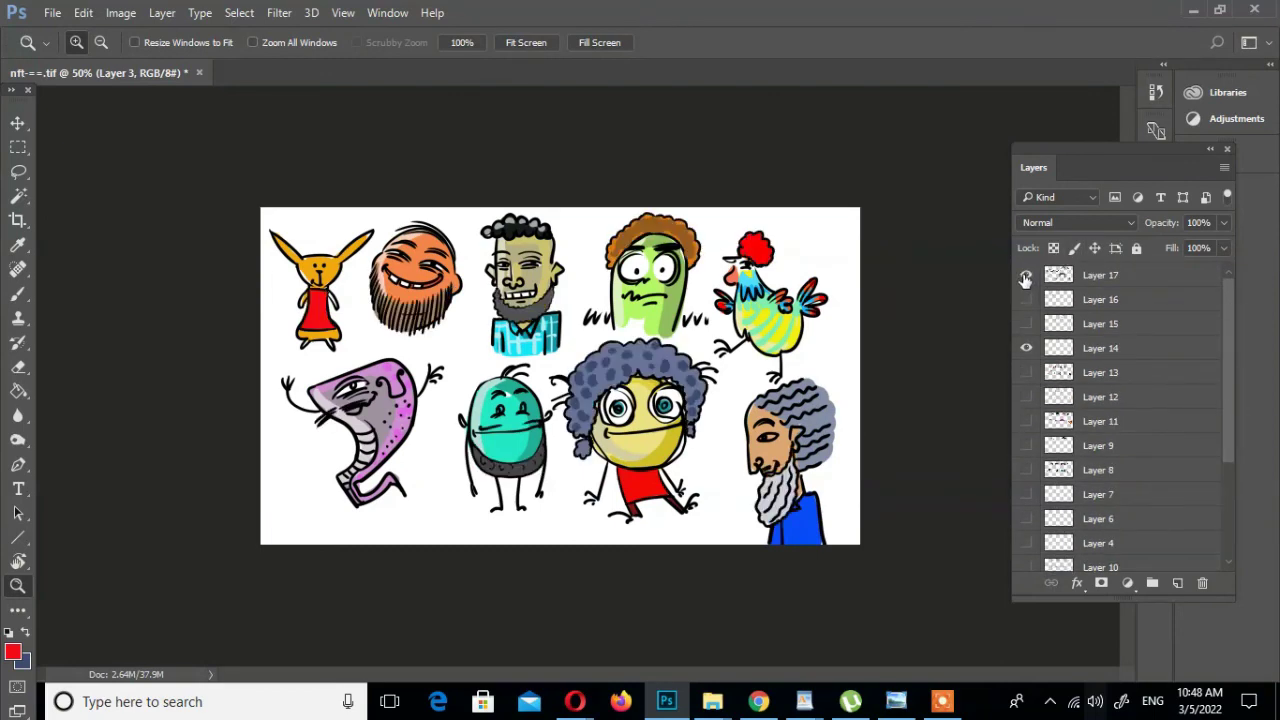
pyautogui.click(972, 264)
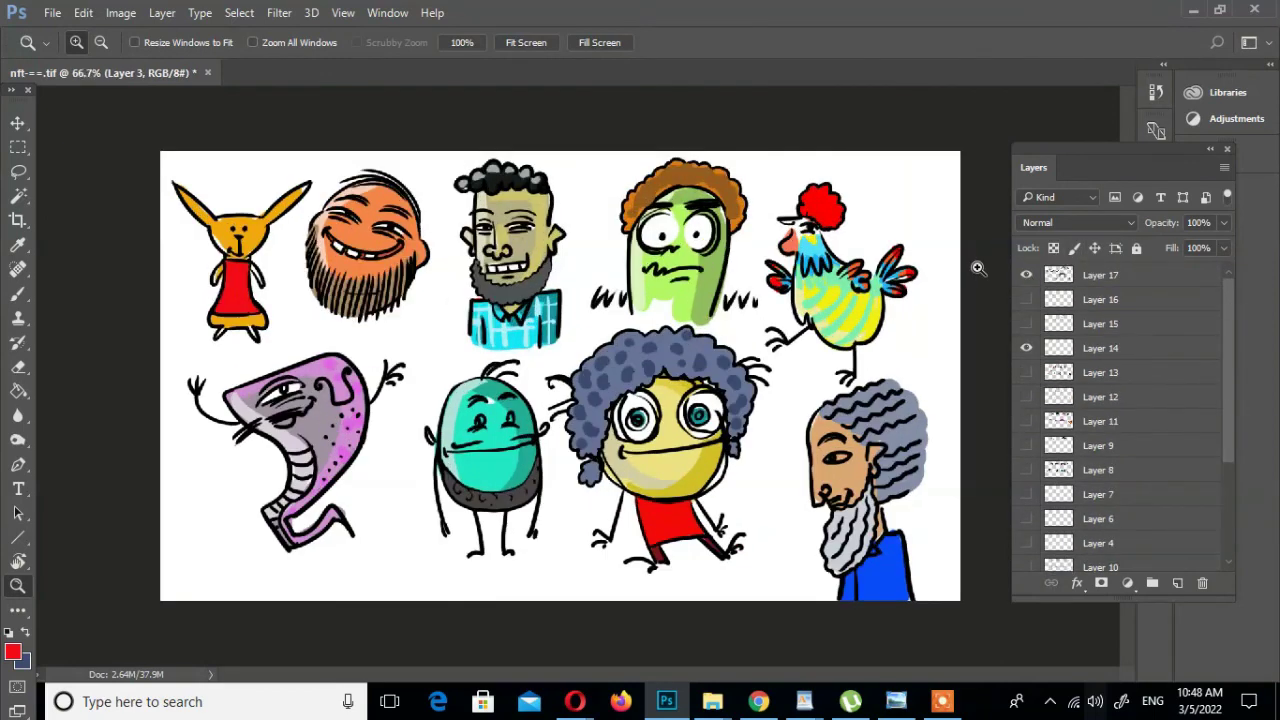
pyautogui.click(1026, 274)
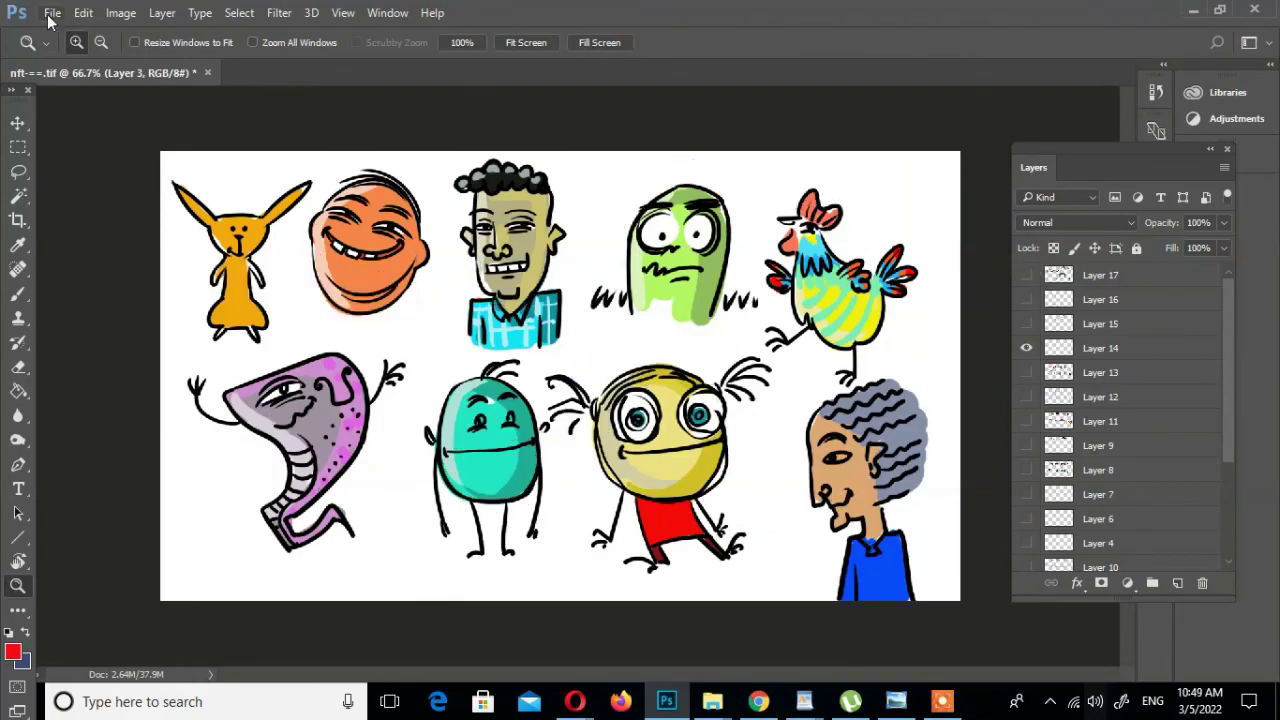